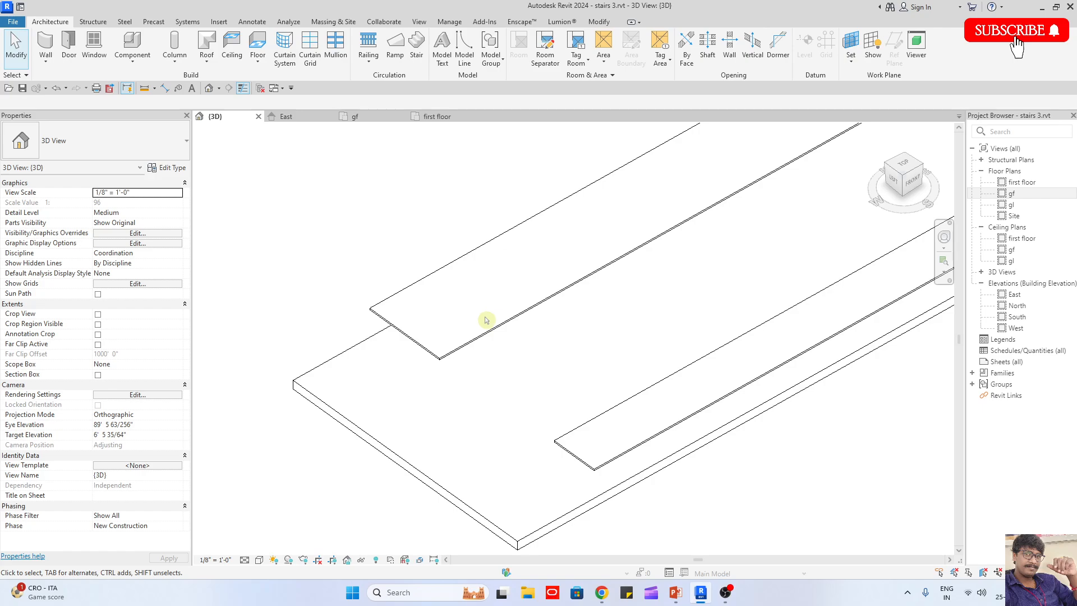
# Open the gf floor plan and set its underlay base level to first floor
pyautogui.doubleClick(1011, 193)
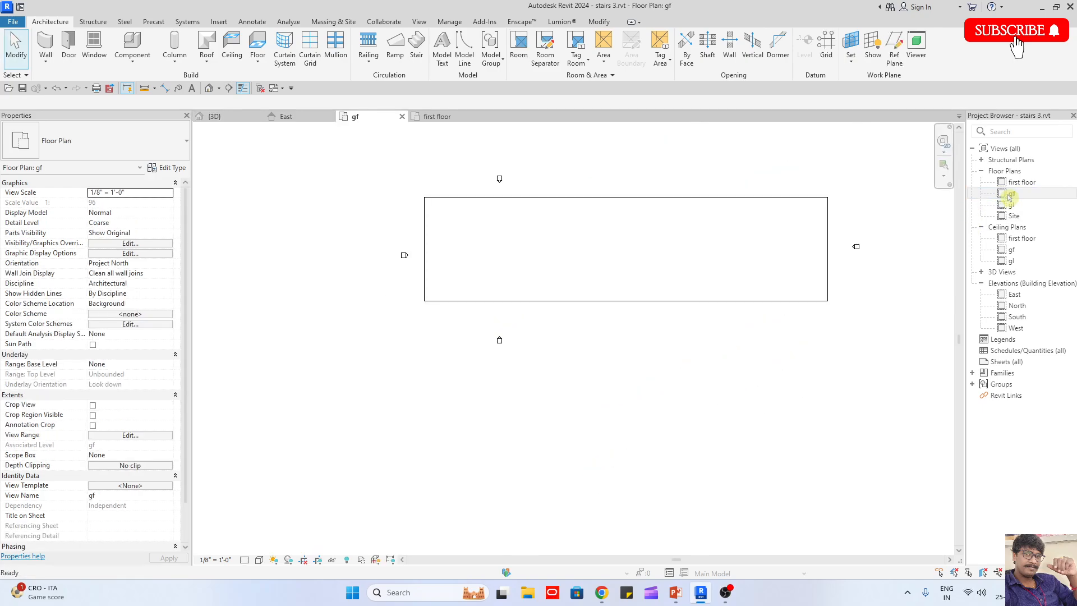
pyautogui.scroll(2, 556, 201)
pyautogui.moveTo(534, 216); pyautogui.dragTo(458, 232, button='middle')
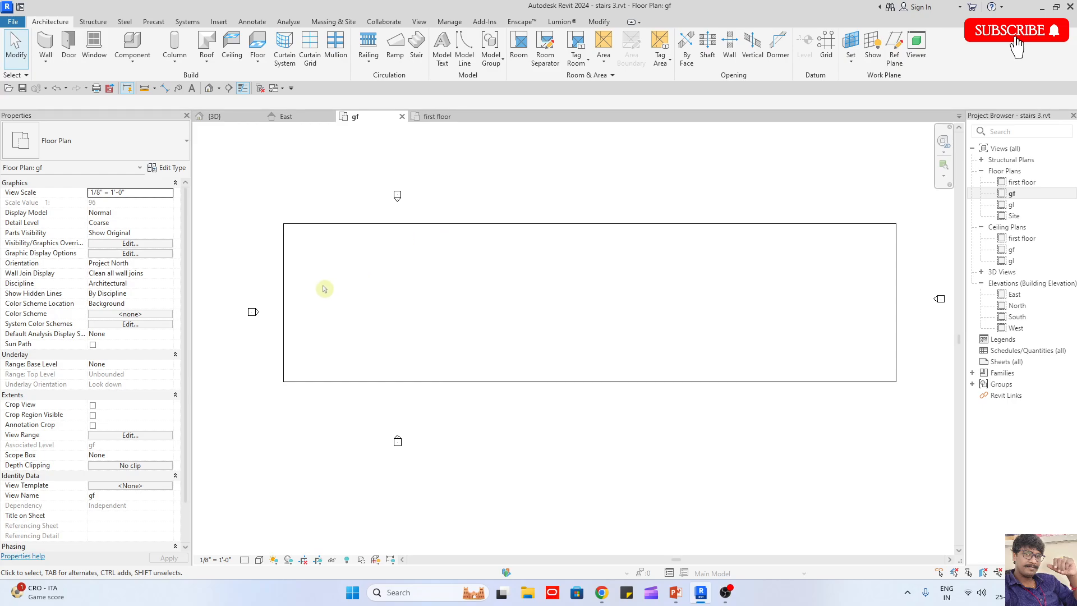
pyautogui.scroll(1, 322, 286)
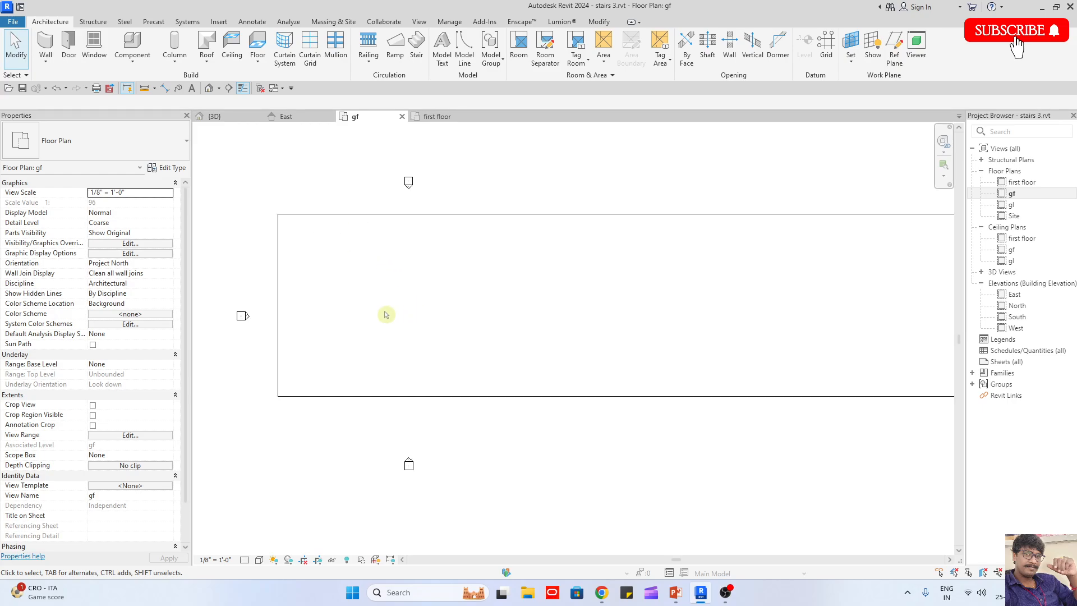
pyautogui.click(167, 364)
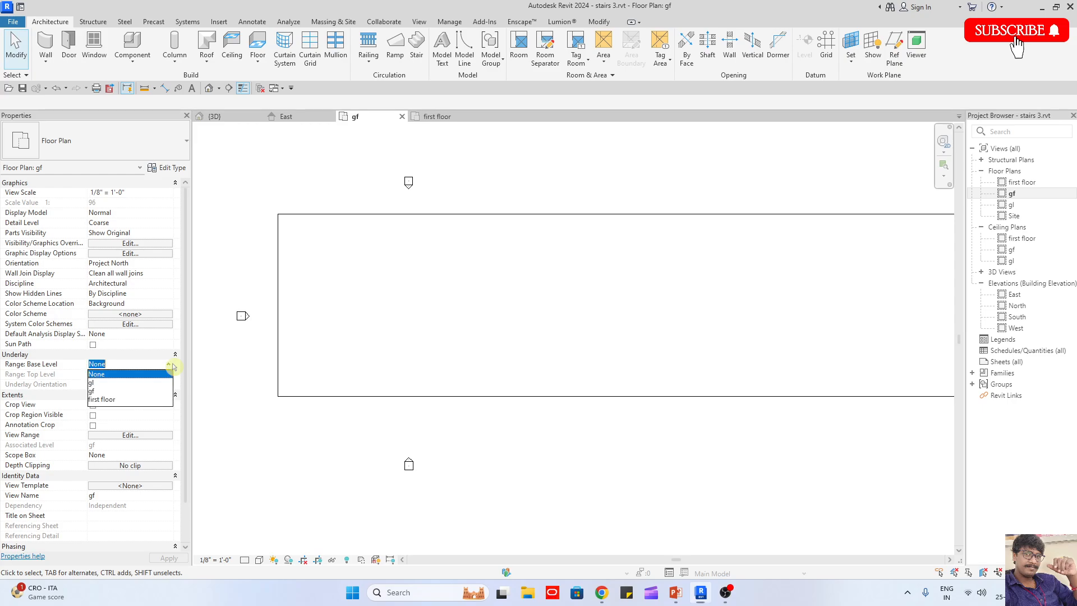
pyautogui.click(108, 402)
pyautogui.scroll(1, 415, 302)
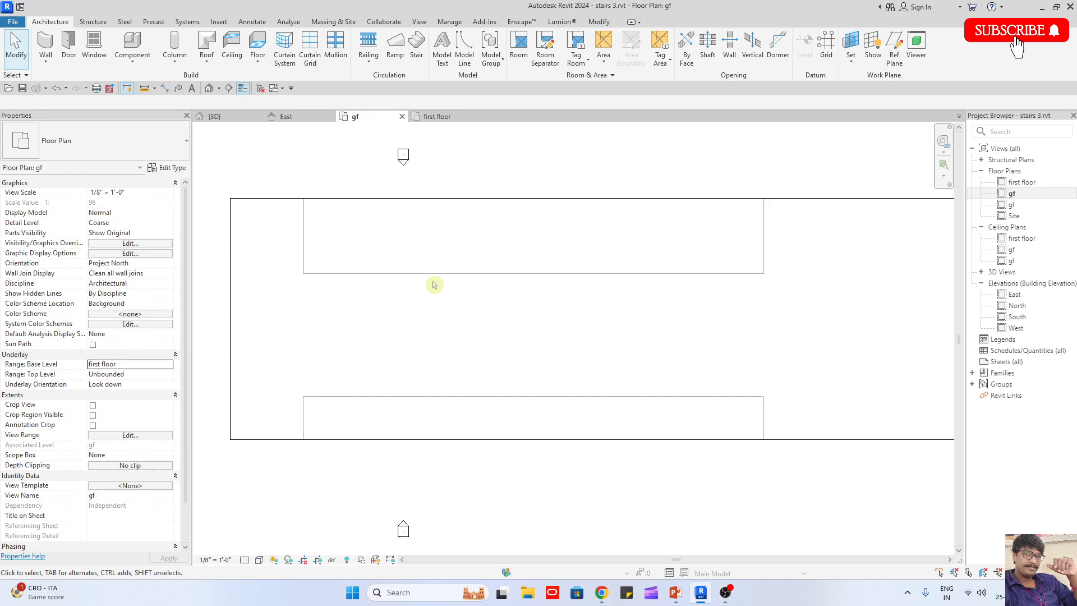
pyautogui.scroll(2, 434, 285)
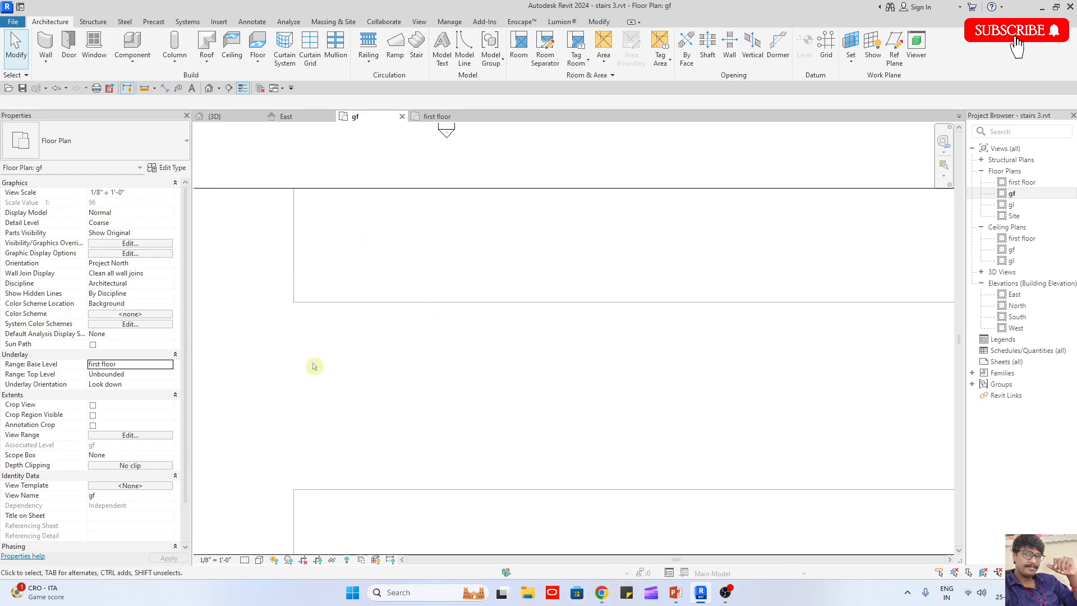
pyautogui.moveTo(329, 367); pyautogui.dragTo(396, 377, button='middle')
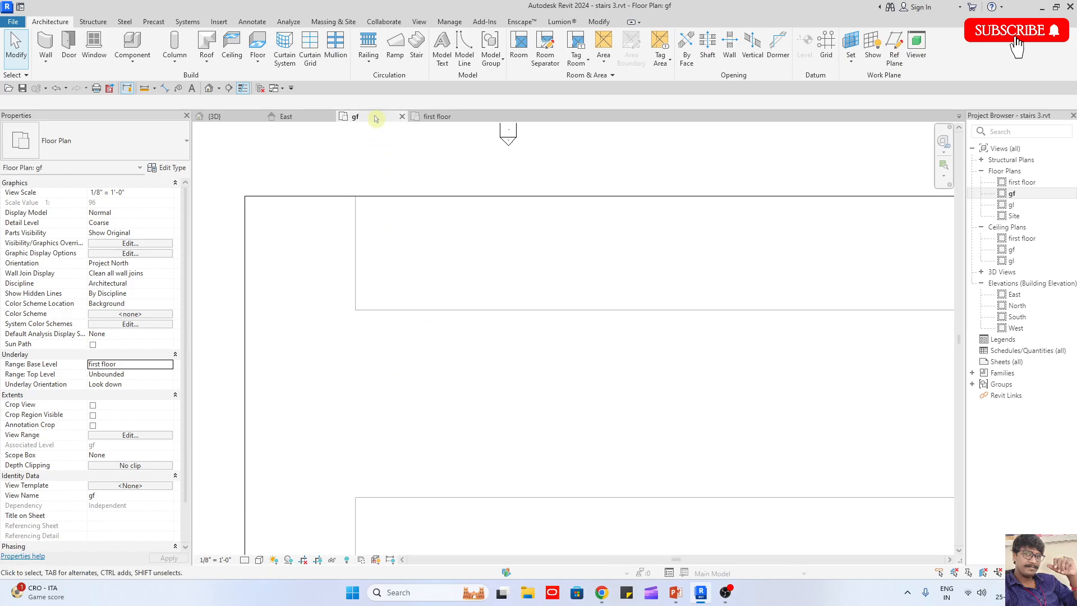
# Start a stair from gf to first floor with 20 desired risers and an actual run width of 4' 0"
pyautogui.click(418, 46)
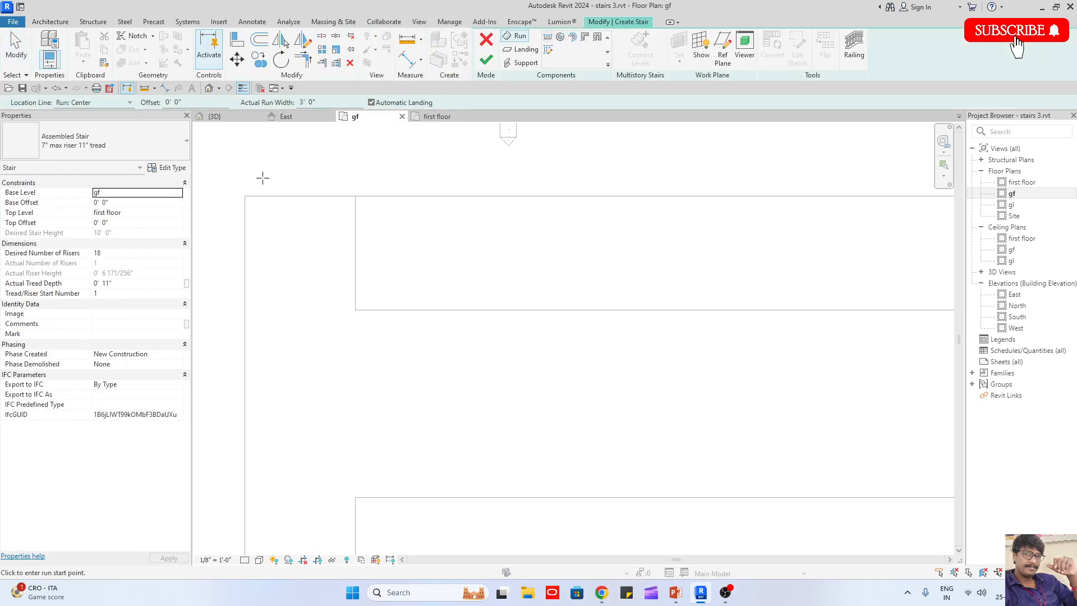
pyautogui.click(136, 253)
pyautogui.press('Return')
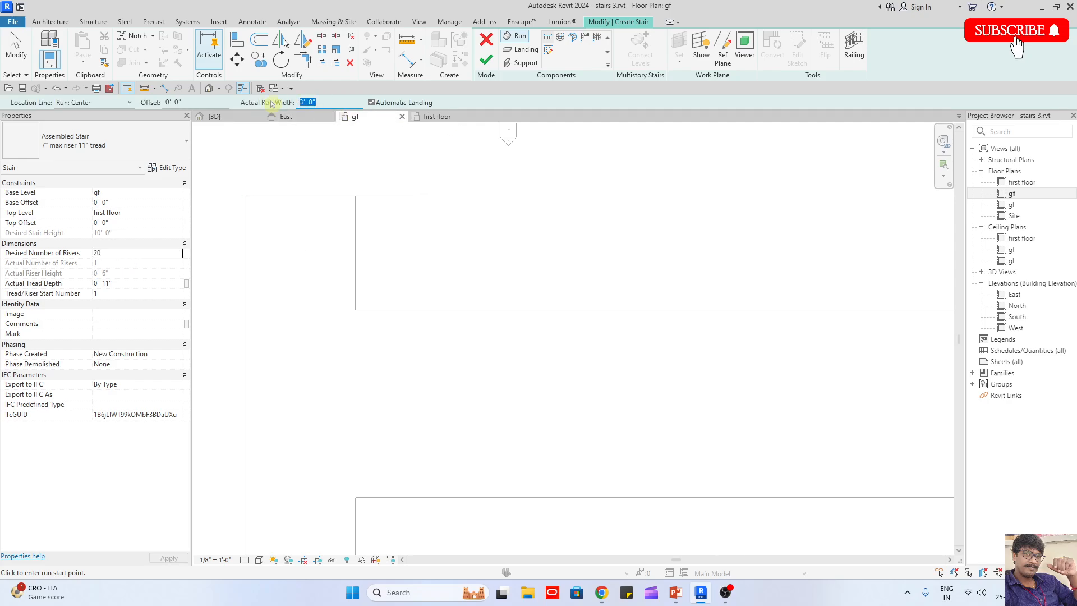
pyautogui.click(385, 106)
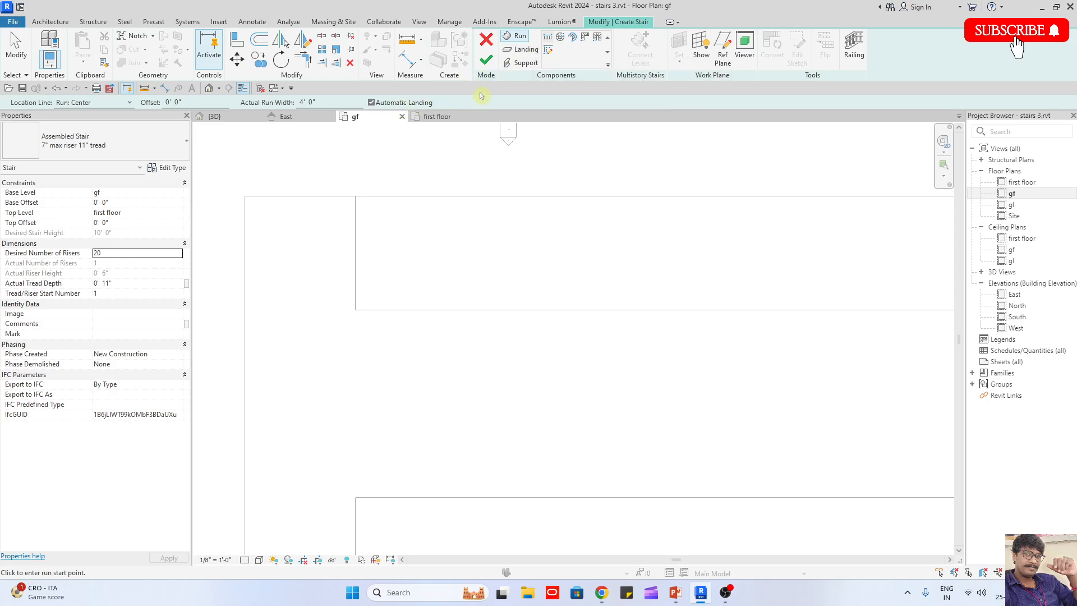
# Sketch an L-shaped stair below the upper slab's edge with a 10-riser horizontal run and a perpendicular 10-riser run towards the slab
pyautogui.scroll(3, 443, 356)
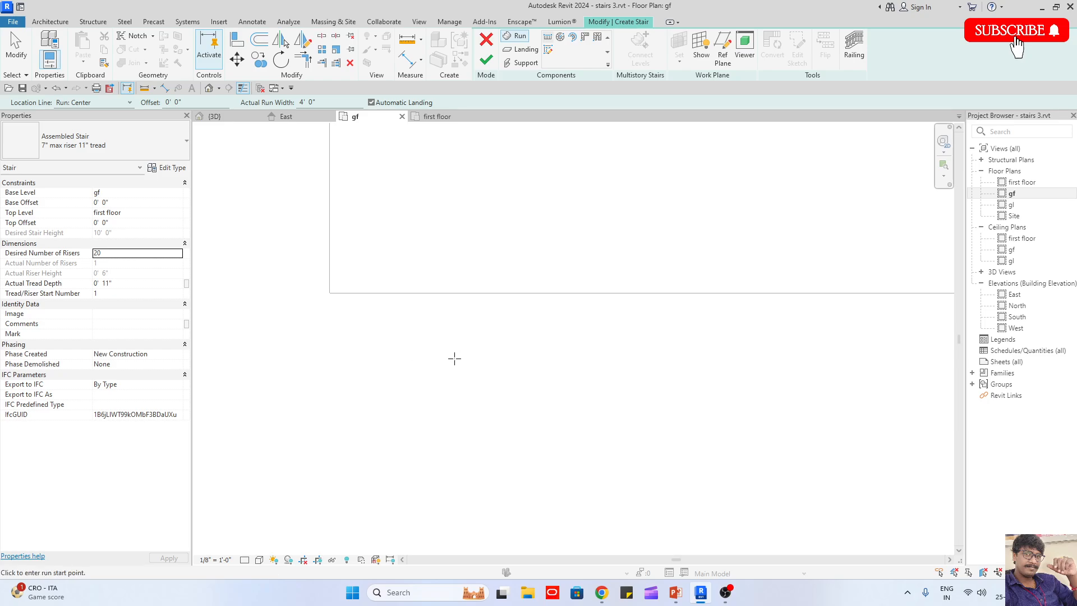
pyautogui.click(451, 358)
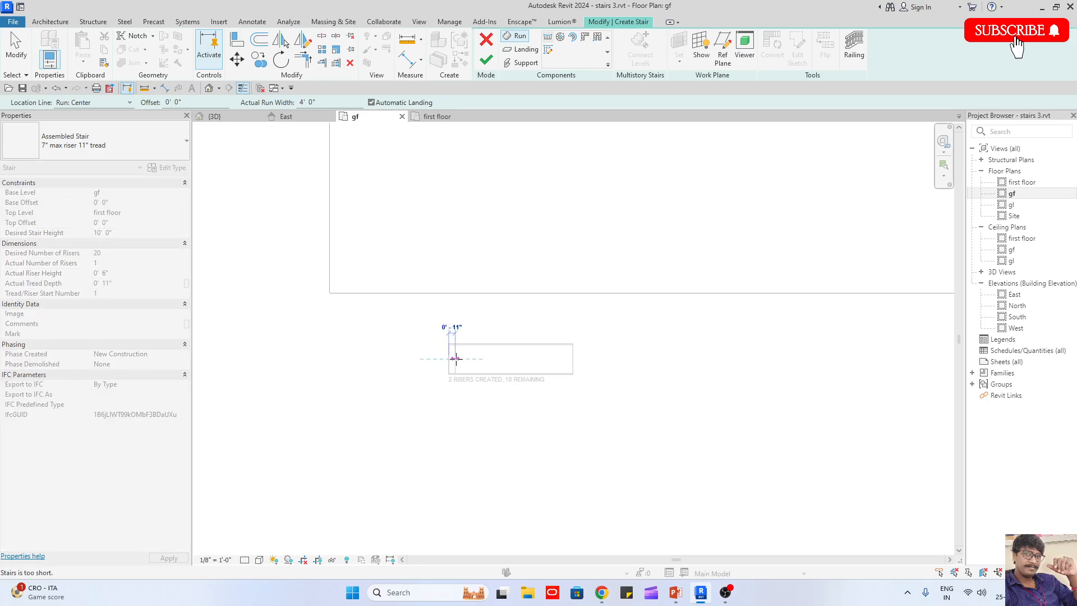
pyautogui.click(507, 359)
pyautogui.scroll(2, 518, 335)
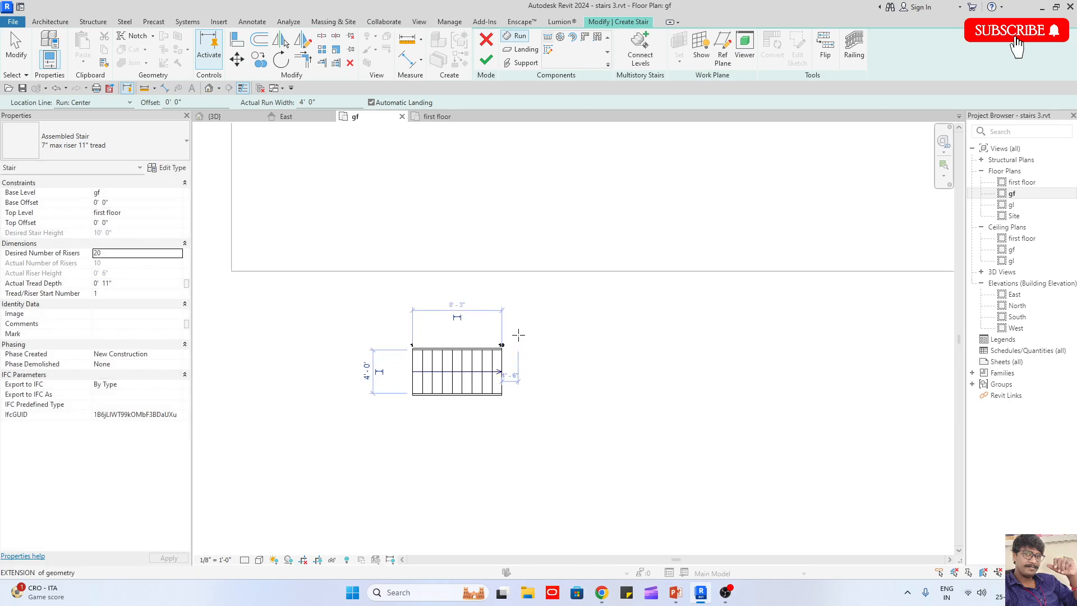
pyautogui.click(552, 337)
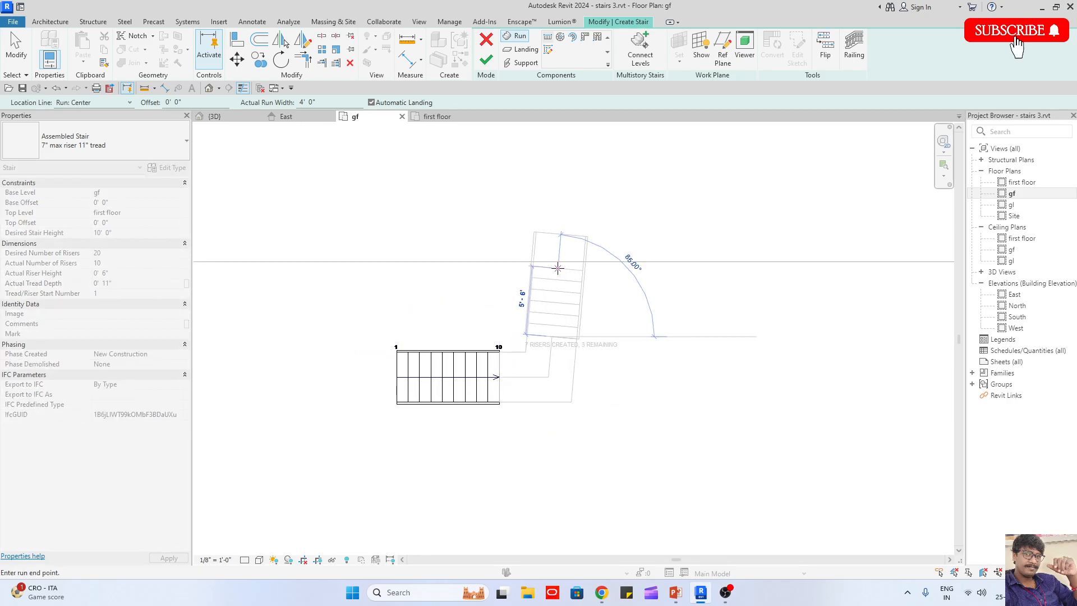
pyautogui.click(552, 224)
pyautogui.scroll(2, 529, 331)
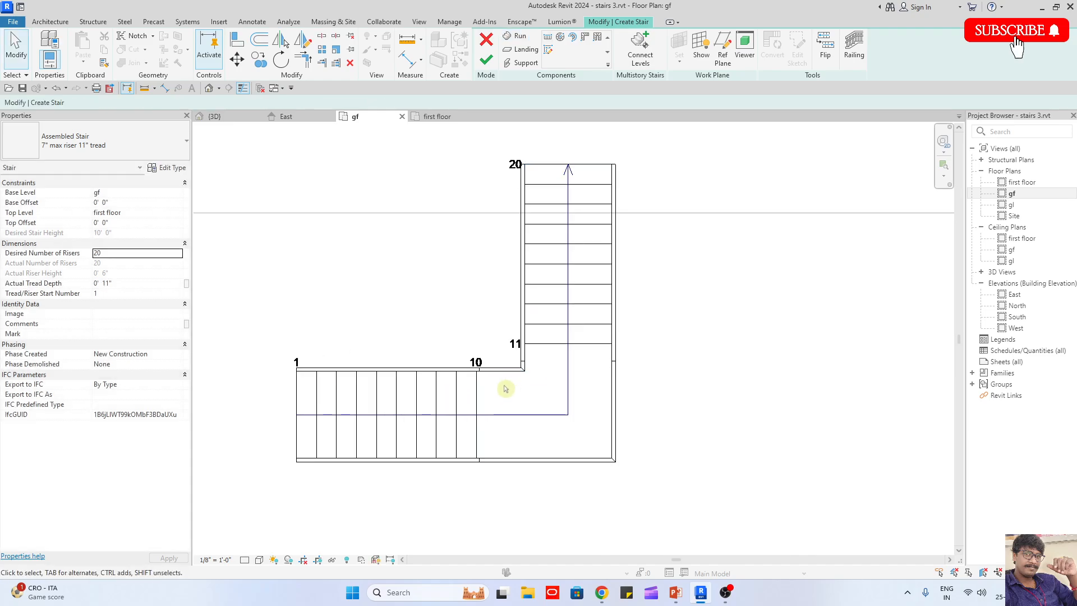
# Position the upper run 1' sideways from riser 10 and 1' from the inner edge of the lower run
pyautogui.scroll(2, 511, 378)
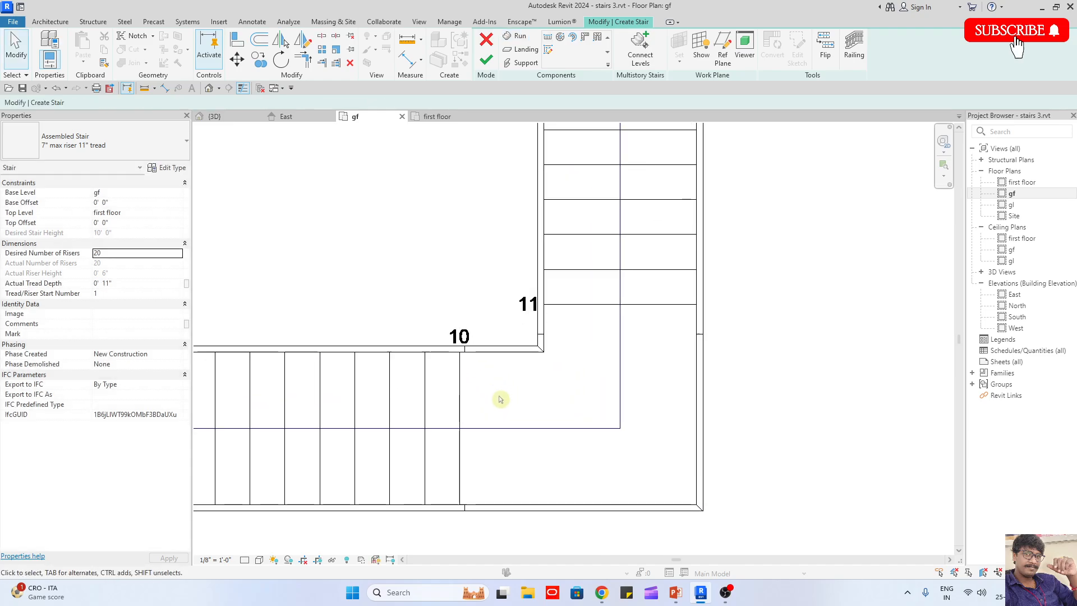
pyautogui.scroll(-2, 554, 406)
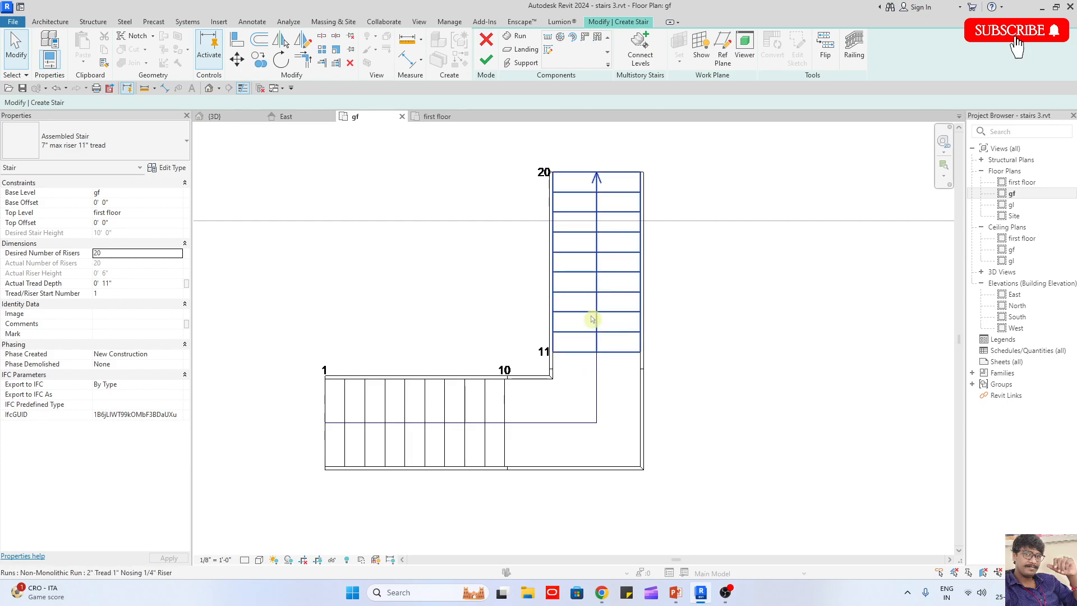
pyautogui.click(590, 314)
pyautogui.click(527, 145)
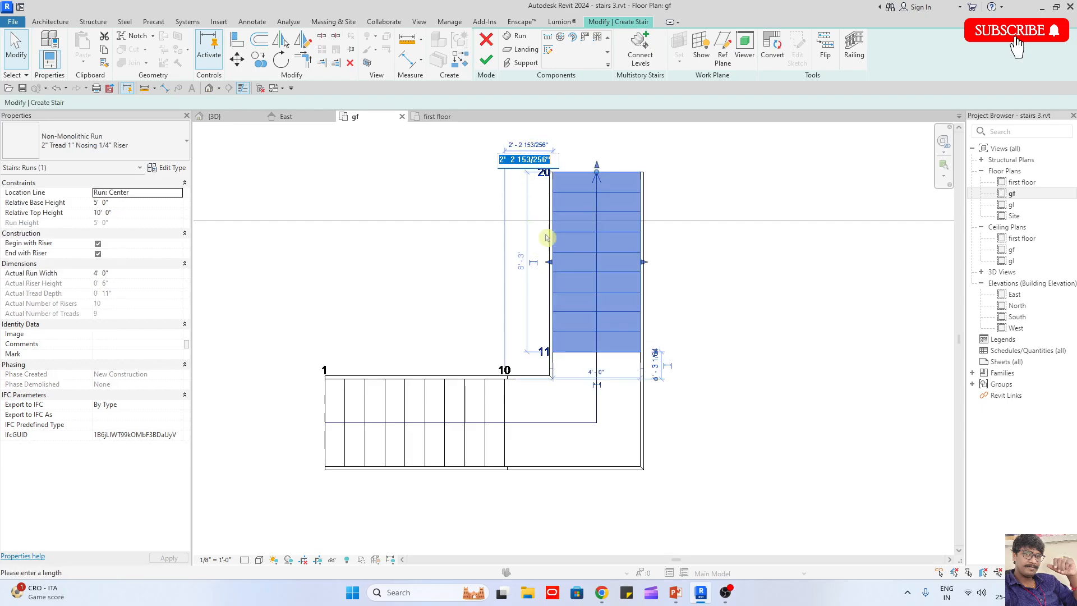
pyautogui.write('1')
pyautogui.press('Return')
pyautogui.scroll(2, 651, 373)
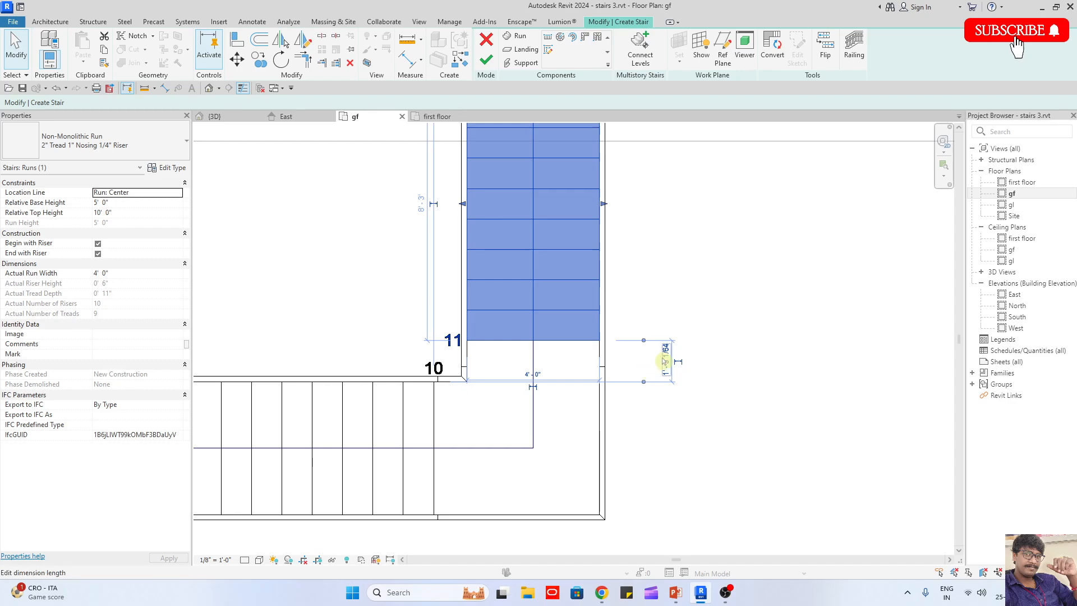
pyautogui.click(665, 359)
pyautogui.write('1')
pyautogui.press('Return')
pyautogui.click(712, 452)
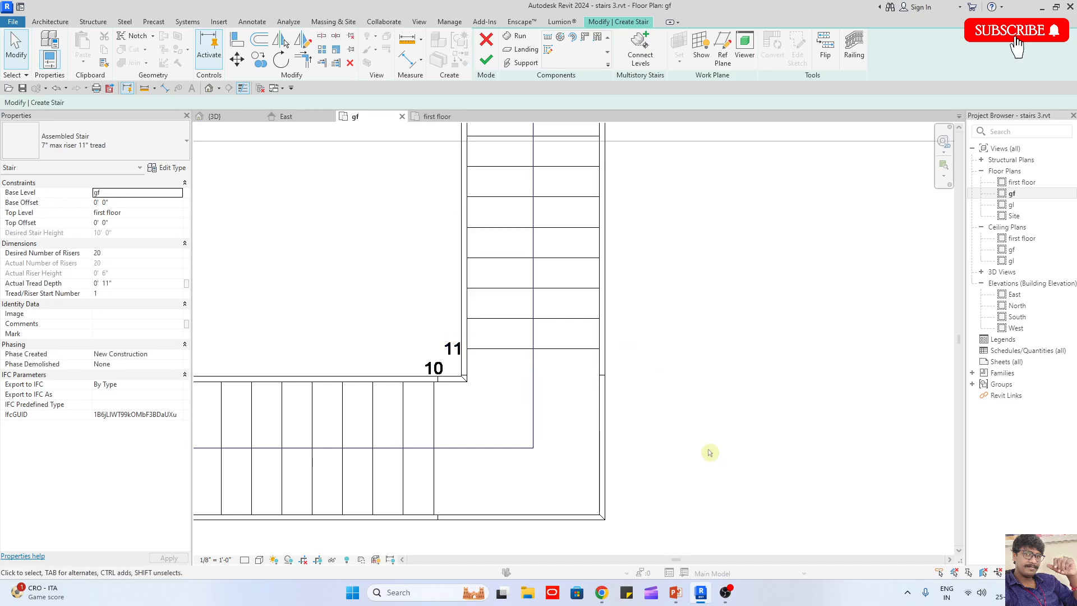
# Move the whole stair from the midpoint of its top riser onto the first floor slab's edge
pyautogui.scroll(-2, 698, 433)
pyautogui.scroll(-1, 427, 197)
pyautogui.moveTo(426, 197); pyautogui.dragTo(678, 440)
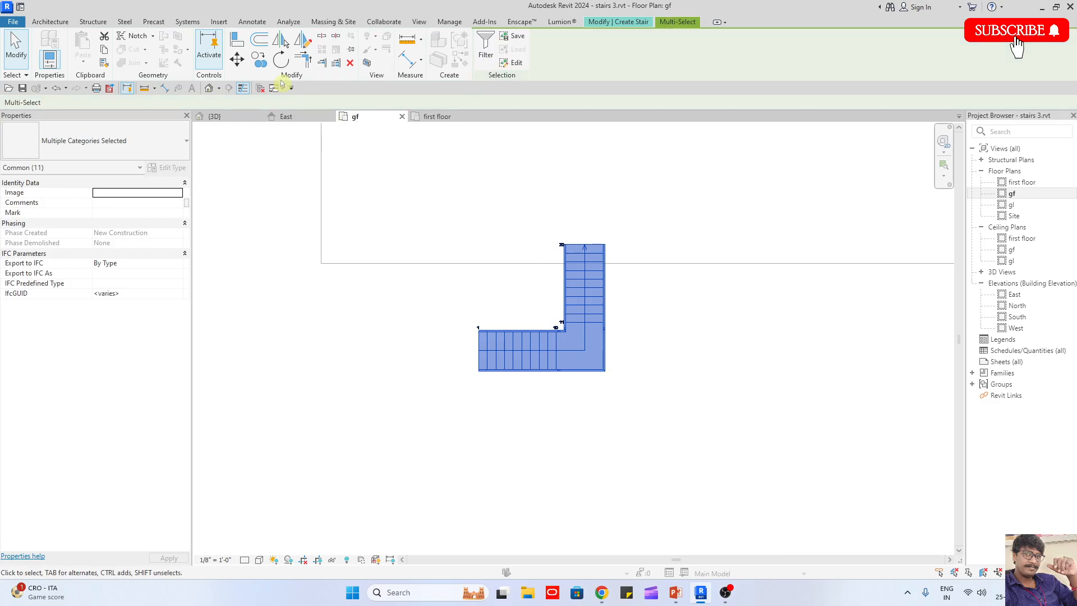
pyautogui.click(236, 59)
pyautogui.scroll(3, 589, 238)
pyautogui.click(584, 245)
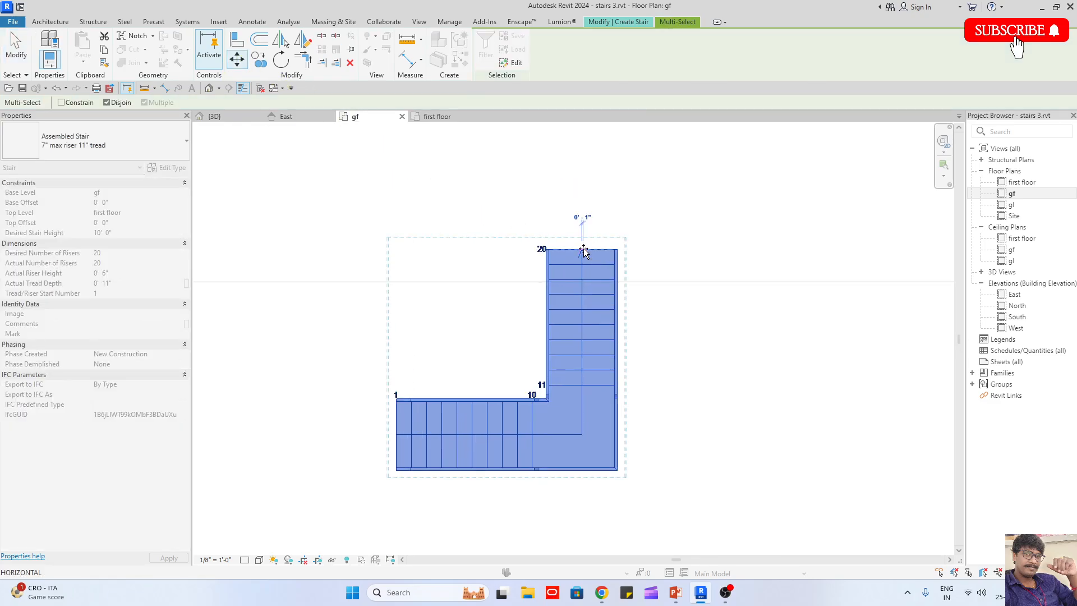
pyautogui.click(492, 283)
pyautogui.click(692, 355)
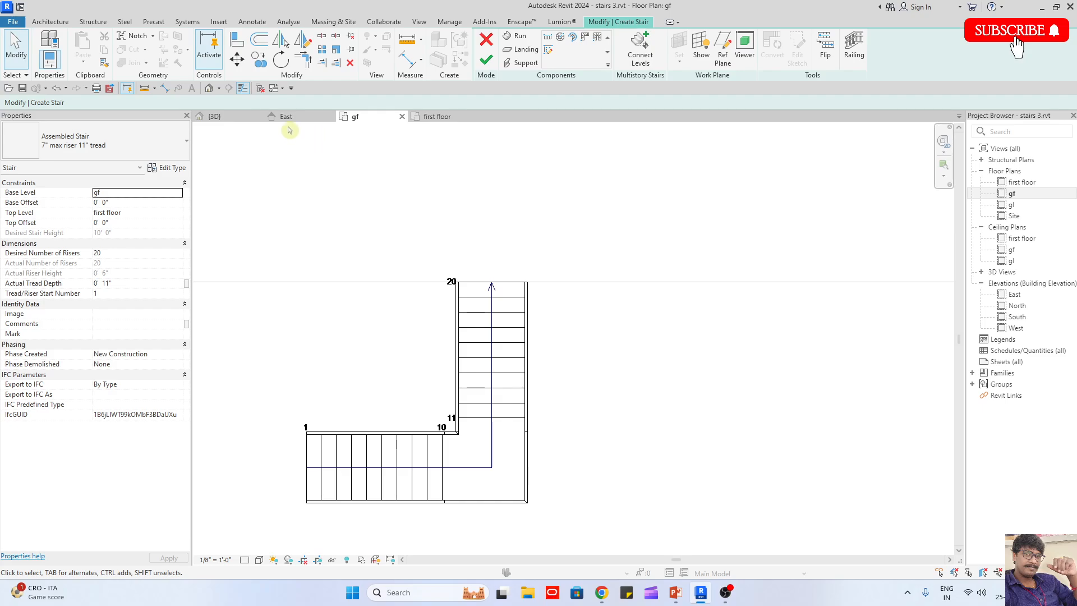
# Examine the stair and its connection to the slab in the 3D view, trying the Flip direction command
pyautogui.click(220, 117)
pyautogui.scroll(-2, 564, 345)
pyautogui.keyDown('shift'); pyautogui.moveTo(565, 359); pyautogui.dragTo(626, 359, button='middle'); pyautogui.keyUp('shift')
pyautogui.scroll(5, 561, 330)
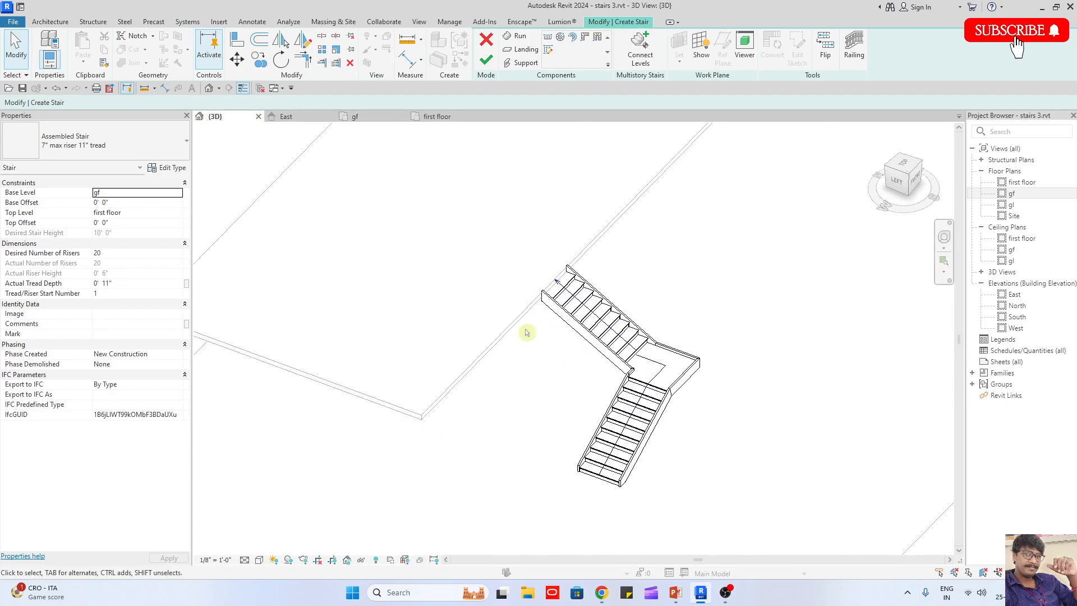
pyautogui.scroll(-2, 566, 377)
pyautogui.keyDown('shift'); pyautogui.moveTo(667, 429); pyautogui.dragTo(677, 432, button='middle'); pyautogui.keyUp('shift')
pyautogui.scroll(3, 653, 340)
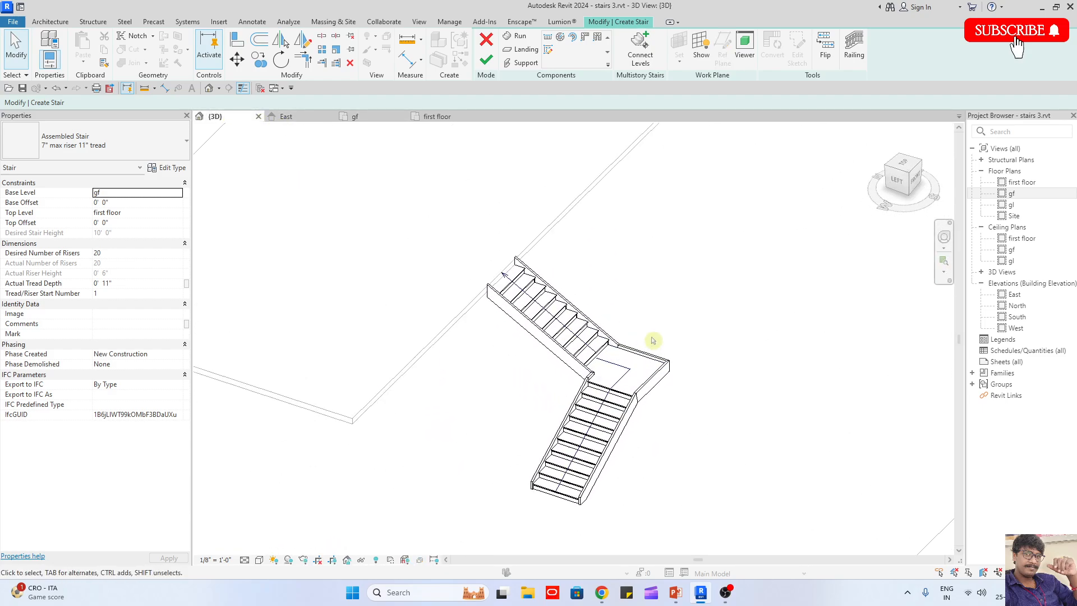
pyautogui.click(823, 56)
pyautogui.click(824, 56)
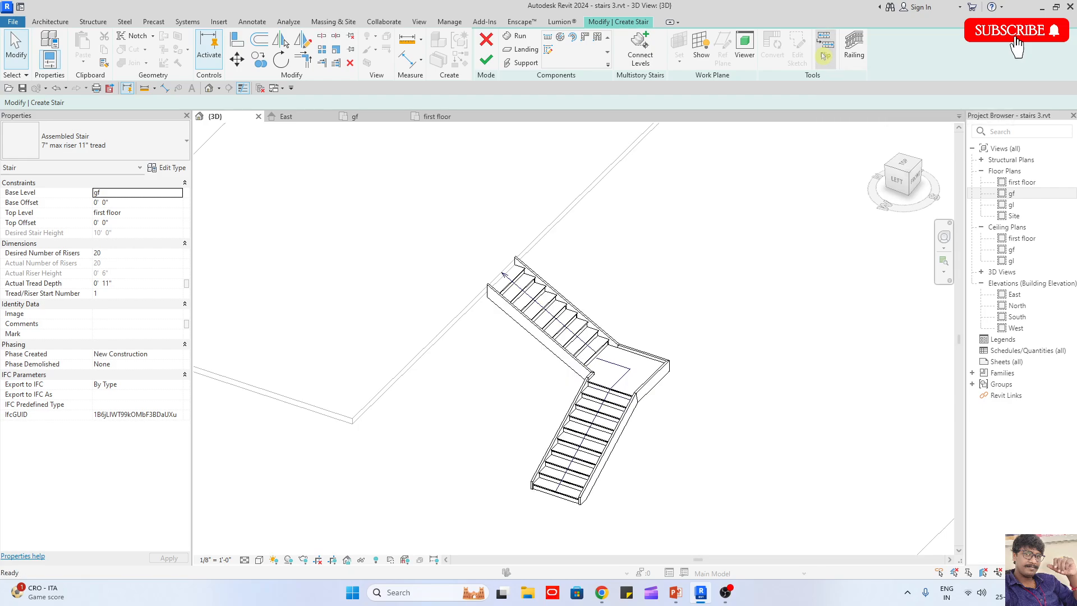
# Set the stair railing to Default, positioned on the treads, and finish the stair
pyautogui.click(855, 56)
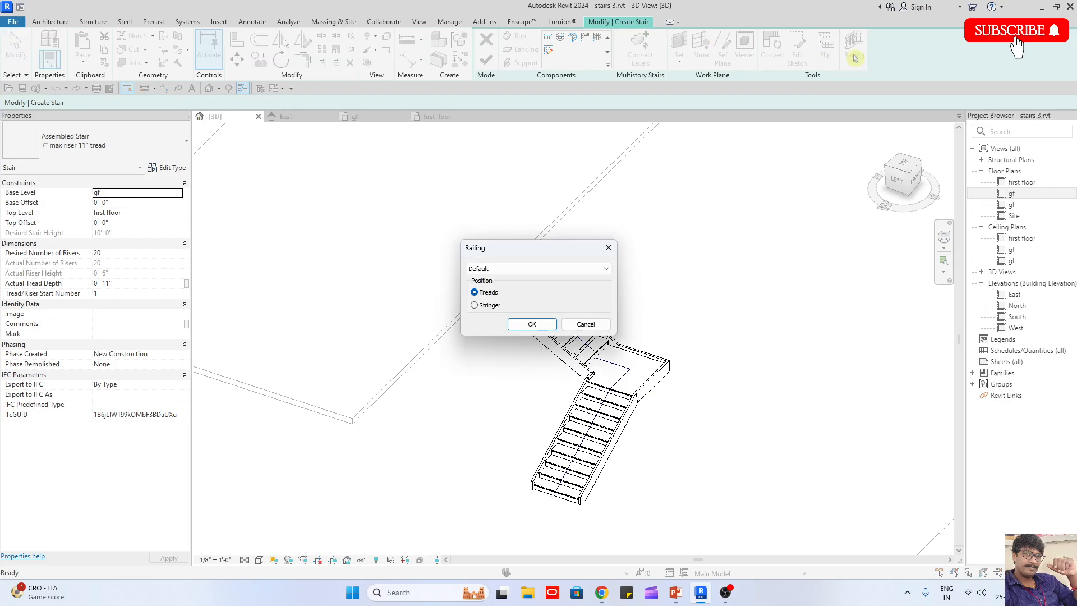
pyautogui.click(484, 271)
pyautogui.click(485, 271)
pyautogui.click(530, 325)
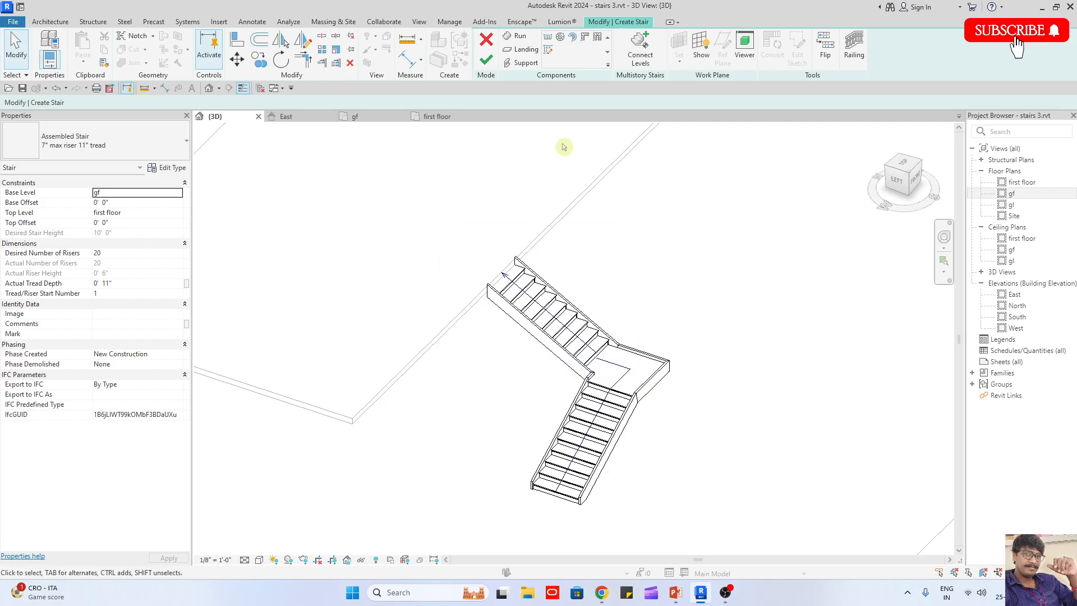
pyautogui.click(488, 61)
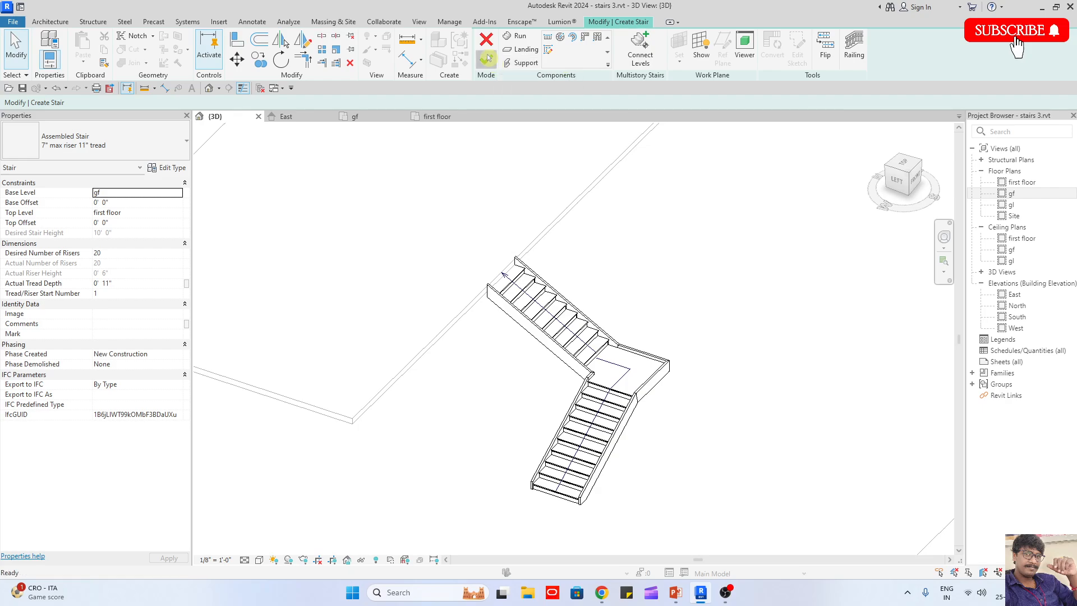
# Orbit around the finished stair and display the 3D view in the Textures visual style
pyautogui.click(752, 338)
pyautogui.keyDown('shift'); pyautogui.moveTo(752, 339); pyautogui.dragTo(554, 287, button='middle'); pyautogui.keyUp('shift')
pyautogui.click(618, 372)
pyautogui.keyDown('shift'); pyautogui.moveTo(617, 372); pyautogui.dragTo(708, 455, button='middle'); pyautogui.keyUp('shift')
pyautogui.click(704, 459)
pyautogui.click(260, 561)
pyautogui.click(336, 534)
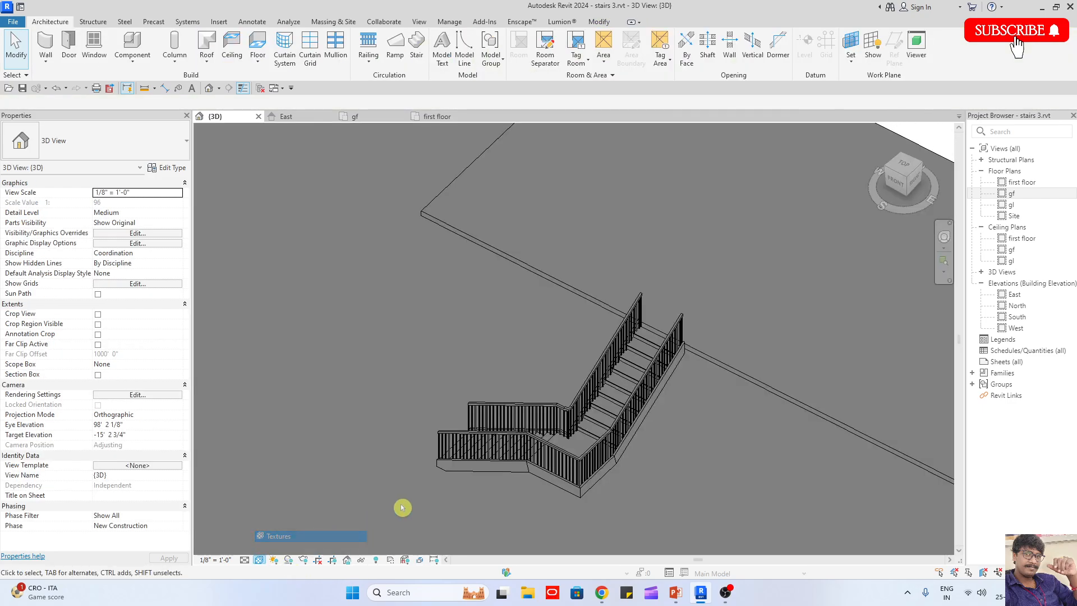
# Duplicate the L-shaped stair's run type as 2" Tread 1" Nosing 1/4" Riser 2 and turn off its Riser option
pyautogui.scroll(4, 591, 493)
pyautogui.click(670, 382)
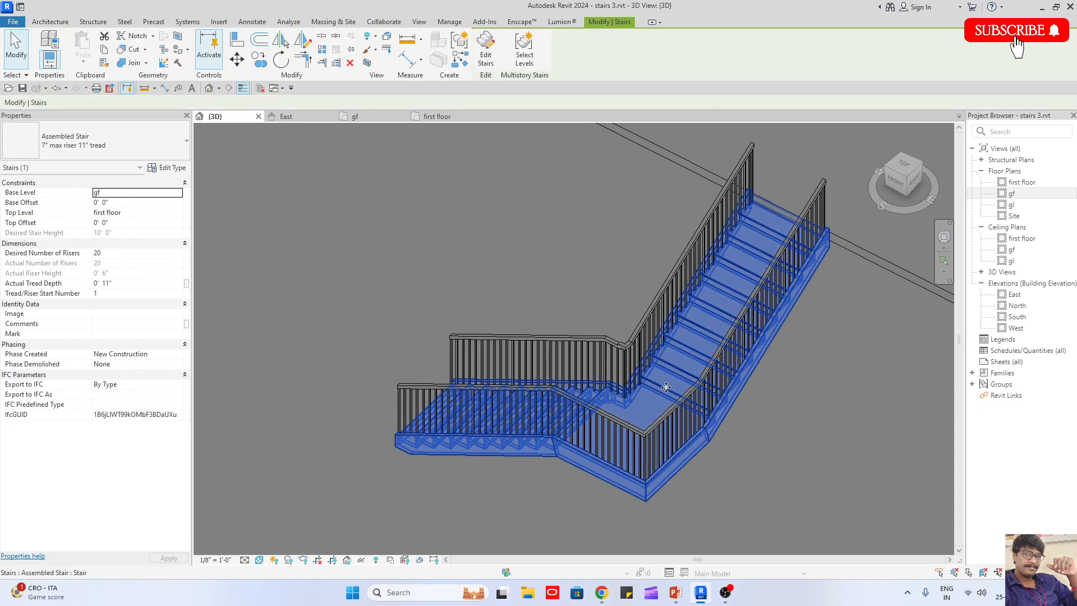
pyautogui.click(167, 169)
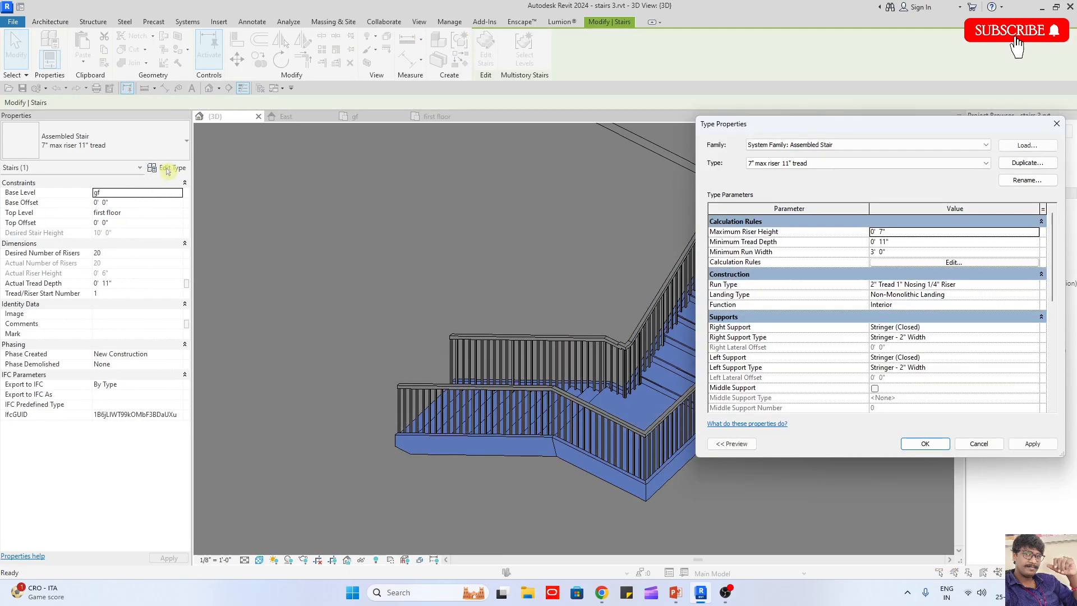
pyautogui.click(1033, 288)
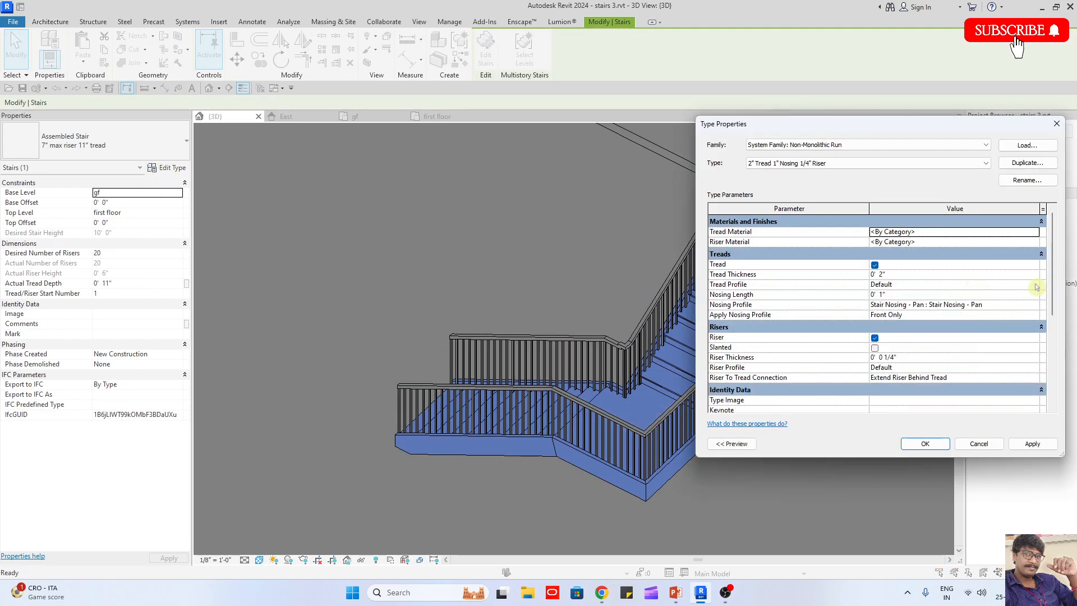
pyautogui.click(874, 338)
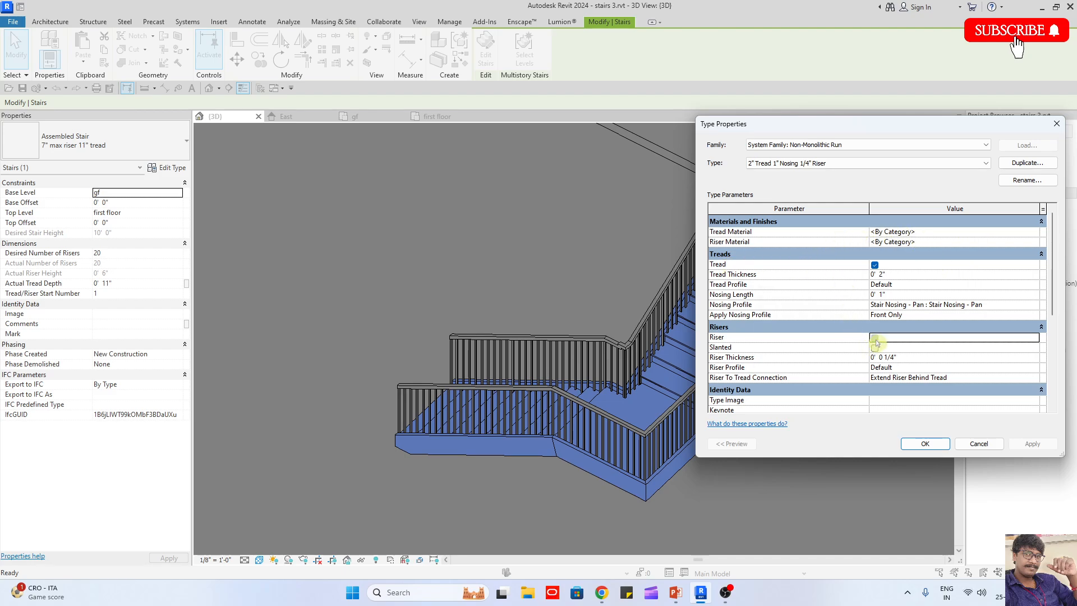
pyautogui.click(902, 359)
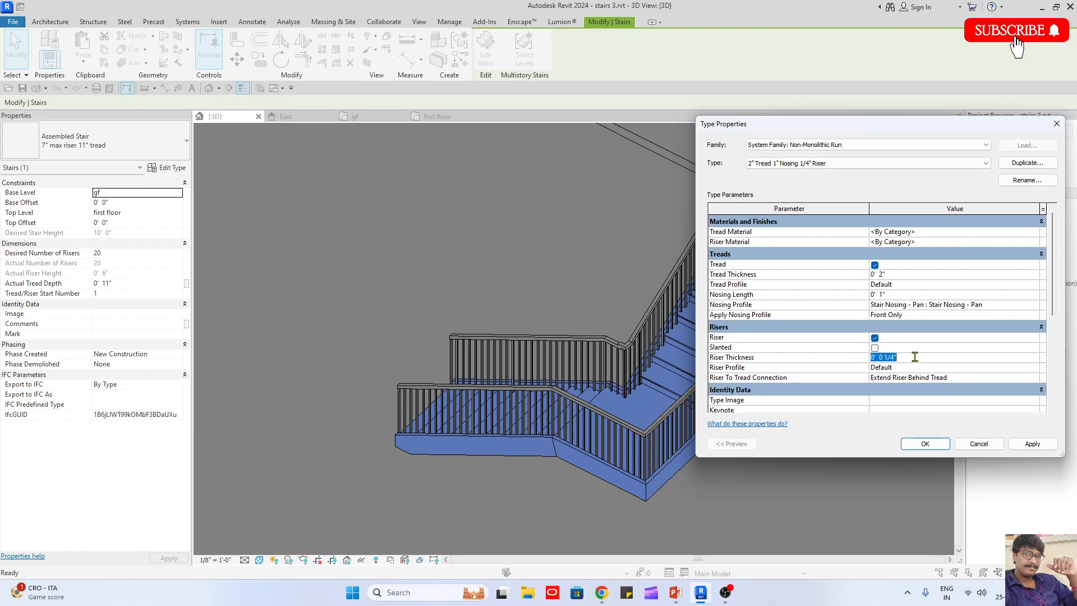
pyautogui.click(905, 274)
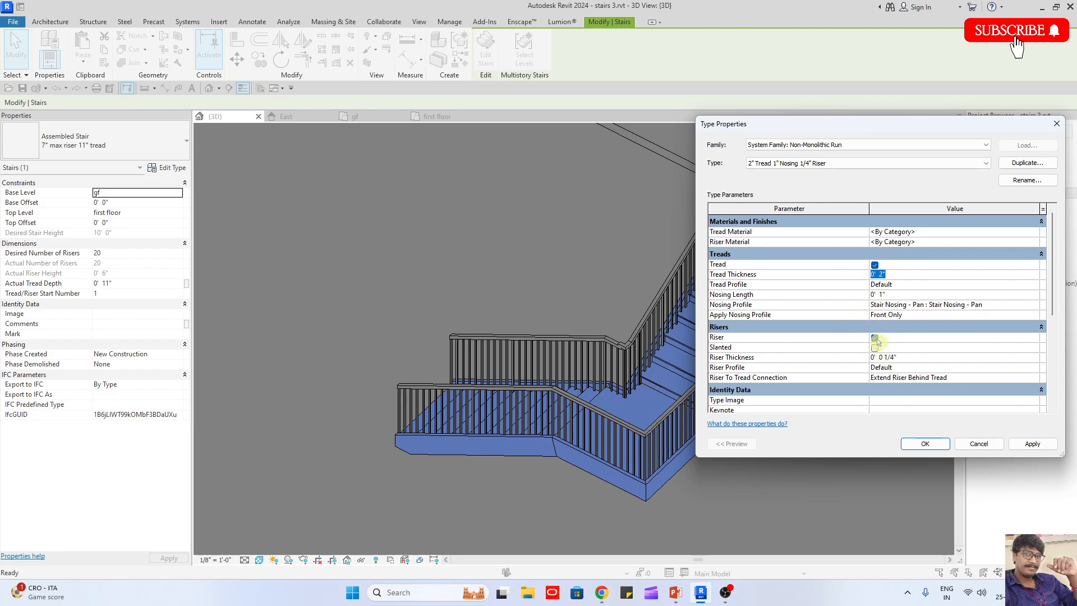
pyautogui.click(1020, 163)
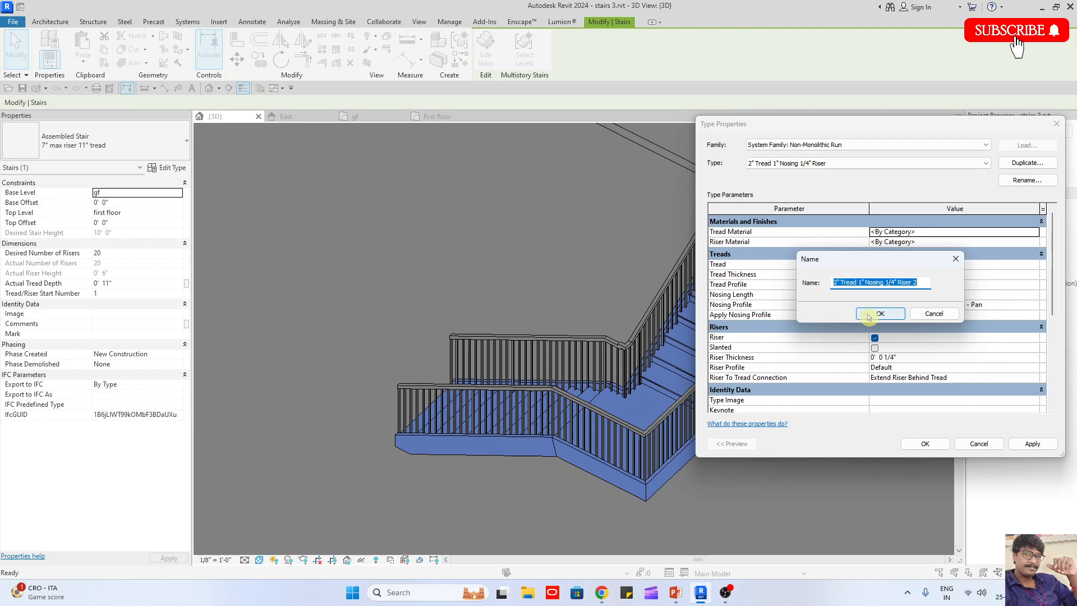
pyautogui.click(877, 343)
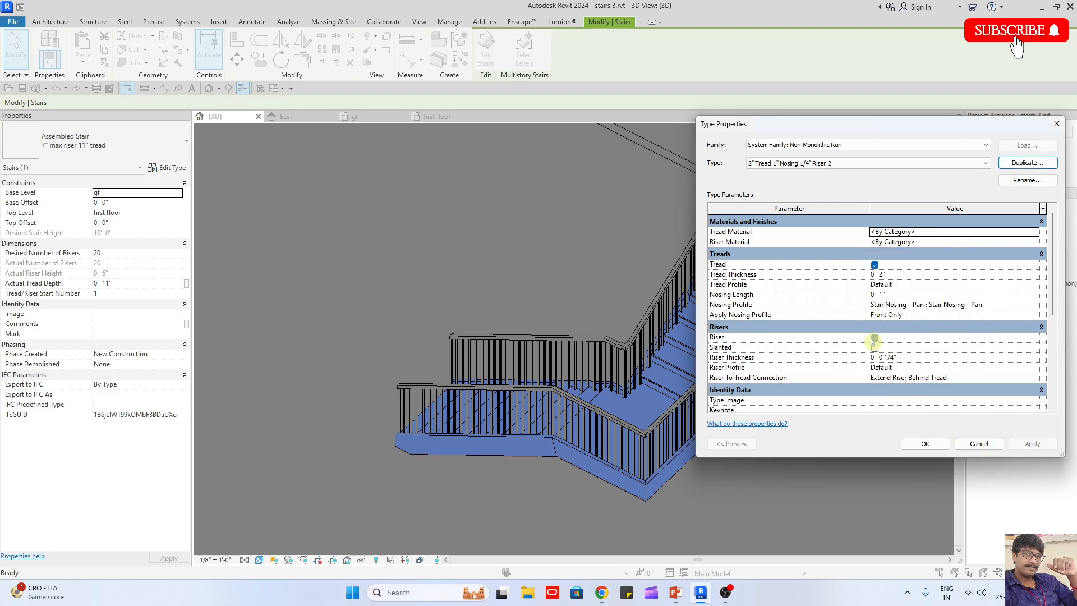
pyautogui.click(874, 338)
pyautogui.click(922, 444)
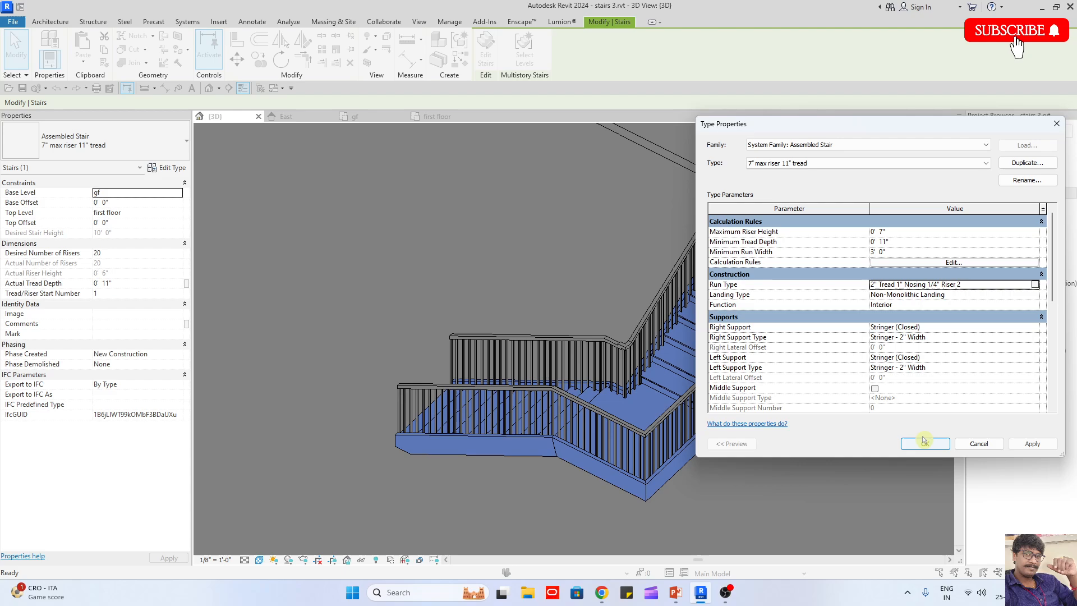
# Duplicate the assembled stair type as 7" max riser 11" tread 2, apply it, and inspect the treads without risers
pyautogui.click(1024, 163)
pyautogui.click(880, 313)
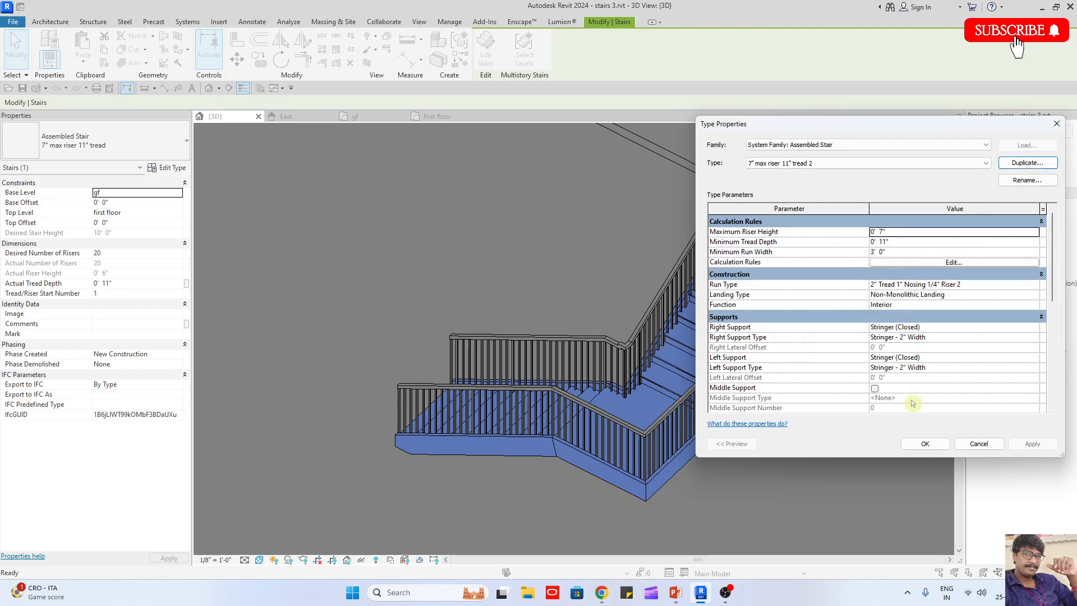
pyautogui.click(924, 444)
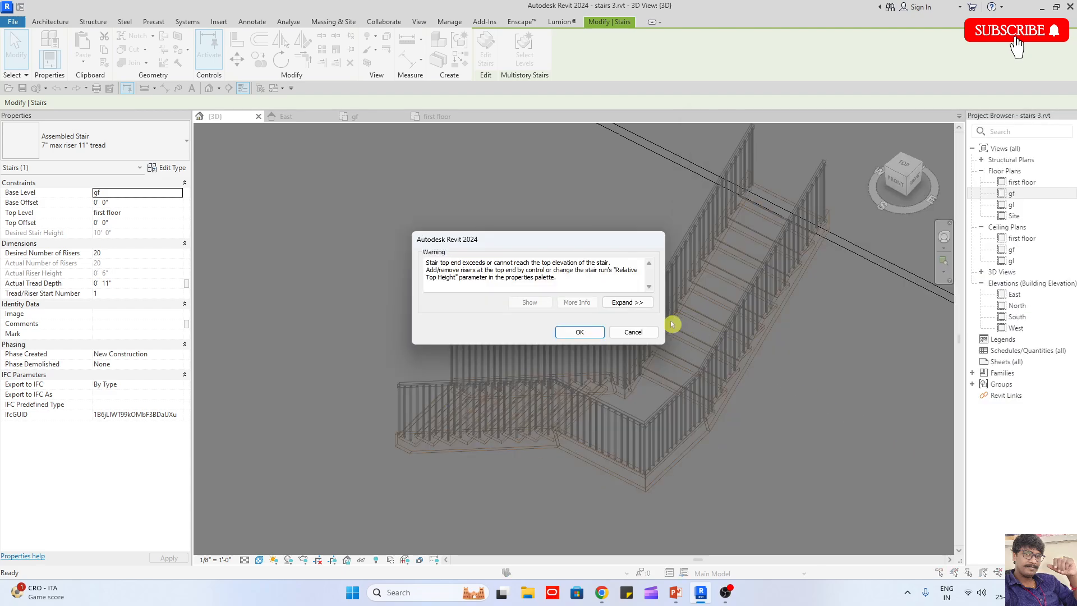
pyautogui.click(573, 334)
pyautogui.keyDown('shift'); pyautogui.moveTo(655, 397); pyautogui.dragTo(845, 410, button='middle'); pyautogui.keyUp('shift')
pyautogui.click(845, 410)
pyautogui.scroll(5, 675, 337)
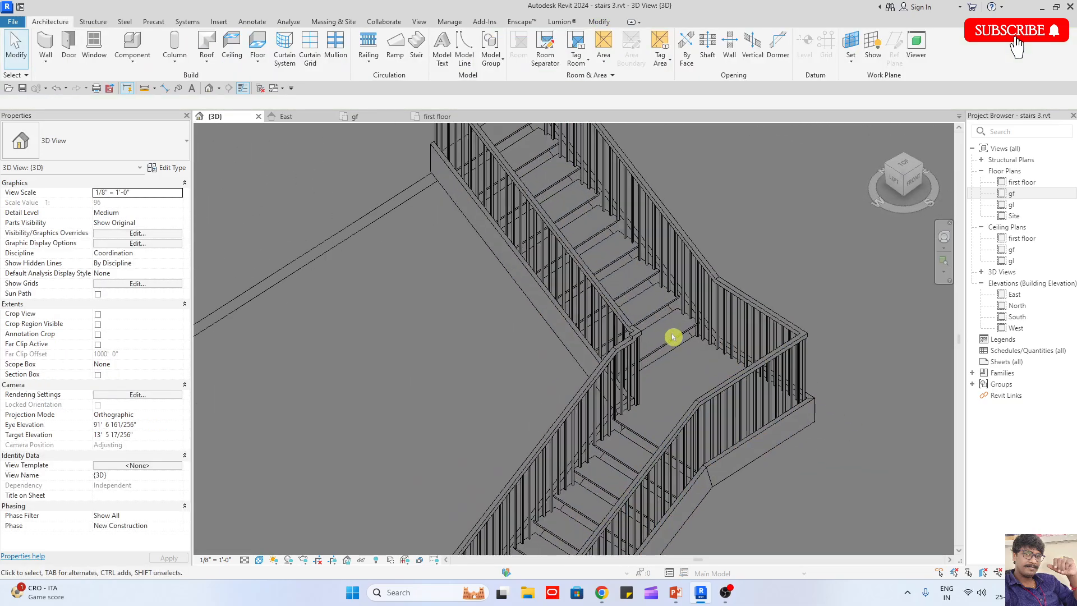
pyautogui.scroll(-8, 681, 400)
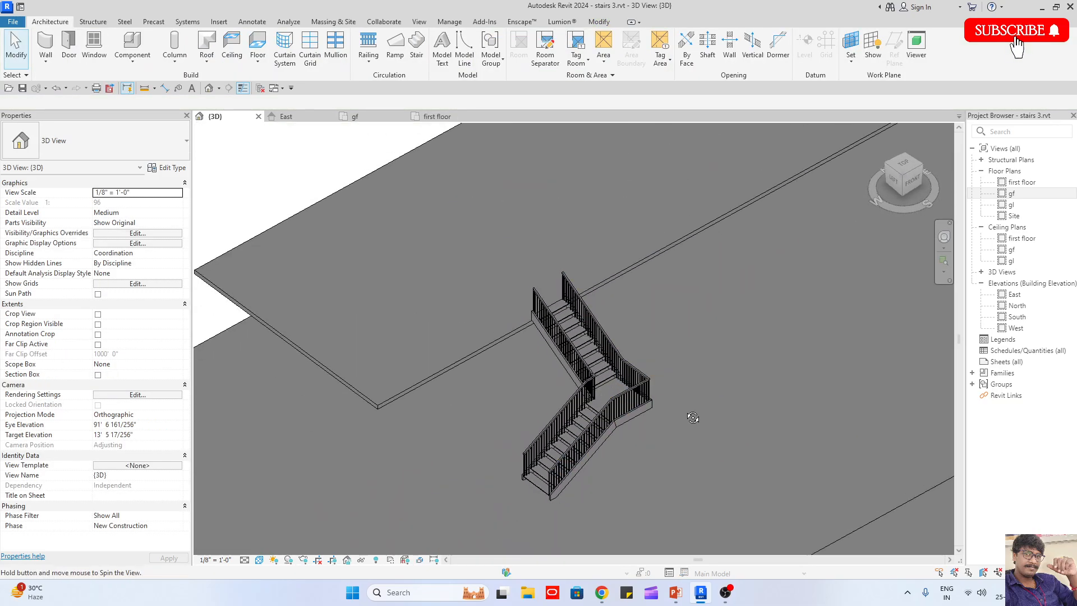
# Switch the L-shaped stair back to the Assembled Stair type 7" max riser 11" tread
pyautogui.keyDown('shift'); pyautogui.moveTo(690, 415); pyautogui.dragTo(590, 406, button='middle'); pyautogui.keyUp('shift')
pyautogui.click(594, 399)
pyautogui.click(101, 140)
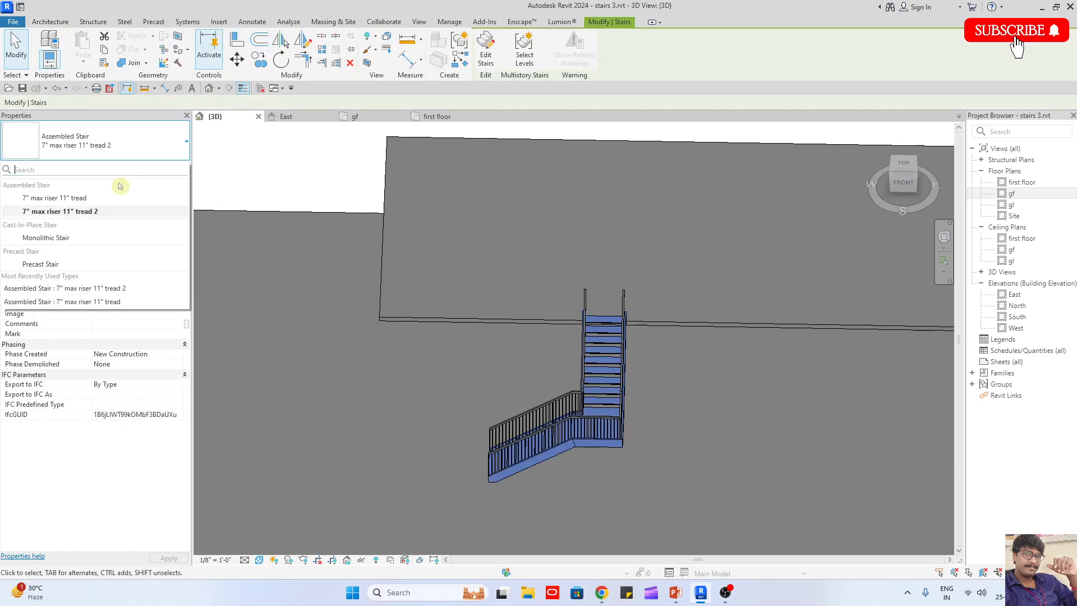
pyautogui.scroll(2, 314, 265)
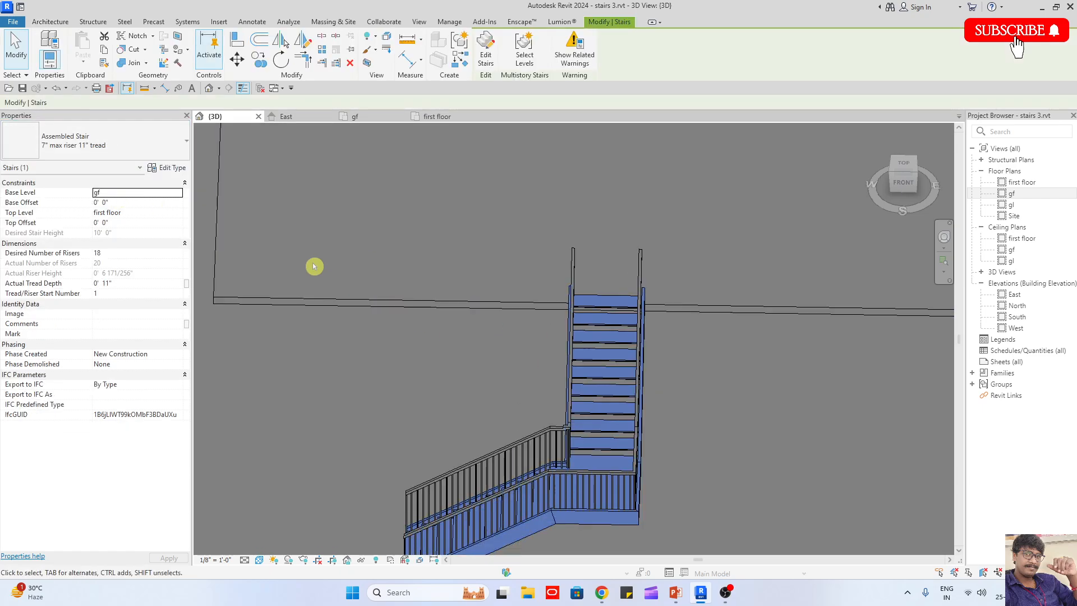
# Set the Run Type of the 7" max riser 11" tread stair type to 2" Tread 1" Nosing 1/4" Riser
pyautogui.click(169, 170)
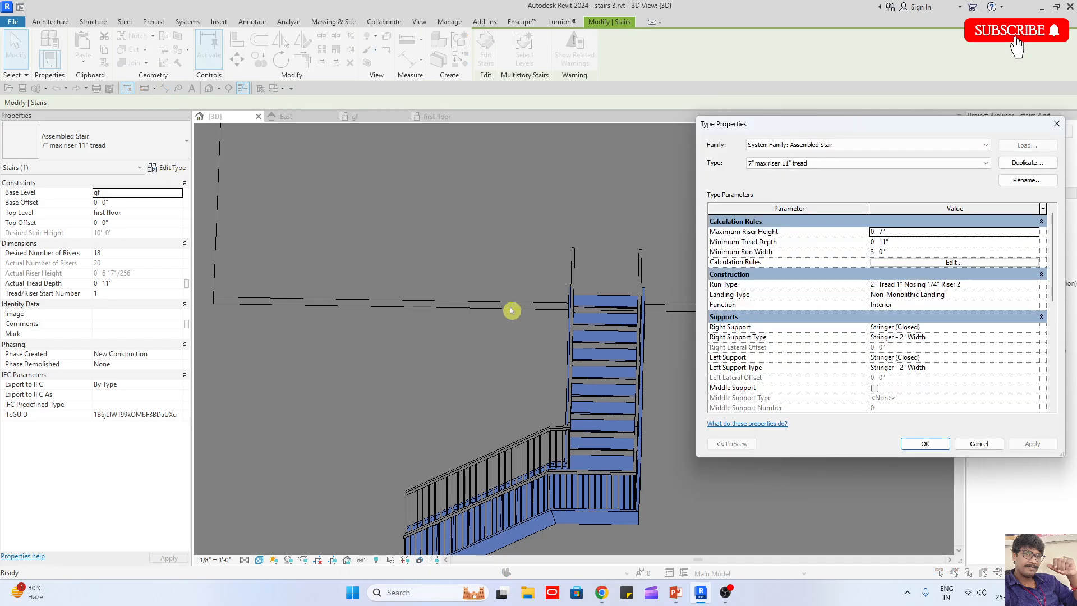
pyautogui.click(1024, 286)
pyautogui.click(920, 163)
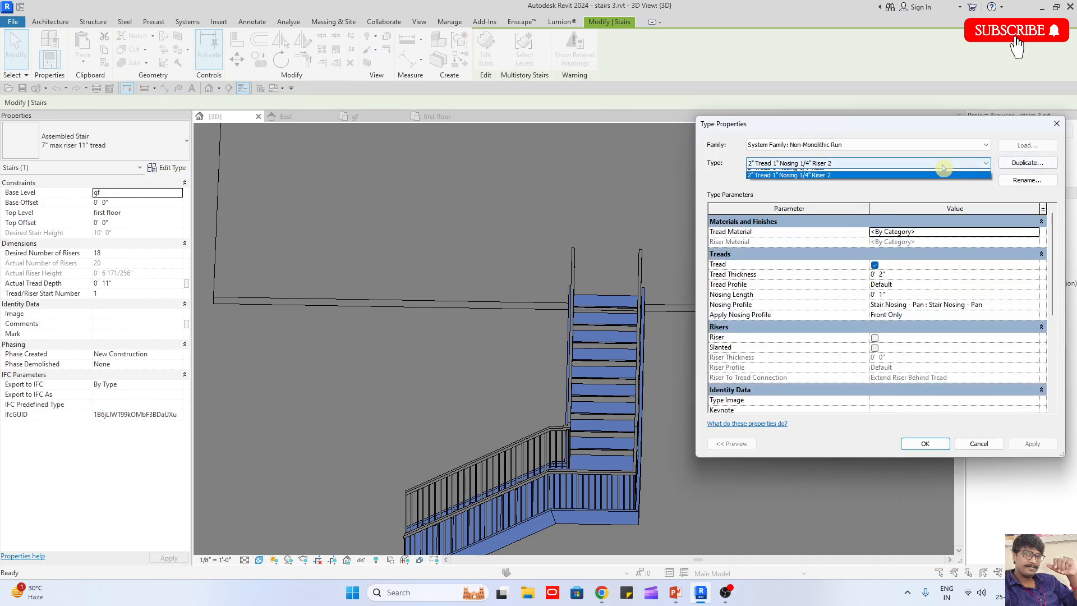
pyautogui.click(843, 174)
pyautogui.click(908, 440)
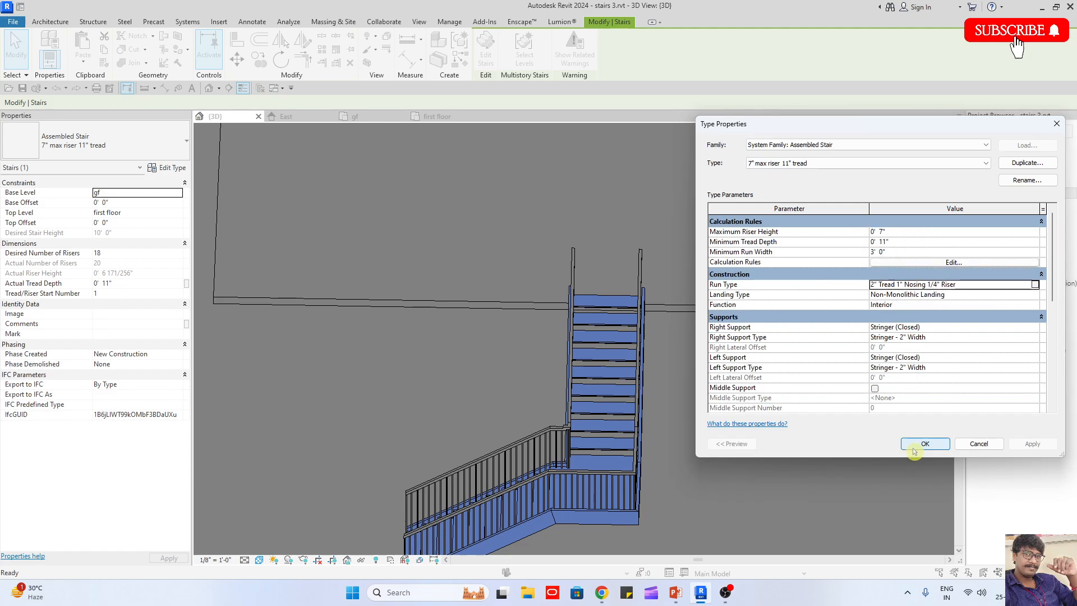
pyautogui.click(917, 444)
pyautogui.keyDown('shift'); pyautogui.moveTo(747, 396); pyautogui.dragTo(1060, 385, button='middle'); pyautogui.keyUp('shift')
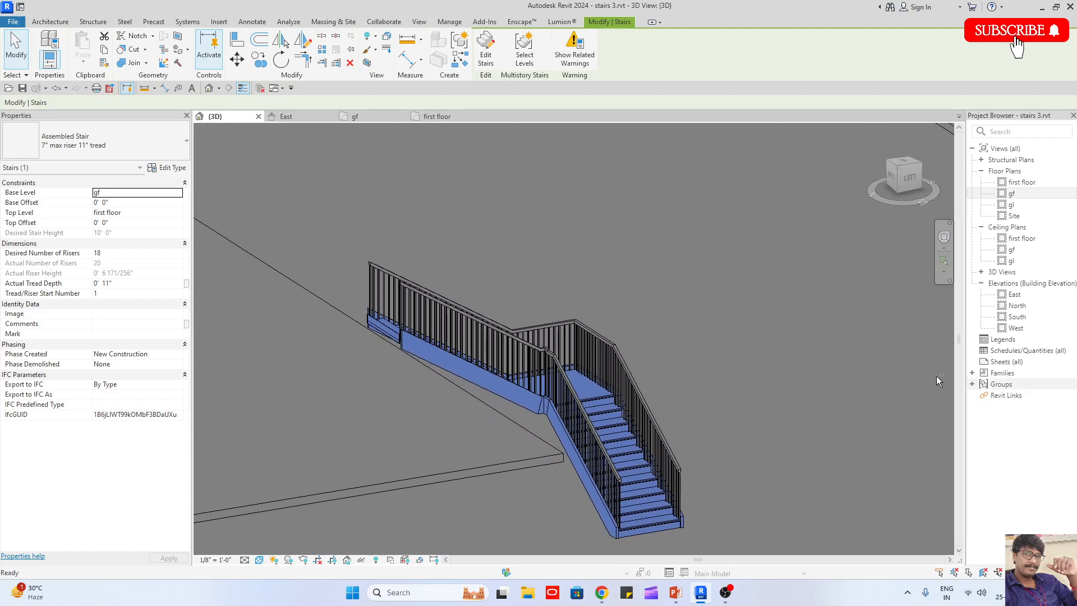
# Set the stair's desired number of risers to 20 and check how its top meets the first floor slab
pyautogui.click(137, 253)
pyautogui.write('20')
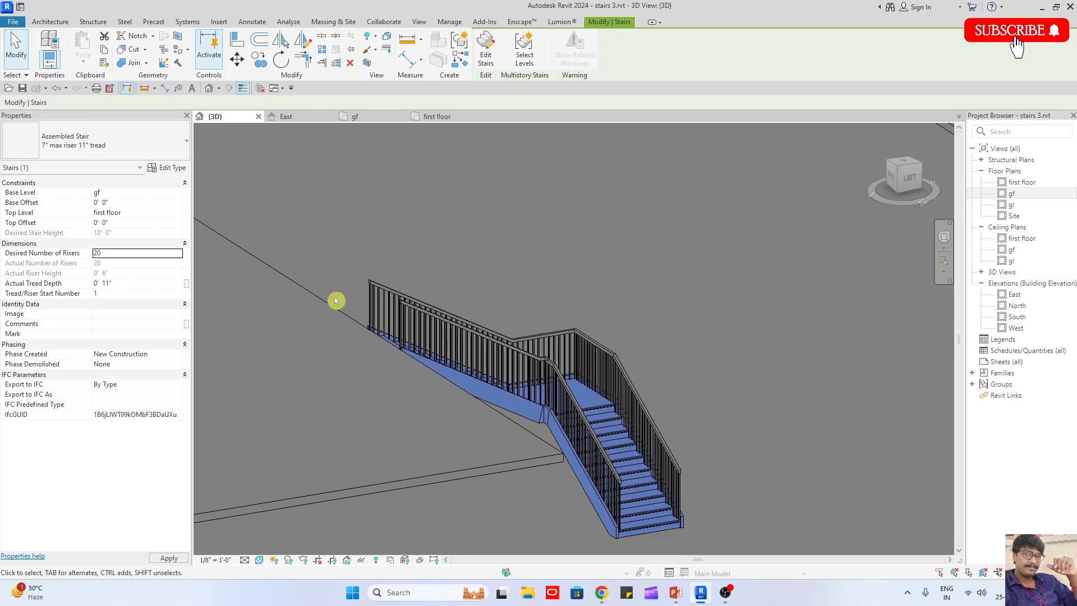
pyautogui.scroll(-2, 474, 261)
pyautogui.keyDown('shift'); pyautogui.moveTo(569, 323); pyautogui.dragTo(279, 402, button='middle'); pyautogui.keyUp('shift')
pyautogui.scroll(2, 609, 339)
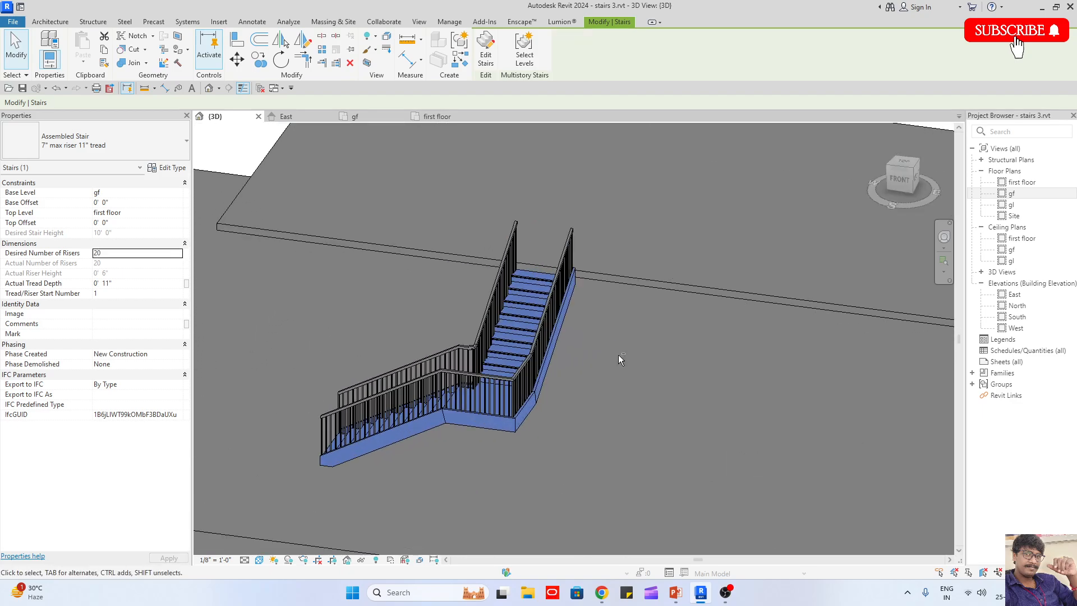
pyautogui.keyDown('shift'); pyautogui.moveTo(618, 354); pyautogui.dragTo(584, 446, button='middle'); pyautogui.keyUp('shift')
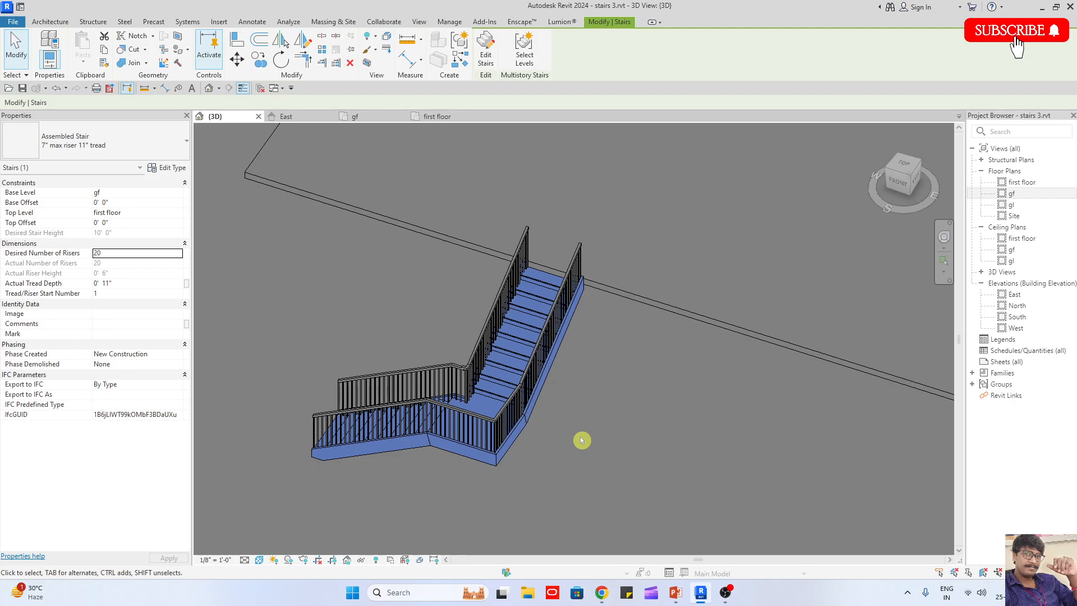
# Try a desired number of risers of 10 on the L-shaped stair
pyautogui.click(124, 253)
pyautogui.write('1')
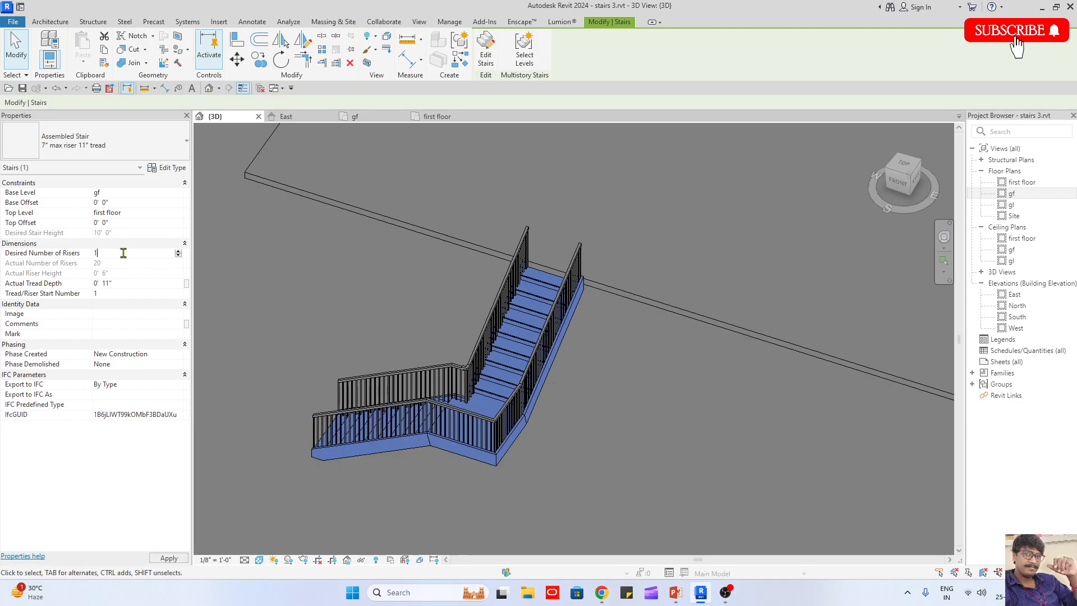
pyautogui.write('0')
pyautogui.click(578, 332)
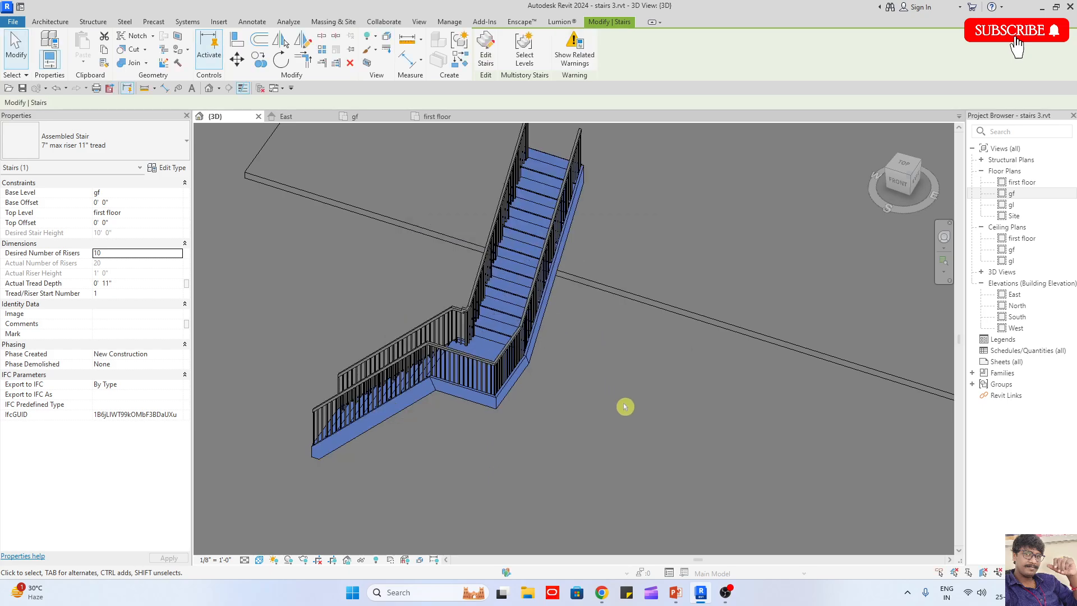
pyautogui.keyDown('shift'); pyautogui.moveTo(625, 406); pyautogui.dragTo(624, 372, button='middle'); pyautogui.keyUp('shift')
# Restore the stair's desired number of risers to 20 and inspect the stair in the 3D view
pyautogui.click(127, 256)
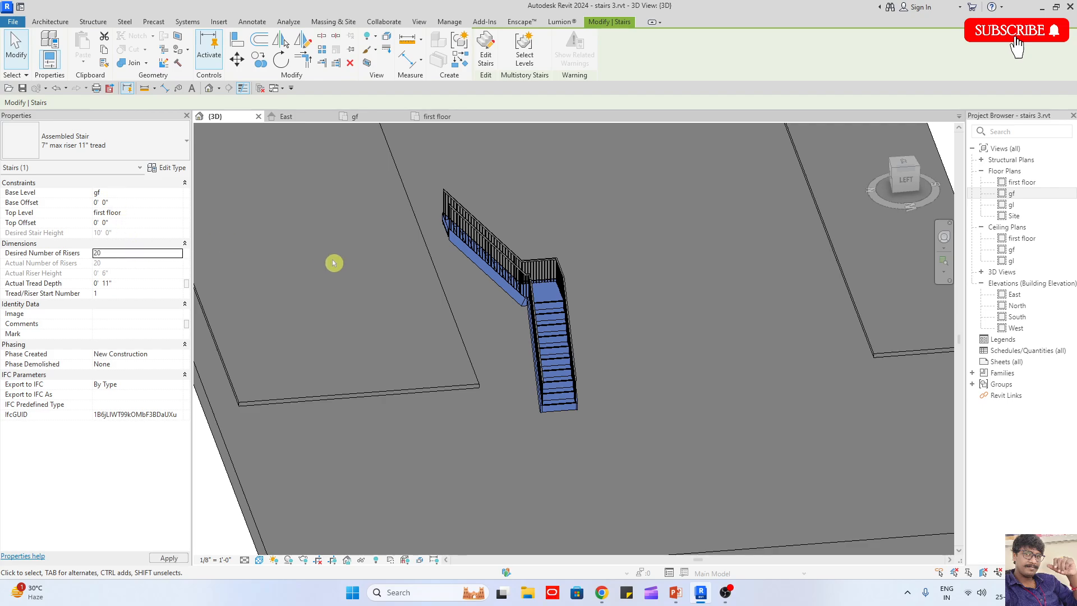
pyautogui.keyDown('shift'); pyautogui.moveTo(649, 367); pyautogui.dragTo(538, 360, button='middle'); pyautogui.keyUp('shift')
pyautogui.scroll(2, 584, 317)
pyautogui.click(553, 319)
pyautogui.scroll(-2, 553, 318)
pyautogui.keyDown('shift'); pyautogui.moveTo(553, 318); pyautogui.dragTo(659, 385, button='middle'); pyautogui.keyUp('shift')
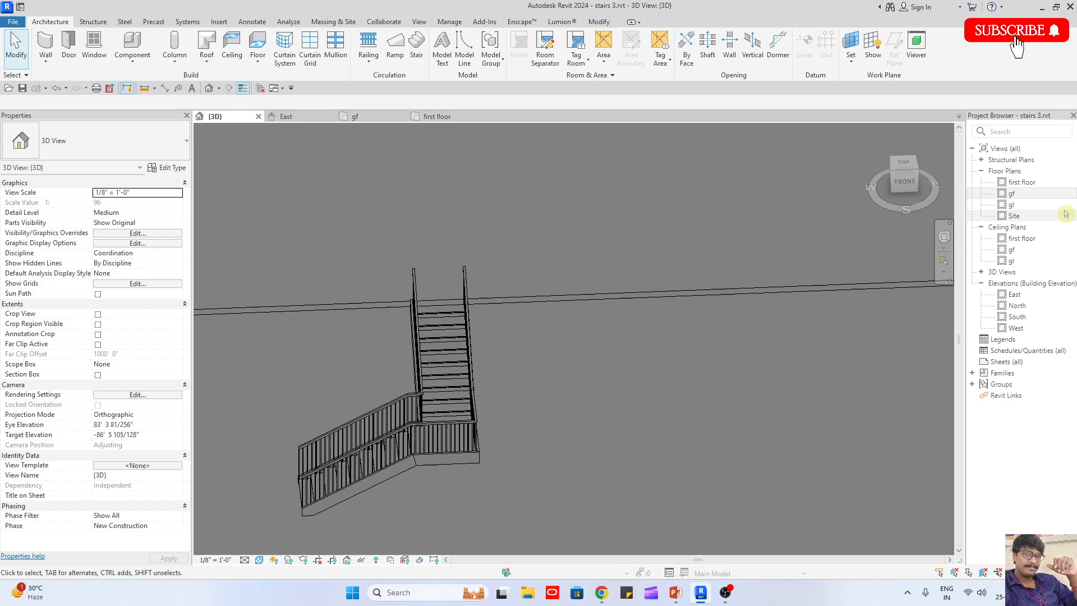
# Orient the 3D view to Top, showing the L-shaped stair and the open slab edge beside it
pyautogui.click(1011, 193)
pyautogui.doubleClick(1011, 194)
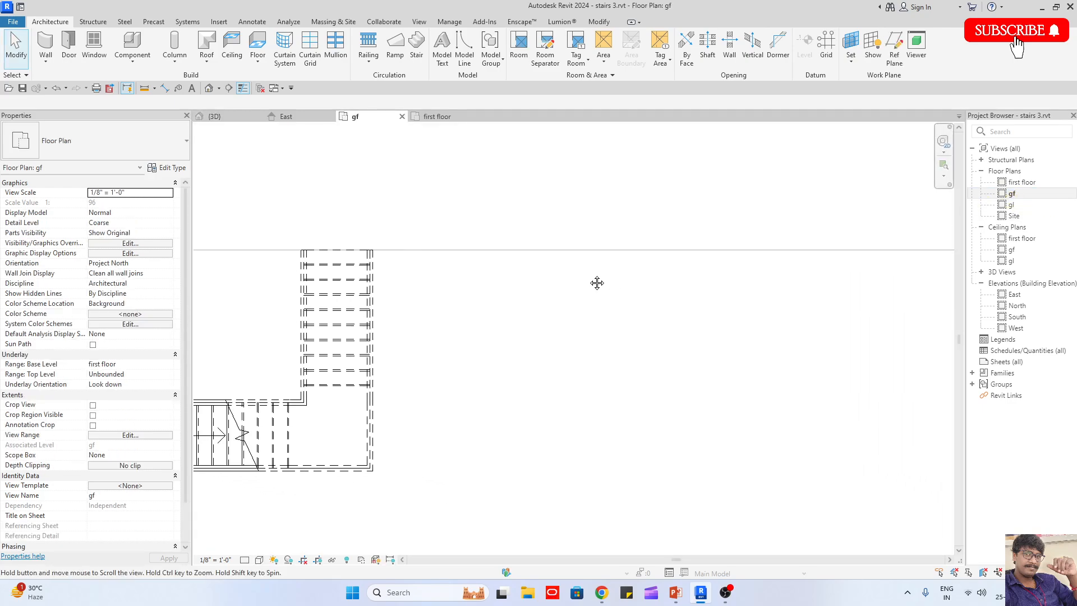
pyautogui.click(246, 117)
pyautogui.click(903, 162)
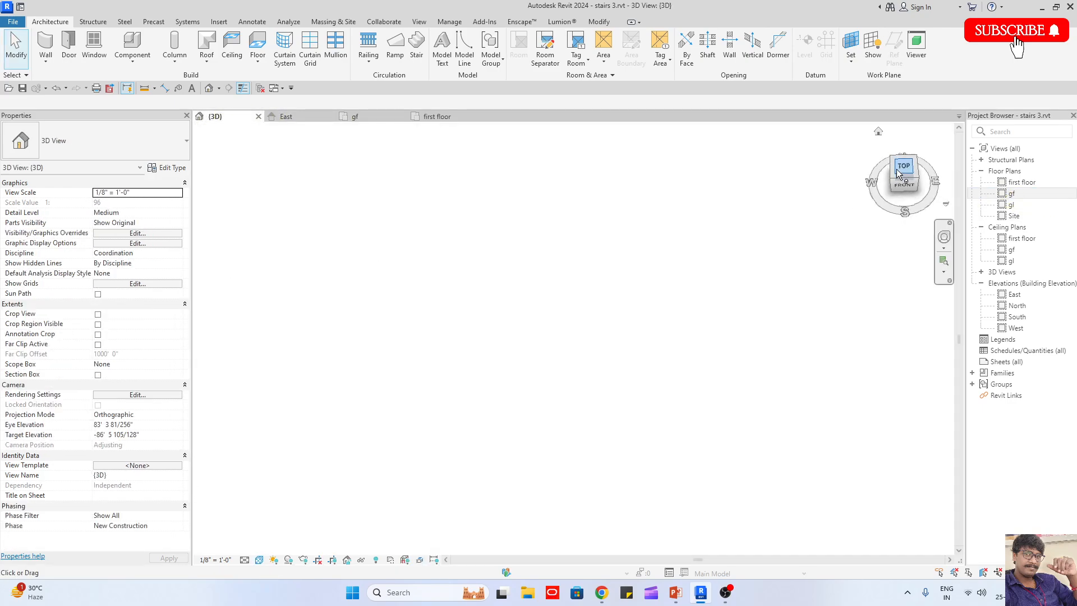
pyautogui.scroll(8, 443, 325)
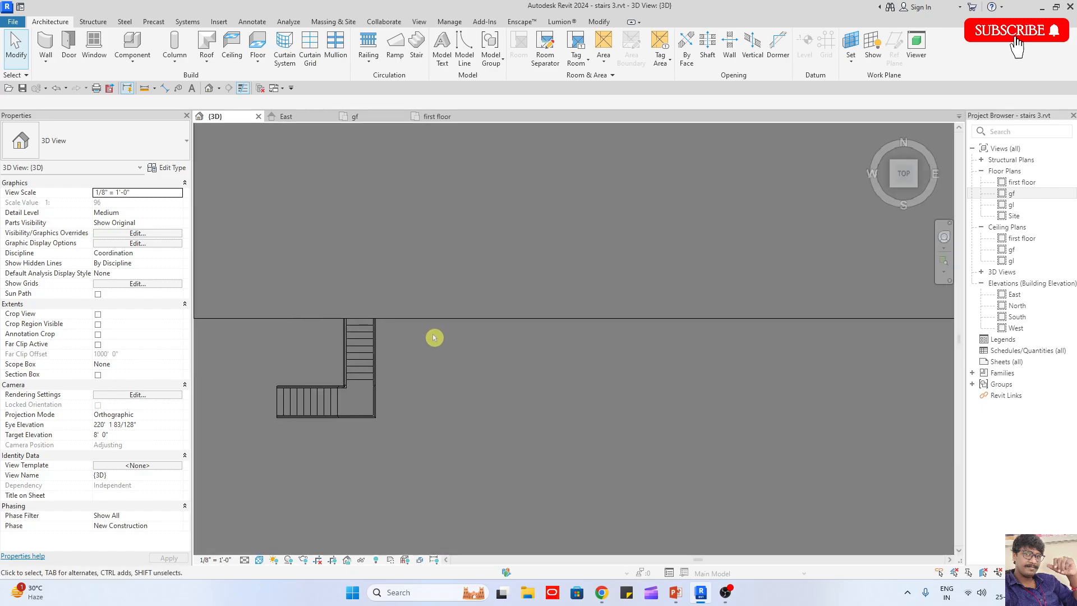
# Start a new assembled stair from base level gf to top level first floor with 18 desired risers
pyautogui.click(418, 55)
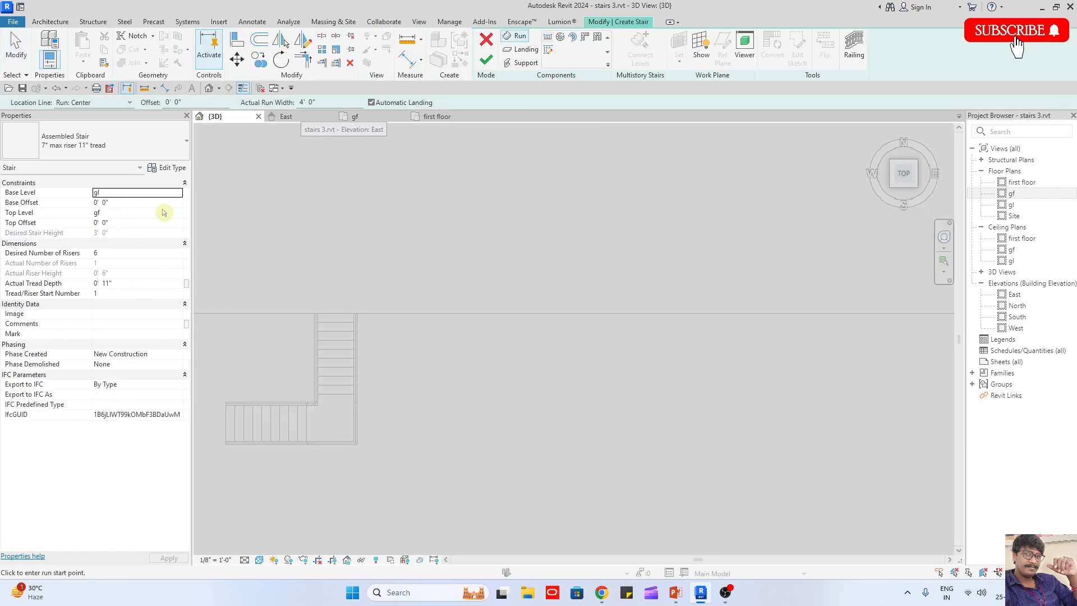
pyautogui.click(135, 255)
pyautogui.click(177, 192)
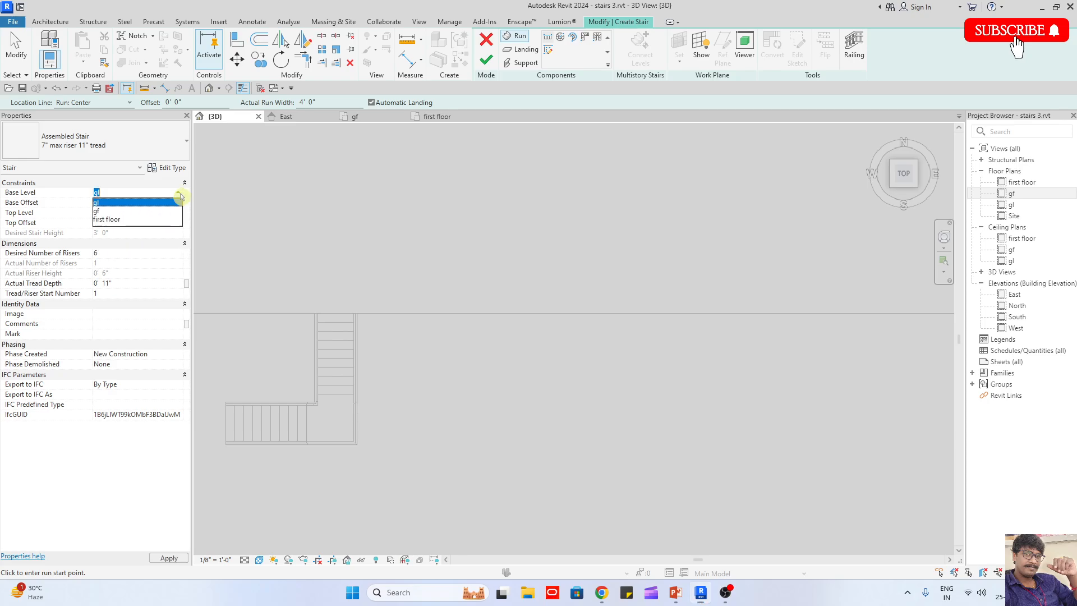
pyautogui.click(120, 213)
pyautogui.click(177, 214)
pyautogui.click(179, 214)
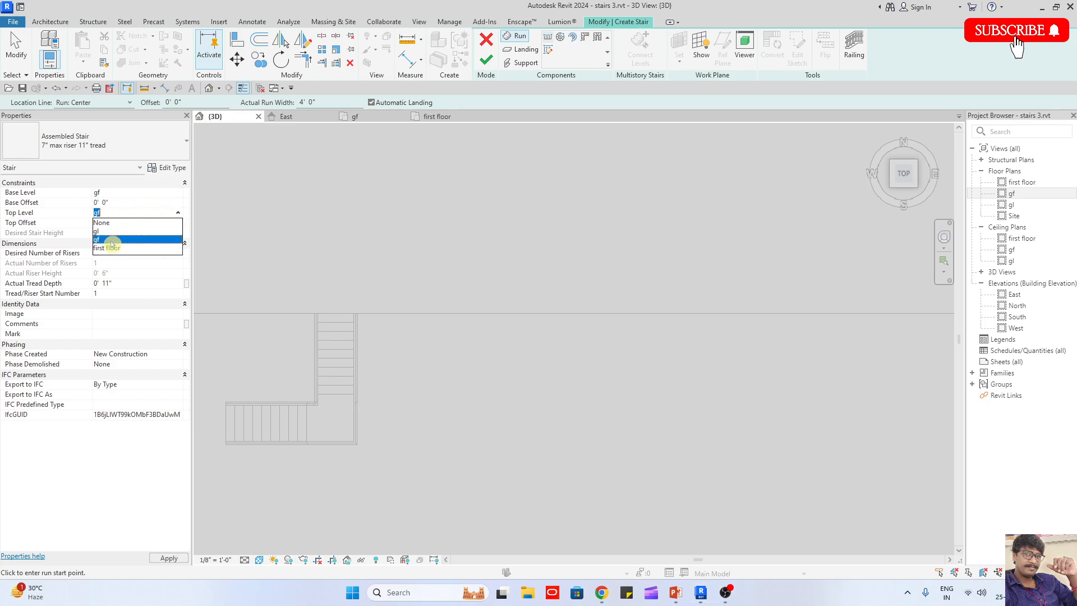
pyautogui.click(112, 247)
pyautogui.click(121, 253)
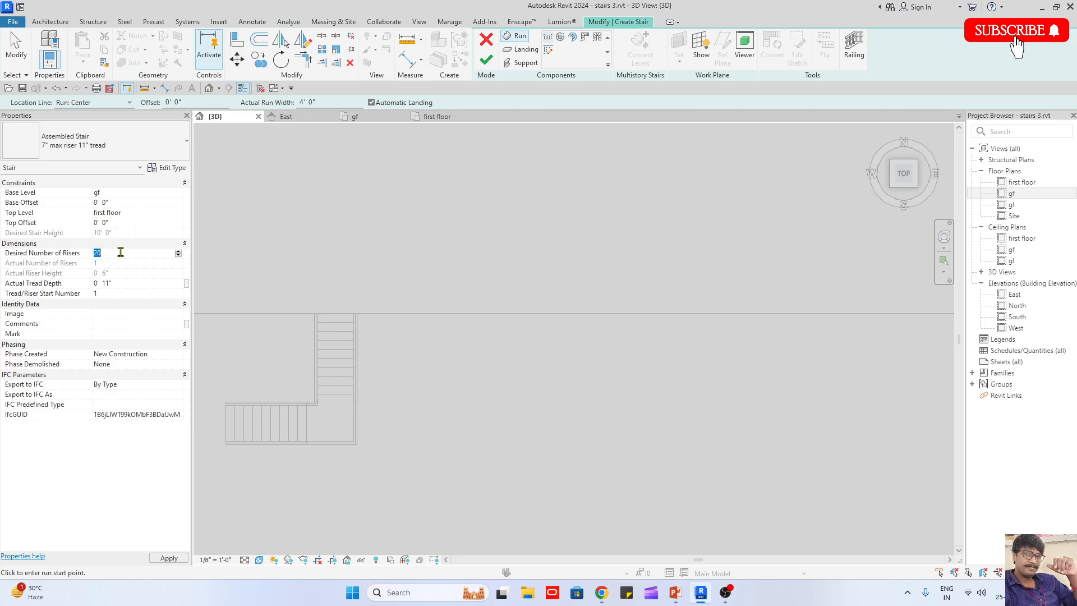
pyautogui.write('18')
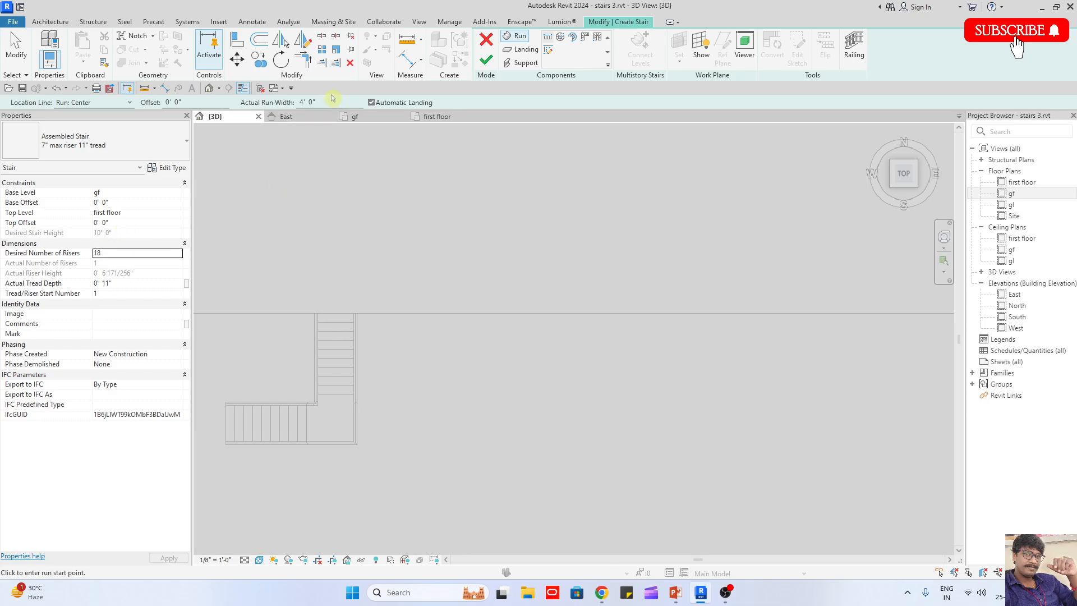
# Place a full-step spiral run with a 3' radius, centred on the slab edge beside the L-shaped stair
pyautogui.click(561, 42)
pyautogui.scroll(2, 510, 395)
pyautogui.click(499, 267)
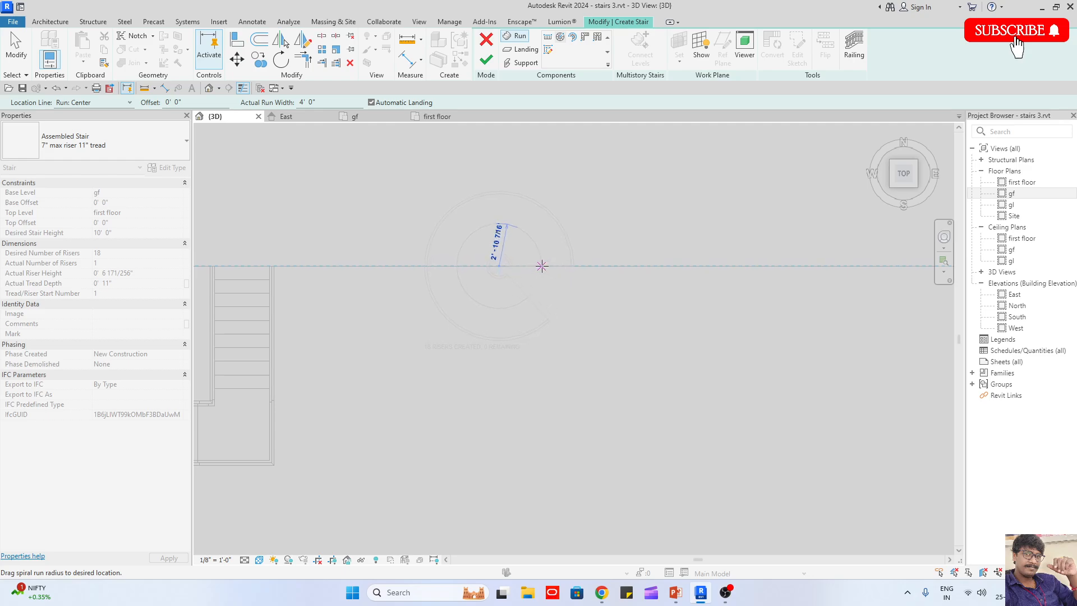
pyautogui.write("3'")
pyautogui.press('Return')
pyautogui.scroll(-2, 555, 337)
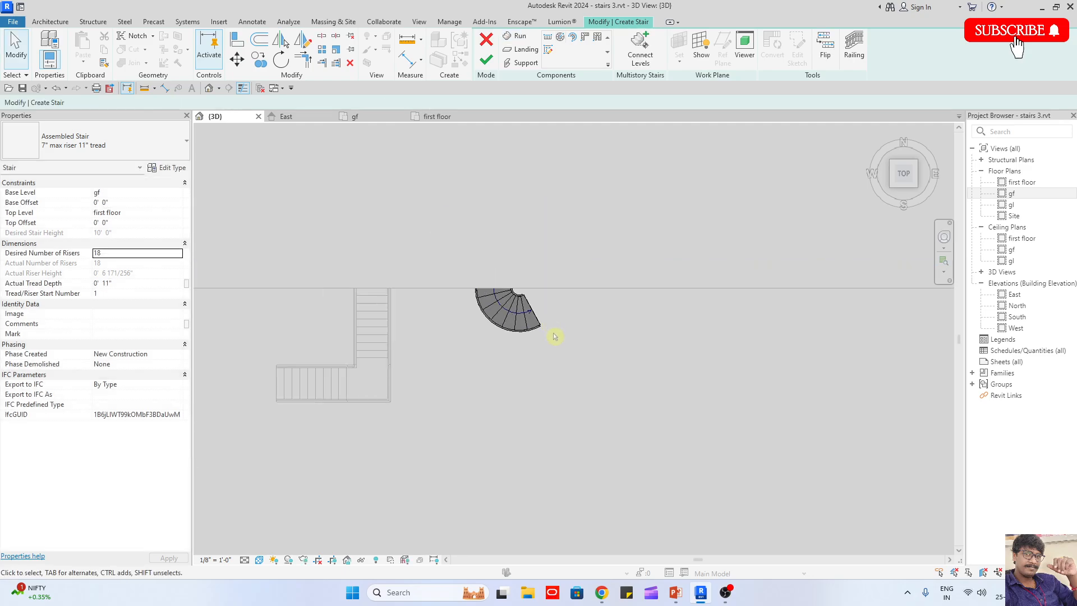
# Try to rotate the spiral run toward the slab edge with the Copy option on
pyautogui.keyDown('shift'); pyautogui.moveTo(604, 371); pyautogui.dragTo(637, 281, button='middle'); pyautogui.keyUp('shift')
pyautogui.scroll(7, 633, 284)
pyautogui.click(584, 364)
pyautogui.keyDown('shift'); pyautogui.moveTo(584, 364); pyautogui.dragTo(687, 391, button='middle'); pyautogui.keyUp('shift')
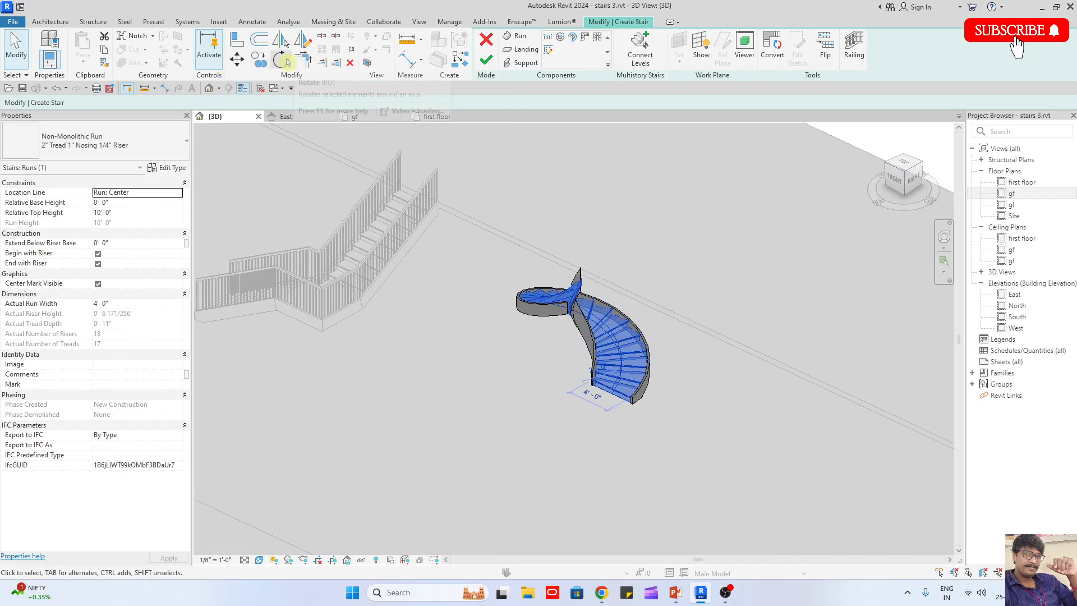
pyautogui.click(281, 61)
pyautogui.click(723, 402)
pyautogui.click(704, 362)
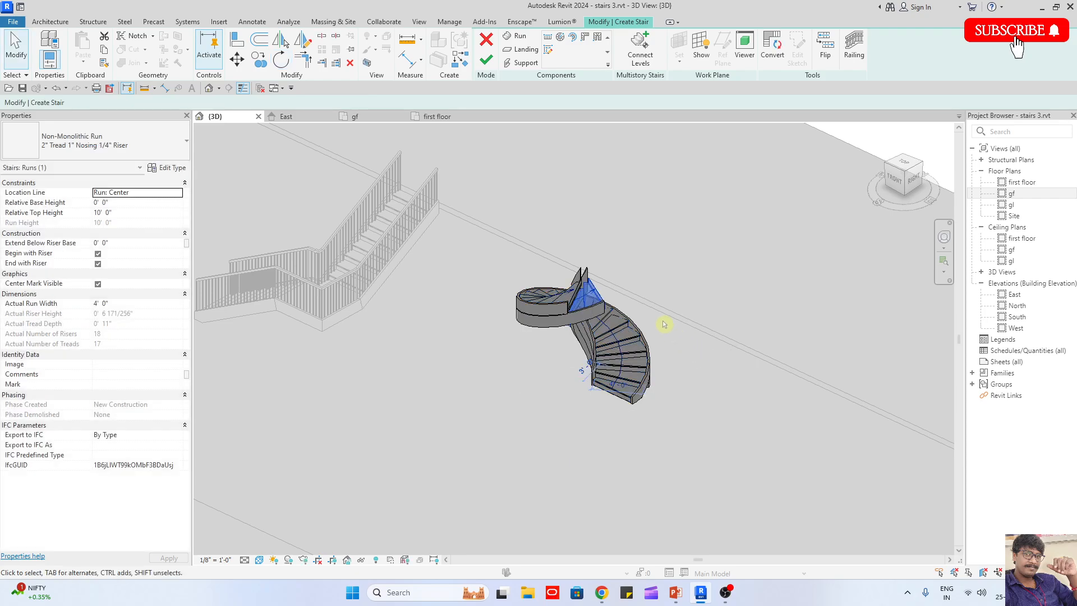
pyautogui.scroll(5, 706, 376)
pyautogui.scroll(-5, 694, 371)
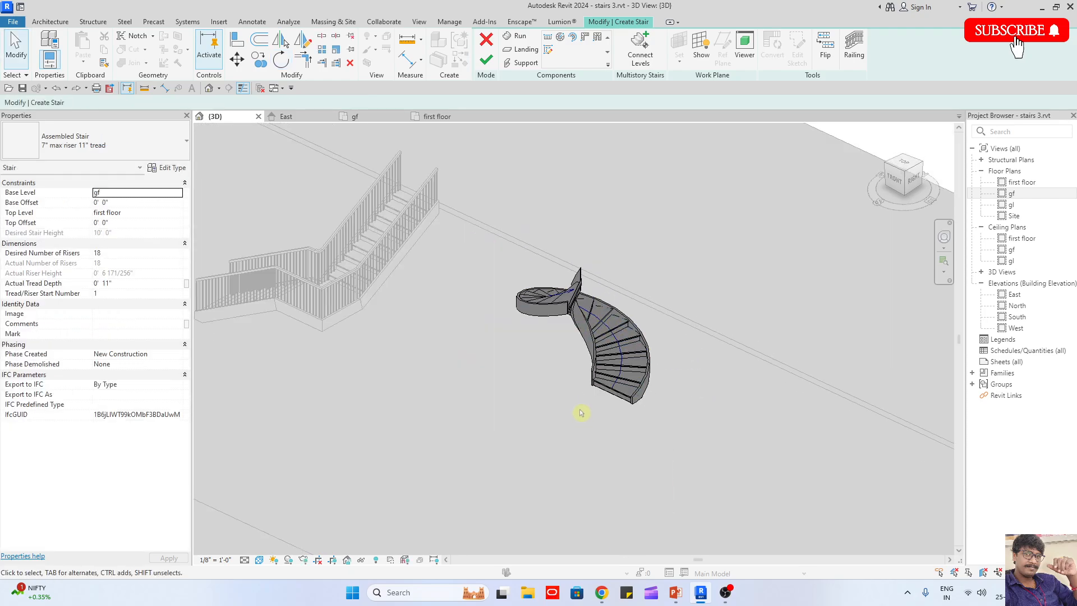
# Rotate the spiral run with Copy turned off so its top end faces the slab edge
pyautogui.click(583, 392)
pyautogui.click(280, 59)
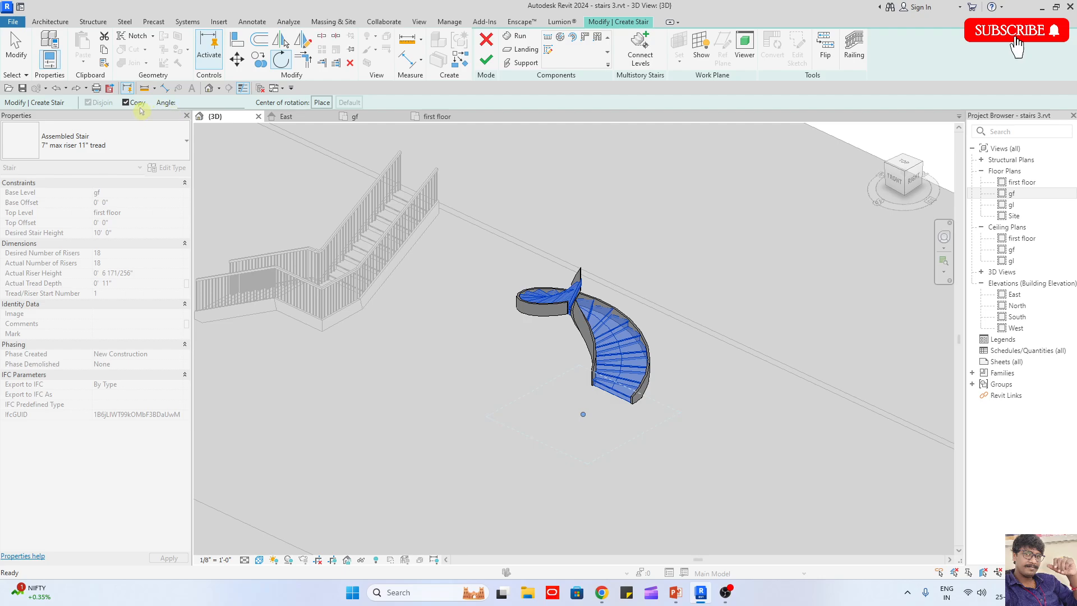
pyautogui.press('Escape')
# Align the top end of the spiral run with the first floor slab edge
pyautogui.keyDown('shift'); pyautogui.moveTo(687, 392); pyautogui.dragTo(623, 352, button='middle'); pyautogui.keyUp('shift')
pyautogui.scroll(5, 569, 294)
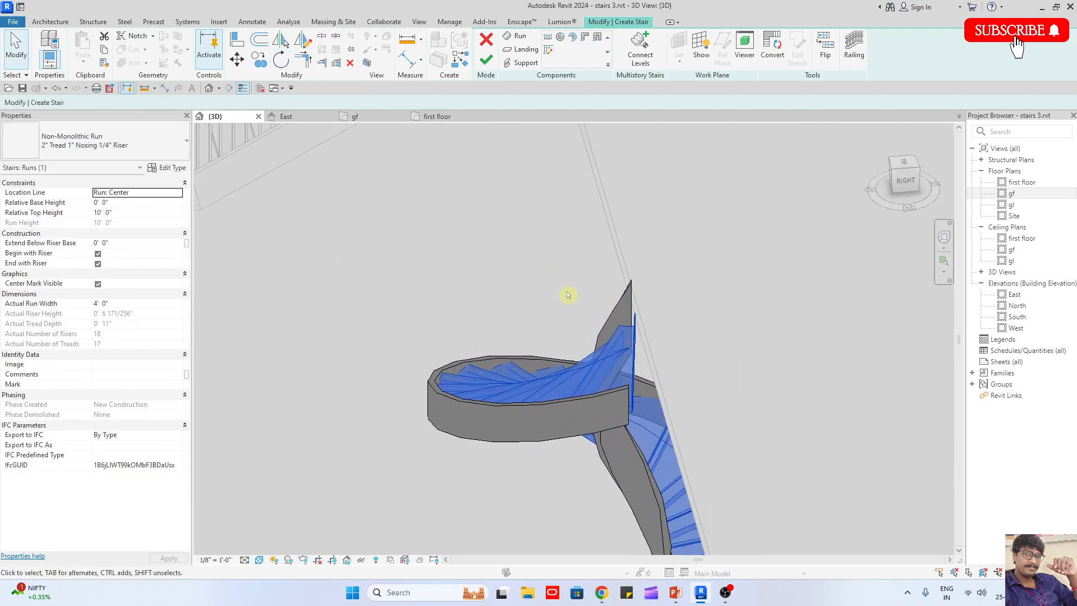
pyautogui.click(236, 43)
pyautogui.click(679, 380)
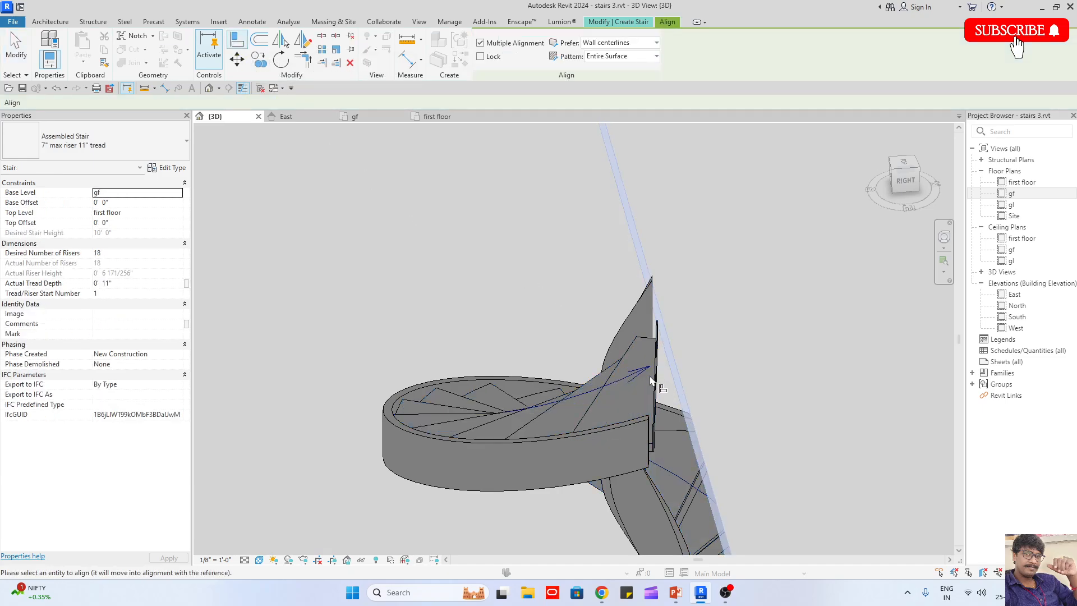
pyautogui.scroll(4, 599, 419)
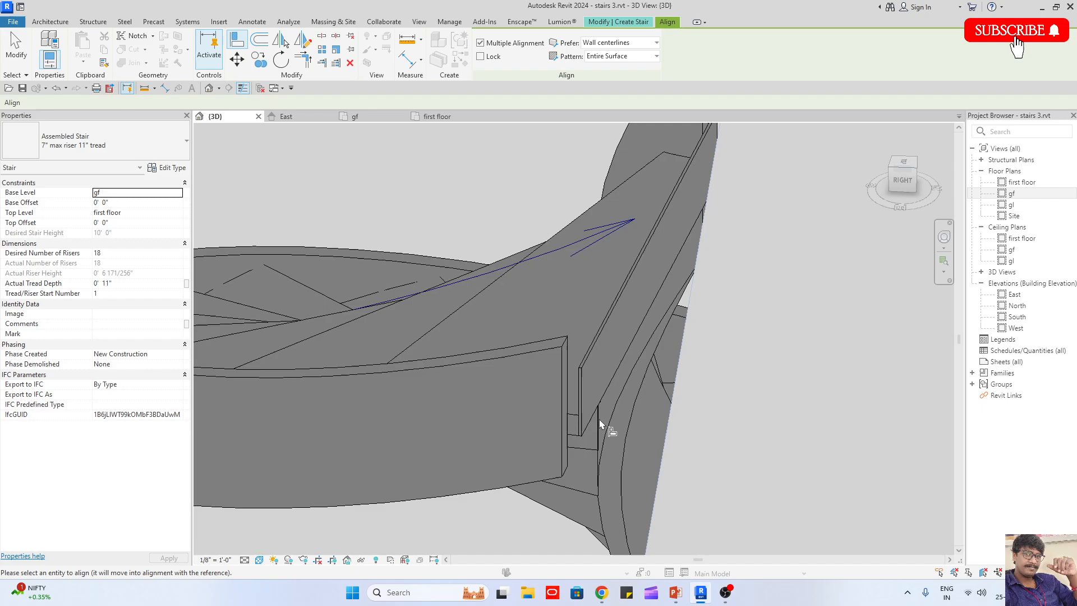
pyautogui.scroll(-5, 586, 410)
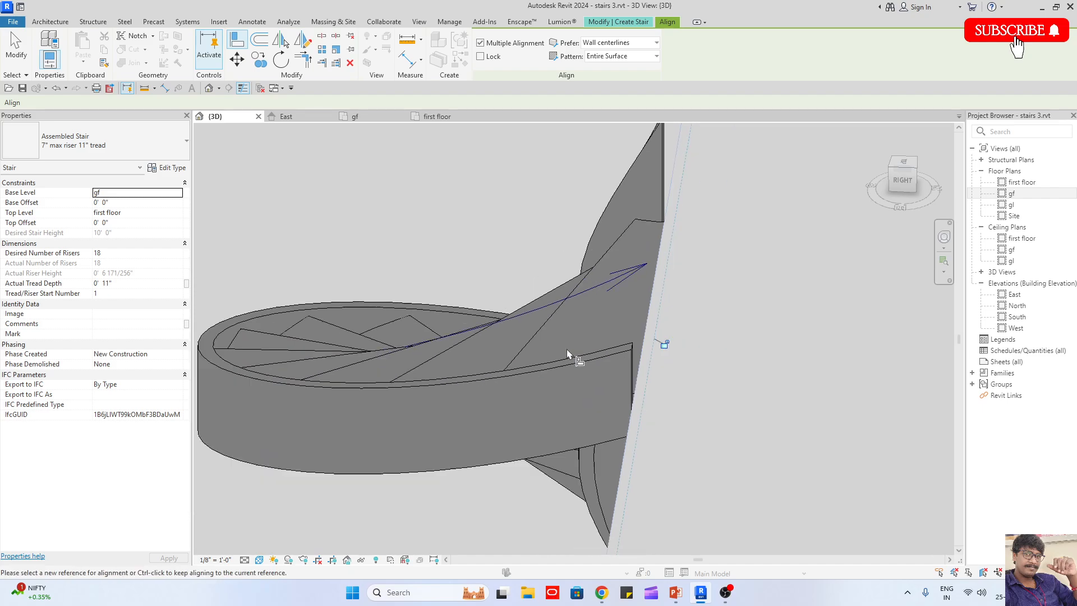
pyautogui.keyDown('shift'); pyautogui.moveTo(586, 411); pyautogui.dragTo(724, 456, button='middle'); pyautogui.keyUp('shift')
pyautogui.scroll(-8, 690, 357)
pyautogui.scroll(6, 583, 342)
pyautogui.press('Escape')
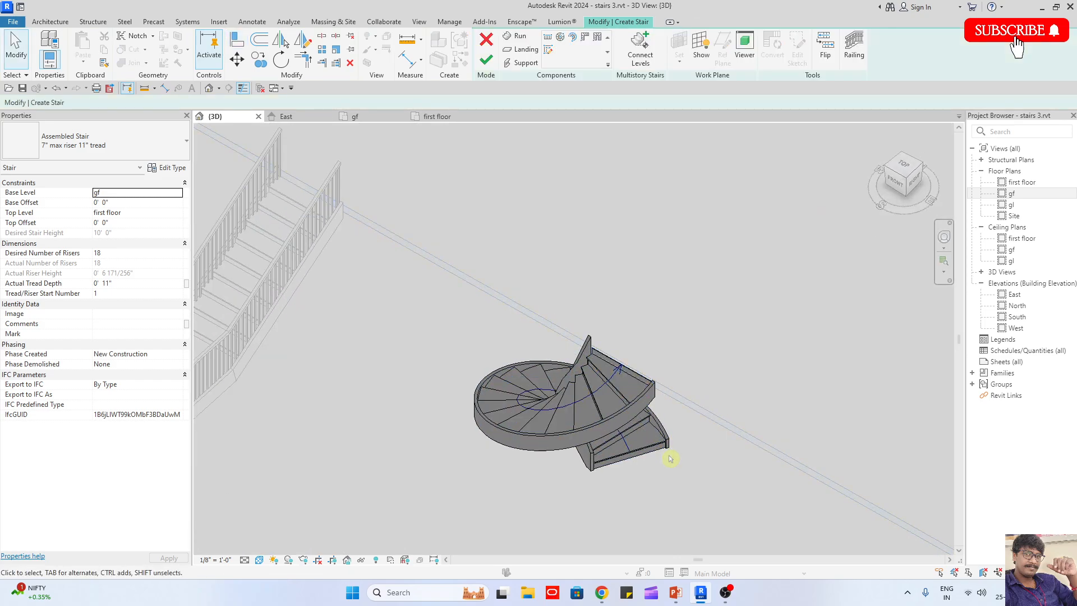
# Finish the spiral stair and inspect it beside the L-shaped stair in 3D
pyautogui.click(485, 59)
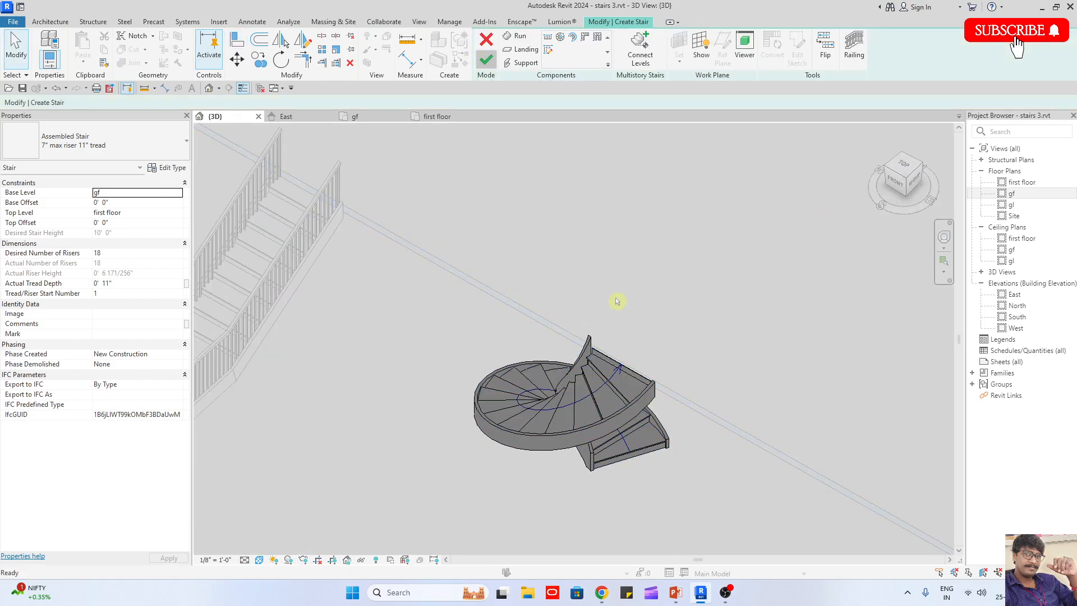
pyautogui.scroll(-5, 700, 368)
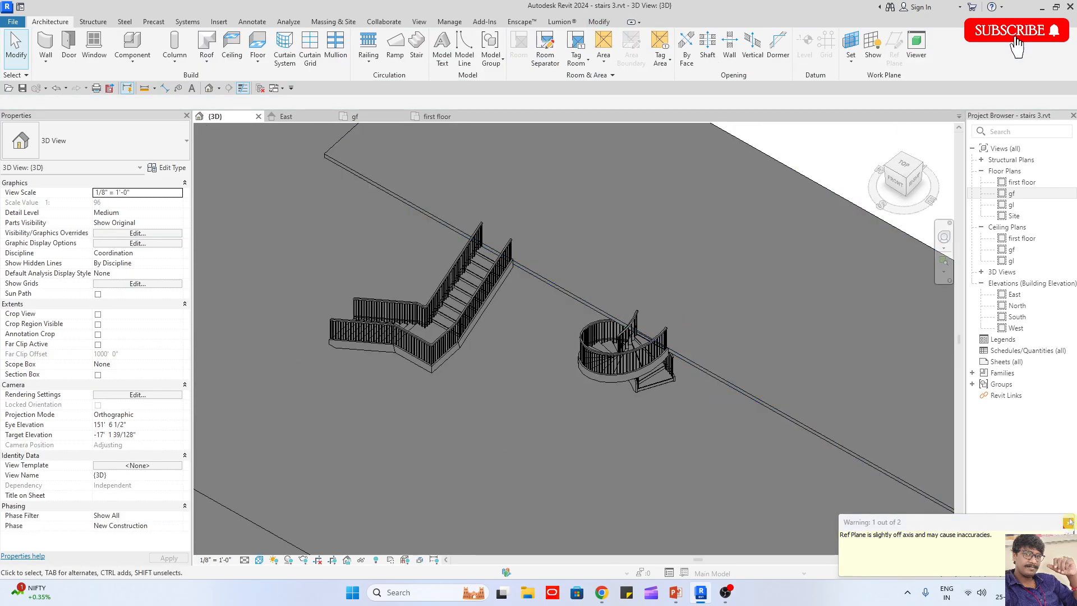
pyautogui.scroll(-3, 644, 353)
pyautogui.scroll(3, 722, 380)
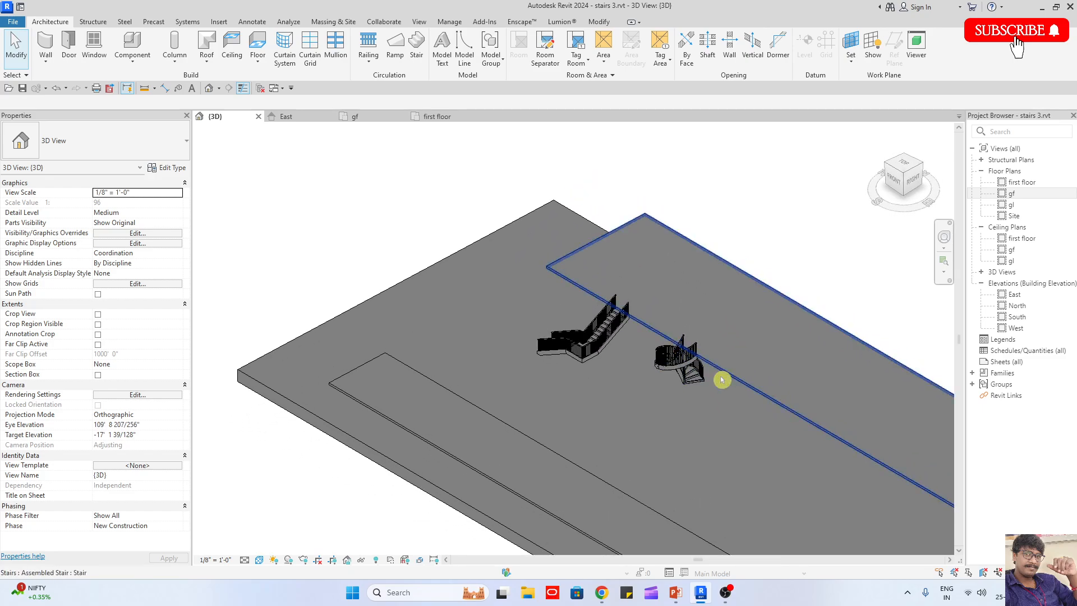
pyautogui.scroll(5, 722, 380)
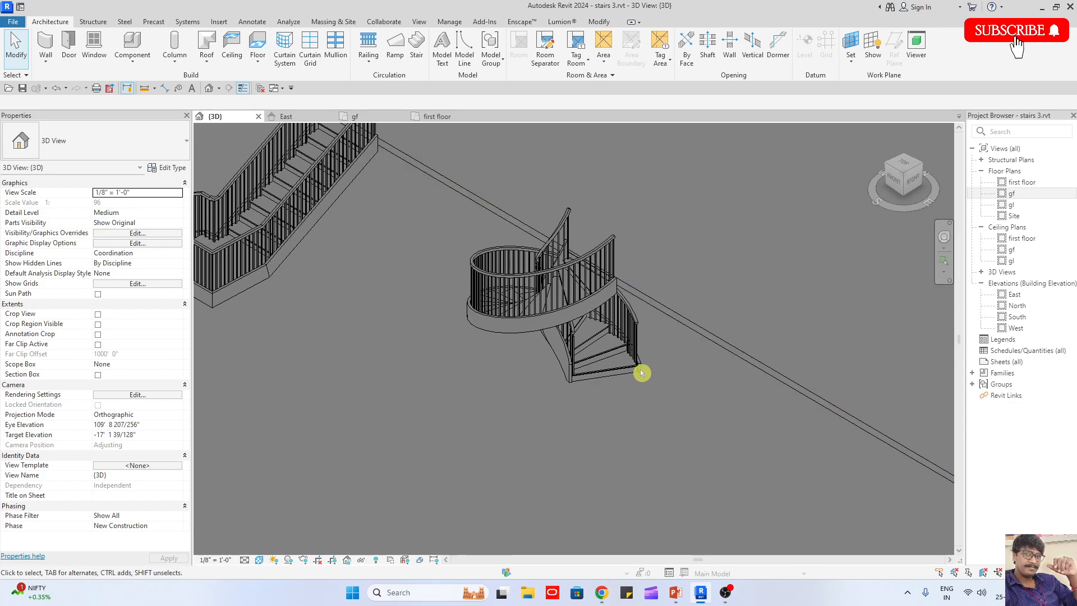
# Orient the 3D view to Top and start a new assembled stair using a Center-Ends Spiral run
pyautogui.click(910, 171)
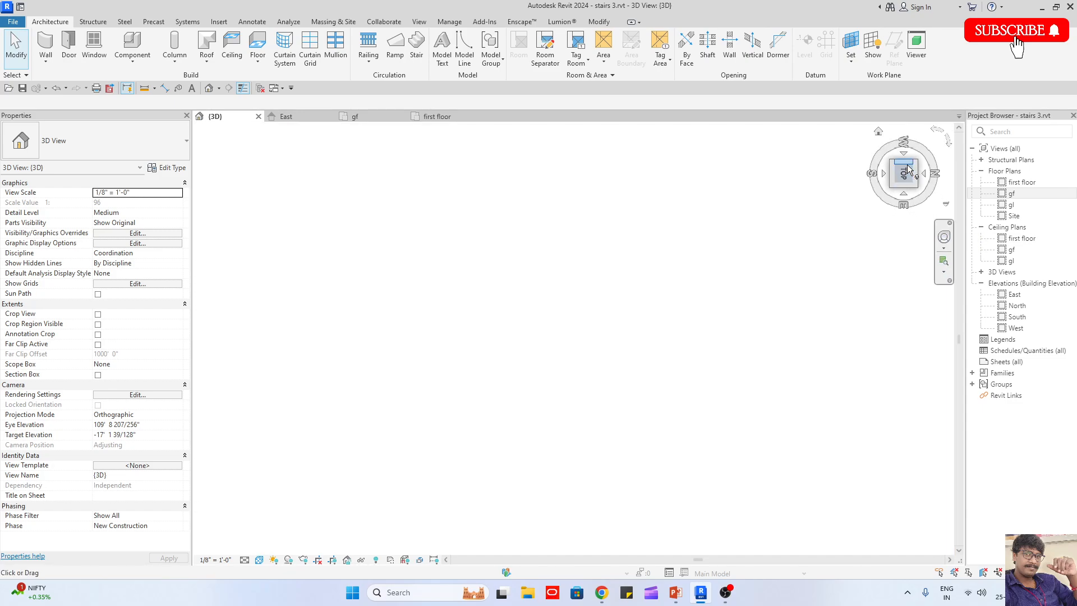
pyautogui.scroll(5, 587, 217)
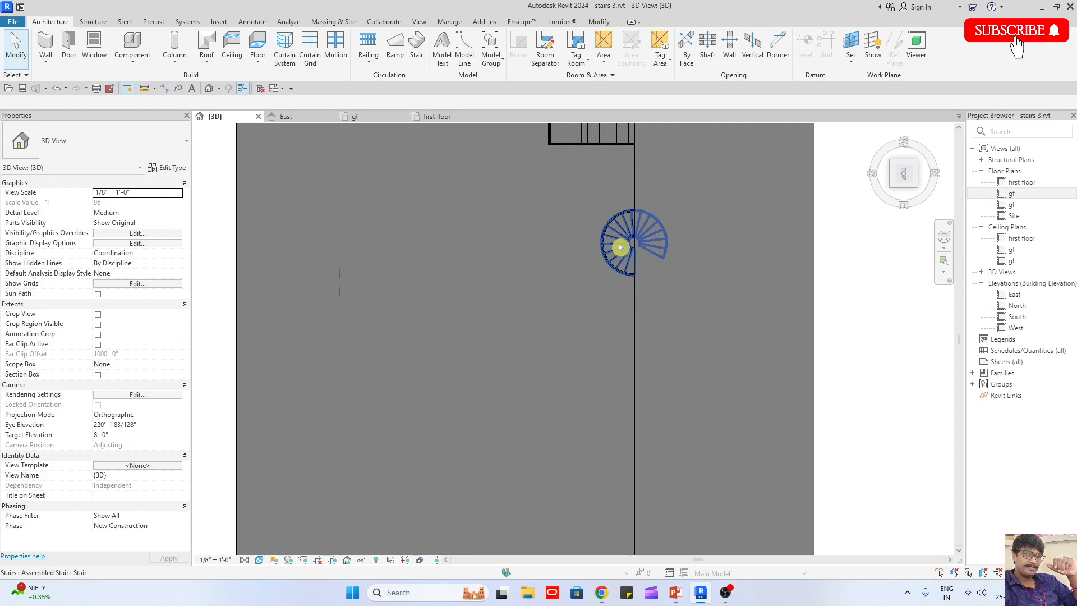
pyautogui.click(413, 56)
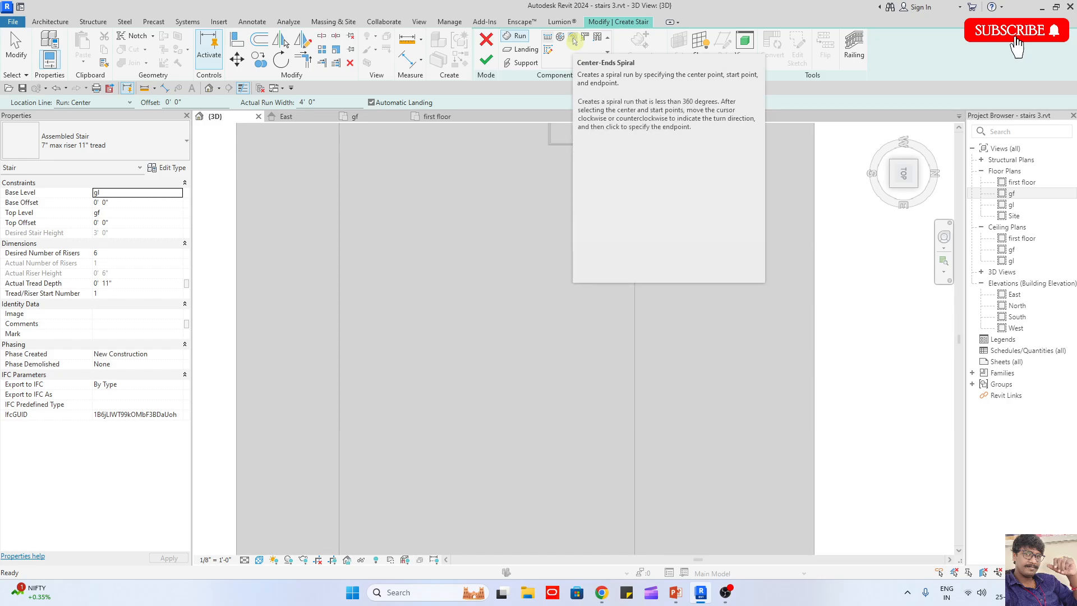
pyautogui.scroll(3, 648, 241)
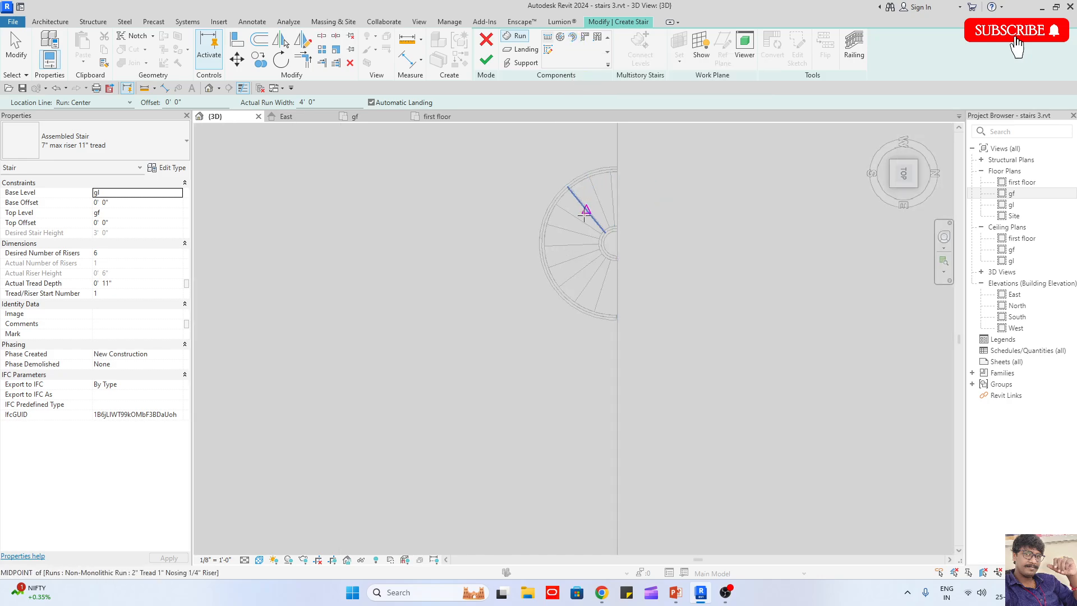
pyautogui.click(573, 38)
# Set the new stair's base level to gf and top level to first floor, with 18 desired risers
pyautogui.click(379, 306)
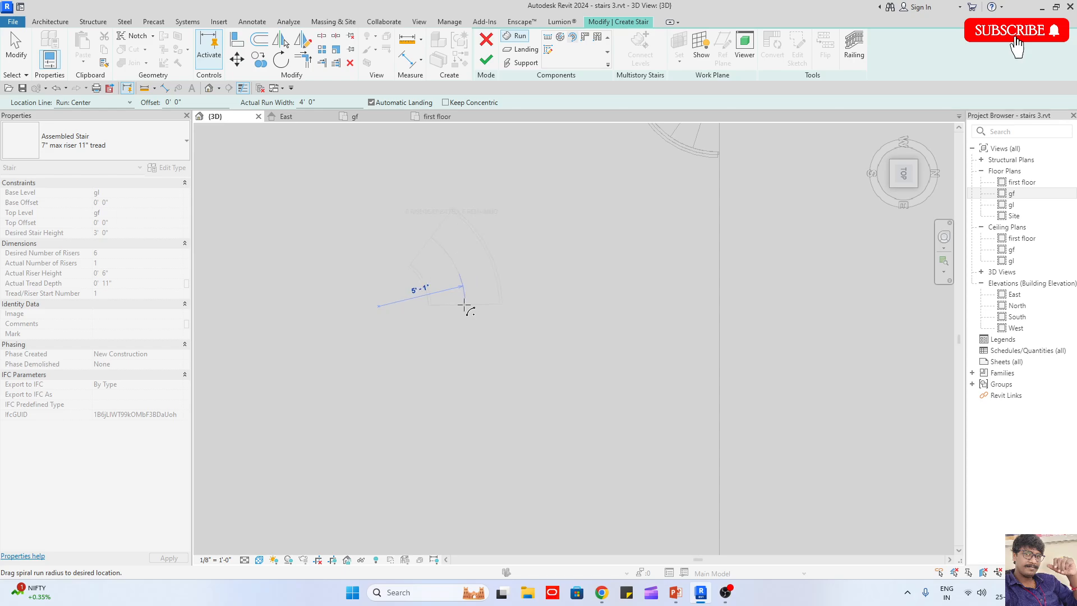
pyautogui.click(436, 301)
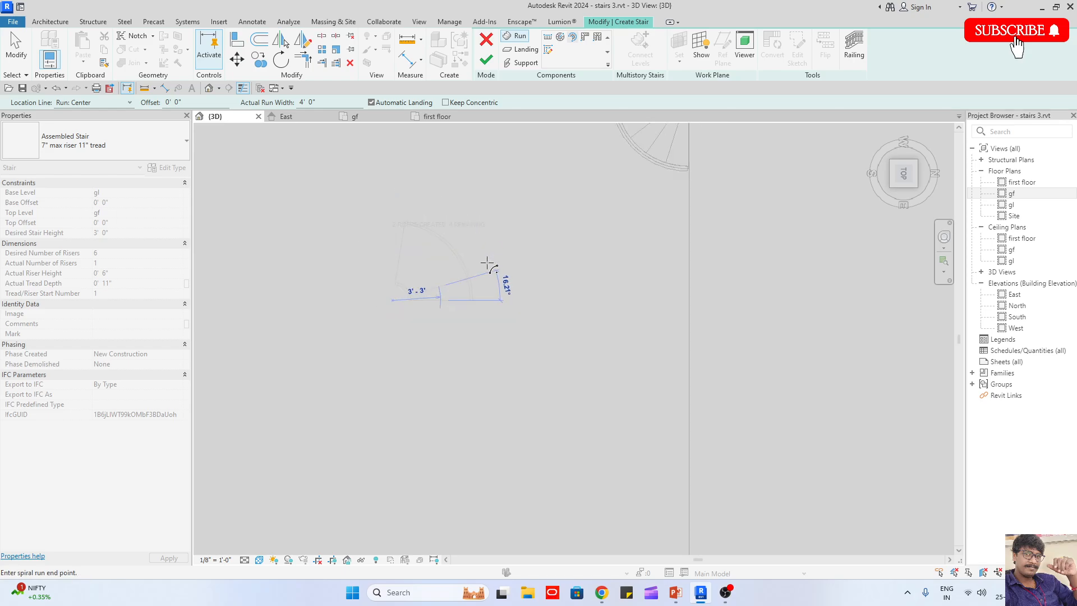
pyautogui.click(175, 194)
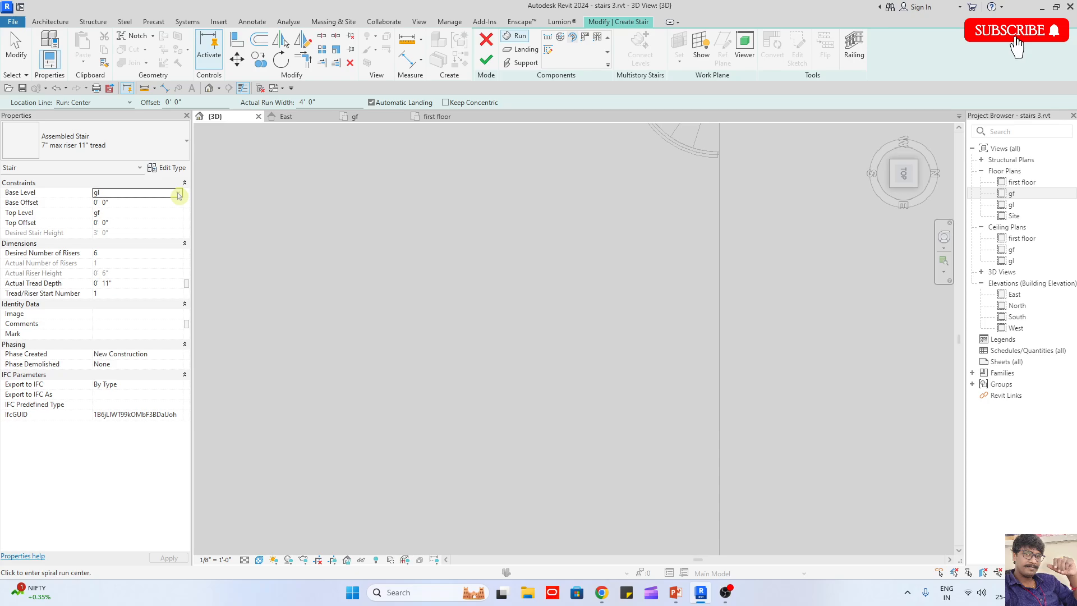
pyautogui.click(178, 194)
pyautogui.click(134, 213)
pyautogui.click(178, 213)
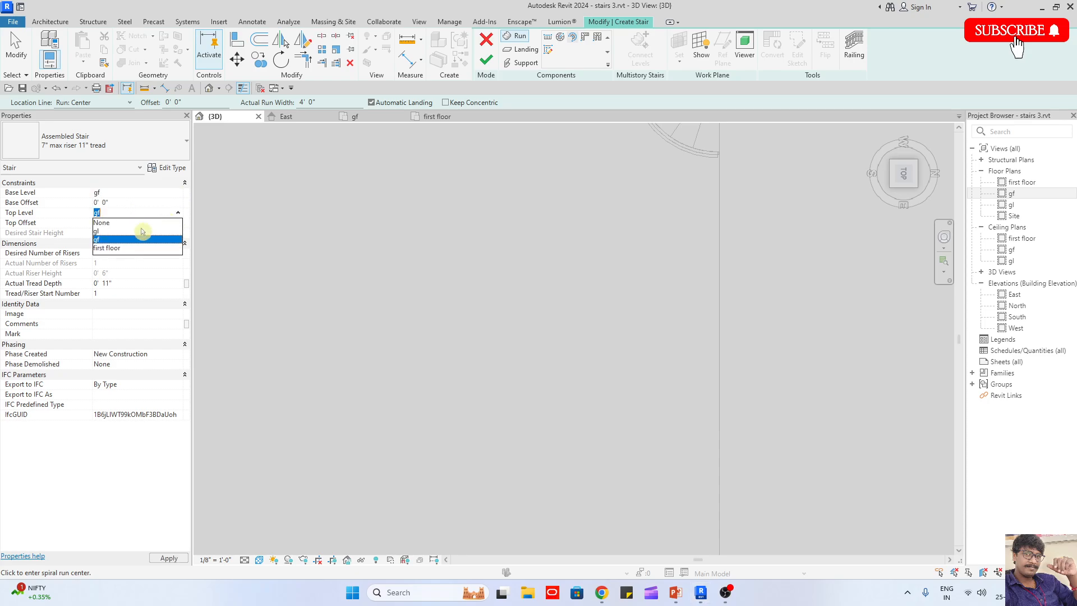
pyautogui.click(122, 242)
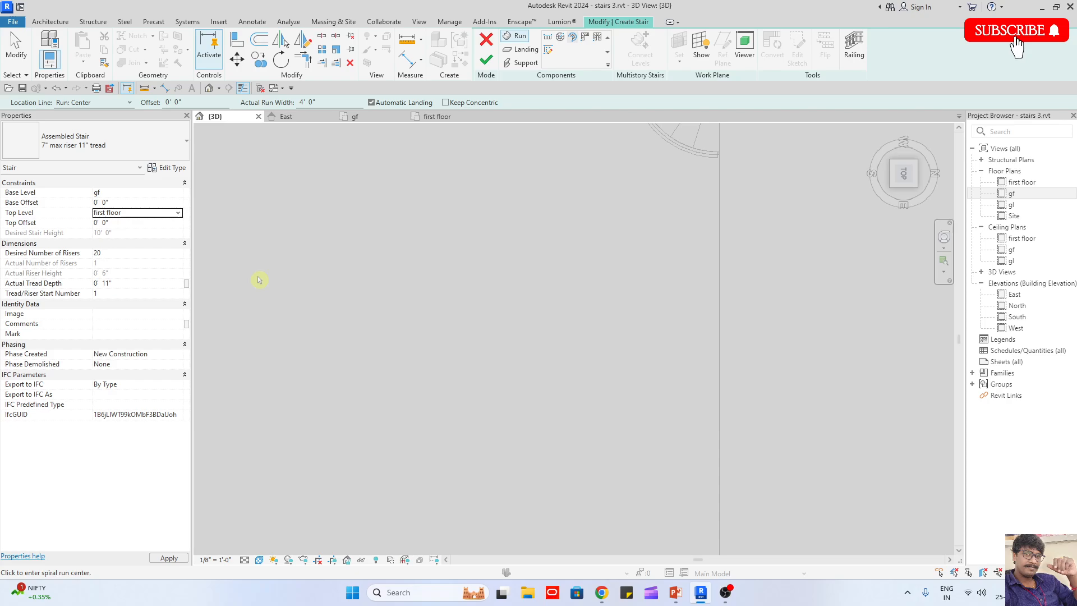
pyautogui.click(377, 343)
pyautogui.click(442, 337)
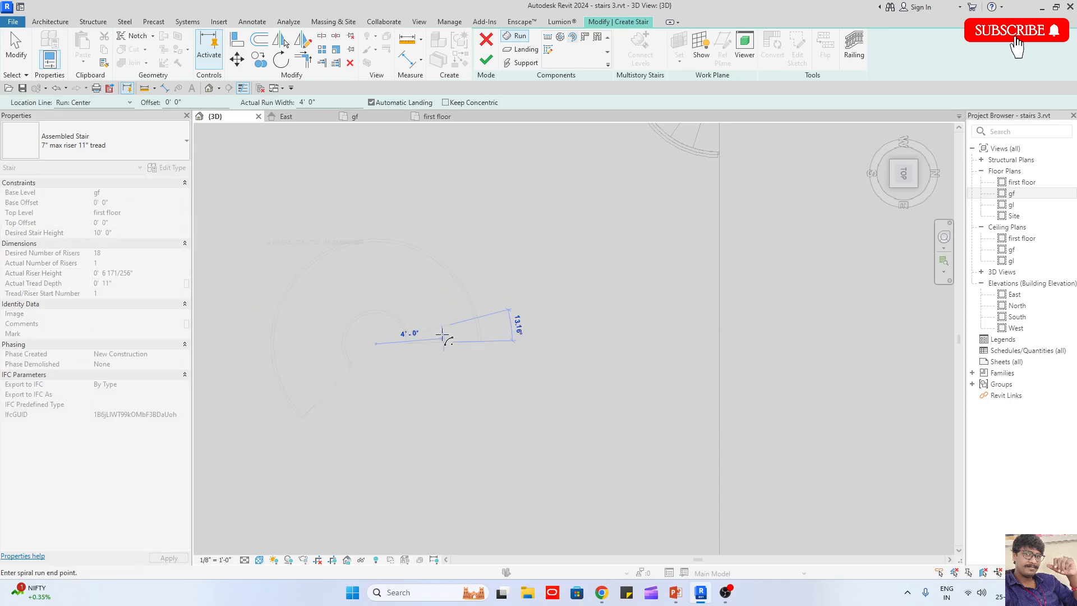
pyautogui.press('Escape')
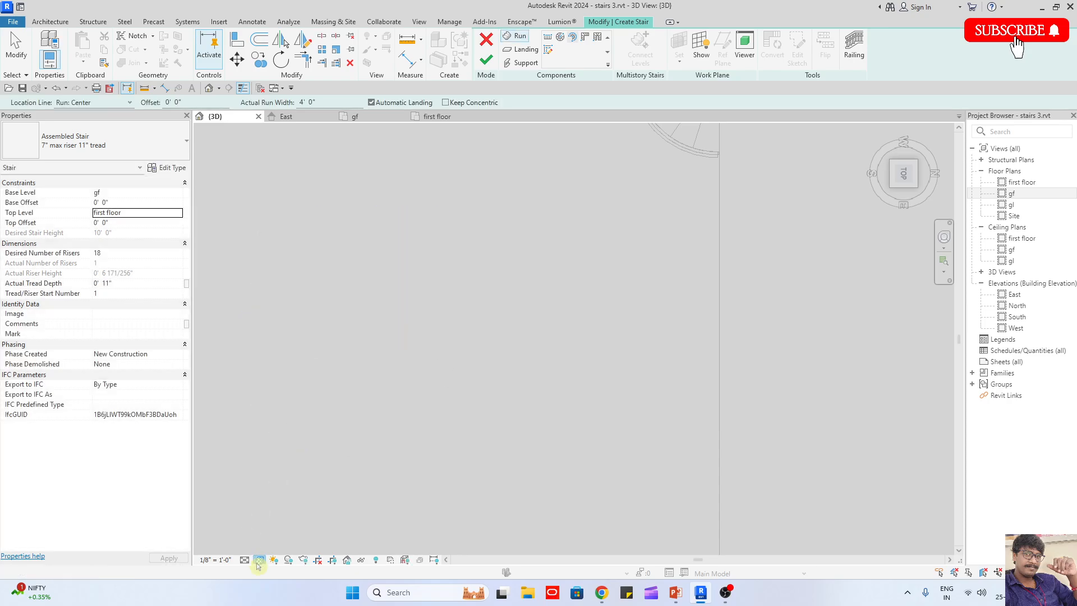
# Switch the view to Hidden Line and draw a nine-riser center-ends spiral run with about 4'-2" radius and 101° sweep
pyautogui.click(259, 559)
pyautogui.click(306, 502)
pyautogui.click(402, 382)
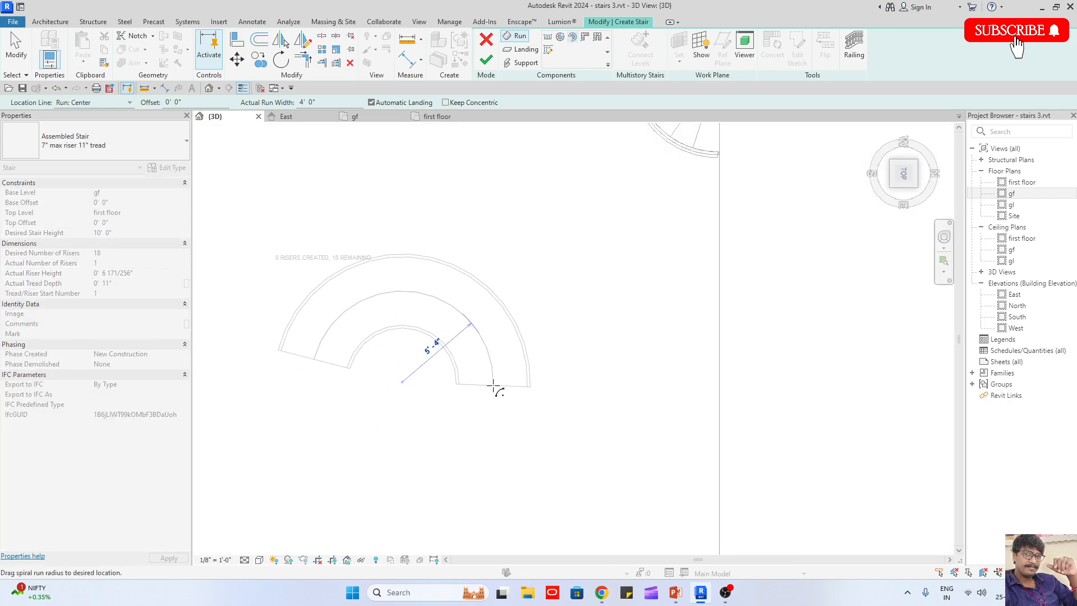
pyautogui.click(473, 380)
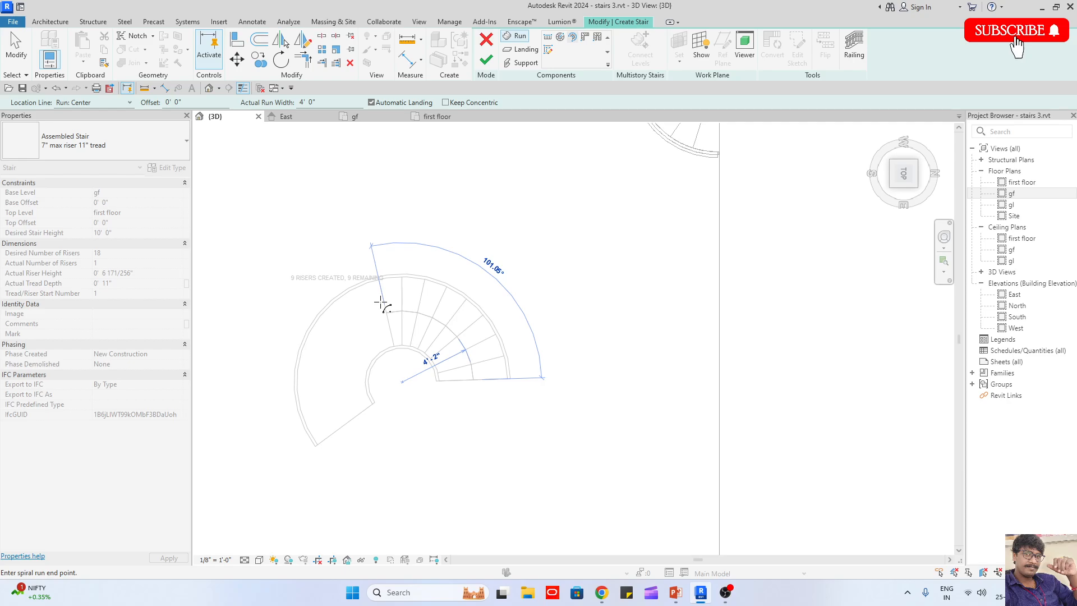
pyautogui.scroll(1, 382, 303)
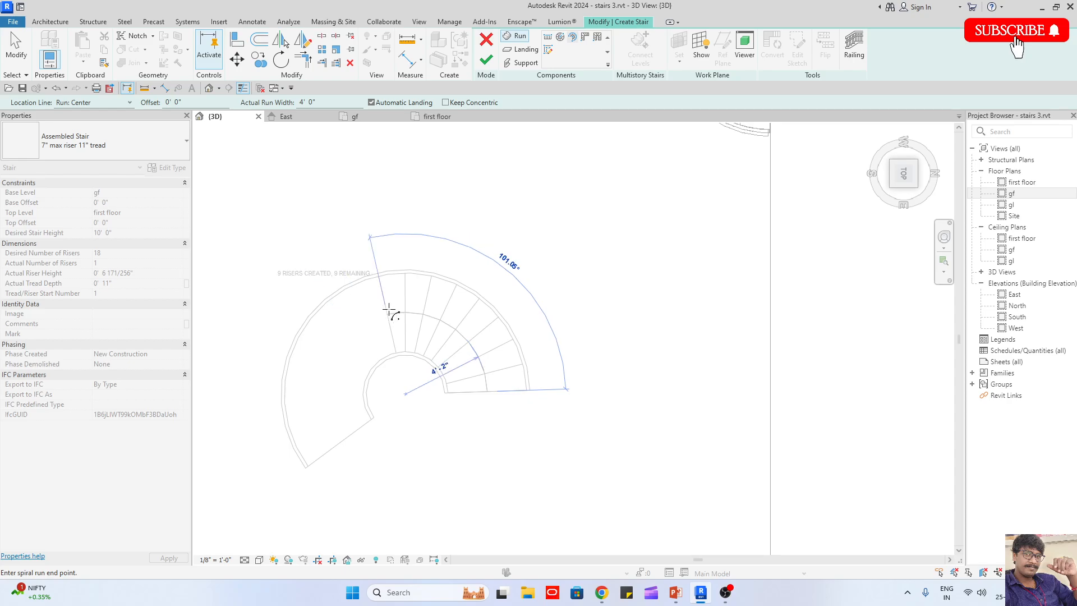
pyautogui.click(390, 312)
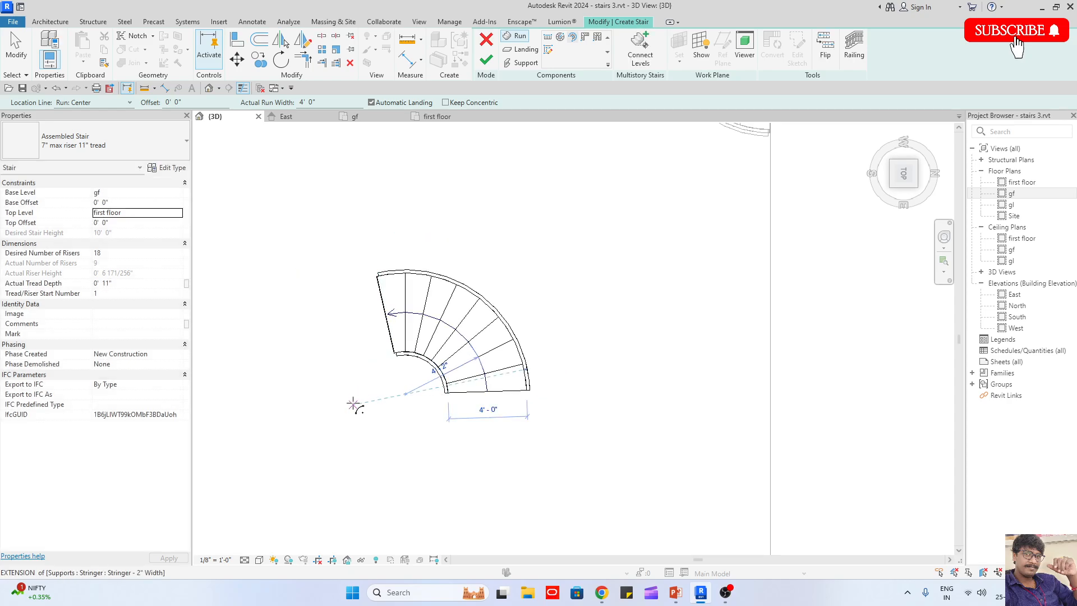
# Add a straight run for the remaining nine risers, angled away from the spiral run's upper end with an automatic landing
pyautogui.click(547, 38)
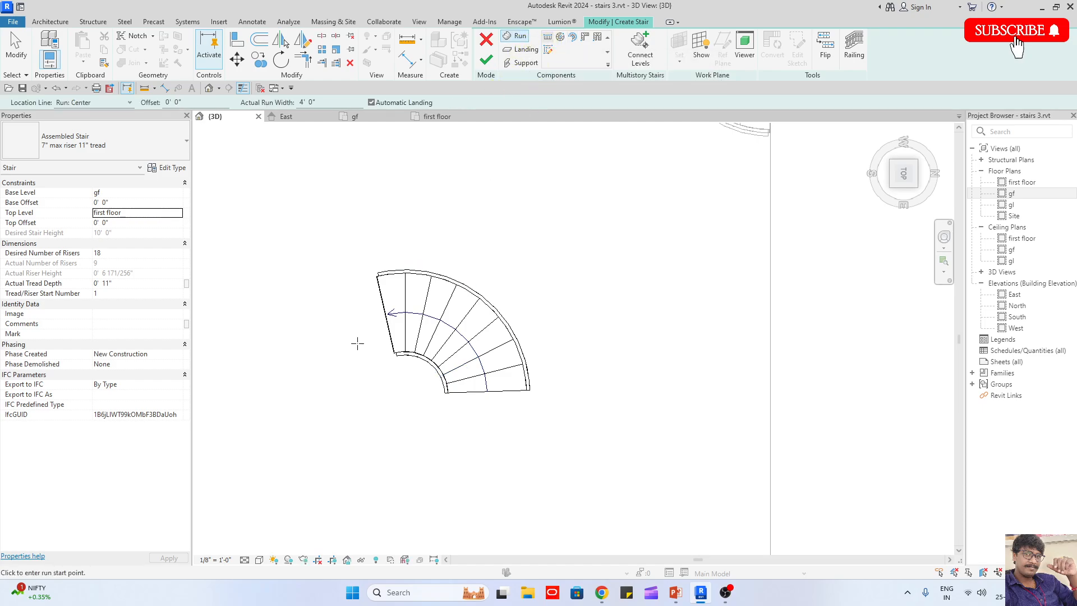
pyautogui.click(295, 362)
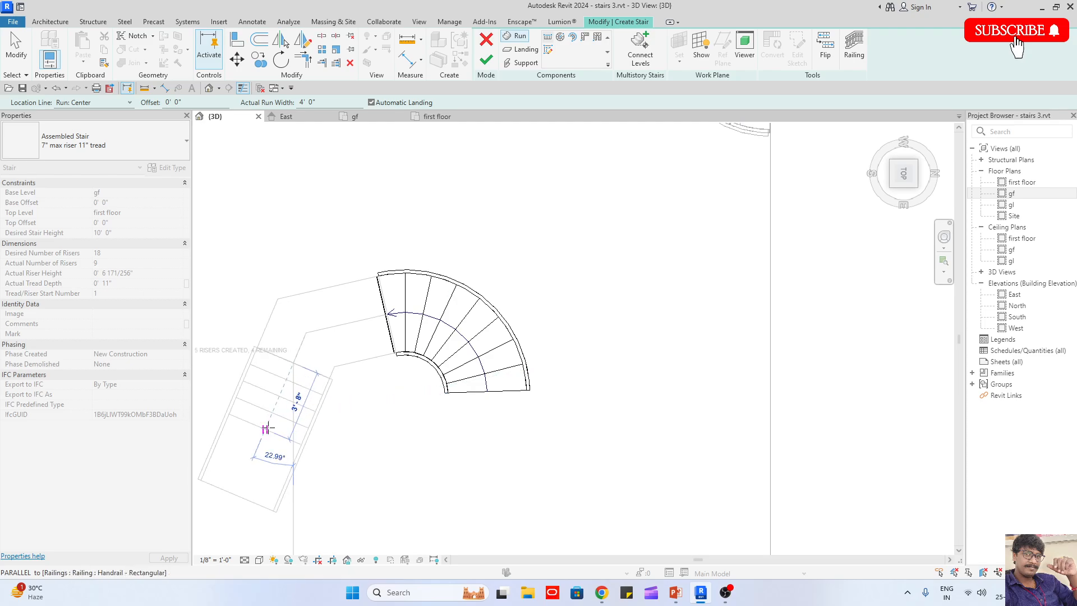
pyautogui.click(223, 507)
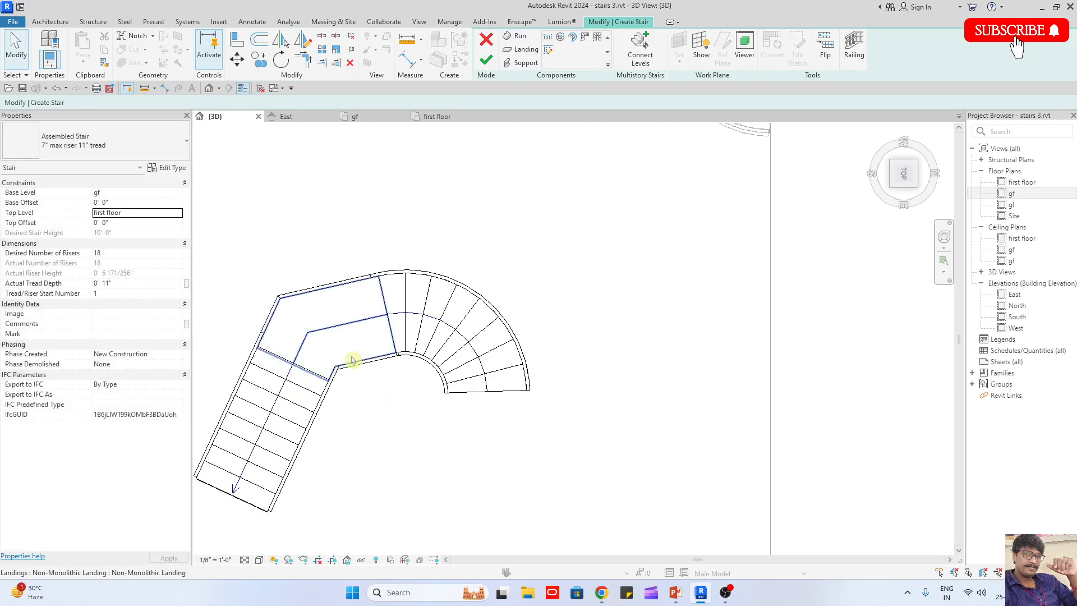
# Inspect the combined spiral and straight stair in 3D, checking its straight run and landing
pyautogui.keyDown('shift'); pyautogui.moveTo(353, 356); pyautogui.dragTo(640, 361, button='middle'); pyautogui.keyUp('shift')
pyautogui.scroll(5, 617, 365)
pyautogui.click(489, 405)
pyautogui.keyDown('shift'); pyautogui.moveTo(519, 402); pyautogui.dragTo(481, 482, button='middle'); pyautogui.keyUp('shift')
pyautogui.scroll(3, 422, 317)
pyautogui.click(386, 303)
pyautogui.click(400, 301)
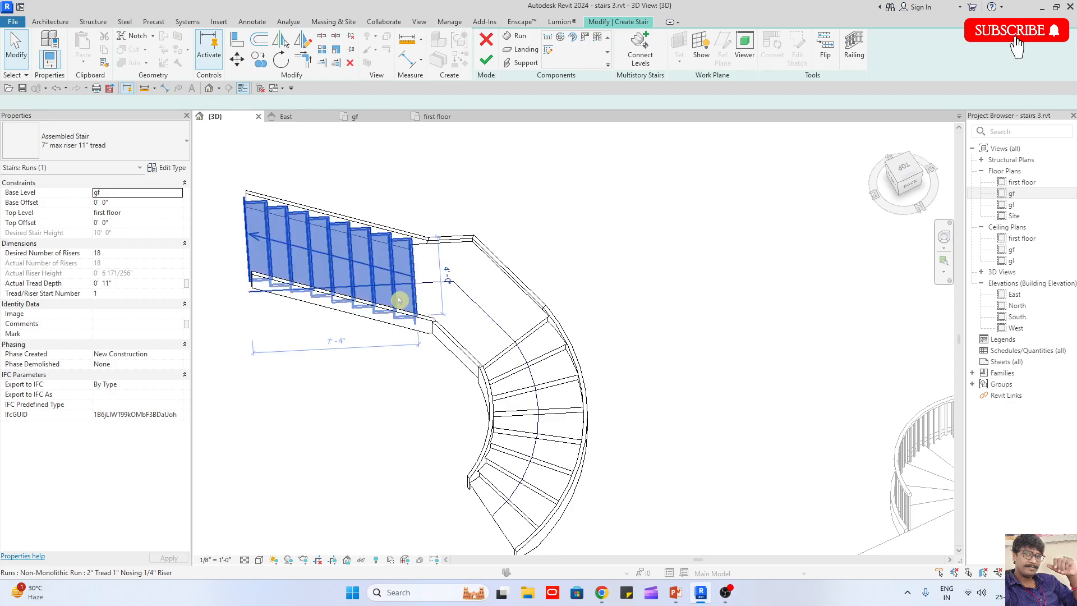
pyautogui.scroll(-2, 727, 264)
pyautogui.click(681, 356)
pyautogui.keyDown('shift'); pyautogui.moveTo(680, 356); pyautogui.dragTo(595, 354, button='middle'); pyautogui.keyUp('shift')
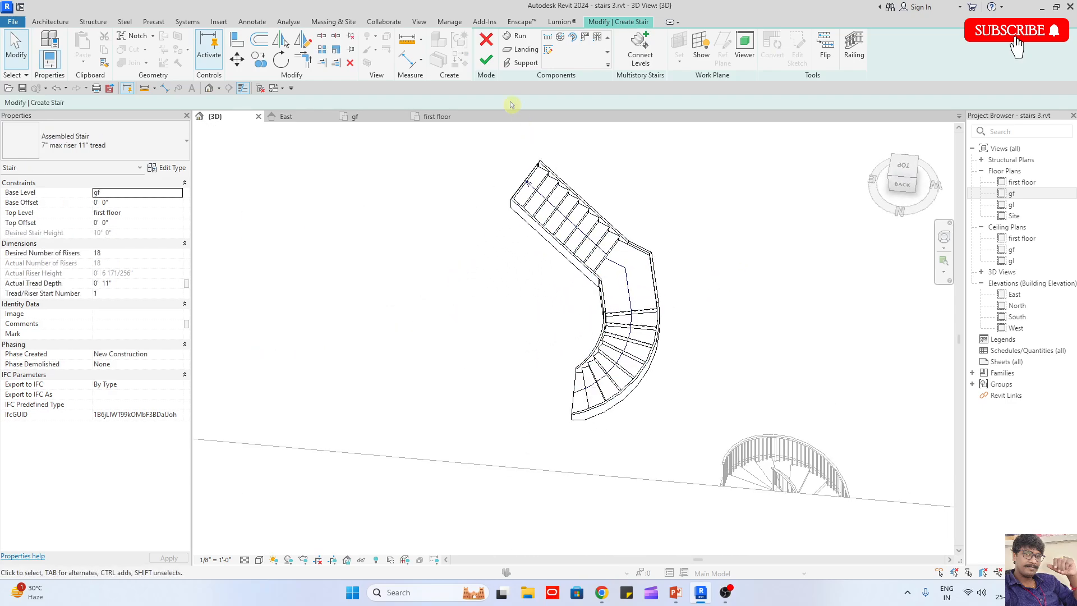
# Finish the combined spiral and straight stair and inspect its treads, landing and railings in 3D
pyautogui.click(488, 67)
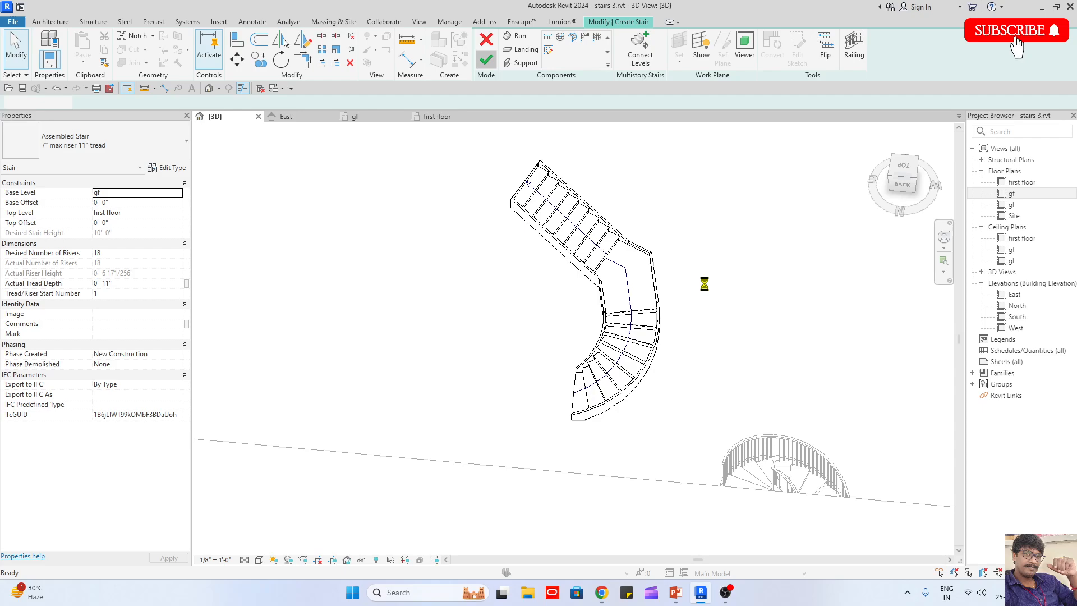
pyautogui.keyDown('shift'); pyautogui.moveTo(752, 323); pyautogui.dragTo(676, 332, button='middle'); pyautogui.keyUp('shift')
pyautogui.scroll(2, 681, 300)
pyautogui.scroll(1, 769, 354)
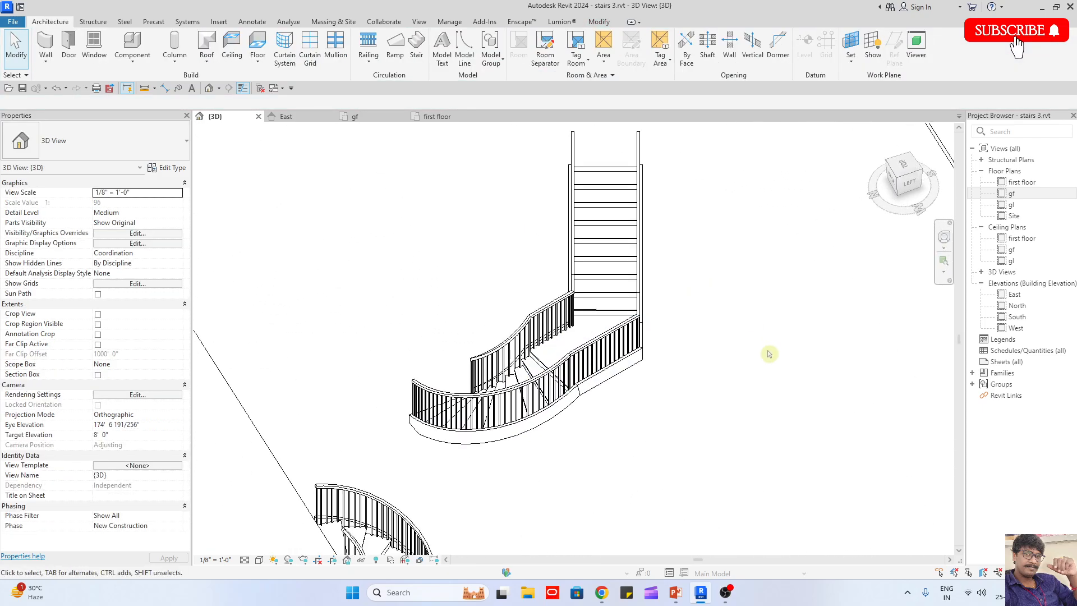
pyautogui.scroll(-1, 731, 332)
pyautogui.keyDown('shift'); pyautogui.moveTo(730, 335); pyautogui.dragTo(866, 367, button='middle'); pyautogui.keyUp('shift')
pyautogui.scroll(2, 497, 260)
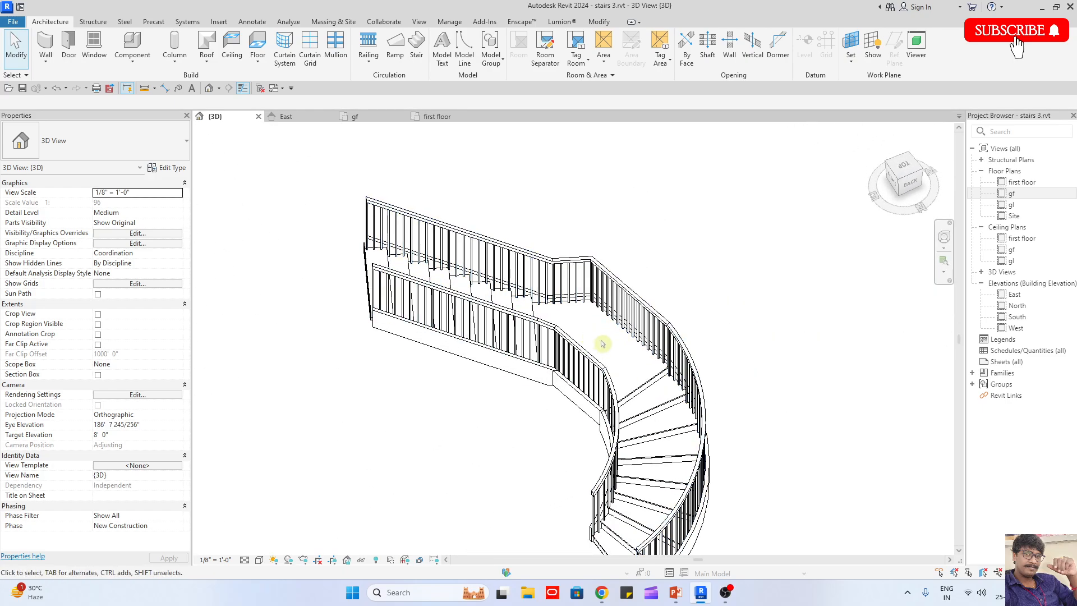
pyautogui.click(644, 380)
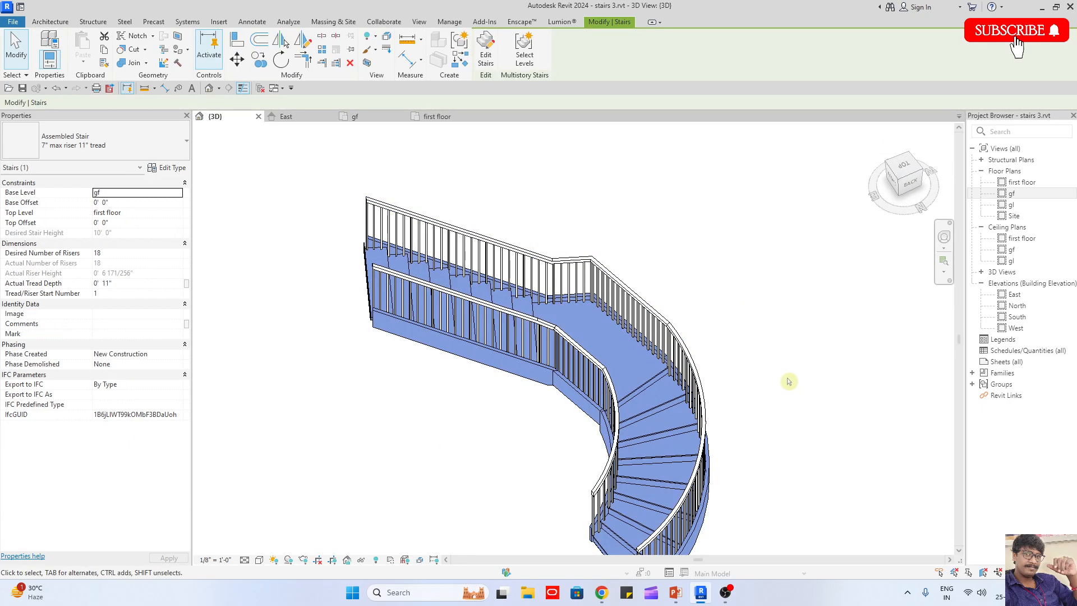
pyautogui.scroll(-2, 447, 253)
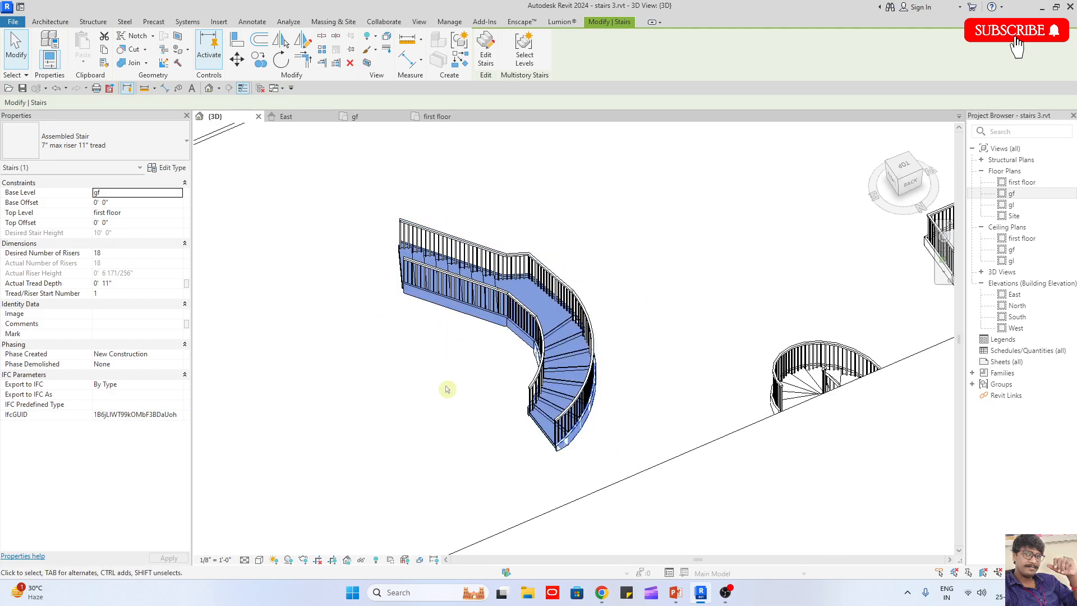
pyautogui.click(447, 387)
pyautogui.keyDown('shift'); pyautogui.moveTo(656, 396); pyautogui.dragTo(787, 386, button='middle'); pyautogui.keyUp('shift')
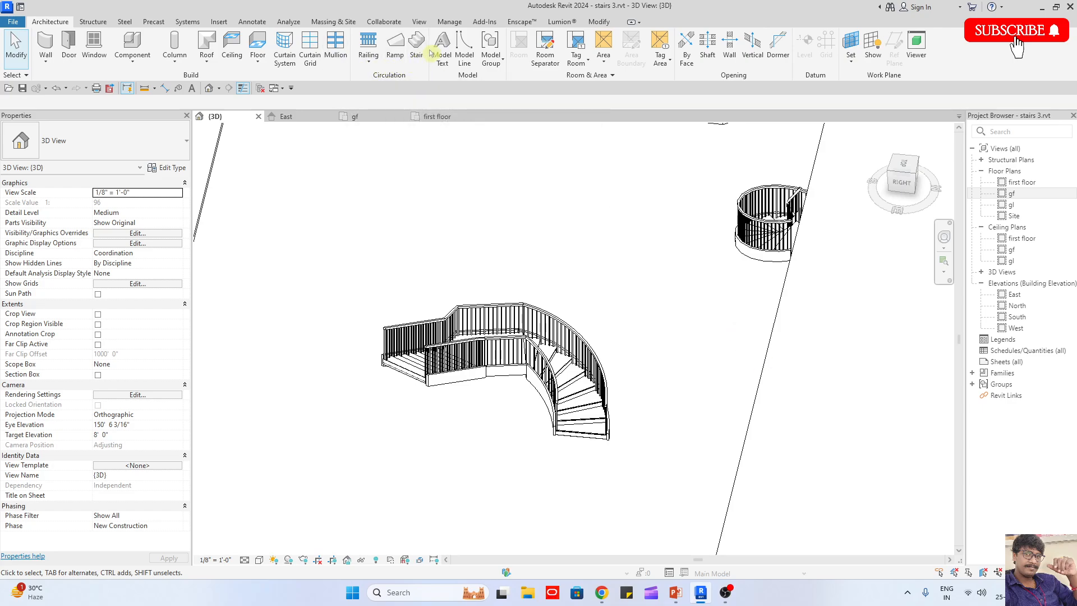
# From the top view, start a center-ends spiral stair with base level gf, top level first floor and 18 desired risers
pyautogui.click(905, 170)
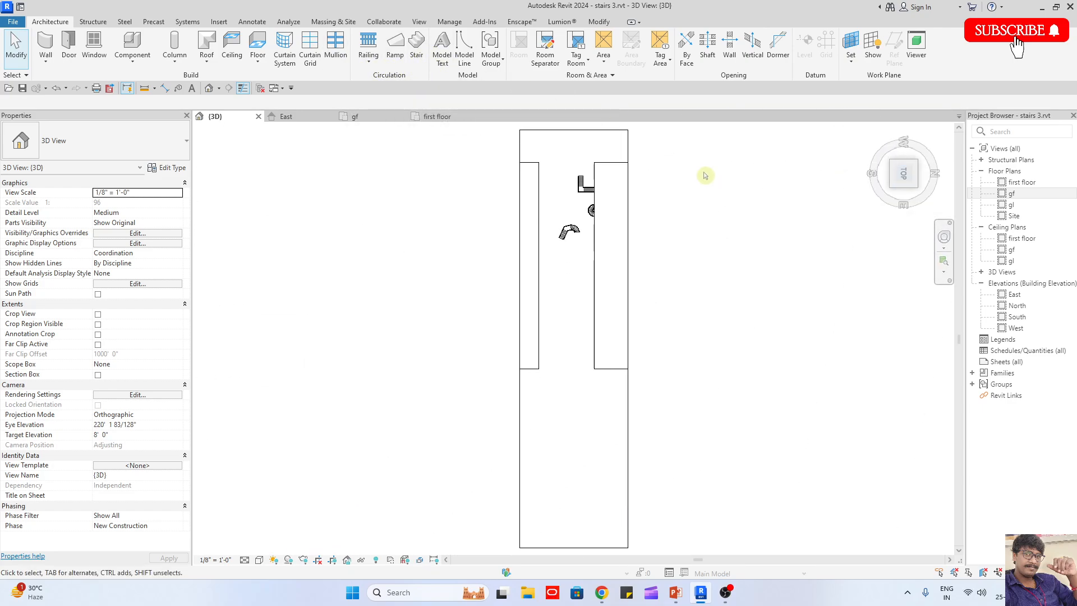
pyautogui.scroll(5, 566, 235)
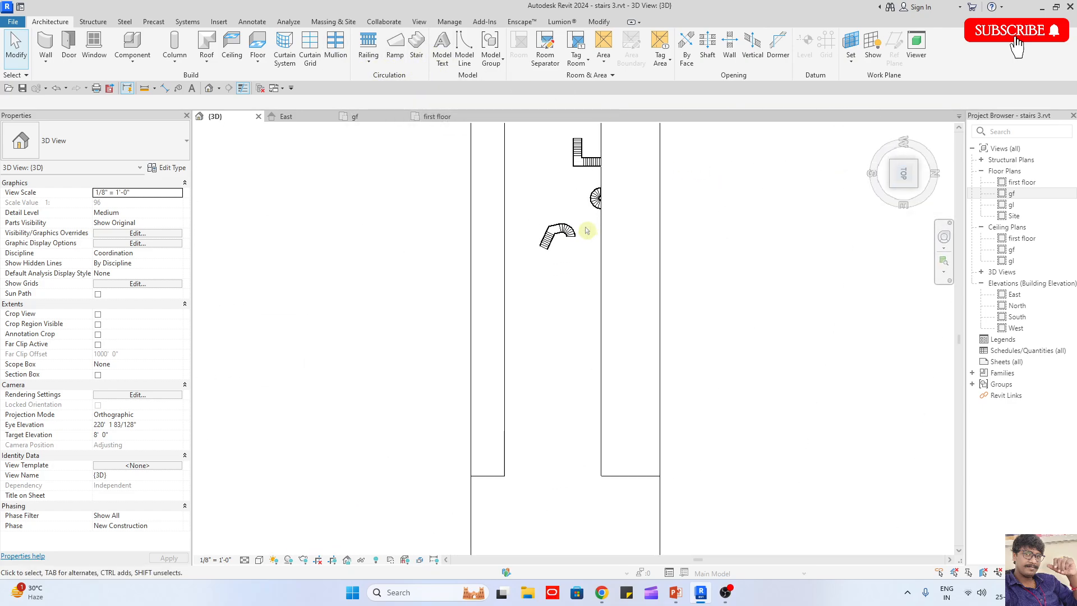
pyautogui.click(416, 42)
pyautogui.click(572, 36)
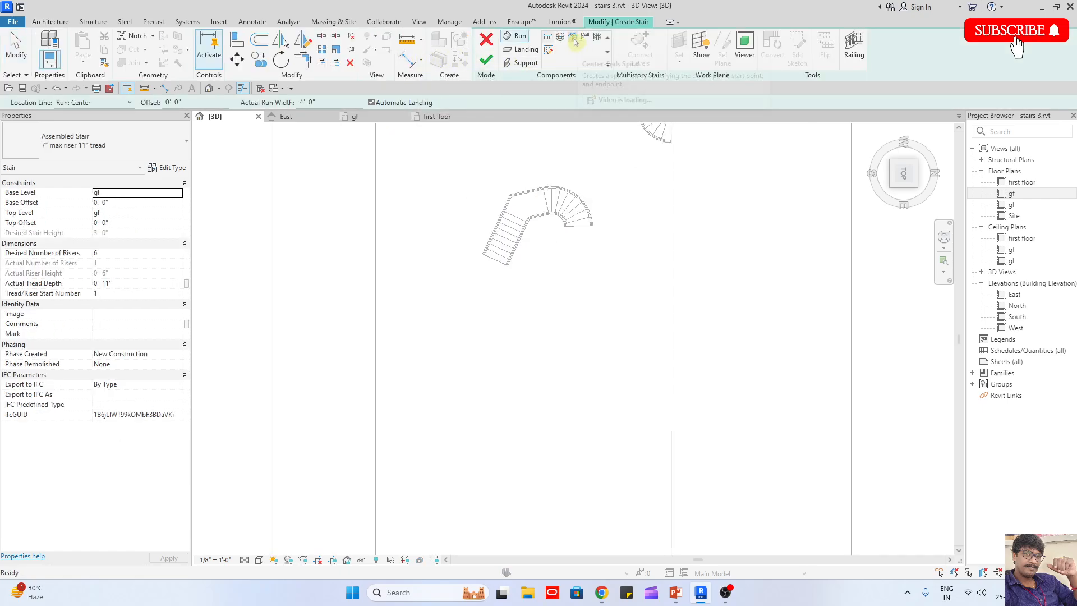
pyautogui.scroll(3, 502, 379)
pyautogui.click(491, 388)
pyautogui.press('Escape')
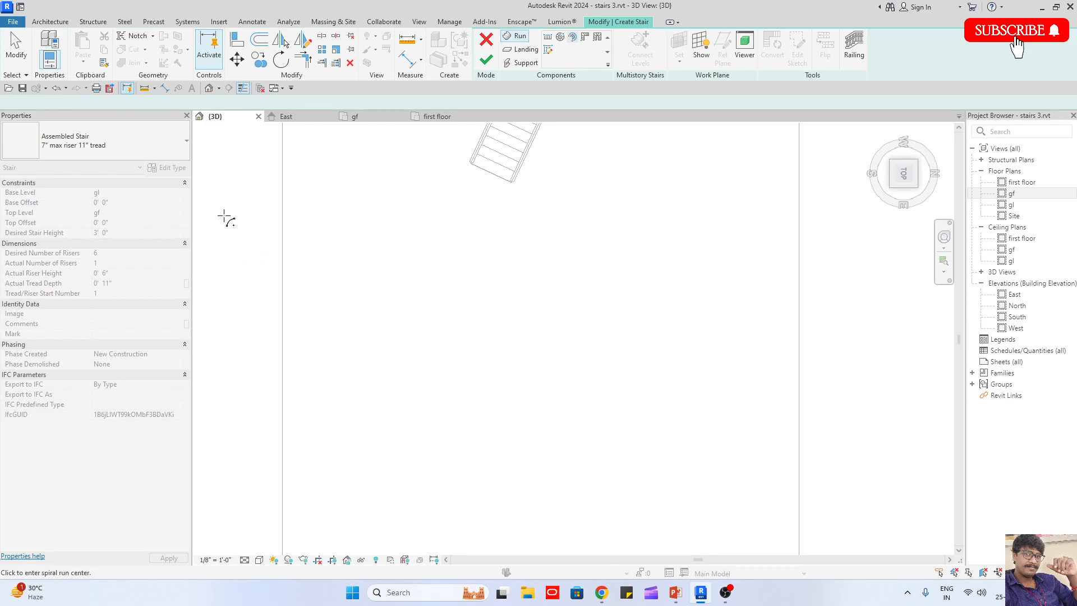
pyautogui.click(96, 193)
pyautogui.click(112, 193)
pyautogui.doubleClick(120, 221)
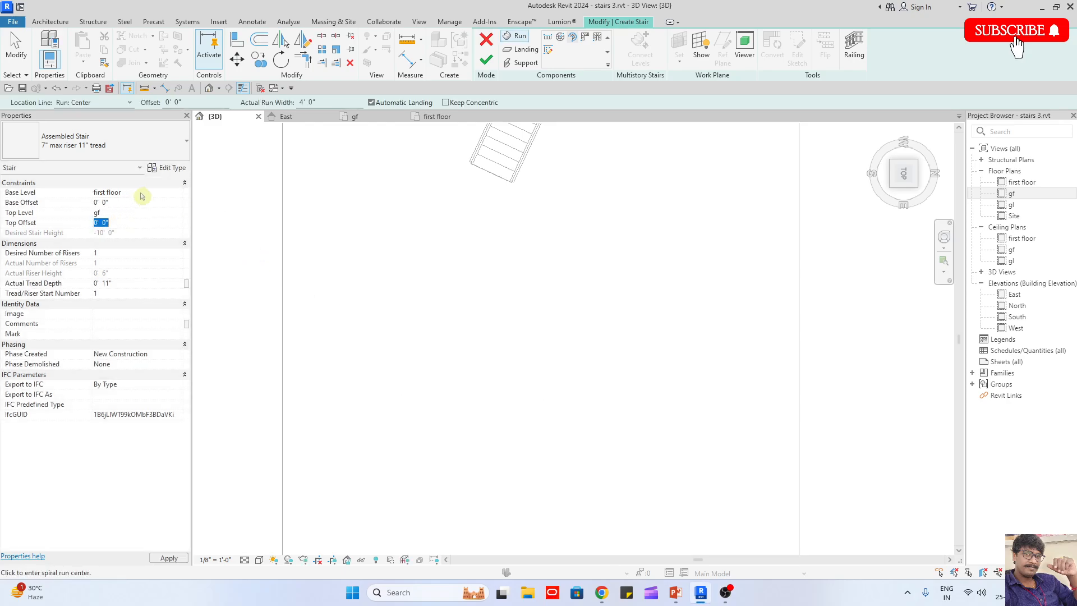
pyautogui.click(180, 194)
pyautogui.click(179, 194)
pyautogui.click(119, 211)
pyautogui.click(178, 212)
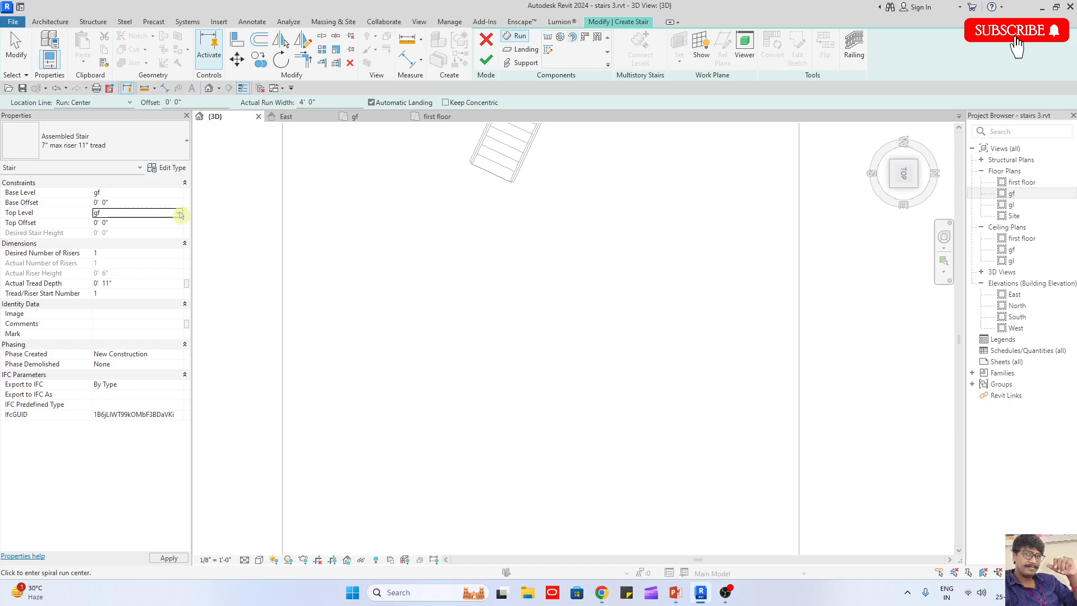
pyautogui.click(177, 213)
pyautogui.click(130, 248)
pyautogui.click(119, 255)
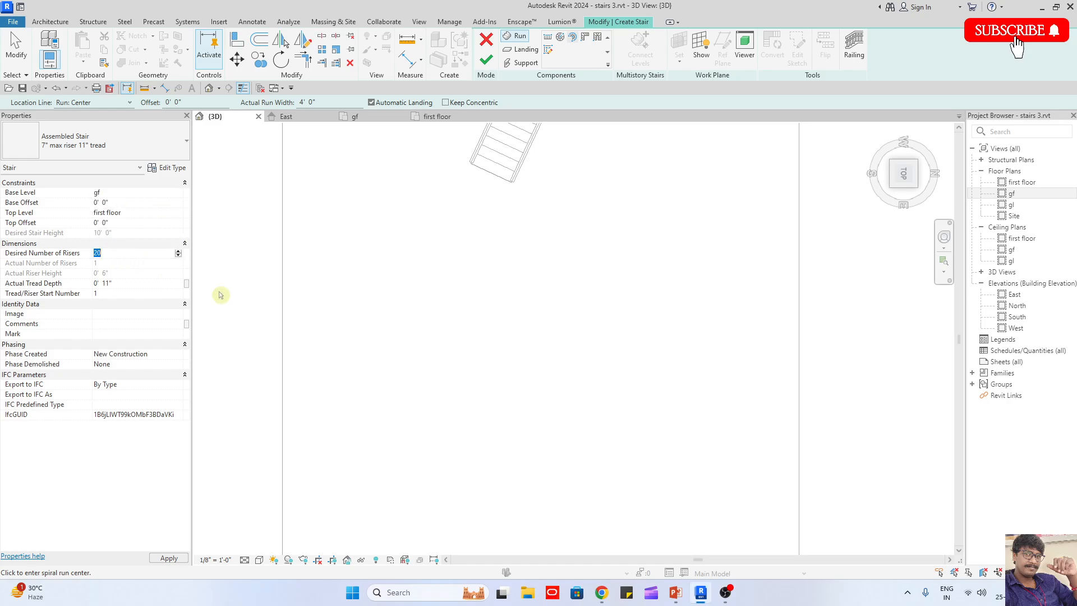
# Draw an 18-riser center-ends spiral run with about 4'-6" radius in the open area beyond the combined stair and finish the stair
pyautogui.click(508, 374)
pyautogui.click(558, 363)
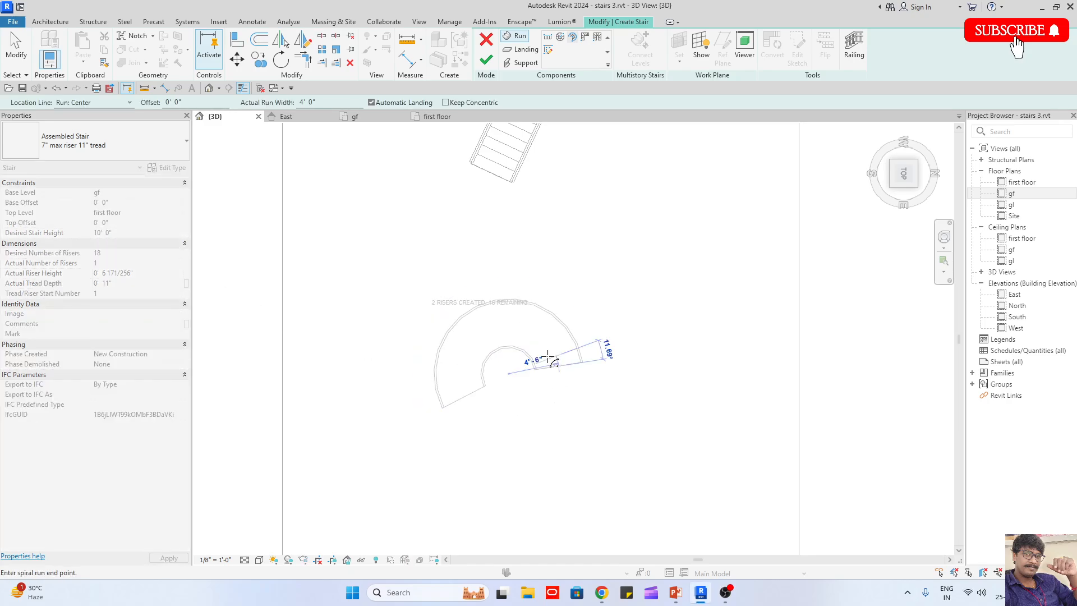
pyautogui.click(464, 400)
pyautogui.click(482, 62)
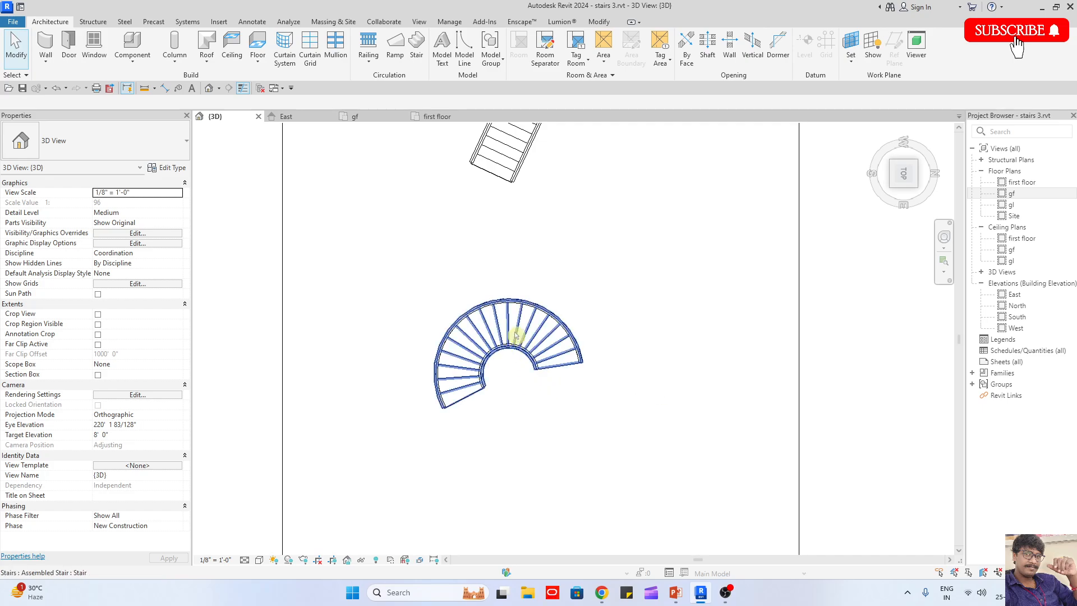
# Examine the finished center-ends spiral stair from above, checking its treads and railings
pyautogui.scroll(2, 513, 326)
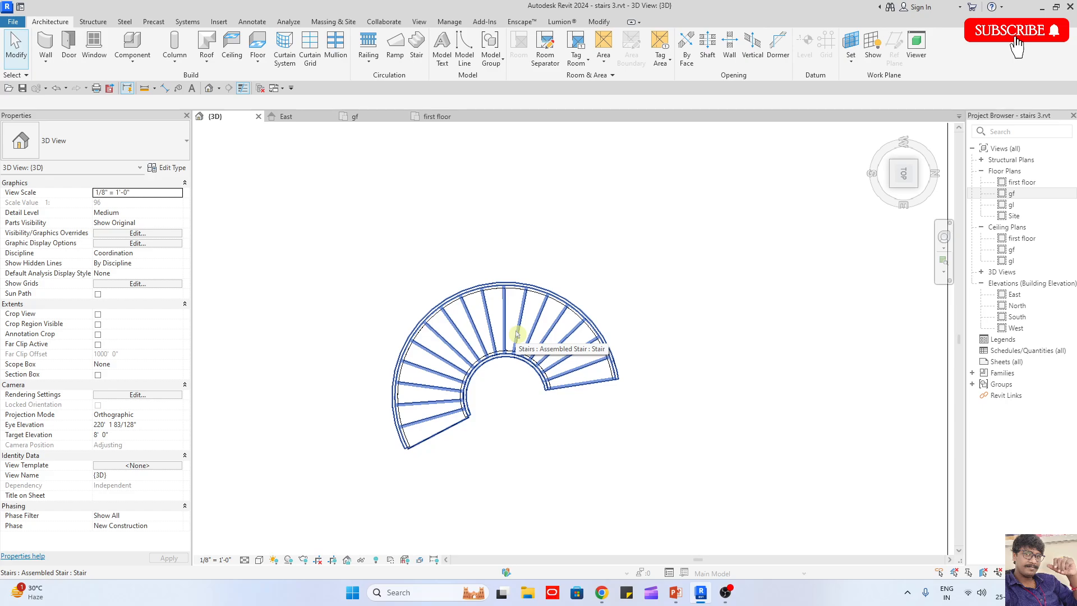
pyautogui.scroll(-4, 561, 301)
pyautogui.scroll(4, 611, 322)
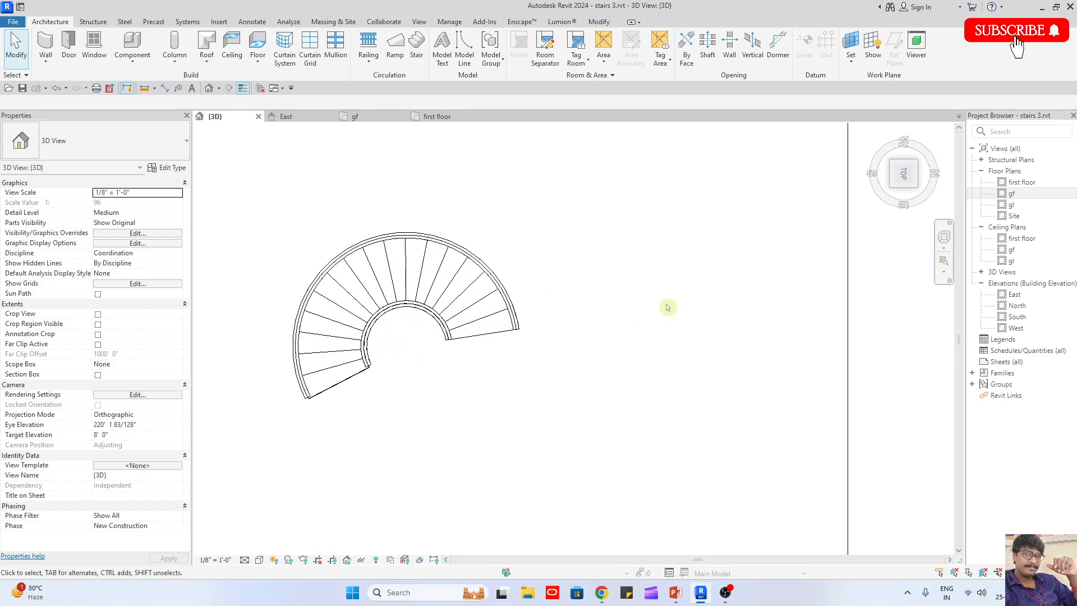
pyautogui.moveTo(584, 348); pyautogui.dragTo(641, 236, button='middle')
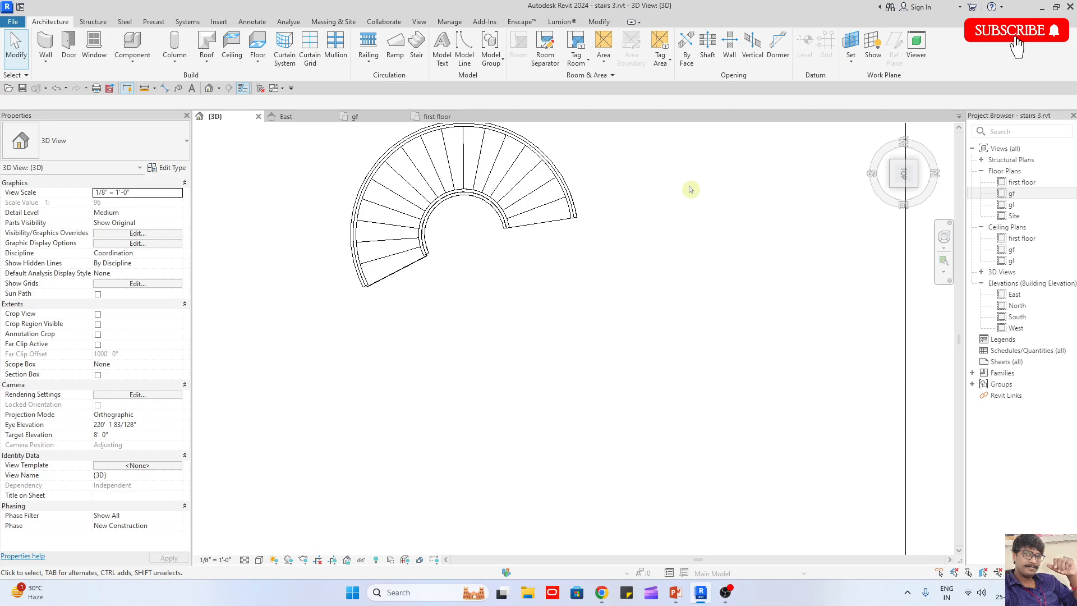
pyautogui.scroll(-3, 693, 194)
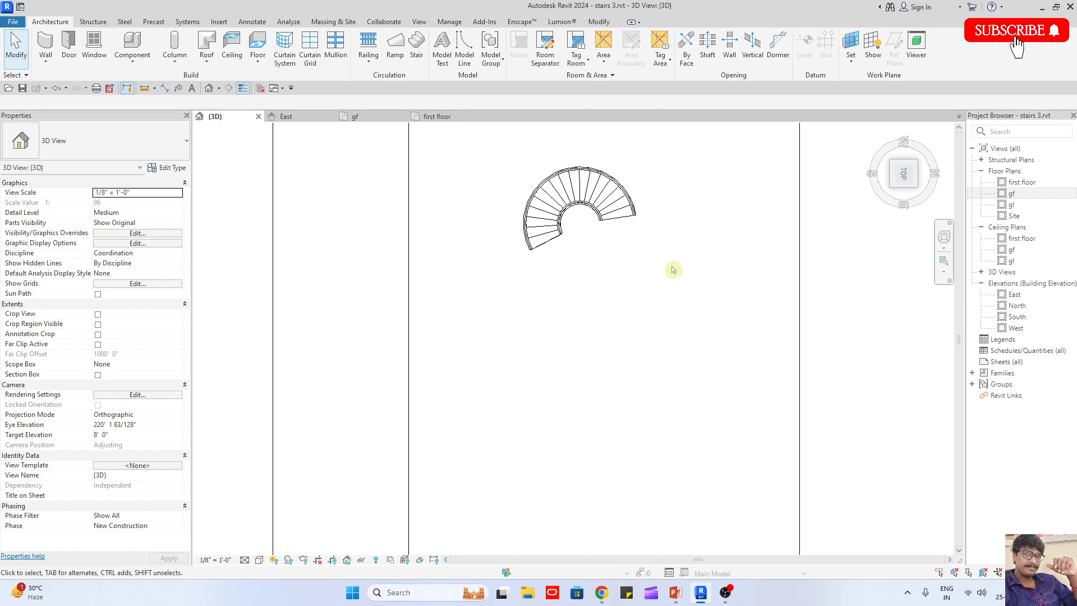
pyautogui.scroll(4, 572, 261)
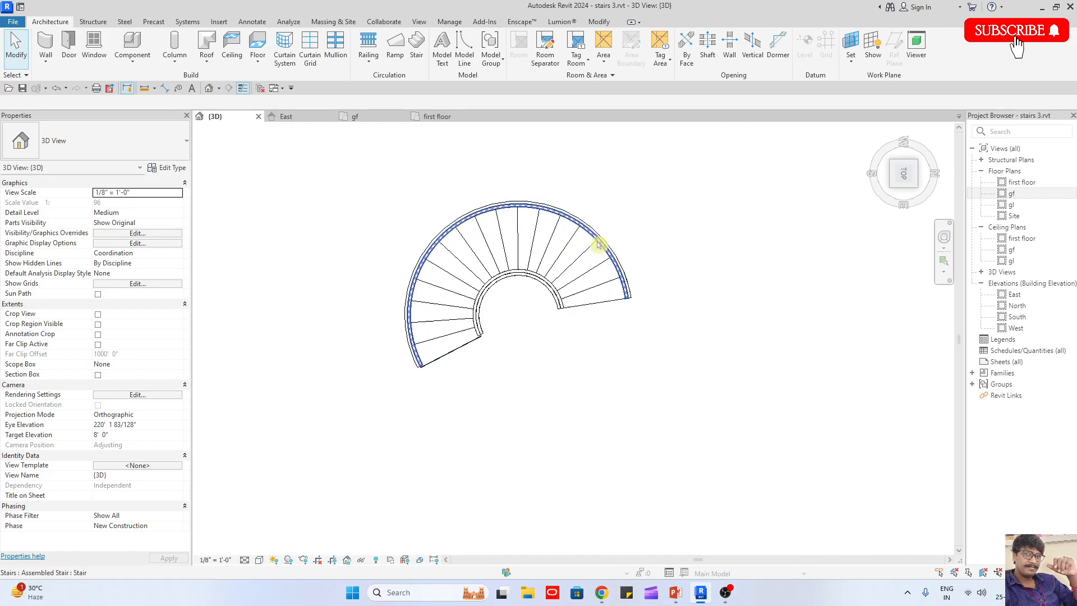
pyautogui.moveTo(649, 401); pyautogui.dragTo(731, 258, button='middle')
pyautogui.click(645, 168)
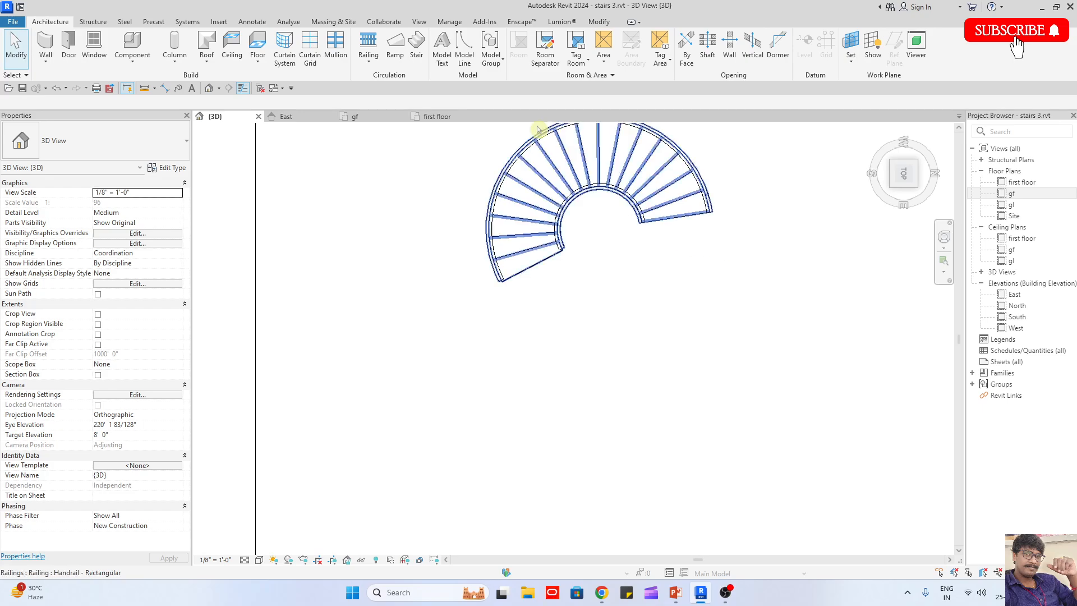
pyautogui.click(441, 59)
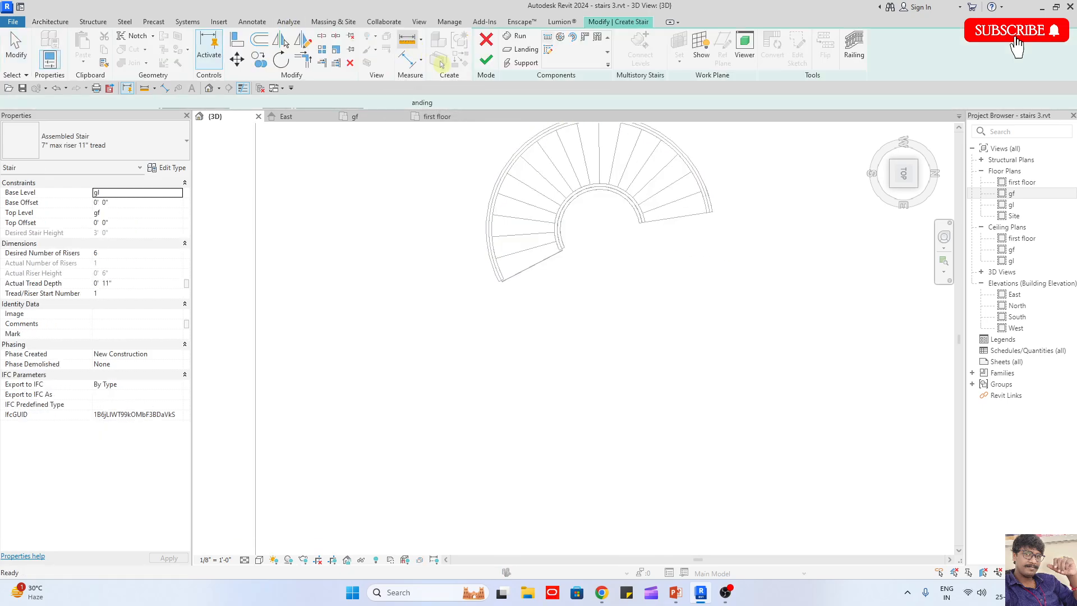
pyautogui.click(586, 41)
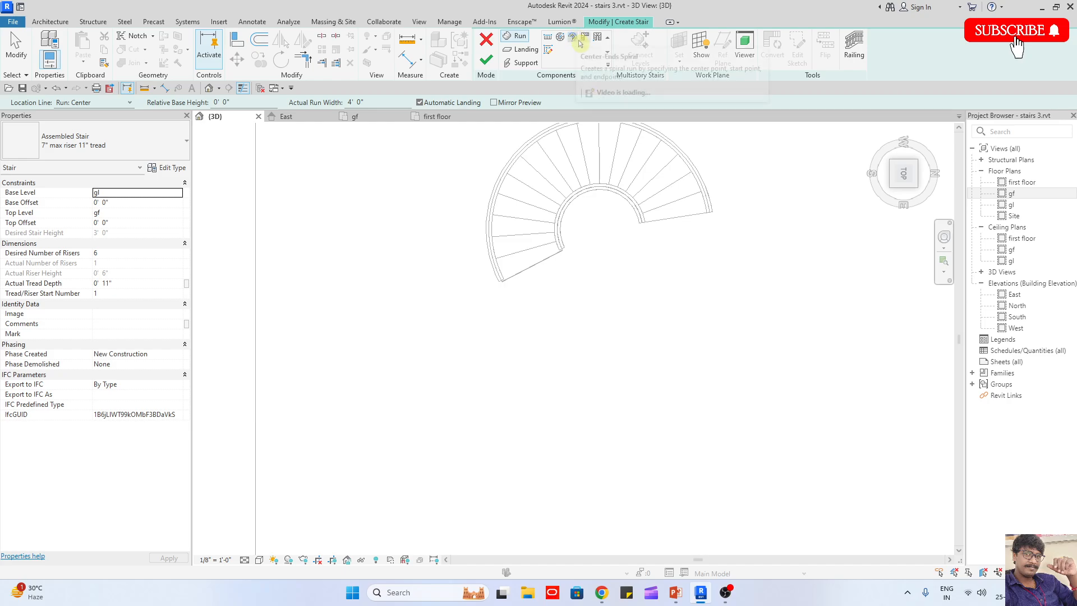
pyautogui.scroll(-5, 567, 337)
pyautogui.keyDown('shift'); pyautogui.moveTo(577, 323); pyautogui.dragTo(577, 200, button='middle'); pyautogui.keyUp('shift')
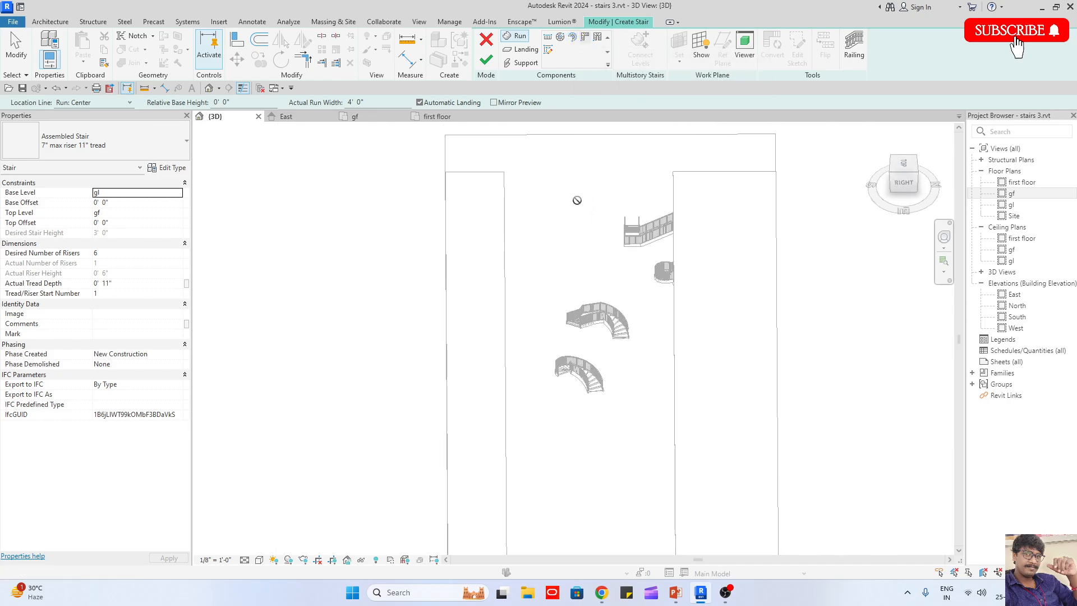
pyautogui.press('Escape')
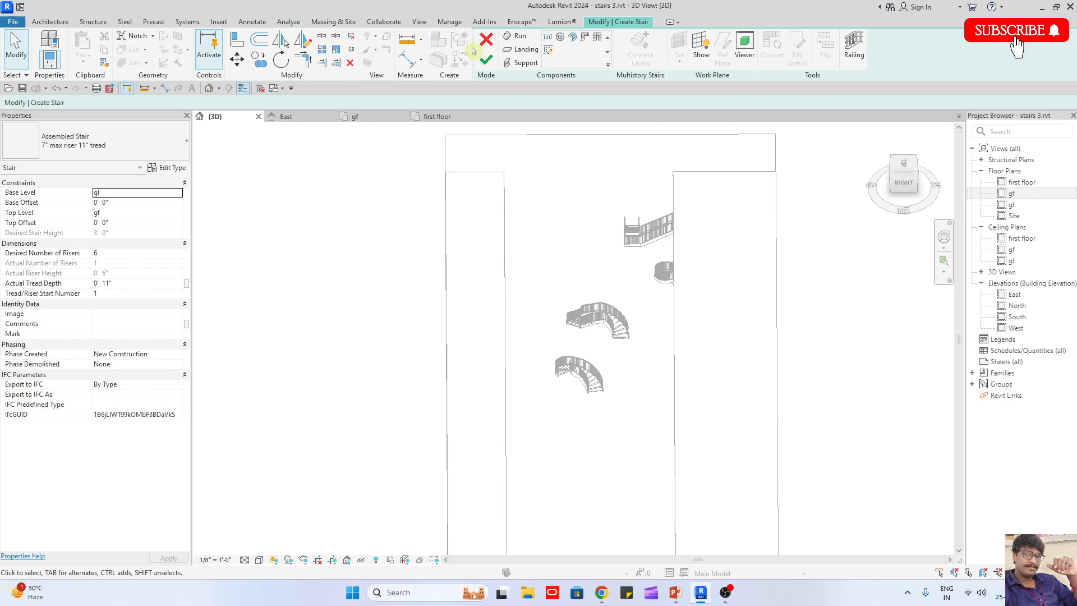
pyautogui.click(484, 58)
pyautogui.scroll(5, 504, 297)
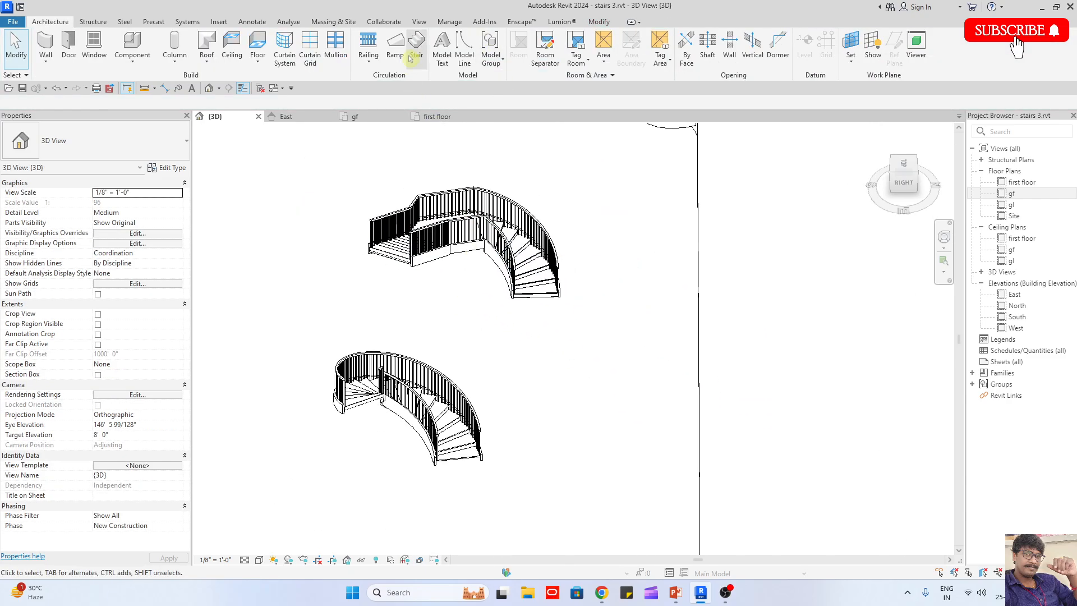
pyautogui.click(414, 51)
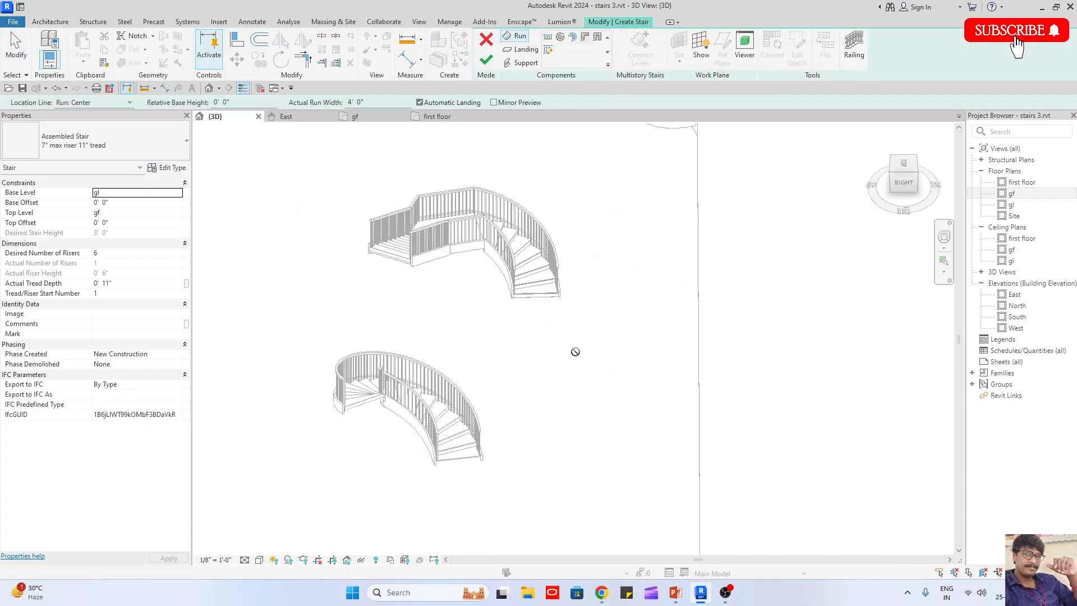
pyautogui.press('Escape')
# Open the gf floor plan and cancel the unfinished stair, leaving an empty area beside the existing stairs in view
pyautogui.doubleClick(1012, 193)
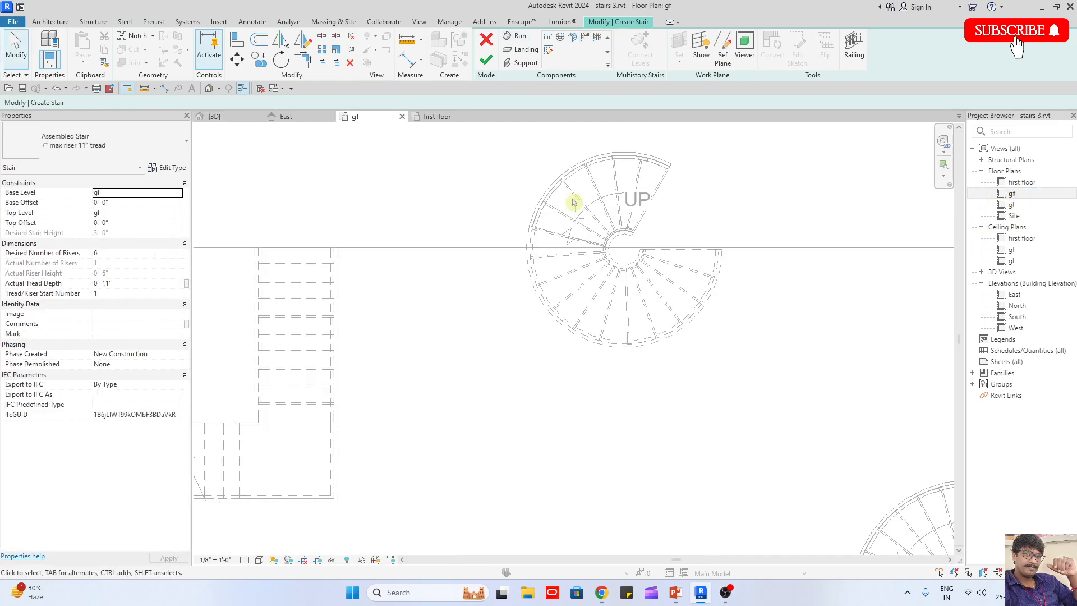
pyautogui.scroll(-5, 573, 202)
pyautogui.moveTo(574, 203); pyautogui.dragTo(499, 215, button='middle')
pyautogui.click(486, 41)
pyautogui.moveTo(743, 274); pyautogui.dragTo(563, 302, button='middle')
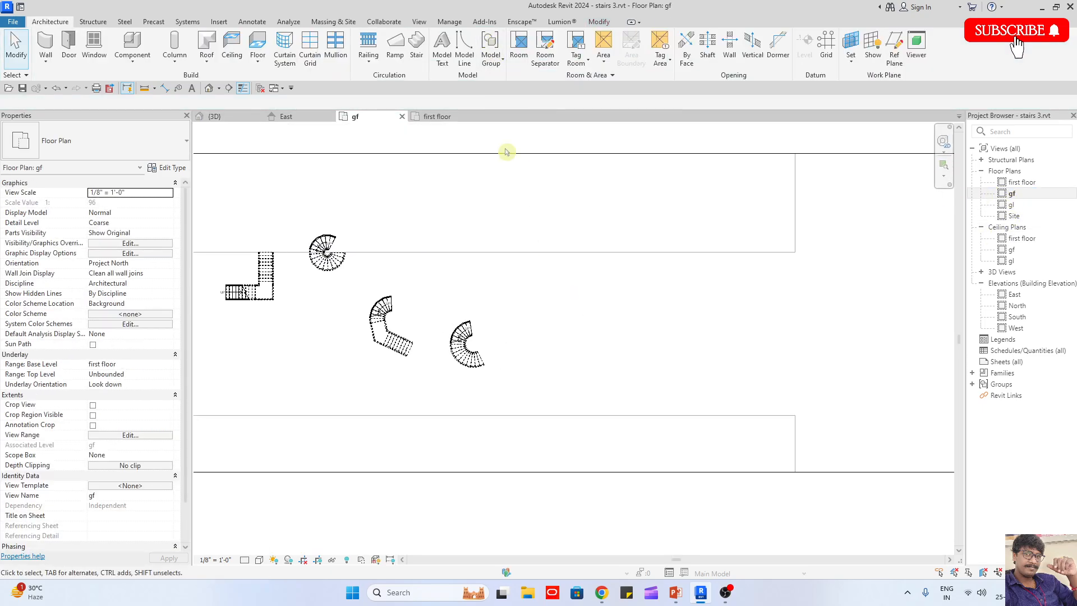
# Place an 18-riser L-shape winder run from gf to first floor, 4'-0" wide, in the empty area beside the existing stairs
pyautogui.click(416, 43)
pyautogui.scroll(3, 632, 271)
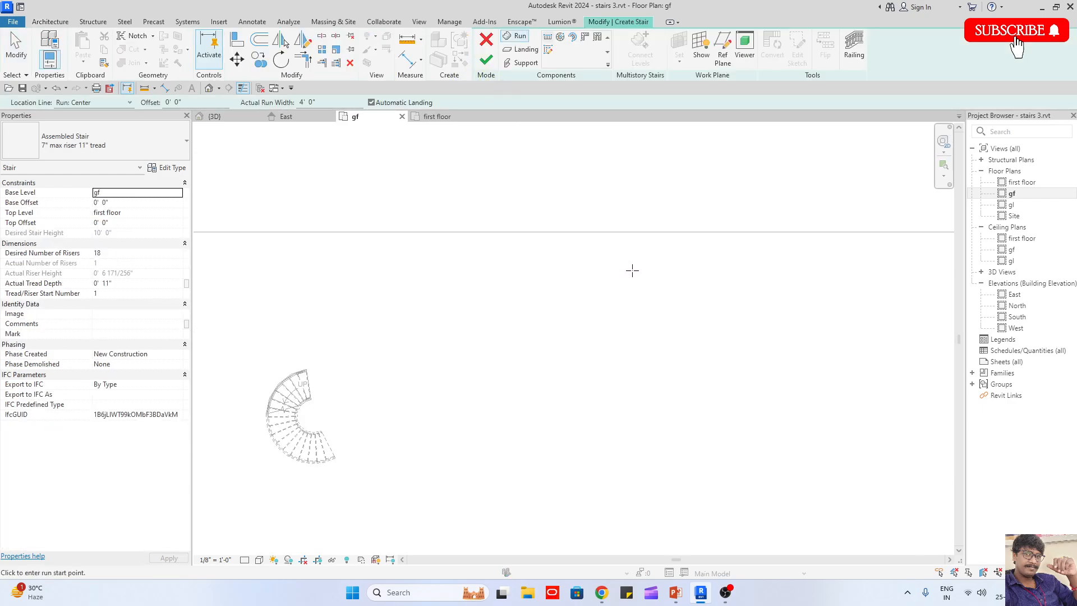
pyautogui.click(585, 37)
pyautogui.scroll(1, 555, 365)
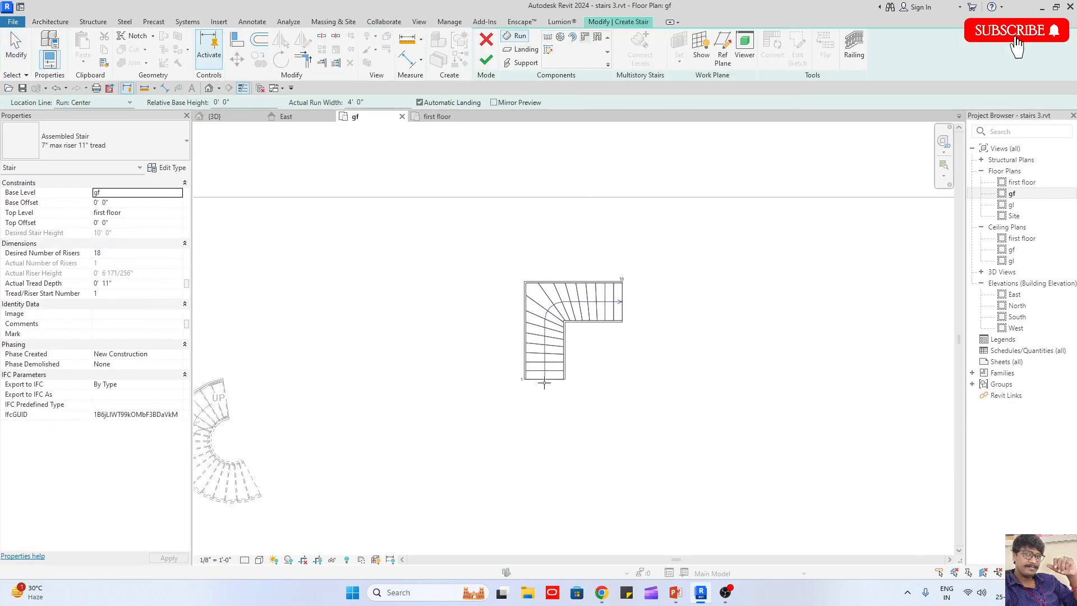
pyautogui.press('space')
pyautogui.press('space')
pyautogui.press('space')
pyautogui.press('space')
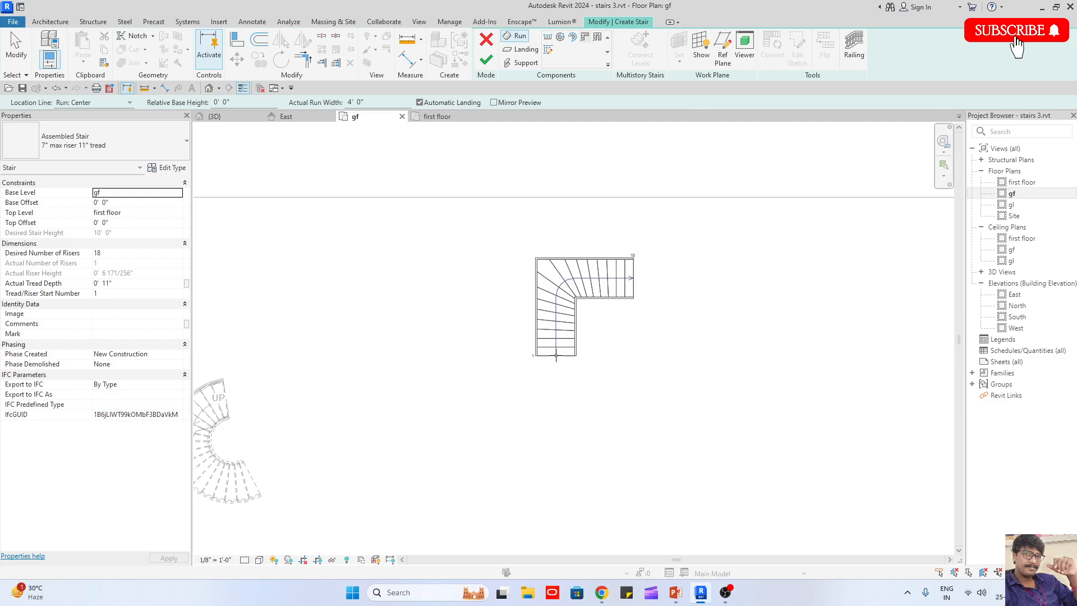
pyautogui.click(555, 356)
pyautogui.scroll(3, 611, 309)
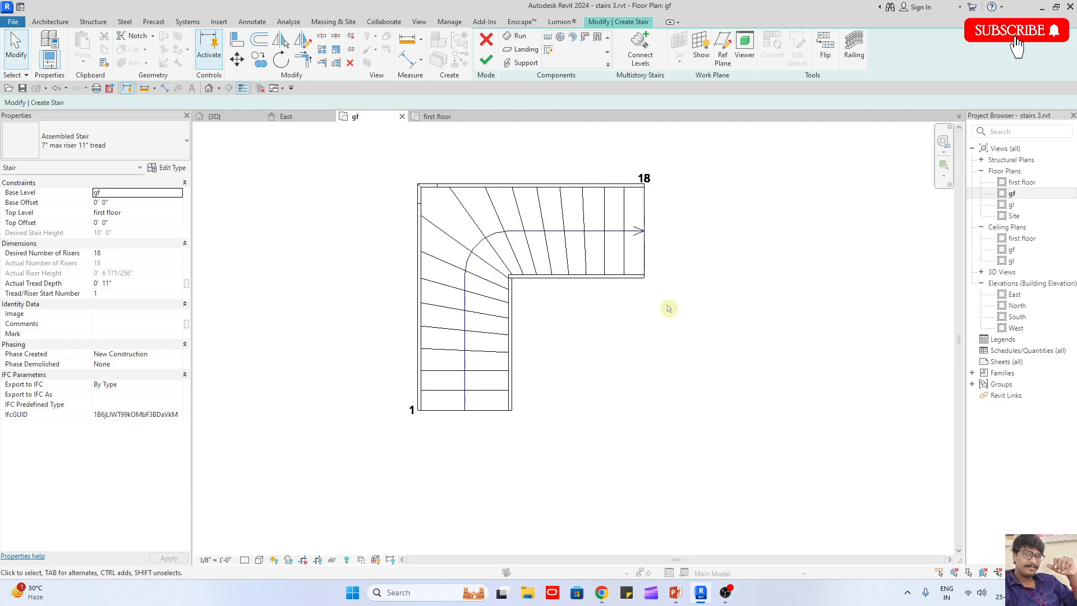
# Move the L-shape winder run to just below the existing L-shaped stair in the plan
pyautogui.scroll(-3, 668, 309)
pyautogui.click(830, 316)
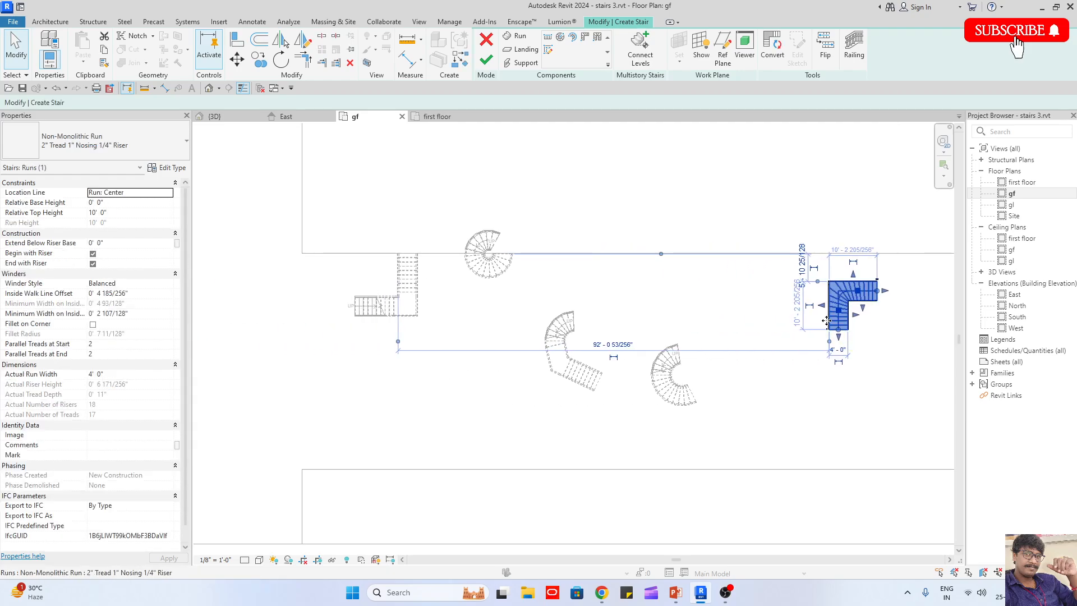
pyautogui.moveTo(827, 321); pyautogui.dragTo(369, 369)
pyautogui.click(331, 335)
pyautogui.scroll(3, 330, 336)
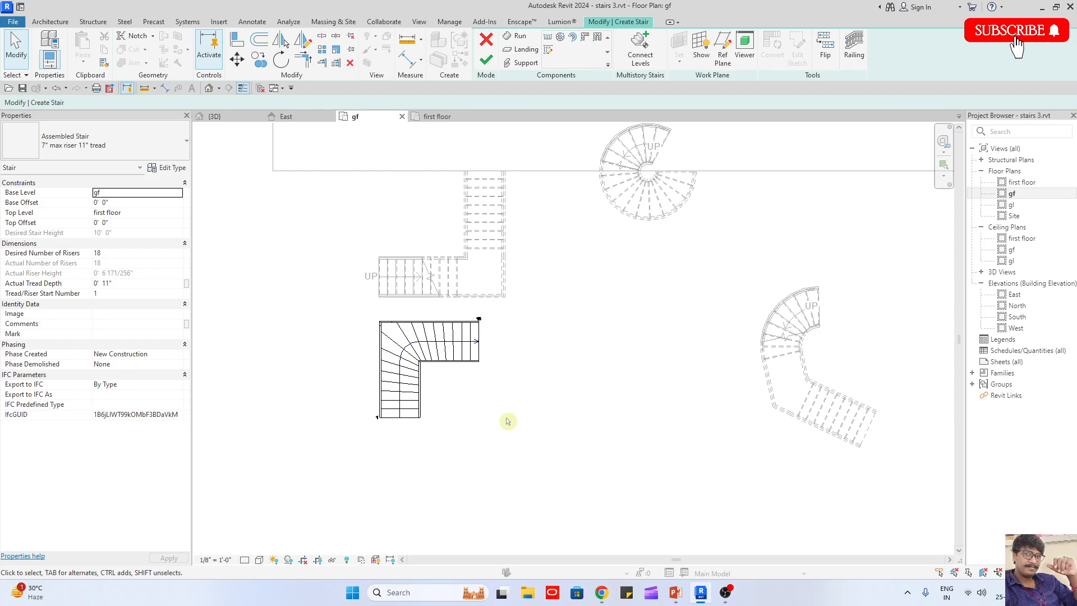
# Check the L-shape winder run's treads in plan and finish the stair
pyautogui.scroll(5, 481, 378)
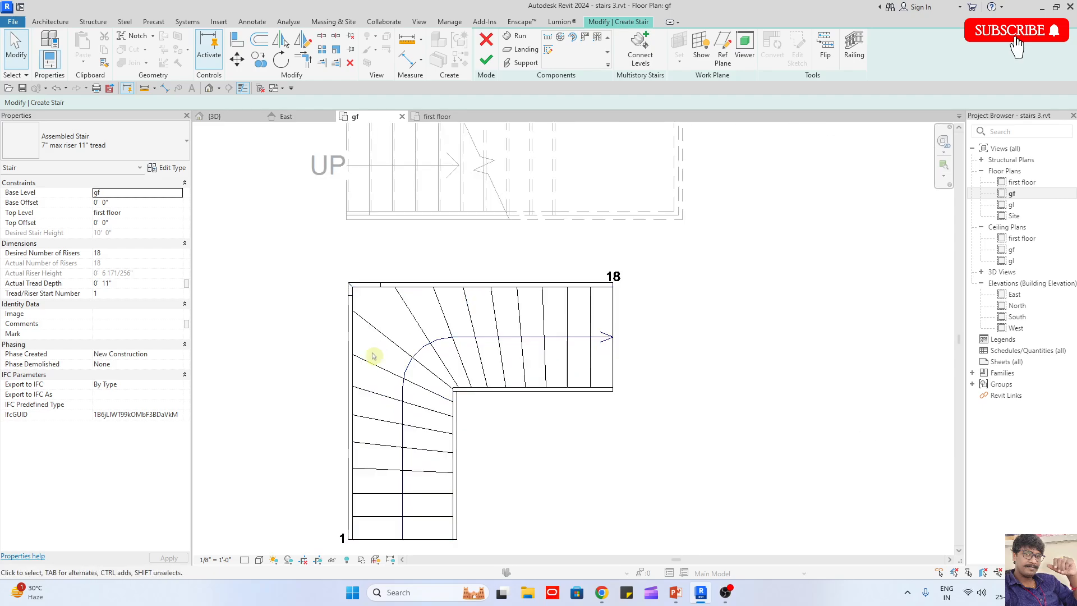
pyautogui.scroll(-3, 407, 376)
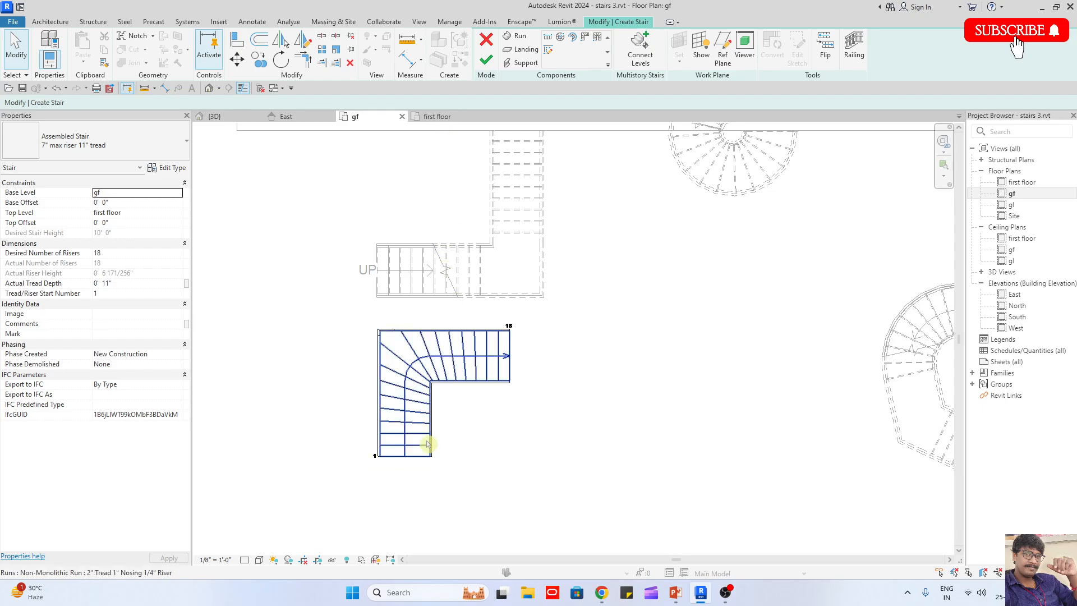
pyautogui.scroll(-2, 446, 407)
pyautogui.click(485, 57)
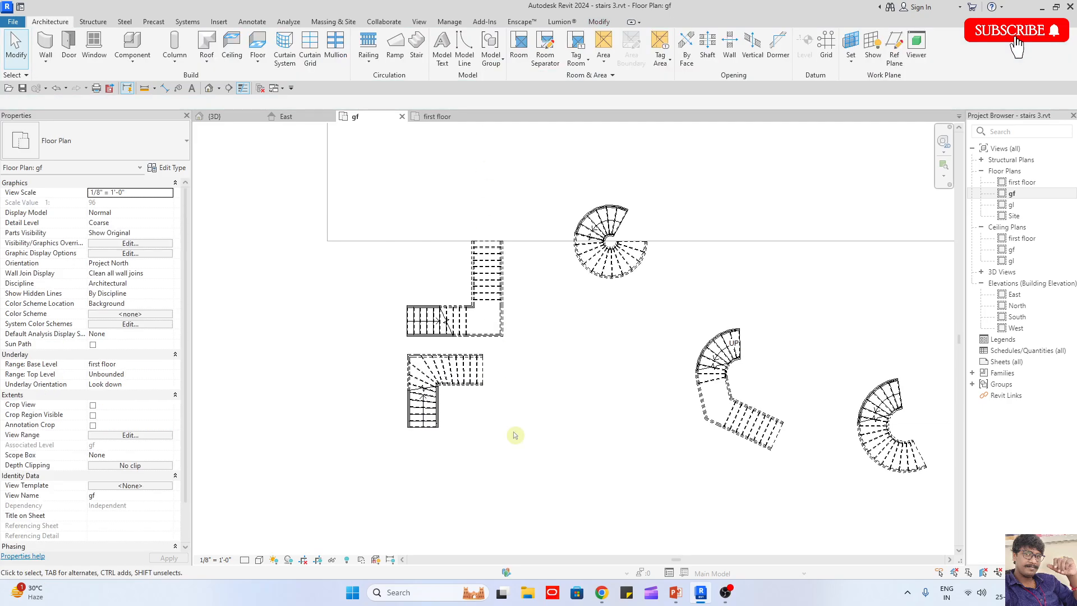
# Examine the finished L-shape winder stair in the gf plan and compare it with the L-shaped stair that has a landing
pyautogui.scroll(5, 414, 311)
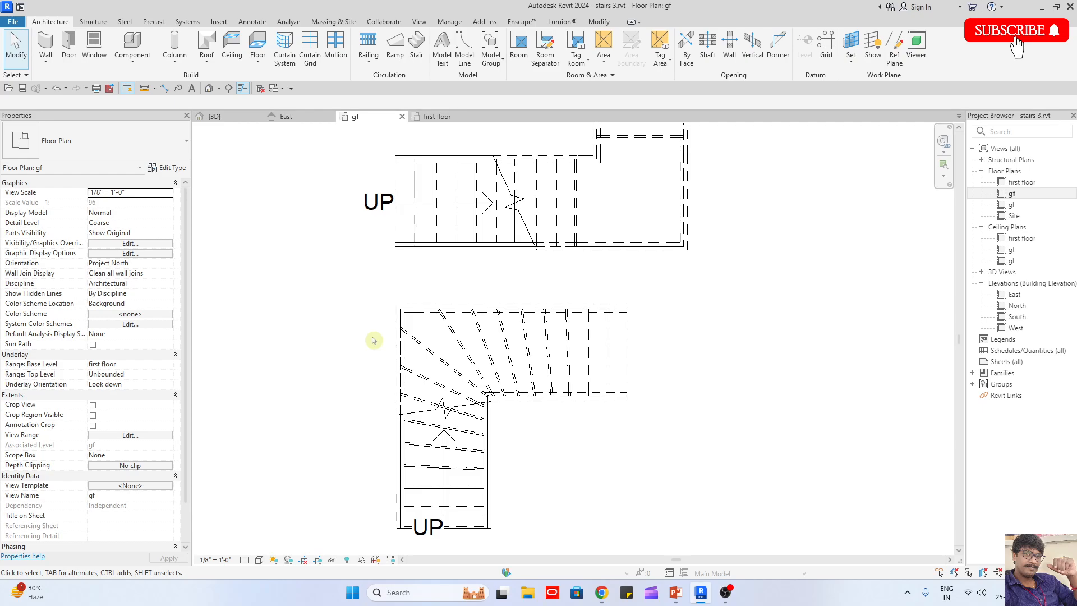
pyautogui.scroll(-2, 400, 386)
pyautogui.scroll(3, 505, 320)
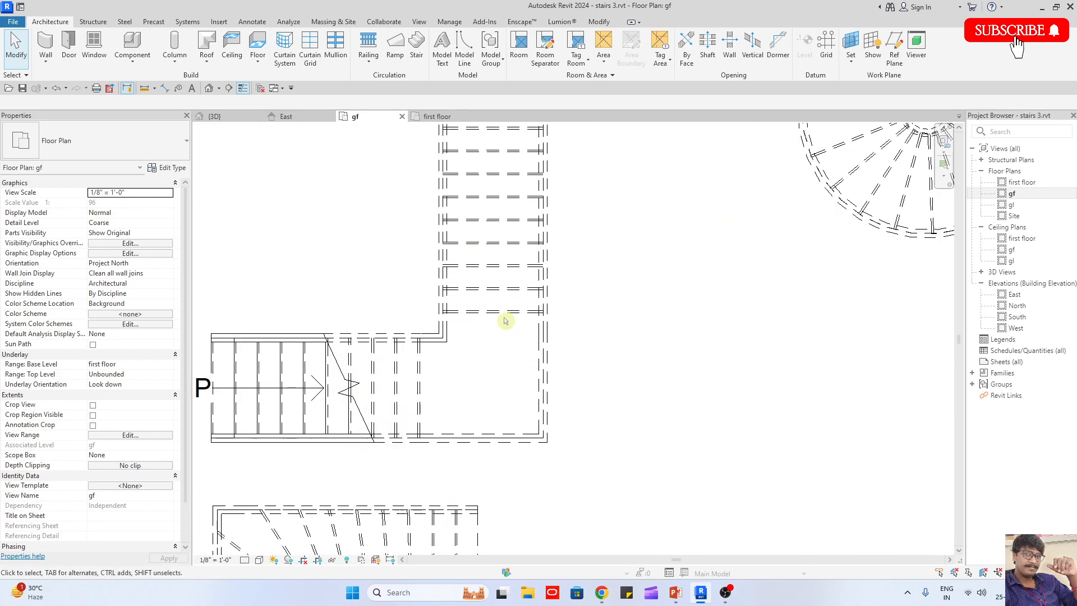
pyautogui.scroll(-4, 482, 310)
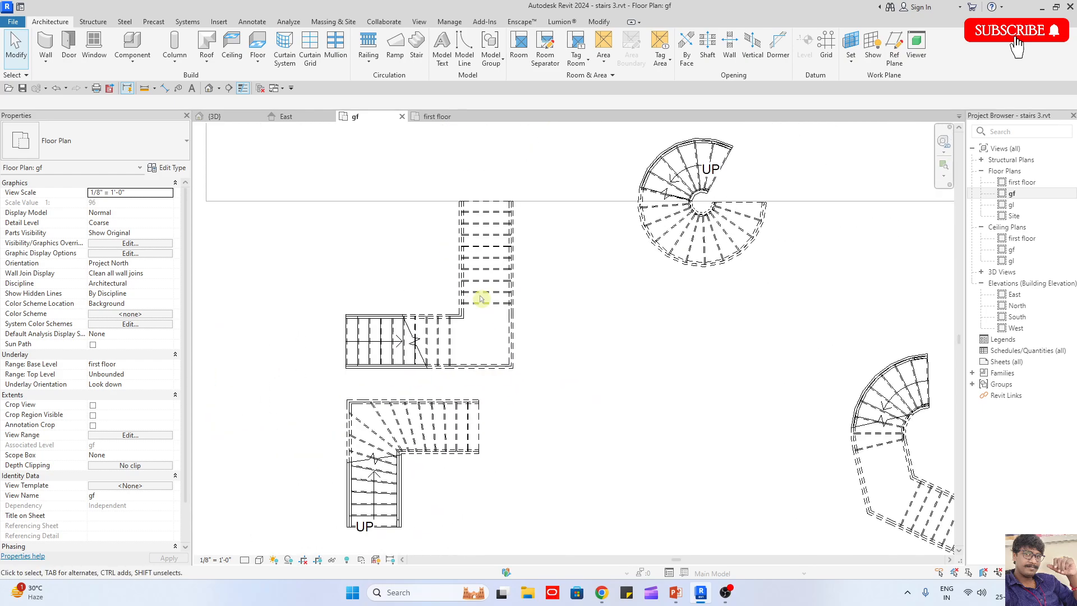
pyautogui.click(422, 412)
pyautogui.moveTo(480, 436); pyautogui.dragTo(456, 320, button='middle')
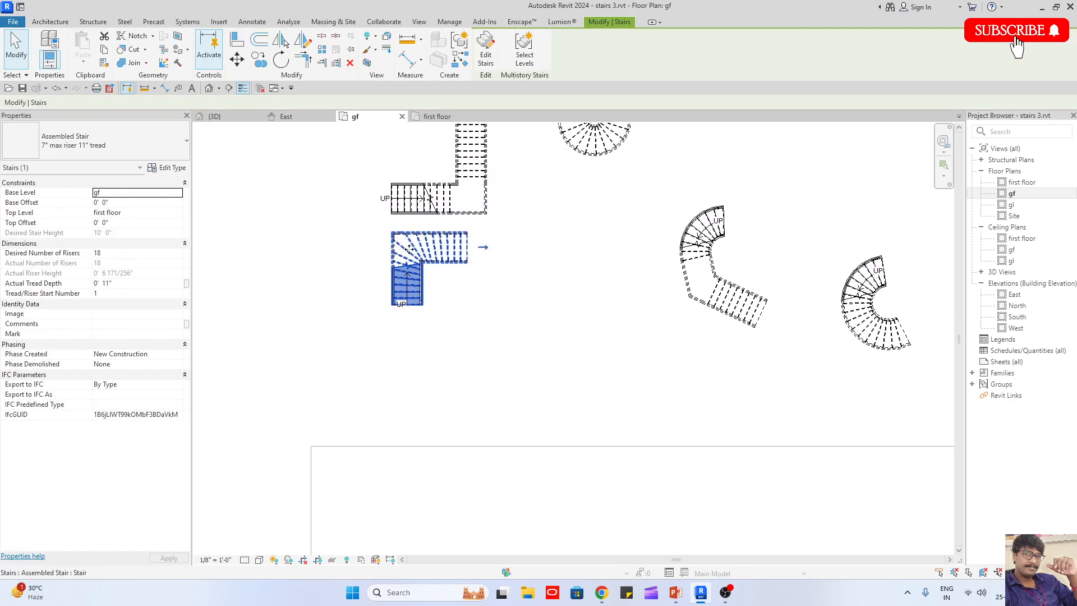
pyautogui.scroll(5, 402, 233)
pyautogui.press('Escape')
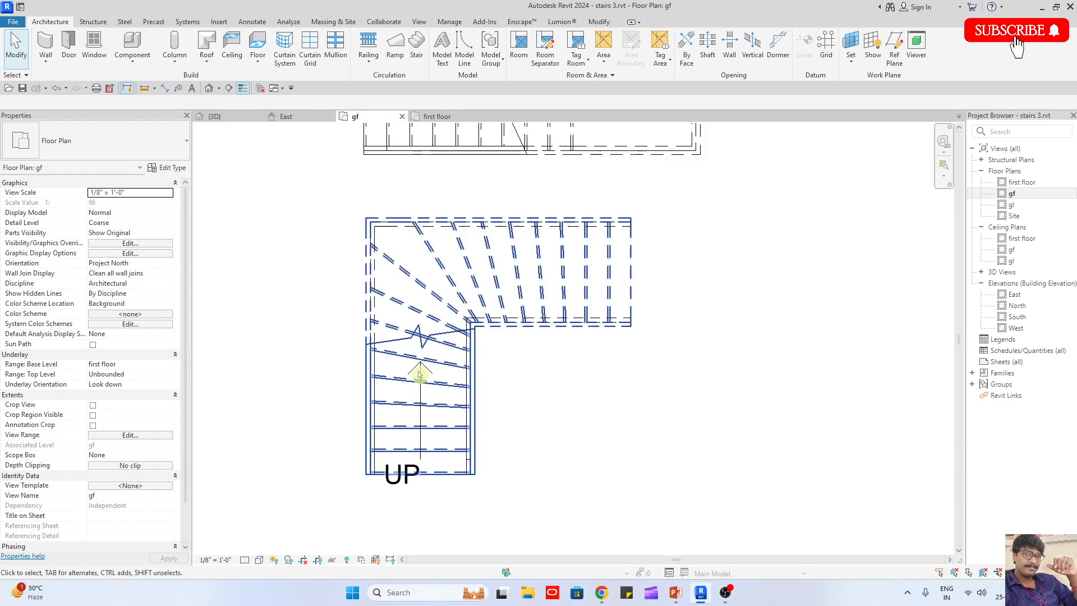
# Place an 18-riser U-shape winder run from gf to first floor, 4'-0" wide, beside the L-shape winder stair
pyautogui.click(417, 44)
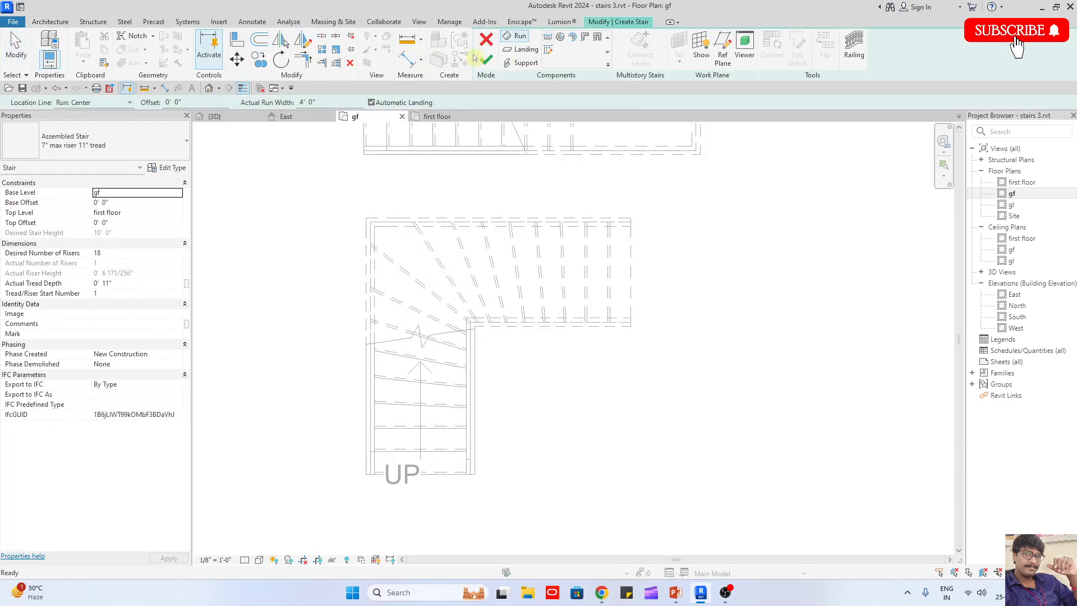
pyautogui.click(599, 38)
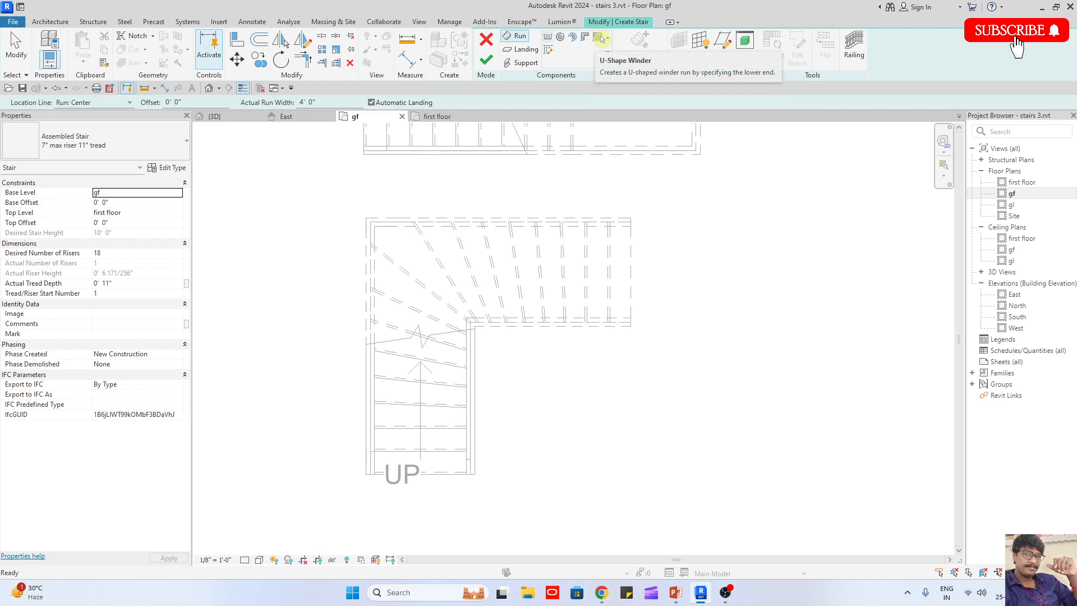
pyautogui.moveTo(723, 392); pyautogui.dragTo(566, 252, button='middle')
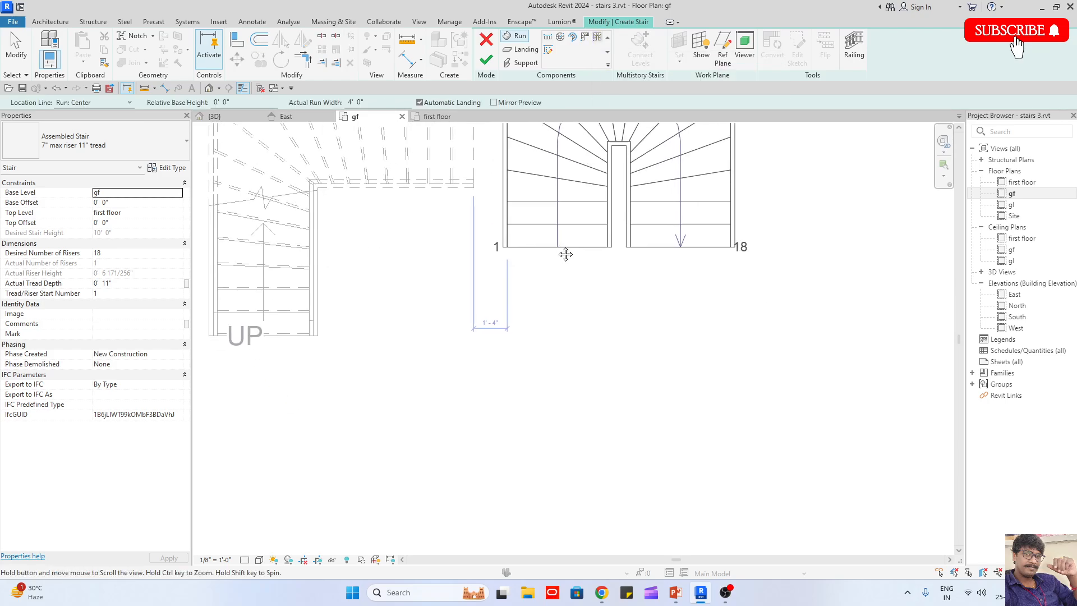
pyautogui.click(644, 348)
# Open the 3D view and examine the unfinished U-shape winder run from several sides
pyautogui.click(286, 117)
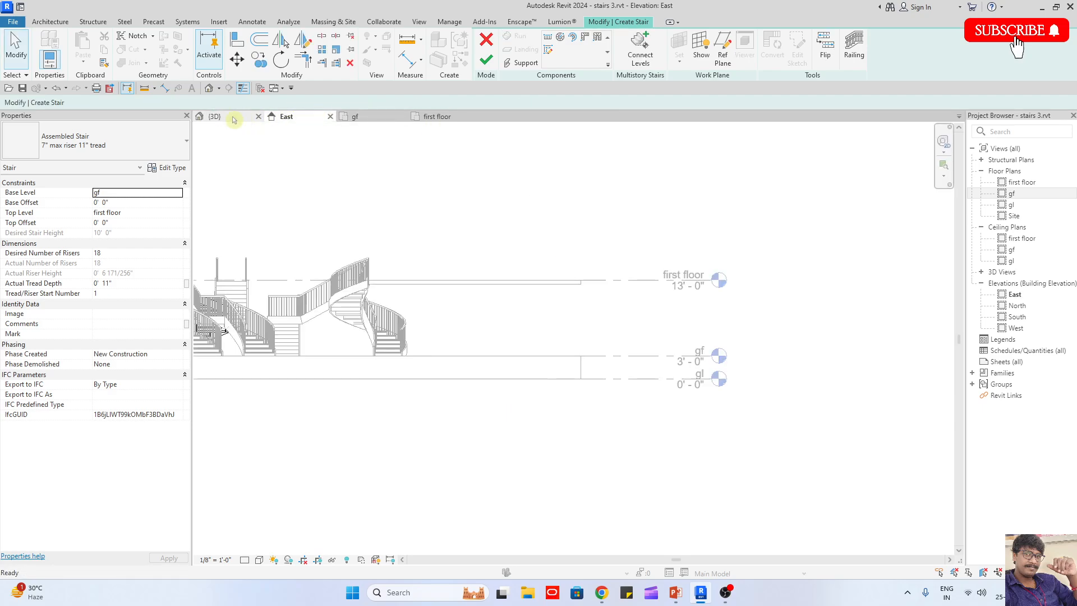
pyautogui.click(233, 119)
pyautogui.scroll(-3, 416, 264)
pyautogui.keyDown('shift'); pyautogui.moveTo(418, 267); pyautogui.dragTo(565, 308, button='middle'); pyautogui.keyUp('shift')
pyautogui.scroll(-3, 306, 314)
pyautogui.scroll(3, 253, 278)
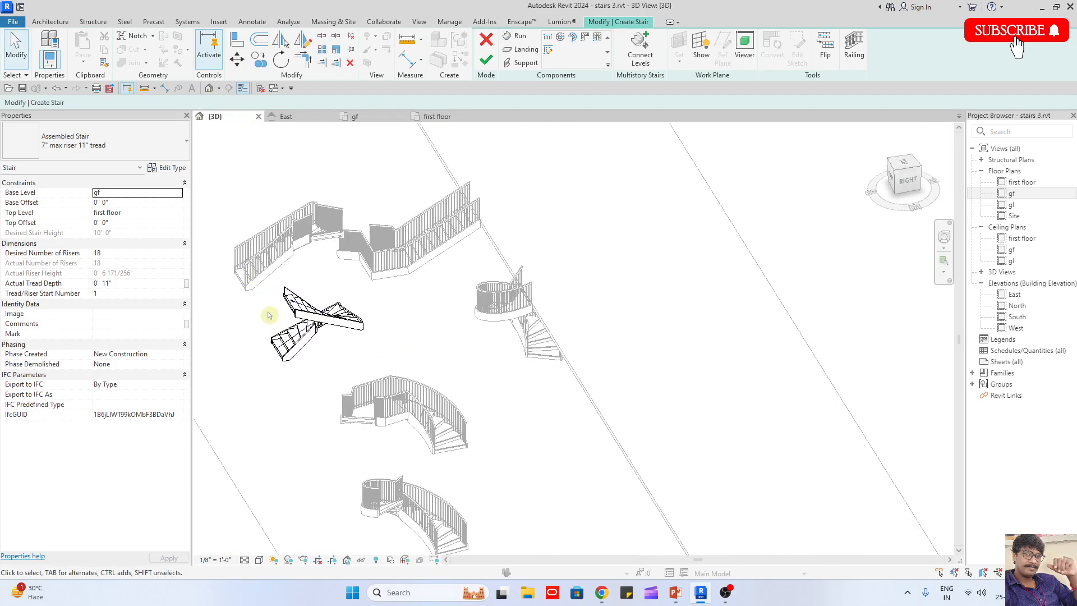
pyautogui.scroll(3, 269, 315)
pyautogui.click(294, 385)
pyautogui.keyDown('shift'); pyautogui.moveTo(307, 401); pyautogui.dragTo(649, 430, button='middle'); pyautogui.keyUp('shift')
pyautogui.click(649, 430)
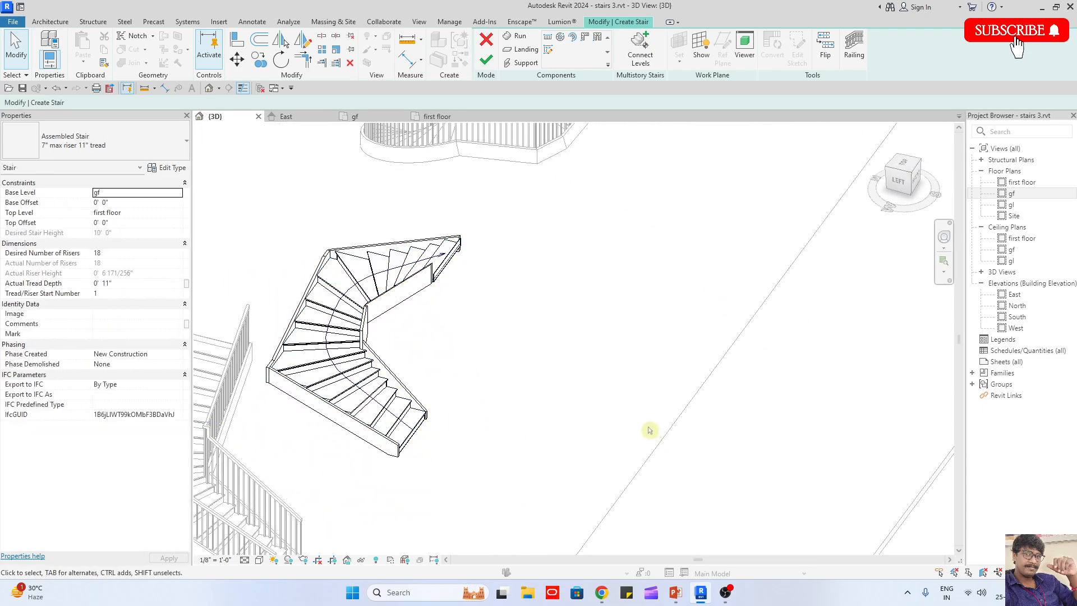
# Flip the U-shape winder stair's direction, flip it back, and finish the stair
pyautogui.click(829, 54)
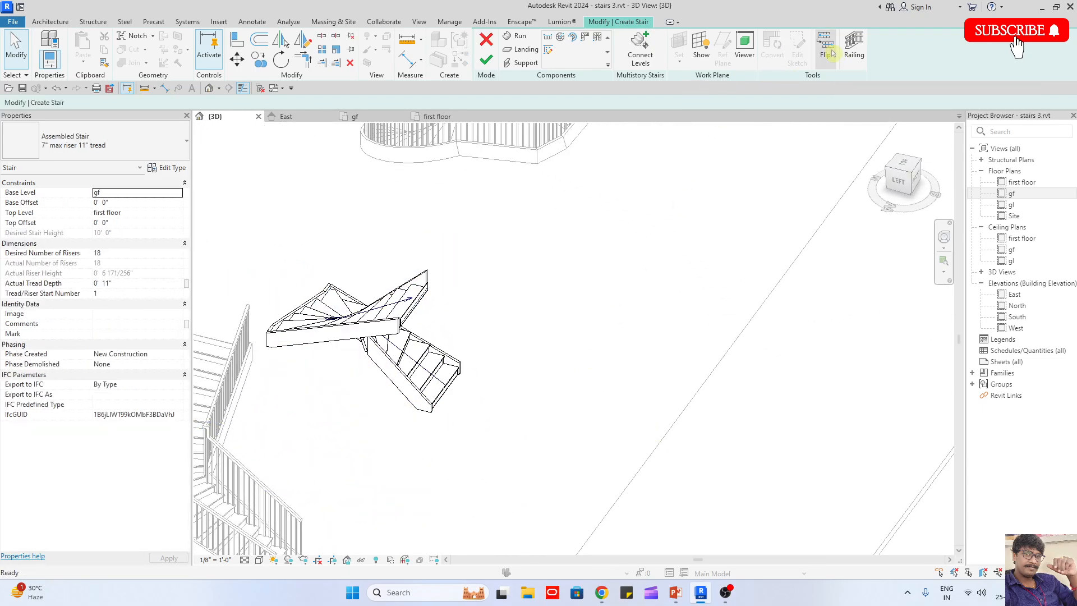
pyautogui.click(828, 53)
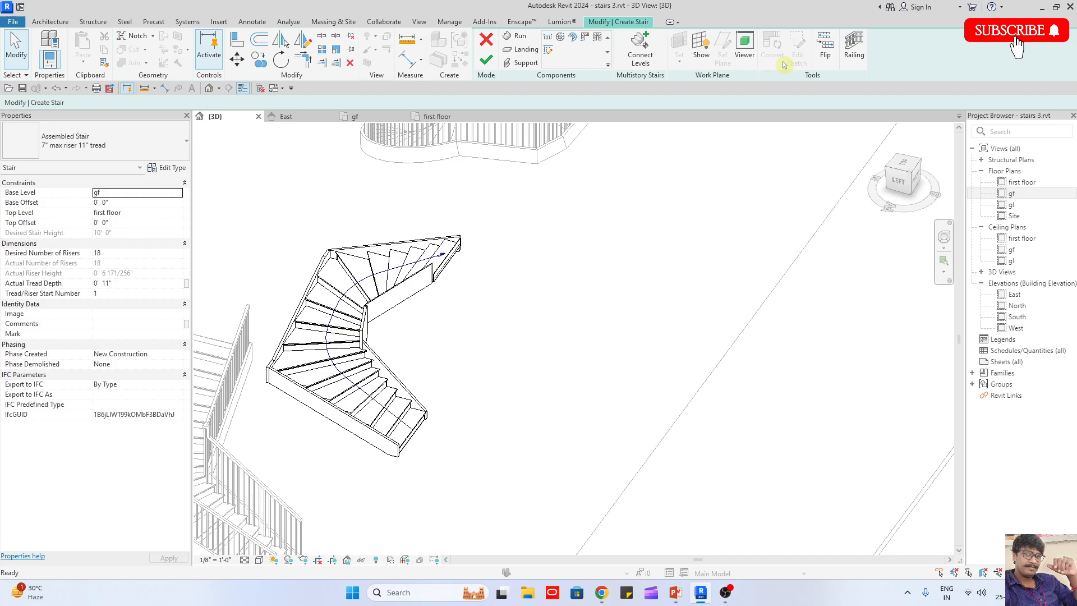
pyautogui.click(487, 61)
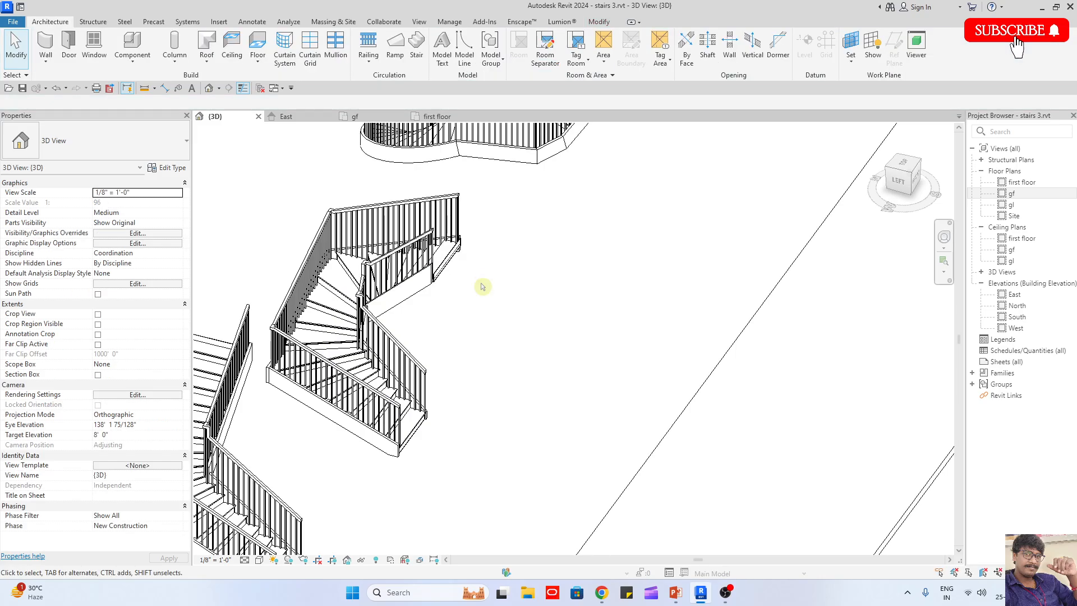
# View the stairs together in 3D, read the staircase notes in the PowerPoint file revit 12-1pm.pptx, and return to Revit
pyautogui.scroll(-4, 483, 287)
pyautogui.keyDown('shift'); pyautogui.moveTo(519, 365); pyautogui.dragTo(412, 419, button='middle'); pyautogui.keyUp('shift')
pyautogui.moveTo(675, 592)
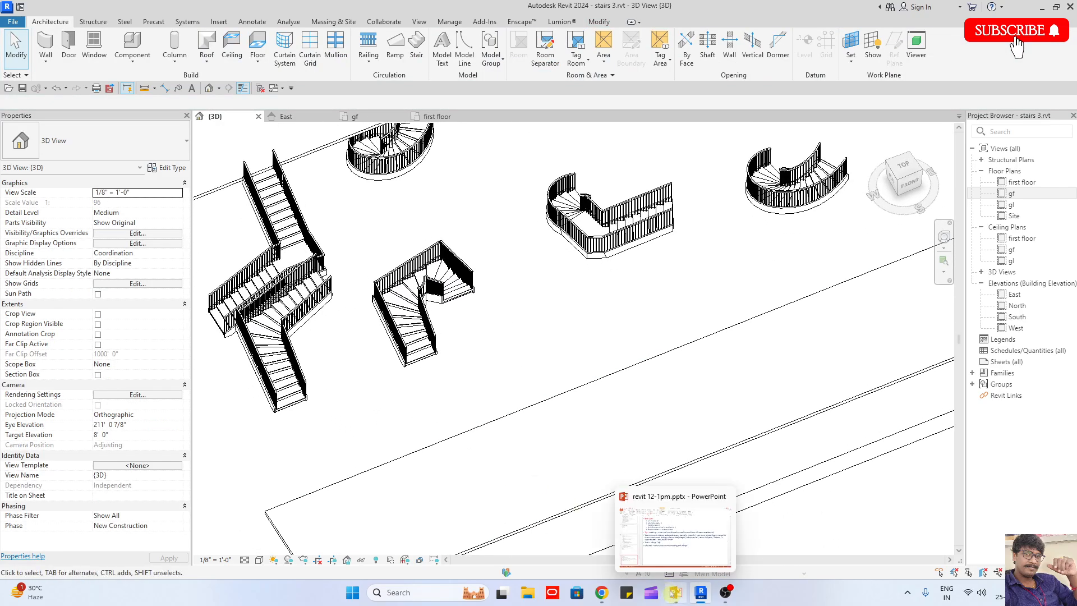
pyautogui.click(667, 522)
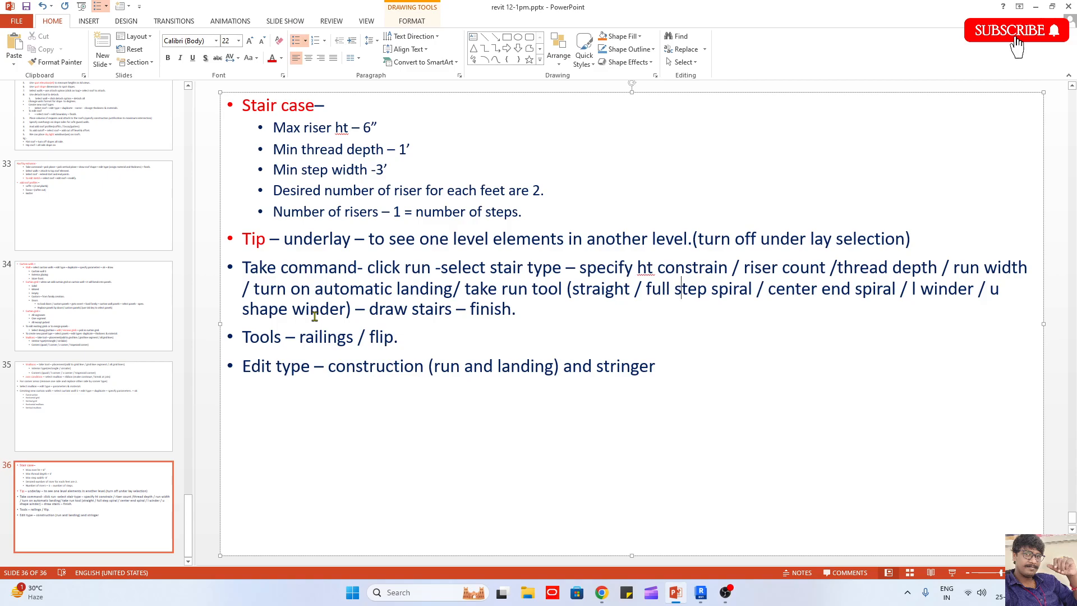
pyautogui.click(1037, 8)
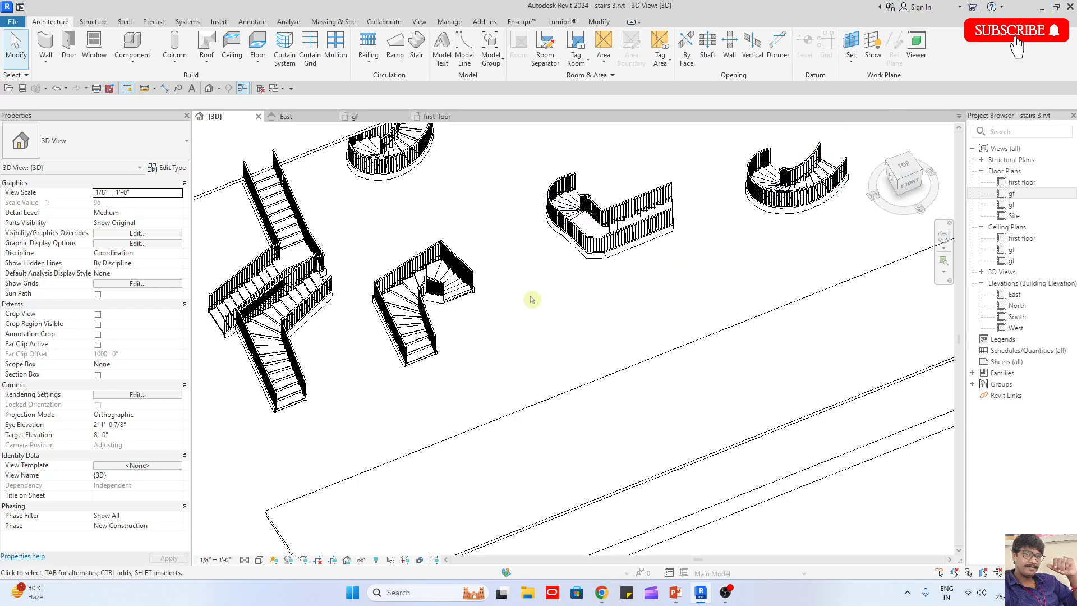
# Delete the L-shape winder and U-shape winder stairs from the 3D model
pyautogui.scroll(-3, 498, 303)
pyautogui.keyDown('shift'); pyautogui.moveTo(561, 317); pyautogui.dragTo(639, 351, button='middle'); pyautogui.keyUp('shift')
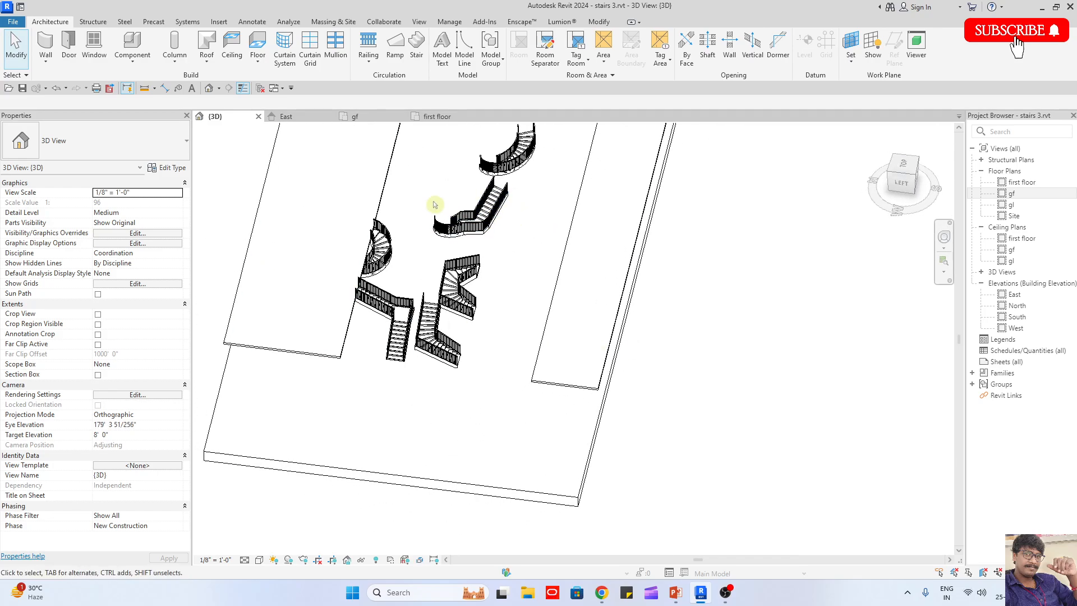
pyautogui.scroll(5, 415, 199)
pyautogui.scroll(2, 483, 388)
pyautogui.scroll(-2, 483, 388)
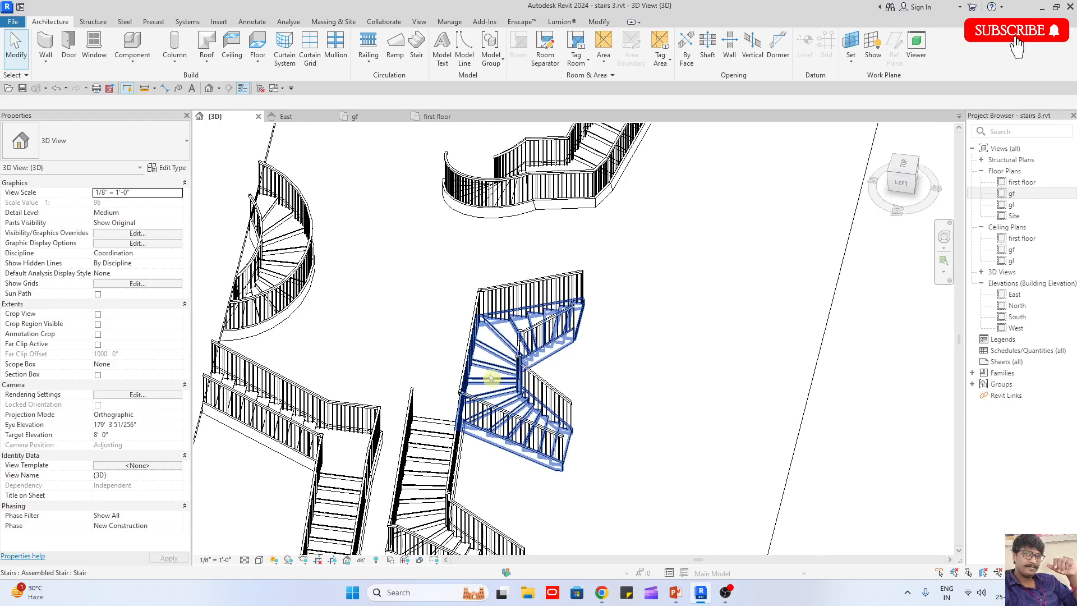
pyautogui.click(419, 474)
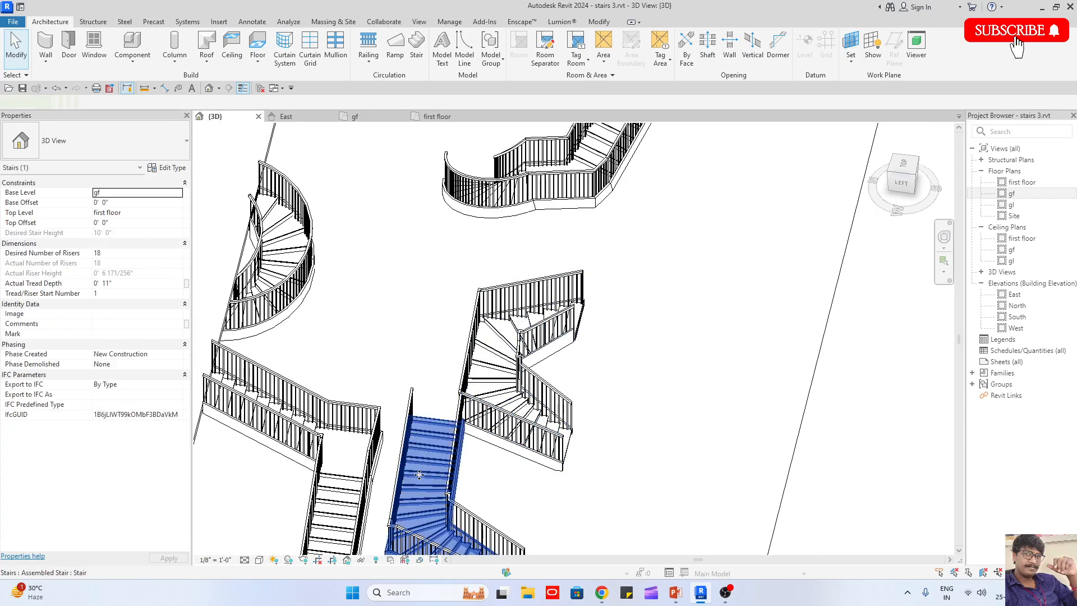
pyautogui.keyDown('ctrl'); pyautogui.click(491, 374); pyautogui.keyUp('ctrl')
pyautogui.scroll(-2, 490, 376)
pyautogui.press('Delete')
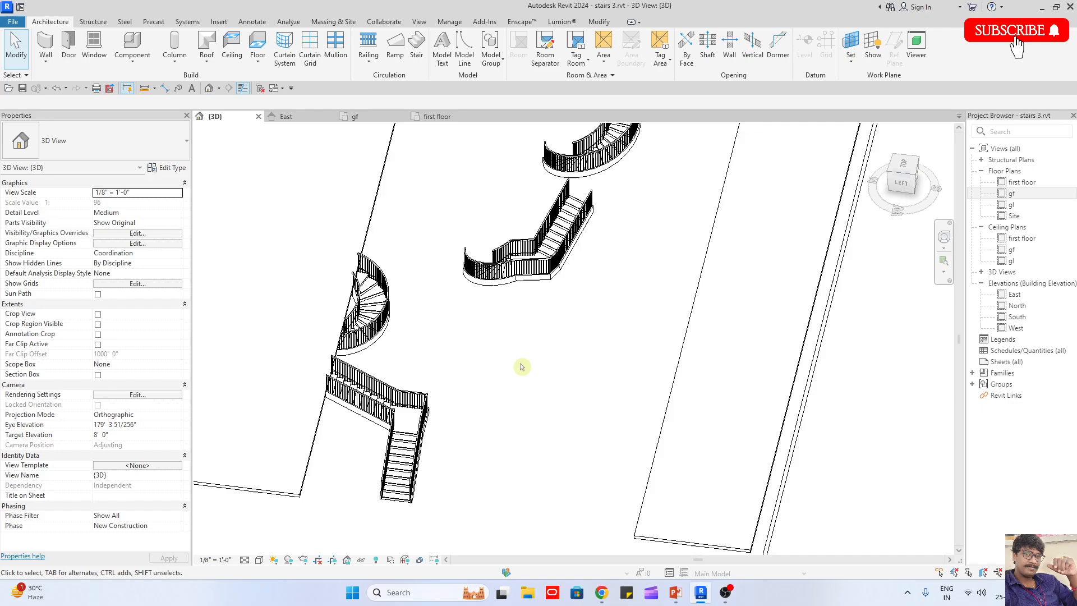
# Delete both center-ends spiral stairs and the full spiral stair, keeping only the L-shaped stair with the landing
pyautogui.click(556, 235)
pyautogui.press('Delete')
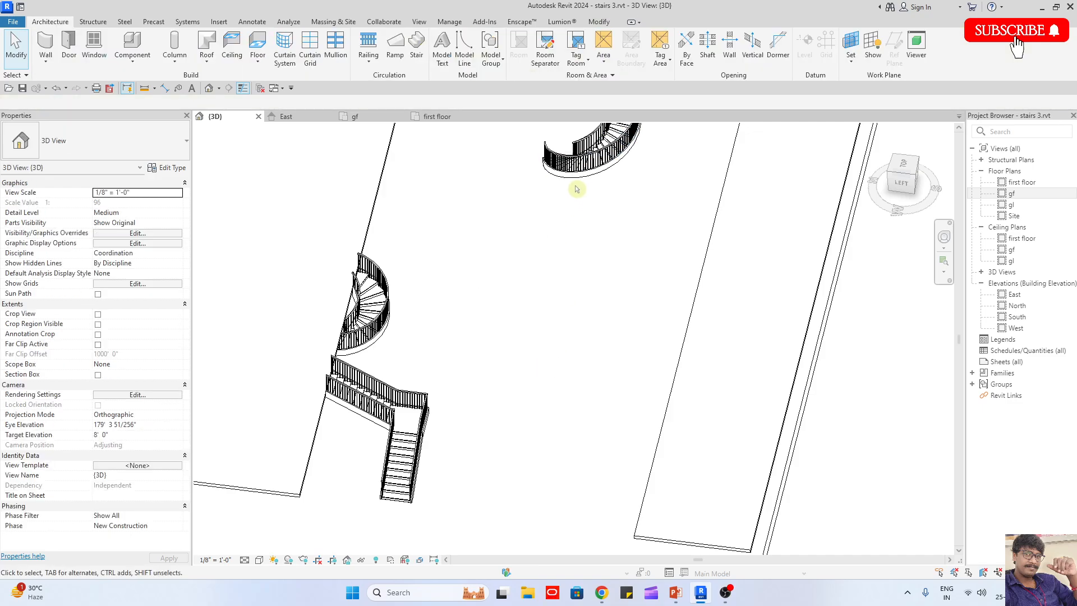
pyautogui.moveTo(577, 189); pyautogui.dragTo(548, 321, button='middle')
pyautogui.scroll(1, 580, 256)
pyautogui.click(599, 240)
pyautogui.press('Delete')
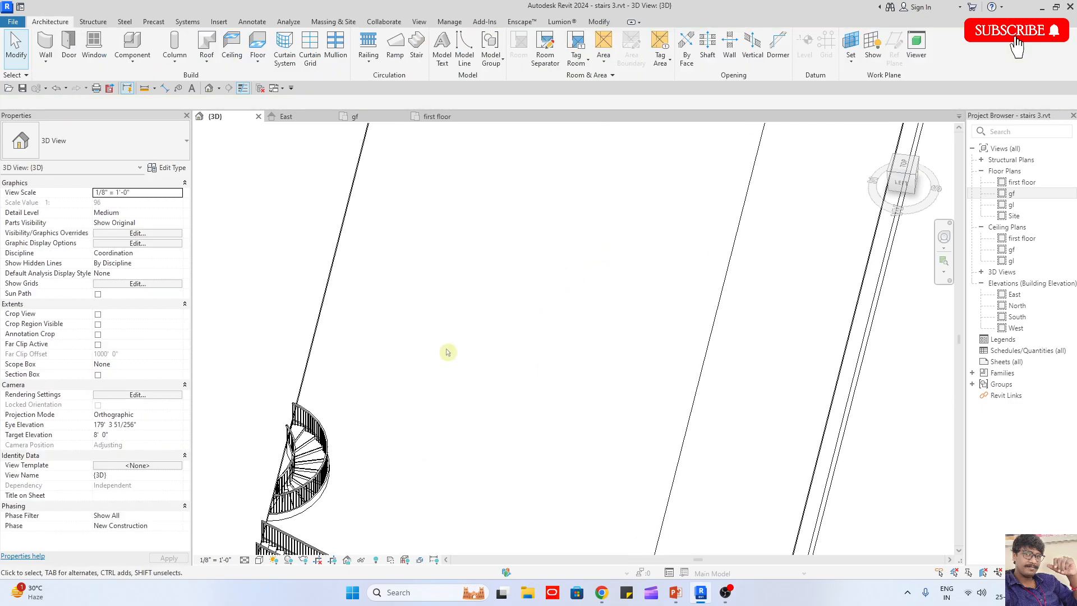
pyautogui.click(308, 470)
pyautogui.press('Delete')
# Examine the remaining L-shaped stair in 3D, viewing its runs, landing and railings from several directions
pyautogui.scroll(-2, 396, 348)
pyautogui.scroll(3, 375, 508)
pyautogui.click(361, 519)
pyautogui.scroll(-1, 377, 373)
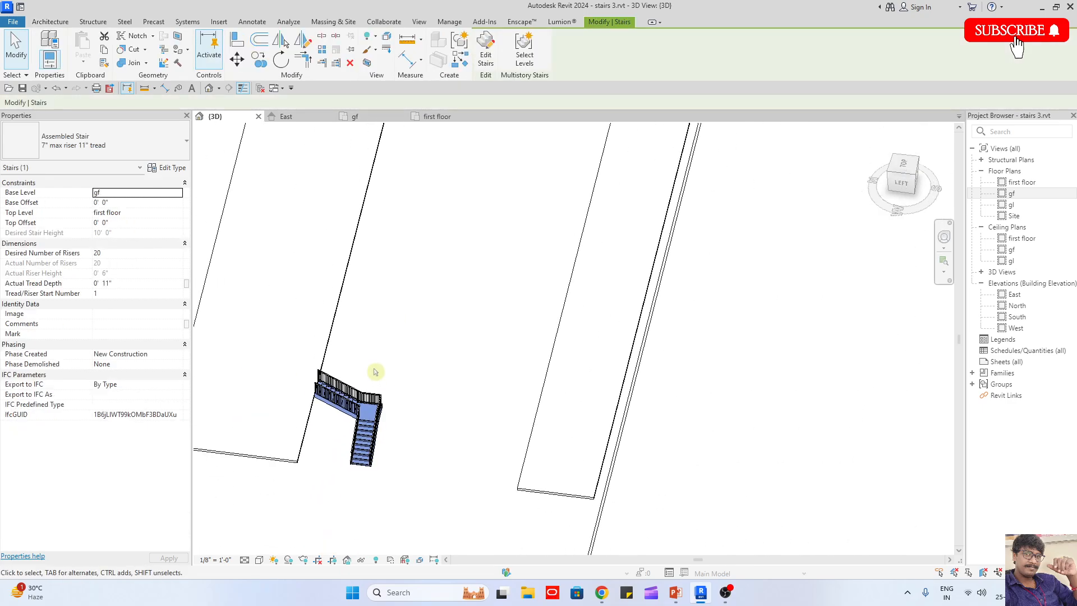
pyautogui.scroll(3, 368, 481)
pyautogui.scroll(1, 368, 482)
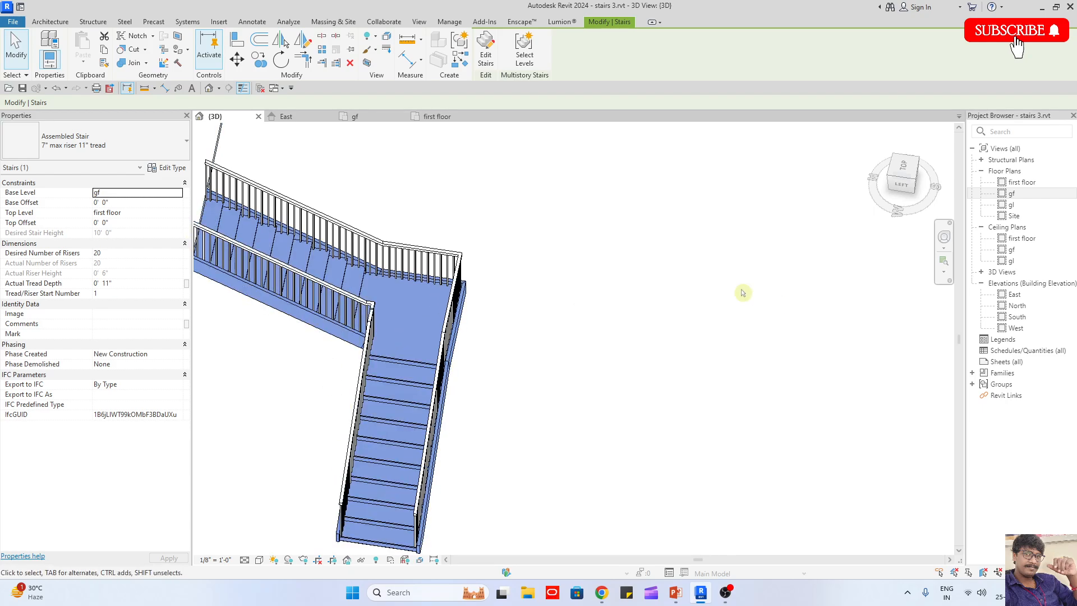
pyautogui.scroll(-4, 742, 292)
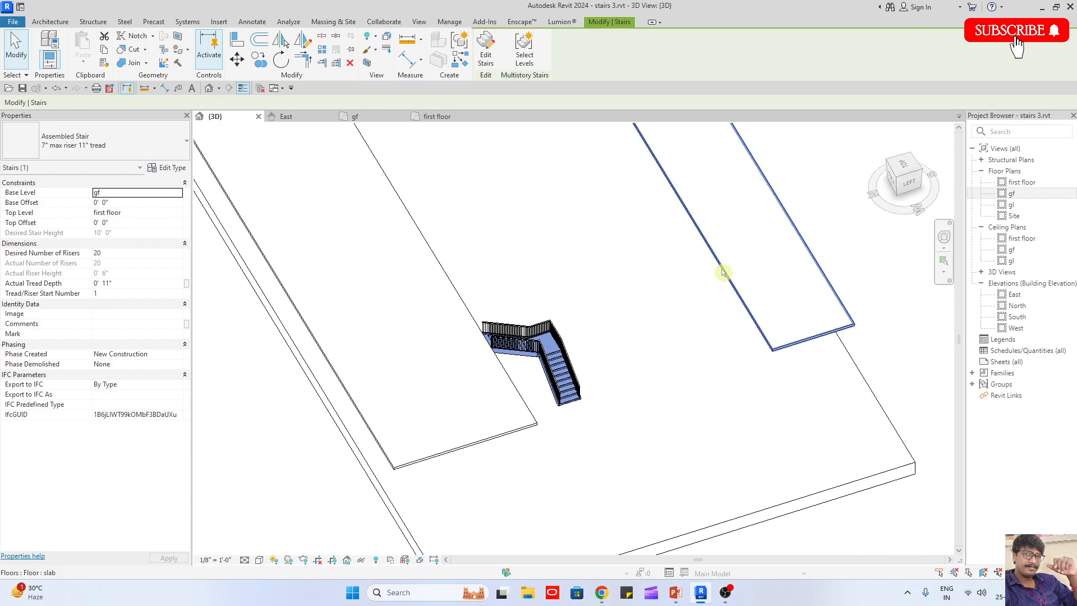
pyautogui.click(722, 273)
pyautogui.click(663, 351)
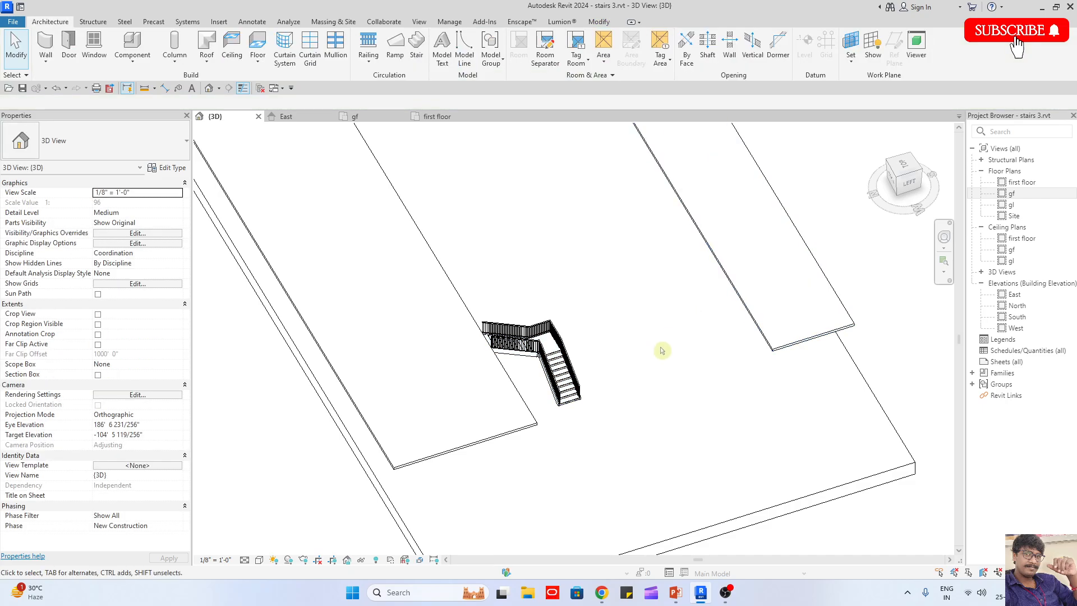
pyautogui.keyDown('shift'); pyautogui.moveTo(663, 351); pyautogui.dragTo(516, 370, button='middle'); pyautogui.keyUp('shift')
pyautogui.scroll(2, 621, 349)
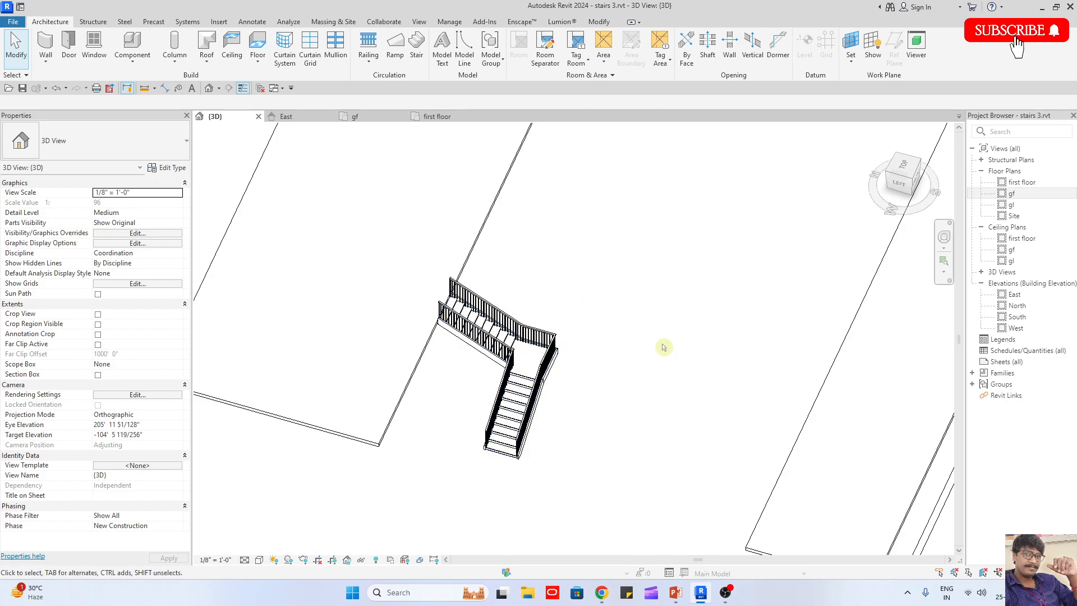
pyautogui.scroll(-1, 659, 347)
pyautogui.keyDown('shift'); pyautogui.moveTo(544, 367); pyautogui.dragTo(631, 381, button='middle'); pyautogui.keyUp('shift')
pyautogui.scroll(4, 544, 377)
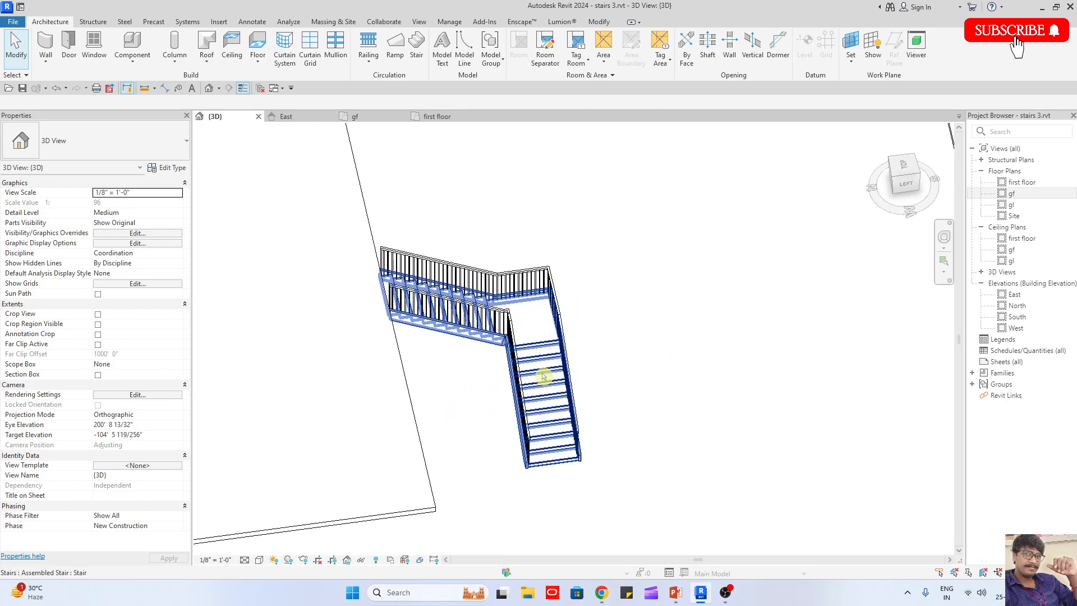
# Open the L-shaped stair for component editing and select its corner landing
pyautogui.doubleClick(544, 376)
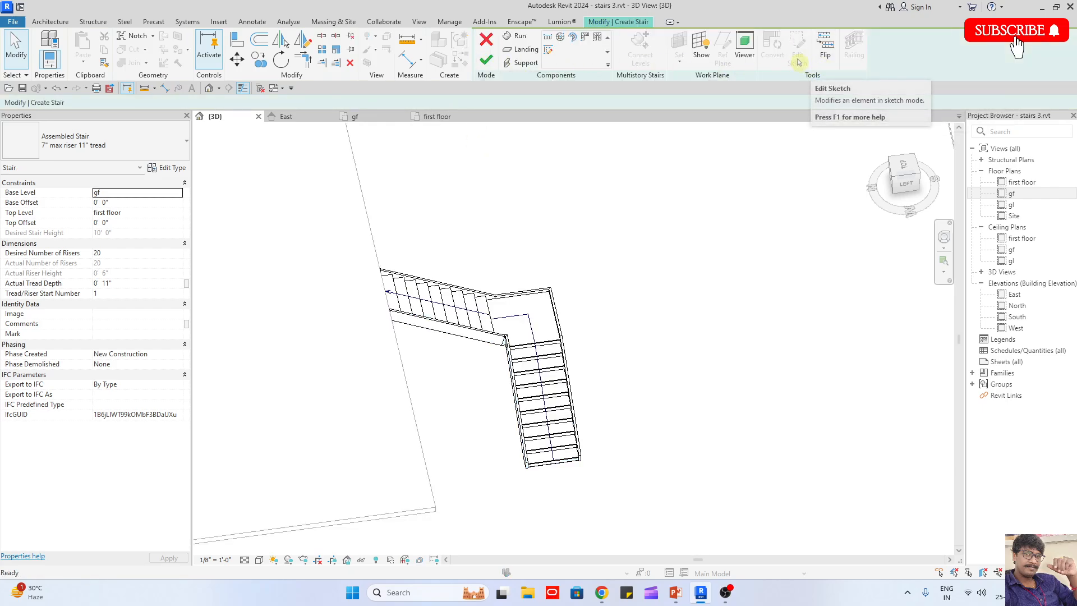
pyautogui.keyDown('shift'); pyautogui.moveTo(685, 284); pyautogui.dragTo(584, 372, button='middle'); pyautogui.keyUp('shift')
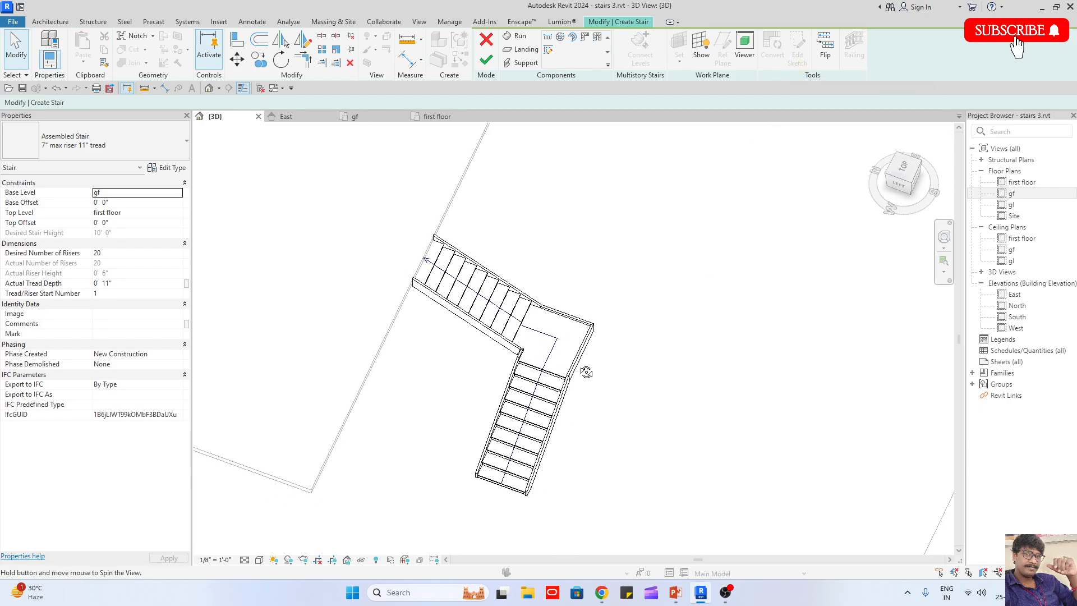
pyautogui.click(545, 335)
pyautogui.scroll(2, 546, 336)
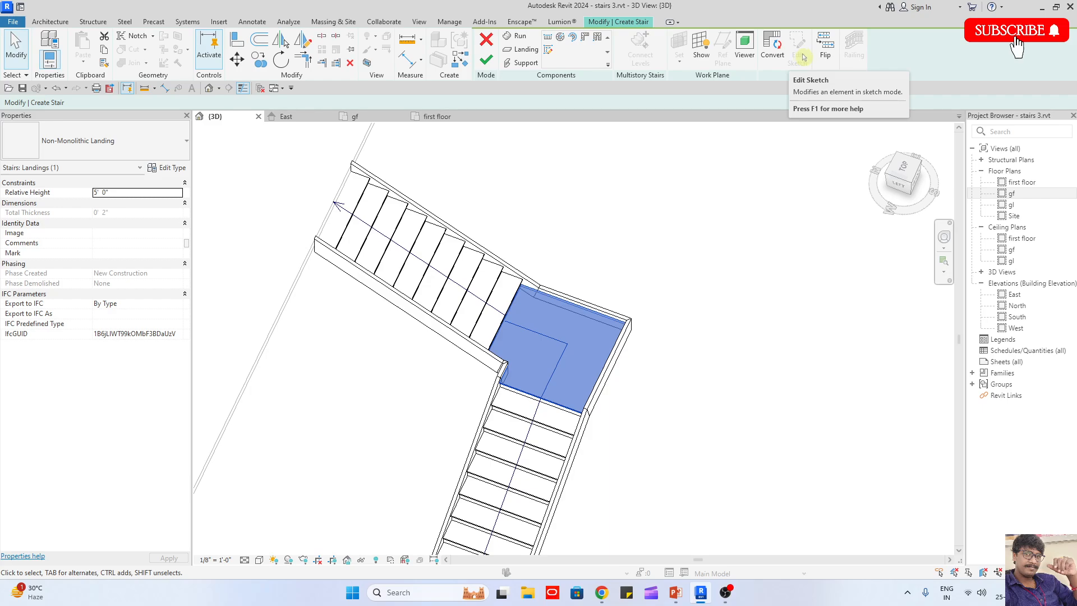
# Mirror a copy of the stair's upper run about the centre path of the lower run
pyautogui.scroll(-3, 717, 144)
pyautogui.click(589, 221)
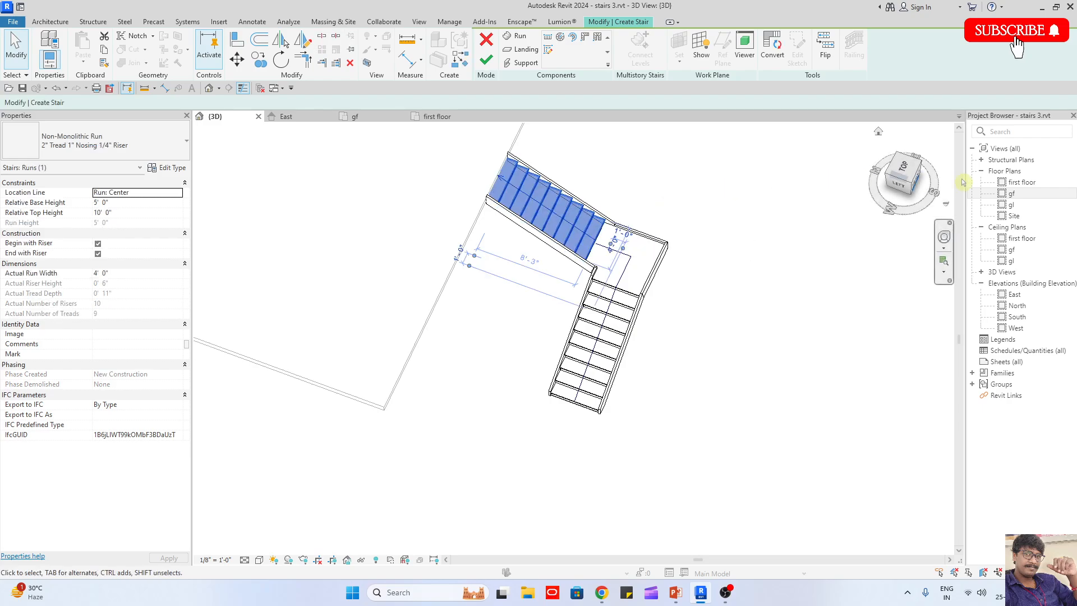
pyautogui.click(902, 169)
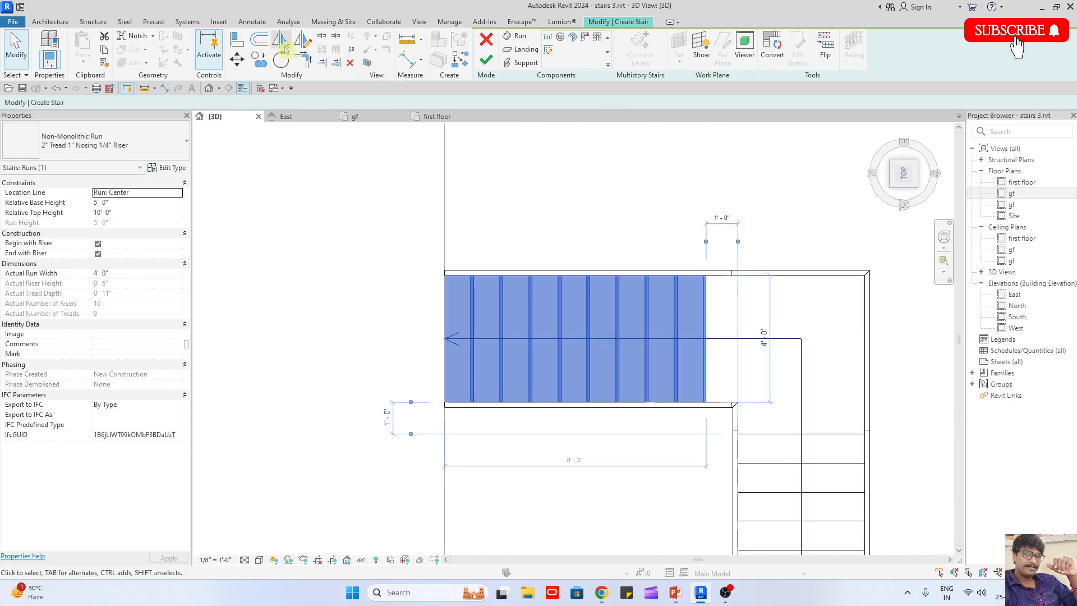
pyautogui.click(283, 44)
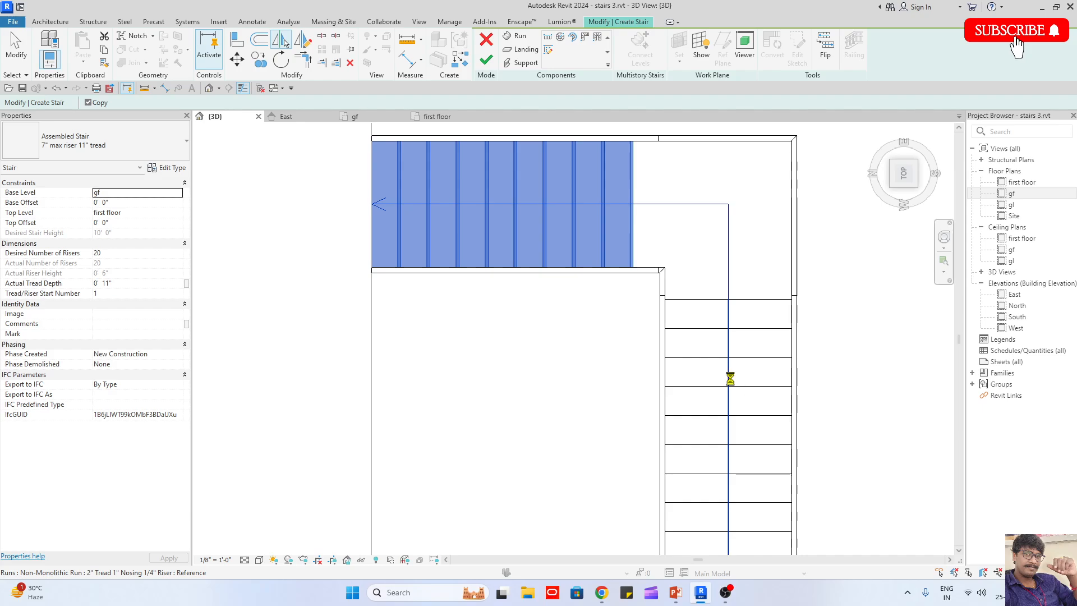
pyautogui.click(730, 378)
pyautogui.scroll(-4, 730, 378)
pyautogui.moveTo(730, 378); pyautogui.dragTo(634, 327, button='middle')
pyautogui.keyDown('shift'); pyautogui.moveTo(760, 339); pyautogui.dragTo(793, 166, button='middle'); pyautogui.keyUp('shift')
pyautogui.scroll(2, 719, 187)
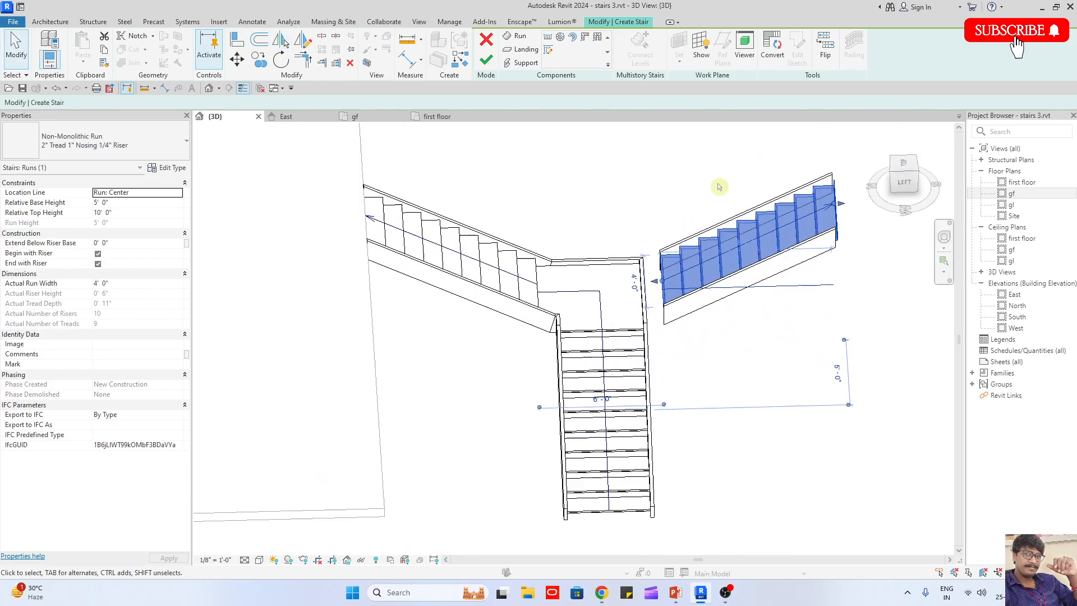
pyautogui.scroll(1, 693, 188)
# Convert the corner landing to a sketch-based component and open its boundary sketch for editing
pyautogui.click(657, 247)
pyautogui.scroll(3, 655, 250)
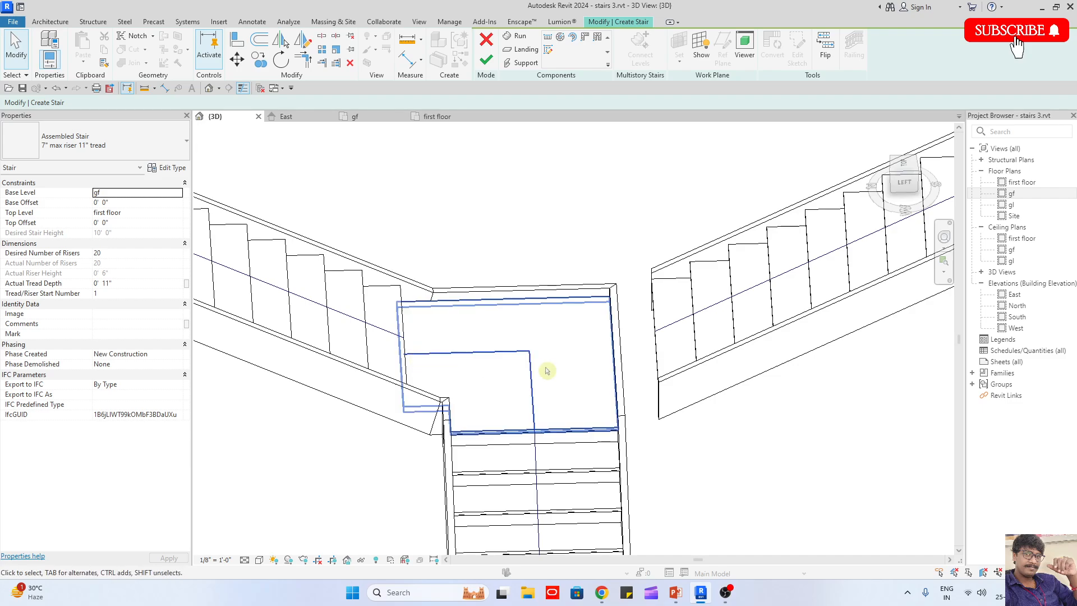
pyautogui.keyDown('shift'); pyautogui.moveTo(674, 342); pyautogui.dragTo(561, 332, button='middle'); pyautogui.keyUp('shift')
pyautogui.click(539, 315)
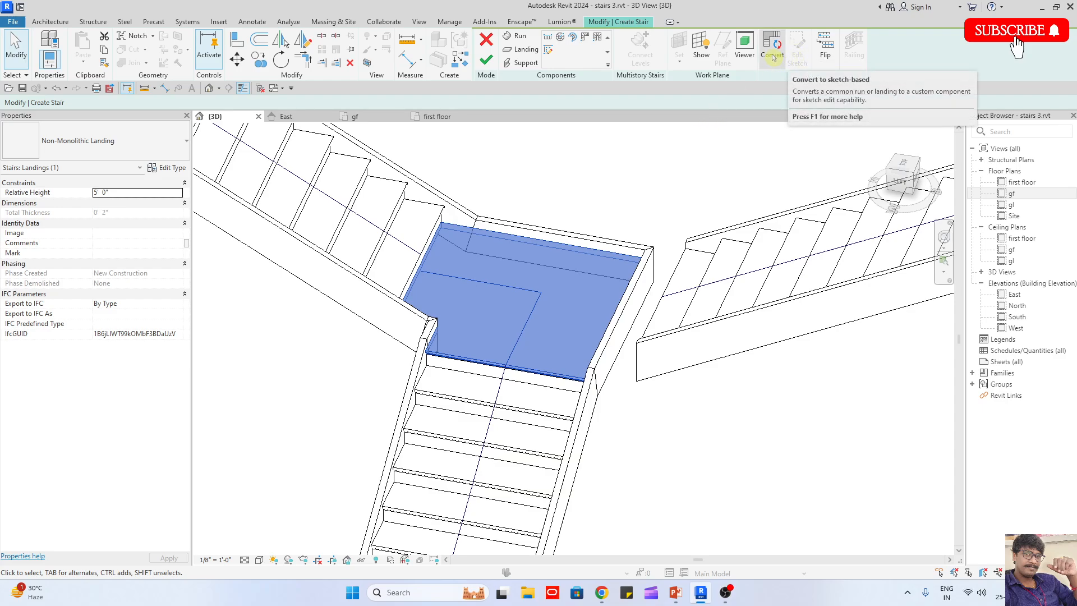
pyautogui.click(773, 56)
pyautogui.press('Return')
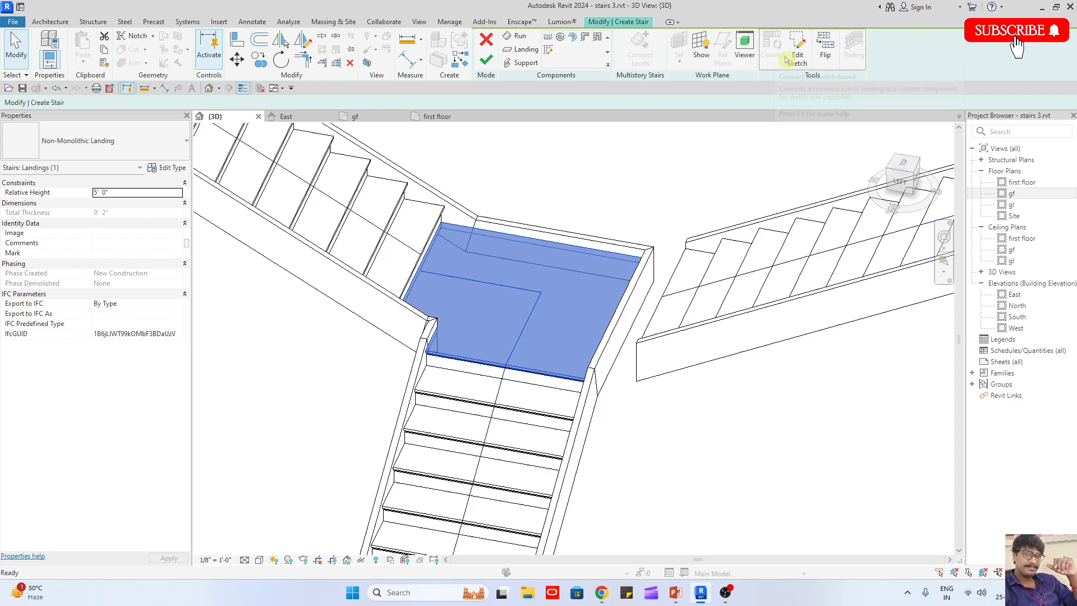
pyautogui.click(797, 56)
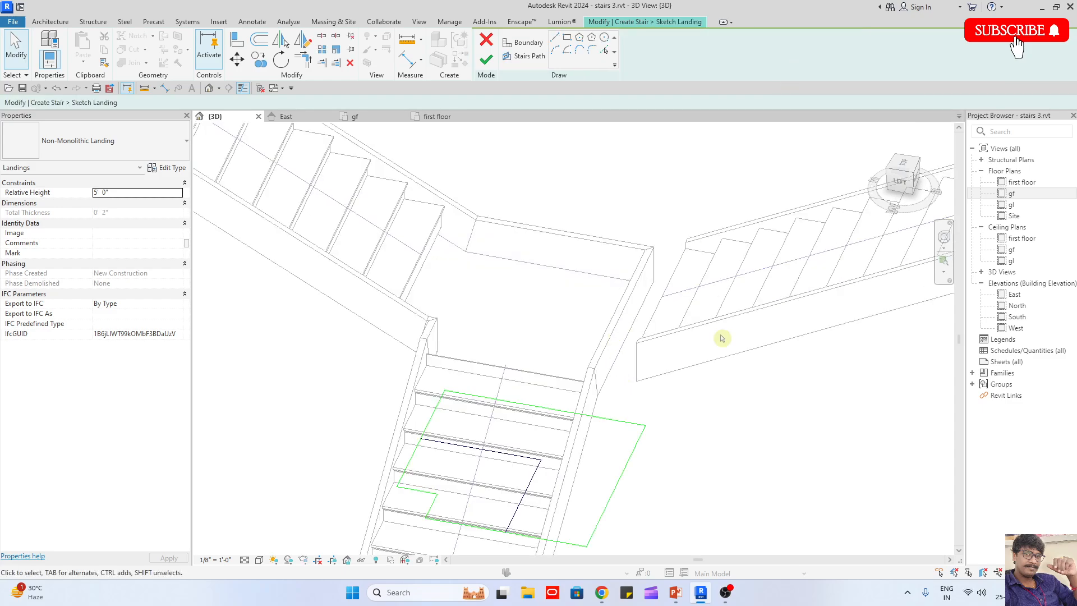
# Mirror the two 1' notch lines of the landing boundary about the lower run's centre path
pyautogui.click(903, 166)
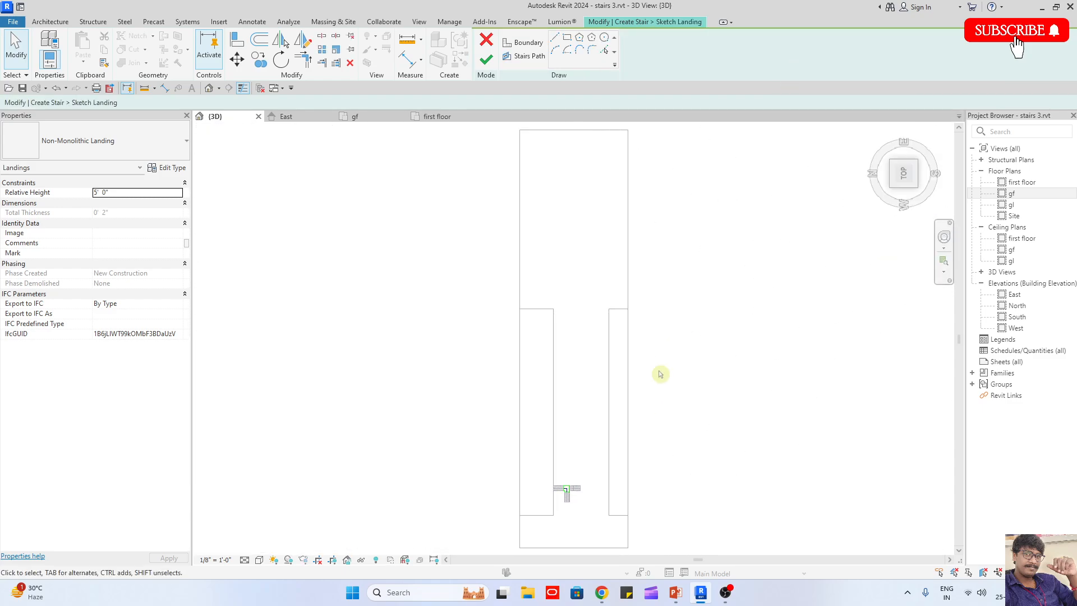
pyautogui.scroll(10, 567, 494)
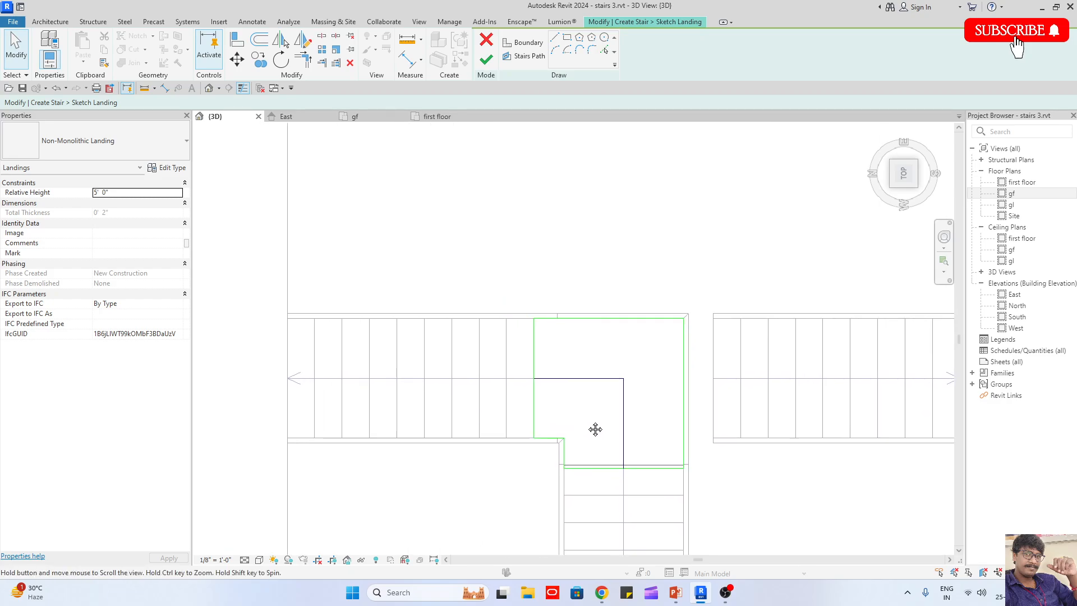
pyautogui.scroll(3, 595, 429)
pyautogui.moveTo(591, 439); pyautogui.dragTo(550, 339, button='middle')
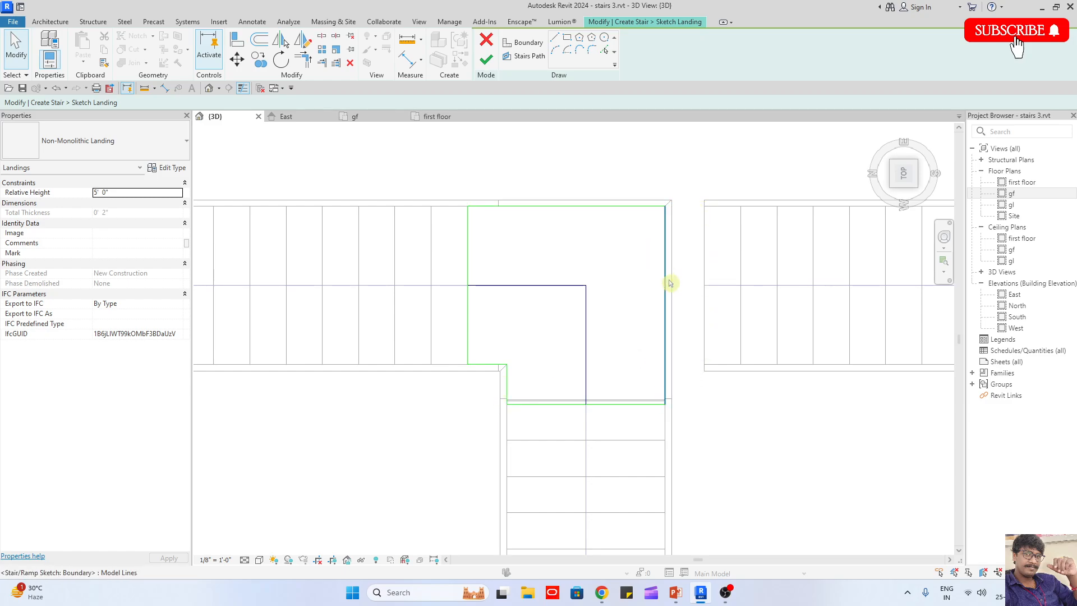
pyautogui.moveTo(520, 383); pyautogui.dragTo(495, 352)
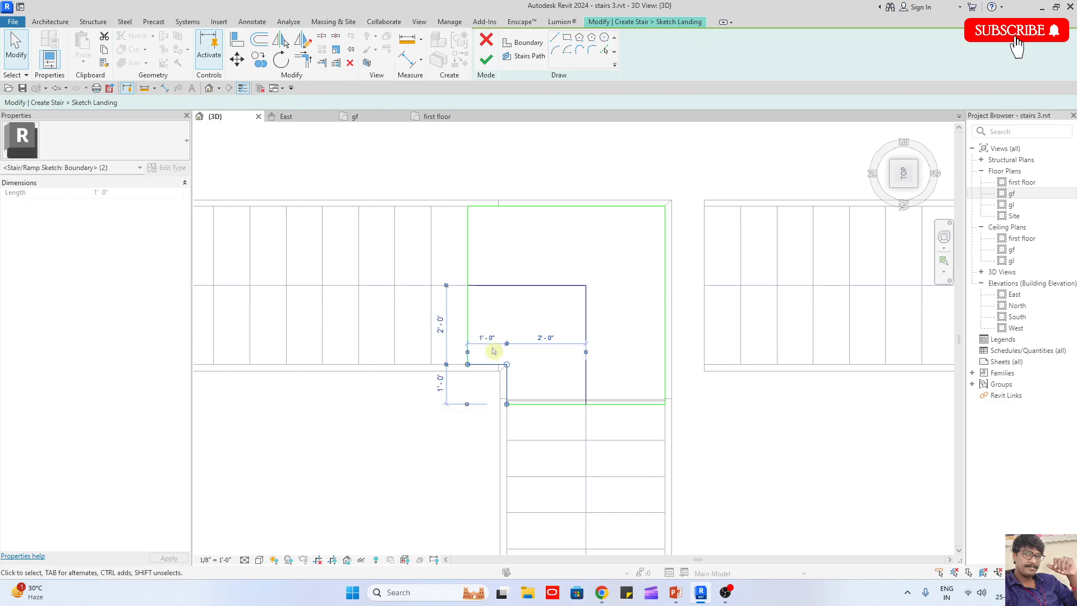
pyautogui.press('m')
pyautogui.press('m')
pyautogui.click(585, 368)
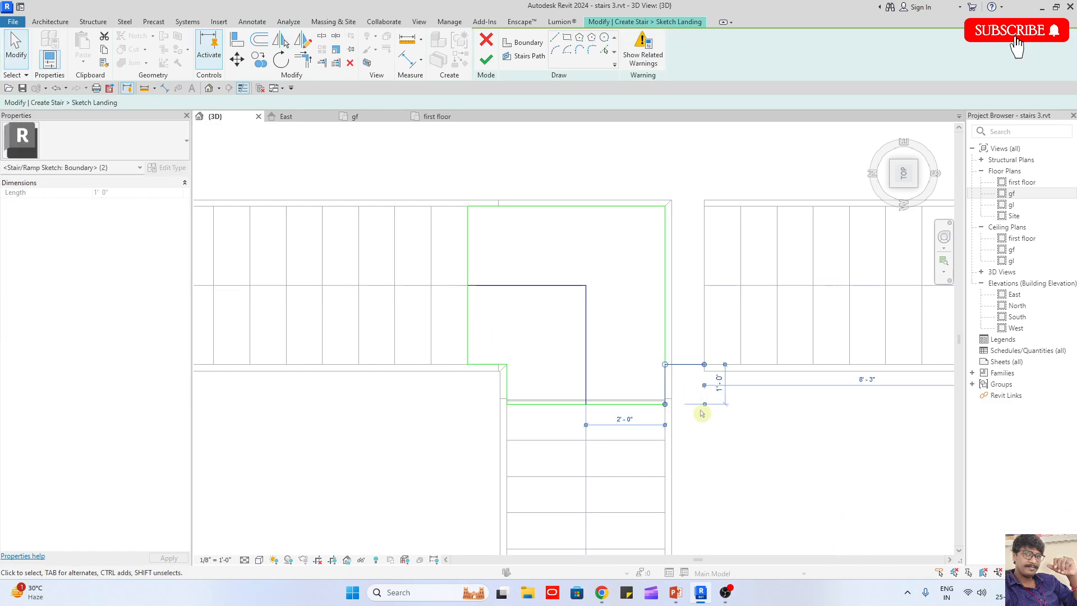
# Delete the overlapping mirrored segment and trim the landing's outer side edge to the new notch line
pyautogui.moveTo(644, 343); pyautogui.dragTo(682, 432)
pyautogui.press('Delete')
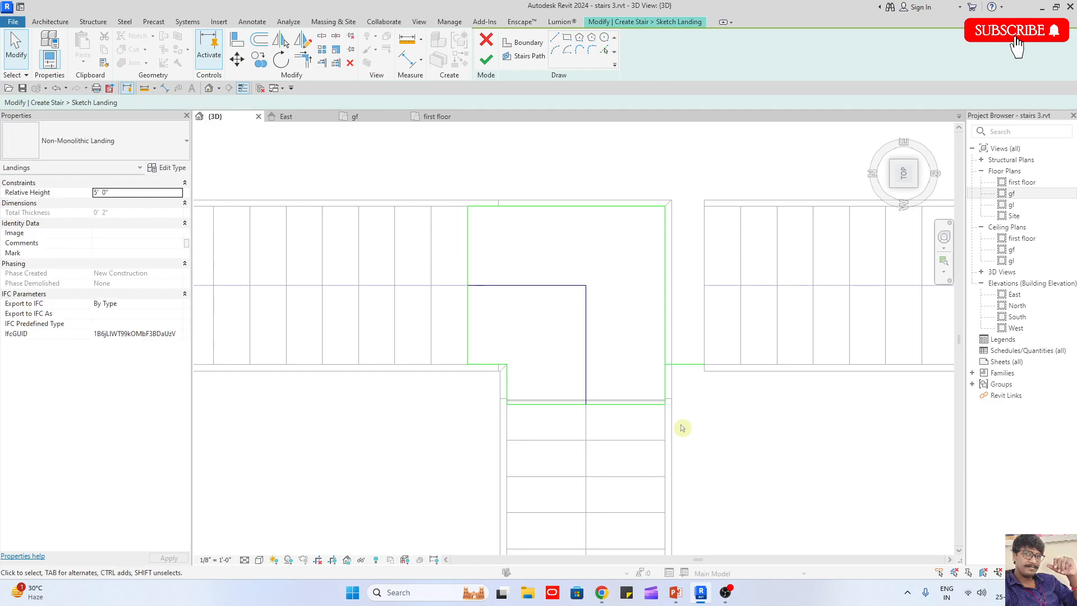
pyautogui.press('t')
pyautogui.press('r')
pyautogui.click(665, 385)
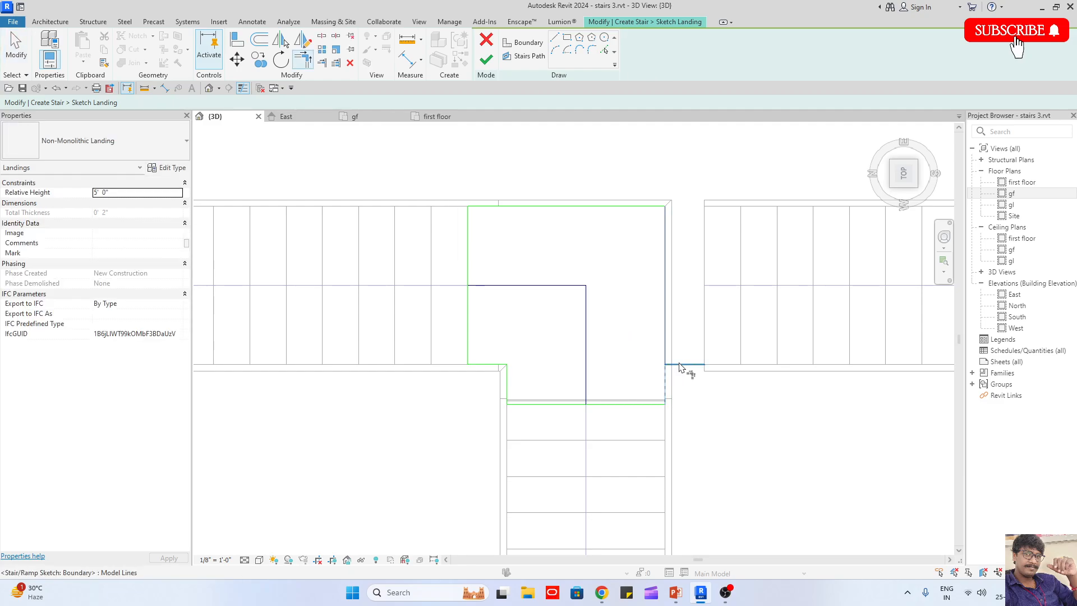
pyautogui.click(679, 365)
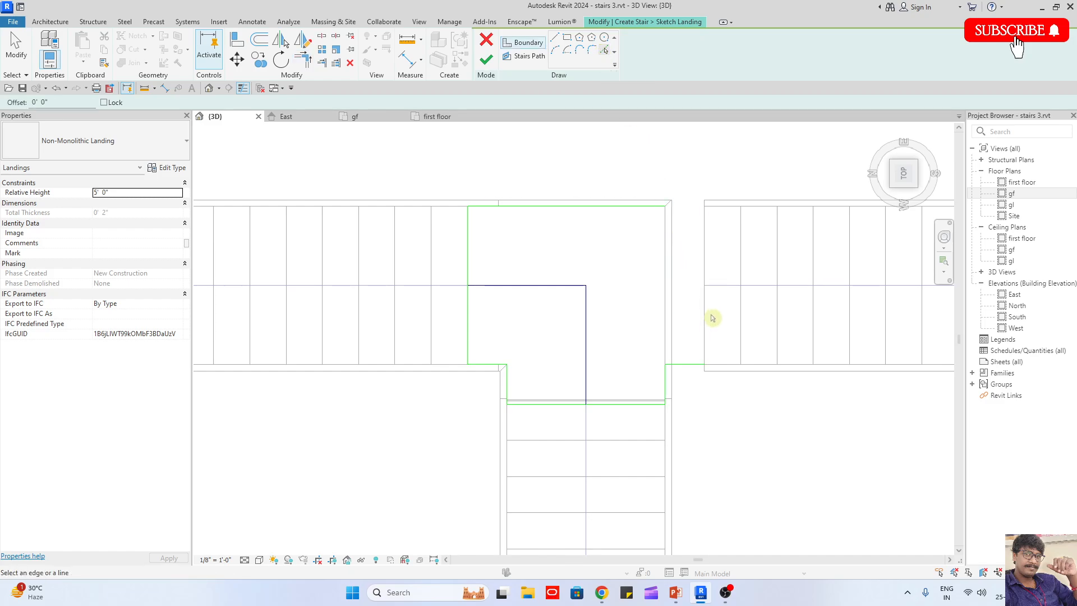
# Add a boundary line along the mirrored run's first riser and join it to the landing's back edge
pyautogui.press('Escape')
pyautogui.press('t')
pyautogui.press('r')
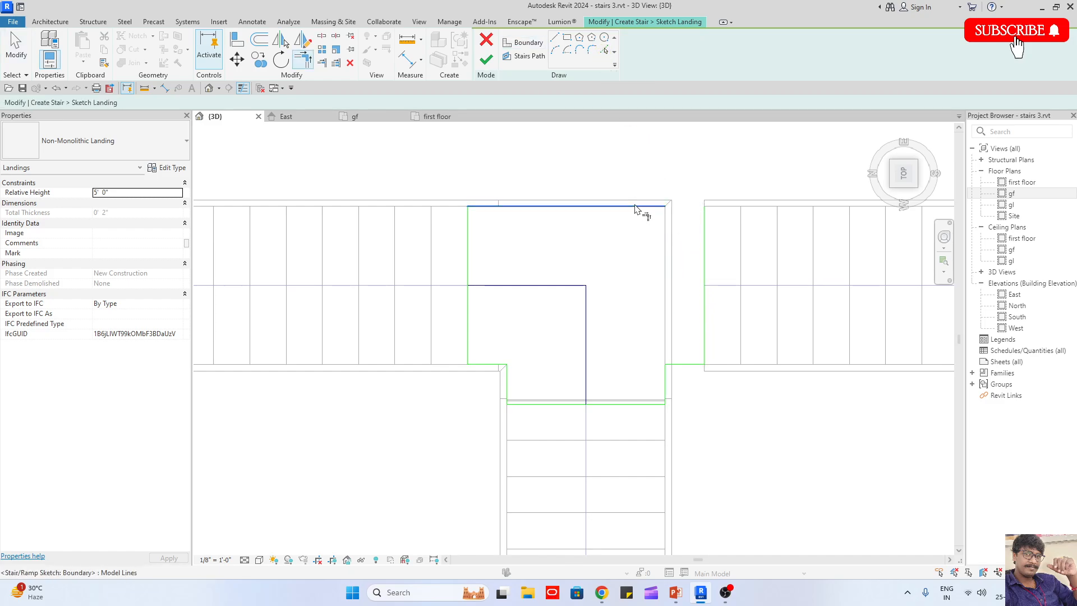
pyautogui.click(638, 207)
pyautogui.click(704, 229)
pyautogui.press('Escape')
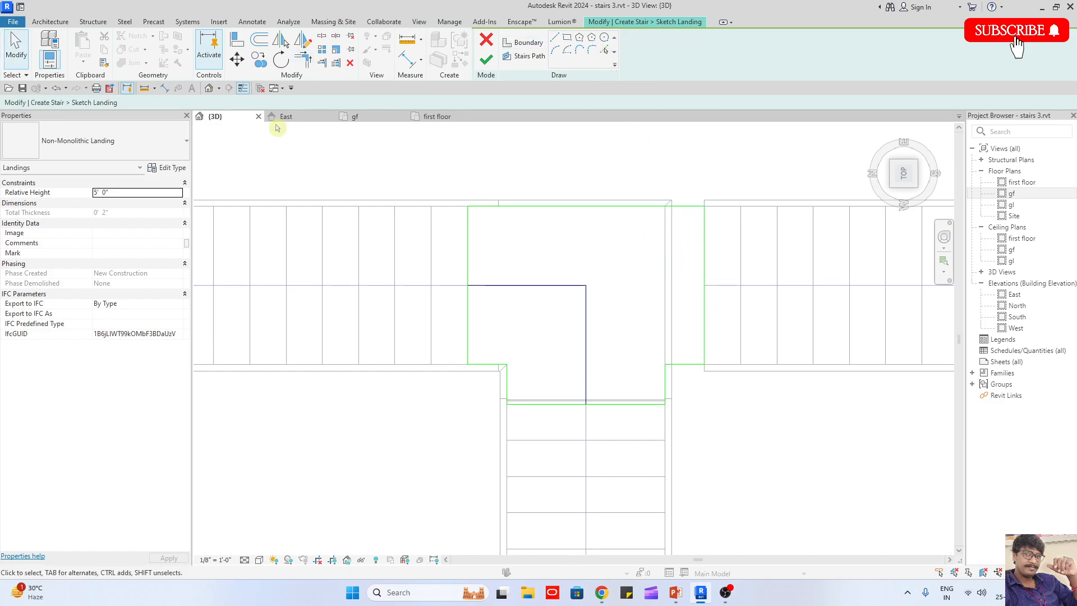
# Check the connected landing boundary, finish the landing sketch and the stair edit, and view the resulting two-way stair in 3D
pyautogui.click(248, 89)
pyautogui.click(247, 90)
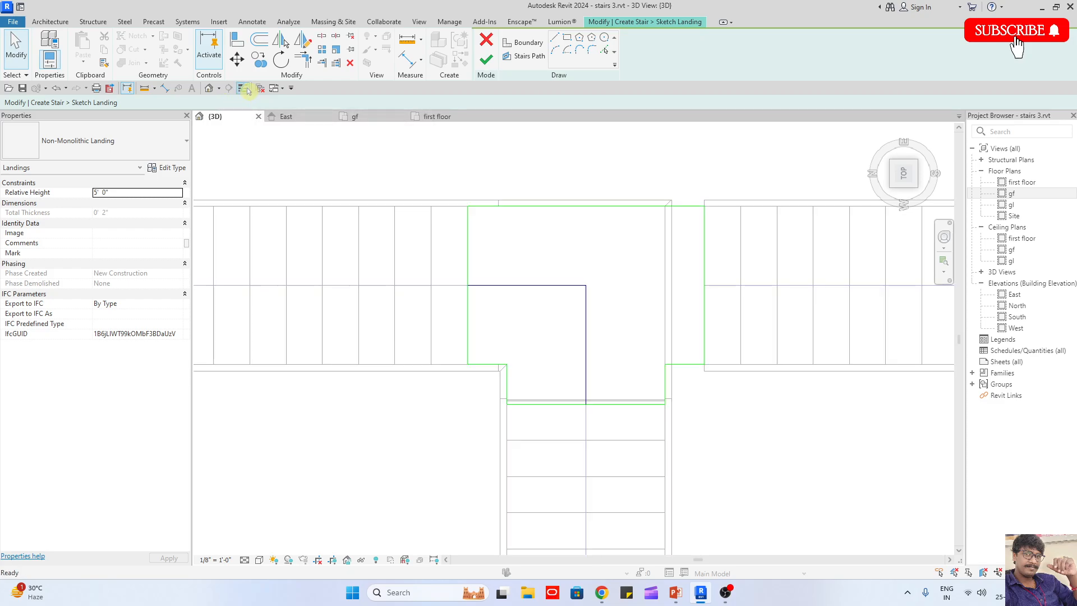
pyautogui.click(548, 408)
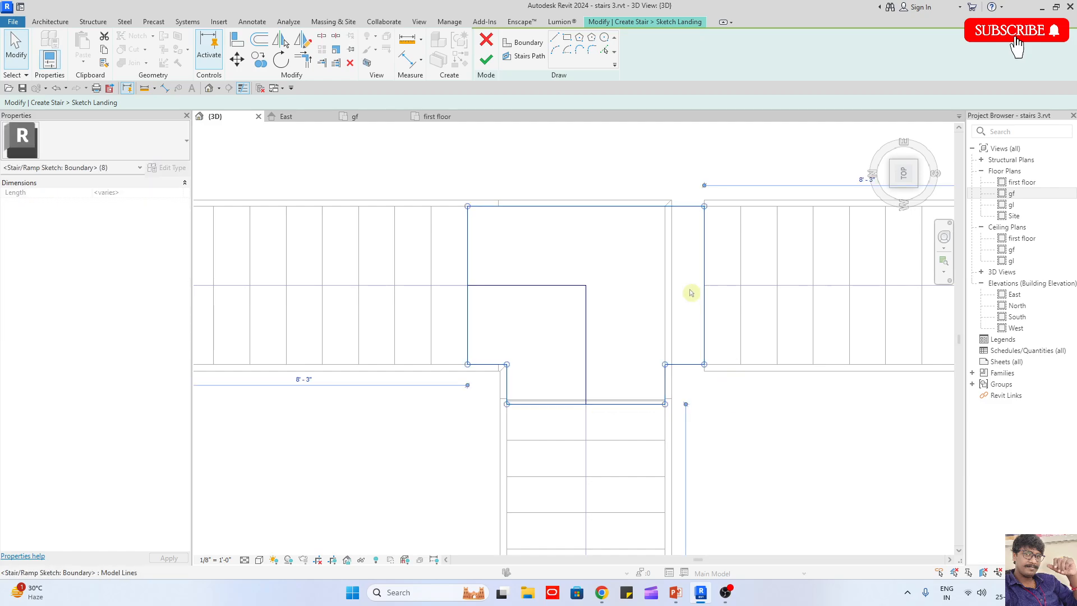
pyautogui.click(721, 471)
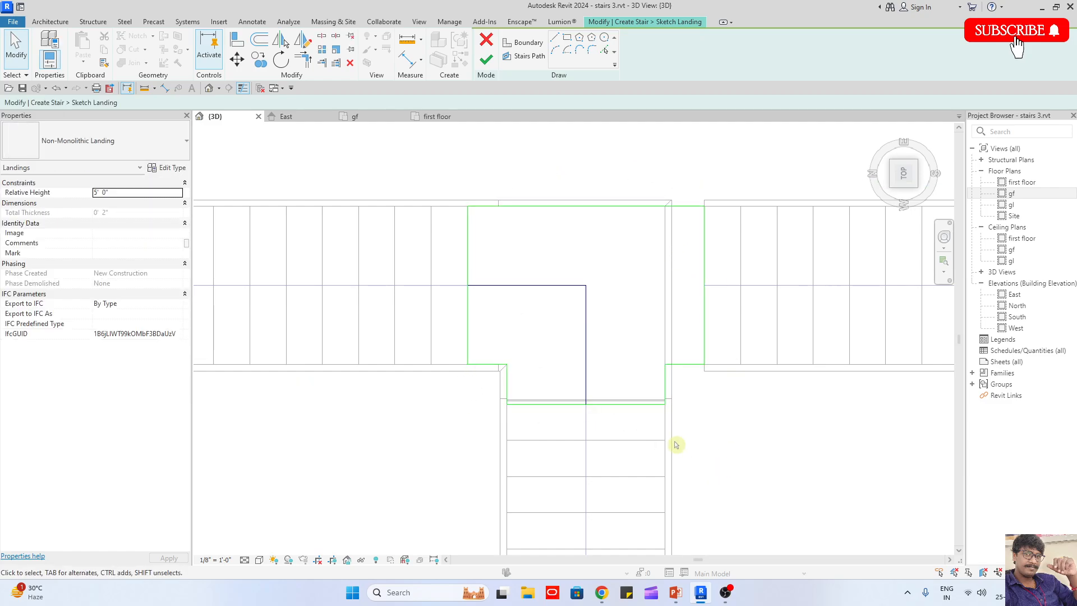
pyautogui.click(487, 60)
pyautogui.scroll(-2, 548, 250)
pyautogui.keyDown('shift'); pyautogui.moveTo(552, 292); pyautogui.dragTo(578, 174, button='middle'); pyautogui.keyUp('shift')
pyautogui.click(534, 128)
pyautogui.click(483, 60)
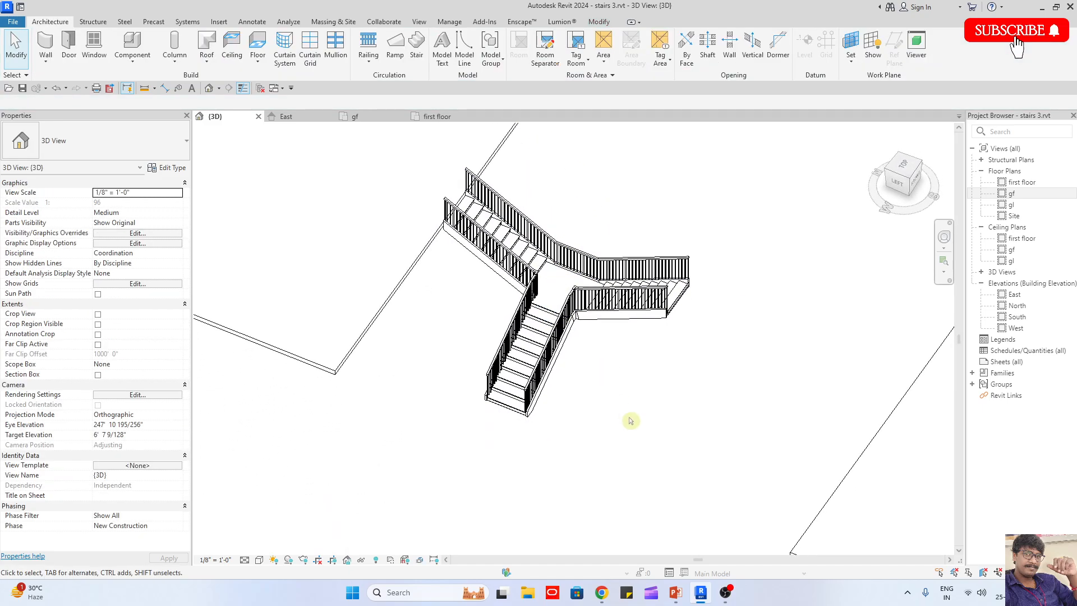
pyautogui.keyDown('shift'); pyautogui.moveTo(627, 423); pyautogui.dragTo(557, 183, button='middle'); pyautogui.keyUp('shift')
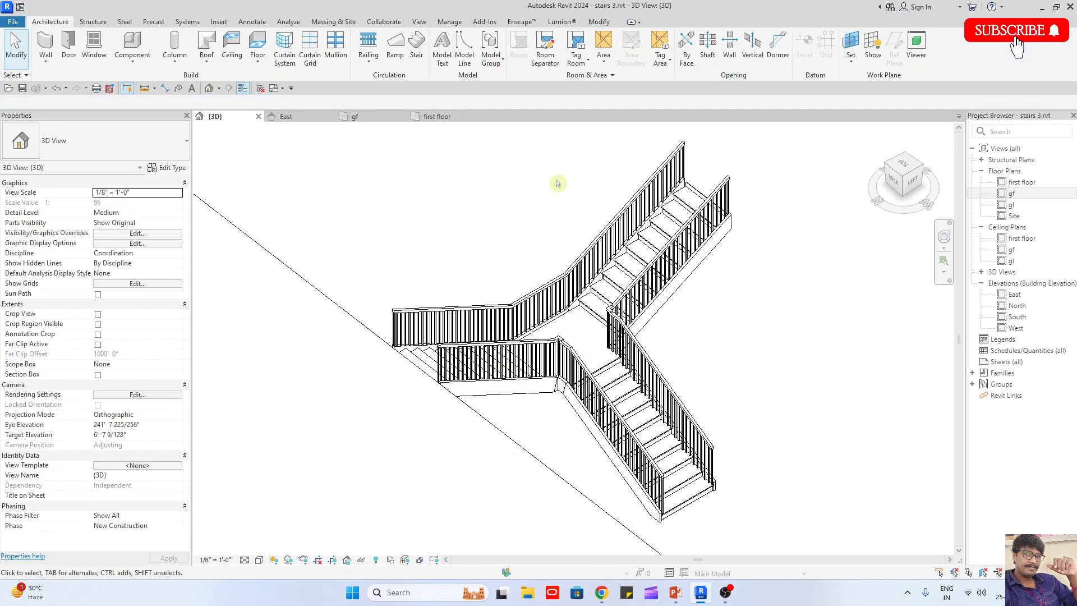
# Reopen the stair's landing sketch, and undo the landing extension and the mirrored run back to the original L-shaped stair
pyautogui.doubleClick(568, 250)
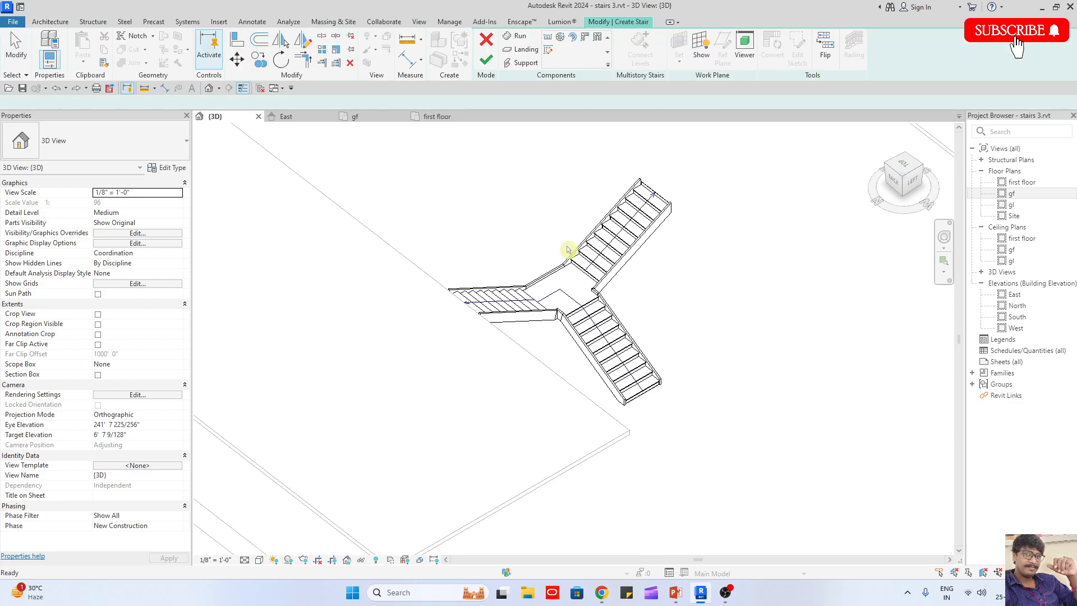
pyautogui.scroll(3, 569, 250)
pyautogui.doubleClick(568, 250)
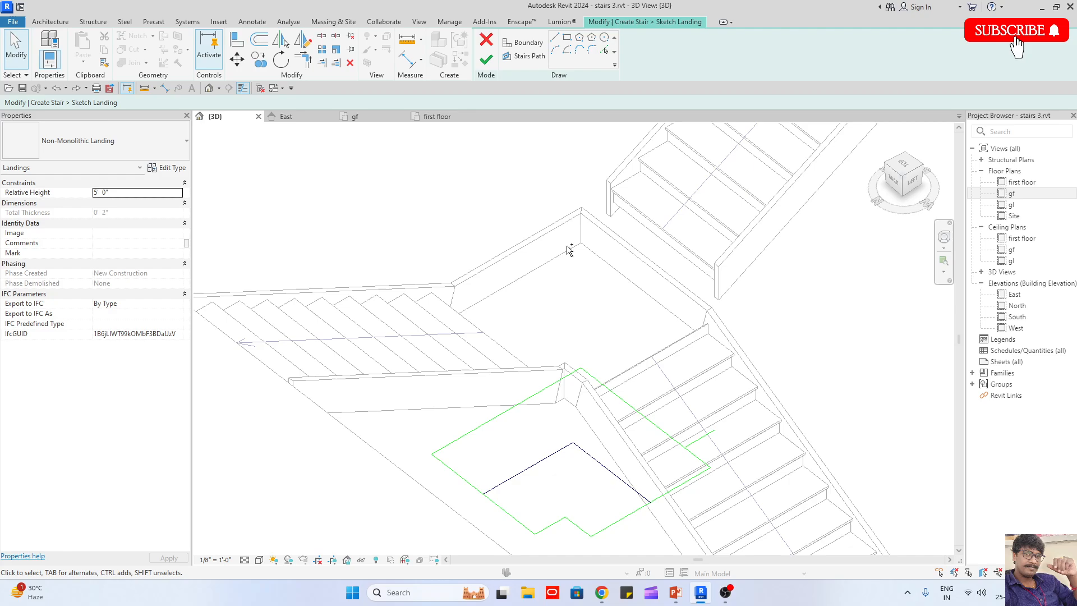
pyautogui.hotkey('ctrl', 'z')
pyautogui.hotkey('ctrl', 'z')
pyautogui.hotkey('ctrl', 'z')
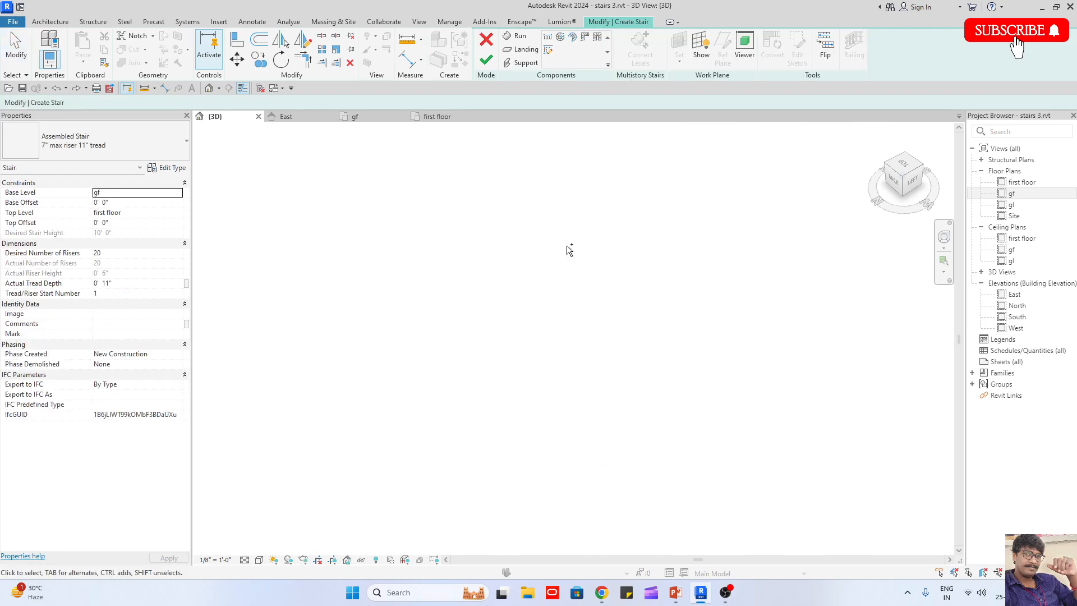
pyautogui.hotkey('ctrl', 'z')
# View the L-shaped stair from the top and open it for editing
pyautogui.click(910, 173)
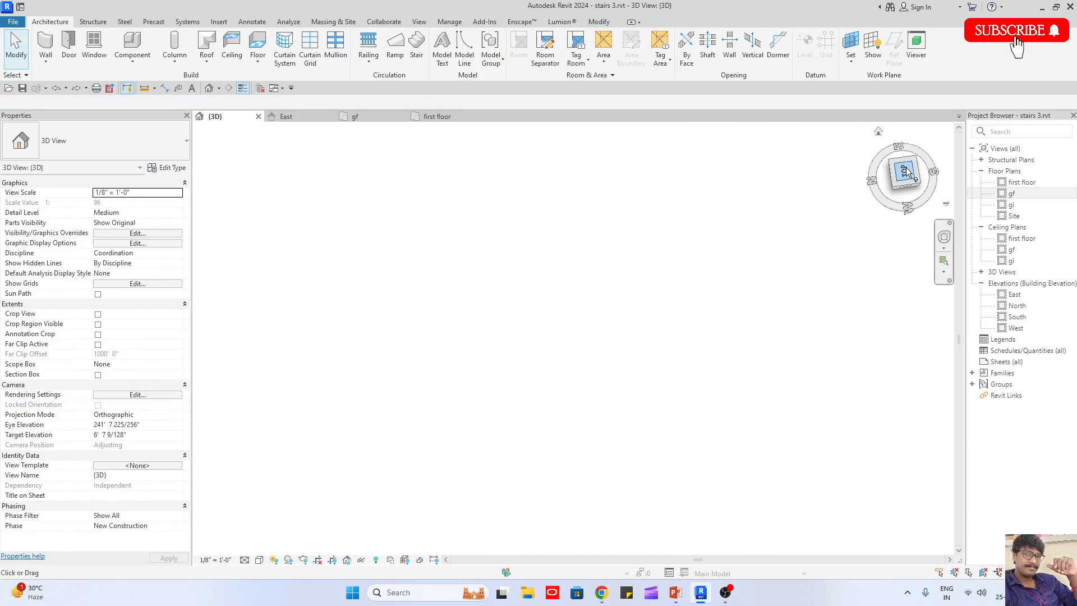
pyautogui.scroll(6, 583, 510)
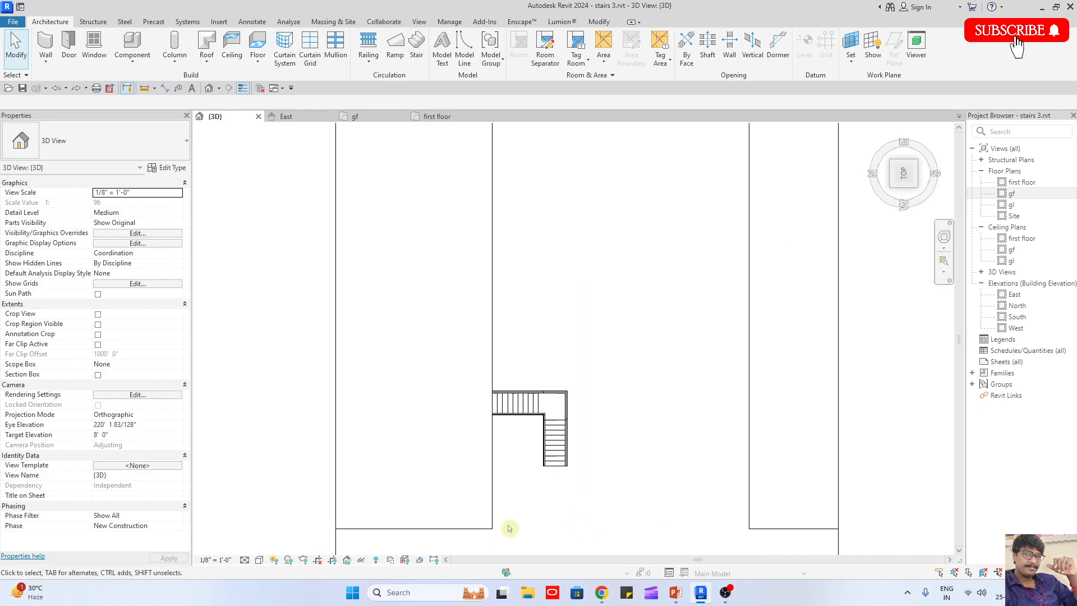
pyautogui.click(580, 406)
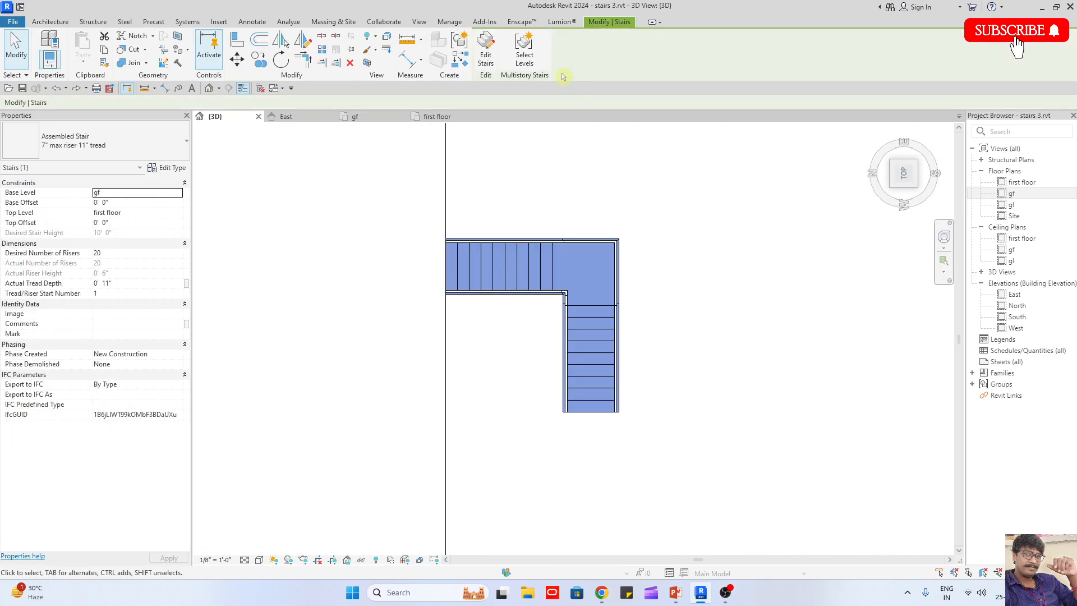
pyautogui.click(486, 47)
pyautogui.click(530, 291)
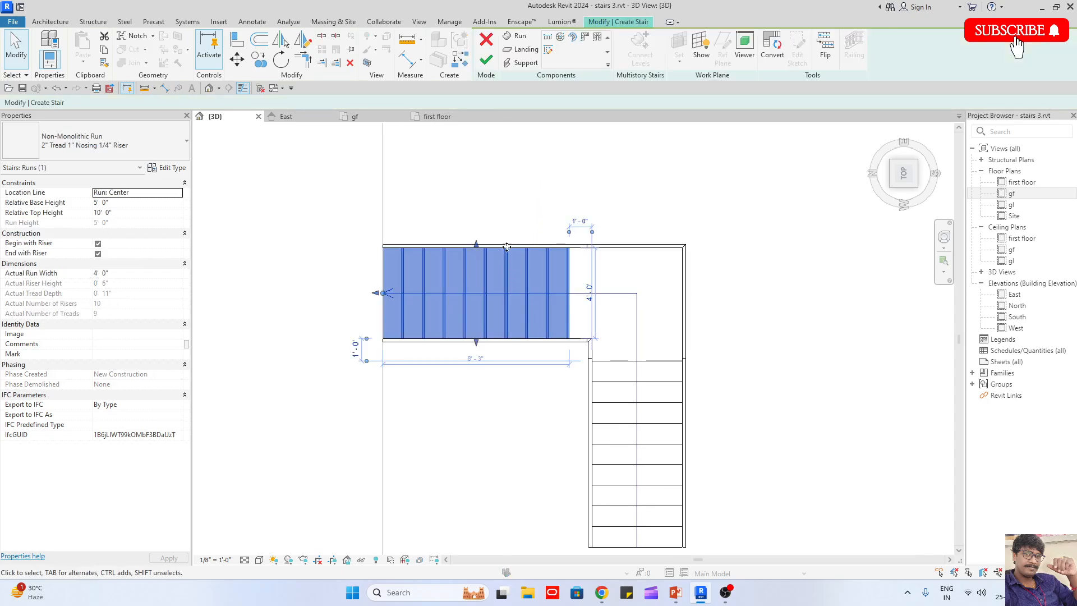
pyautogui.scroll(-2, 771, 312)
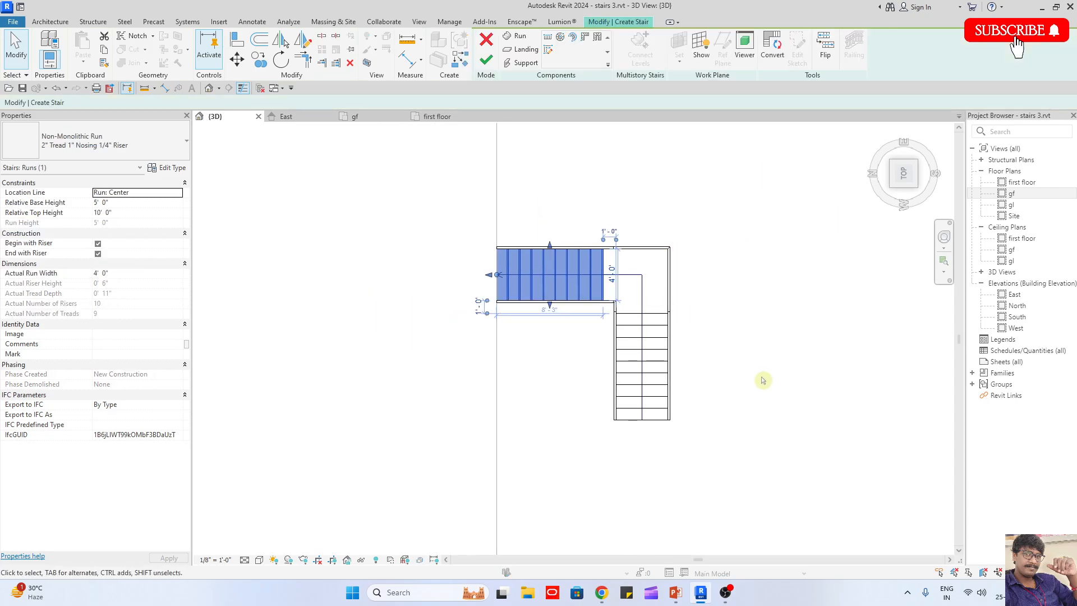
pyautogui.click(609, 184)
# Mirror the lower run across the upper run's centre line to the opposite side of the landing
pyautogui.keyDown('shift'); pyautogui.moveTo(749, 401); pyautogui.dragTo(638, 326, button='middle'); pyautogui.keyUp('shift')
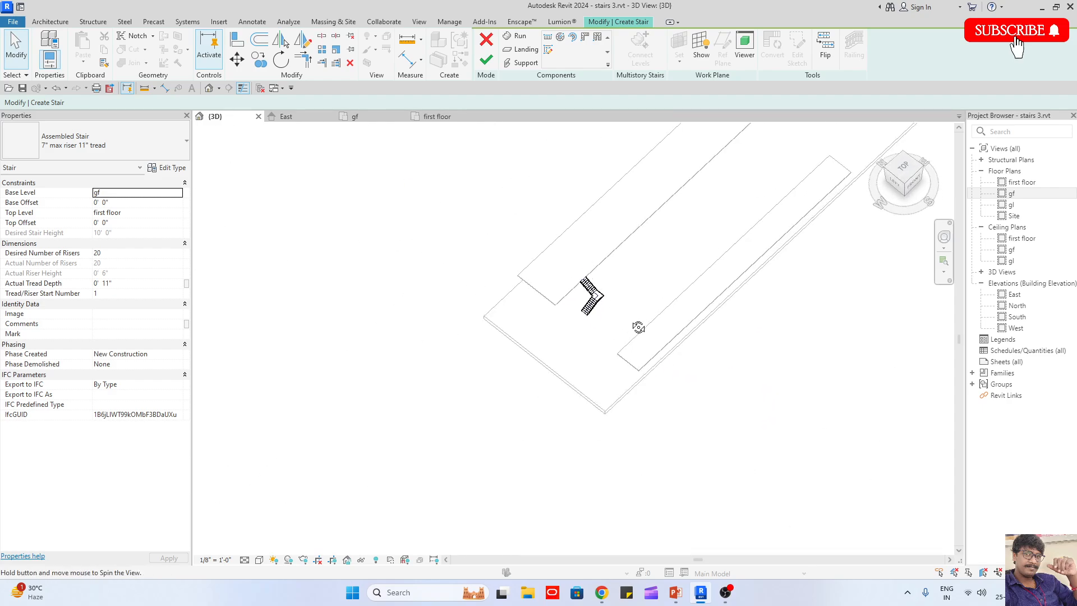
pyautogui.scroll(5, 587, 284)
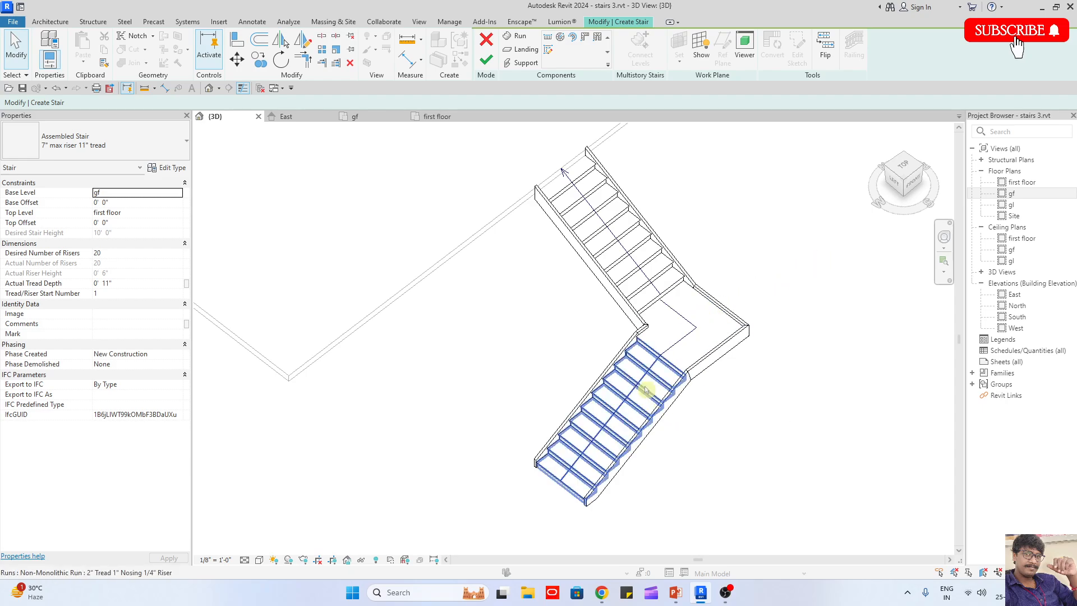
pyautogui.click(646, 392)
pyautogui.click(900, 170)
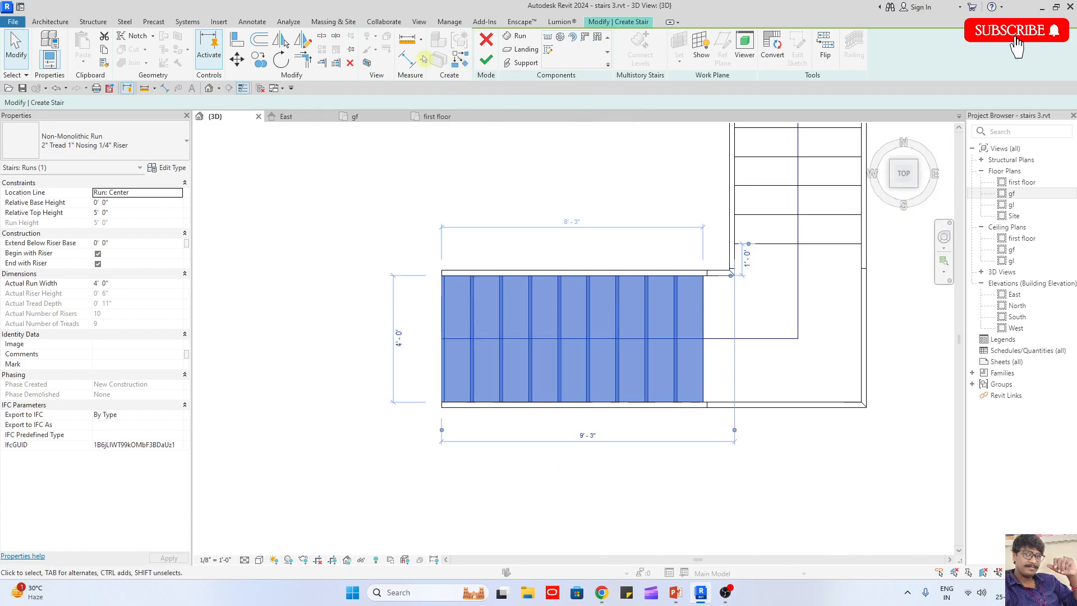
pyautogui.click(287, 43)
pyautogui.scroll(-3, 428, 342)
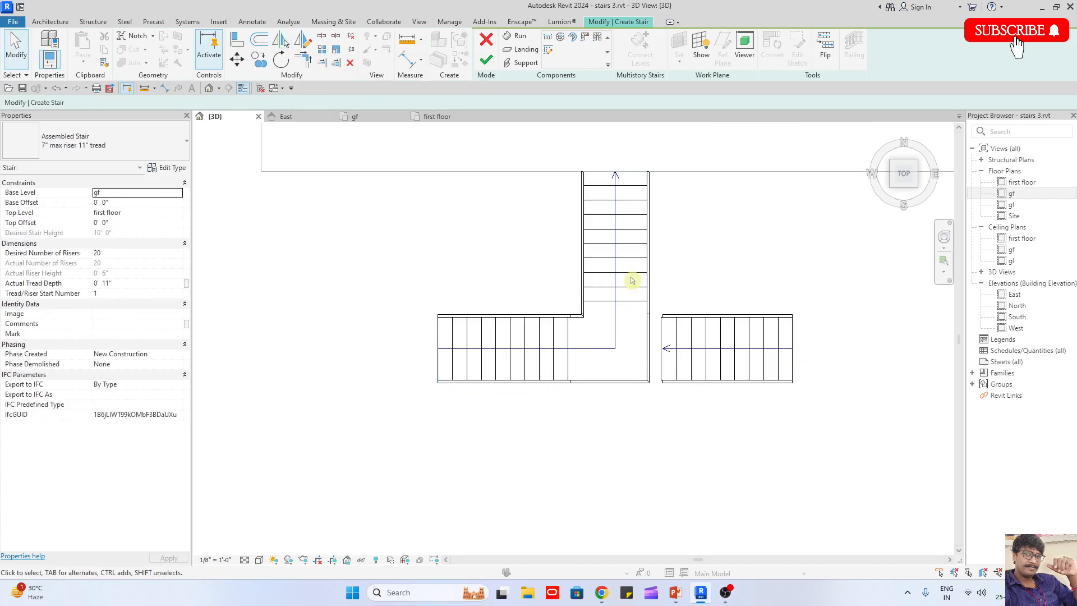
# Mirror the upper run across the lower run's centre line to the landing's opposite side
pyautogui.click(632, 281)
pyautogui.click(282, 44)
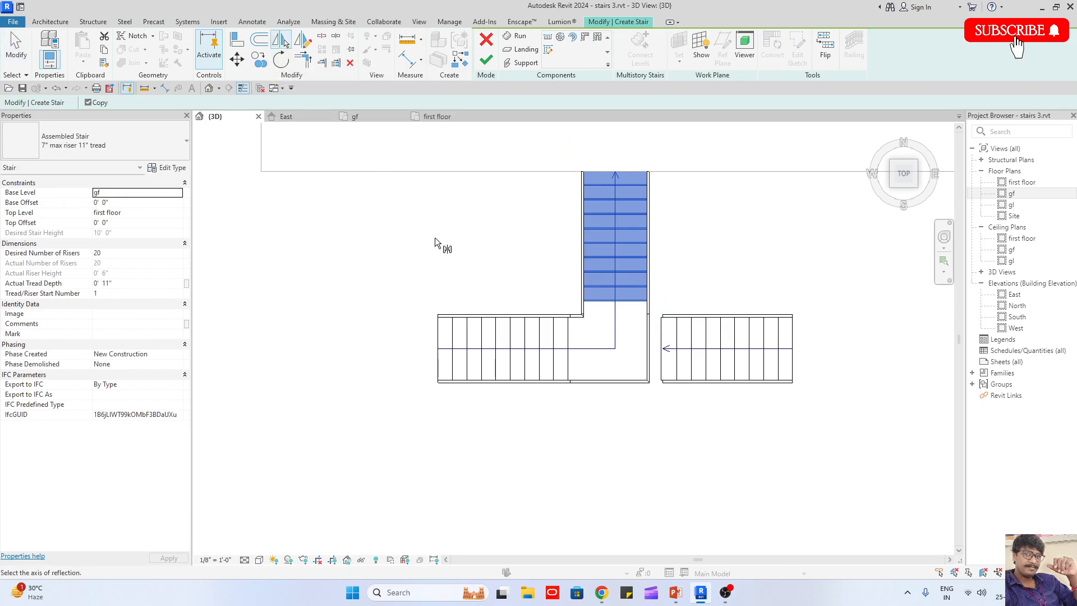
pyautogui.click(543, 350)
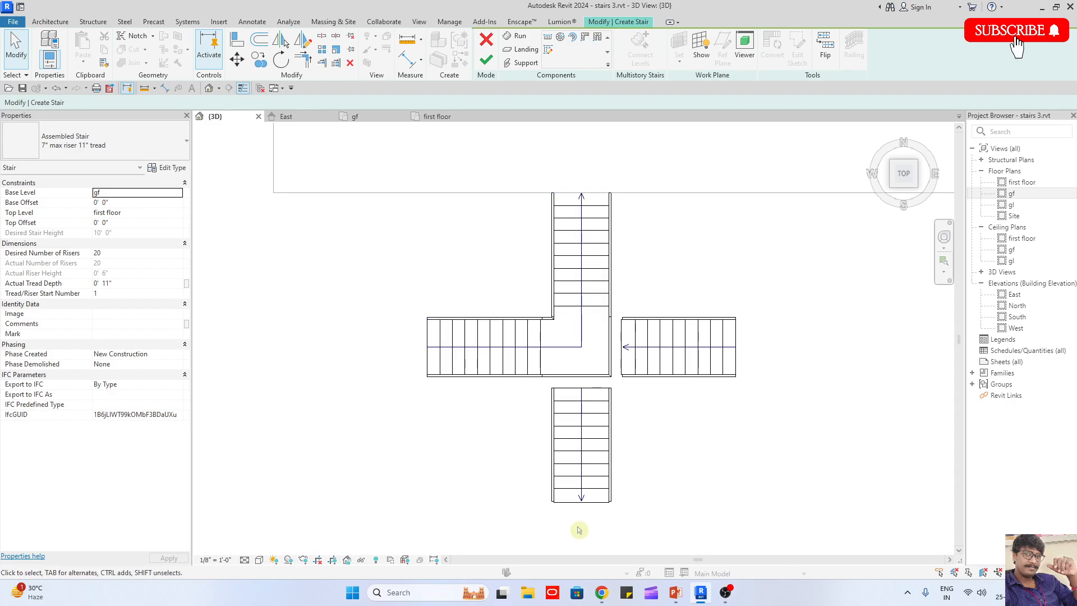
# Convert the landing between the four runs to a custom sketch-based component and open its sketch
pyautogui.scroll(4, 613, 378)
pyautogui.click(577, 367)
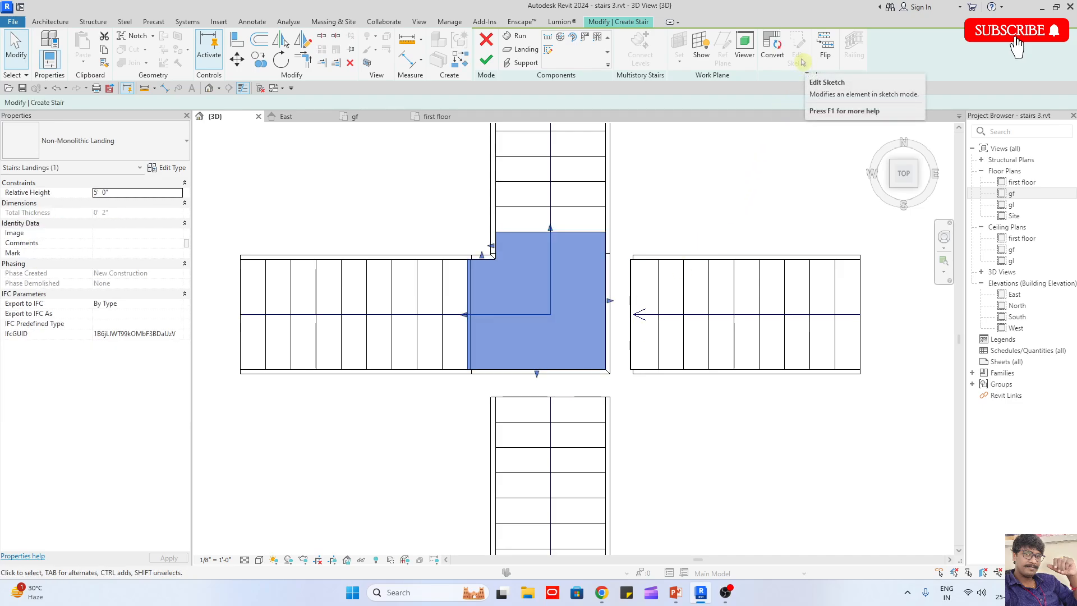
pyautogui.click(768, 57)
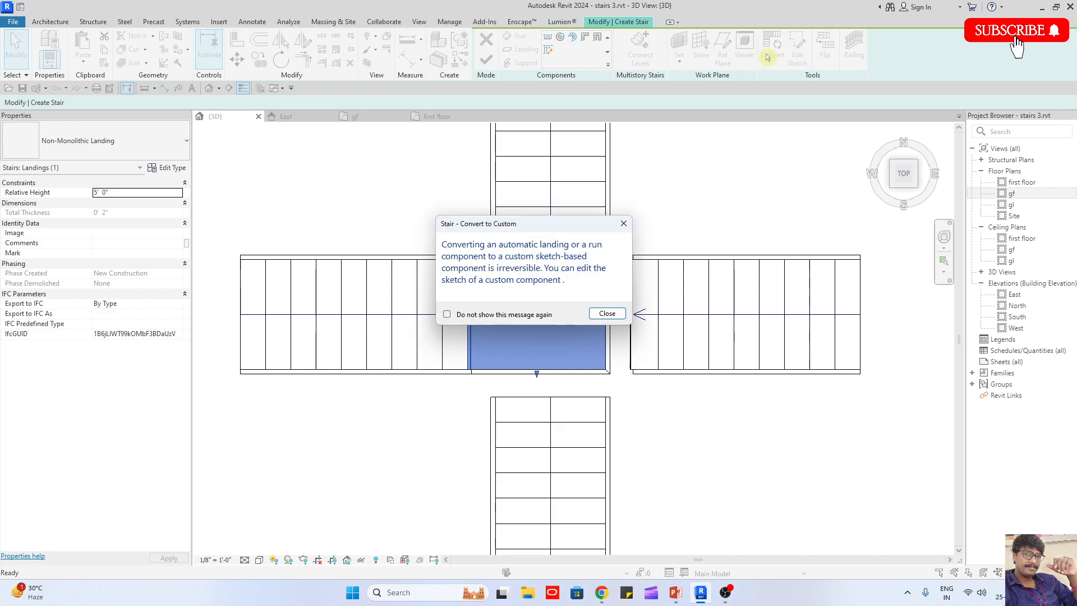
pyautogui.click(606, 313)
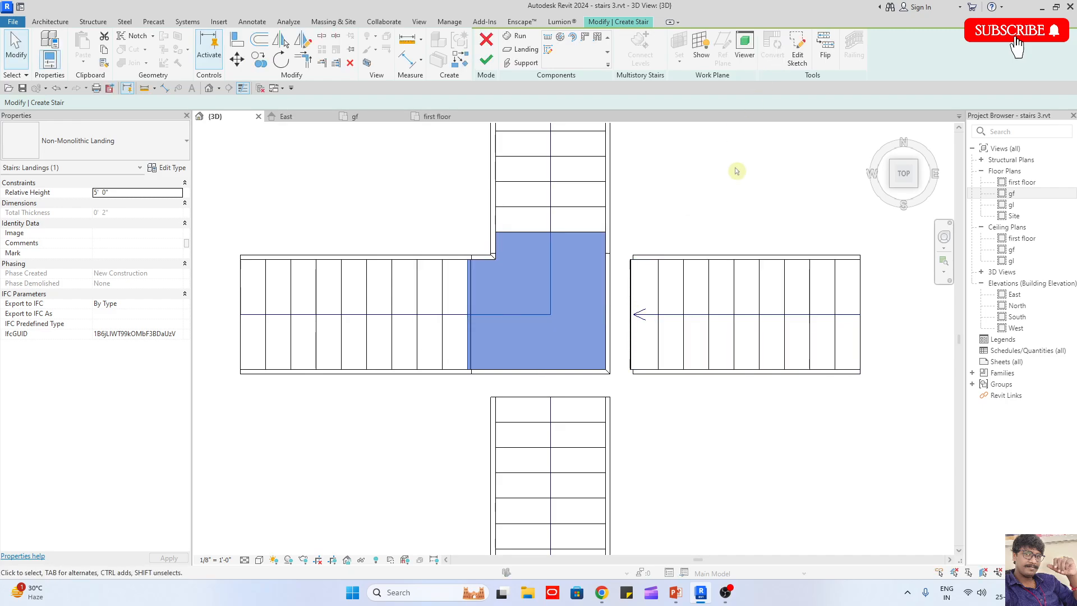
pyautogui.click(805, 60)
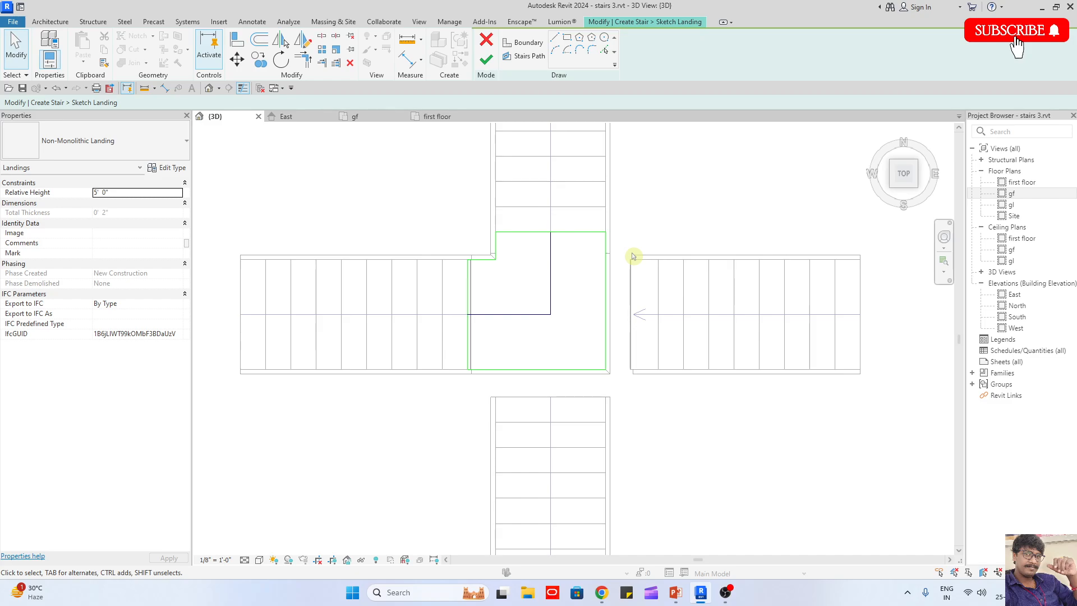
# Delete the landing's outer boundary edge facing the mirrored lower run
pyautogui.scroll(1, 516, 280)
pyautogui.moveTo(445, 241); pyautogui.dragTo(523, 406)
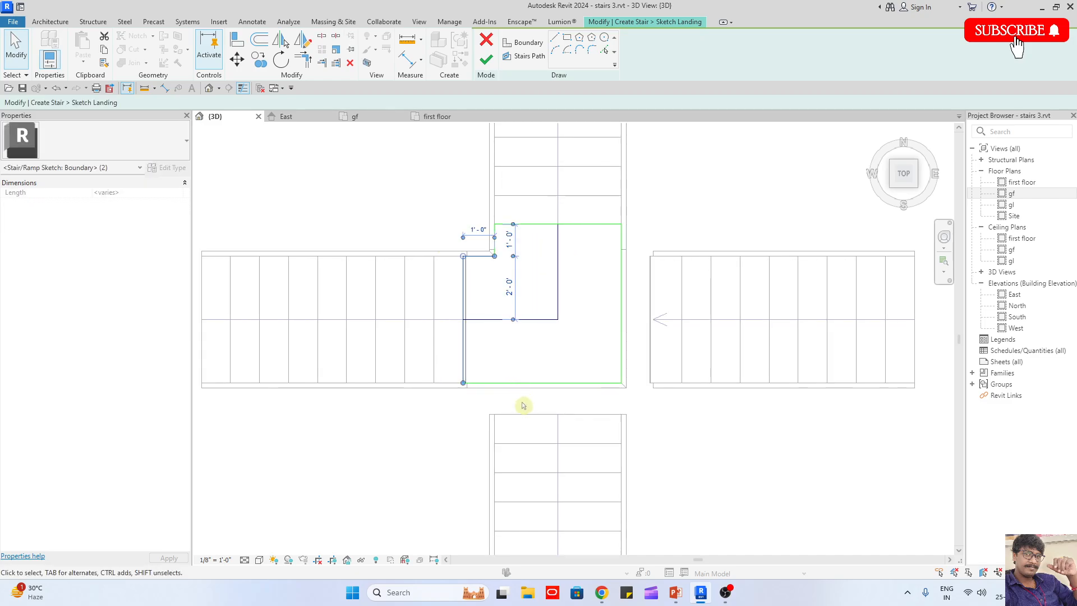
pyautogui.click(523, 403)
pyautogui.moveTo(509, 275); pyautogui.dragTo(488, 248)
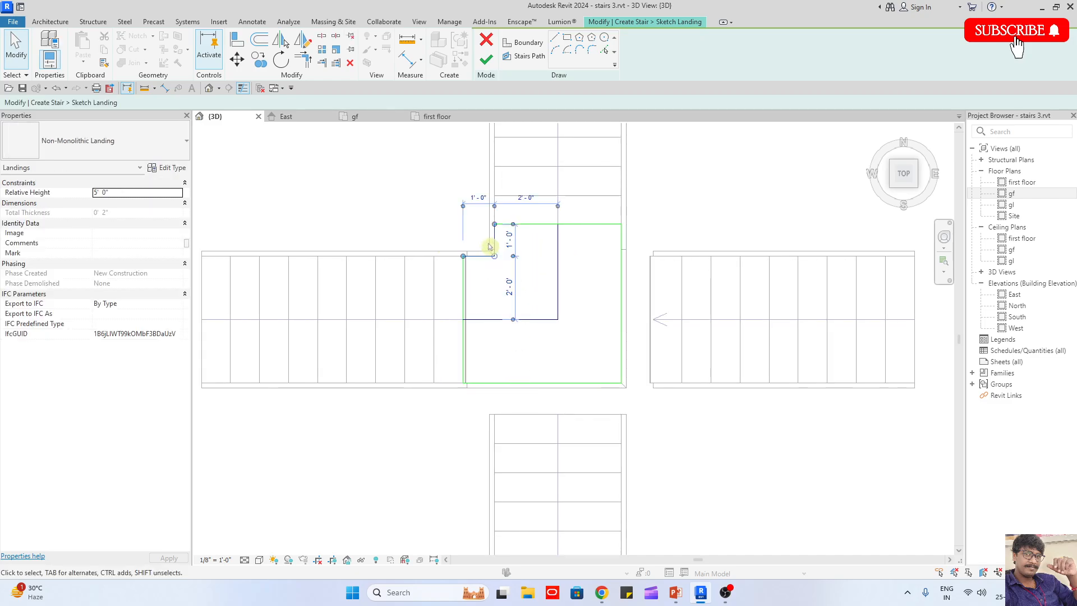
pyautogui.click(612, 314)
pyautogui.click(620, 314)
pyautogui.press('Delete')
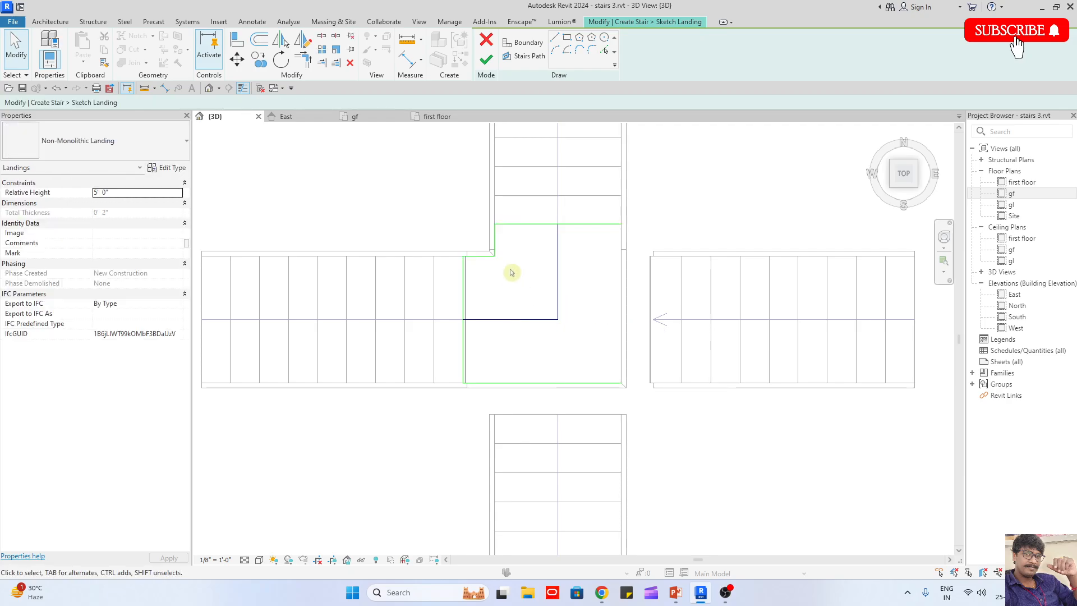
# Mirror the two 1'-0" notch lines of the landing boundary across the stair path segment leading to the upper run
pyautogui.moveTo(507, 265); pyautogui.dragTo(486, 243)
pyautogui.press('m')
pyautogui.press('m')
pyautogui.click(558, 275)
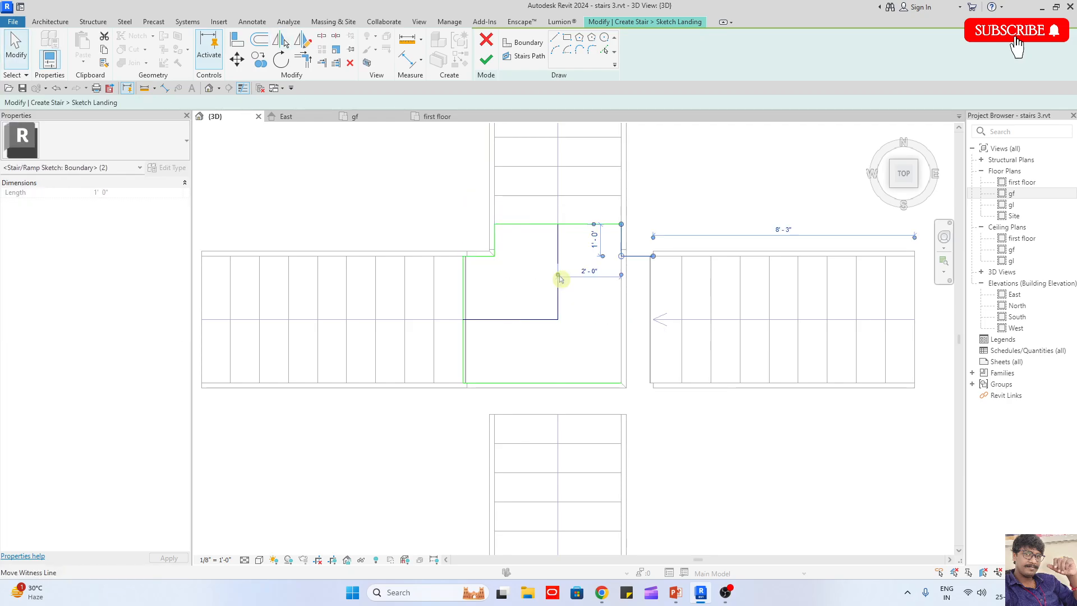
pyautogui.click(606, 315)
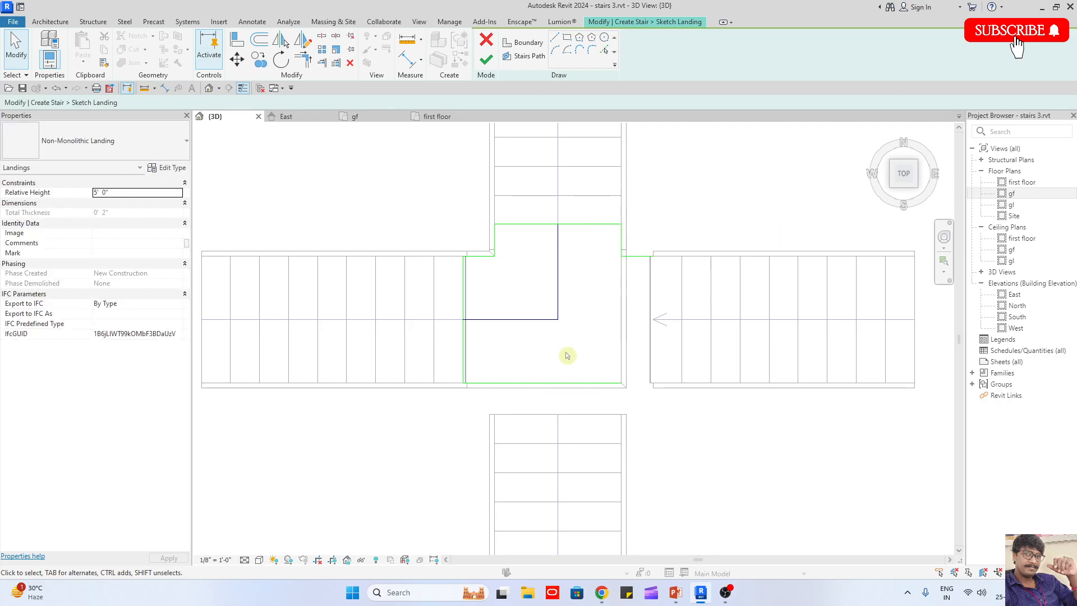
# Delete the landing edge facing the mirrored upper run and mirror the notched outline there across the lower run's path line
pyautogui.click(526, 384)
pyautogui.press('Delete')
pyautogui.moveTo(431, 181); pyautogui.dragTo(688, 315)
pyautogui.press('m')
pyautogui.press('m')
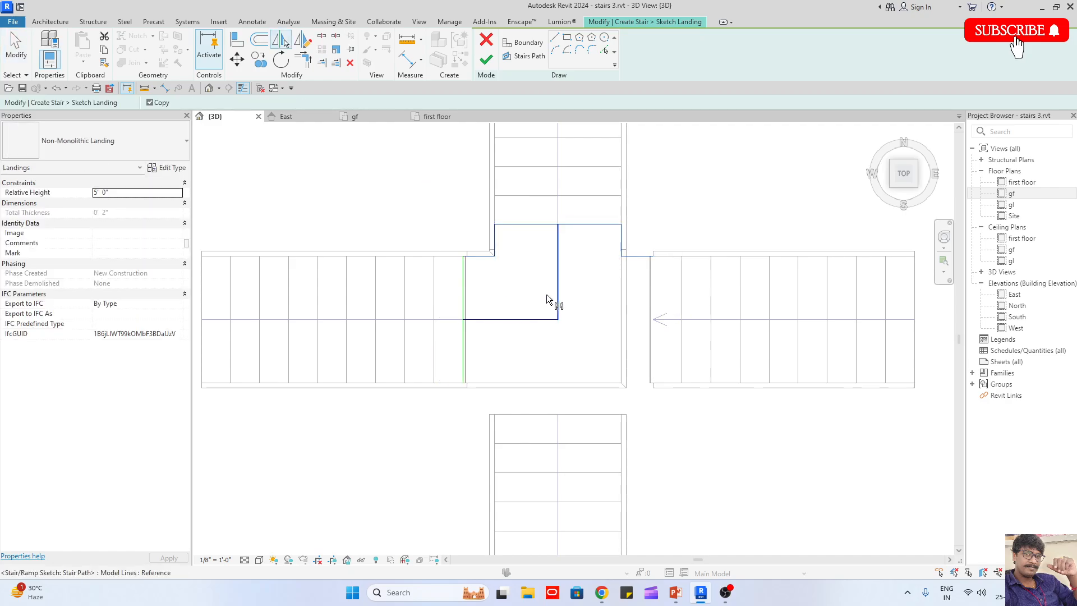
pyautogui.click(502, 321)
pyautogui.click(622, 322)
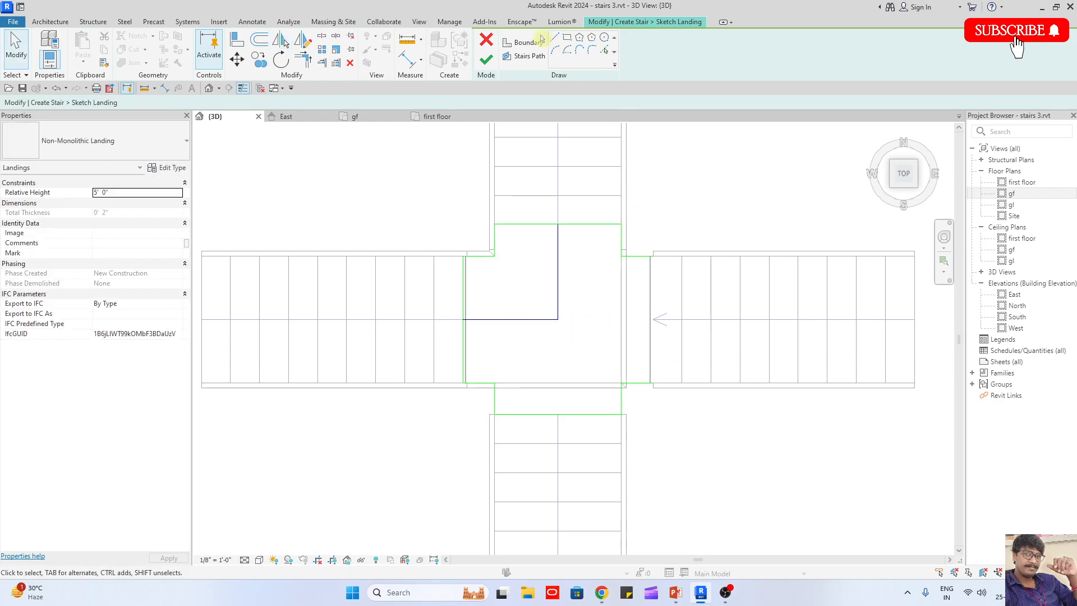
# Close the landing boundary with a line along the mirrored lower run's end riser and finish the landing sketch
pyautogui.click(555, 39)
pyautogui.click(653, 256)
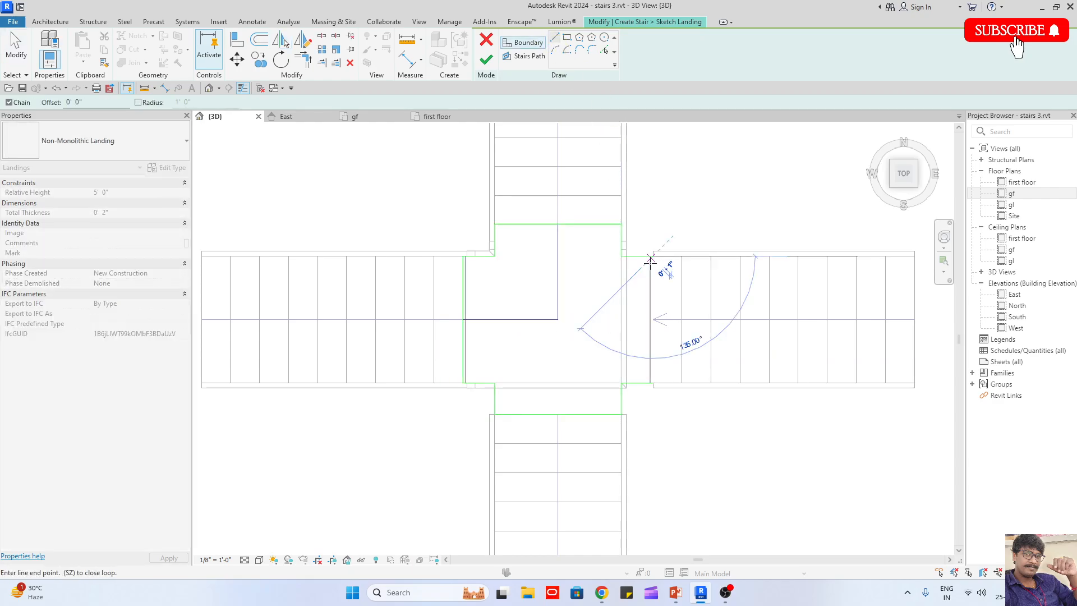
pyautogui.press('Escape')
pyautogui.press('Escape')
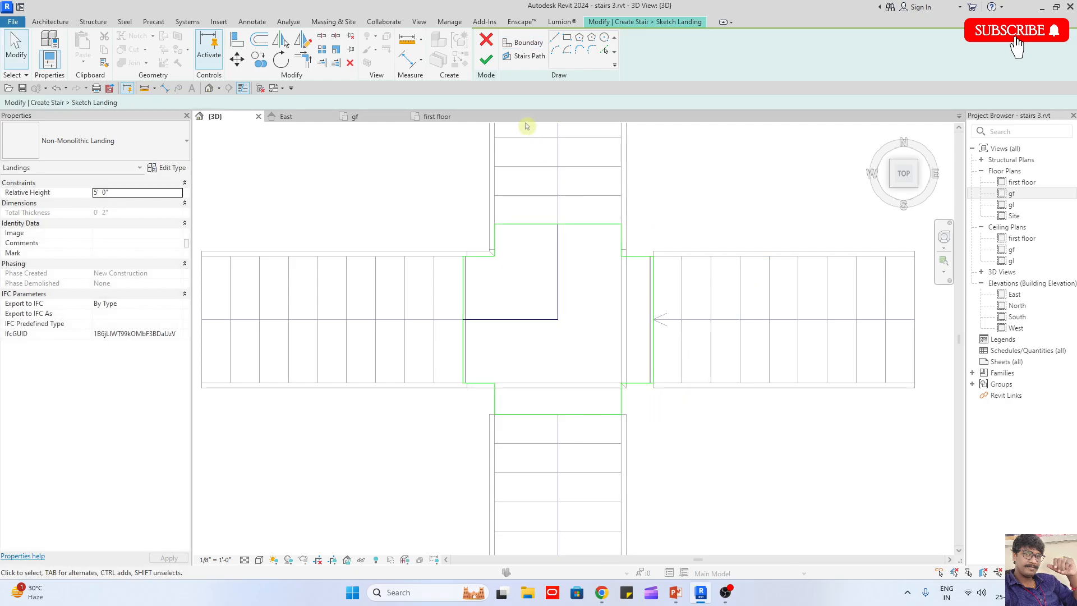
pyautogui.click(487, 58)
# Finish the stair edit and view the four-way stair in 3D
pyautogui.keyDown('shift'); pyautogui.moveTo(685, 433); pyautogui.dragTo(844, 237, button='middle'); pyautogui.keyUp('shift')
pyautogui.click(844, 237)
pyautogui.keyDown('shift'); pyautogui.moveTo(581, 387); pyautogui.dragTo(729, 478, button='middle'); pyautogui.keyUp('shift')
pyautogui.click(486, 60)
pyautogui.scroll(-3, 542, 372)
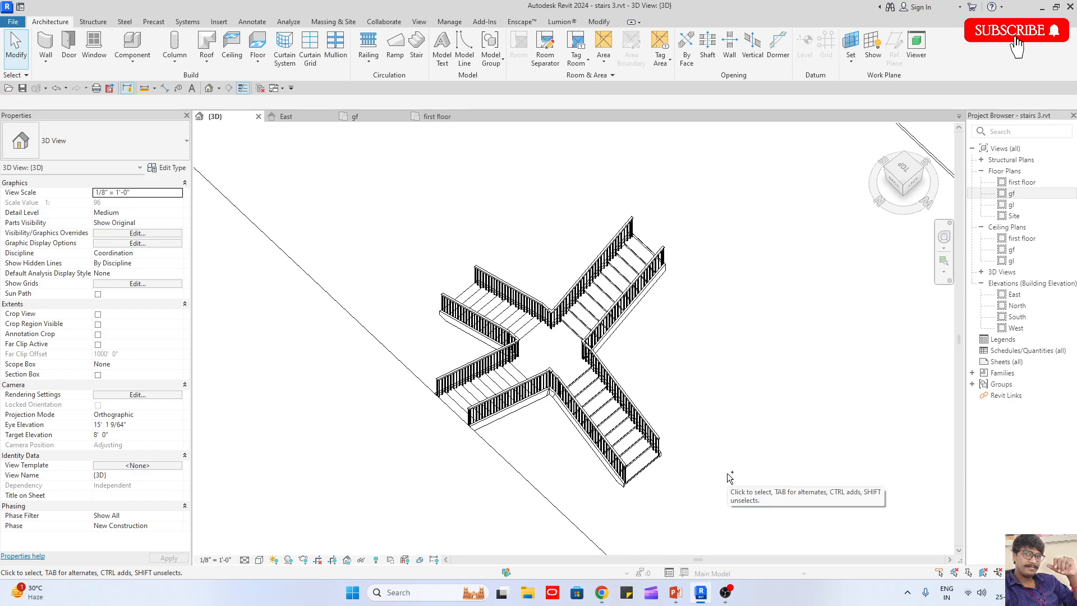
# Undo finishing the stair edit and return to the top view of the four runs
pyautogui.hotkey('ctrl', 'z')
pyautogui.click(902, 174)
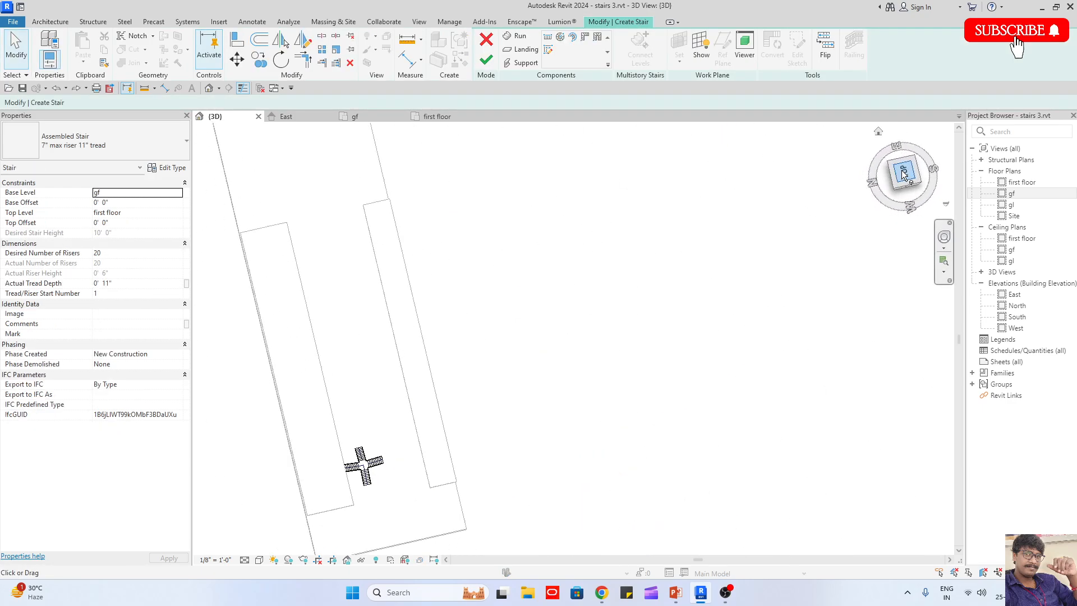
pyautogui.scroll(2, 526, 387)
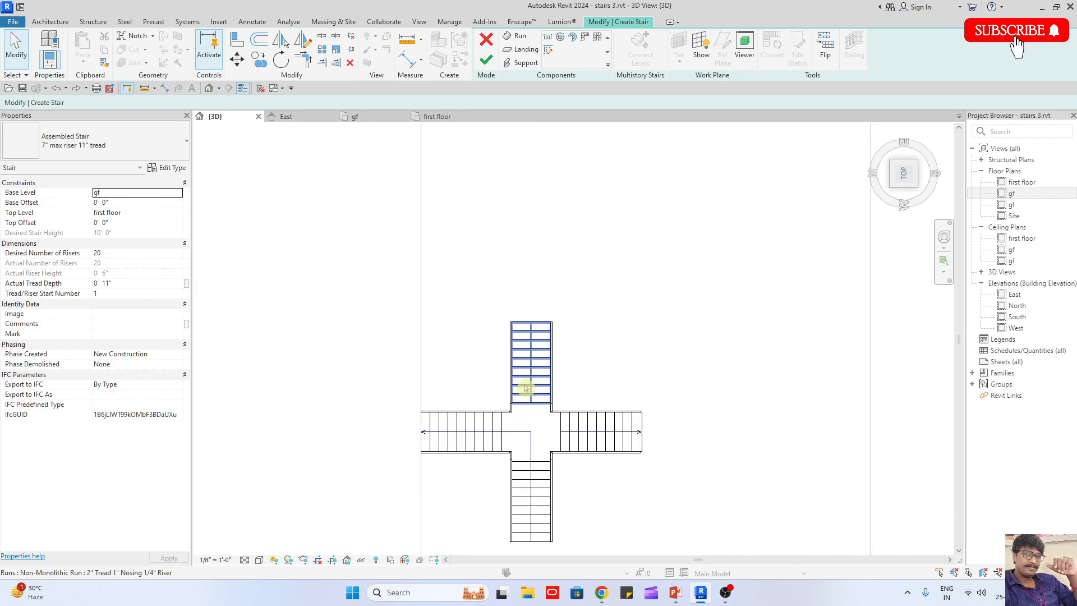
pyautogui.click(589, 441)
pyautogui.scroll(-2, 572, 432)
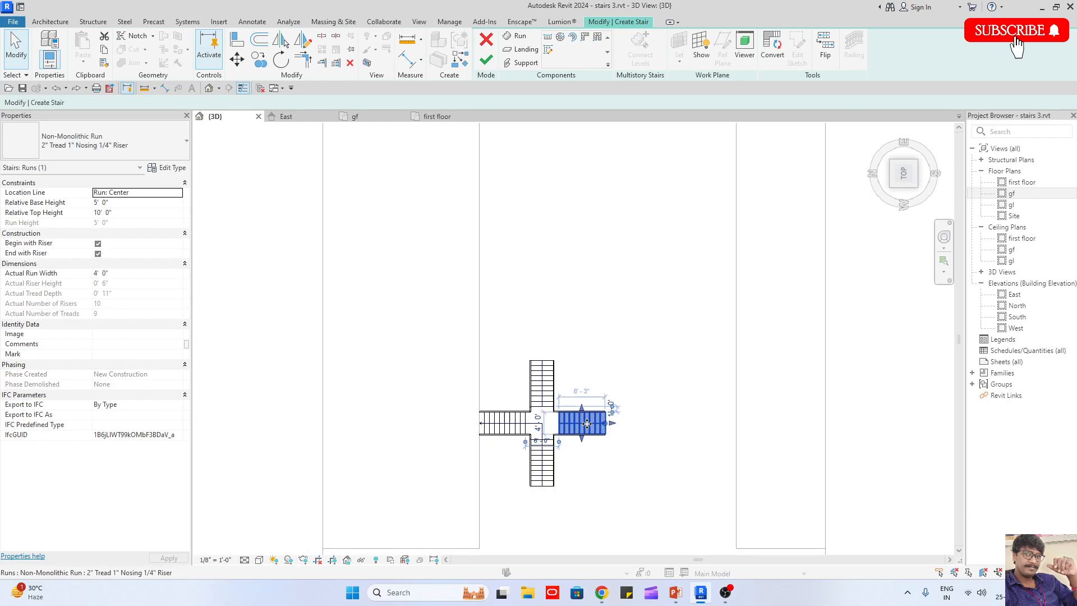
# Move the mirrored lower run straight away from the landing to about 34'-4" beyond the landing's shoulder
pyautogui.click(546, 396)
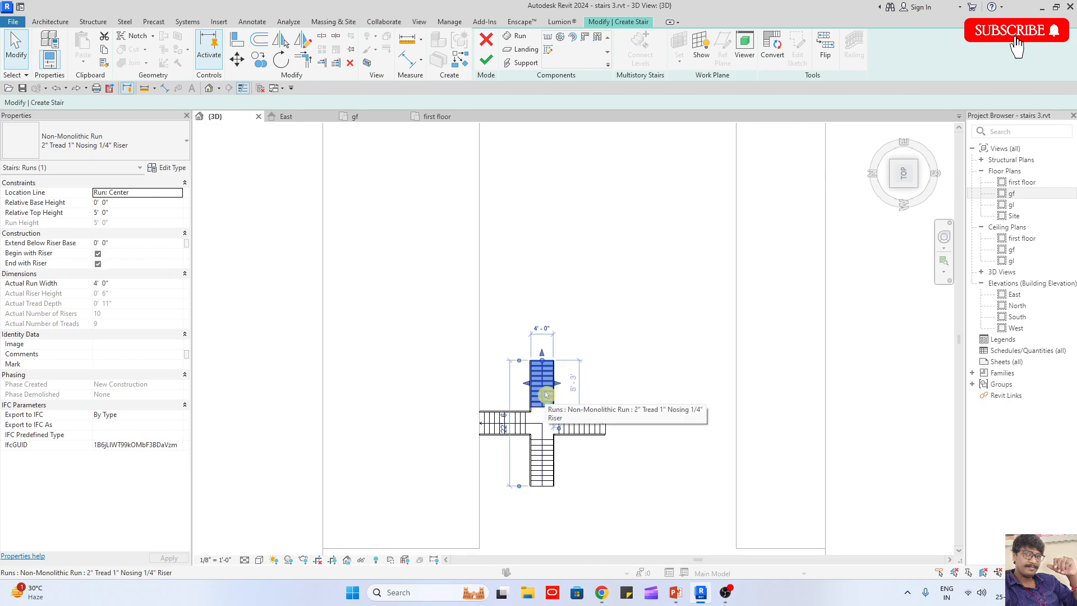
pyautogui.press('Up')
pyautogui.click(887, 565)
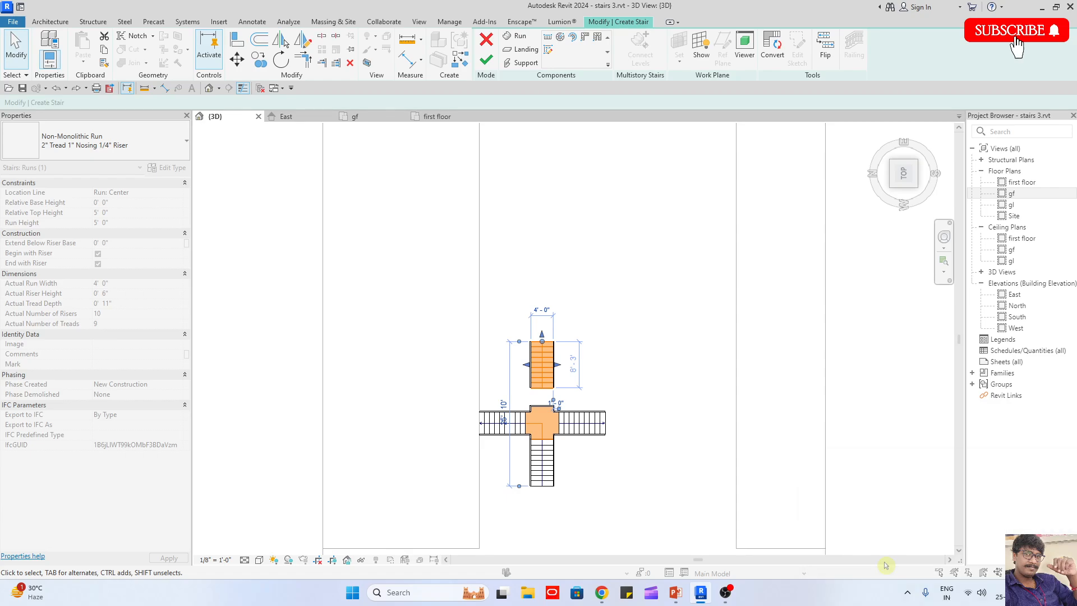
pyautogui.press('Up')
pyautogui.press('Up')
pyautogui.press('Up')
pyautogui.press('Up')
pyautogui.press('Up')
pyautogui.press('Up')
pyautogui.press('Up')
pyautogui.press('Up')
pyautogui.press('Up')
pyautogui.press('Up')
pyautogui.press('Up')
pyautogui.press('Up')
pyautogui.press('Up')
pyautogui.press('Up')
pyautogui.press('Up')
pyautogui.press('Up')
pyautogui.press('Up')
pyautogui.press('Up')
pyautogui.press('Up')
pyautogui.press('Up')
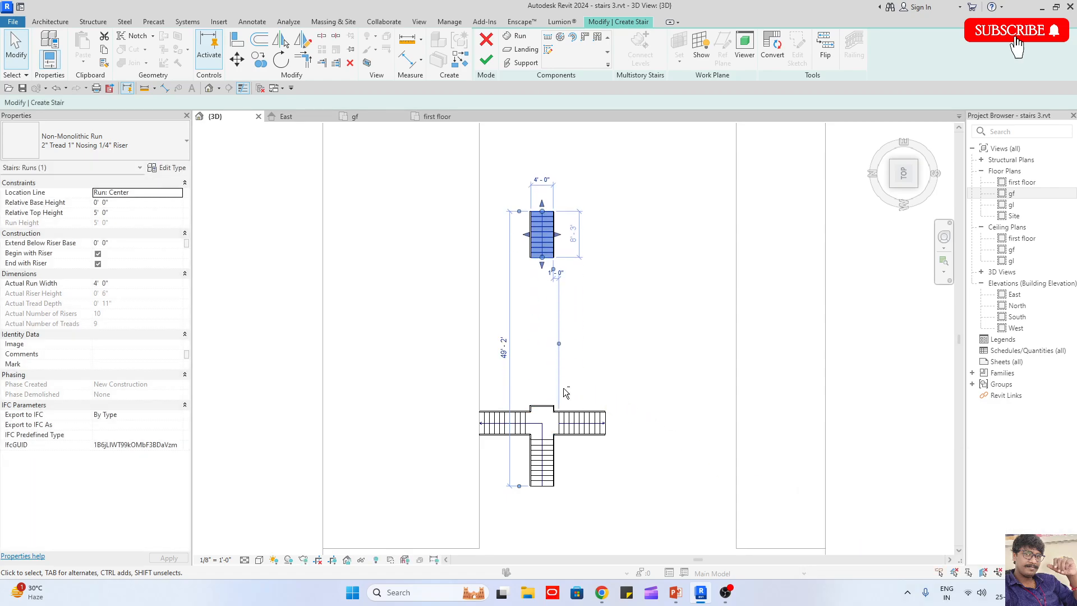
# Edit the landing sketch, stretch its end edge to the moved run about 34'-4" from the shoulder, and finish the sketch
pyautogui.doubleClick(545, 406)
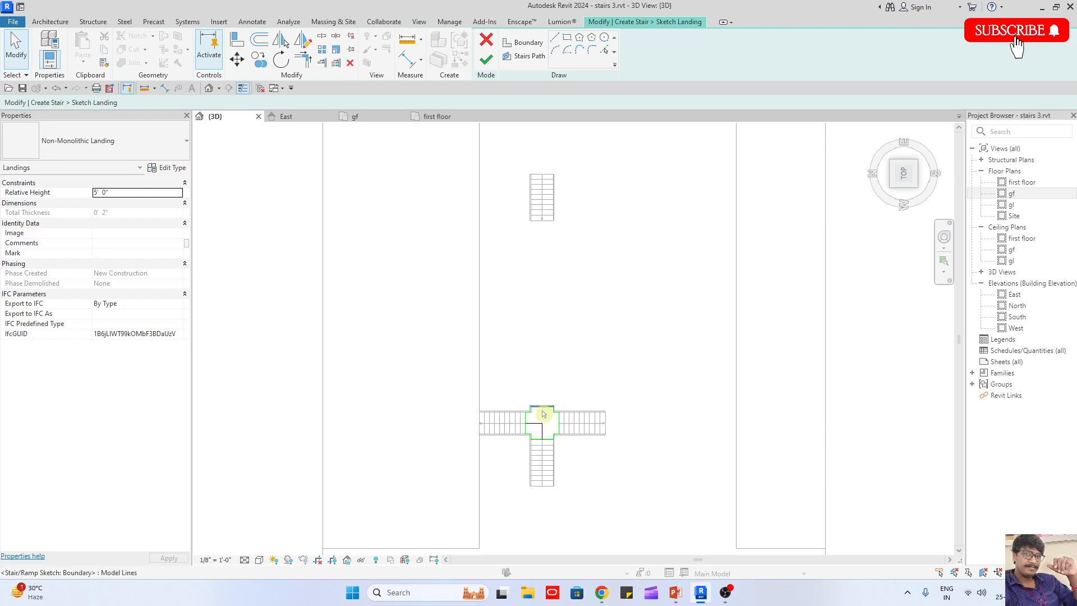
pyautogui.click(543, 406)
pyautogui.moveTo(543, 407); pyautogui.dragTo(541, 209)
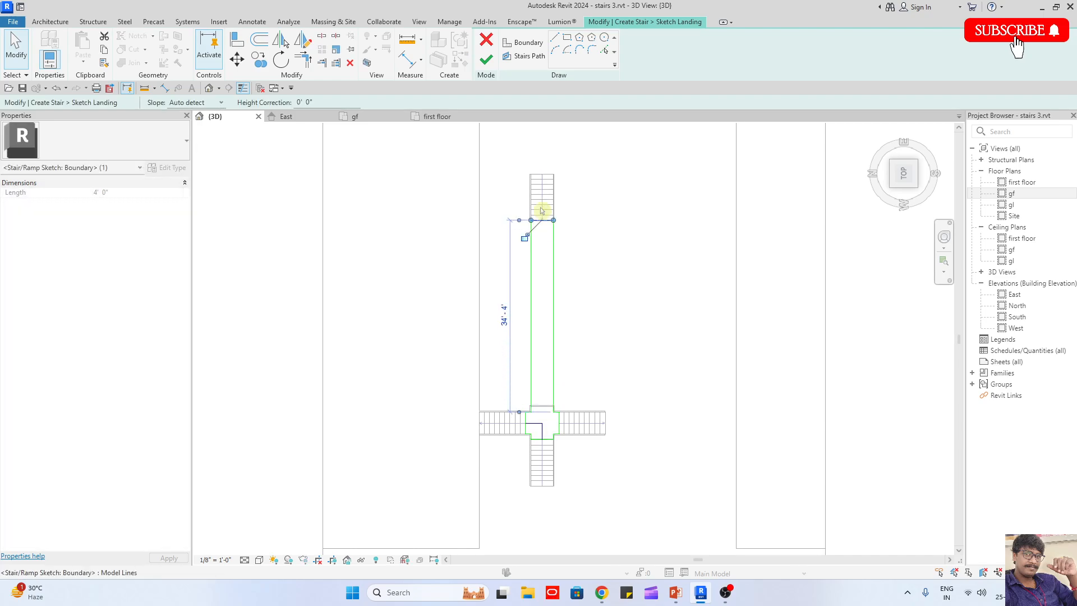
pyautogui.scroll(5, 546, 211)
pyautogui.scroll(5, 542, 243)
pyautogui.click(380, 279)
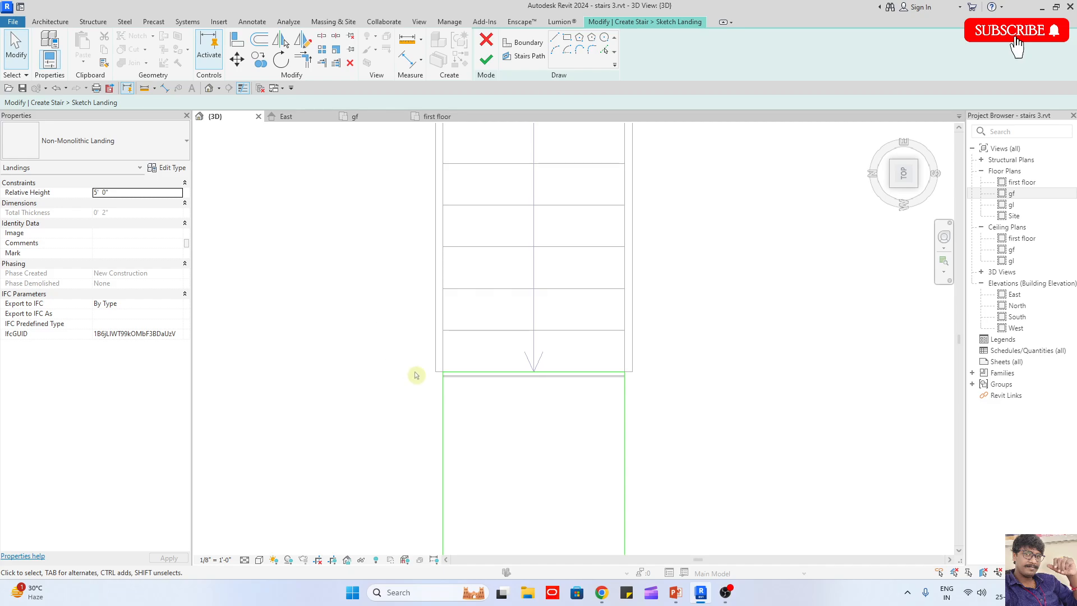
pyautogui.scroll(4, 417, 374)
pyautogui.click(486, 59)
# Examine the lengthened landing and its connection to the moved run in 3D
pyautogui.scroll(-5, 521, 289)
pyautogui.moveTo(524, 289)
pyautogui.keyDown('shift'); pyautogui.mouseDown(button='middle')
pyautogui.moveTo(586, 370)
pyautogui.moveTo(523, 223)
pyautogui.mouseUp(button='middle'); pyautogui.keyUp('shift')
pyautogui.click(487, 521)
pyautogui.scroll(3, 482, 513)
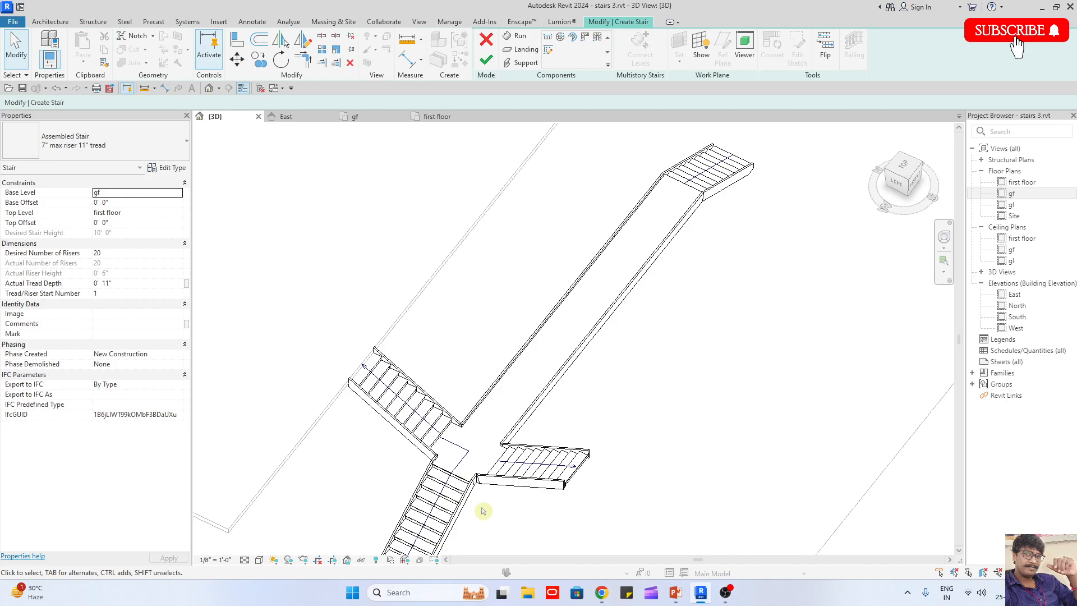
# Copy the two opposite side runs repeatedly along the lengthened landing, constrained to its direction, to place four more pairs
pyautogui.click(522, 463)
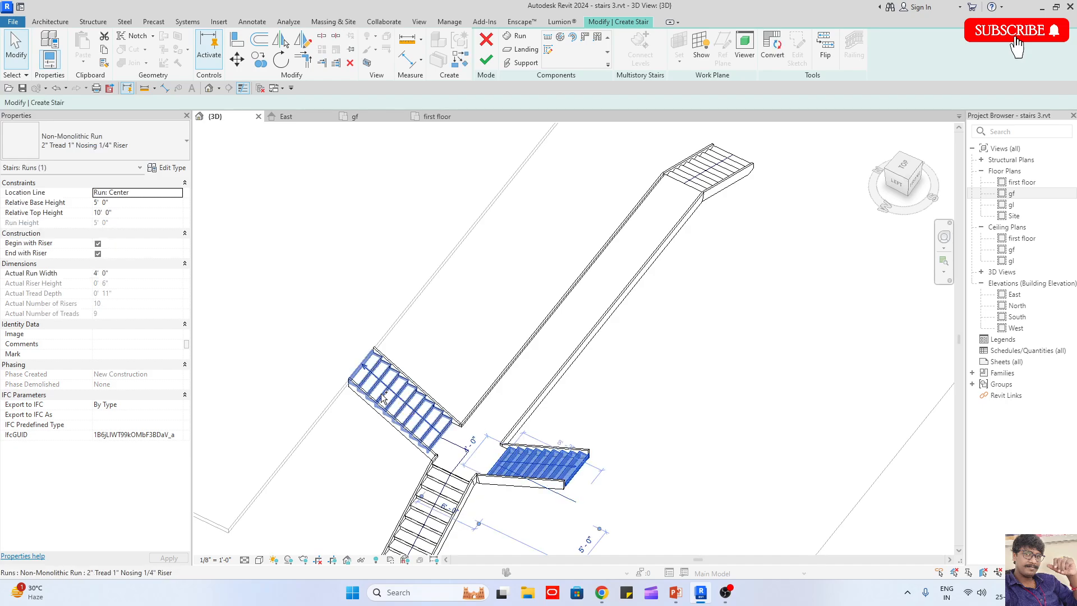
pyautogui.keyDown('ctrl'); pyautogui.click(412, 414); pyautogui.keyUp('ctrl')
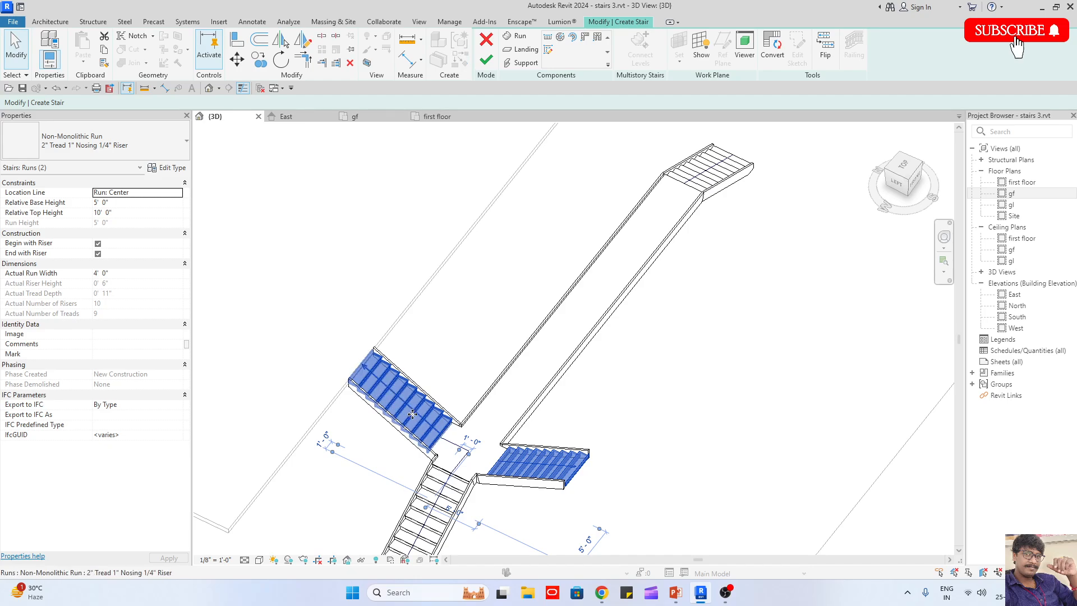
pyautogui.click(903, 168)
pyautogui.click(258, 59)
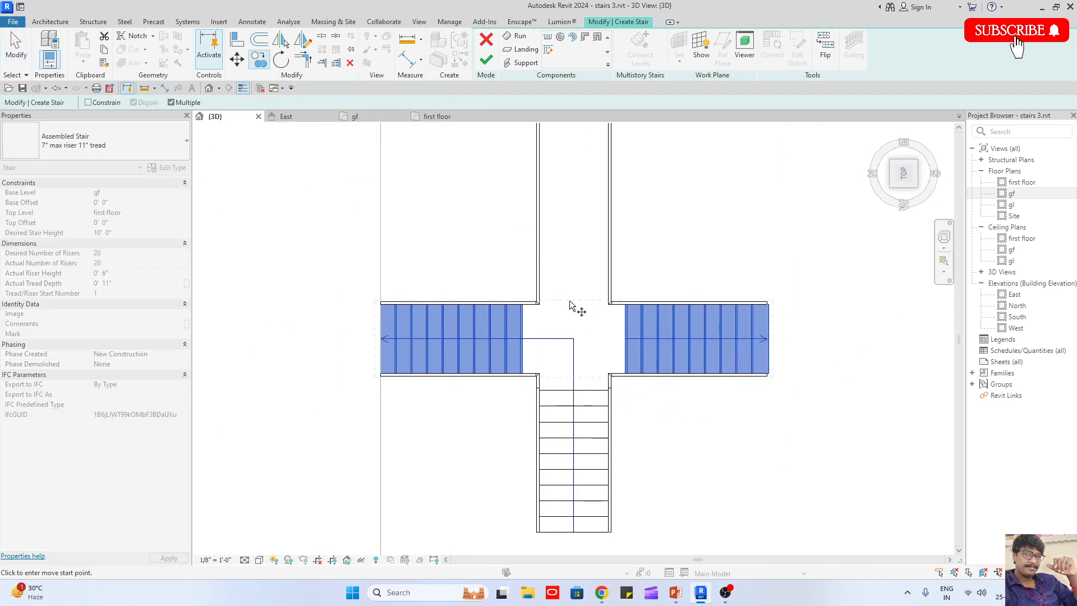
pyautogui.scroll(1, 576, 198)
pyautogui.moveTo(577, 198); pyautogui.dragTo(574, 284, button='middle')
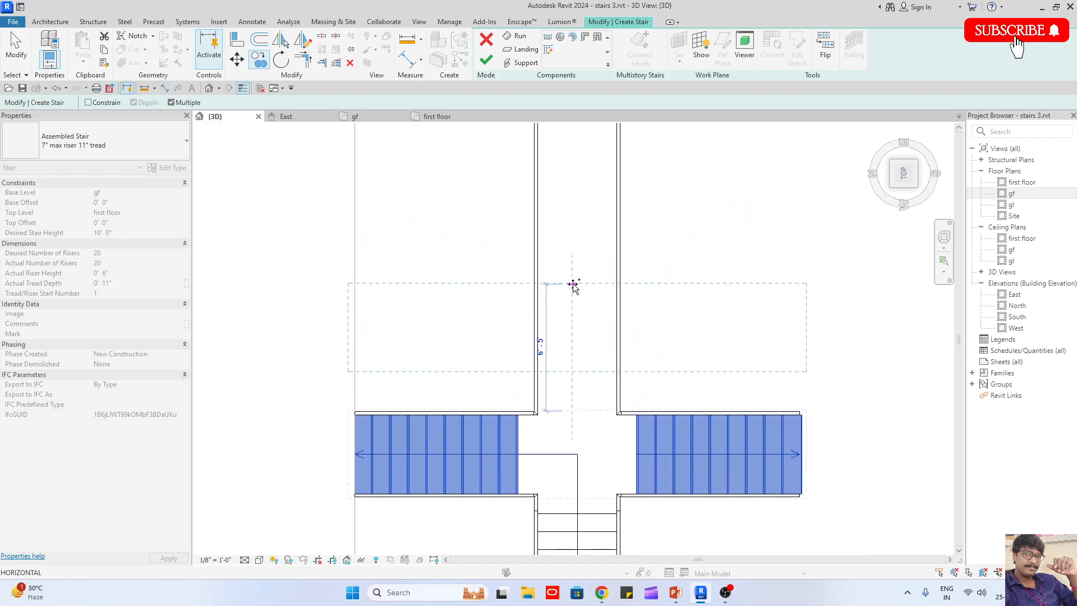
pyautogui.scroll(-4, 575, 283)
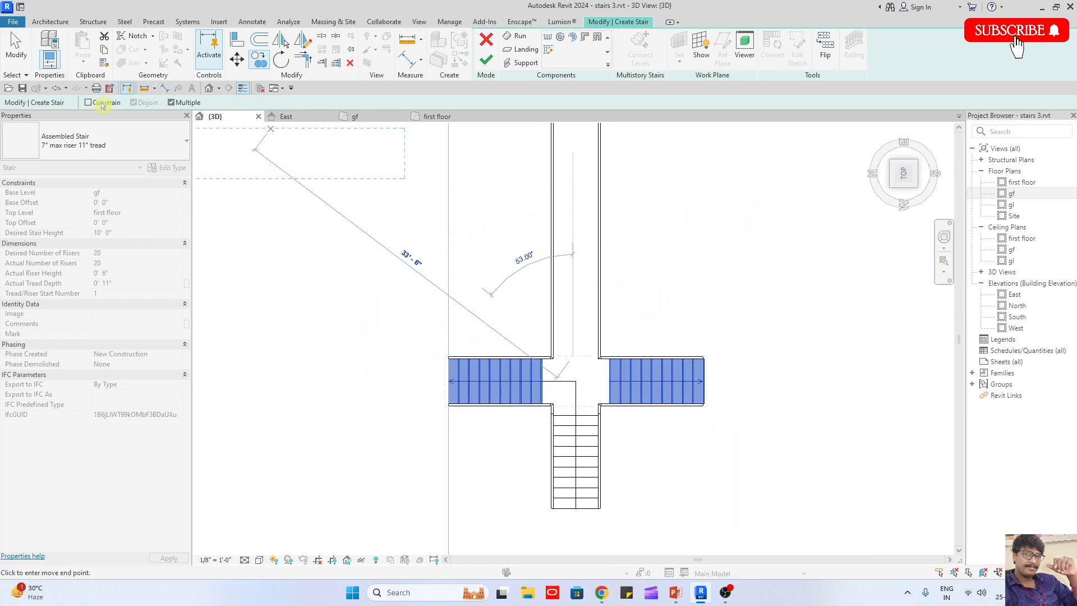
pyautogui.click(102, 103)
pyautogui.click(572, 260)
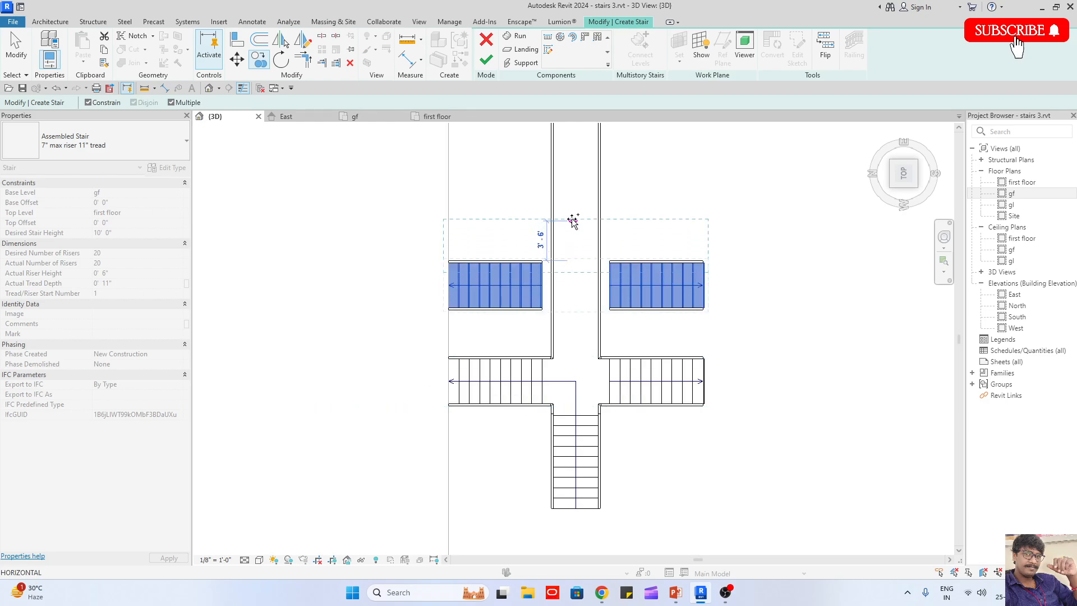
pyautogui.click(575, 172)
pyautogui.moveTo(584, 157); pyautogui.dragTo(565, 271, button='middle')
pyautogui.click(565, 264)
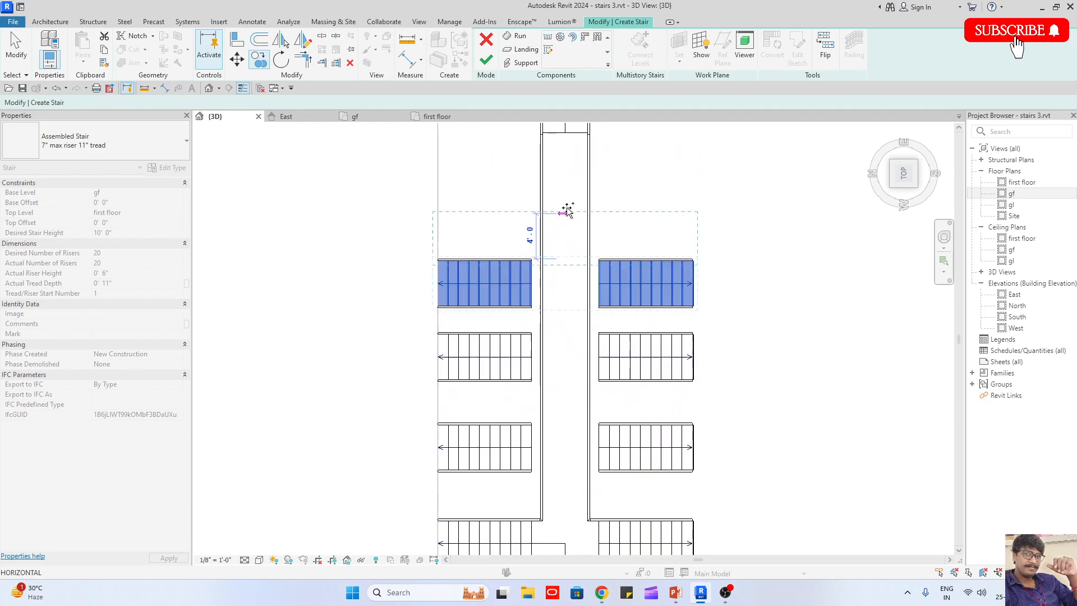
pyautogui.press('Escape')
pyautogui.press('Escape')
pyautogui.keyDown('shift'); pyautogui.moveTo(577, 212); pyautogui.dragTo(505, 291, button='middle'); pyautogui.keyUp('shift')
pyautogui.scroll(2, 505, 291)
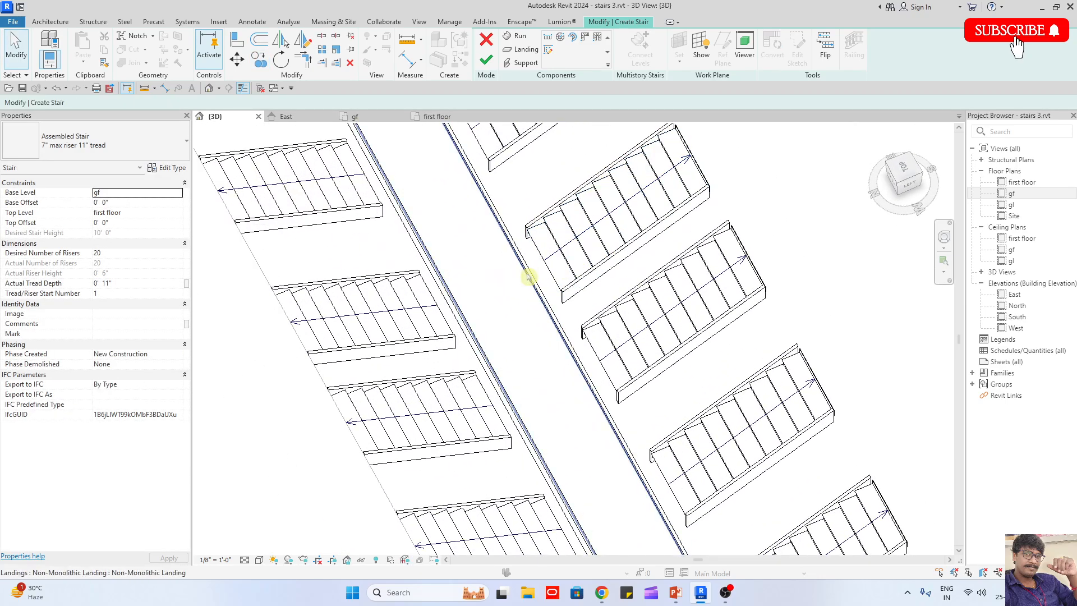
pyautogui.scroll(-3, 527, 277)
pyautogui.scroll(3, 620, 439)
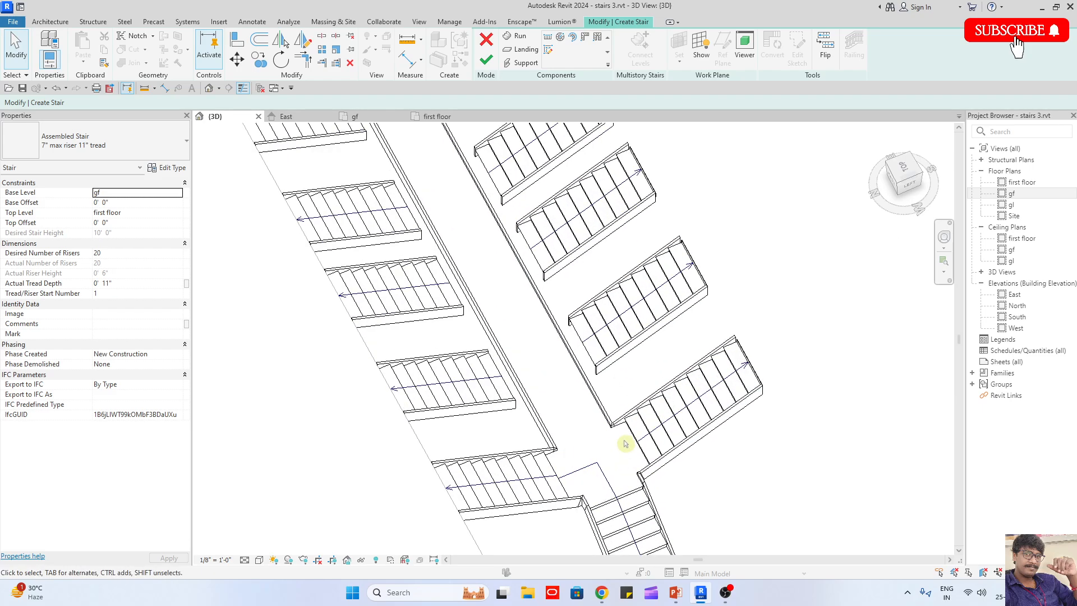
pyautogui.doubleClick(621, 430)
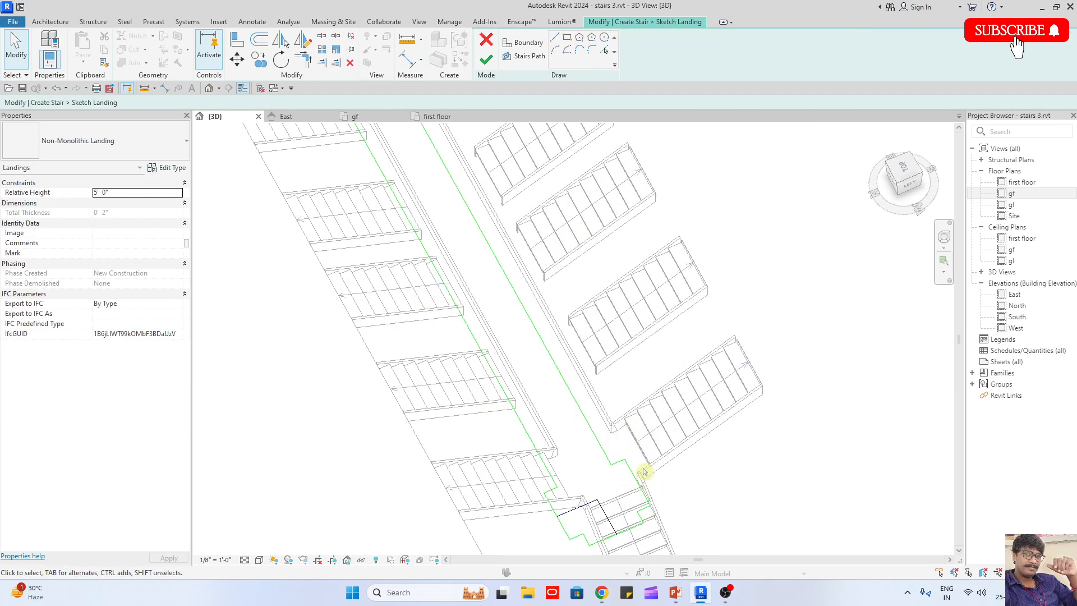
pyautogui.click(911, 168)
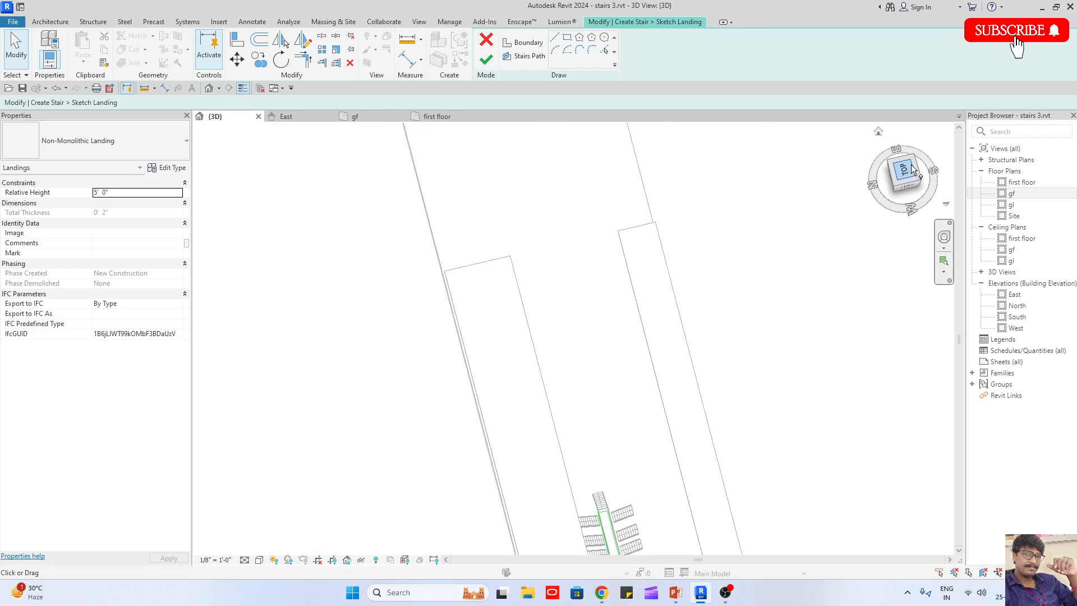
pyautogui.scroll(8, 599, 486)
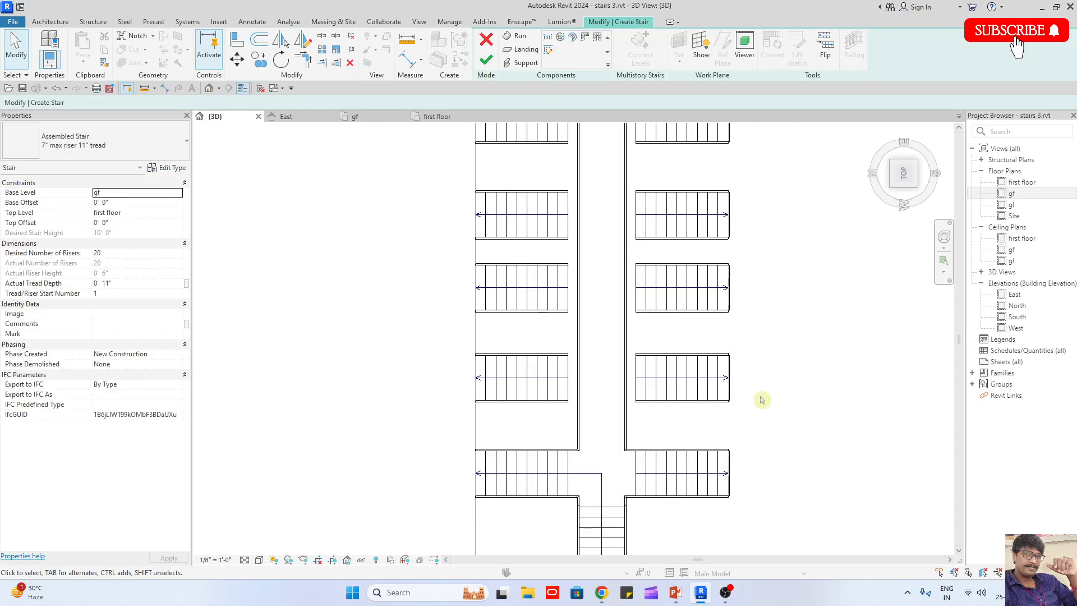
# Move the four copied runs on one side of the landing squarely against the landing's long edge
pyautogui.moveTo(732, 496)
pyautogui.mouseDown()
pyautogui.moveTo(664, 234)
pyautogui.moveTo(572, 114)
pyautogui.mouseUp()
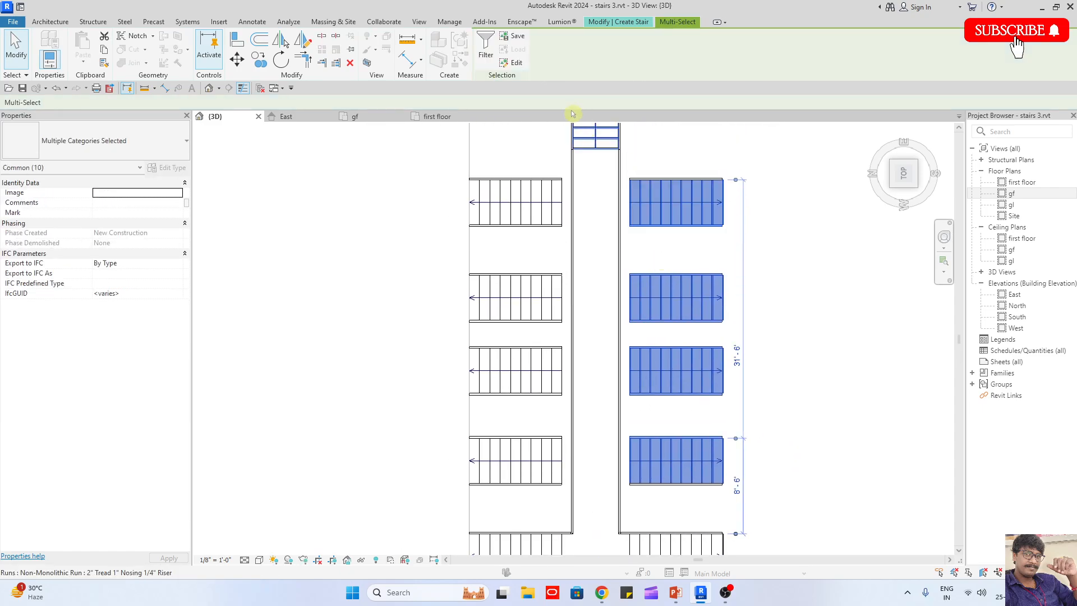
pyautogui.click(237, 59)
pyautogui.scroll(6, 640, 233)
pyautogui.click(615, 231)
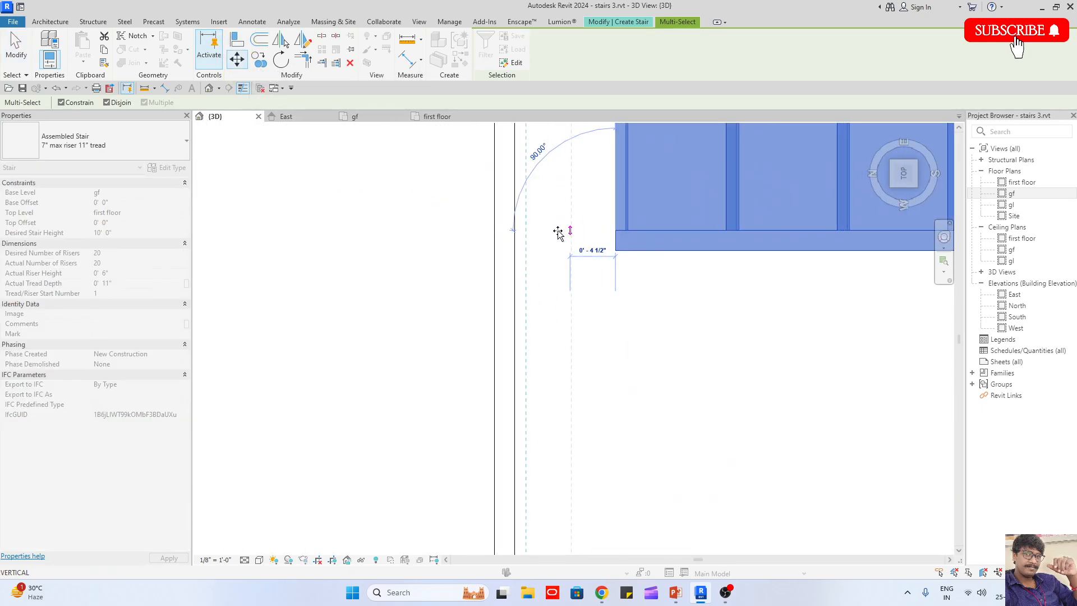
pyautogui.click(563, 273)
pyautogui.scroll(-5, 588, 281)
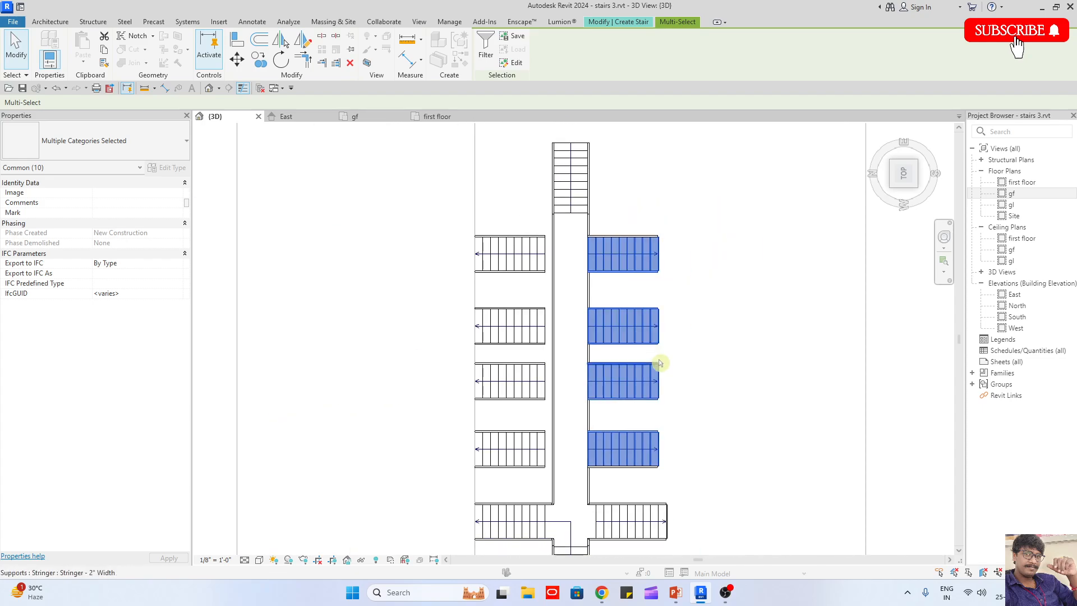
pyautogui.keyDown('shift'); pyautogui.moveTo(656, 365); pyautogui.dragTo(746, 196, button='middle'); pyautogui.keyUp('shift')
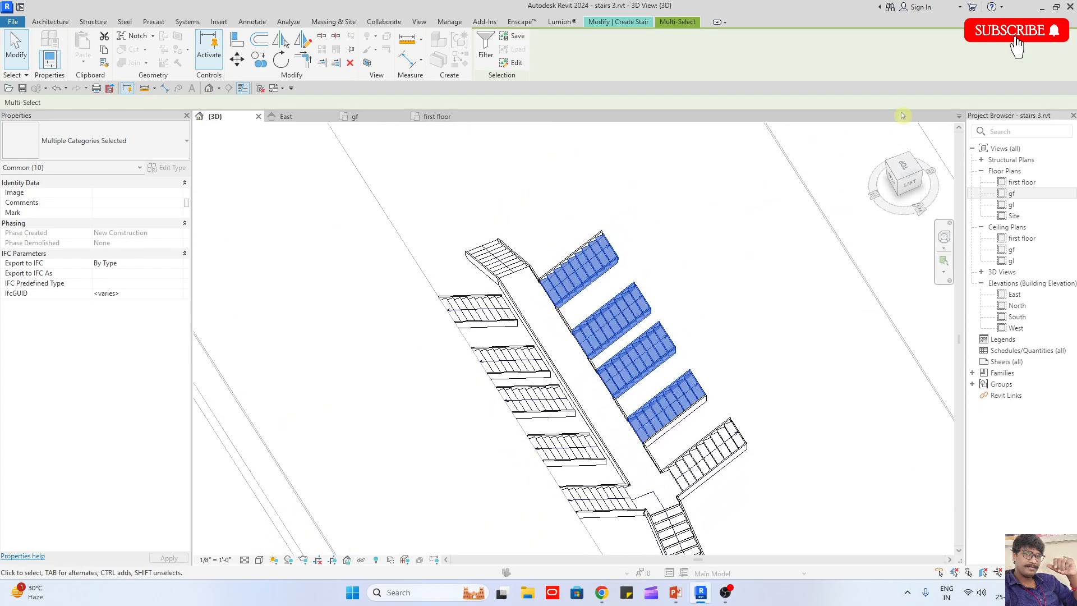
# Move the four copied runs on the opposite side against the landing's other long edge
pyautogui.click(909, 173)
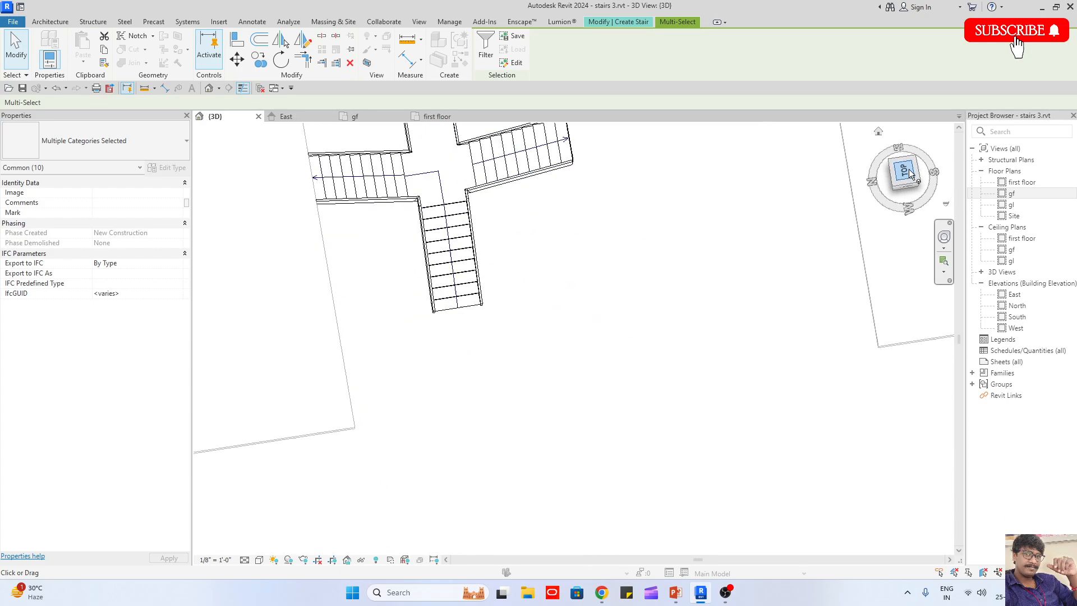
pyautogui.click(698, 222)
pyautogui.scroll(-2, 745, 231)
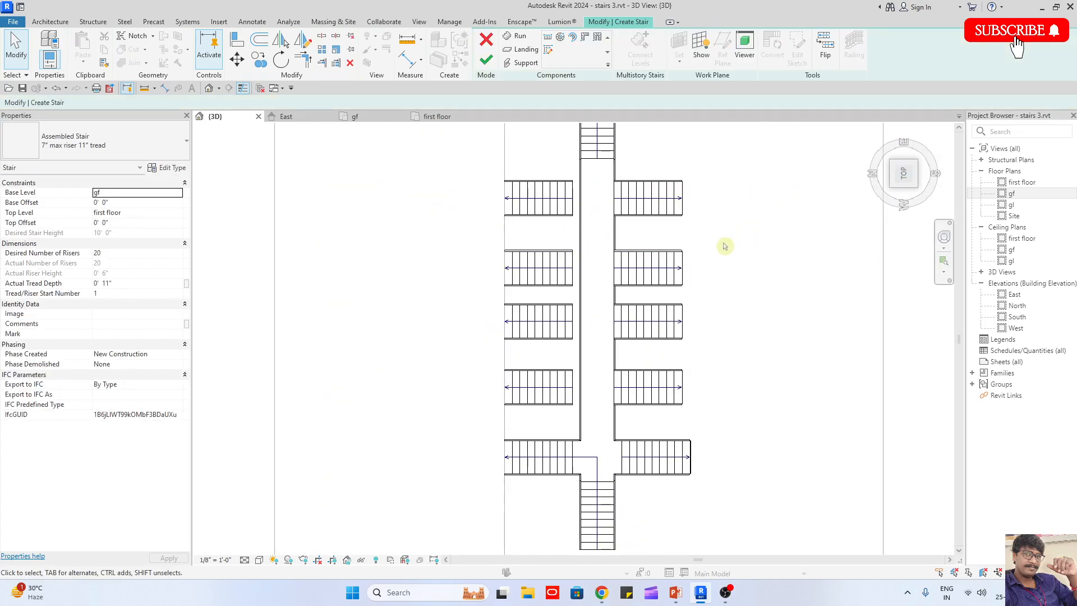
pyautogui.moveTo(559, 419); pyautogui.dragTo(567, 161)
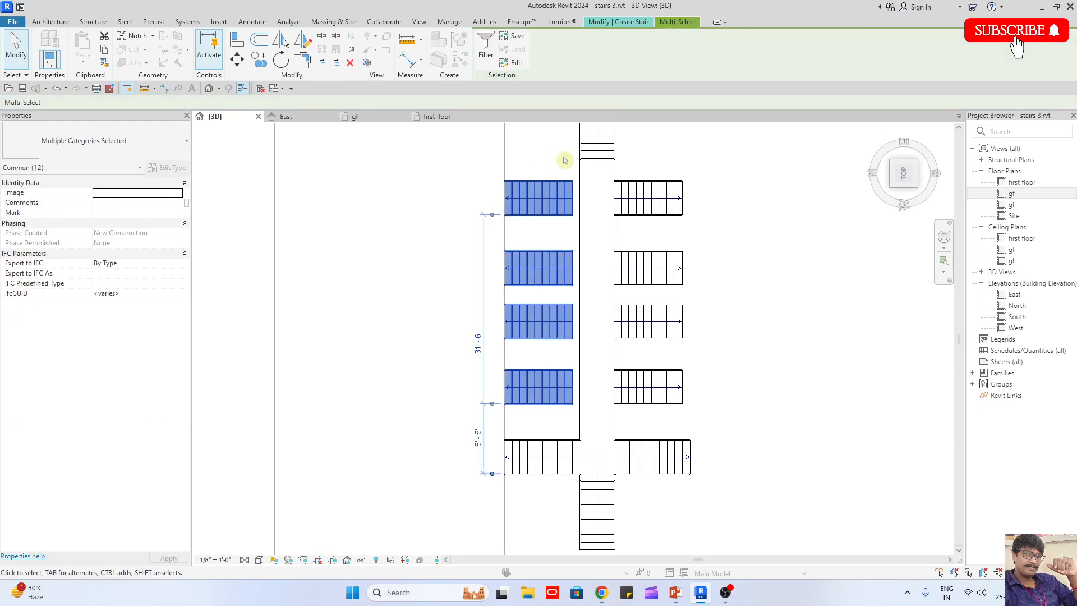
pyautogui.scroll(4, 570, 178)
pyautogui.click(243, 64)
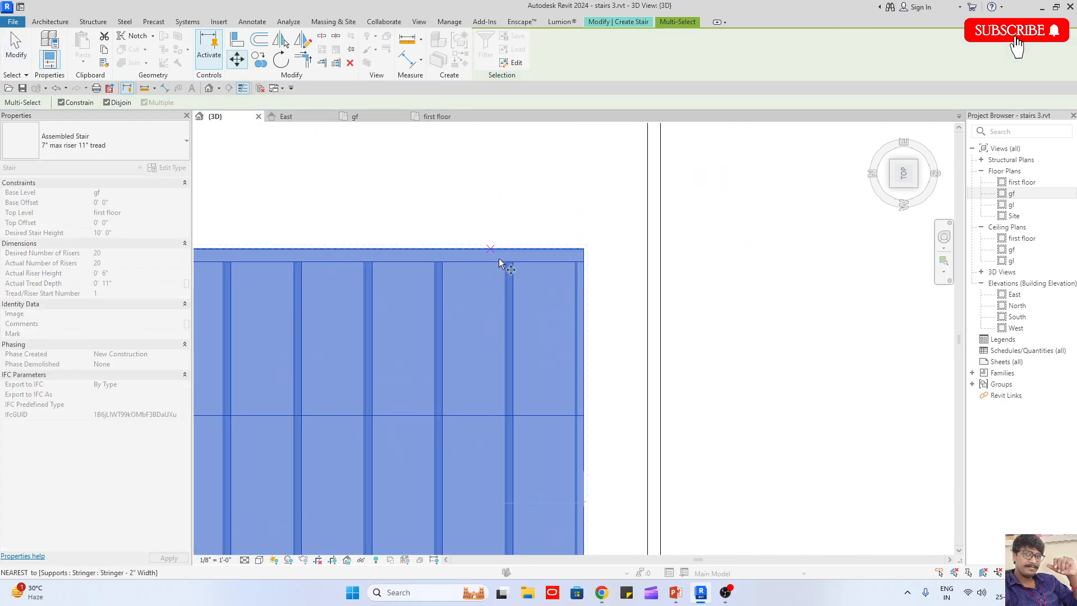
pyautogui.click(660, 264)
pyautogui.scroll(-2, 633, 273)
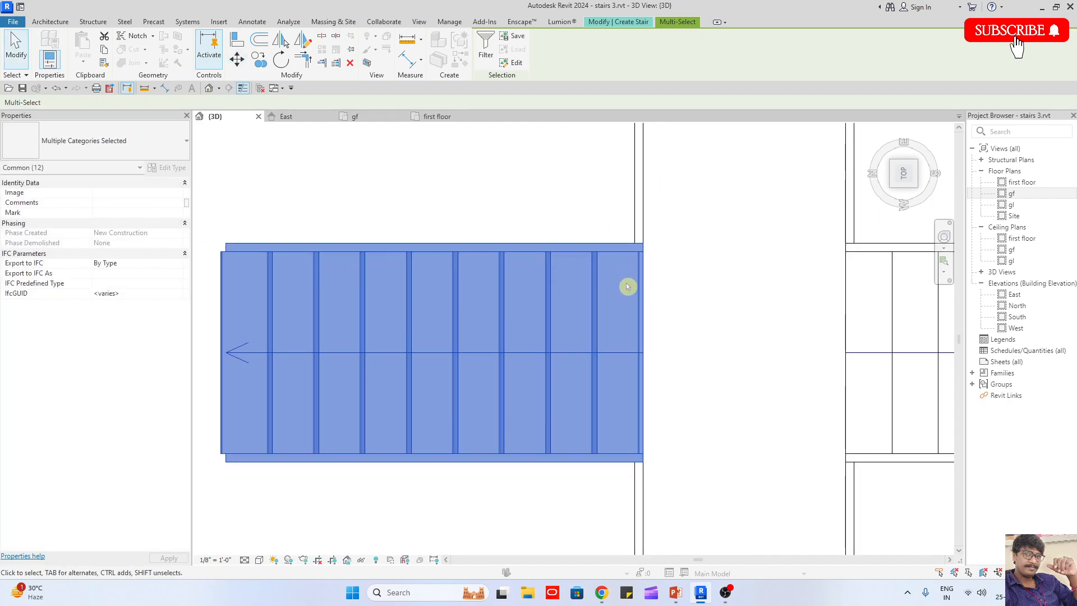
pyautogui.press('Escape')
pyautogui.scroll(-2, 629, 281)
# Finish the stair edit and view the complete multi-run stair with its railings in 3D
pyautogui.keyDown('shift'); pyautogui.moveTo(705, 428); pyautogui.dragTo(765, 243, button='middle'); pyautogui.keyUp('shift')
pyautogui.scroll(-2, 703, 275)
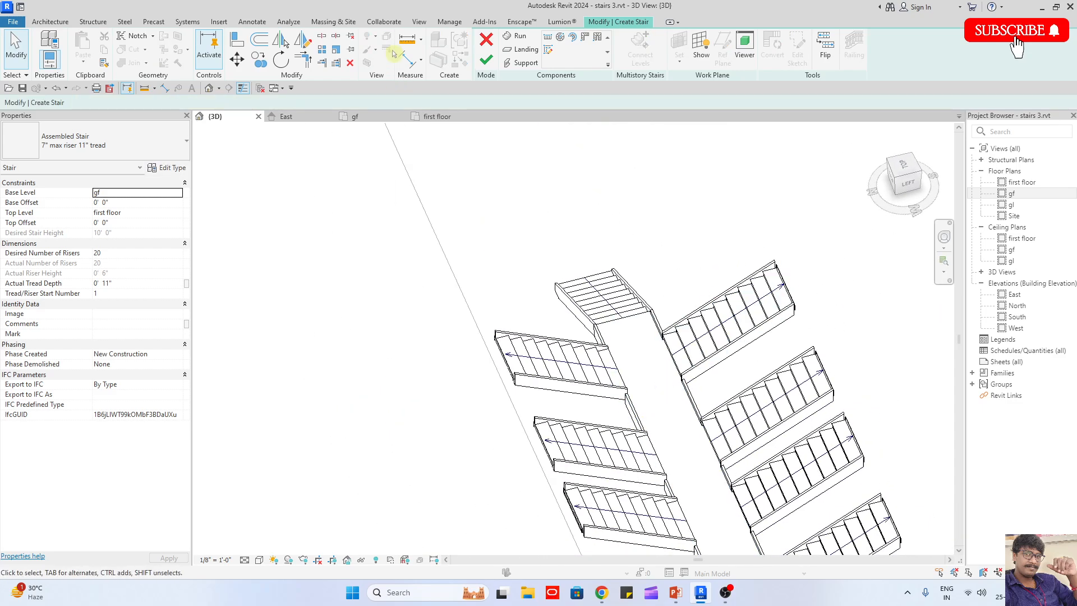
pyautogui.click(488, 62)
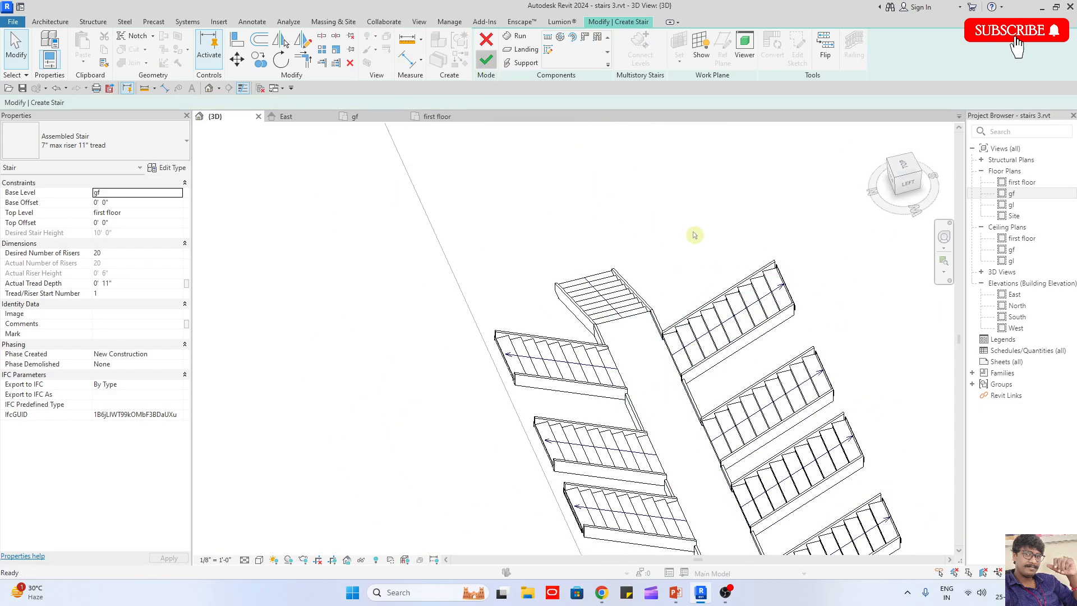
pyautogui.scroll(-3, 699, 215)
pyautogui.keyDown('shift'); pyautogui.moveTo(712, 318); pyautogui.dragTo(779, 315, button='middle'); pyautogui.keyUp('shift')
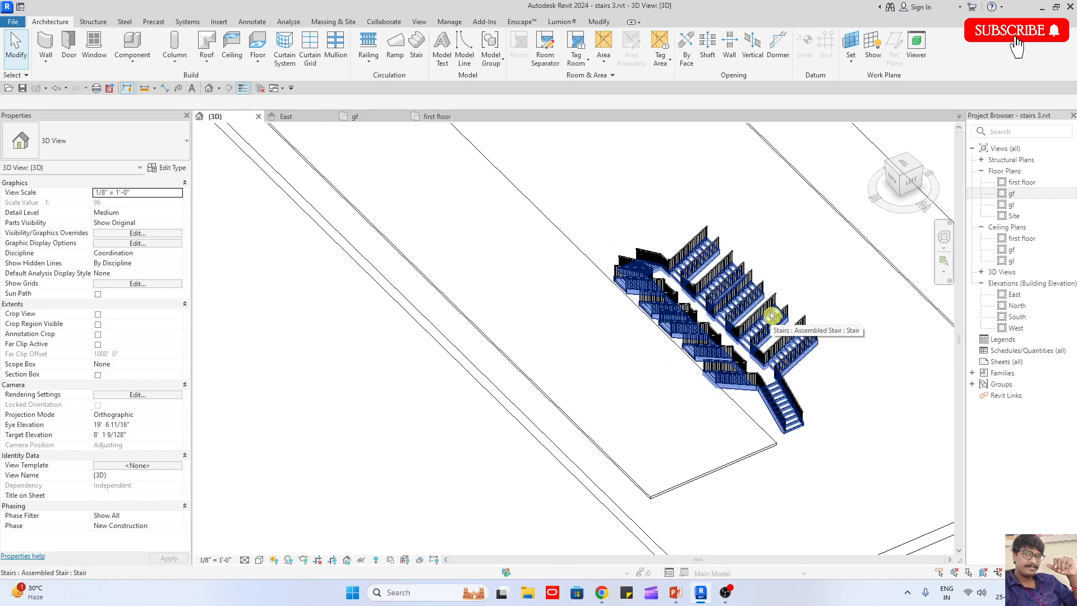
pyautogui.keyDown('shift'); pyautogui.moveTo(772, 316); pyautogui.dragTo(880, 353, button='middle'); pyautogui.keyUp('shift')
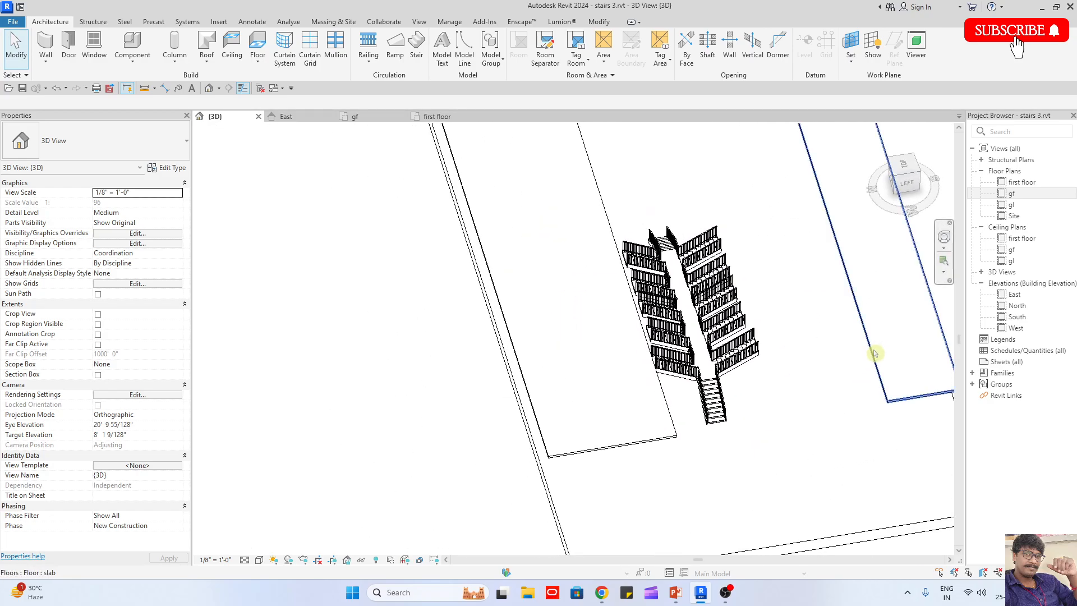
# Edit the boundary of the detached first floor slab, align its facing edge with the copied runs' upper ends, and finish the sketch
pyautogui.doubleClick(875, 353)
pyautogui.scroll(2, 774, 291)
pyautogui.press('a')
pyautogui.press('l')
pyautogui.scroll(5, 774, 291)
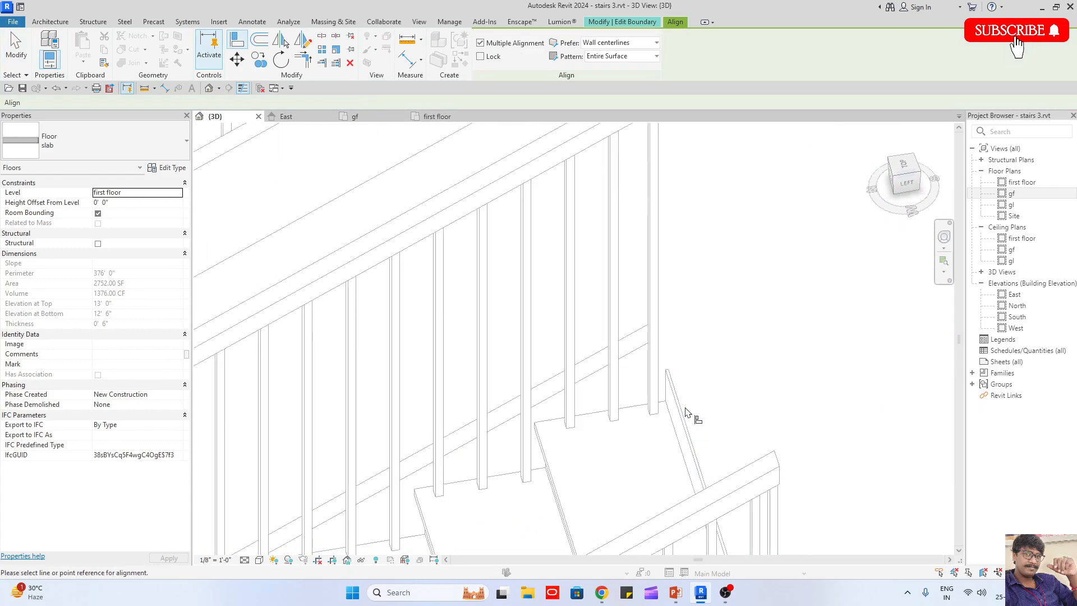
pyautogui.scroll(-5, 645, 355)
pyautogui.scroll(-3, 637, 349)
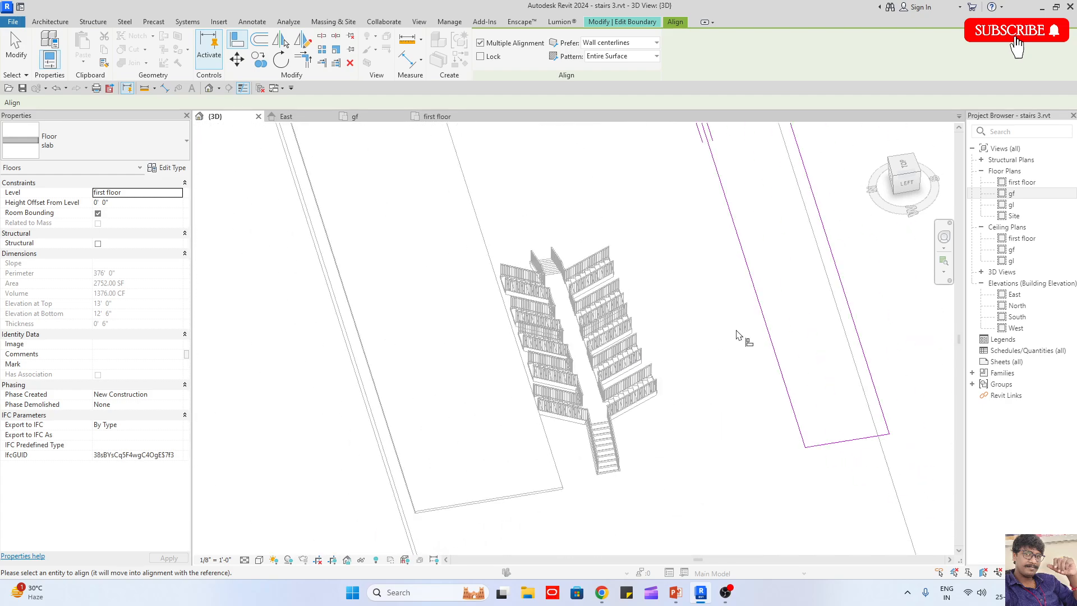
pyautogui.press('Escape')
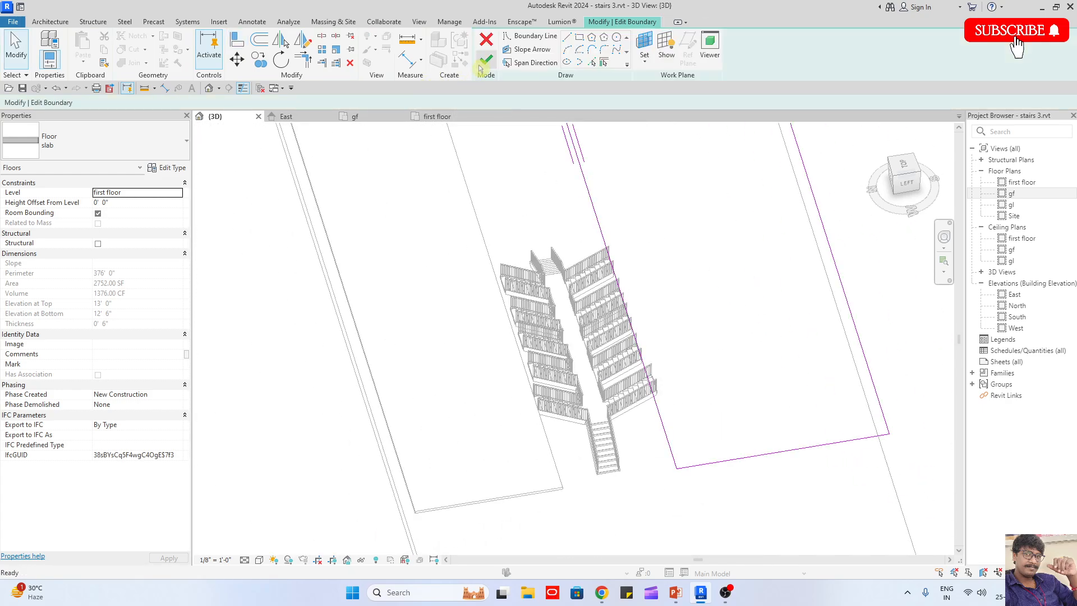
pyautogui.click(485, 65)
# Examine in 3D how the stair runs meet the first floor slabs on both sides
pyautogui.scroll(-2, 567, 233)
pyautogui.keyDown('shift'); pyautogui.moveTo(768, 387); pyautogui.dragTo(612, 335, button='middle'); pyautogui.keyUp('shift')
pyautogui.press('Escape')
pyautogui.scroll(3, 540, 281)
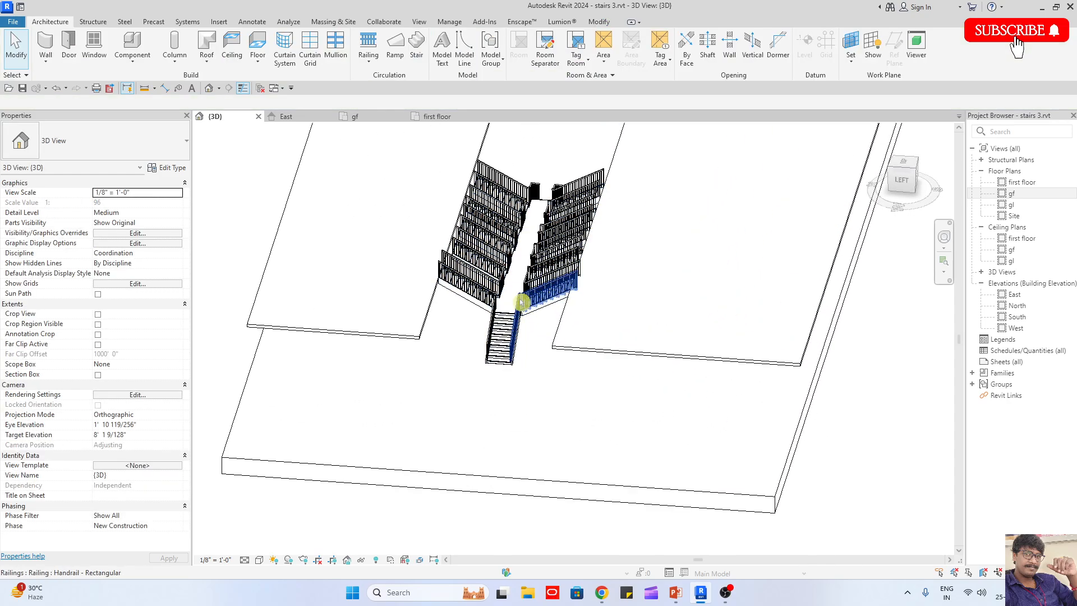
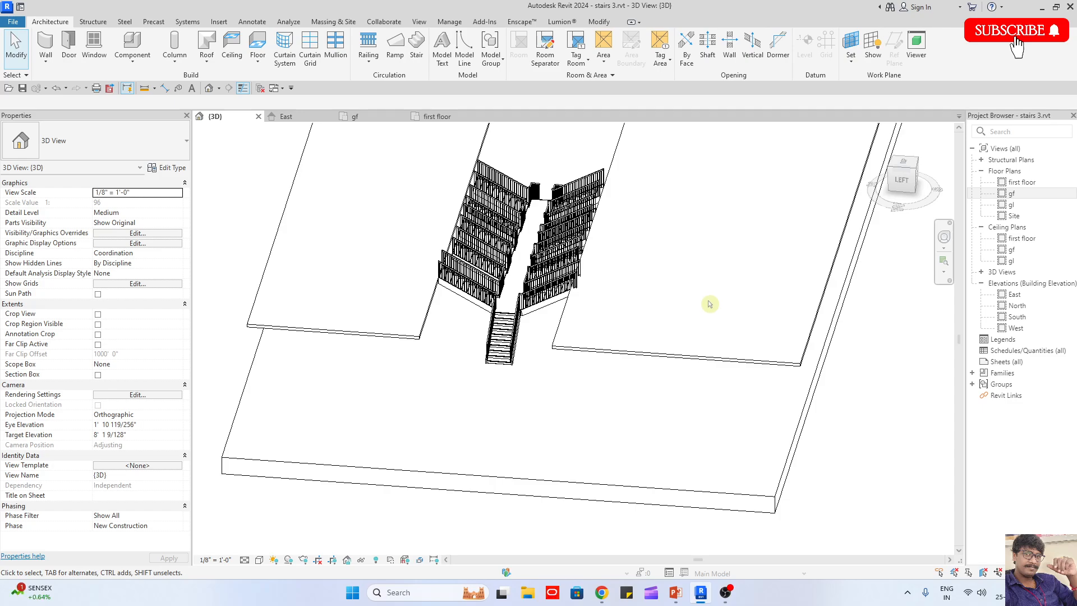
pyautogui.scroll(2, 523, 278)
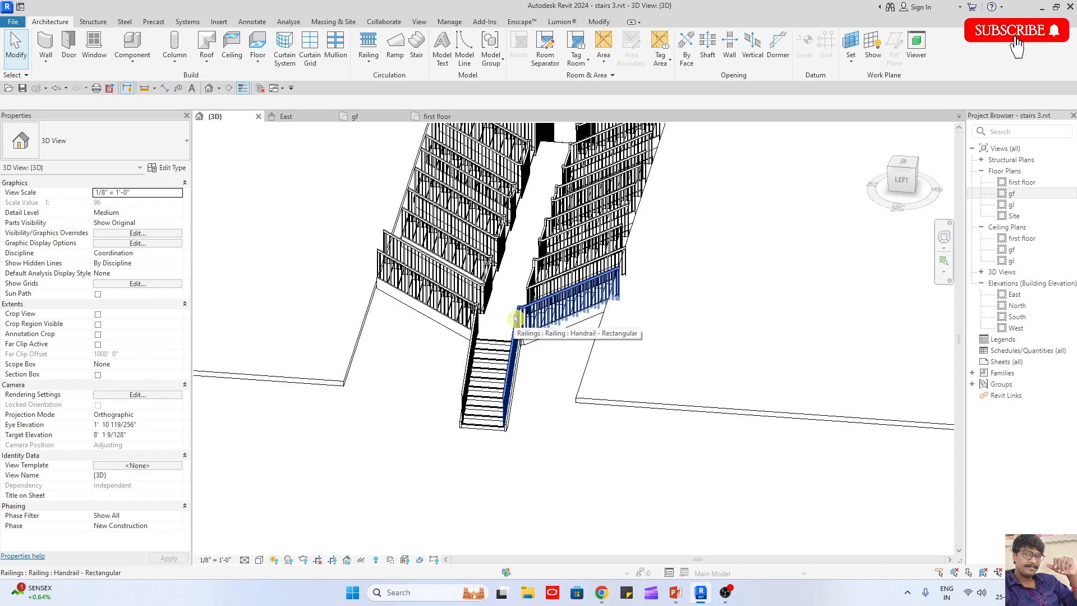
pyautogui.scroll(-5, 514, 316)
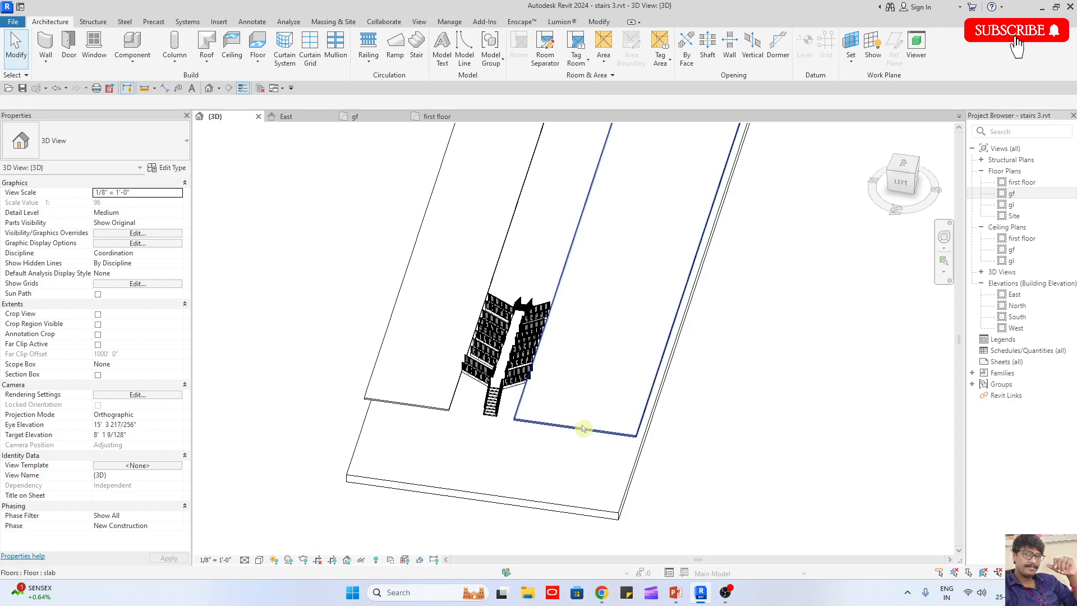
# Open the gf floor plan and go to the empty area beyond the far end of the multi-run stair
pyautogui.doubleClick(1011, 193)
pyautogui.scroll(-5, 805, 218)
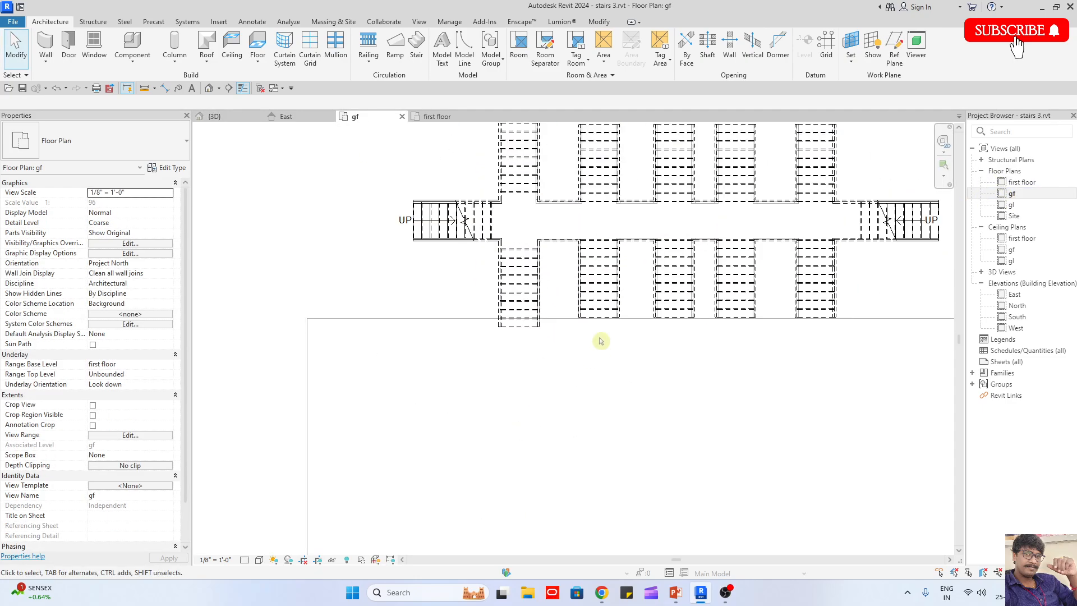
pyautogui.scroll(-3, 601, 340)
pyautogui.scroll(2, 808, 284)
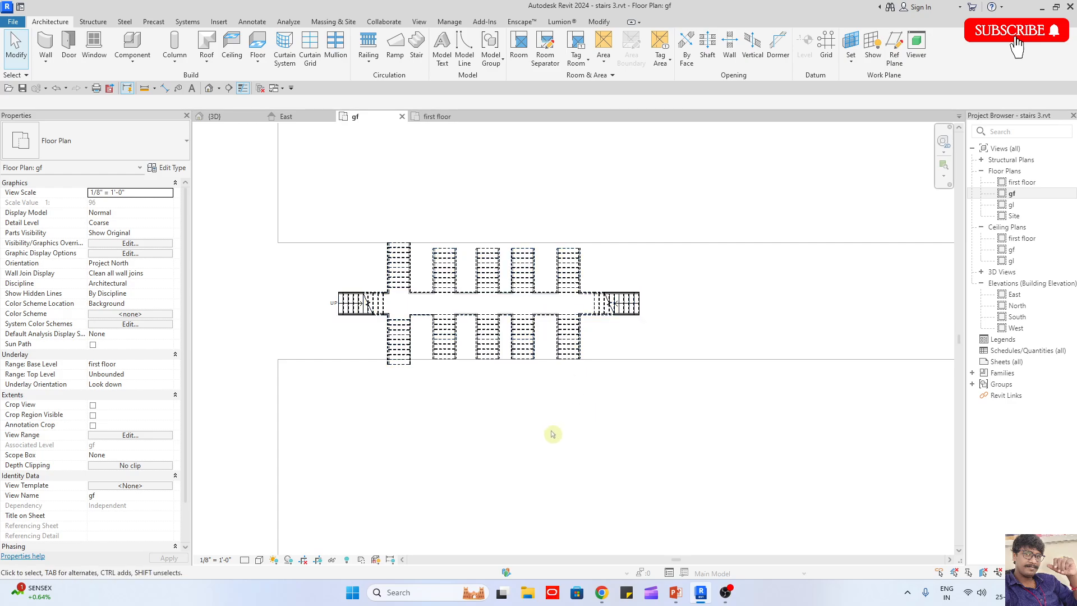
pyautogui.scroll(1, 570, 284)
pyautogui.moveTo(785, 324); pyautogui.dragTo(478, 312, button='middle')
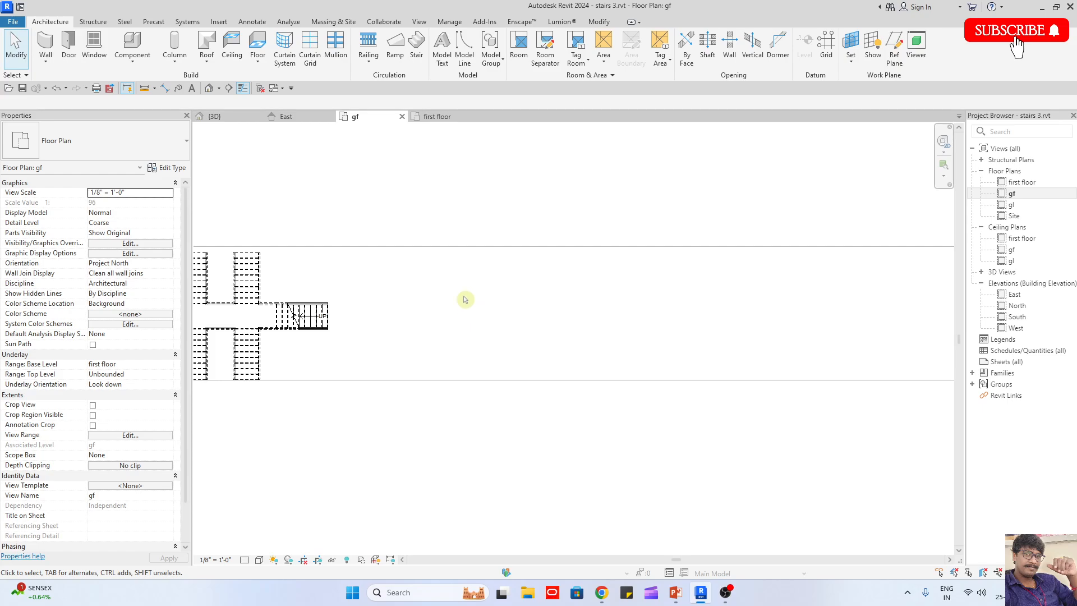
# Start a stair from gf to first floor with 20 desired risers and draw a horizontal 10-riser first run 8'-3" long
pyautogui.click(416, 45)
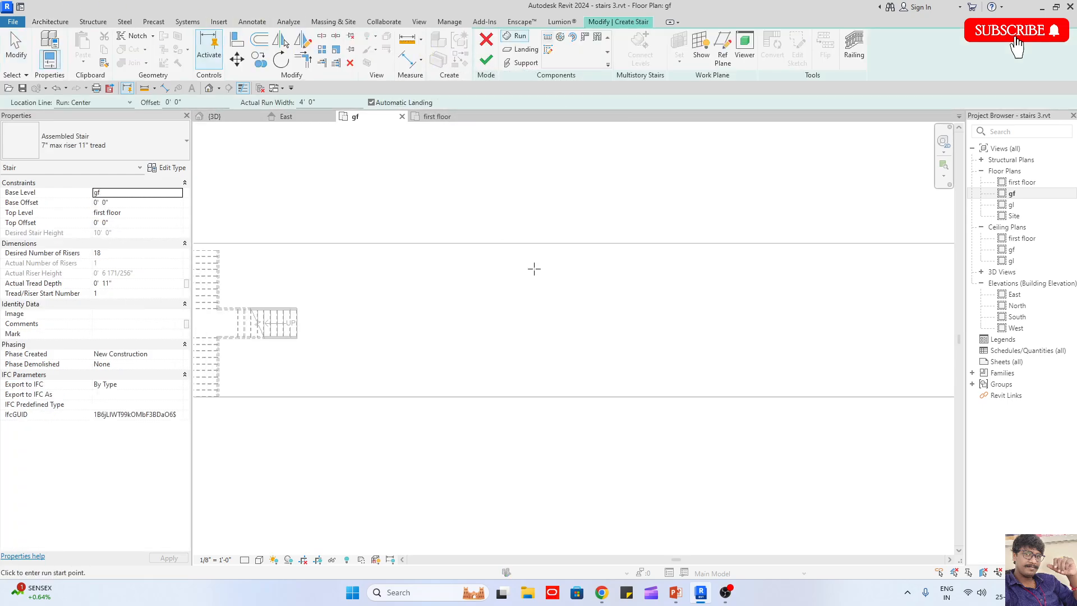
pyautogui.scroll(3, 535, 297)
pyautogui.scroll(1, 535, 297)
pyautogui.click(459, 310)
pyautogui.press('Escape')
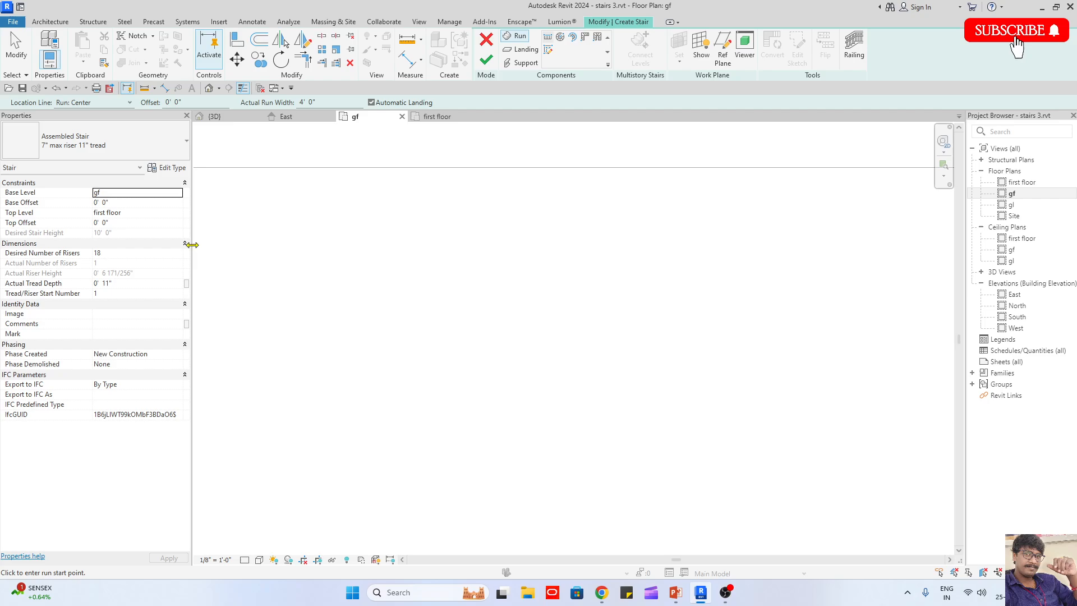
pyautogui.press('Return')
pyautogui.scroll(1, 496, 337)
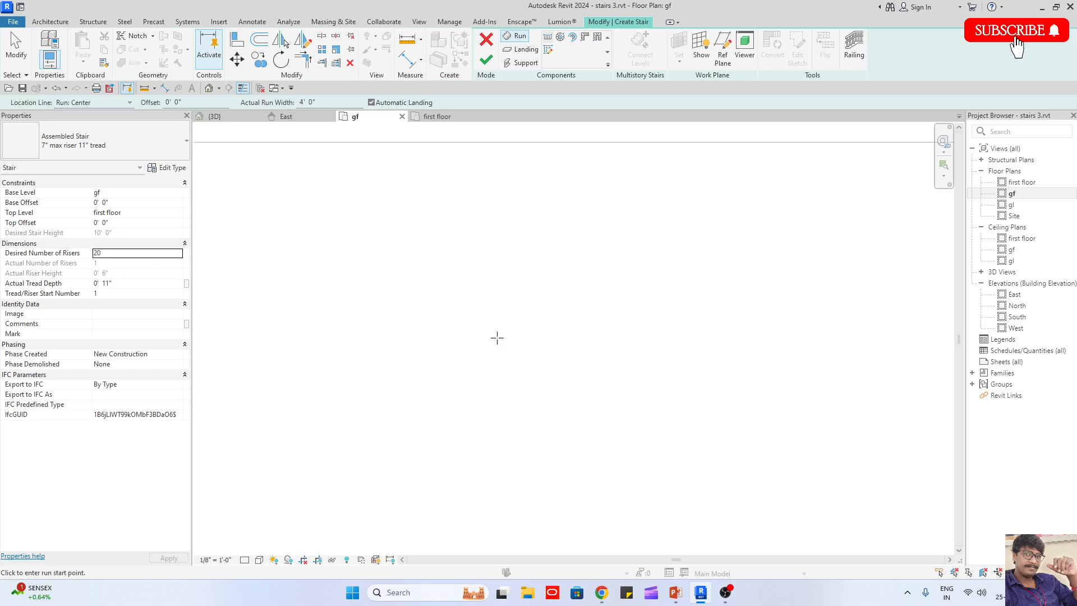
pyautogui.click(398, 324)
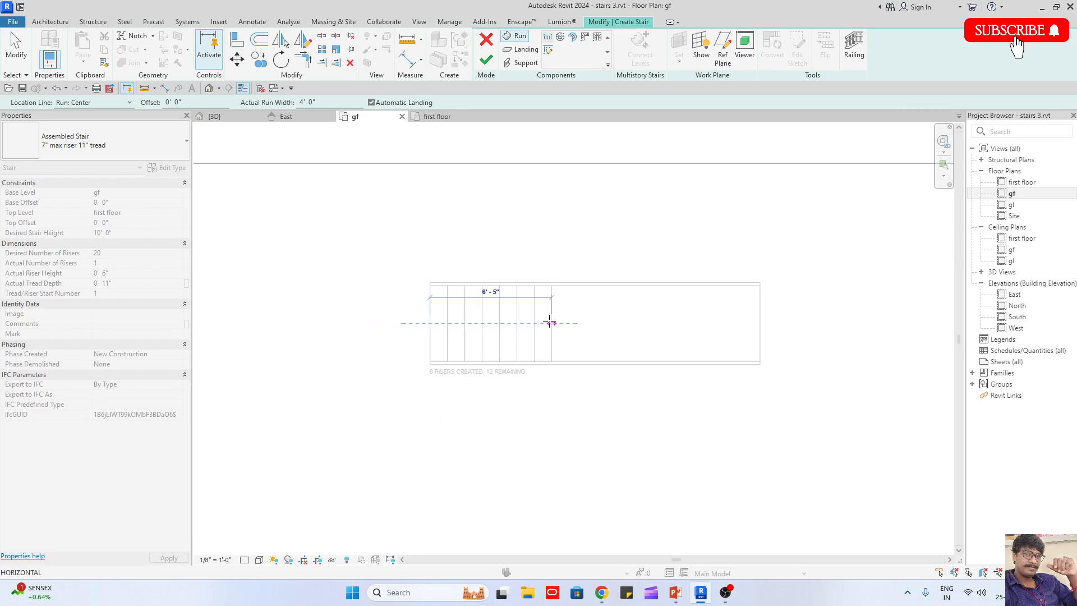
pyautogui.click(585, 323)
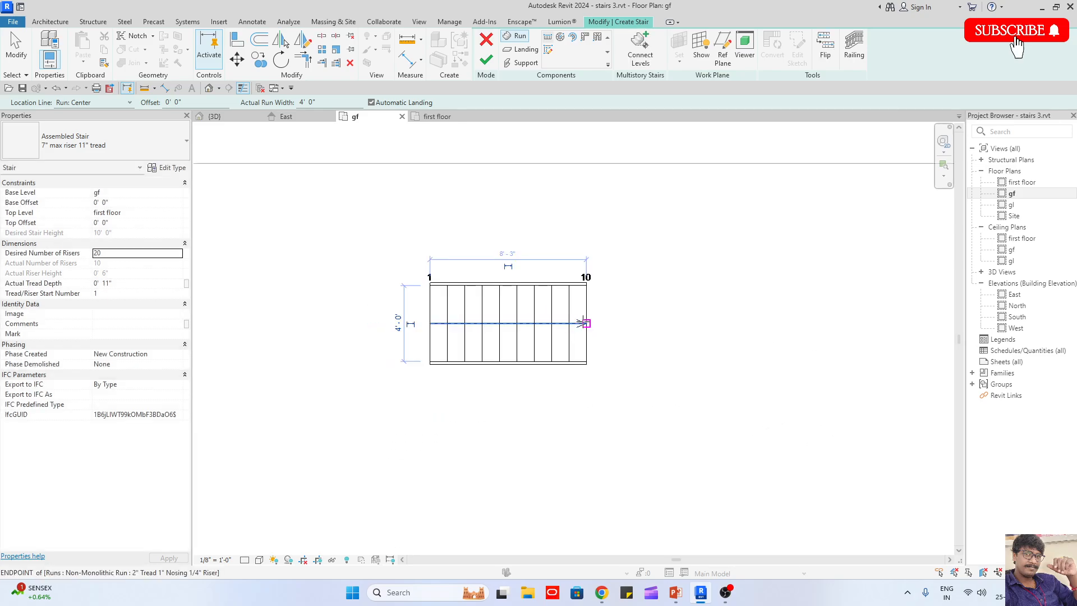
# Draw the remaining 10 risers as a second run beyond the first, heading down the plan at 70° and 8'-3" long
pyautogui.click(710, 398)
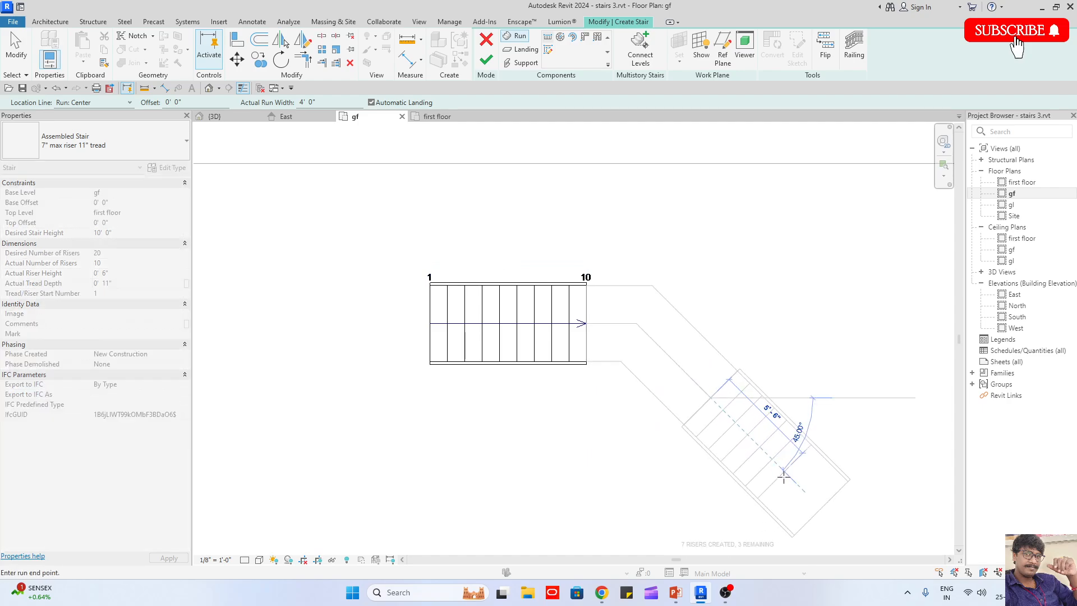
pyautogui.press('Escape')
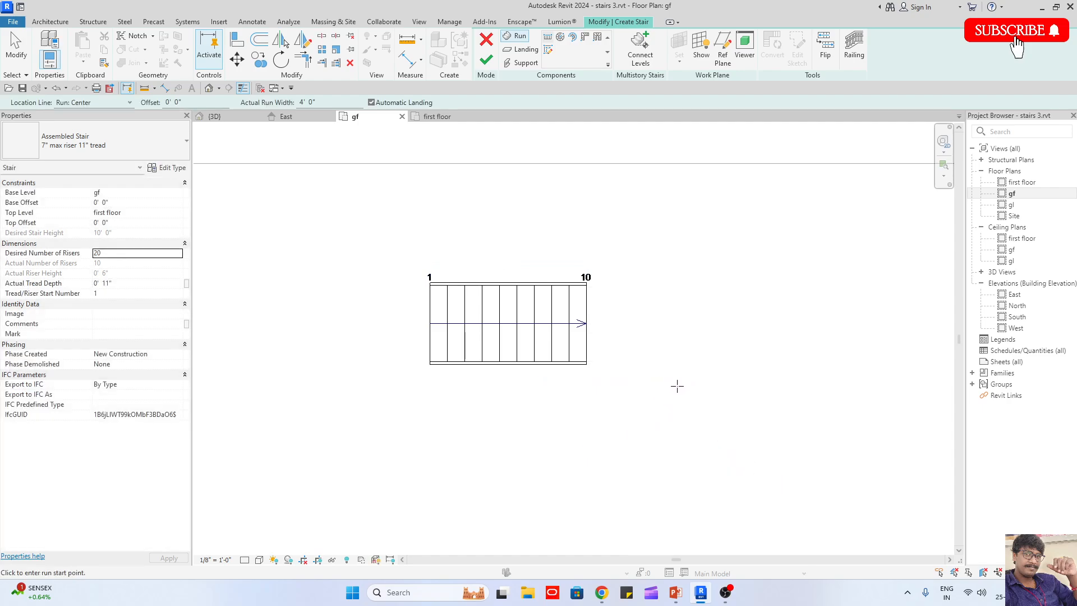
pyautogui.click(677, 386)
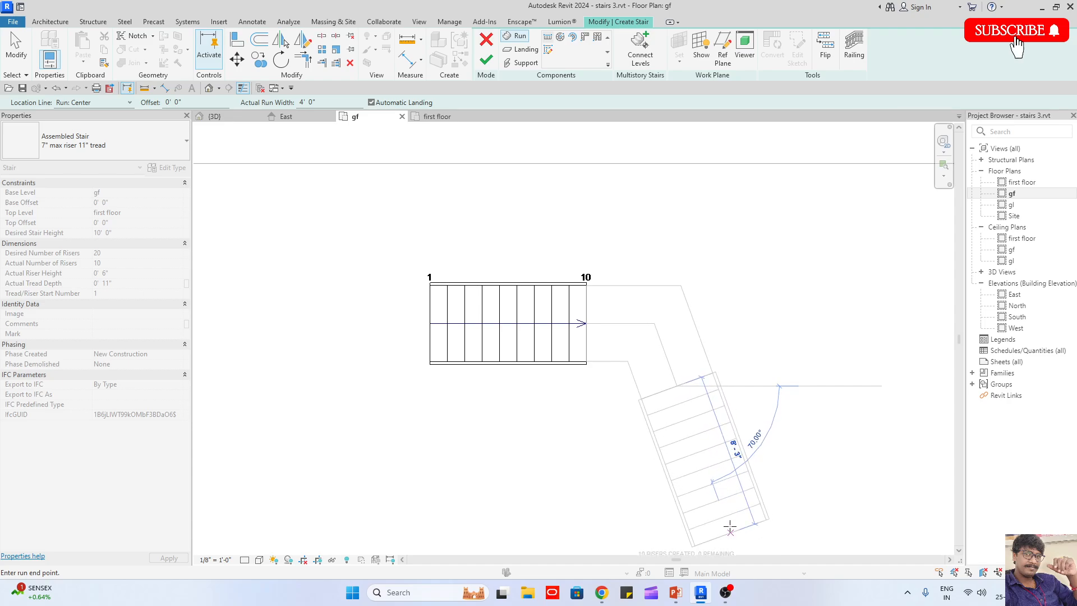
pyautogui.click(734, 534)
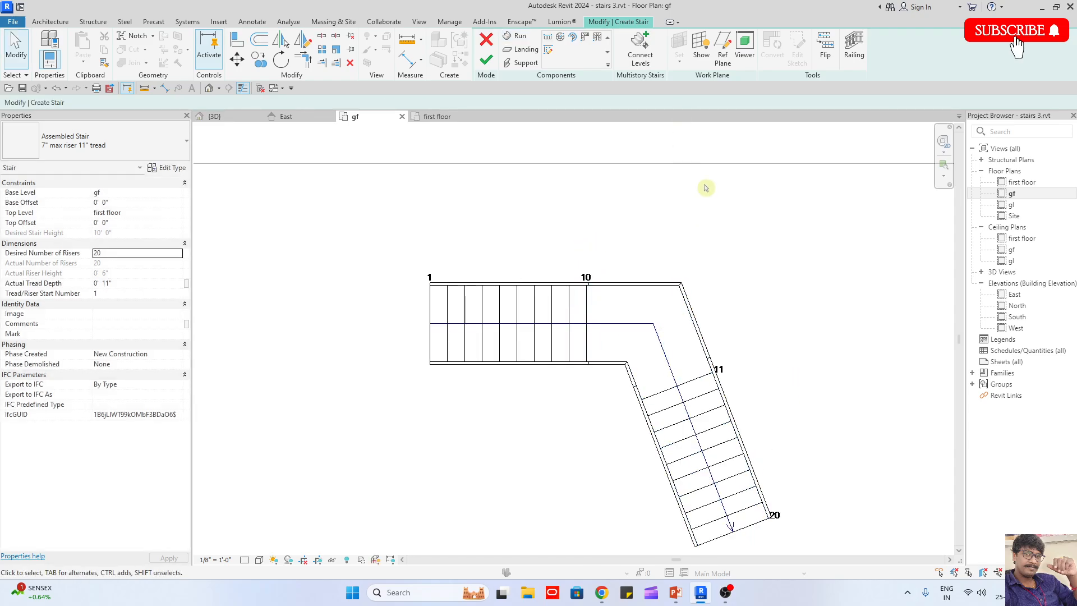
pyautogui.scroll(-2, 694, 236)
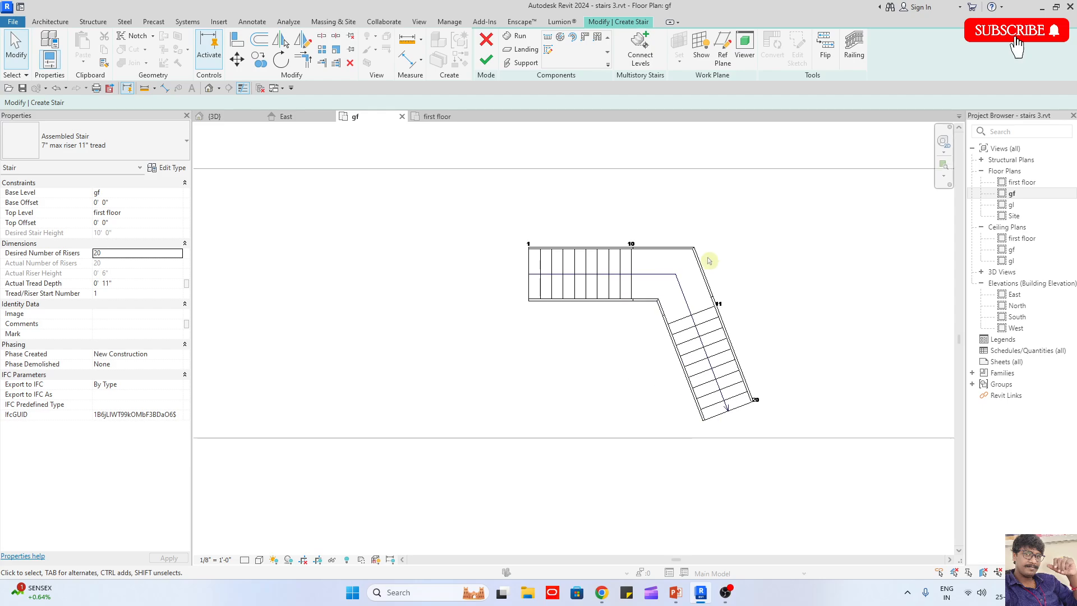
# Mirror a copy of the angled second run about the first run's centre line
pyautogui.click(702, 354)
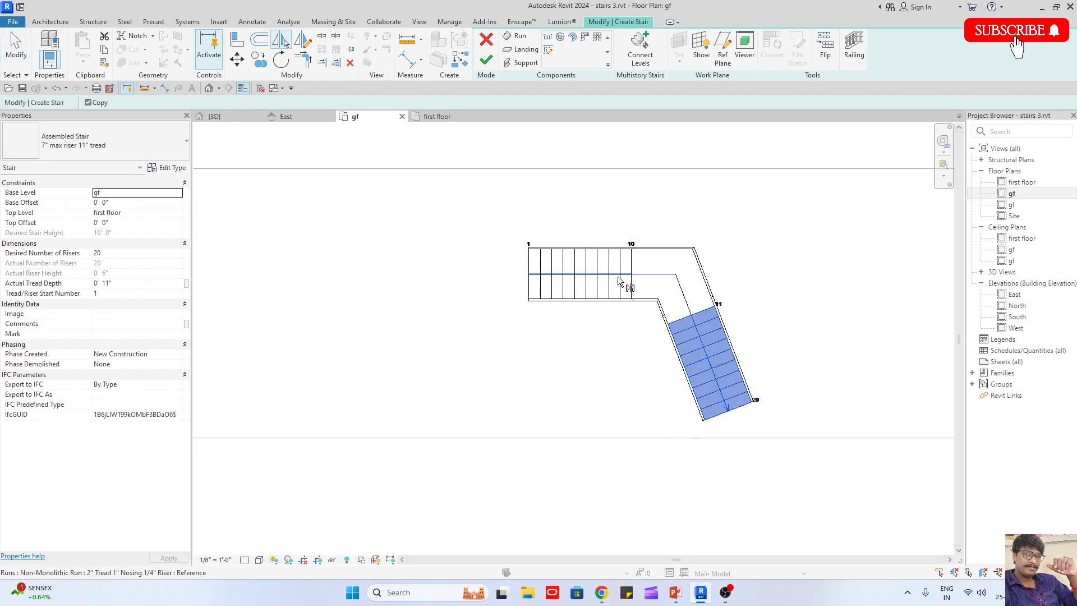
pyautogui.click(619, 280)
pyautogui.click(641, 209)
# Convert the landing between the first and second runs to sketch-based and open its sketch for editing
pyautogui.scroll(2, 673, 281)
pyautogui.click(673, 289)
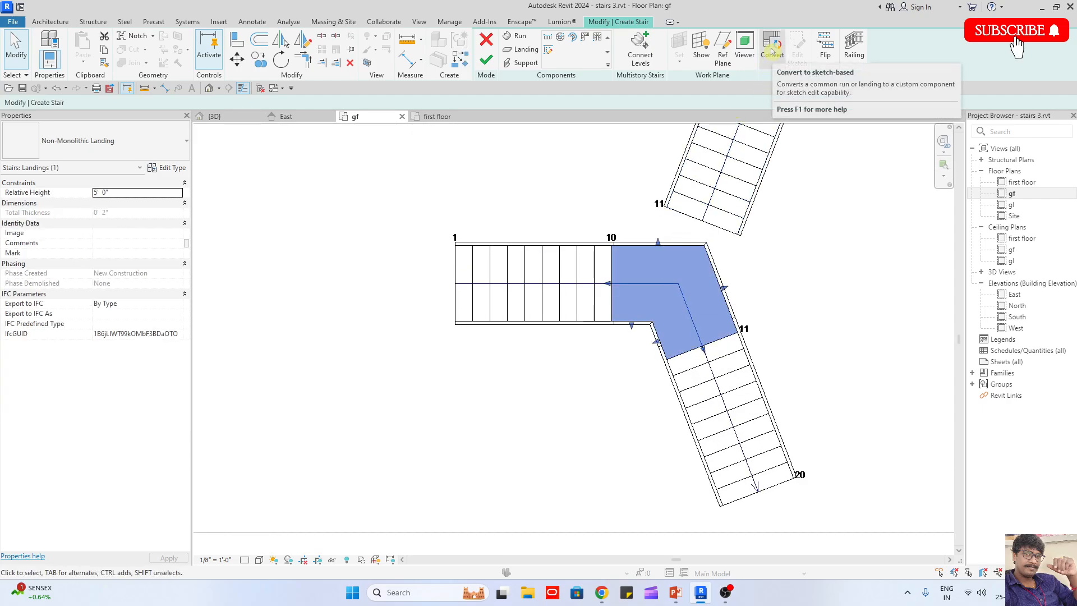
pyautogui.click(773, 49)
pyautogui.click(608, 313)
pyautogui.click(797, 53)
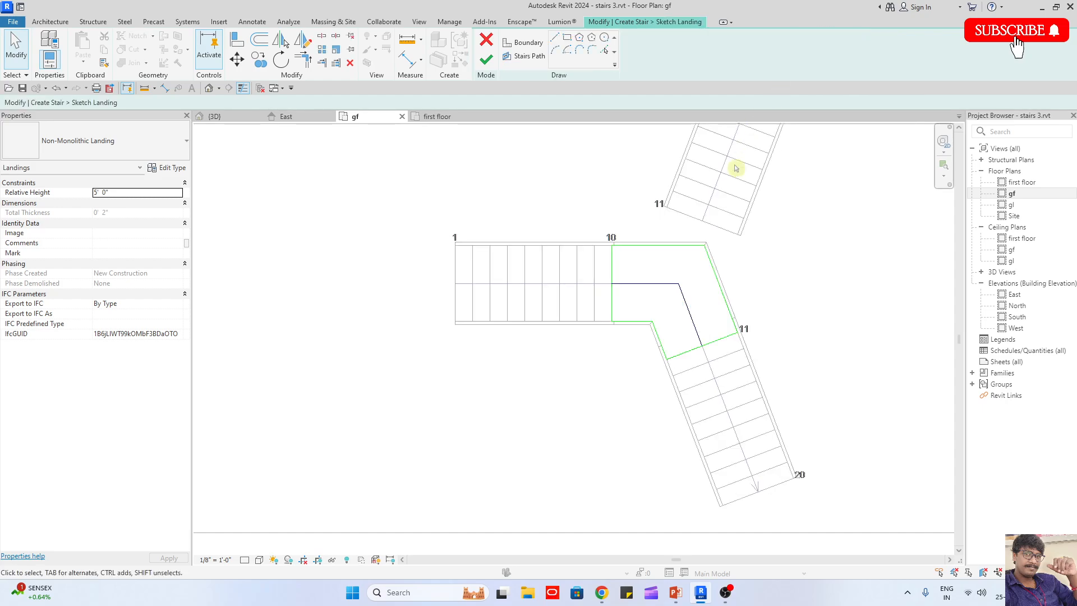
# Try to mirror the landing's two inner boundary edges and its second-run edge together about the horizontal stair path line
pyautogui.scroll(2, 718, 230)
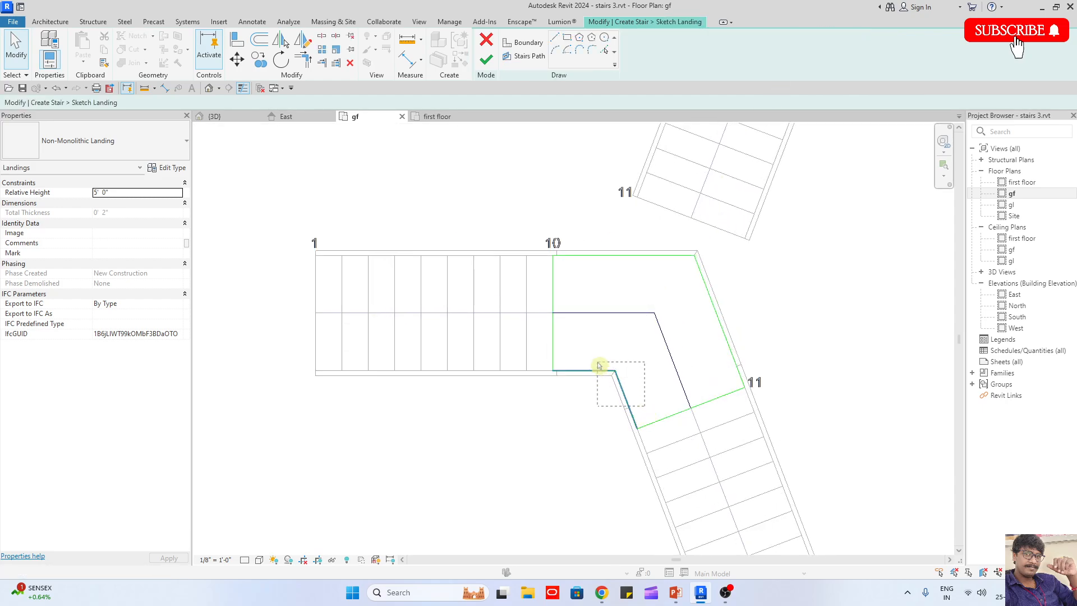
pyautogui.moveTo(599, 365); pyautogui.dragTo(598, 364)
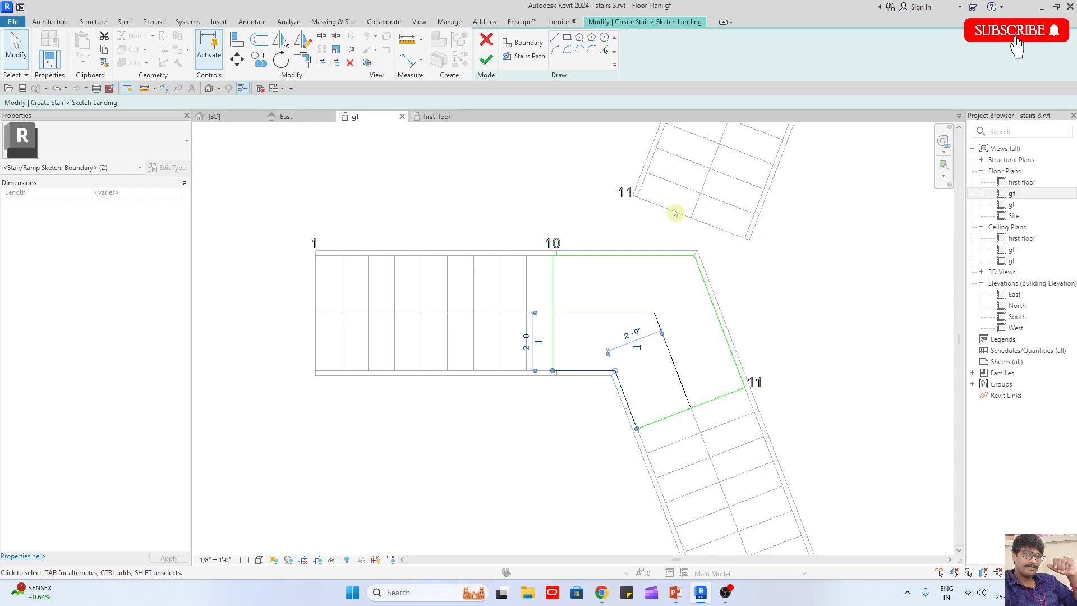
pyautogui.keyDown('ctrl'); pyautogui.click(729, 393); pyautogui.keyUp('ctrl')
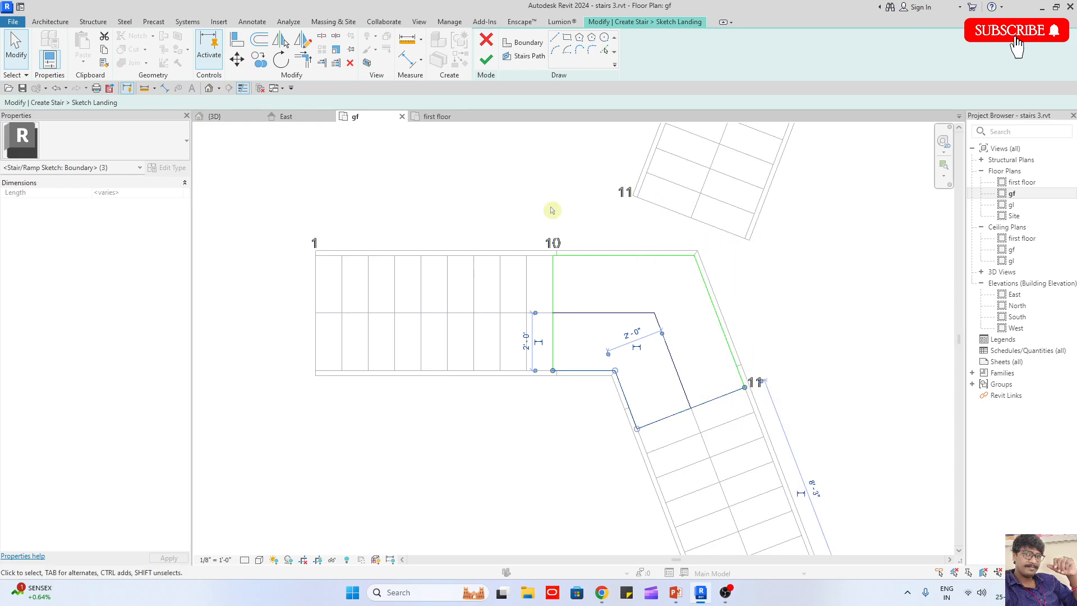
pyautogui.click(280, 40)
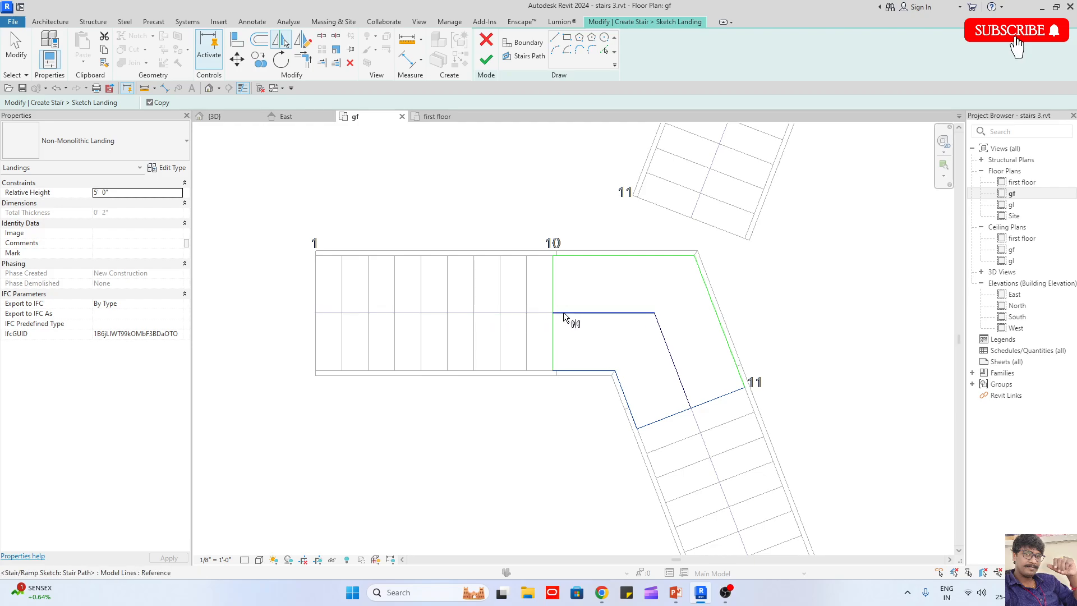
pyautogui.click(575, 328)
pyautogui.click(569, 409)
pyautogui.click(646, 256)
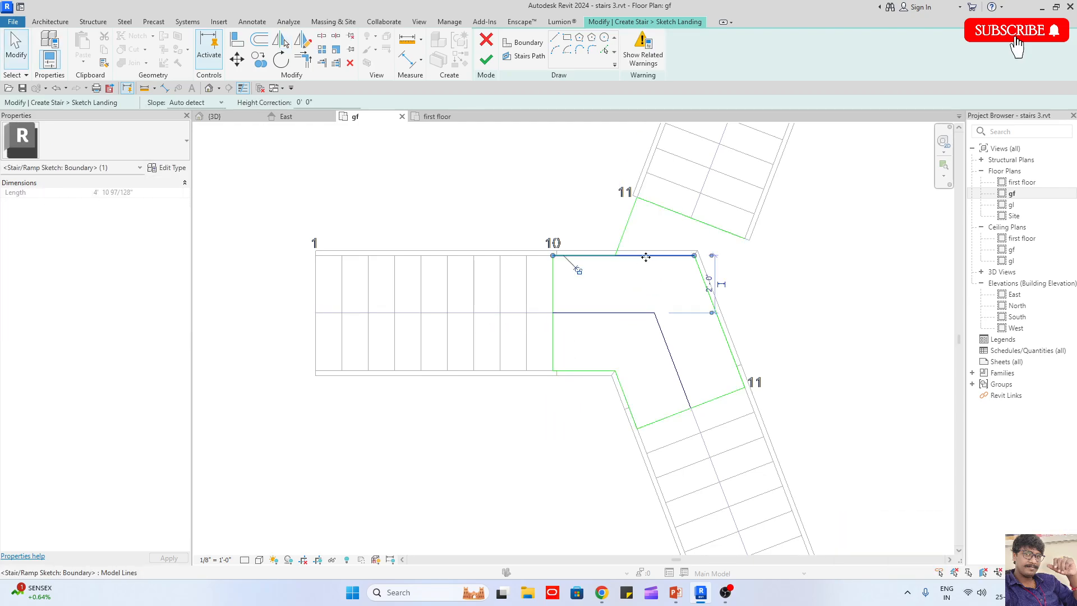
pyautogui.click(687, 297)
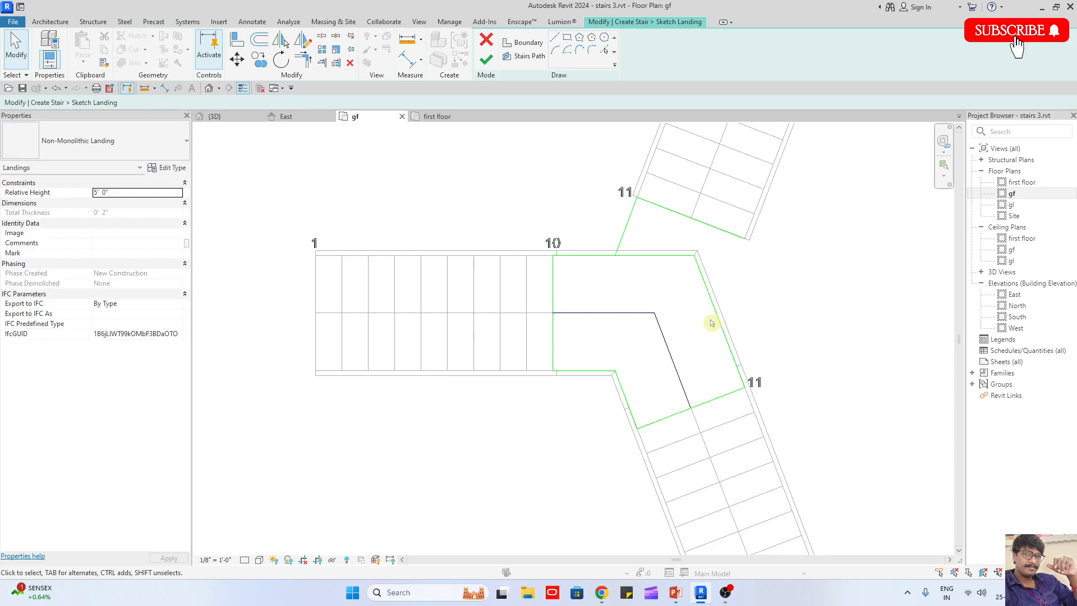
pyautogui.click(719, 322)
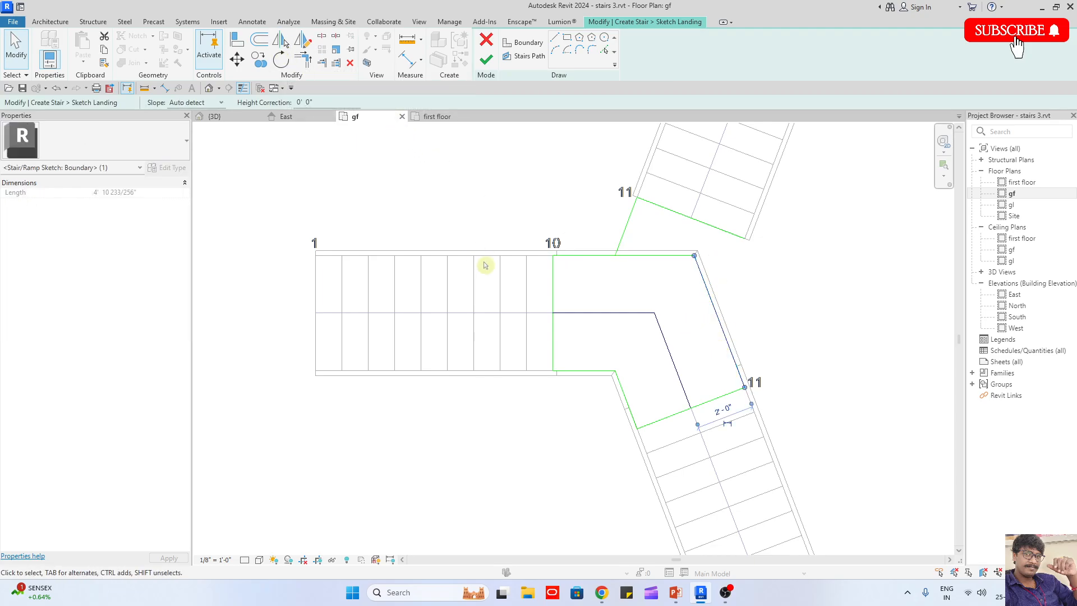
pyautogui.click(594, 318)
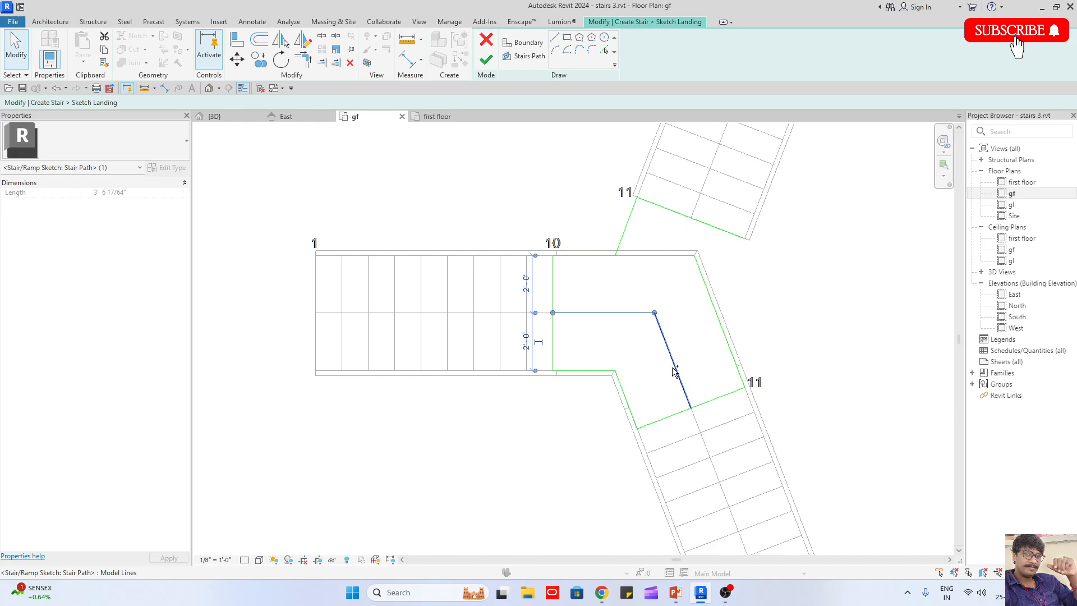
pyautogui.click(714, 379)
# Mirror a copy of the landing's outer slanted boundary edge about the horizontal stair path line
pyautogui.click(735, 365)
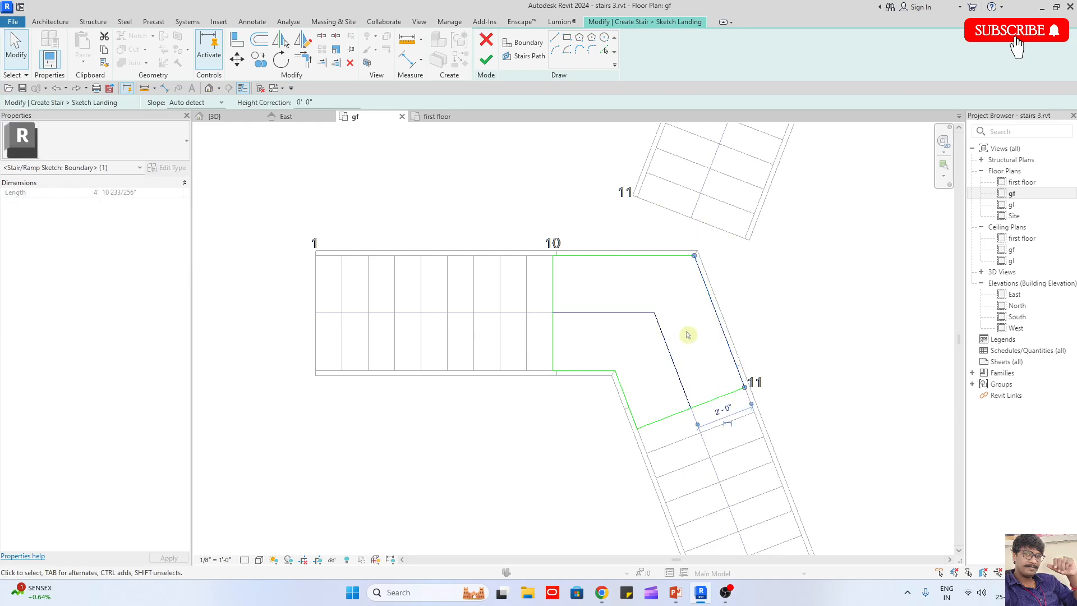
pyautogui.press('m')
pyautogui.press('m')
pyautogui.click(607, 315)
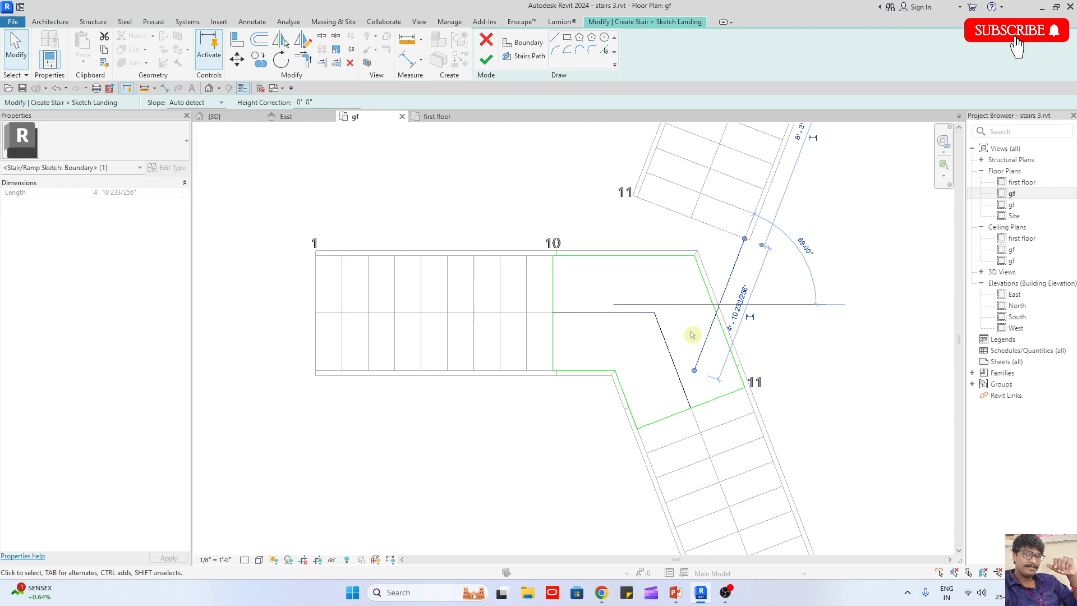
pyautogui.click(750, 340)
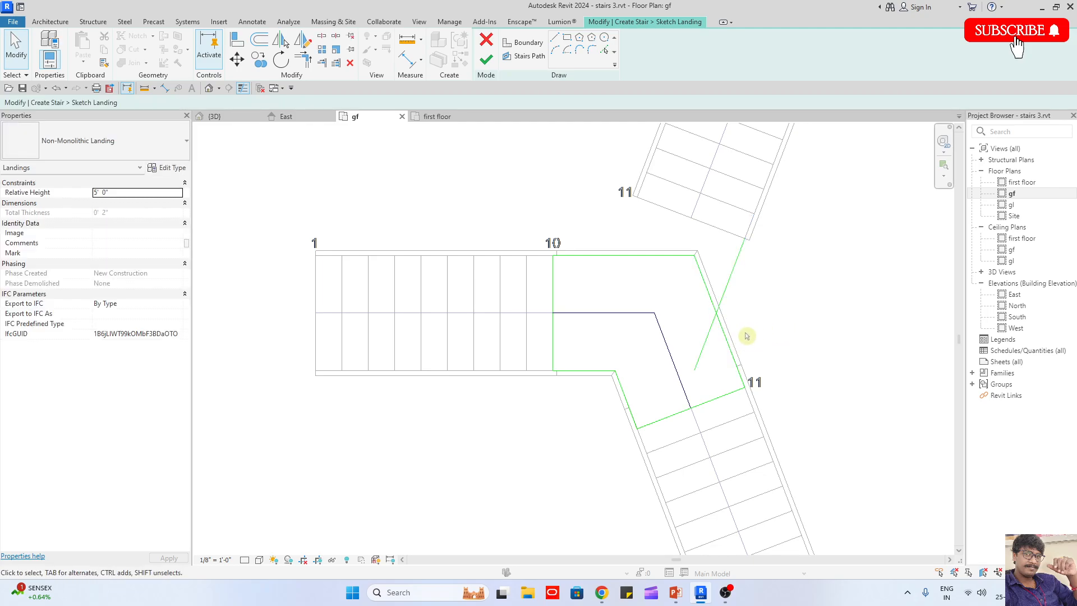
# Mirror copies of the landing's inner slanted edge and the edge along the second run about the horizontal stair path line
pyautogui.moveTo(666, 299); pyautogui.dragTo(677, 360, button='middle')
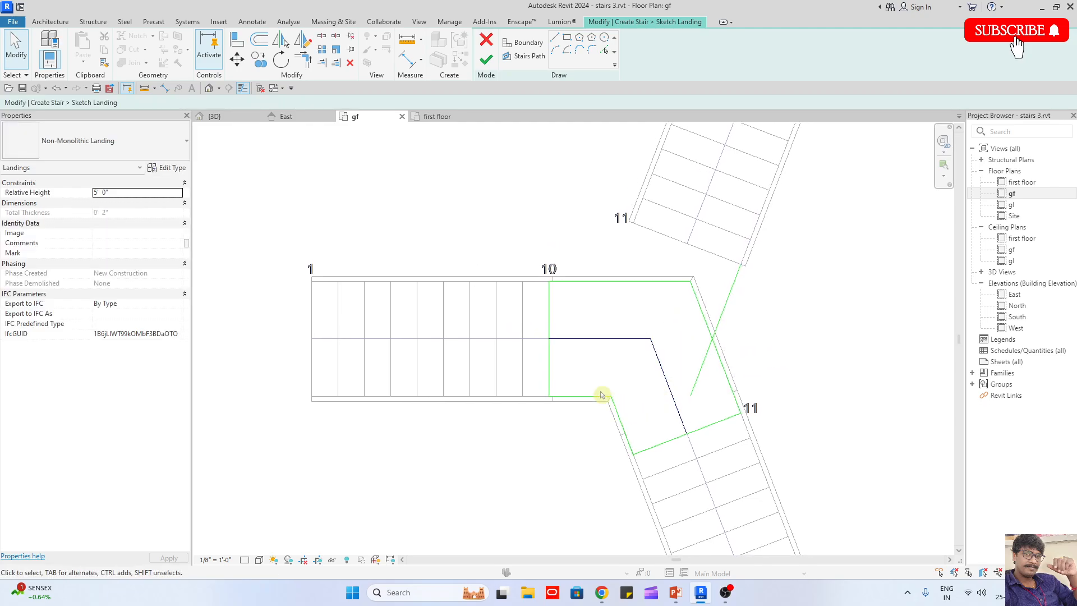
pyautogui.click(639, 463)
pyautogui.press('m')
pyautogui.press('m')
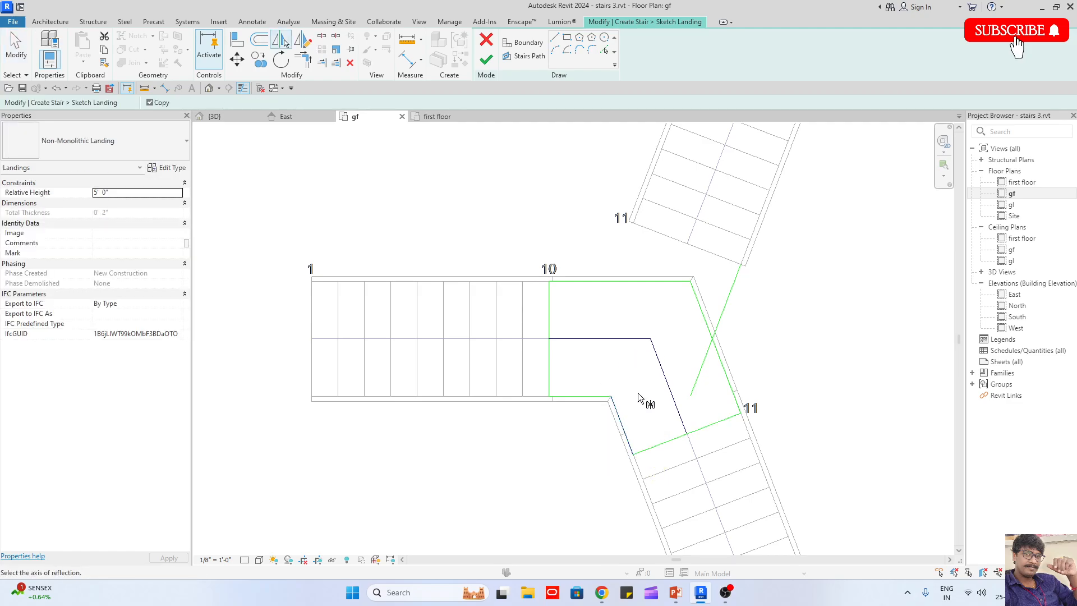
pyautogui.click(595, 341)
pyautogui.click(676, 440)
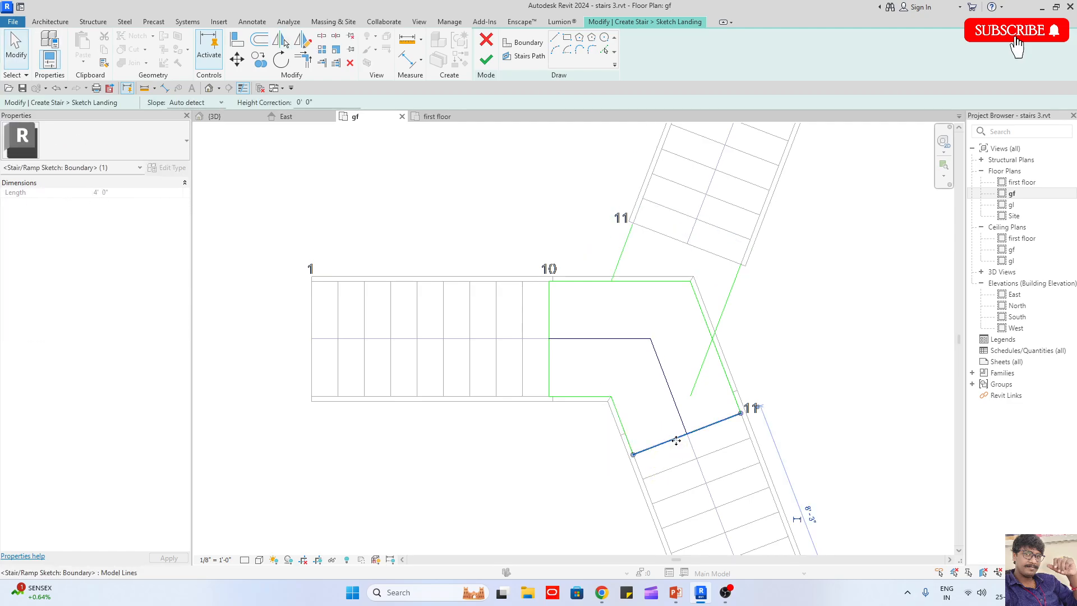
pyautogui.press('m')
pyautogui.press('m')
pyautogui.click(597, 341)
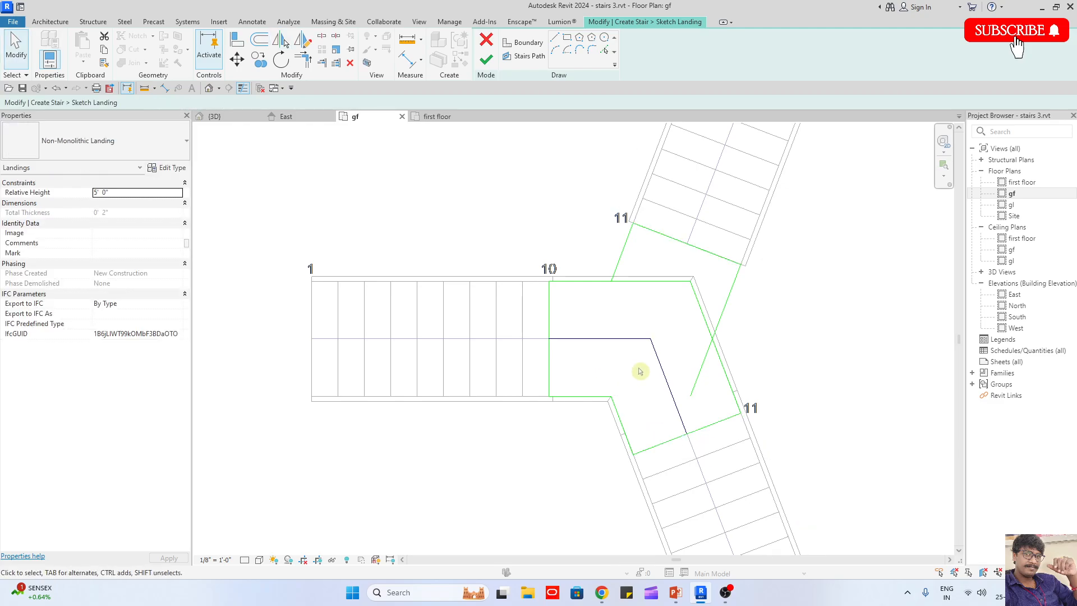
# Trim the landing's overlapping boundary lines into one closed outline joining all three runs, and finish the landing sketch
pyautogui.press('r')
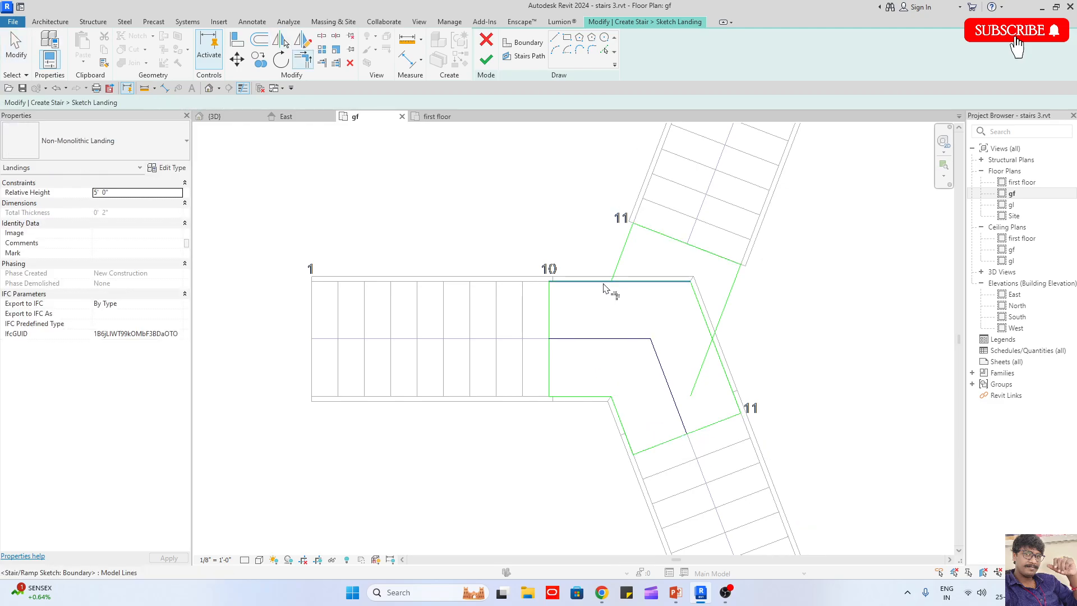
pyautogui.click(603, 281)
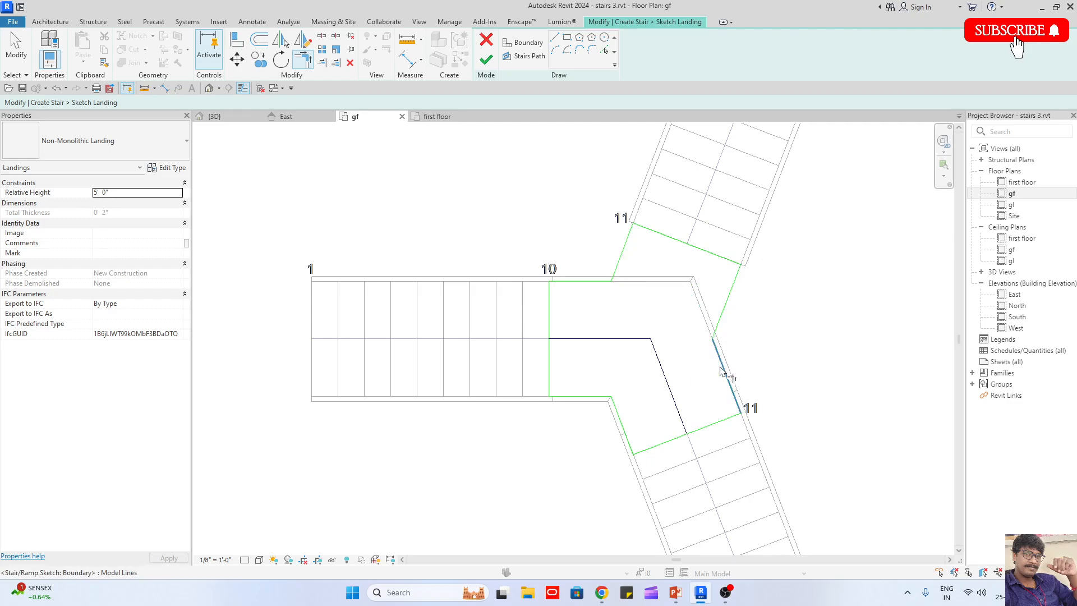
pyautogui.press('Escape')
pyautogui.press('Tab')
pyautogui.click(717, 424)
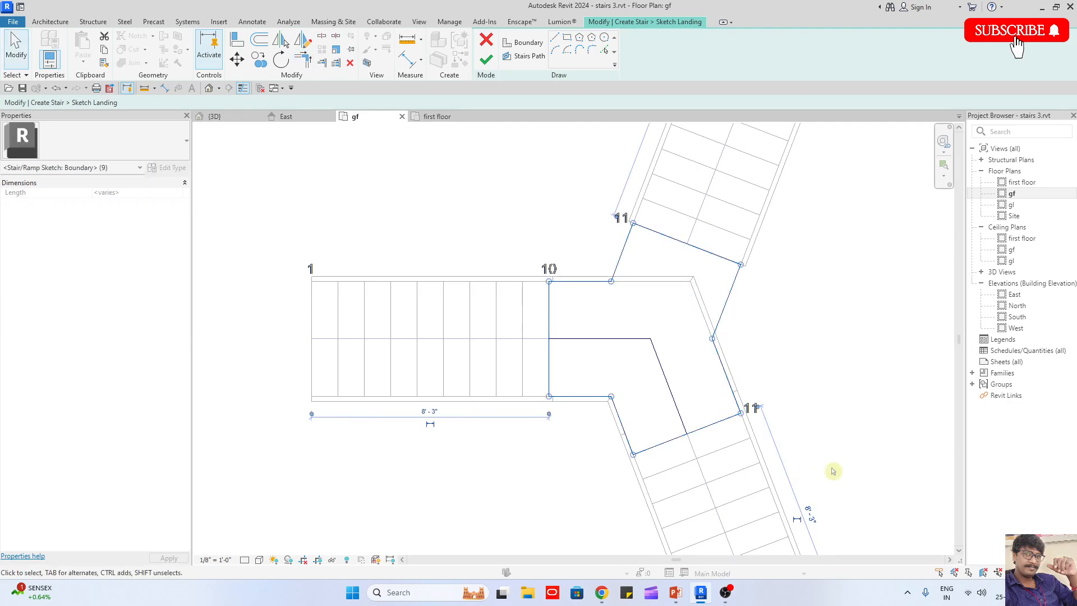
pyautogui.click(832, 471)
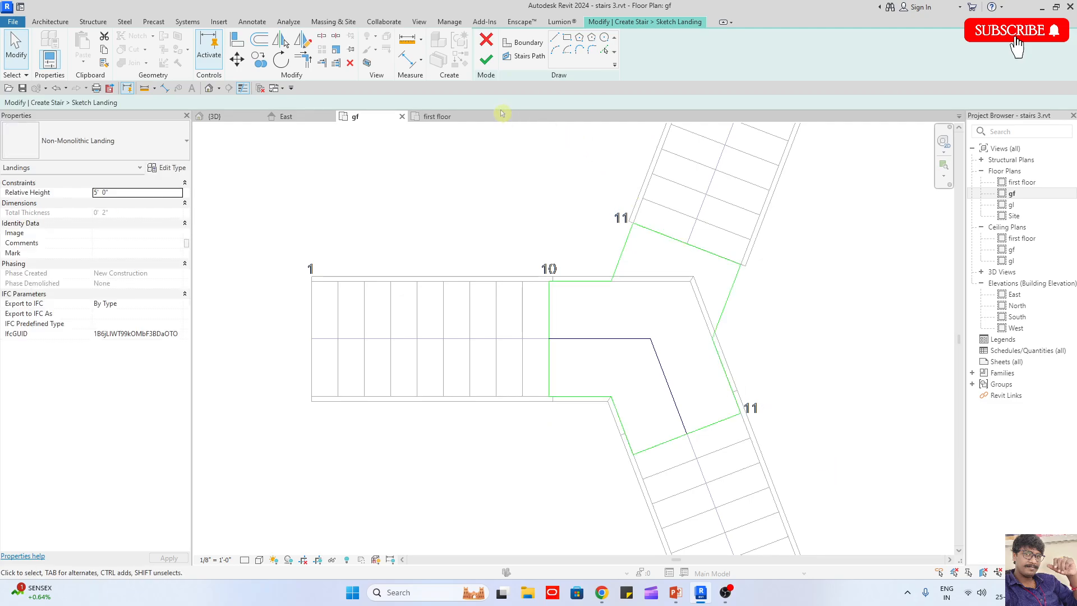
pyautogui.click(485, 60)
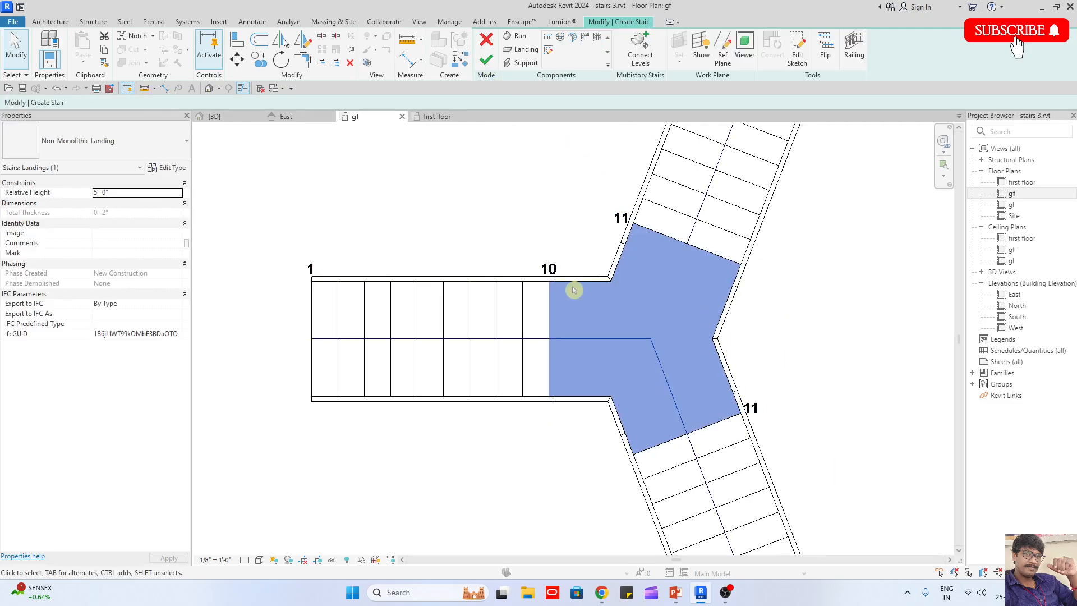
# Examine how the Y-shaped stair sits between the first floor slab edges in the gf plan
pyautogui.scroll(-2, 648, 366)
pyautogui.moveTo(663, 452); pyautogui.dragTo(731, 375, button='middle')
pyautogui.click(555, 424)
pyautogui.scroll(-3, 555, 424)
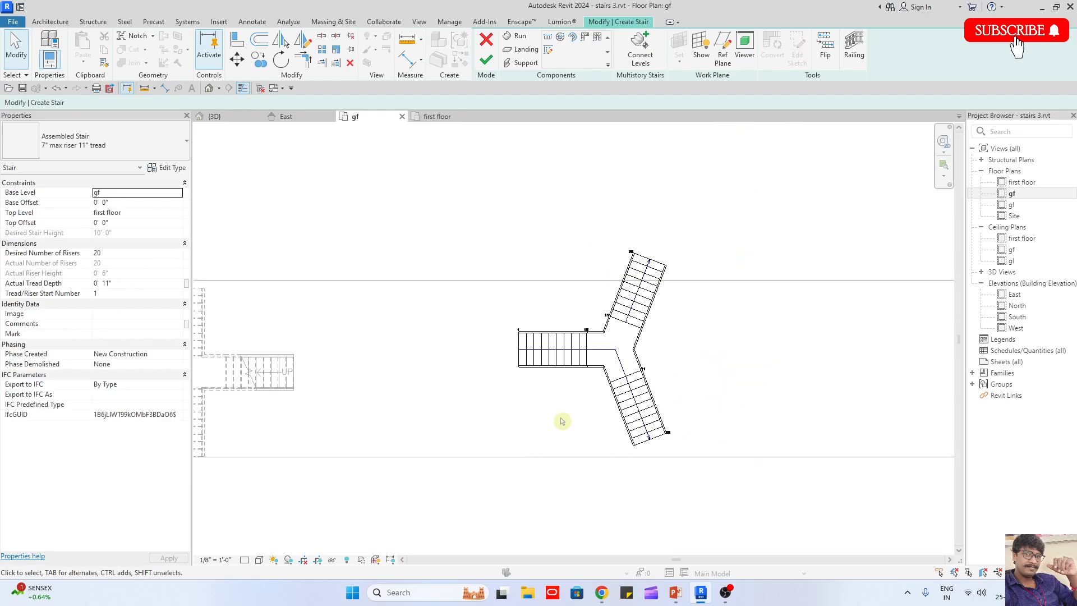
pyautogui.scroll(-3, 562, 420)
pyautogui.moveTo(641, 435); pyautogui.dragTo(641, 405, button='middle')
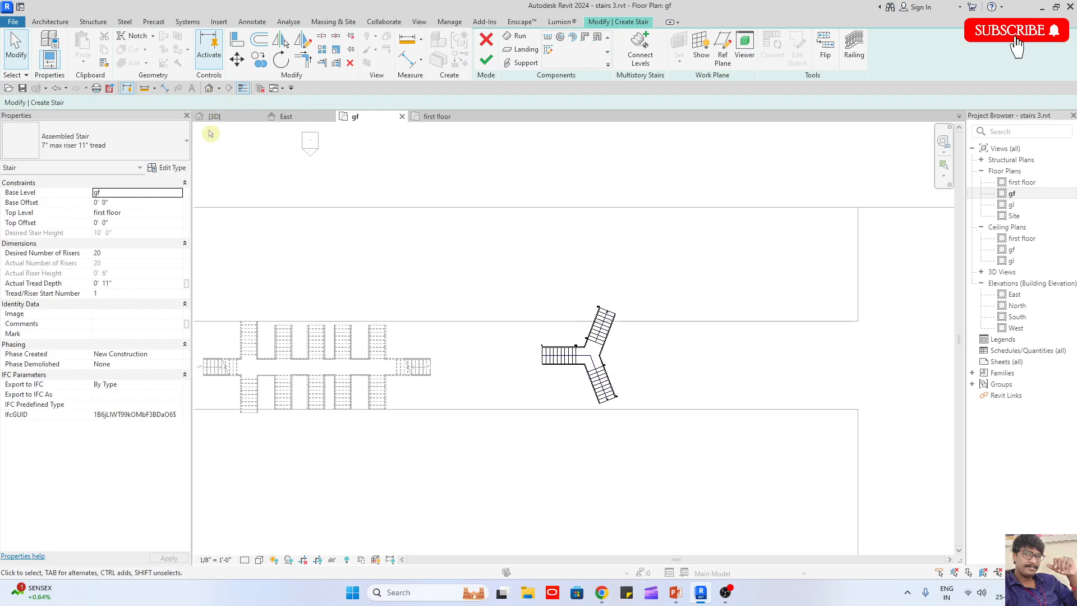
# Finish the Y-shaped stair edit from the 3D view
pyautogui.click(213, 116)
pyautogui.scroll(3, 565, 312)
pyautogui.scroll(4, 554, 314)
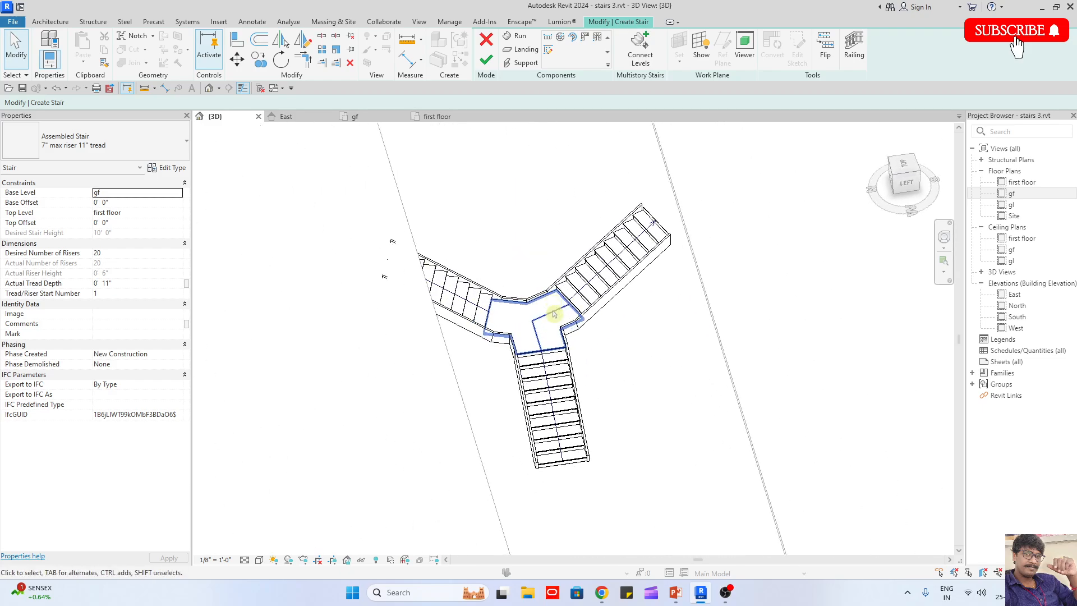
pyautogui.scroll(2, 554, 314)
pyautogui.click(486, 64)
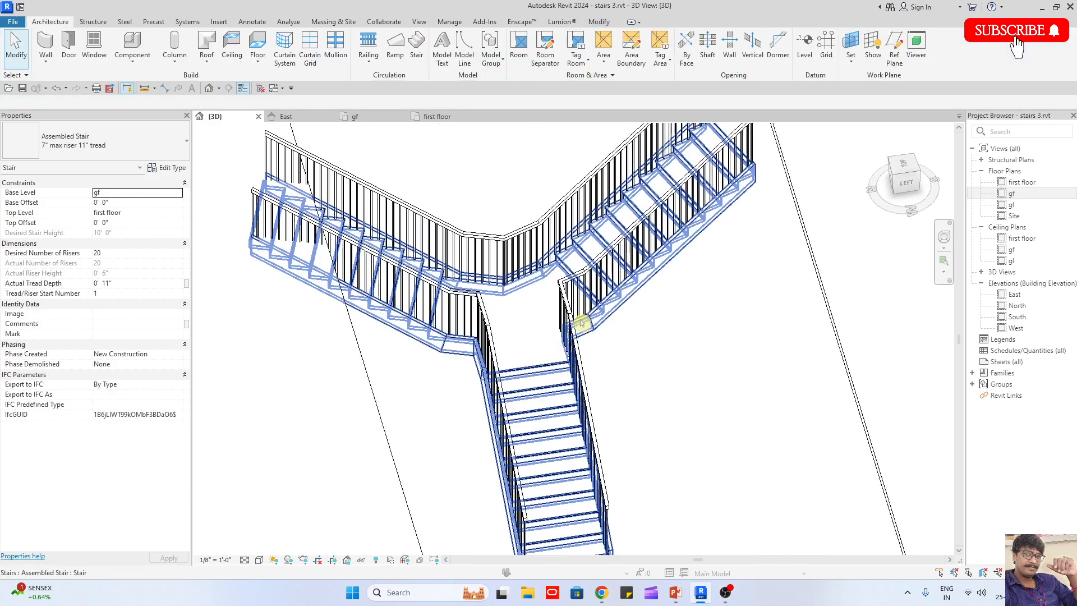
# Move the Y-shaped stair out from between the two floor slabs into the open area beyond their far ends
pyautogui.click(553, 410)
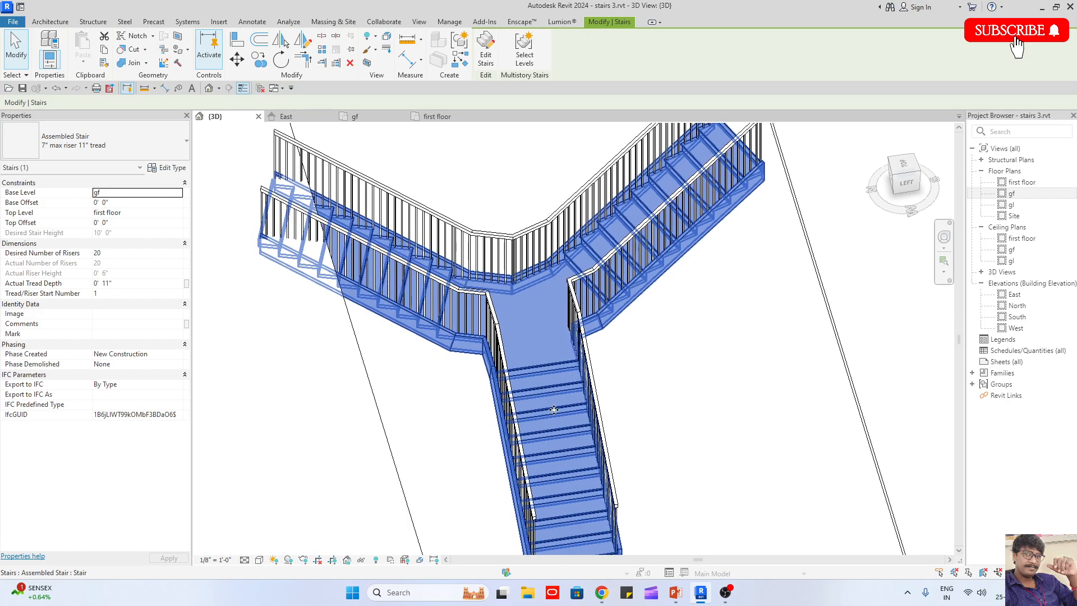
pyautogui.scroll(-5, 537, 355)
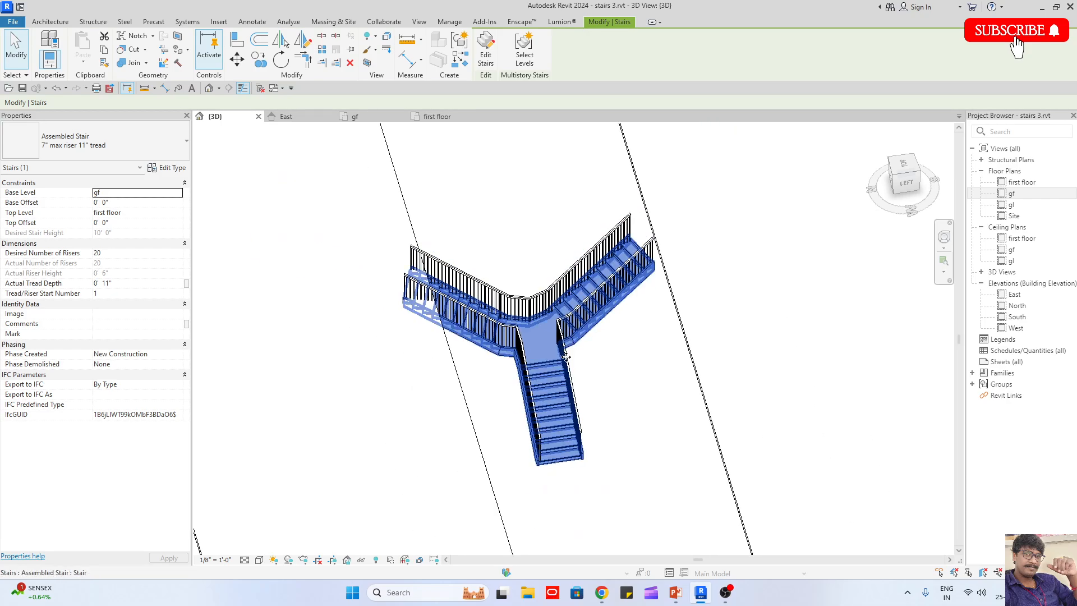
pyautogui.scroll(-5, 565, 356)
pyautogui.click(553, 277)
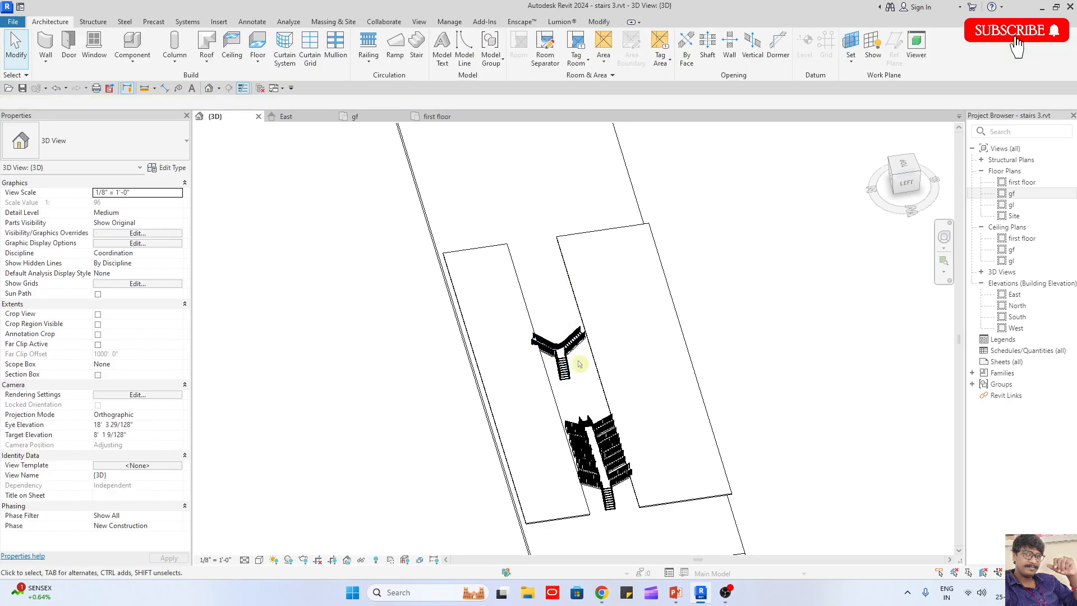
pyautogui.click(567, 377)
pyautogui.moveTo(566, 374); pyautogui.dragTo(529, 190)
pyautogui.scroll(1, 516, 146)
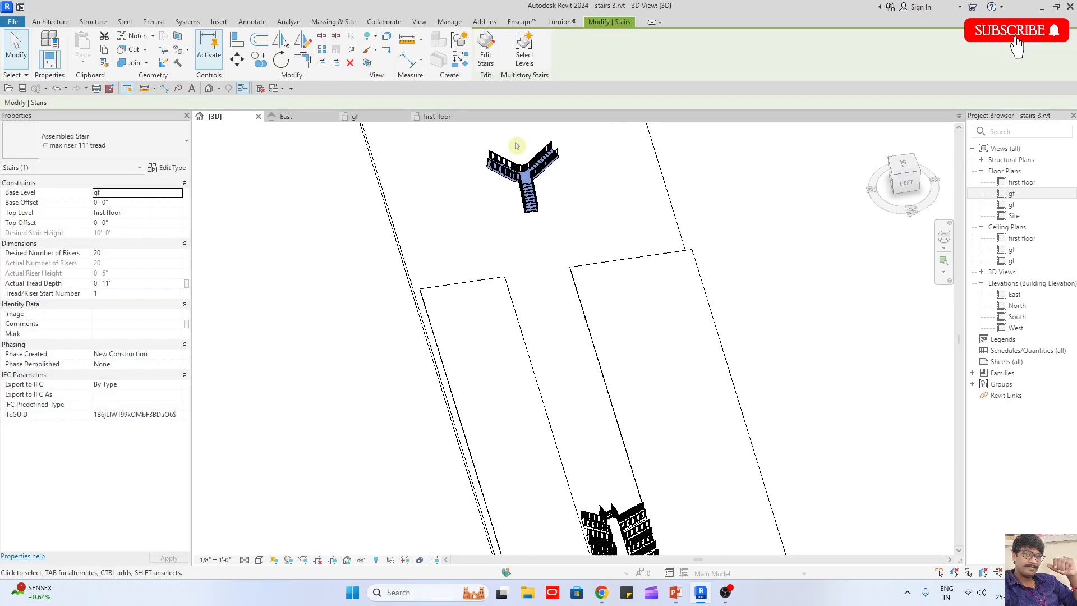
pyautogui.scroll(4, 517, 146)
pyautogui.click(664, 346)
pyautogui.keyDown('shift'); pyautogui.moveTo(665, 348); pyautogui.dragTo(573, 484, button='middle'); pyautogui.keyUp('shift')
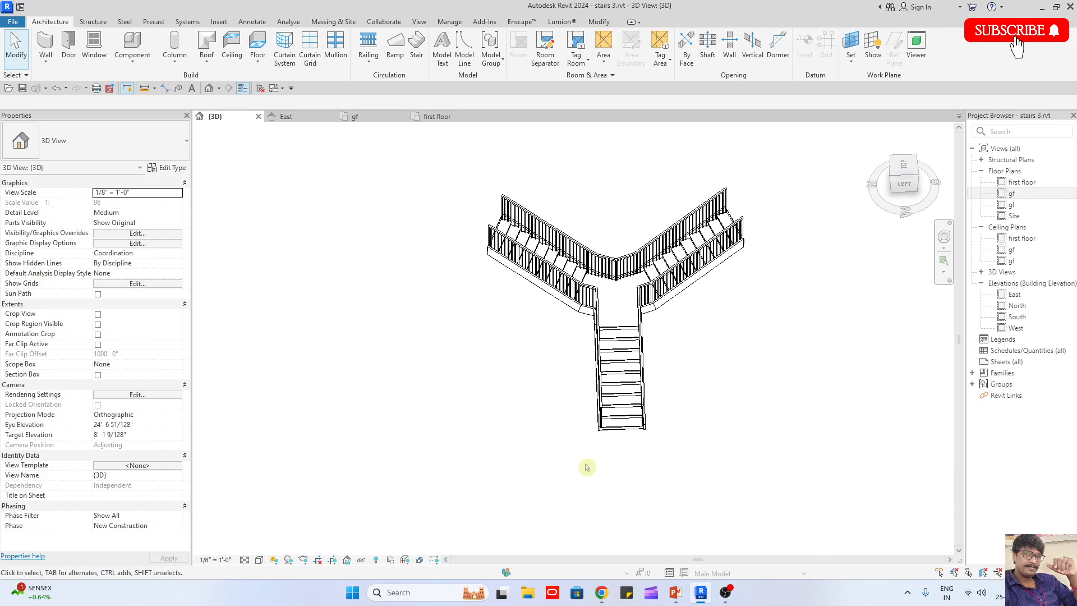
# Start a new 20-riser stair in the gf plan and draw two parallel 10-riser runs, 4'-0" wide and 2'-0" apart, joined by an automatic landing
pyautogui.doubleClick(1011, 193)
pyautogui.scroll(6, 757, 341)
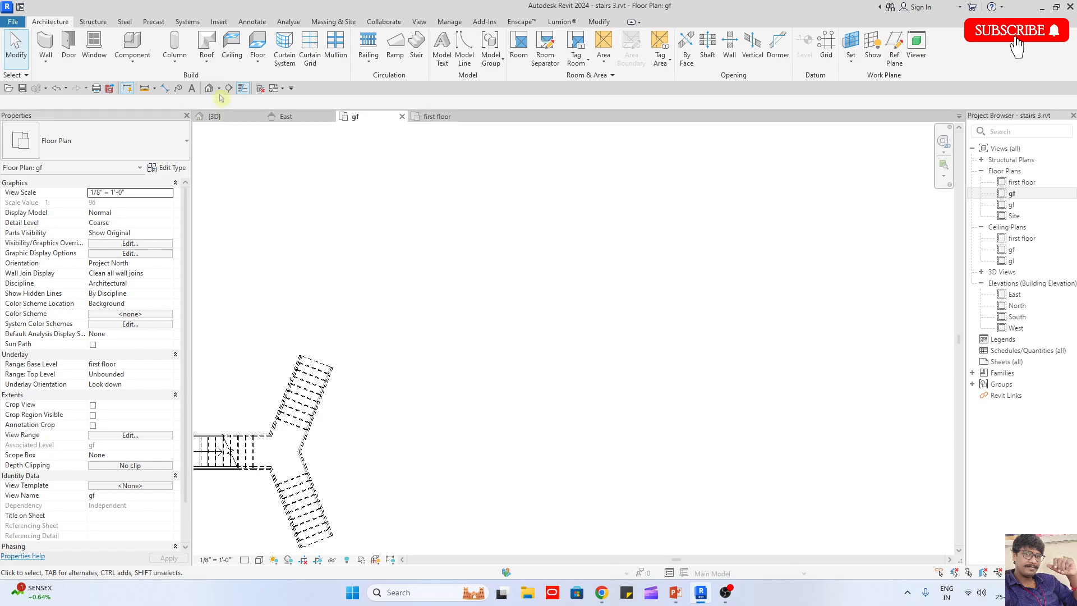
pyautogui.click(417, 45)
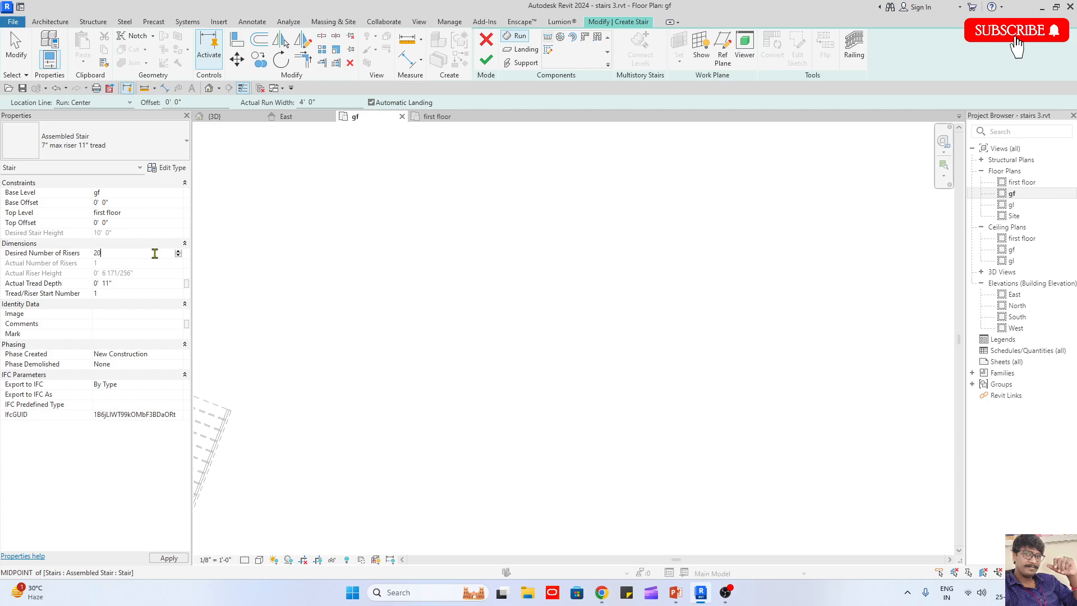
pyautogui.press('Return')
pyautogui.click(460, 350)
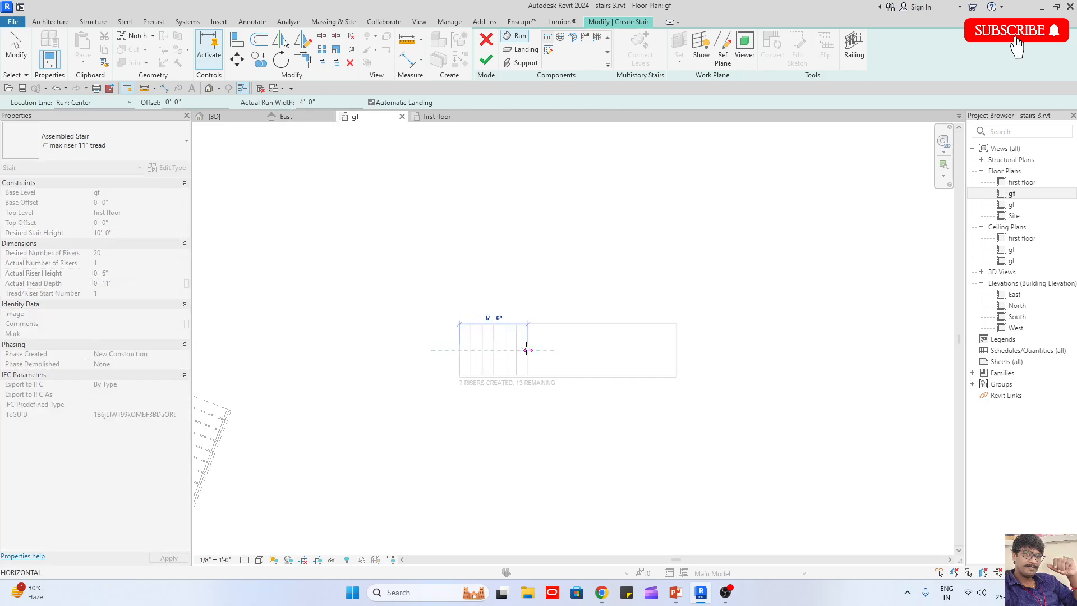
pyautogui.click(560, 350)
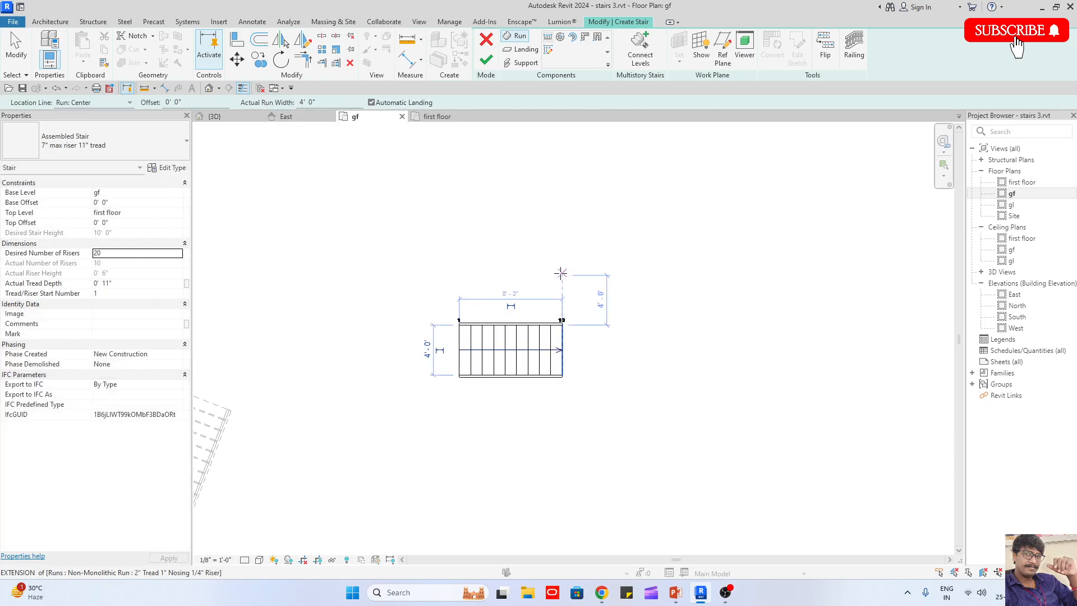
pyautogui.click(561, 274)
pyautogui.click(423, 272)
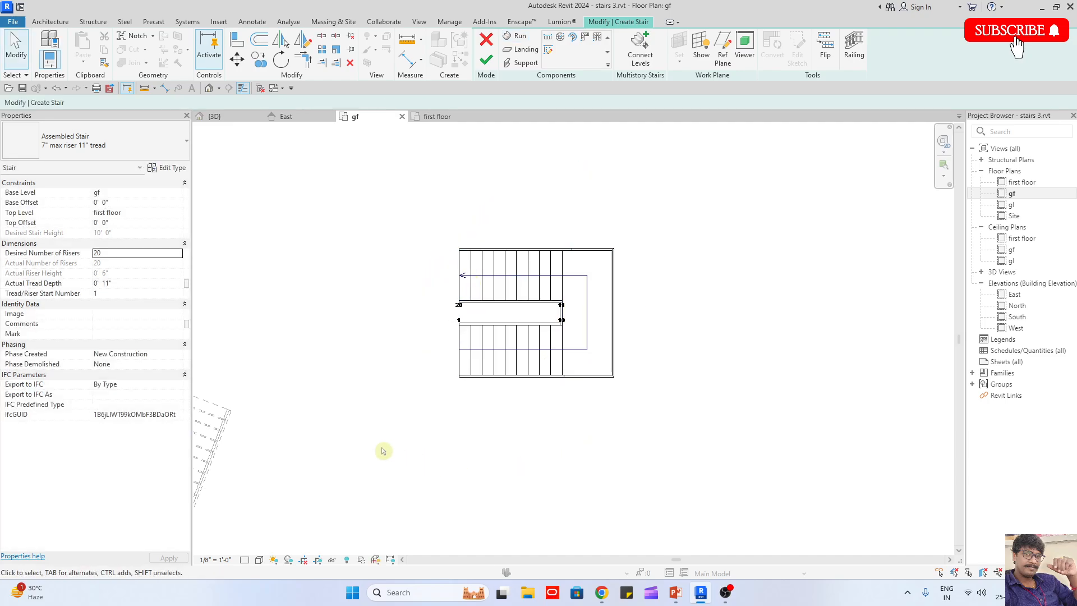
# Mirror a copy of the upper run (risers 11 to 20) about the first run's stair path line
pyautogui.click(509, 282)
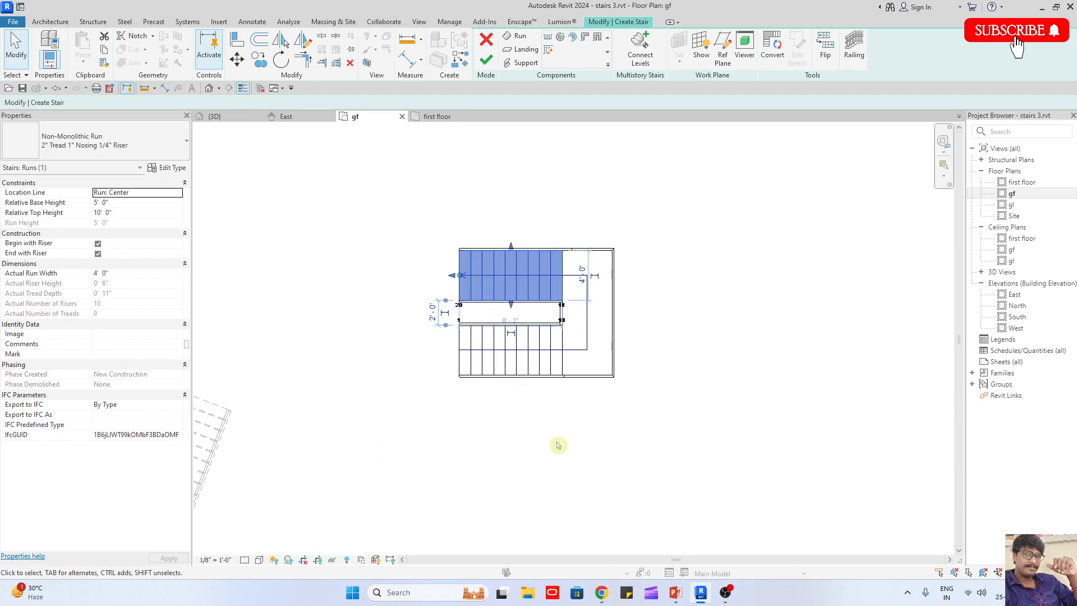
pyautogui.press('m')
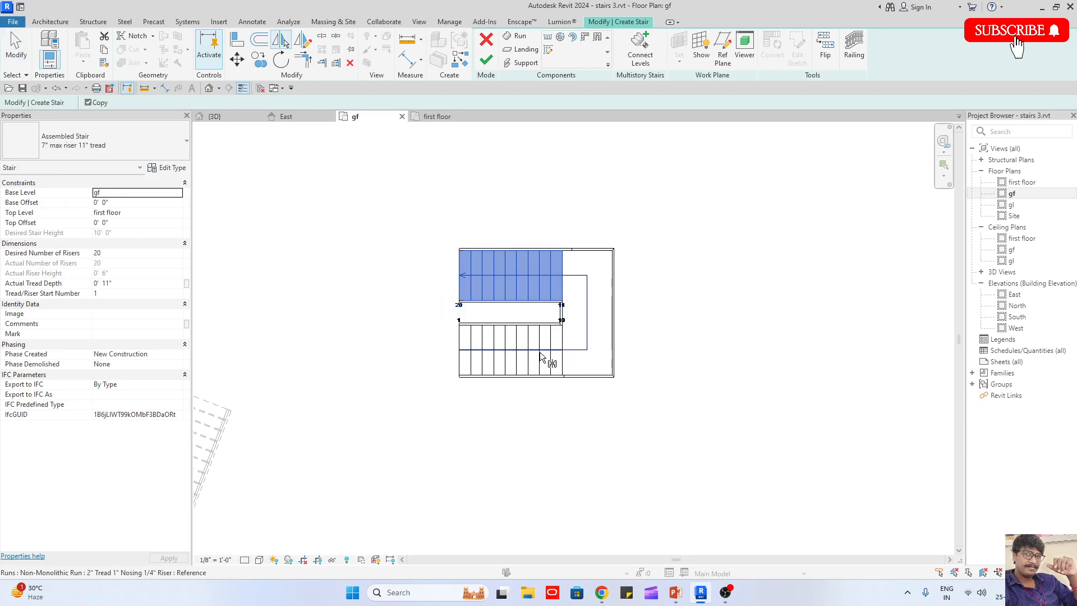
pyautogui.click(540, 350)
pyautogui.click(590, 389)
# Stretch the landing down to the outer edge of the mirrored run so it serves all three runs
pyautogui.click(581, 361)
pyautogui.scroll(1, 578, 393)
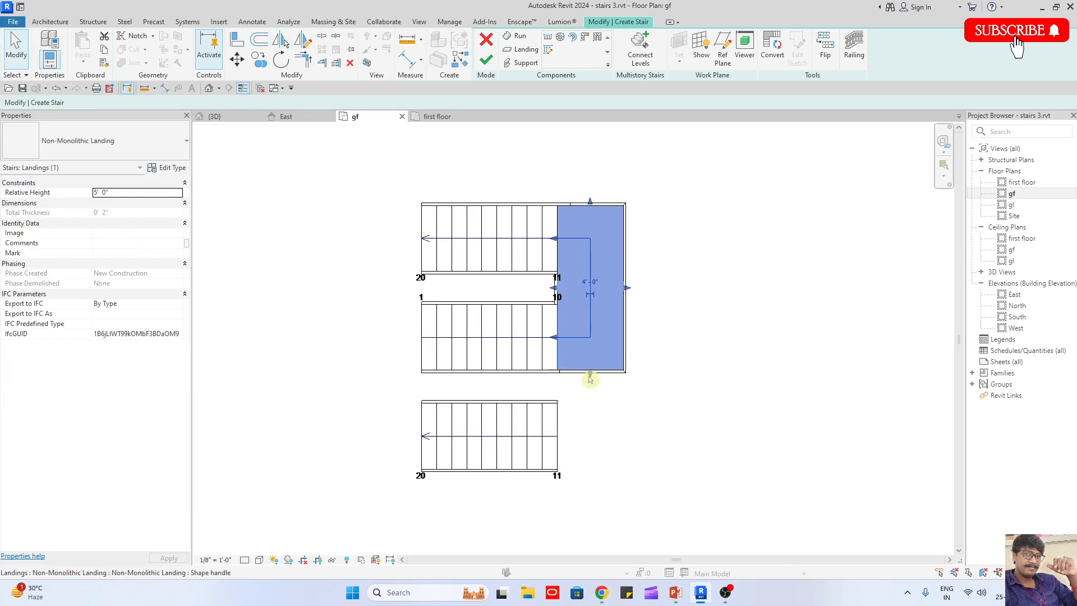
pyautogui.moveTo(588, 376); pyautogui.dragTo(587, 425)
pyautogui.moveTo(587, 467); pyautogui.dragTo(587, 469)
pyautogui.click(666, 472)
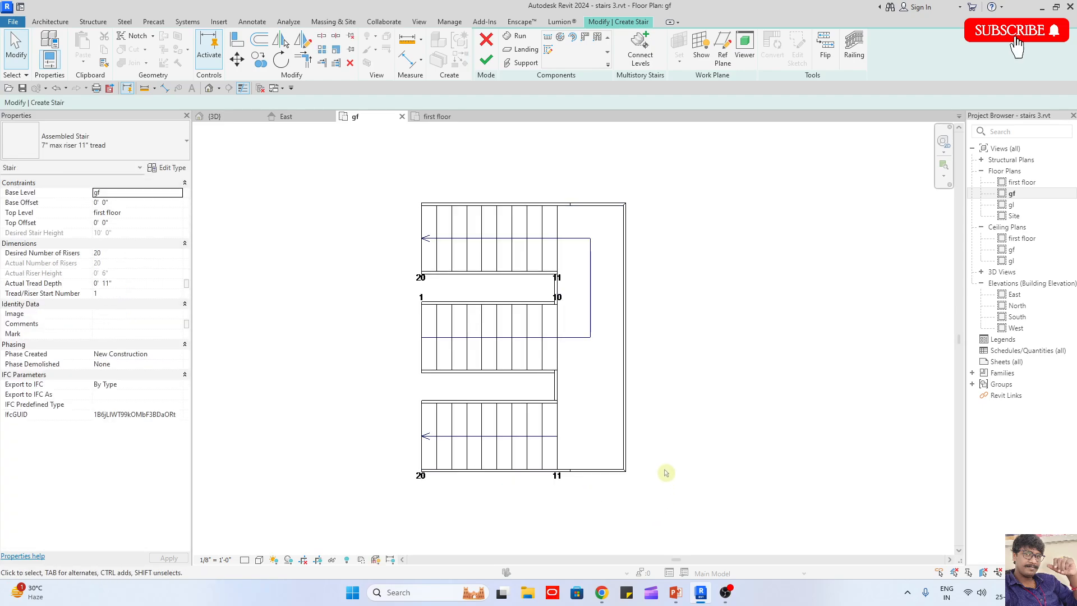
# Check the three-run stair in the 3D view and finish it
pyautogui.moveTo(431, 385); pyautogui.dragTo(456, 289, button='middle')
pyautogui.click(226, 118)
pyautogui.scroll(-4, 436, 404)
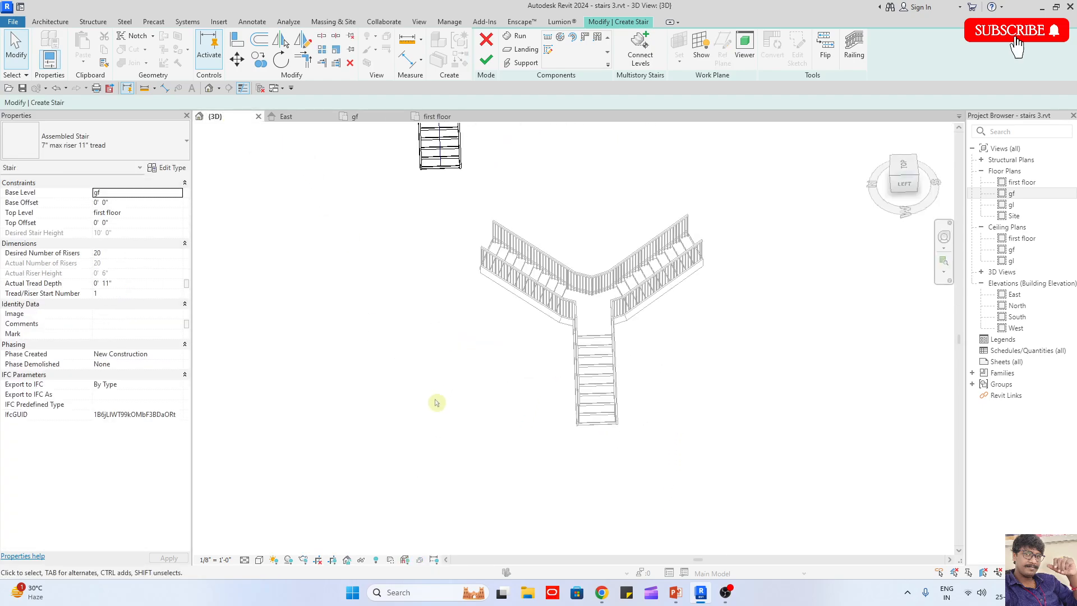
pyautogui.scroll(4, 449, 289)
pyautogui.click(484, 370)
pyautogui.keyDown('shift'); pyautogui.moveTo(503, 404); pyautogui.dragTo(413, 436, button='middle'); pyautogui.keyUp('shift')
pyautogui.click(414, 436)
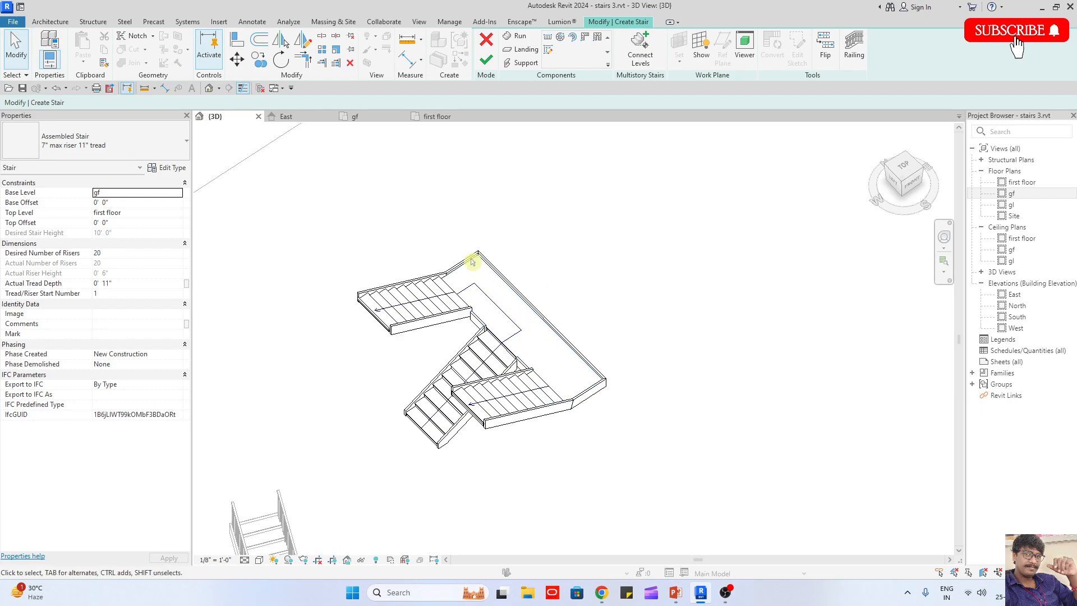
pyautogui.click(487, 59)
pyautogui.scroll(4, 558, 348)
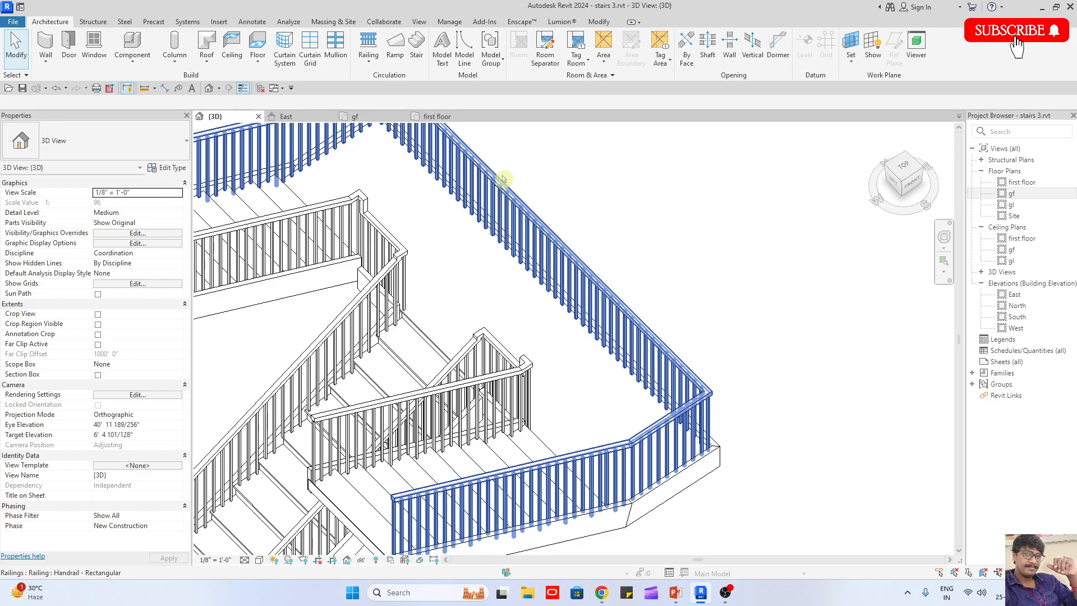
pyautogui.scroll(-5, 502, 179)
pyautogui.keyDown('shift'); pyautogui.moveTo(502, 180); pyautogui.dragTo(646, 256, button='middle'); pyautogui.keyUp('shift')
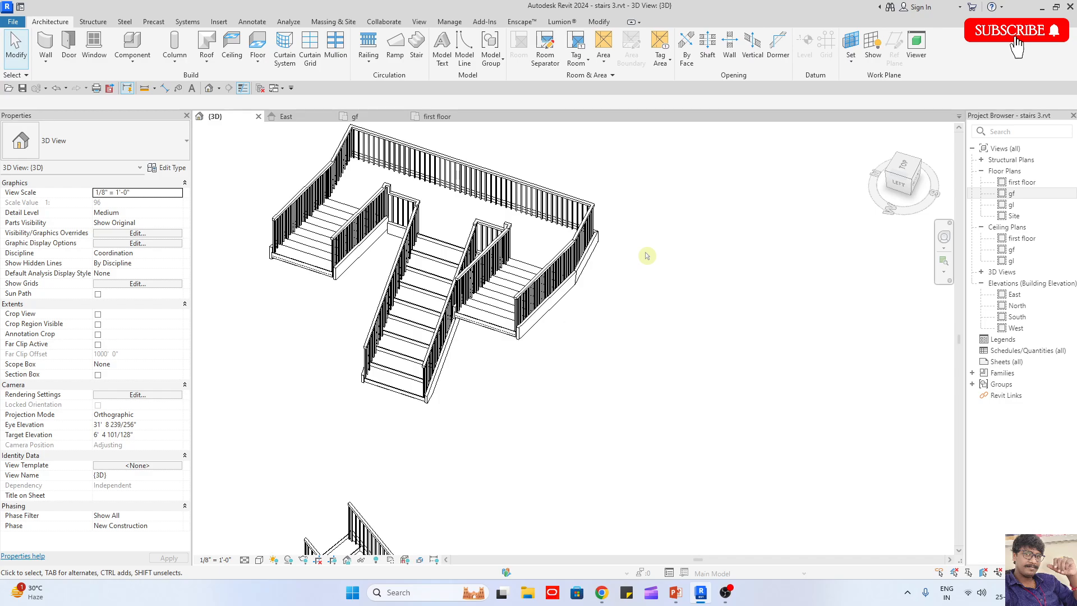
pyautogui.scroll(3, 362, 370)
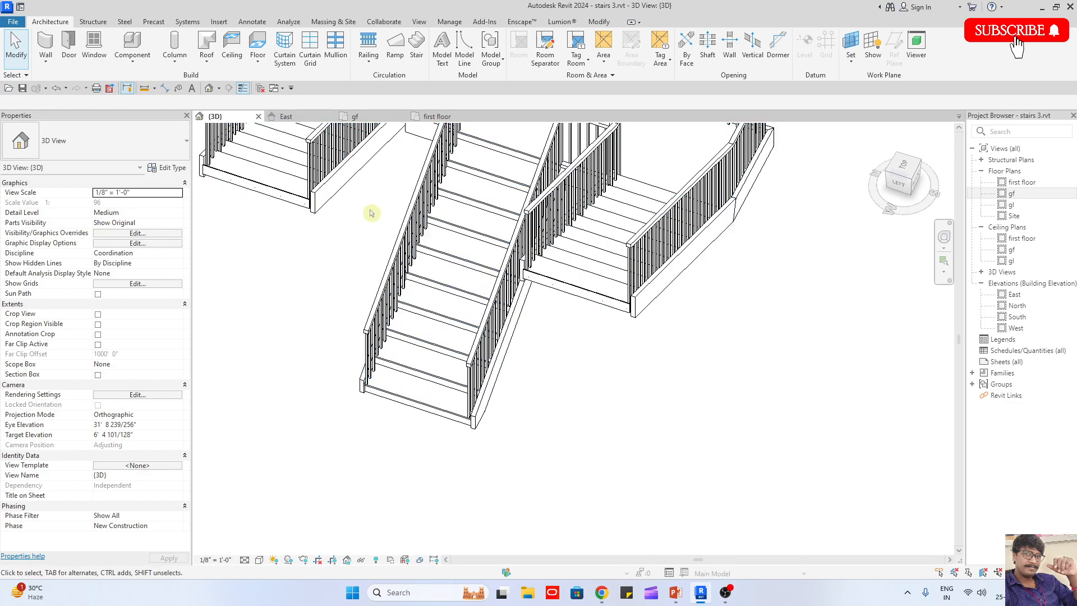
# Reopen the three-run stair for editing from the top view
pyautogui.click(901, 169)
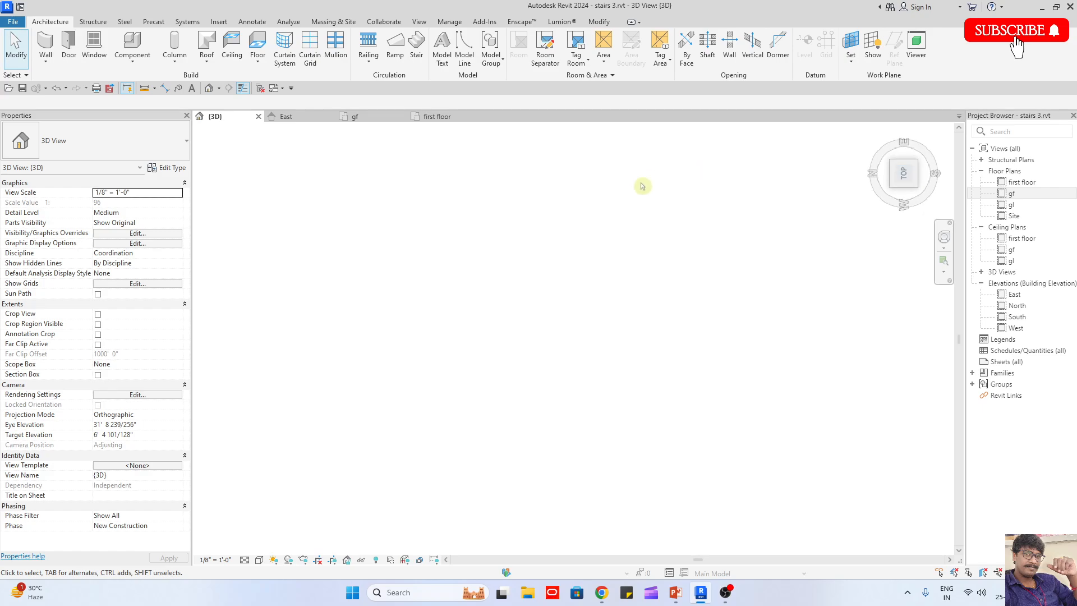
pyautogui.scroll(5, 616, 185)
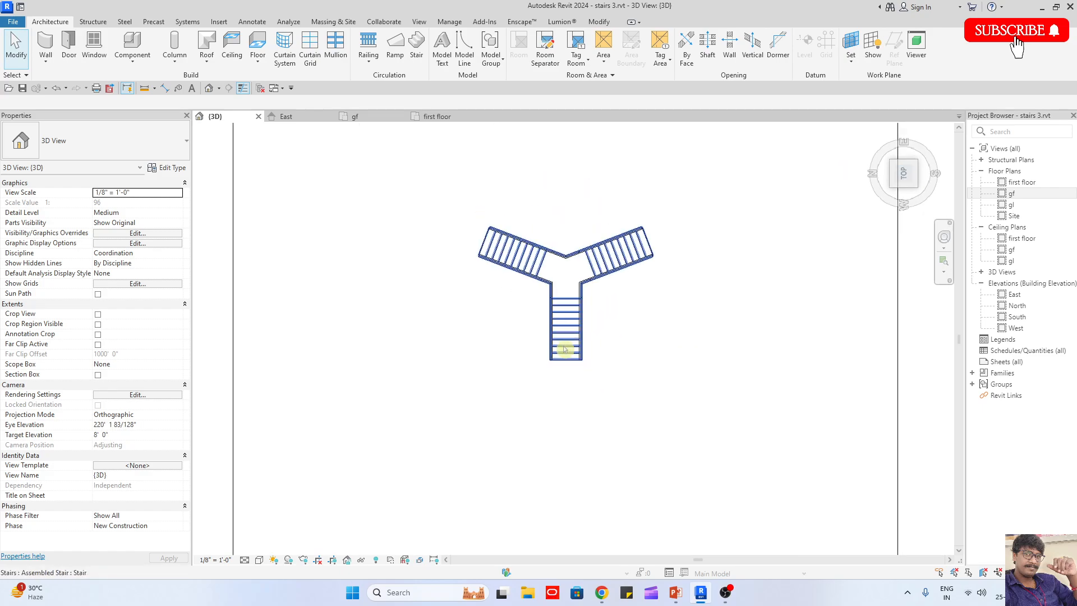
pyautogui.scroll(-2, 564, 349)
pyautogui.scroll(4, 494, 161)
pyautogui.click(528, 261)
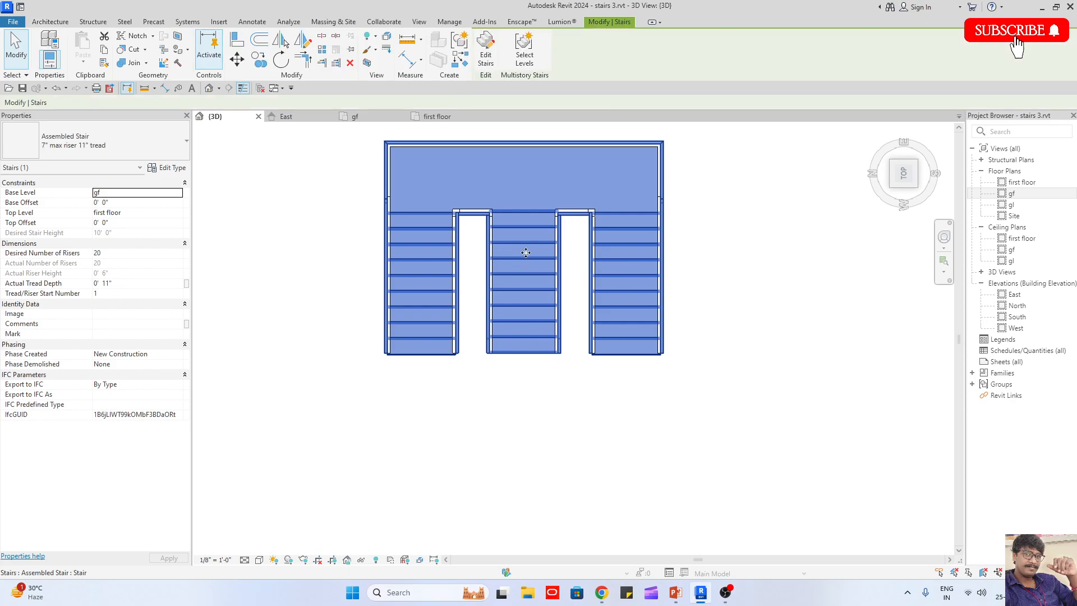
pyautogui.click(488, 67)
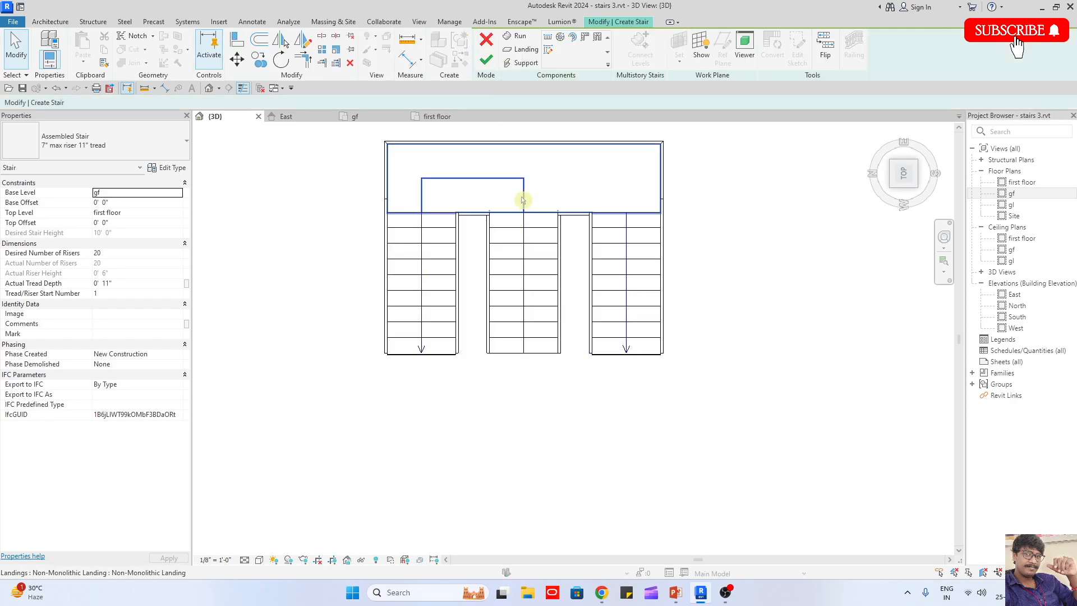
# Convert the stair's middle run to a custom sketch-based run and open its sketch
pyautogui.click(482, 183)
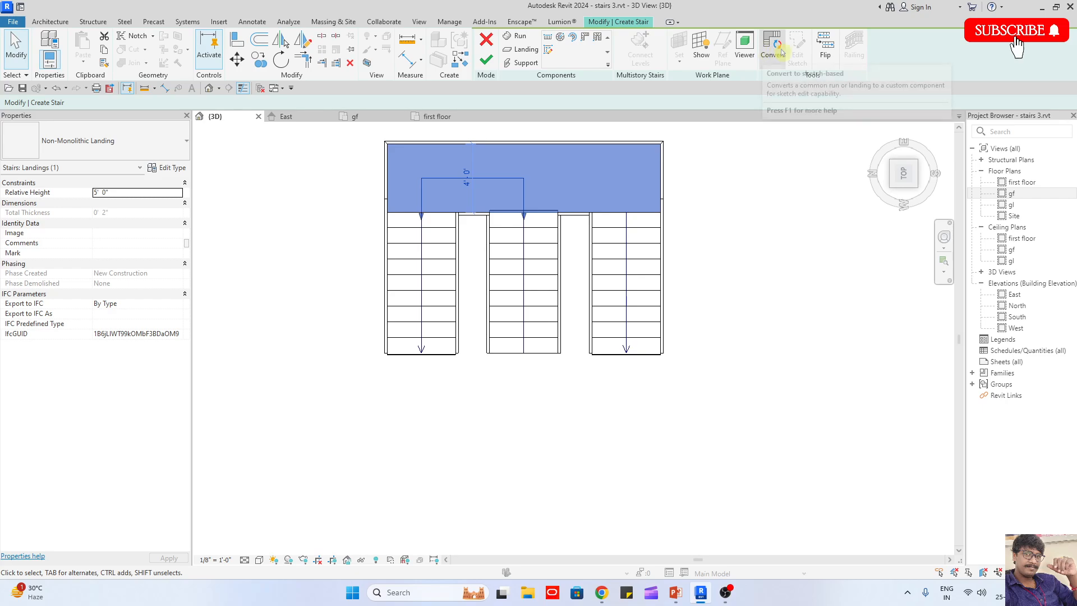
pyautogui.press('Escape')
pyautogui.click(516, 240)
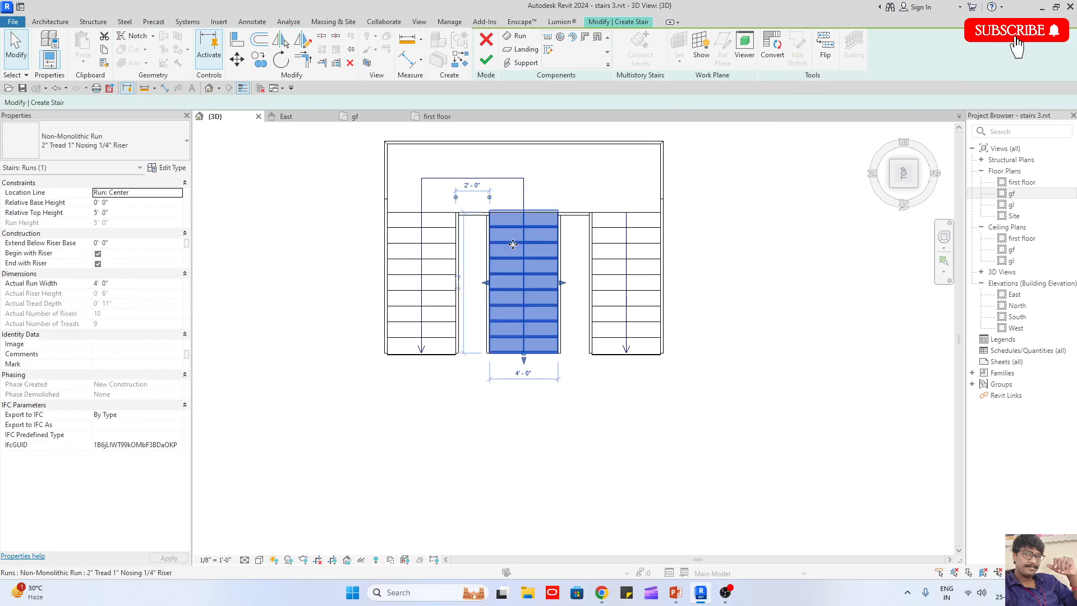
pyautogui.click(773, 45)
pyautogui.press('Return')
pyautogui.click(798, 52)
pyautogui.scroll(2, 548, 206)
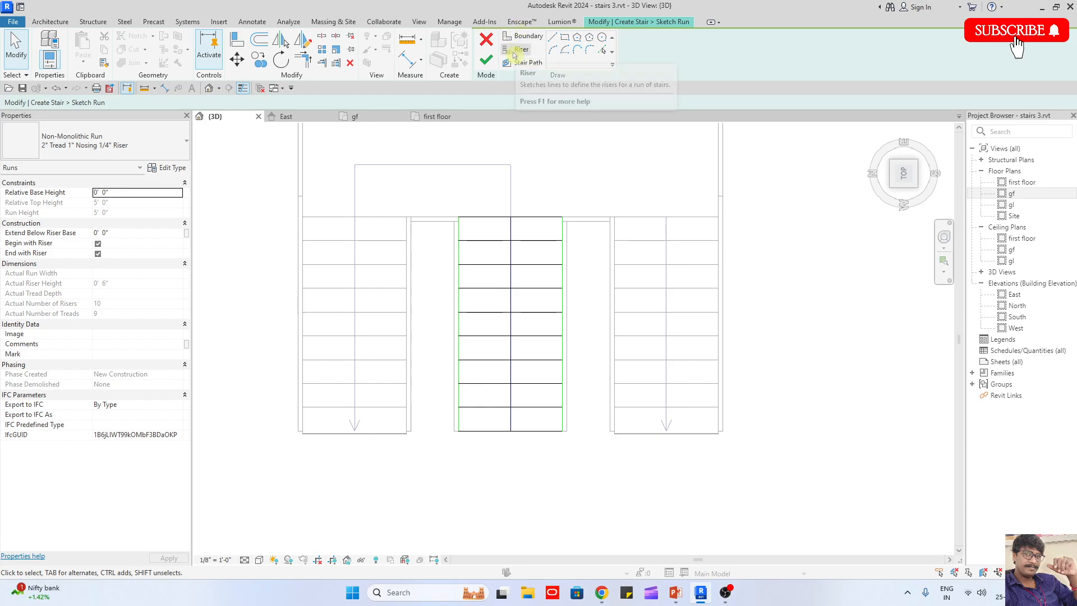
pyautogui.click(459, 261)
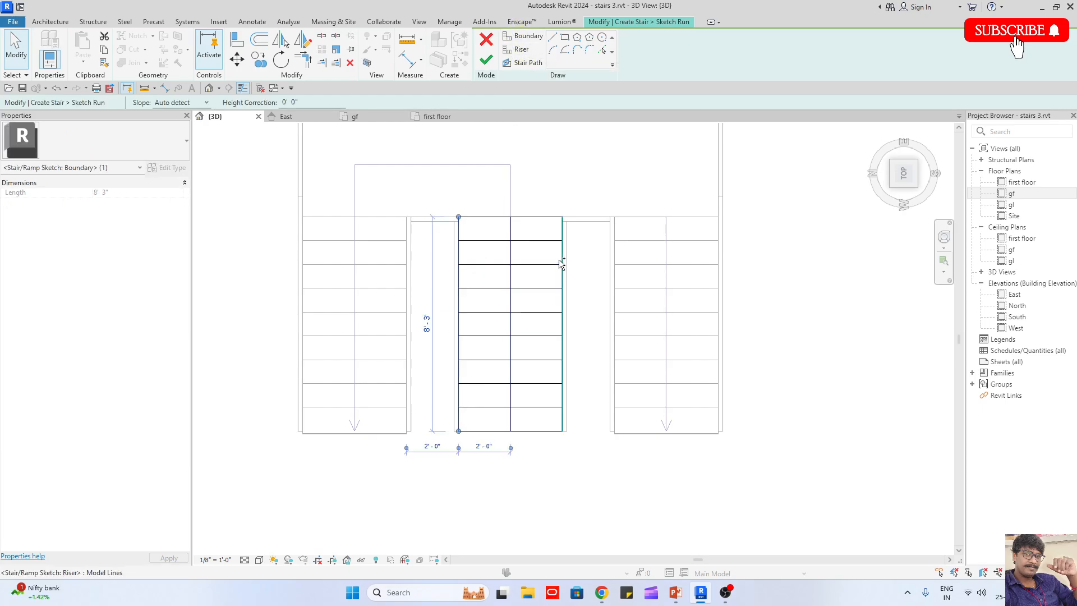
pyautogui.click(485, 219)
pyautogui.click(486, 241)
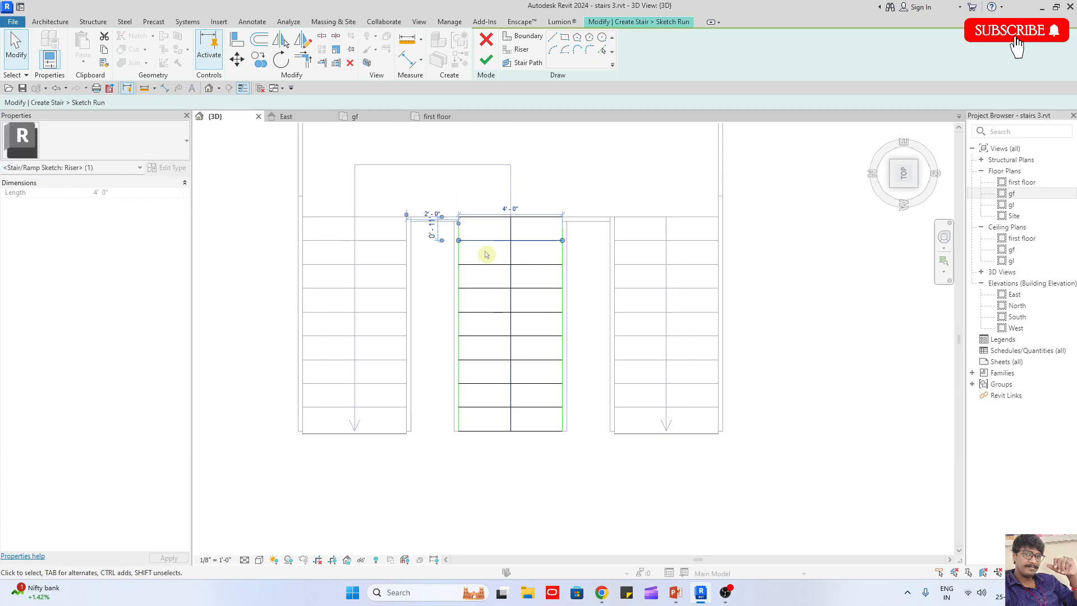
pyautogui.click(485, 264)
pyautogui.press('Escape')
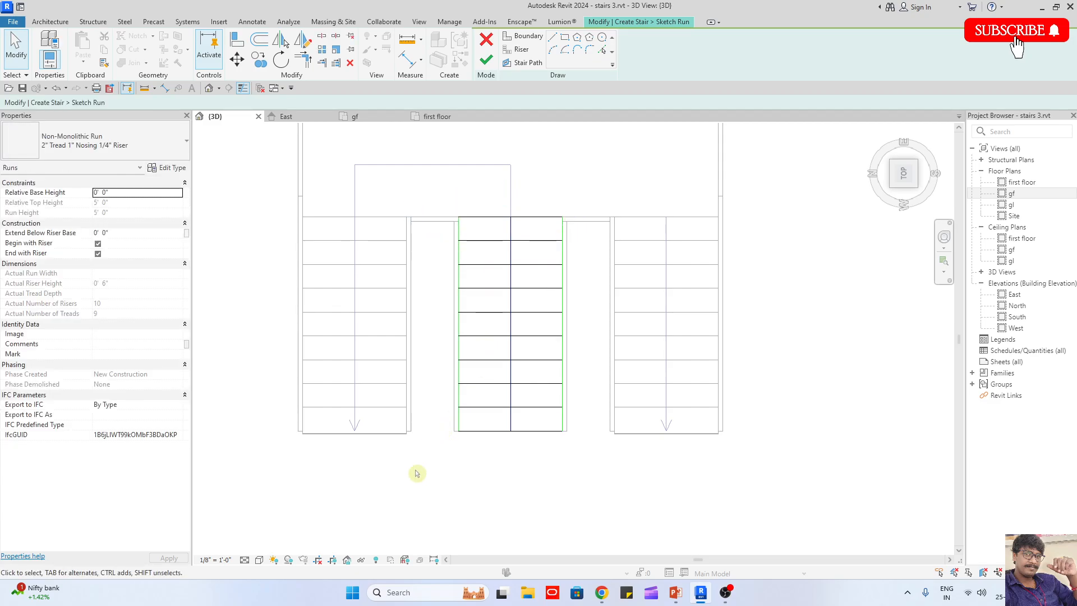
# Slant both boundary lines of the middle run by pulling their lower ends outward so the run widens towards its foot
pyautogui.scroll(3, 450, 450)
pyautogui.click(460, 433)
pyautogui.moveTo(460, 433); pyautogui.dragTo(423, 428)
pyautogui.click(643, 432)
pyautogui.moveTo(643, 433); pyautogui.dragTo(682, 430)
# Trim the bottom riser line to both slanted boundaries and finish the run sketch, unjoining the run from the landing
pyautogui.click(486, 60)
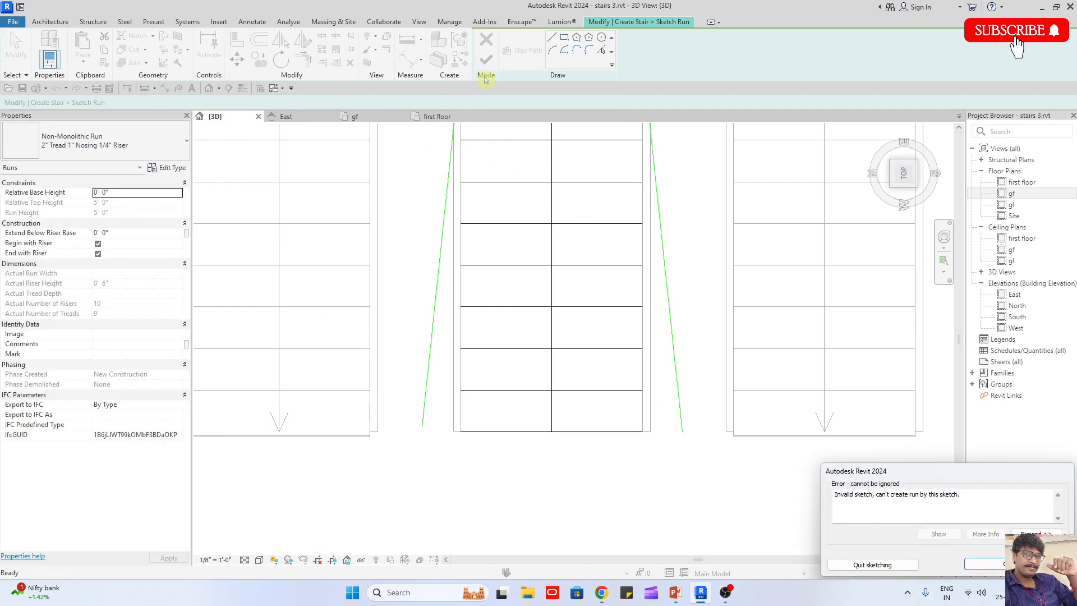
pyautogui.scroll(-4, 479, 300)
pyautogui.press('Escape')
pyautogui.scroll(2, 540, 383)
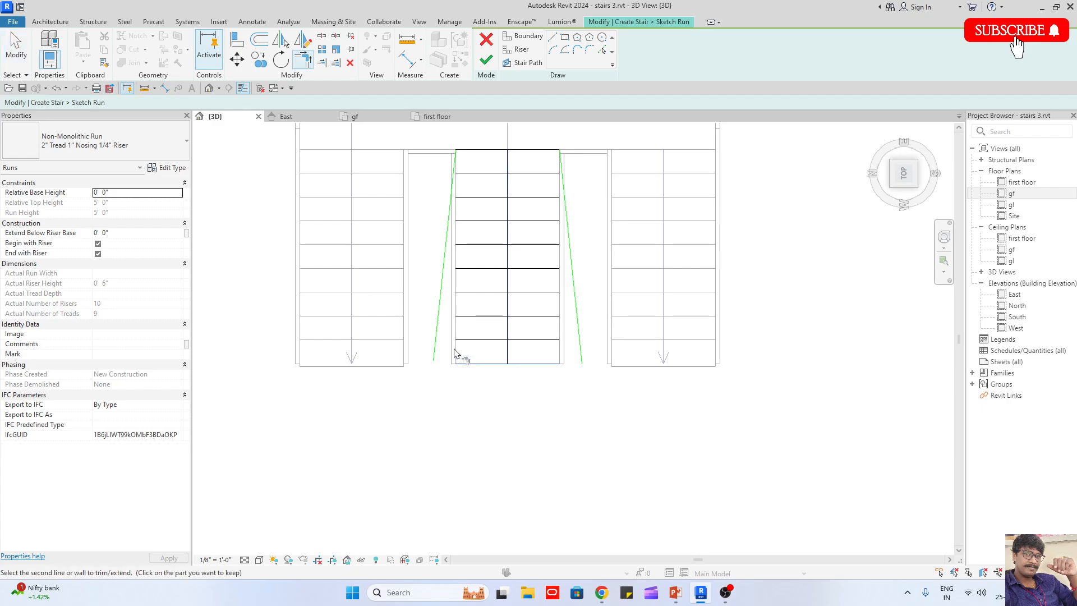
pyautogui.click(487, 60)
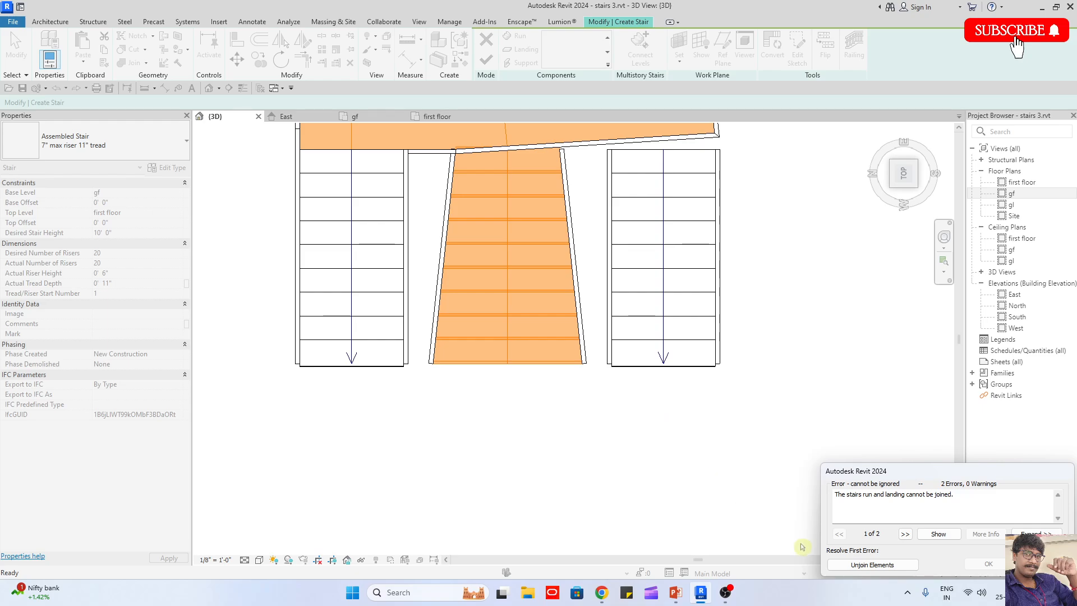
pyautogui.click(862, 565)
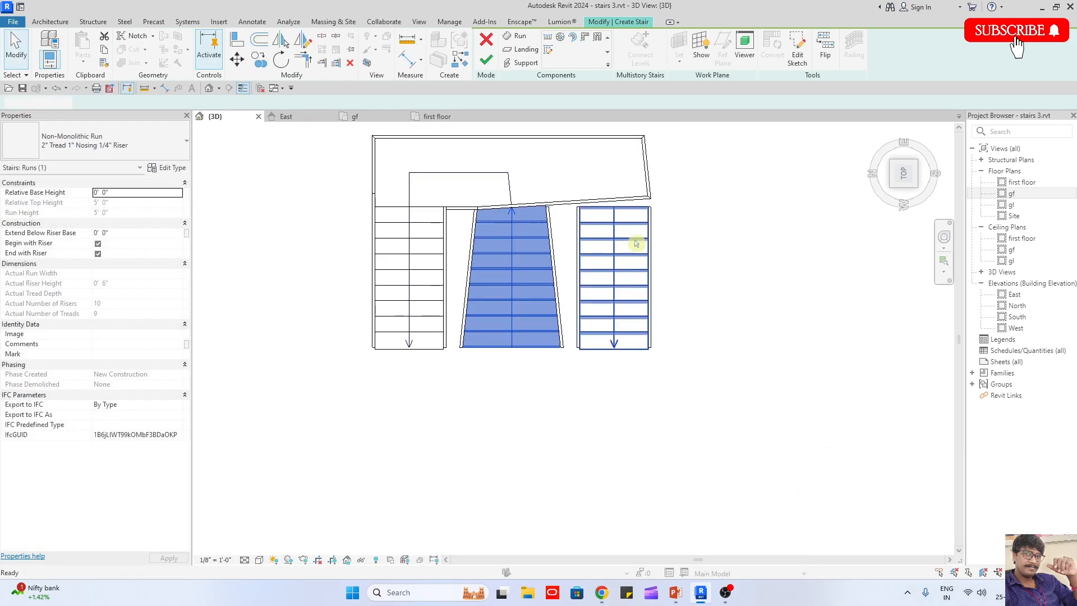
# Reopen the middle run's sketch and try to trim its top riser line to the slanted boundary
pyautogui.doubleClick(546, 166)
pyautogui.scroll(5, 548, 157)
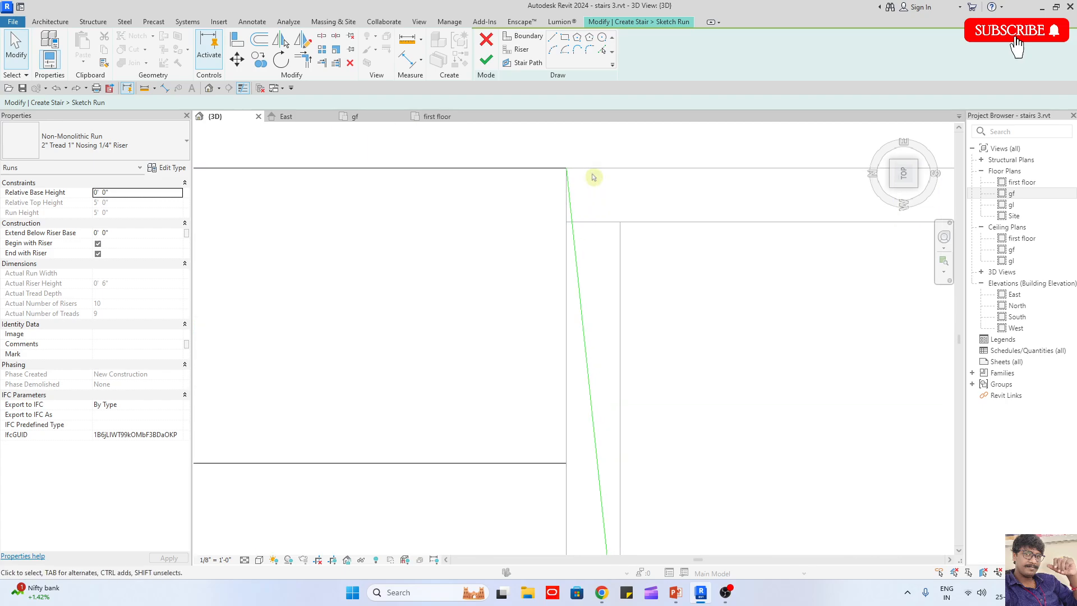
pyautogui.scroll(-5, 634, 190)
pyautogui.press('t')
pyautogui.press('r')
pyautogui.click(606, 207)
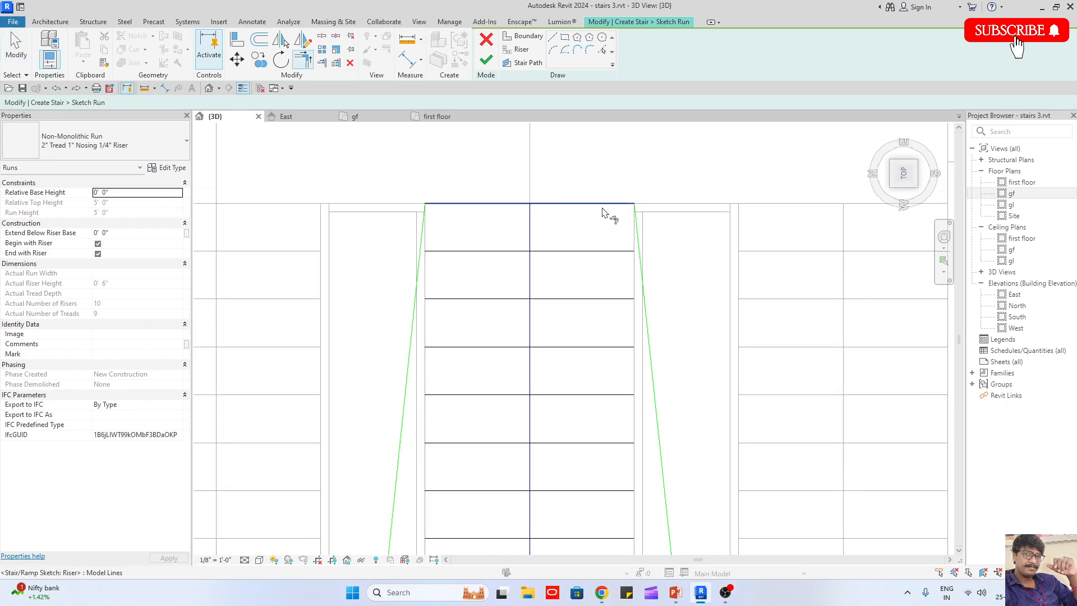
pyautogui.click(637, 225)
pyautogui.scroll(-5, 438, 213)
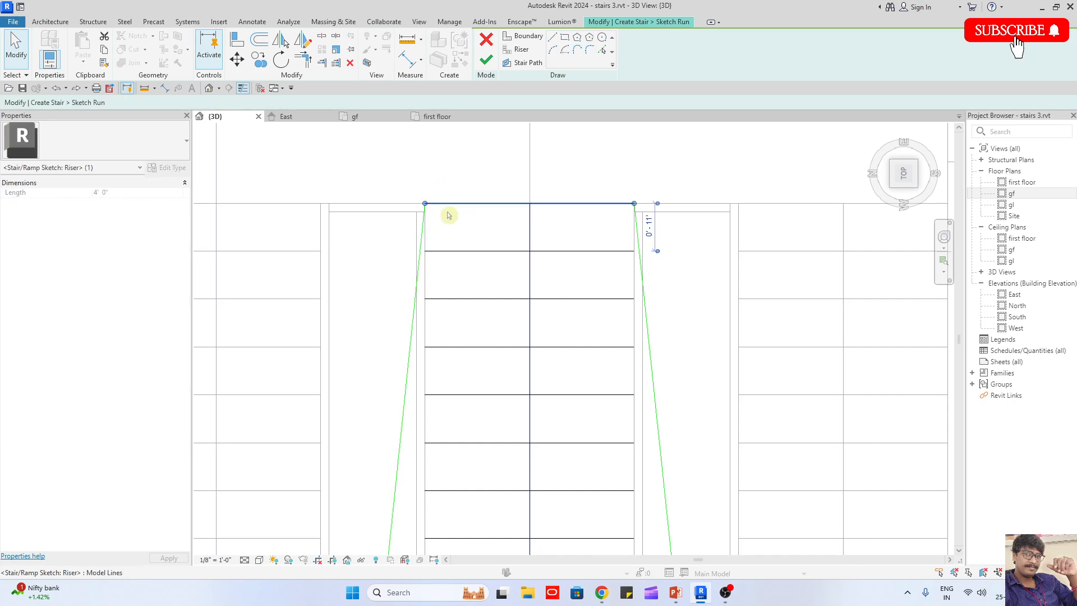
# Finish the run sketch, unjoining the run from the landing, and examine the flared stair in 3D
pyautogui.click(485, 60)
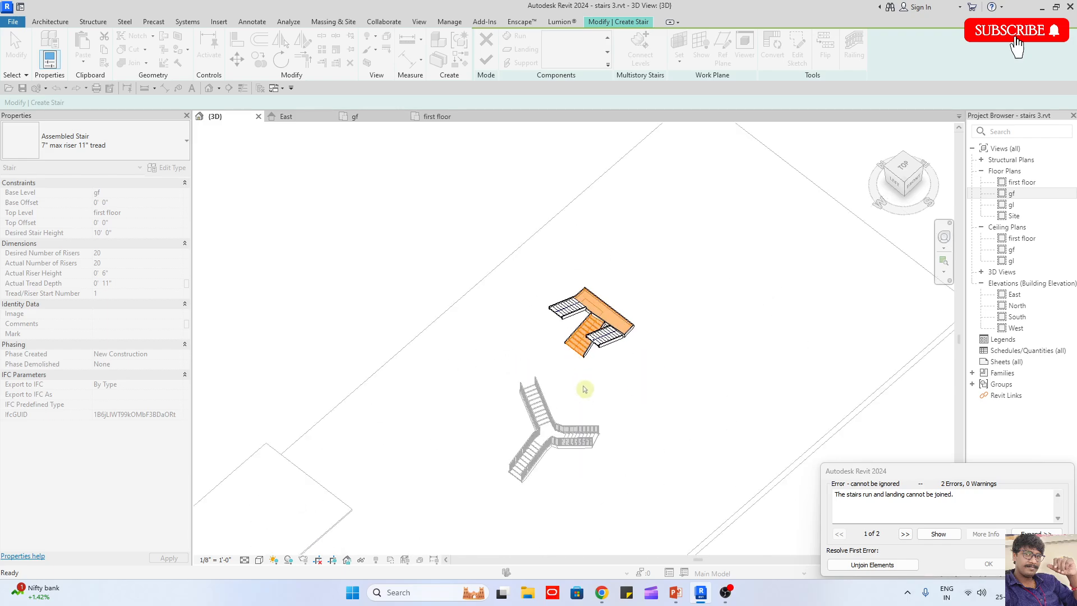
pyautogui.scroll(6, 629, 312)
pyautogui.click(898, 564)
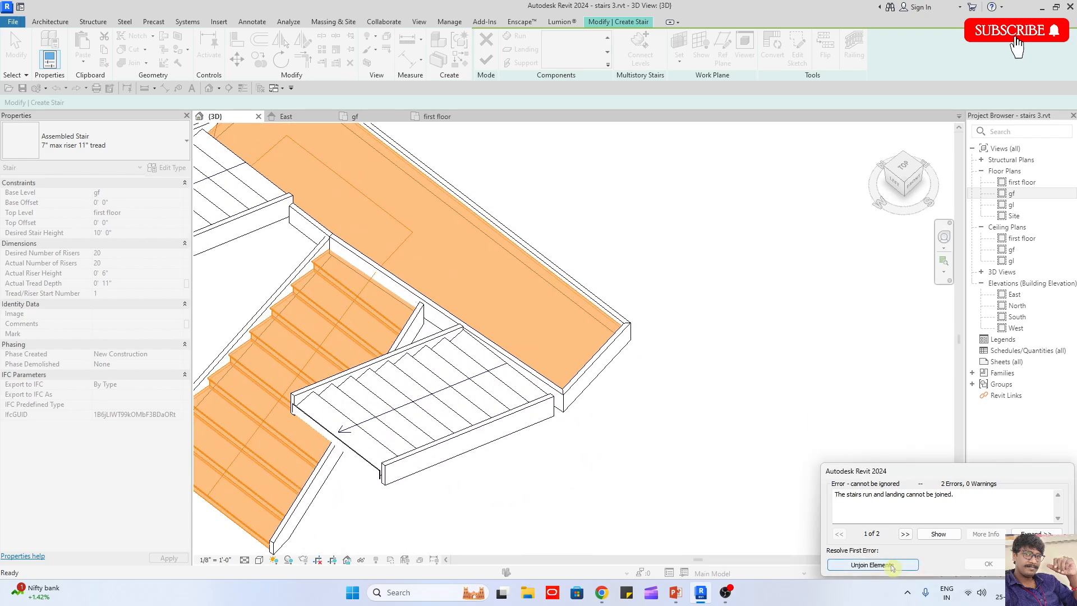
pyautogui.scroll(8, 570, 348)
pyautogui.scroll(-8, 391, 339)
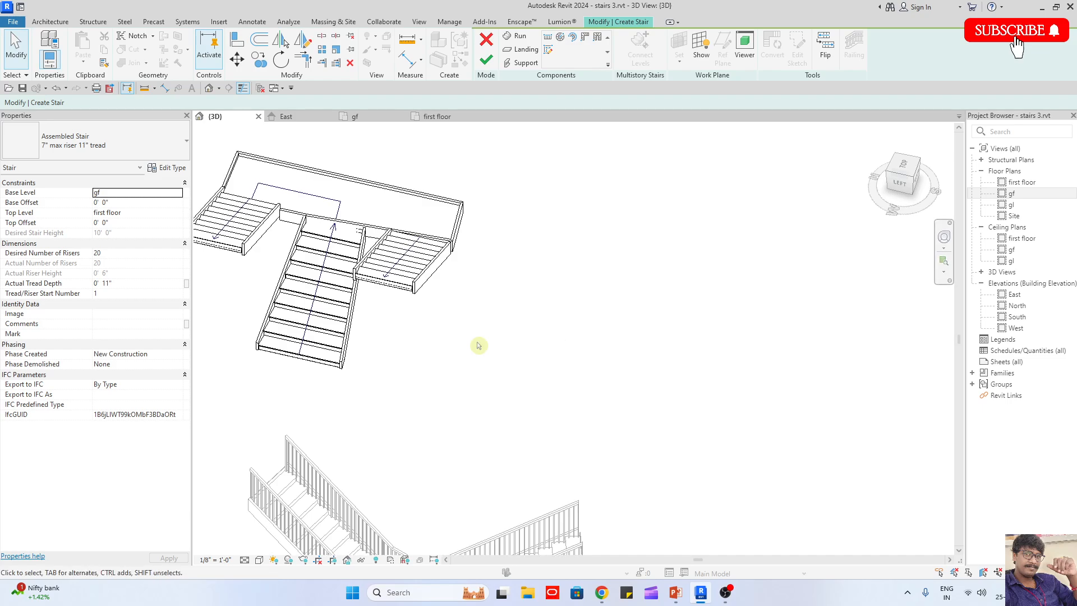
pyautogui.scroll(2, 348, 351)
pyautogui.scroll(-2, 415, 264)
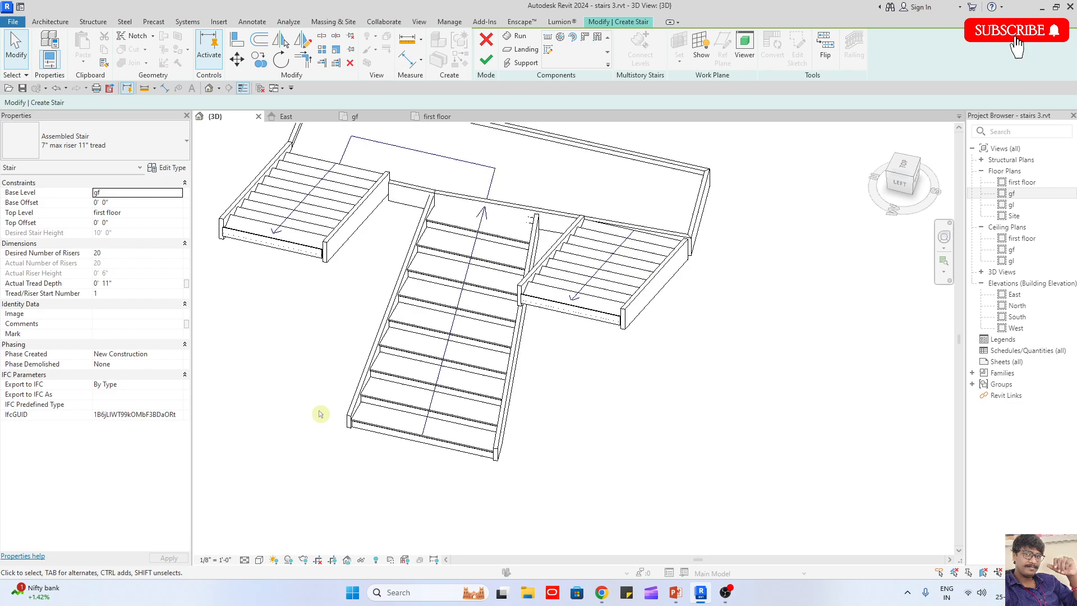
pyautogui.scroll(-3, 336, 404)
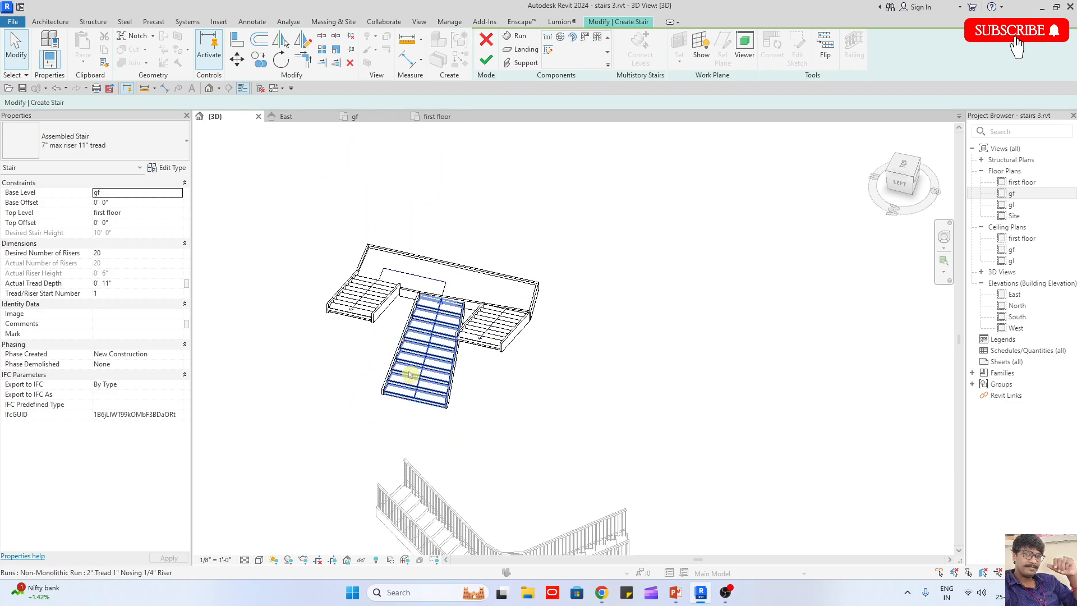
# Finish editing the three-run stair and delete it from the model
pyautogui.click(487, 60)
pyautogui.moveTo(287, 189)
pyautogui.mouseDown()
pyautogui.moveTo(396, 264)
pyautogui.moveTo(577, 435)
pyautogui.mouseUp()
pyautogui.press('Delete')
# Open the gf floor plan and delete the Y-shaped stair
pyautogui.click(1011, 194)
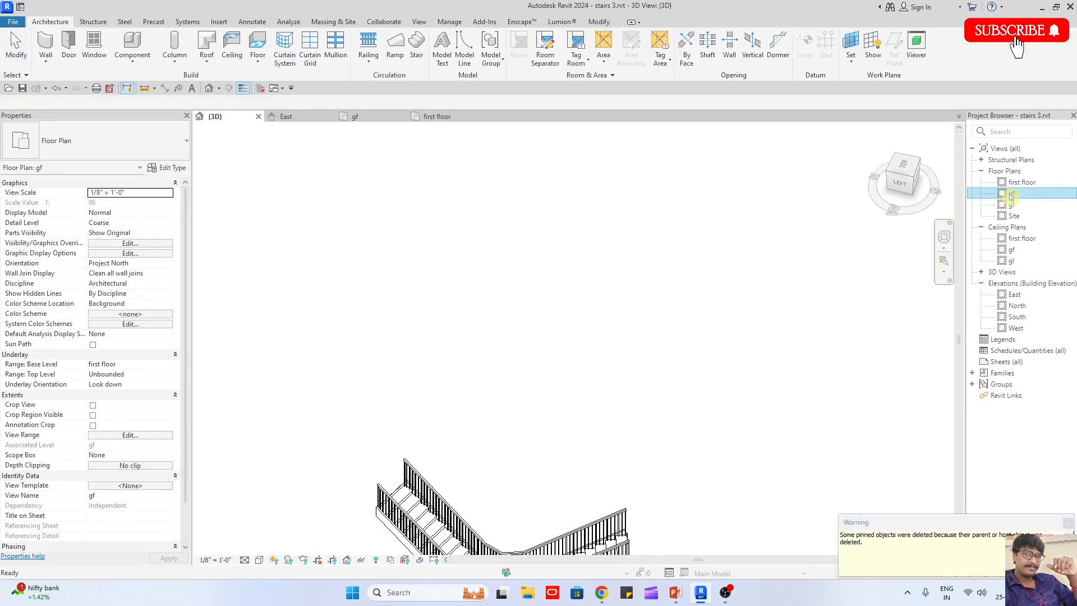
pyautogui.doubleClick(1011, 193)
pyautogui.scroll(4, 457, 315)
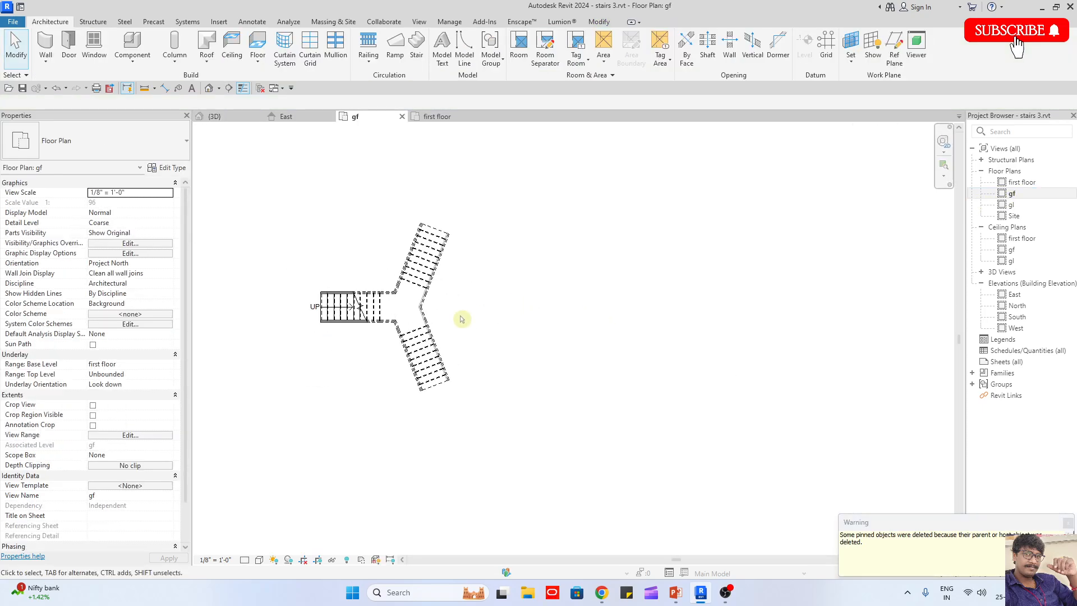
pyautogui.click(429, 368)
pyautogui.press('Delete')
pyautogui.scroll(-3, 501, 313)
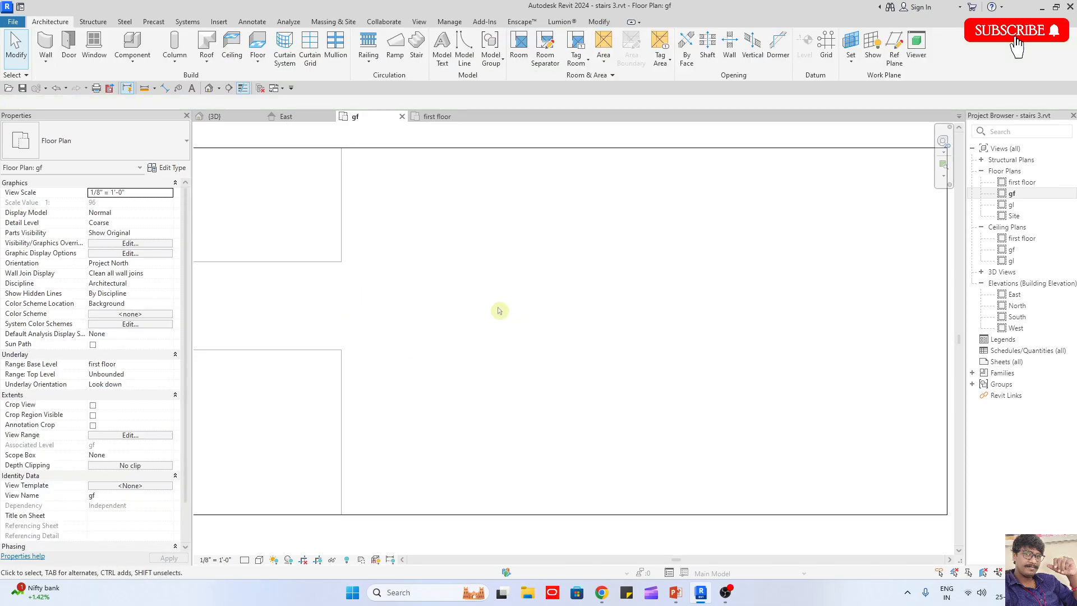
# Start a new stair in an empty area of the slab and draw one straight vertical 18-riser run, 4' wide and about 15'-7" long
pyautogui.middleClick(500, 311)
pyautogui.middleClick(499, 311)
pyautogui.scroll(4, 604, 257)
pyautogui.moveTo(718, 367); pyautogui.dragTo(313, 294, button='middle')
pyautogui.click(416, 42)
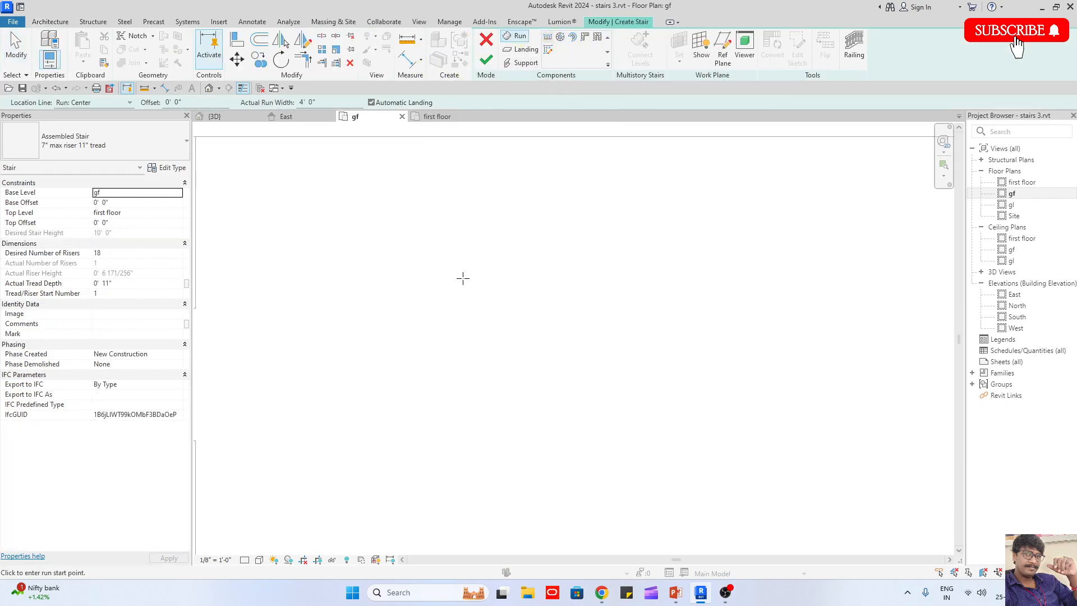
pyautogui.click(541, 448)
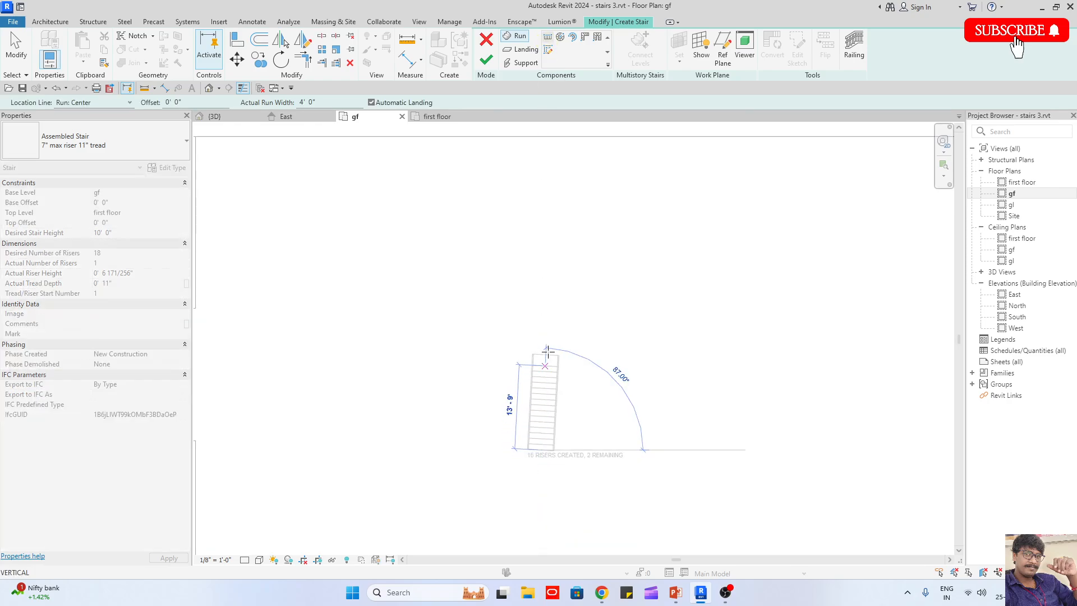
pyautogui.click(541, 276)
pyautogui.press('Escape')
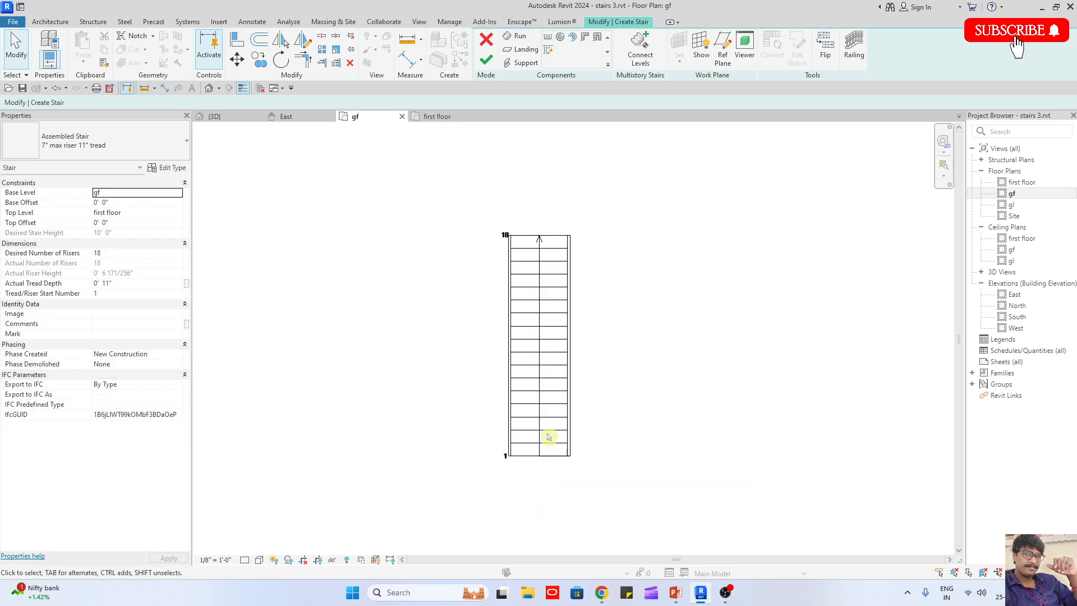
# Convert the straight run to a custom sketch-based run and open its sketch
pyautogui.click(568, 370)
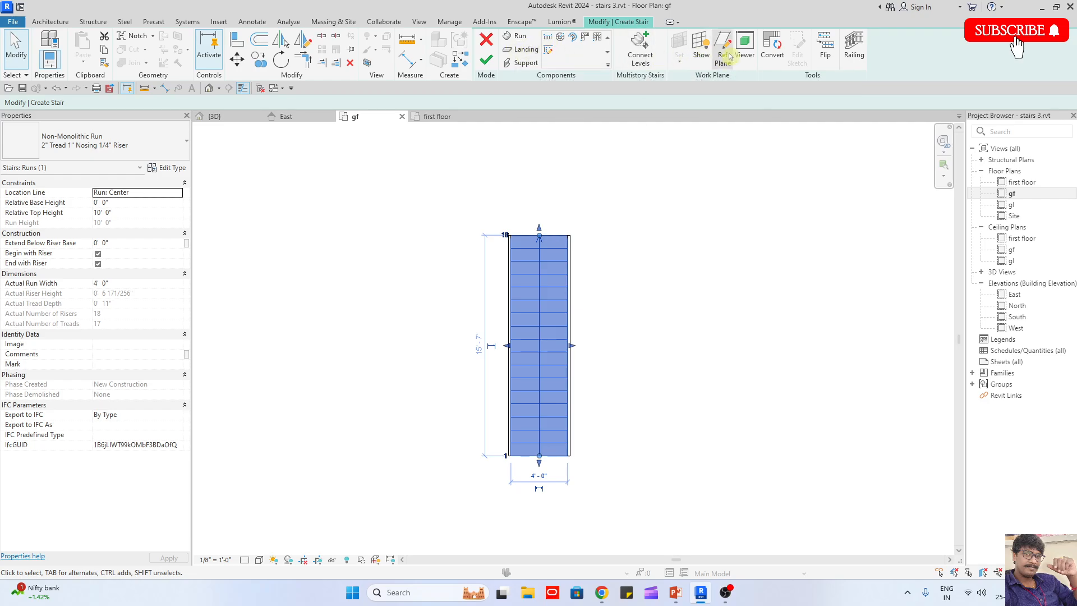
pyautogui.click(772, 56)
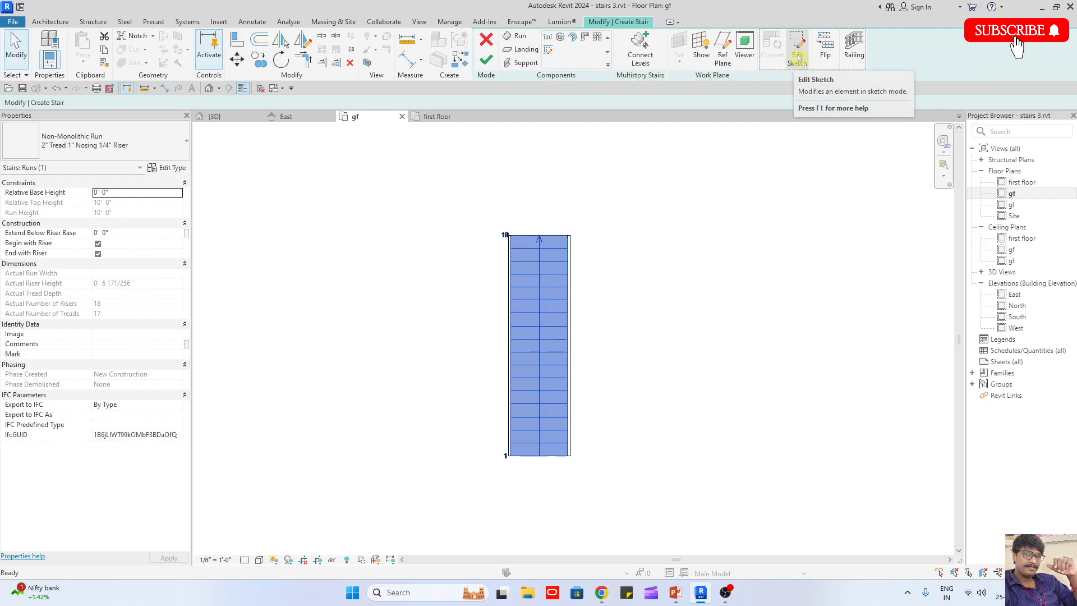
pyautogui.click(798, 56)
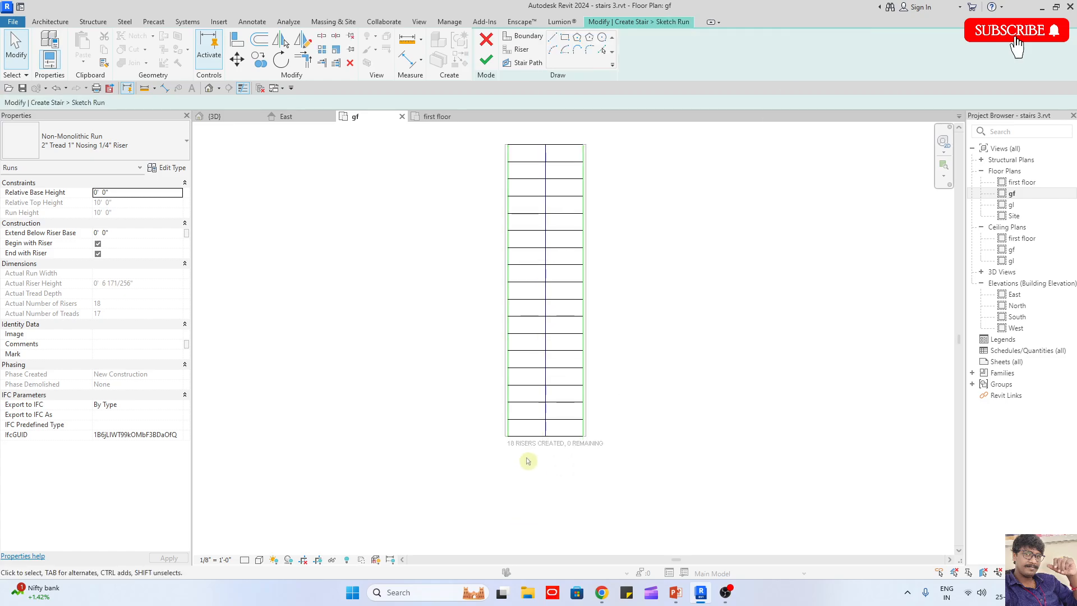
# Replace the run's left boundary with a start-end-radius arc about 16' long that flares outward at the foot
pyautogui.click(511, 431)
pyautogui.press('Delete')
pyautogui.click(527, 36)
pyautogui.click(552, 50)
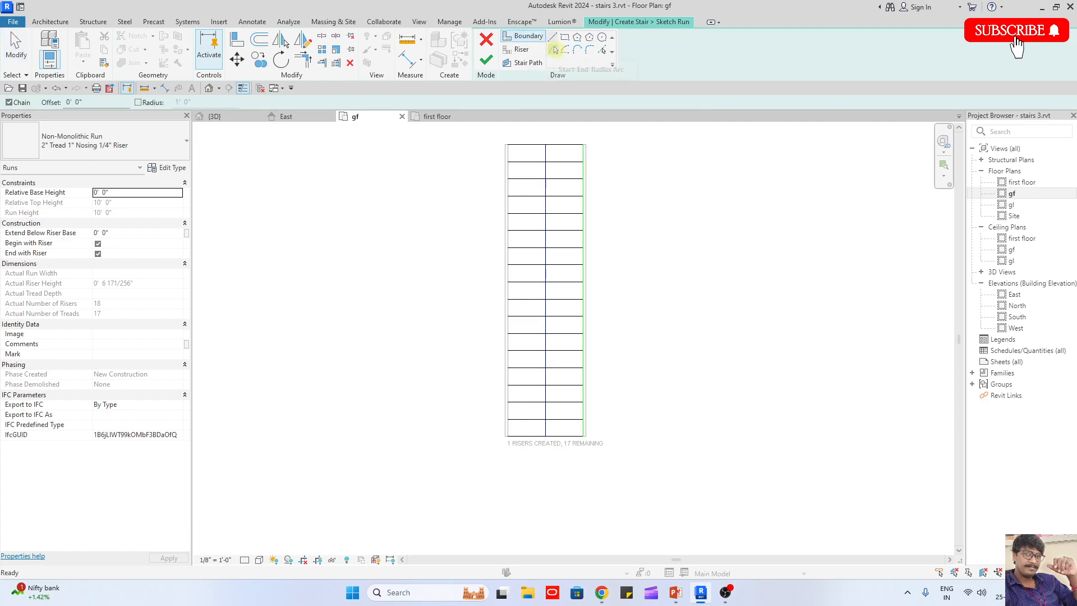
pyautogui.click(507, 145)
pyautogui.click(452, 435)
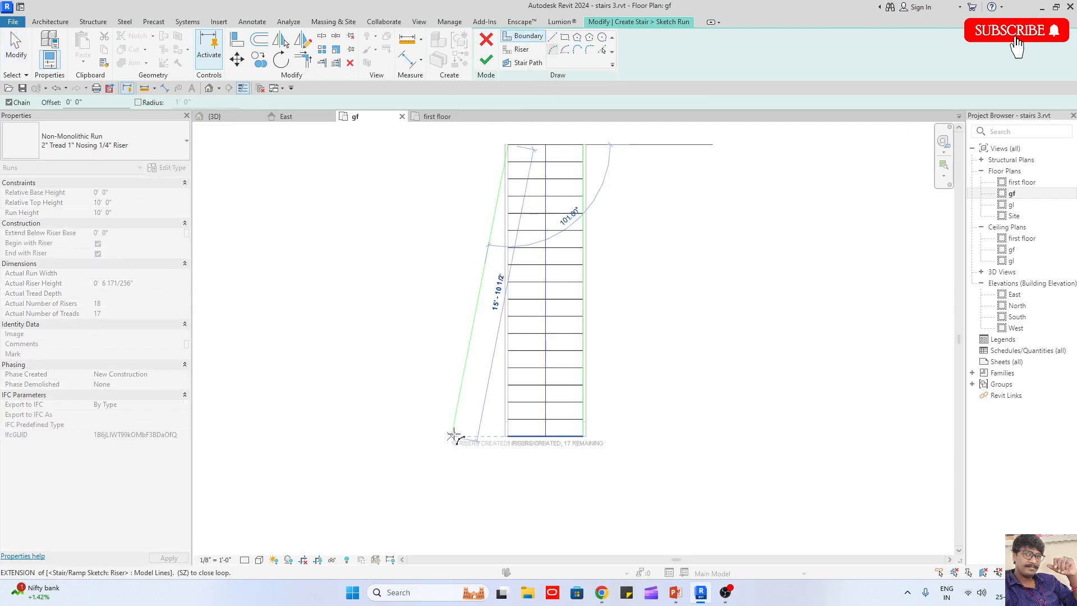
pyautogui.click(492, 323)
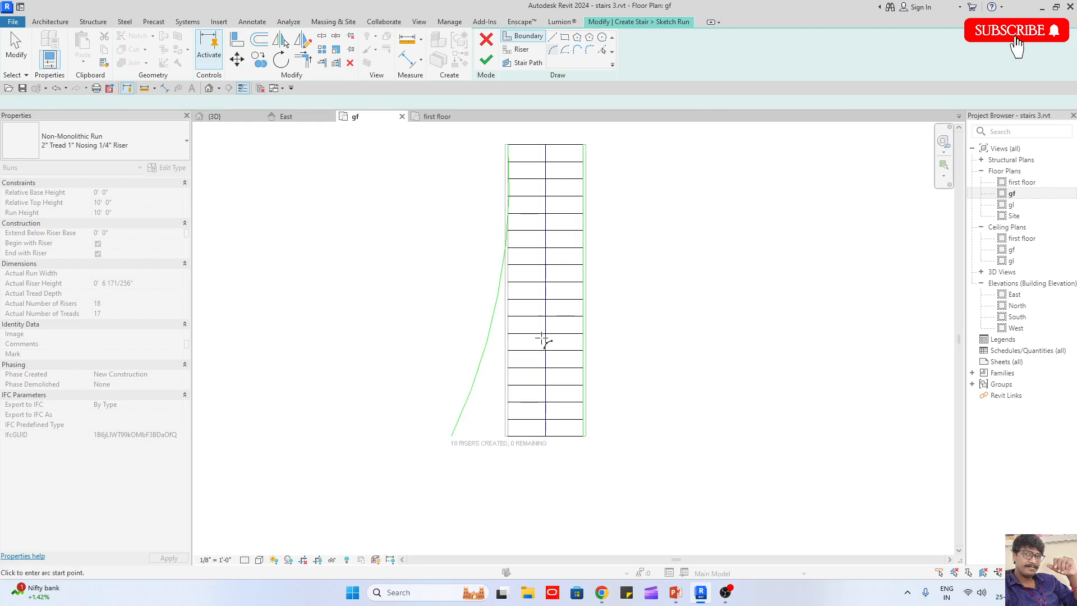
pyautogui.press('Escape')
pyautogui.press('Escape')
# Delete the run's right boundary and mirror the left arc about the stair path to replace it
pyautogui.click(585, 332)
pyautogui.press('Delete')
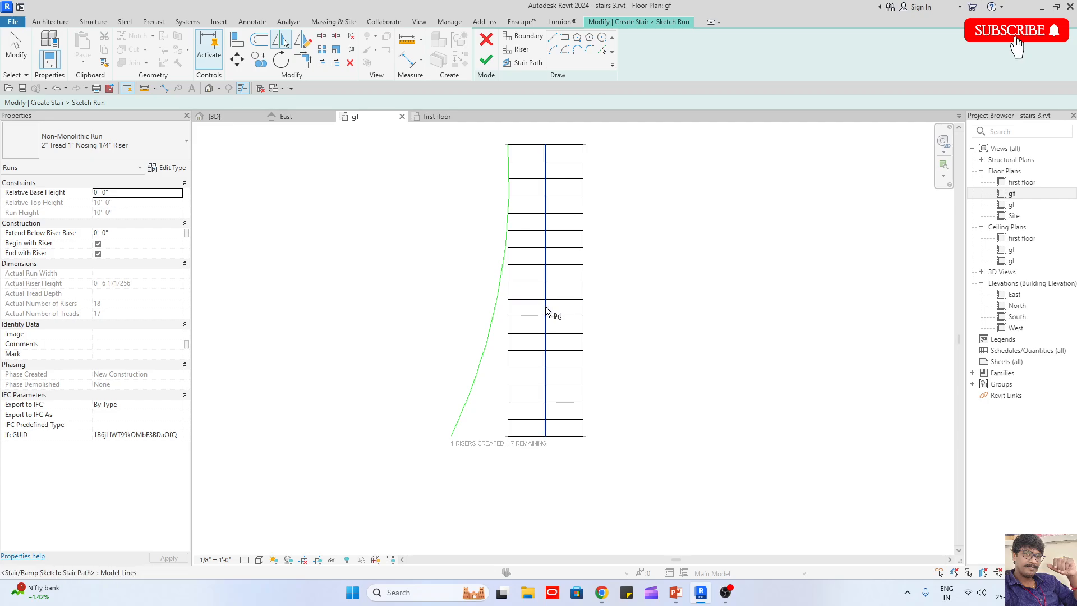
pyautogui.click(491, 329)
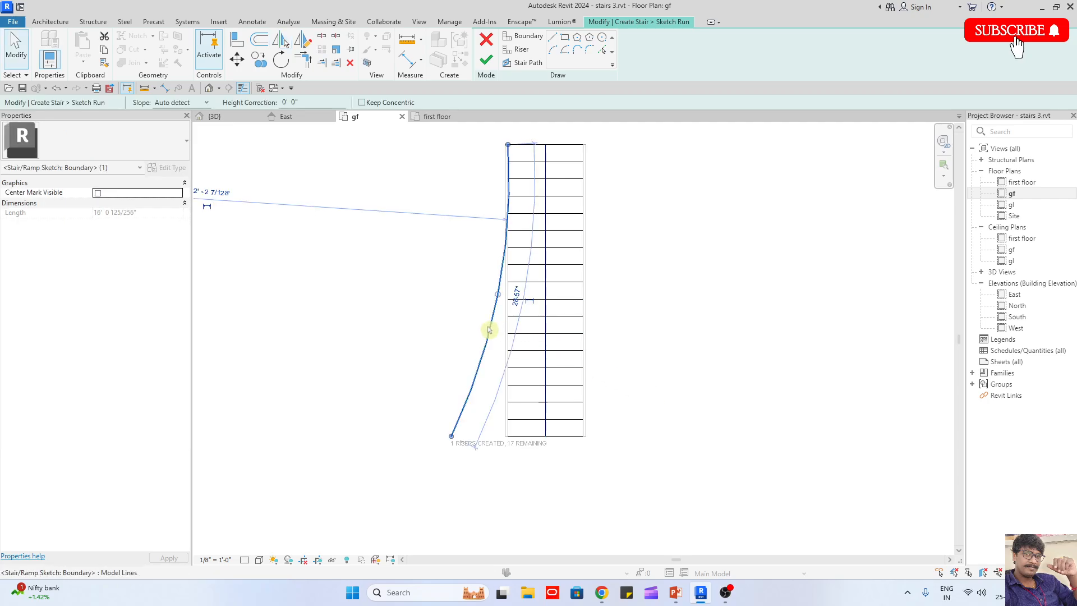
pyautogui.press('m')
pyautogui.press('m')
pyautogui.click(547, 305)
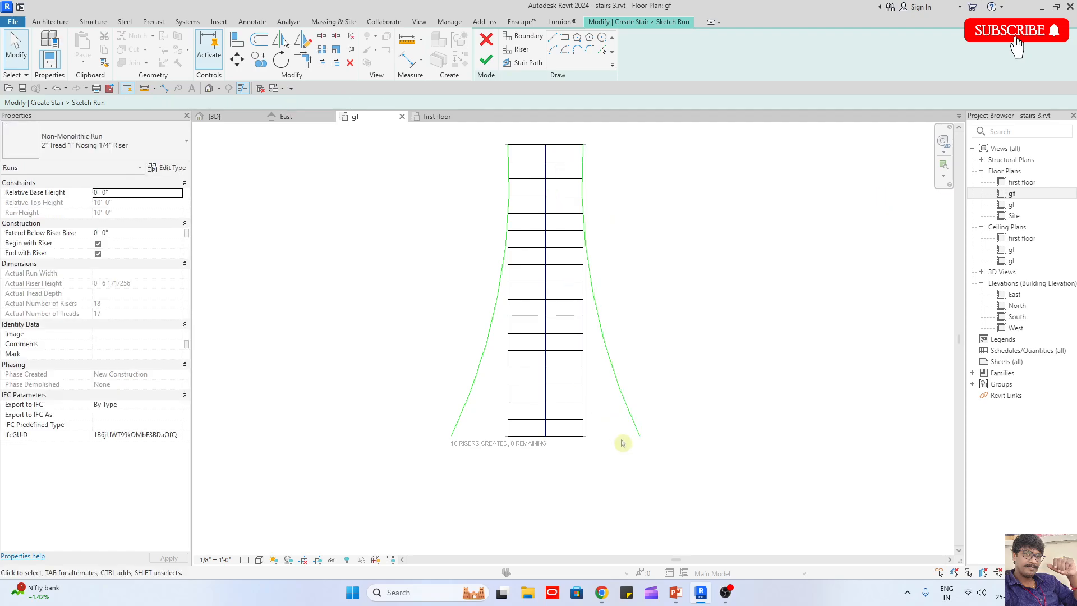
# Finish the run sketch and examine the curved, flared stair in the 3D view
pyautogui.click(486, 59)
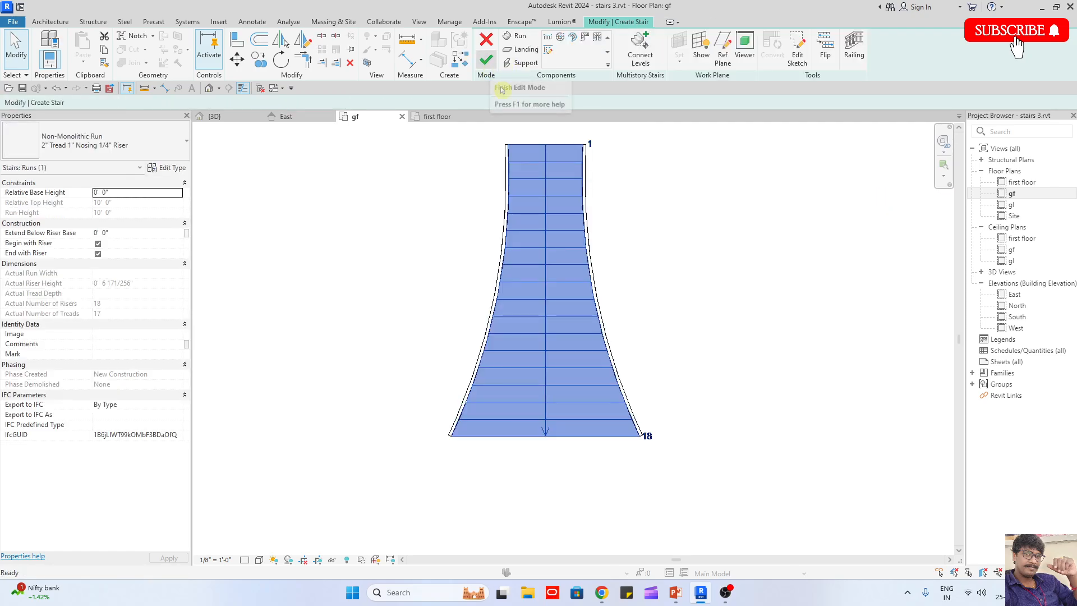
pyautogui.click(245, 118)
pyautogui.scroll(-3, 381, 280)
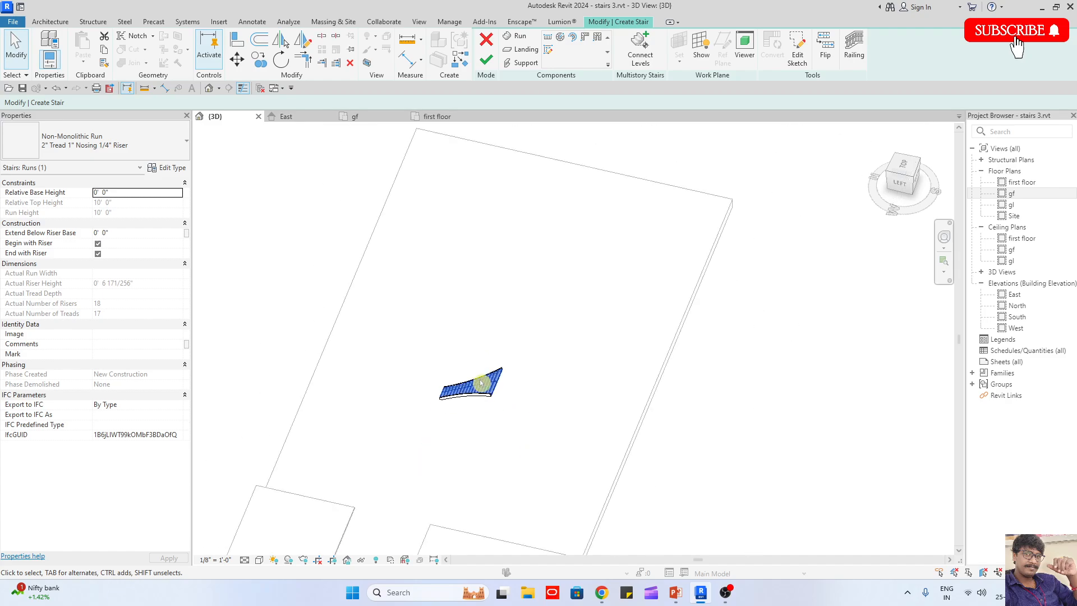
pyautogui.keyDown('shift'); pyautogui.moveTo(481, 385); pyautogui.dragTo(544, 488, button='middle'); pyautogui.keyUp('shift')
pyautogui.scroll(2, 488, 397)
pyautogui.scroll(2, 488, 397)
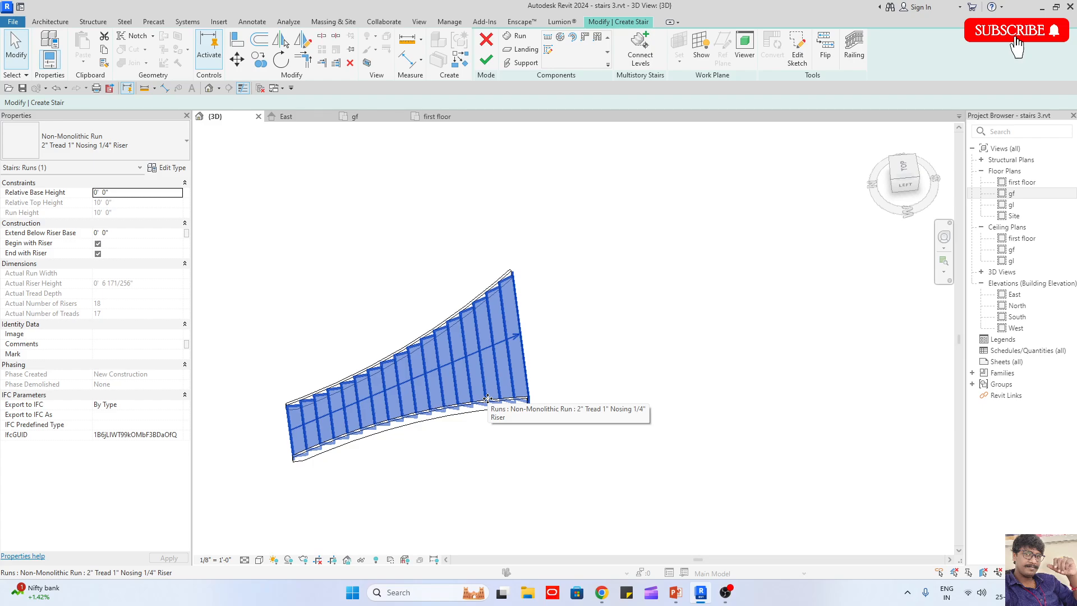
# Reopen the run's sketch in the gf plan and extend all riser lines to the left curved boundary
pyautogui.click(354, 117)
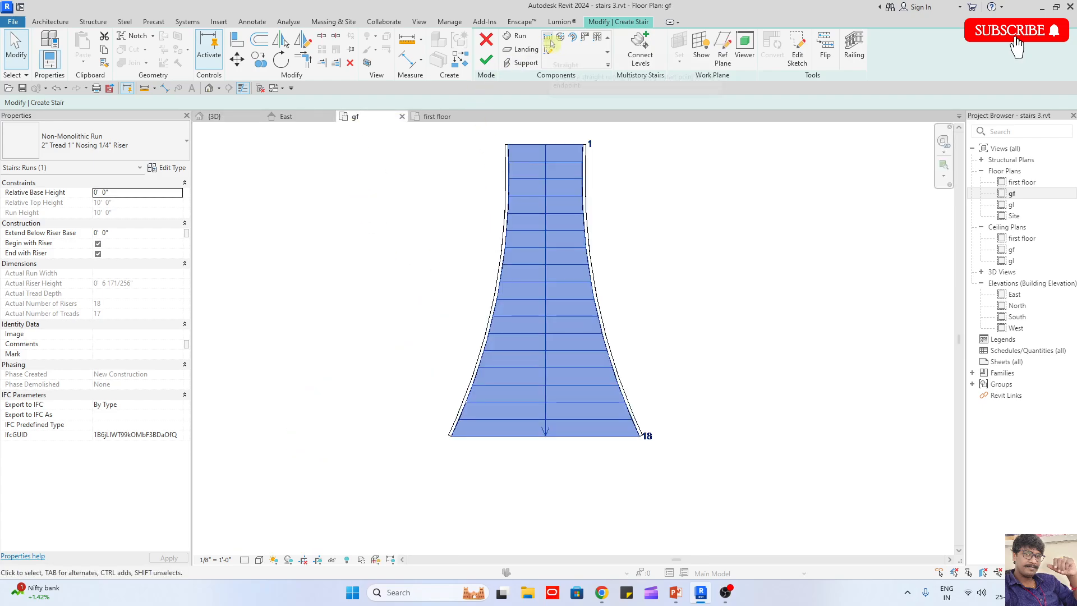
pyautogui.doubleClick(538, 197)
pyautogui.scroll(3, 516, 426)
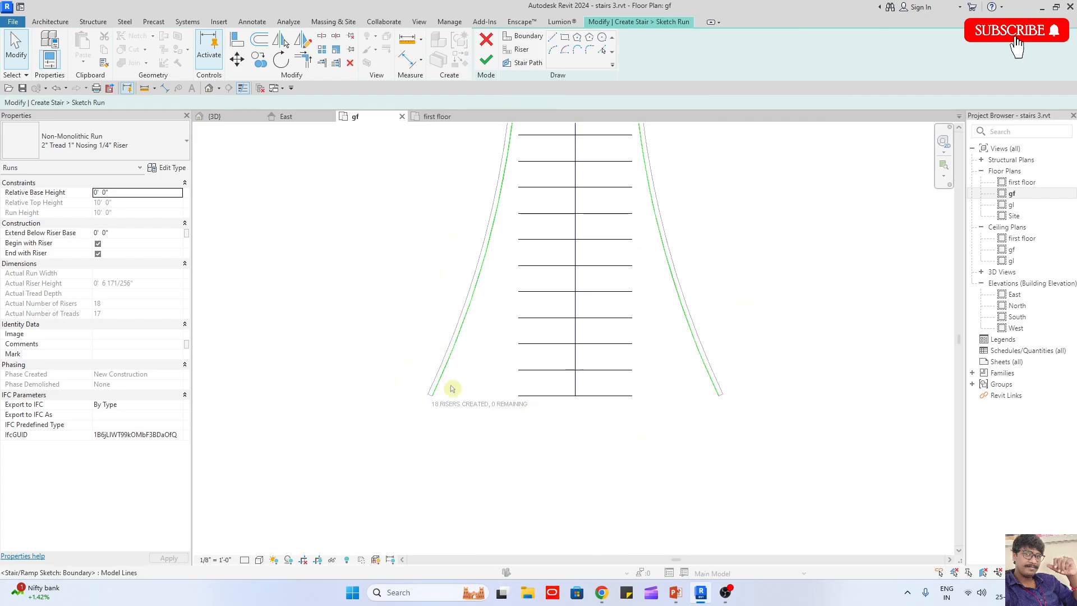
pyautogui.click(335, 62)
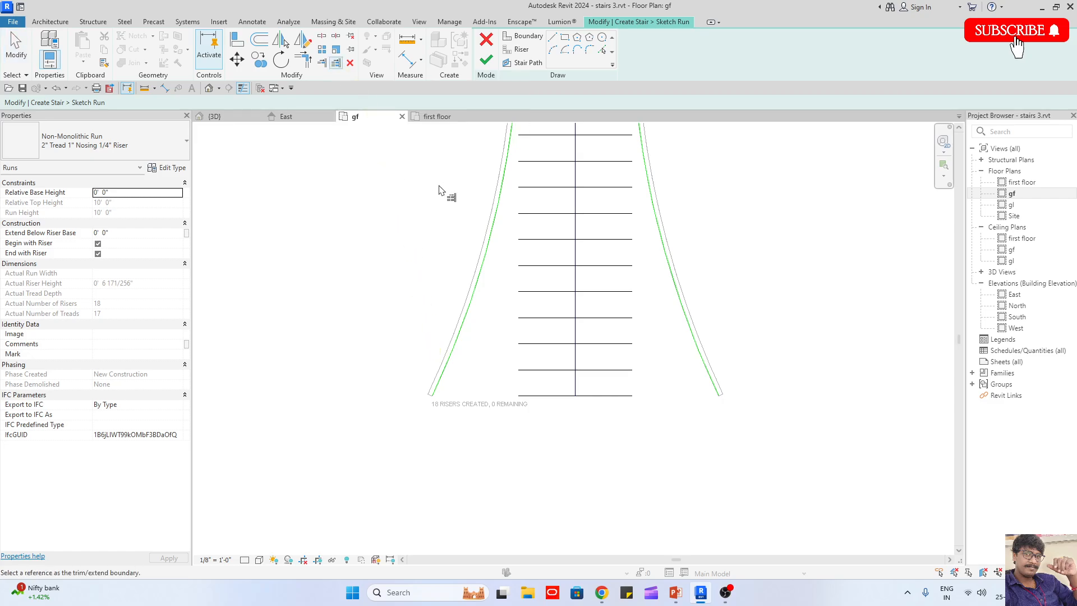
pyautogui.click(494, 220)
pyautogui.moveTo(541, 416); pyautogui.dragTo(528, 156)
pyautogui.moveTo(546, 168); pyautogui.dragTo(536, 428, button='middle')
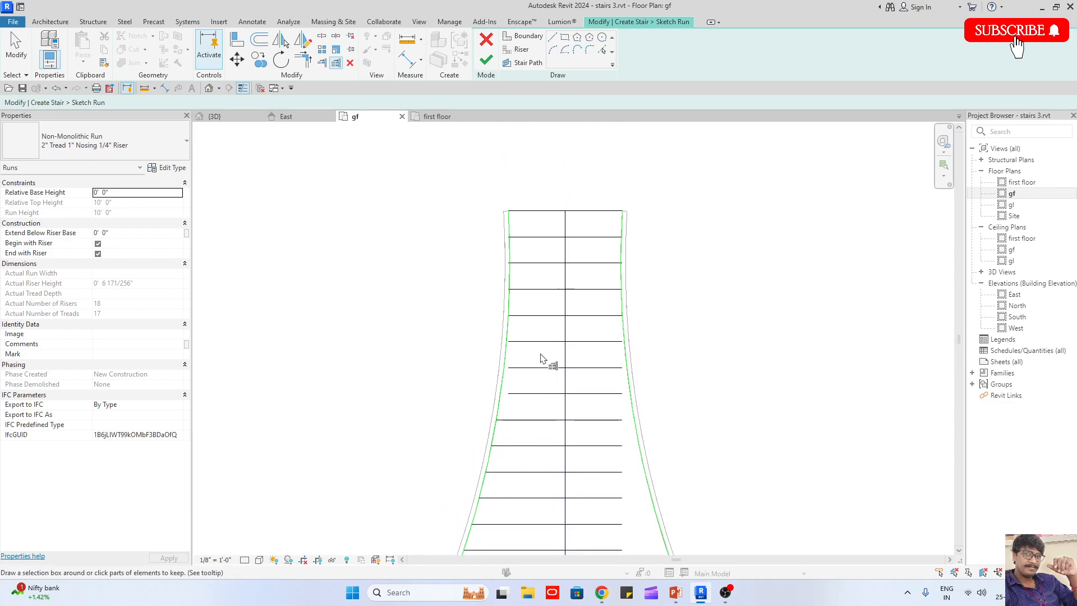
pyautogui.moveTo(539, 352); pyautogui.dragTo(521, 409)
# Extend the riser lines to the right curved boundary with Trim/Extend Multiple Elements
pyautogui.scroll(-4, 698, 364)
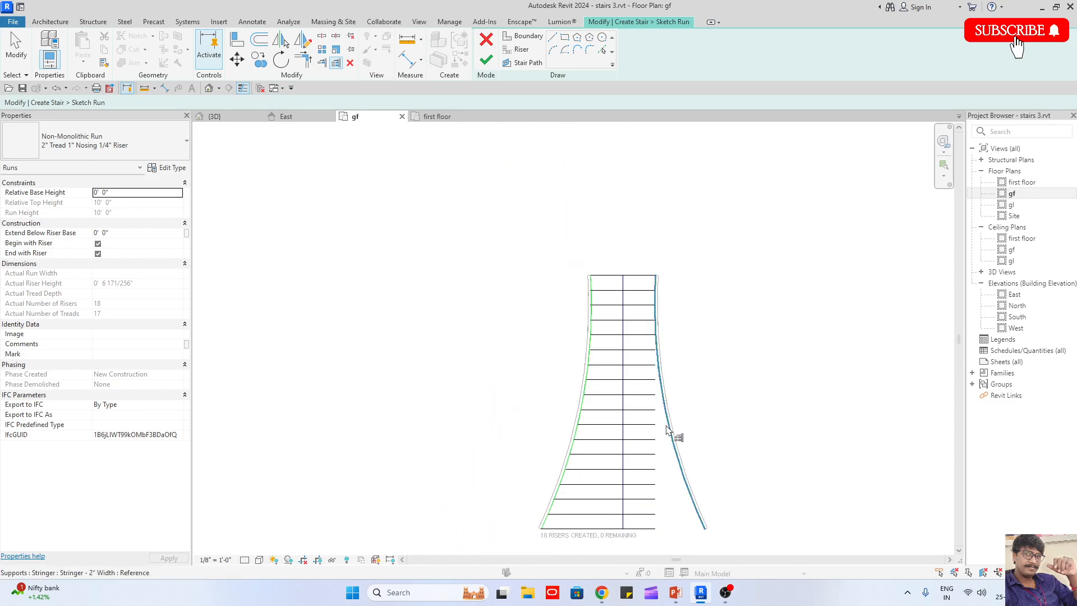
pyautogui.moveTo(673, 481); pyautogui.dragTo(683, 428, button='middle')
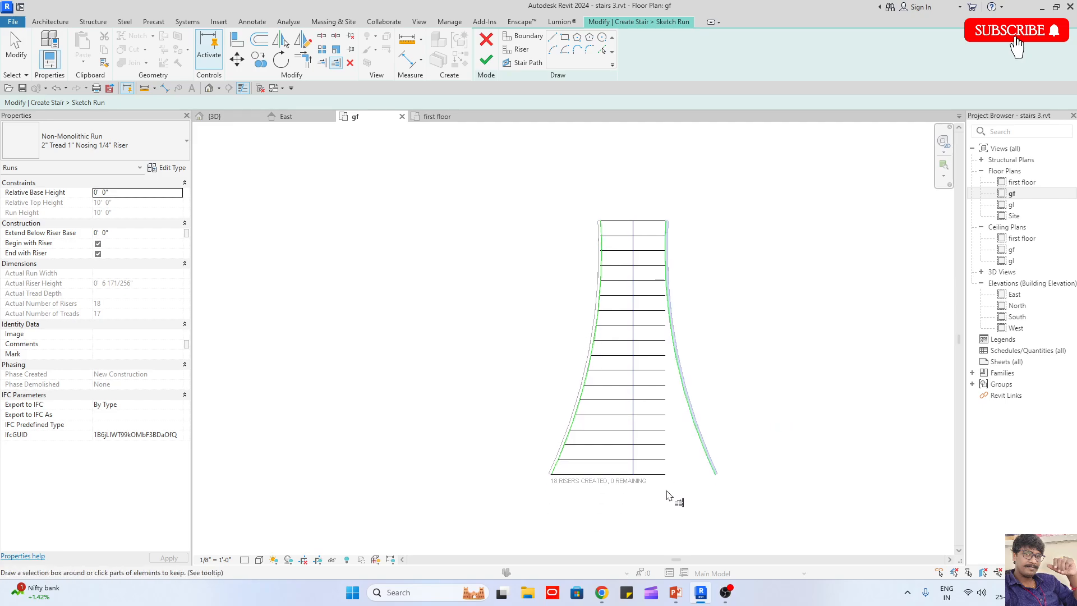
pyautogui.moveTo(671, 490); pyautogui.dragTo(657, 387)
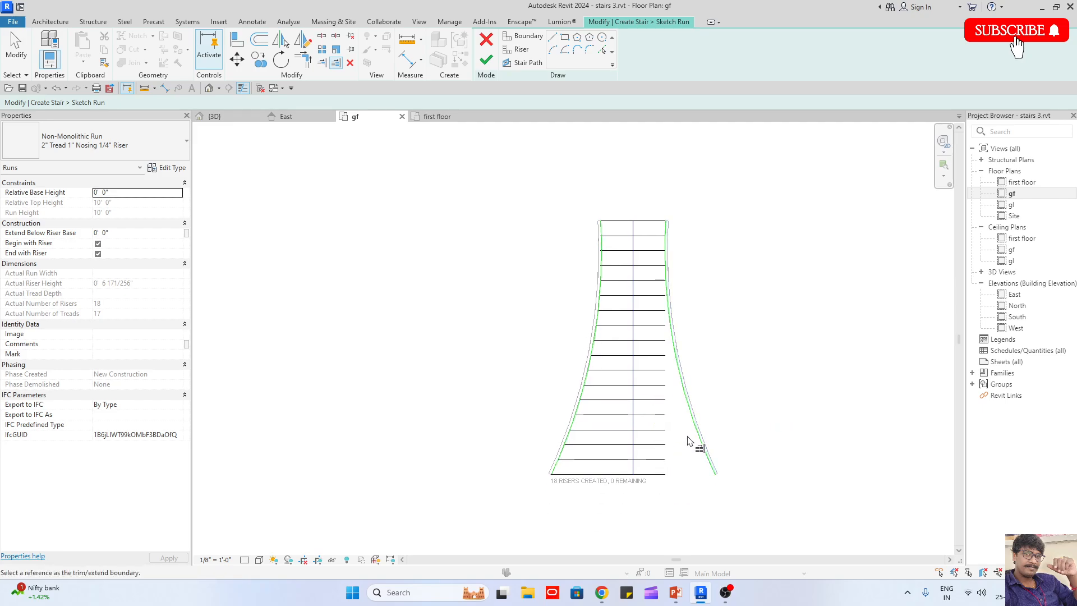
pyautogui.click(698, 433)
pyautogui.moveTo(673, 499); pyautogui.dragTo(661, 307)
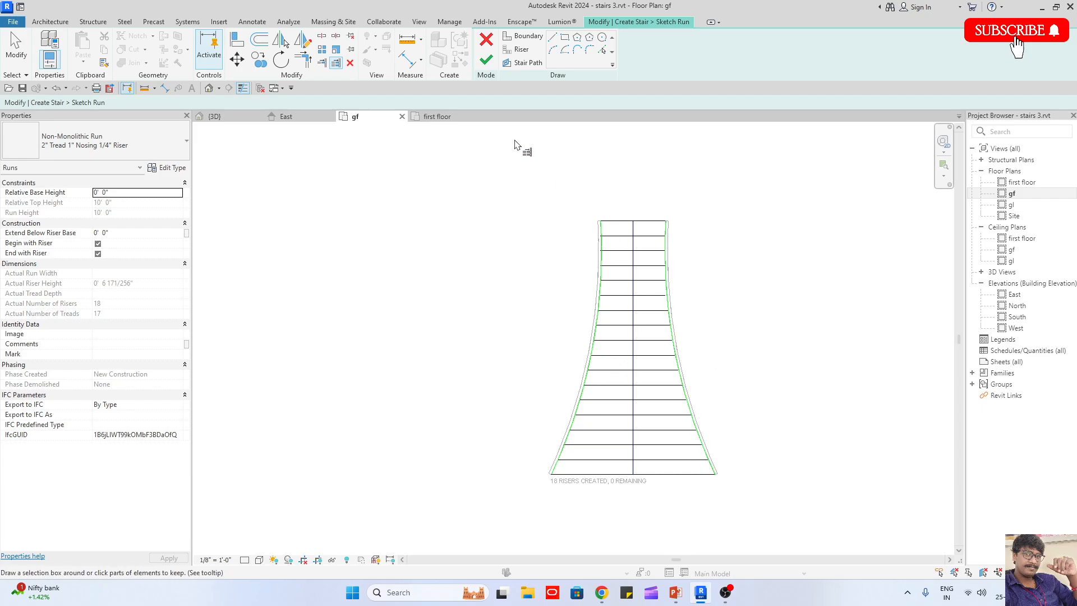
# Finish the flared run's sketch, reopen it for editing, and delete the straight riser at the wide bottom end
pyautogui.click(485, 60)
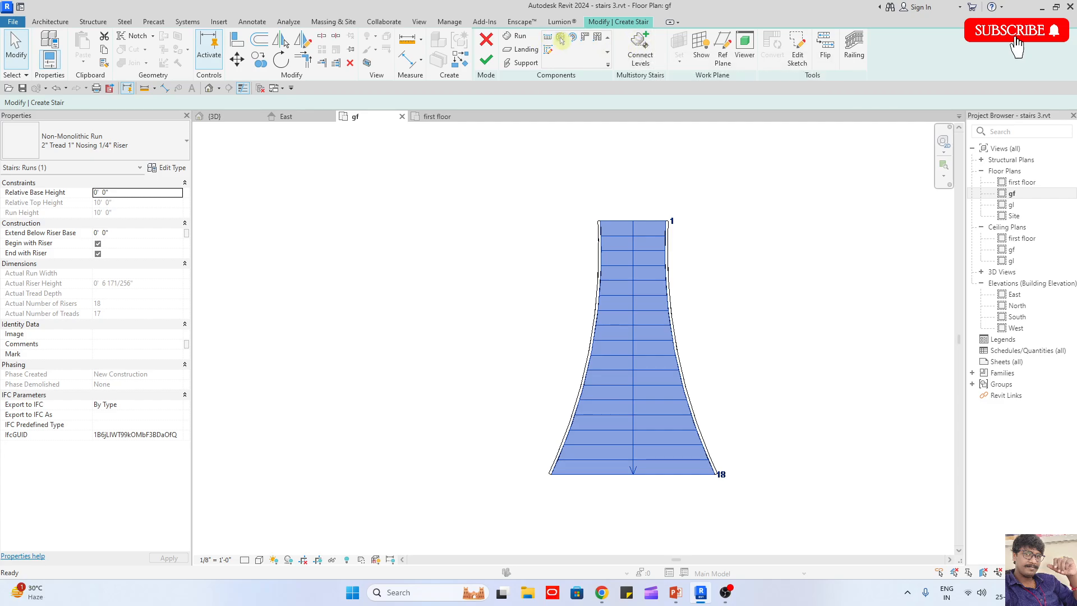
pyautogui.press('Escape')
pyautogui.doubleClick(637, 406)
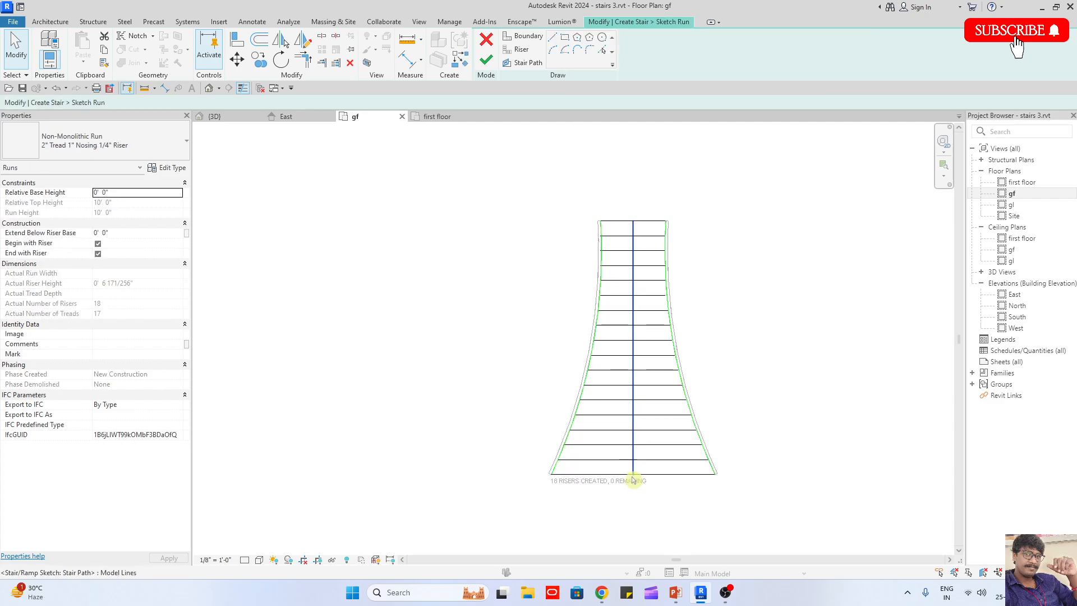
pyautogui.scroll(4, 638, 489)
pyautogui.click(666, 439)
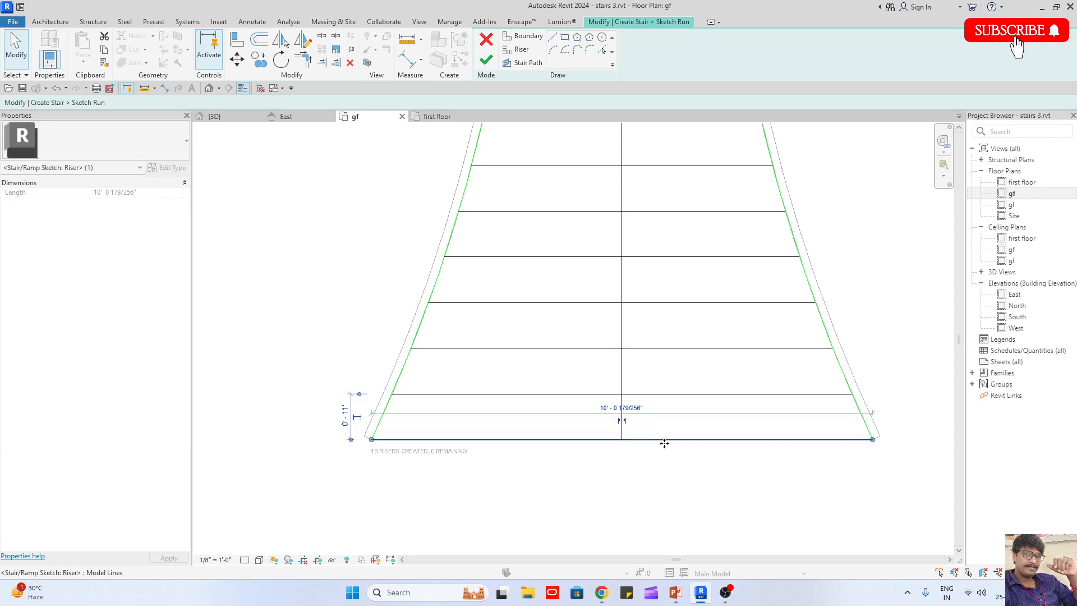
pyautogui.press('Delete')
# Draw an outward-bulging arc riser between the lower ends of the two curved boundaries
pyautogui.click(523, 50)
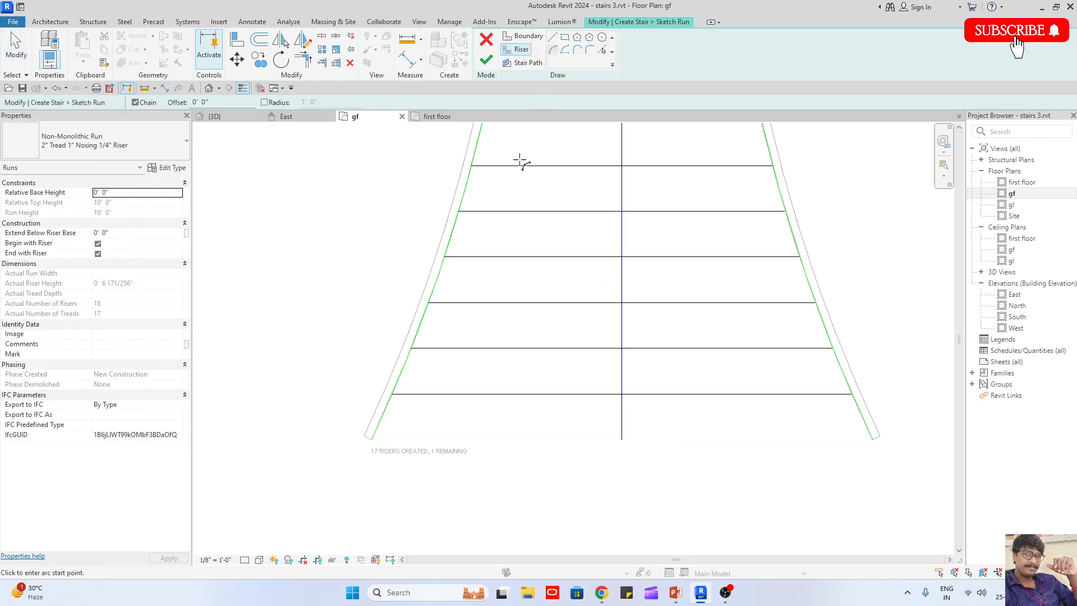
pyautogui.click(372, 439)
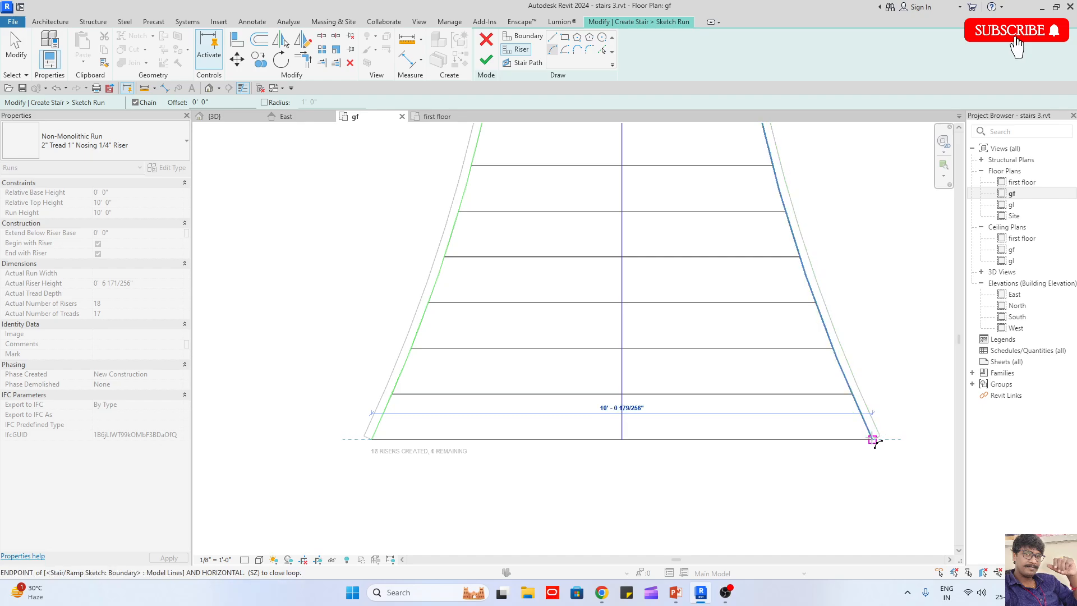
pyautogui.click(872, 439)
pyautogui.click(620, 489)
pyautogui.press('Escape')
pyautogui.press('Escape')
pyautogui.scroll(-2, 656, 423)
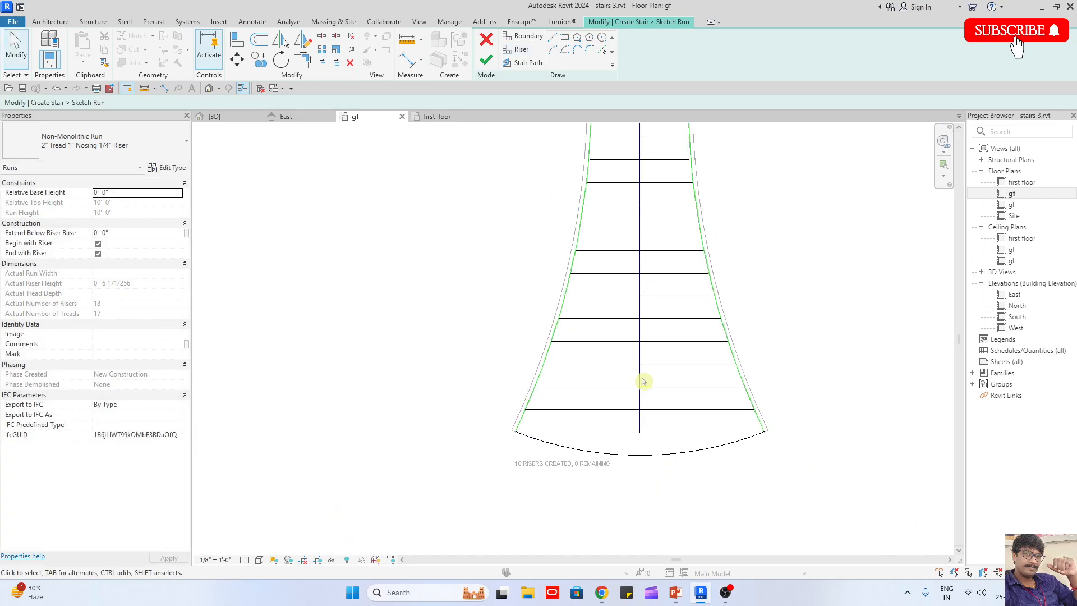
# Try to finish the run sketch with the arc riser in place, and return to editing the sketch
pyautogui.click(490, 65)
pyautogui.moveTo(889, 474); pyautogui.dragTo(835, 324)
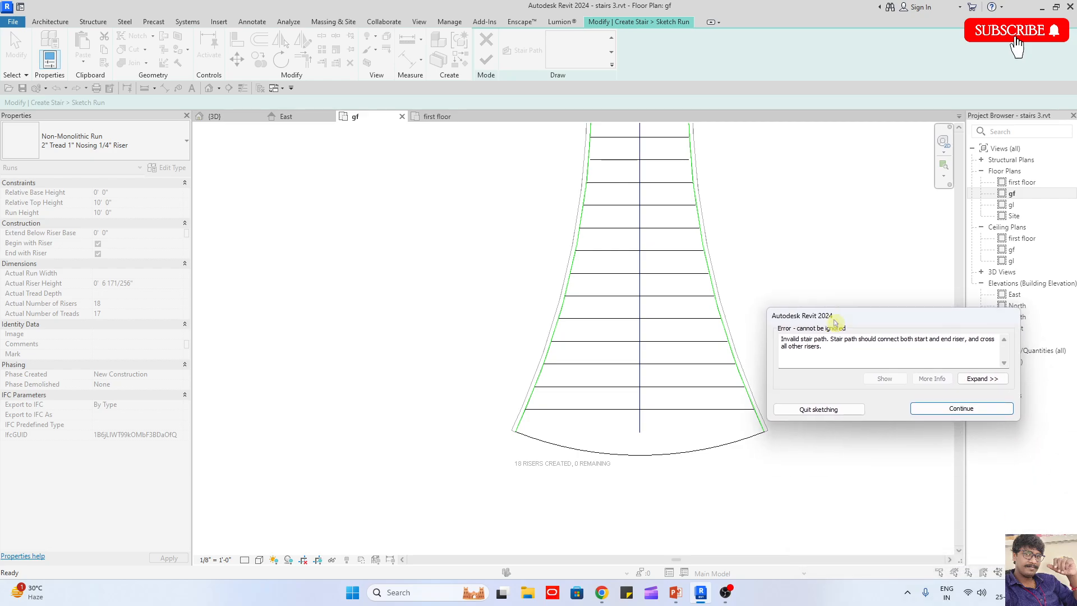
pyautogui.click(961, 409)
# Extend the lower end of the stair path to the arc riser and finish the run sketch
pyautogui.click(640, 431)
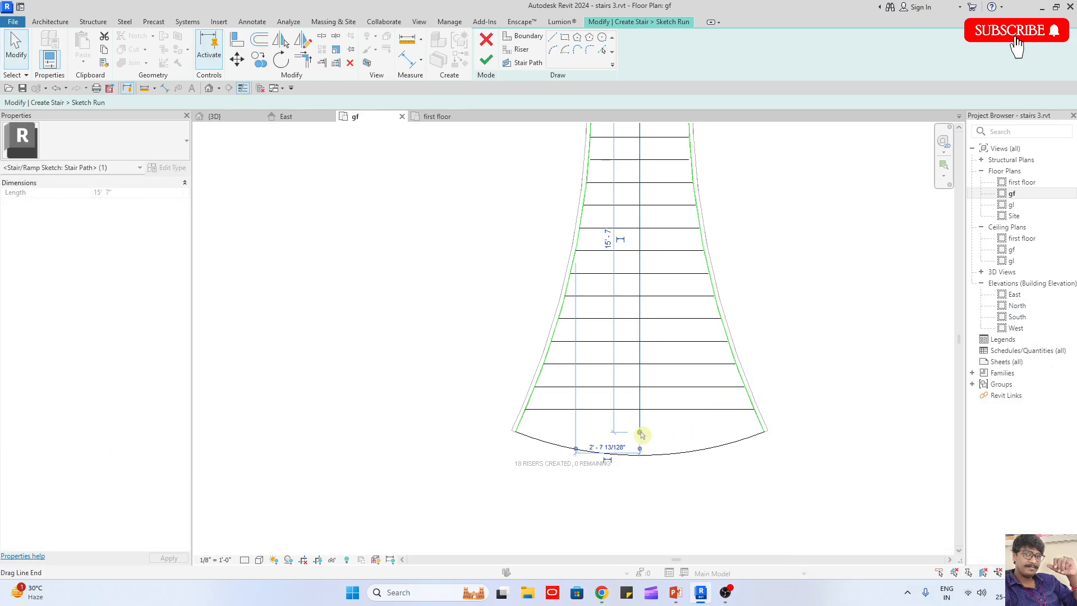
pyautogui.moveTo(640, 432); pyautogui.dragTo(639, 455)
pyautogui.scroll(-4, 642, 494)
pyautogui.scroll(6, 650, 370)
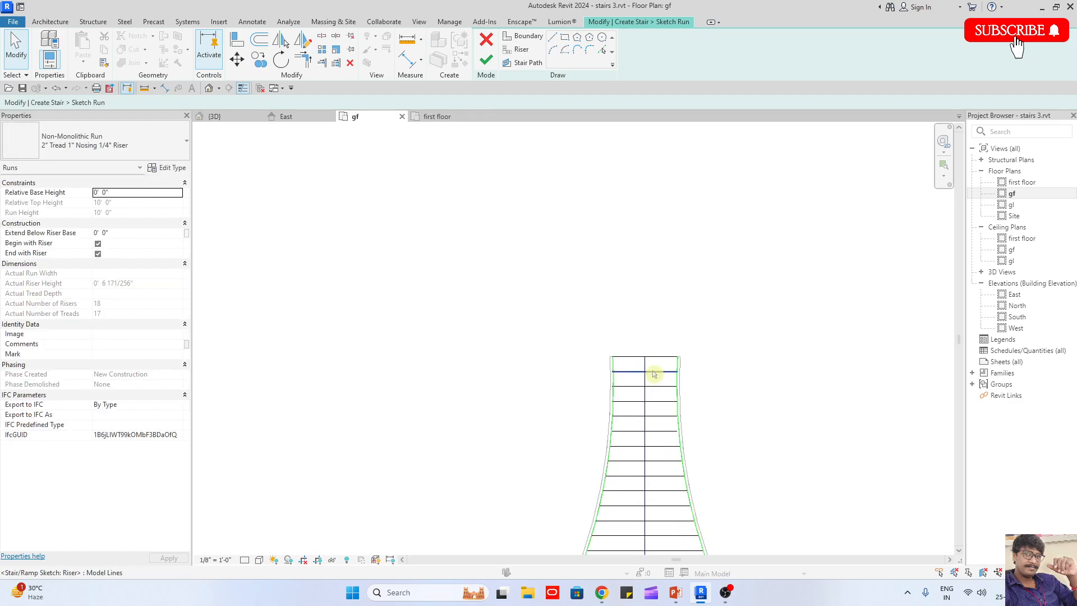
pyautogui.scroll(-5, 643, 352)
pyautogui.scroll(4, 649, 477)
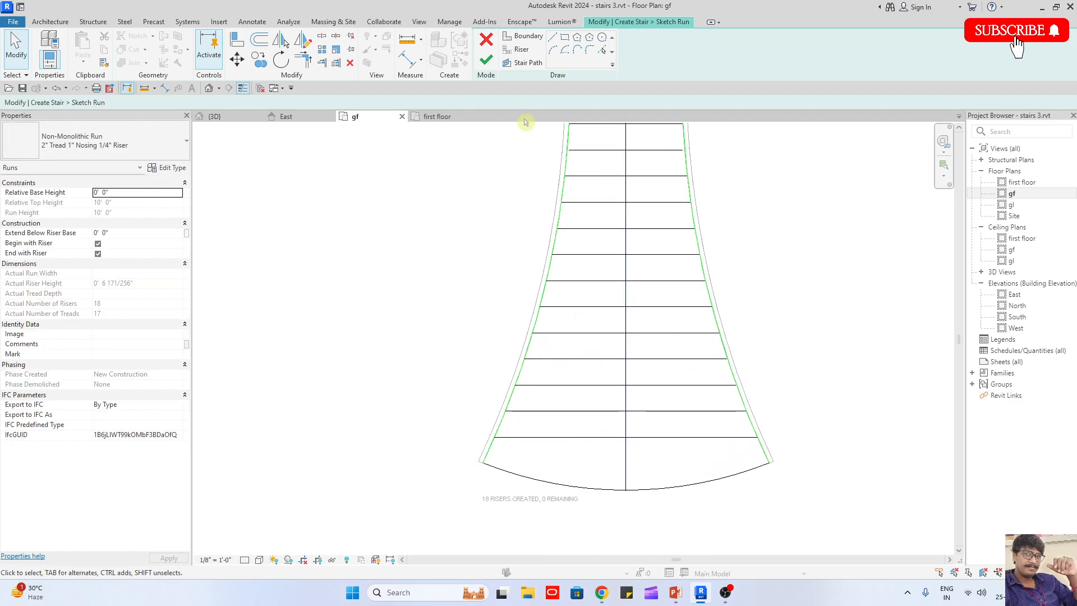
pyautogui.click(486, 59)
pyautogui.scroll(-5, 533, 308)
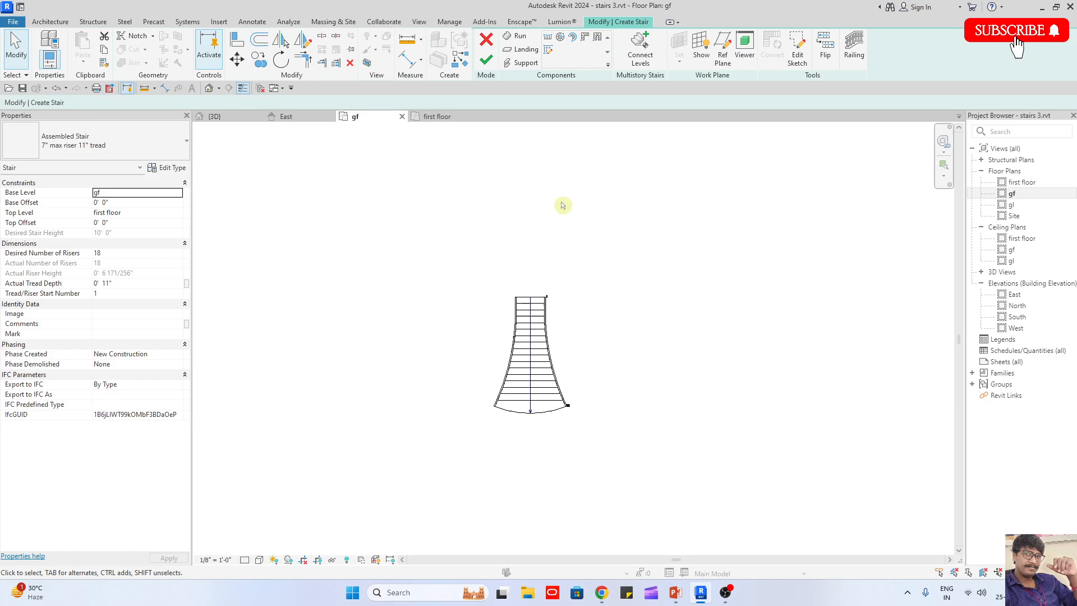
# Finish the stair in the 3D view and examine its railings and curved bottom step from several sides
pyautogui.click(225, 117)
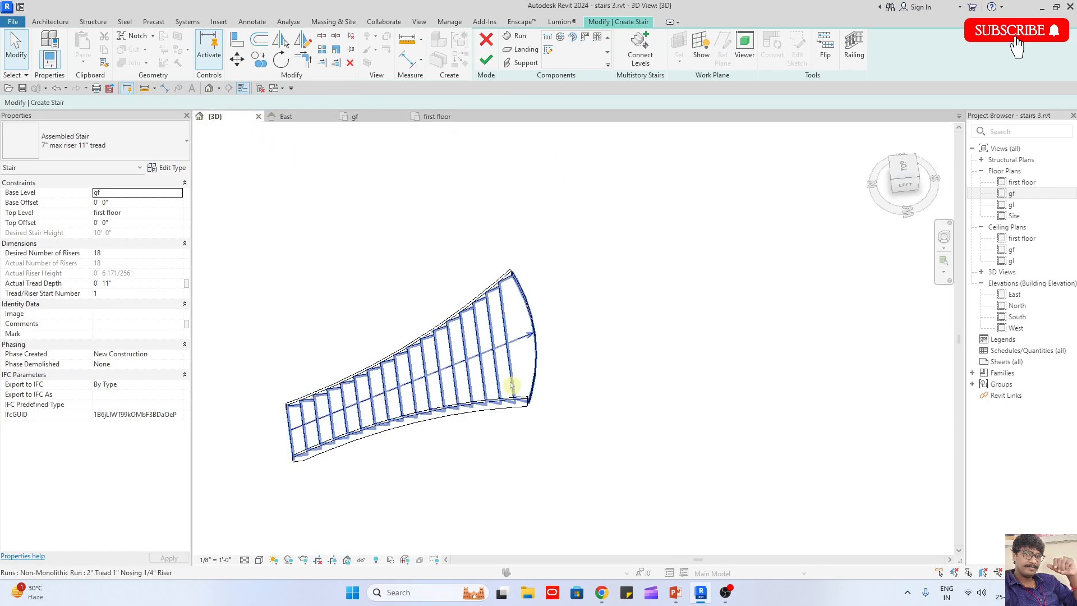
pyautogui.click(484, 58)
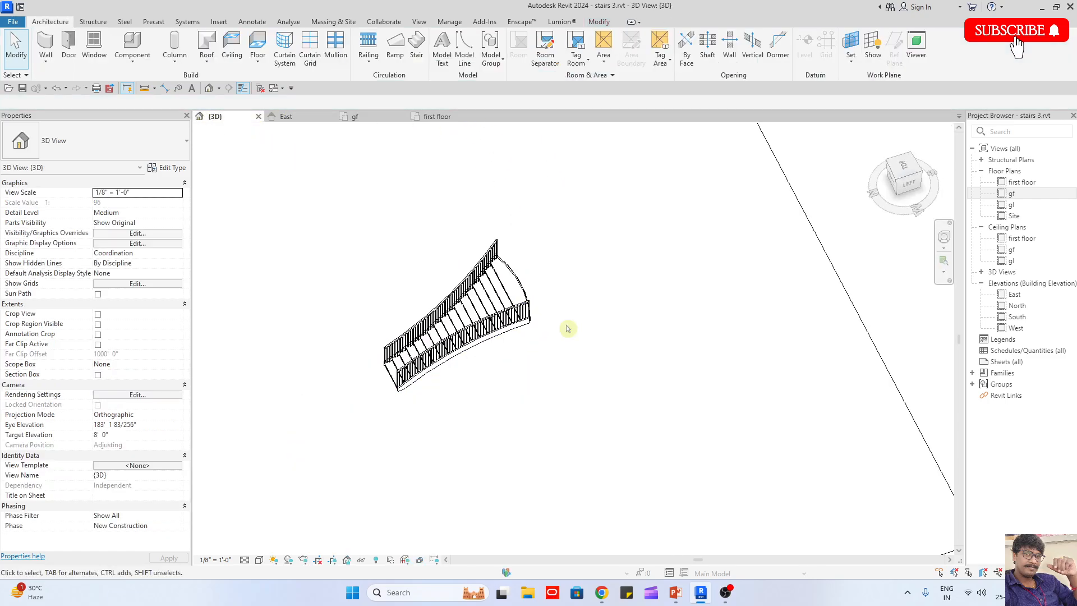
pyautogui.keyDown('shift'); pyautogui.moveTo(567, 329); pyautogui.dragTo(403, 384, button='middle'); pyautogui.keyUp('shift')
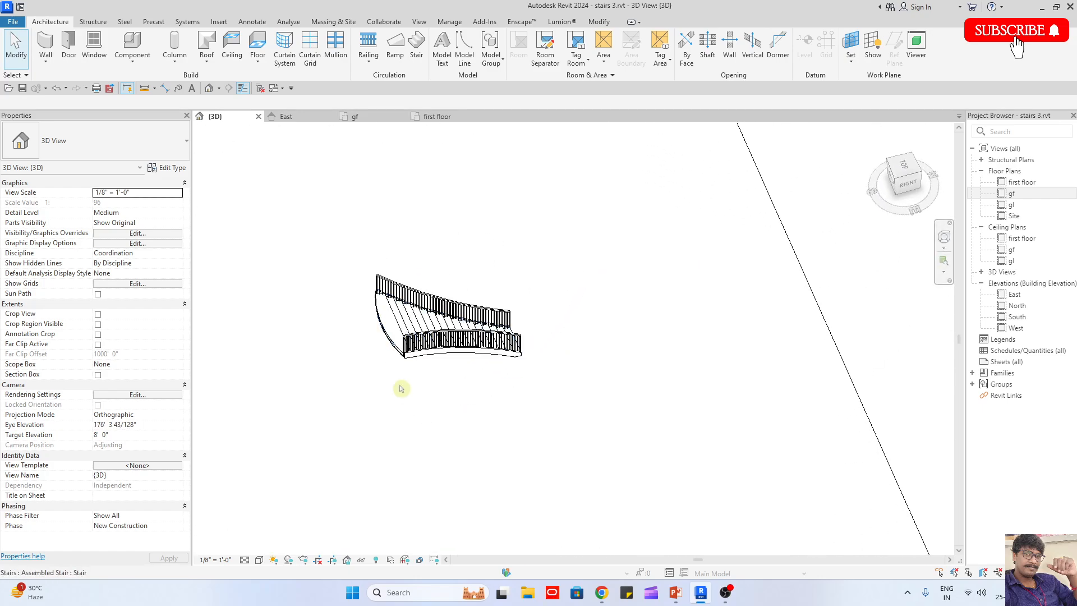
pyautogui.doubleClick(384, 341)
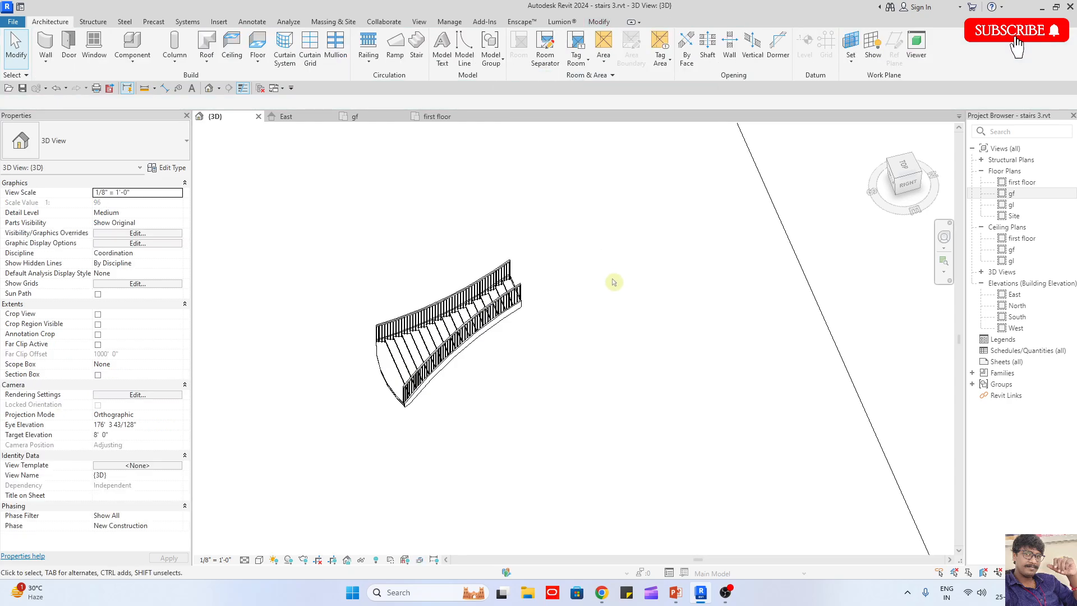
pyautogui.keyDown('shift'); pyautogui.moveTo(499, 314); pyautogui.dragTo(579, 298, button='middle'); pyautogui.keyUp('shift')
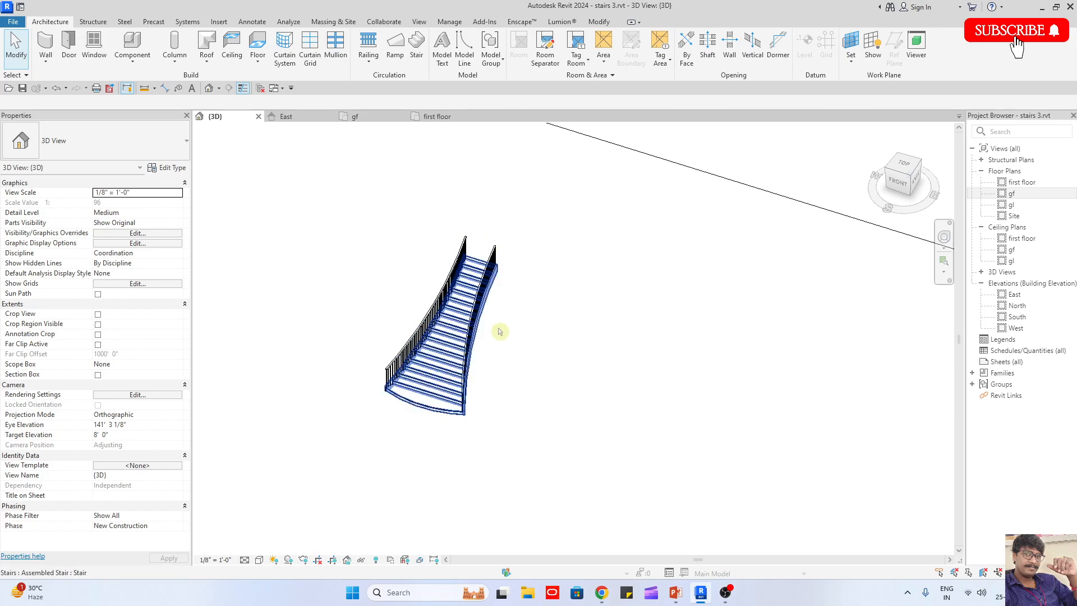
# Open the gf floor plan and start a new stair
pyautogui.doubleClick(1011, 193)
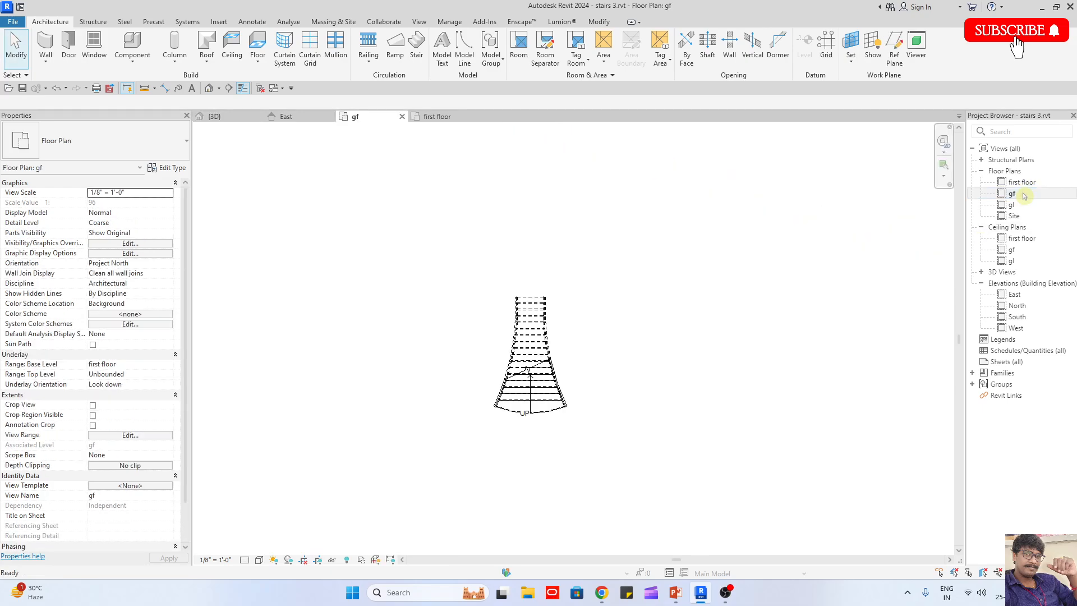
pyautogui.moveTo(649, 358); pyautogui.dragTo(512, 327, button='middle')
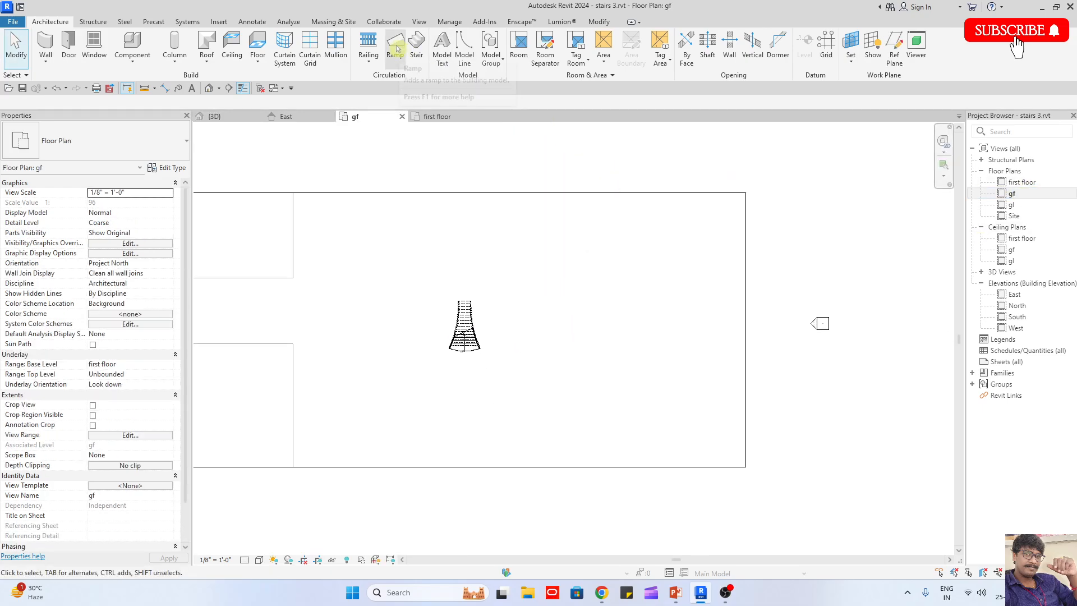
pyautogui.click(417, 45)
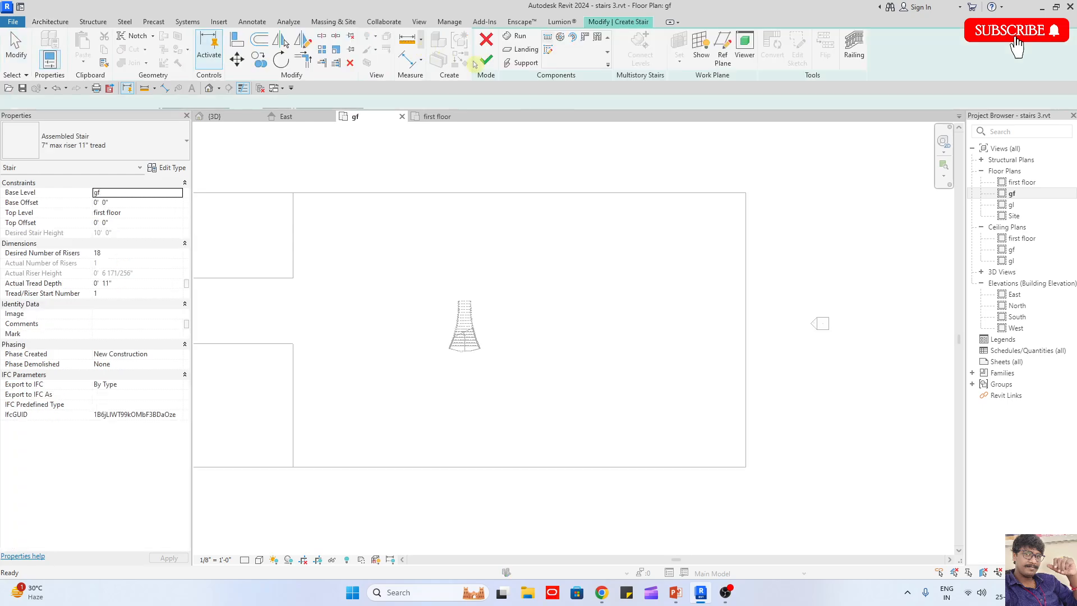
pyautogui.click(549, 51)
pyautogui.scroll(3, 598, 356)
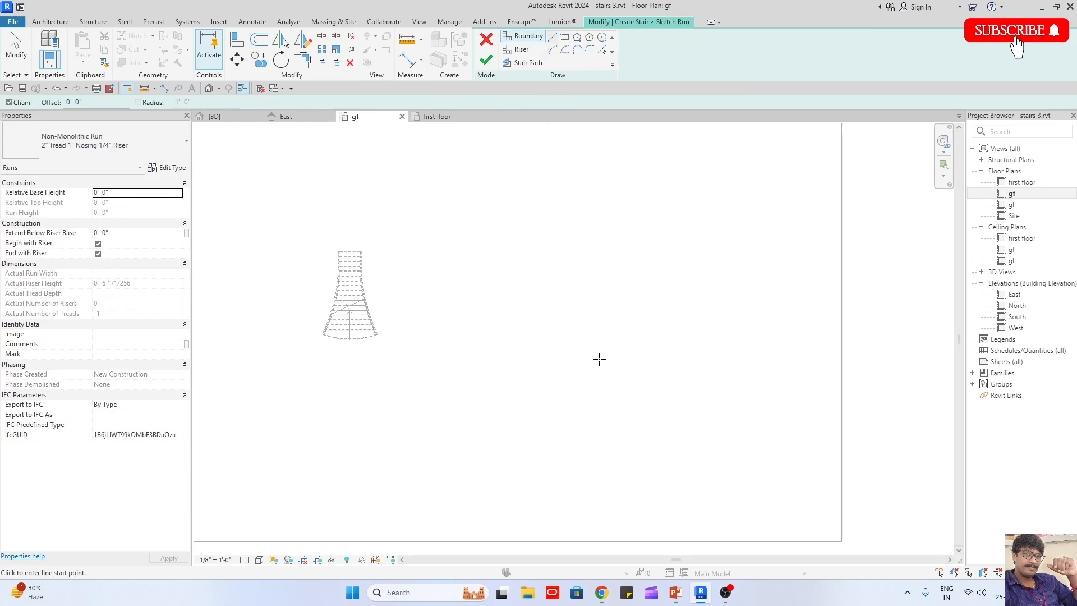
pyautogui.moveTo(548, 347); pyautogui.dragTo(570, 418, button='middle')
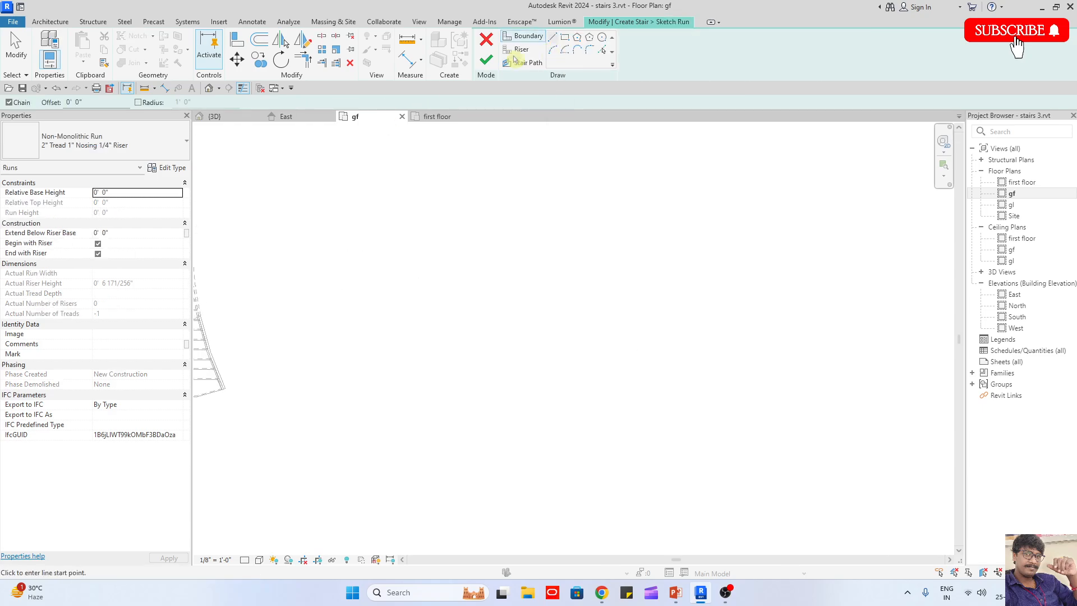
pyautogui.click(485, 60)
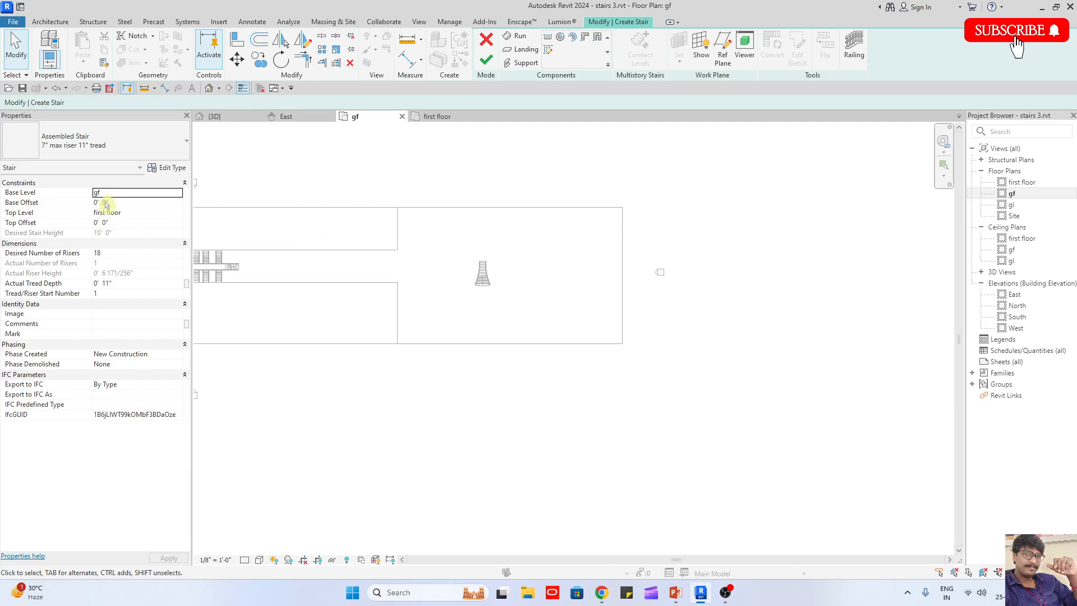
# Set the new stair's desired number of risers to 20
pyautogui.click(122, 254)
pyautogui.write('20')
pyautogui.click(345, 305)
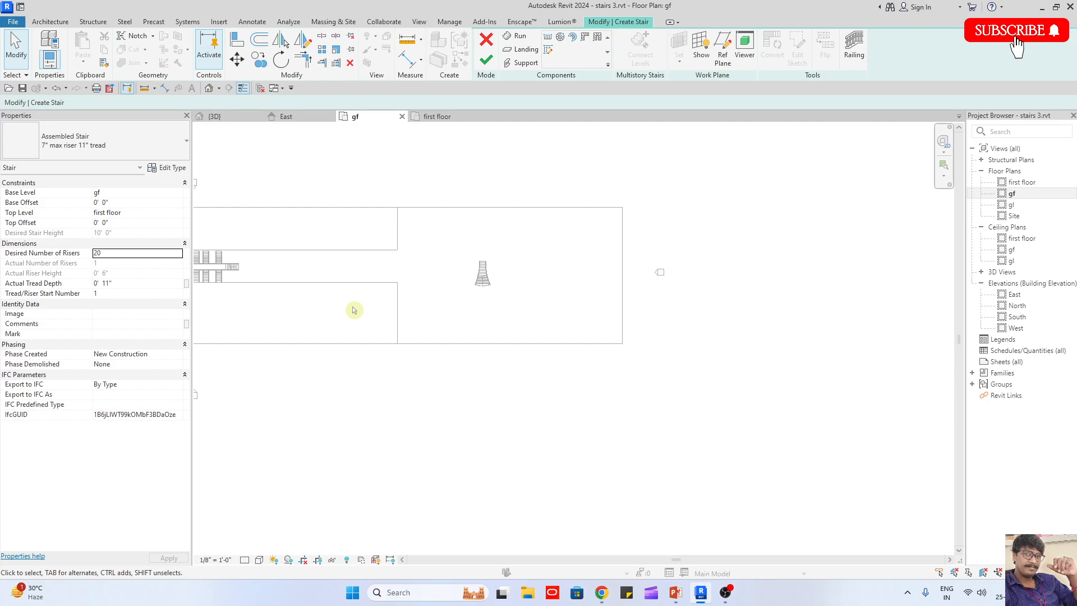
# Start a sketched run and draw a horizontal boundary line about 34' long outward from the vertical edge of the floor outline
pyautogui.scroll(4, 395, 226)
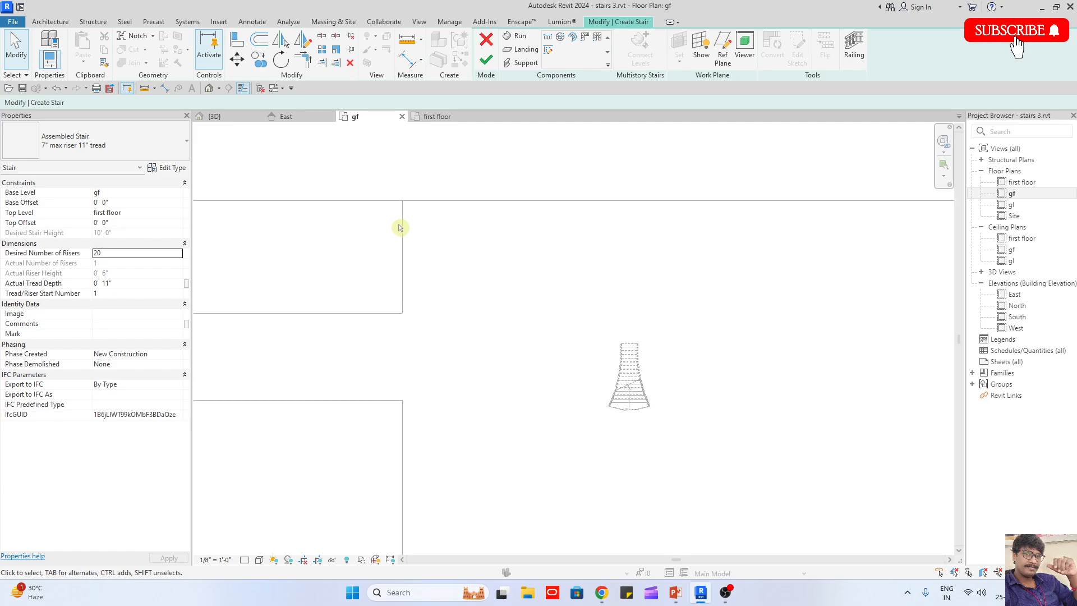
pyautogui.scroll(1, 373, 212)
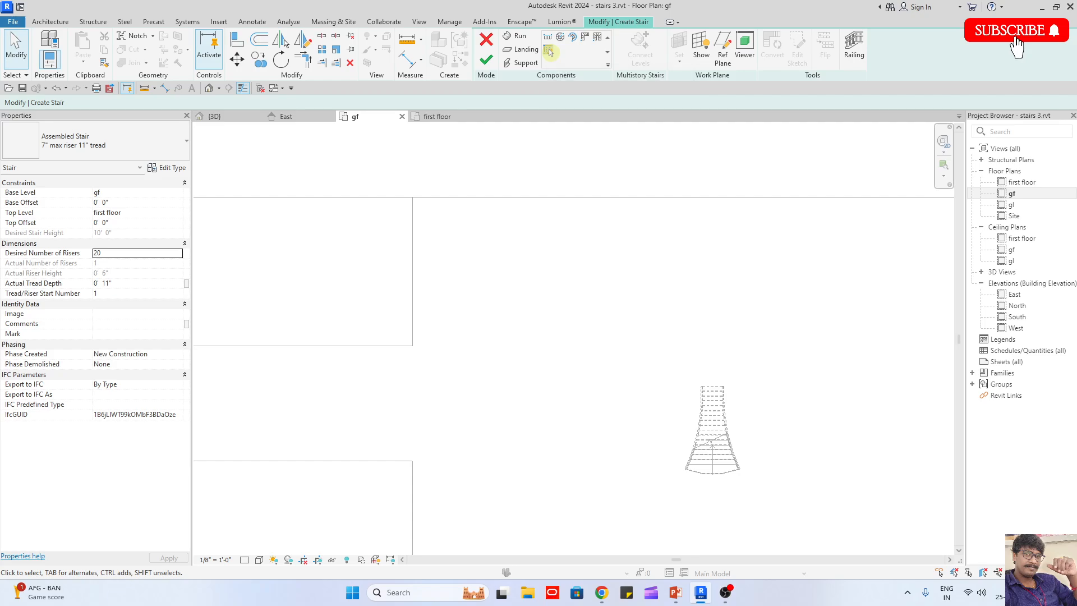
pyautogui.click(525, 45)
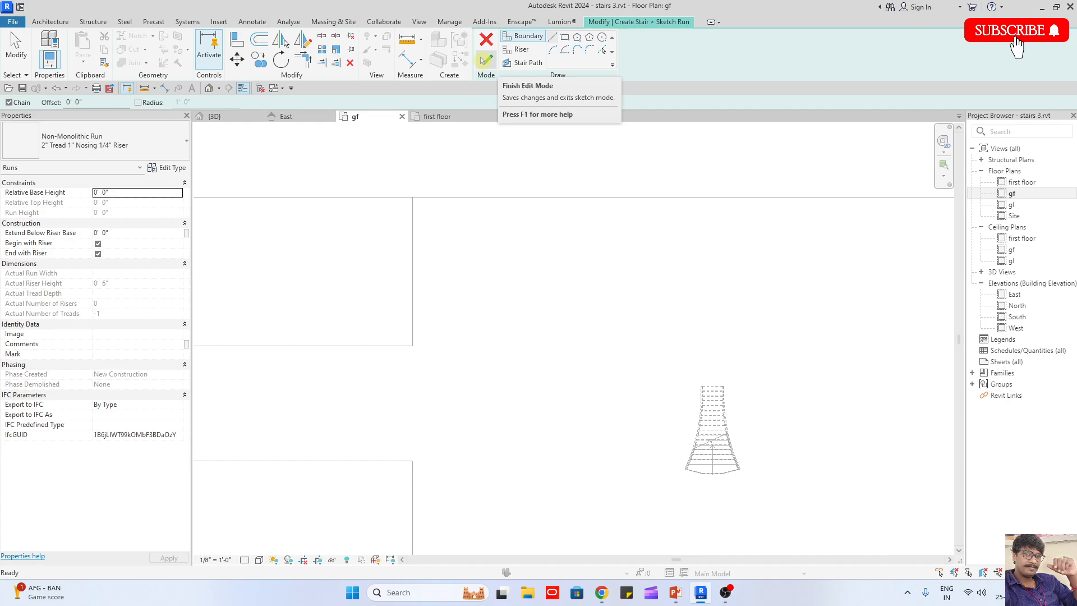
pyautogui.click(552, 40)
pyautogui.scroll(3, 445, 236)
pyautogui.click(395, 331)
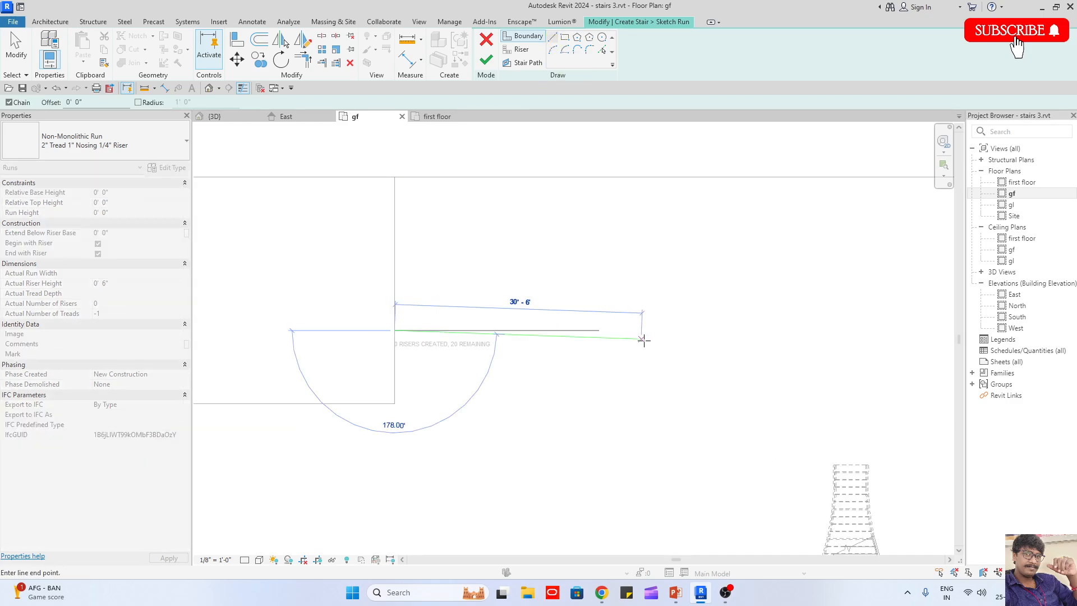
pyautogui.click(669, 330)
pyautogui.press('Escape')
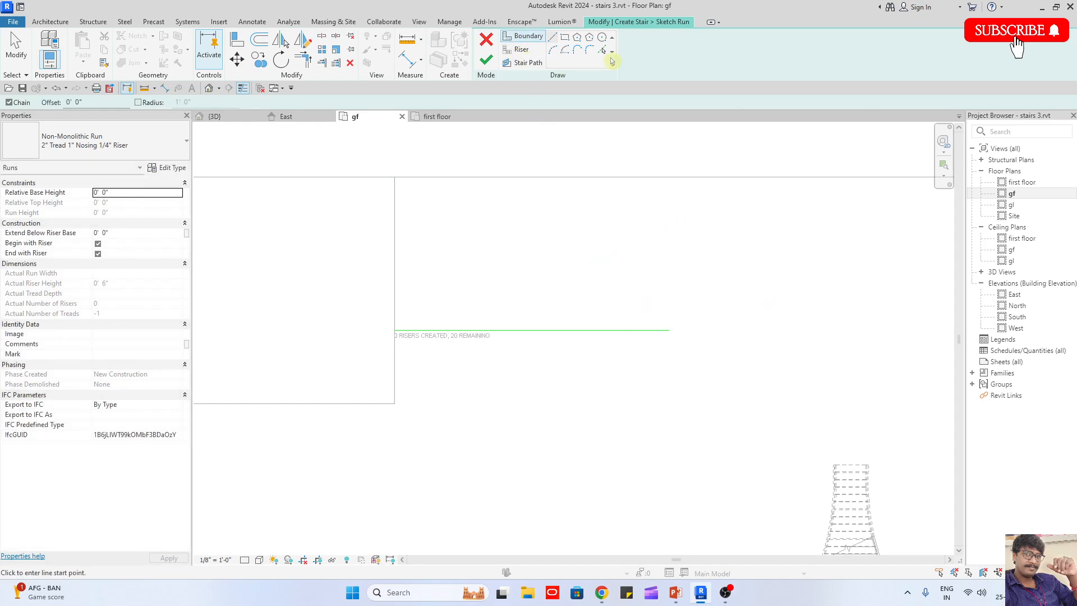
# Add a second run boundary parallel to the first and above it in plan, using Pick Lines with an offset
pyautogui.click(602, 51)
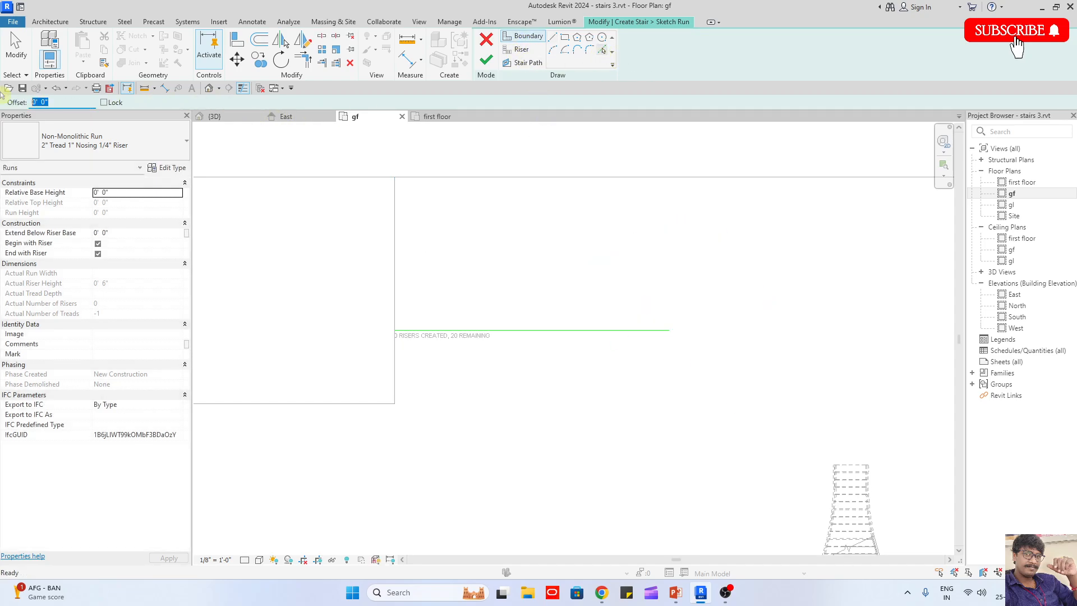
pyautogui.click(476, 329)
pyautogui.press('Escape')
pyautogui.scroll(1, 600, 363)
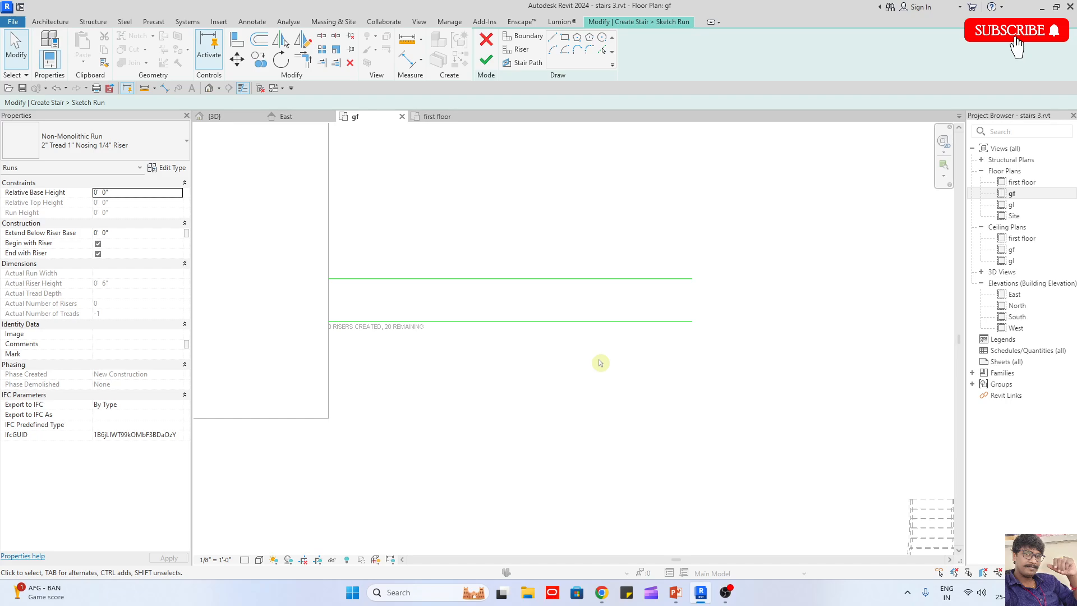
# Draw the first riser as a vertical line joining the two boundaries at their outer ends
pyautogui.click(503, 53)
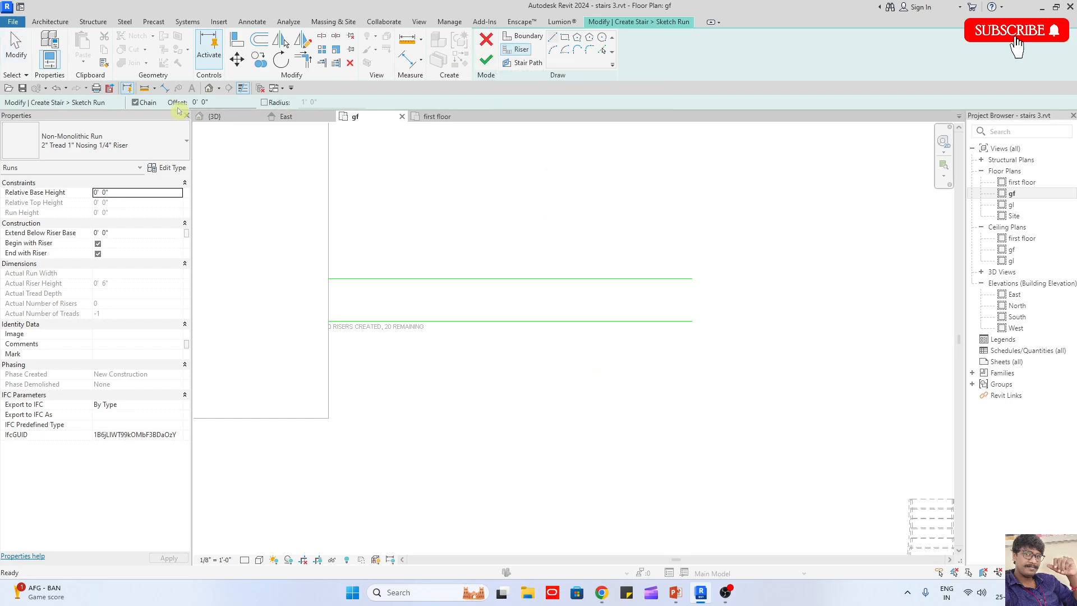
pyautogui.click(692, 278)
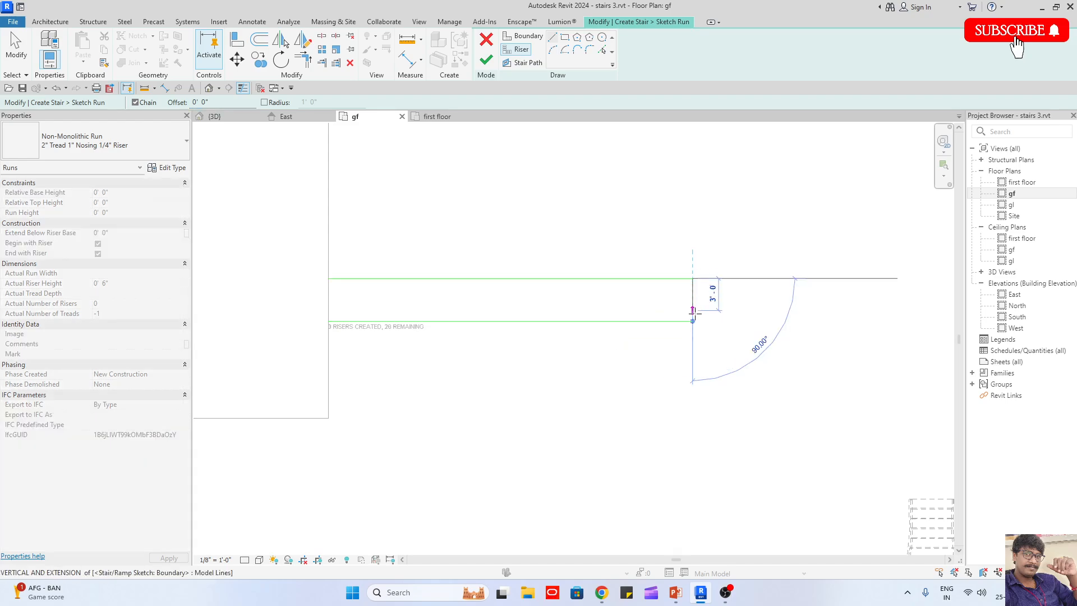
pyautogui.click(692, 321)
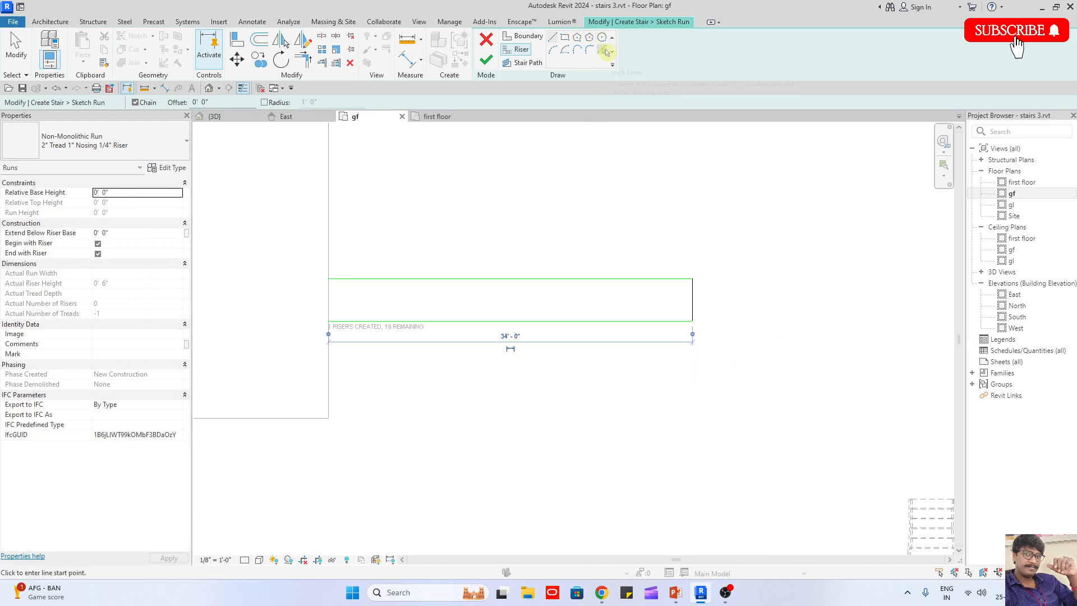
# Add the remaining risers across the run with Pick Lines at a 1' 0" offset, each from the previous one, up to 20 risers
pyautogui.click(604, 51)
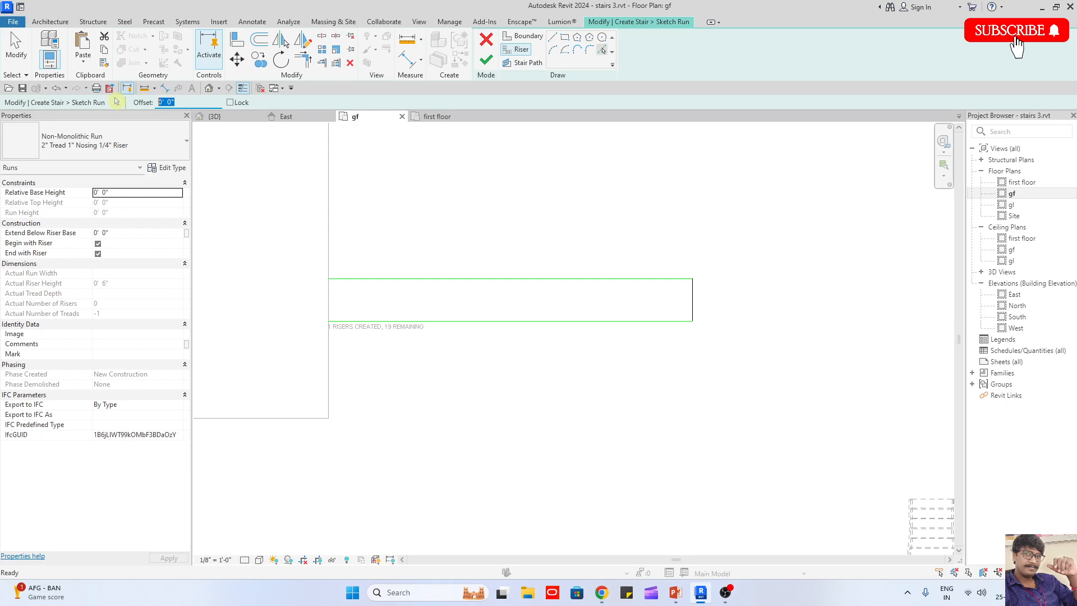
pyautogui.click(693, 299)
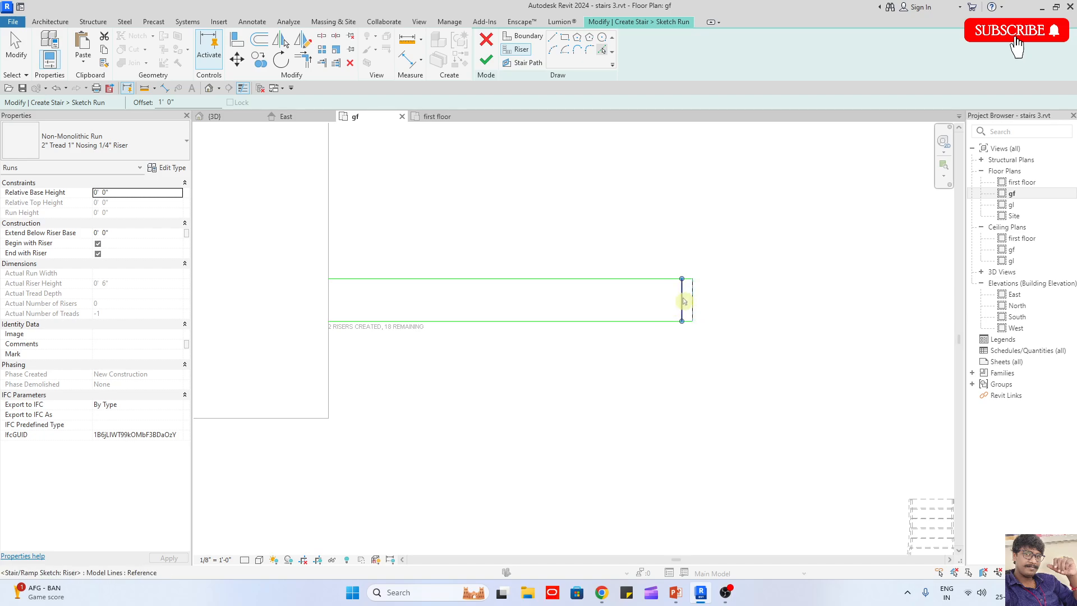
pyautogui.moveTo(680, 301); pyautogui.dragTo(640, 302)
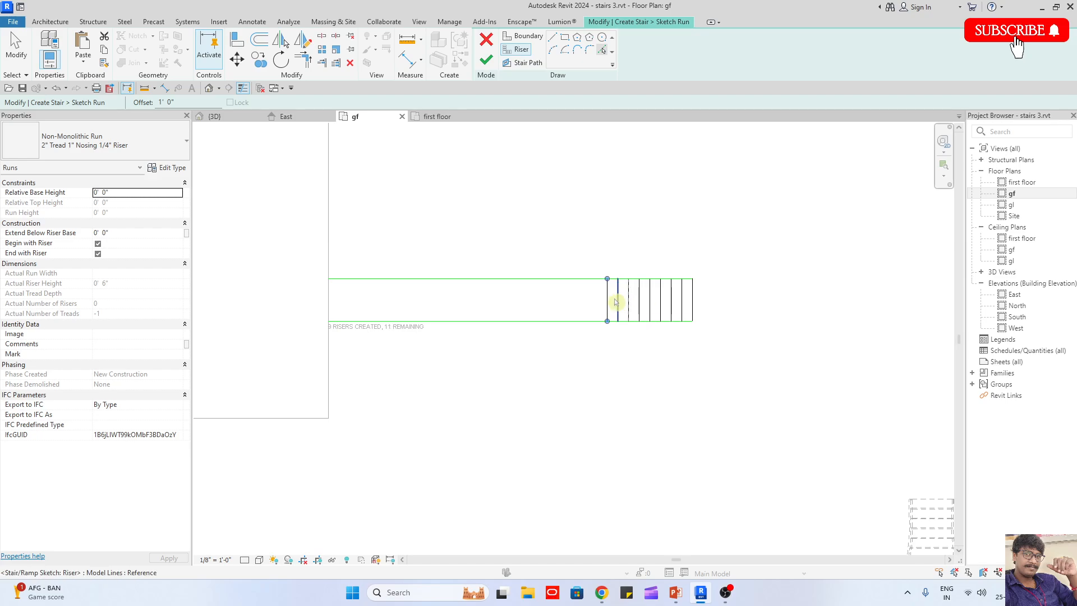
pyautogui.moveTo(607, 302); pyautogui.dragTo(596, 302)
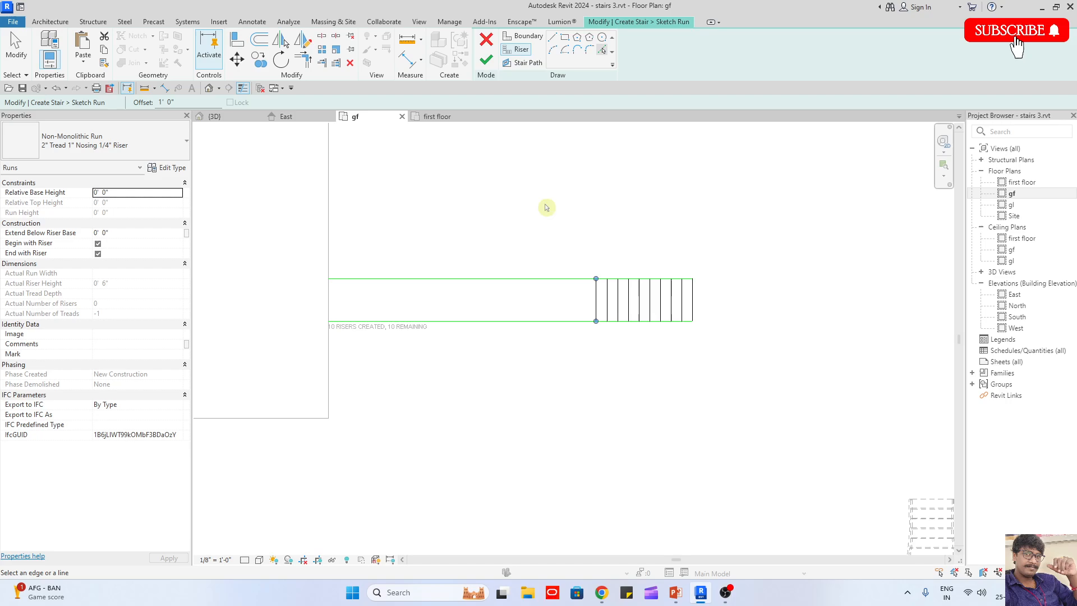
pyautogui.moveTo(596, 301); pyautogui.dragTo(555, 302)
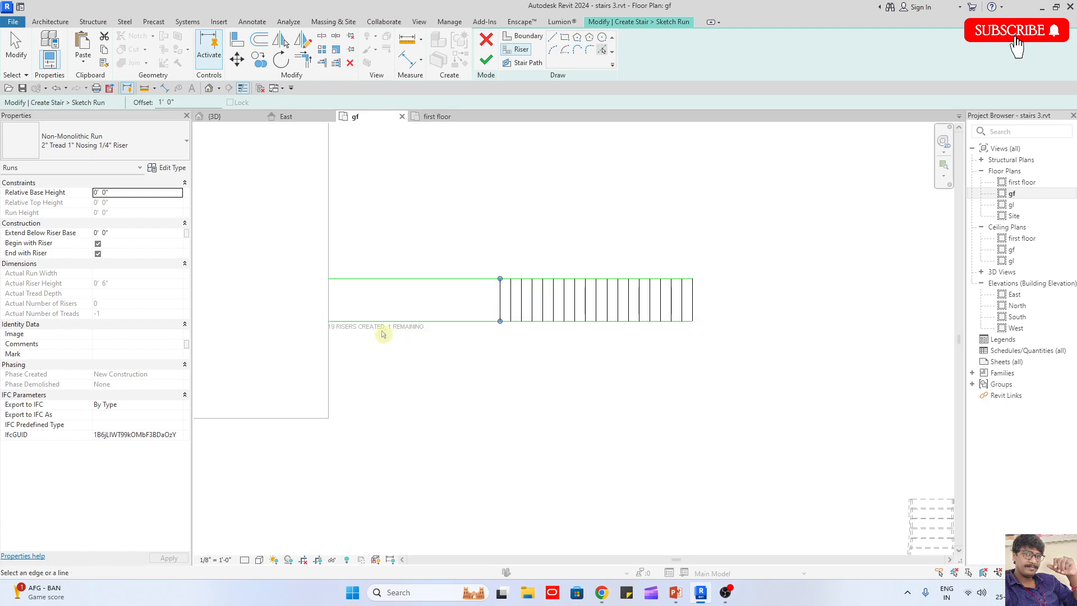
pyautogui.click(498, 303)
pyautogui.press('Escape')
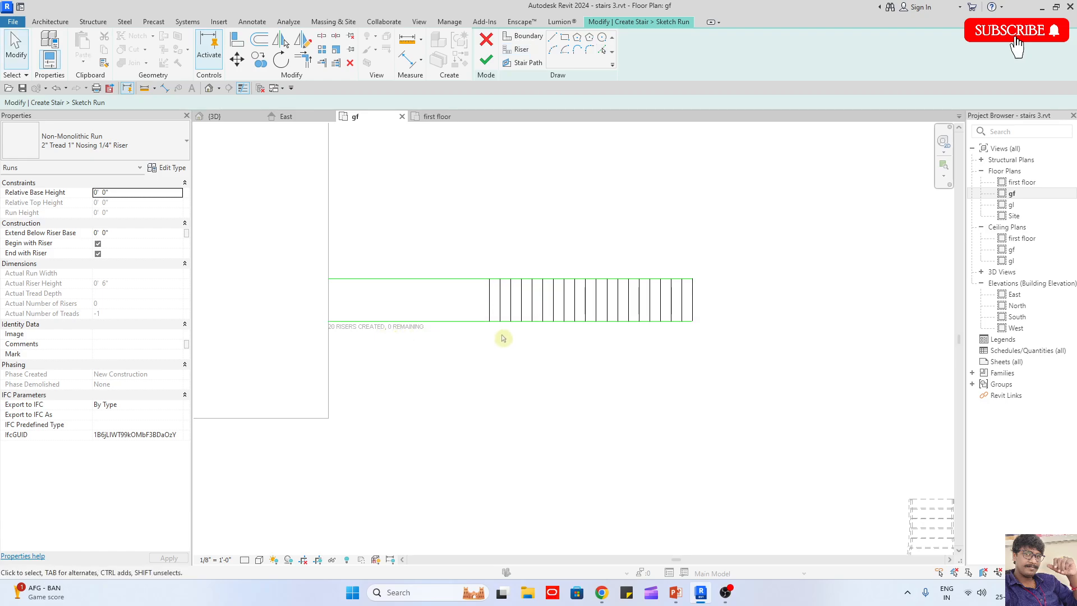
# Trim both run boundaries to the last riser so no boundary extends past it, and finish the run sketch
pyautogui.press('t')
pyautogui.press('r')
pyautogui.click(489, 296)
pyautogui.click(493, 279)
pyautogui.click(490, 303)
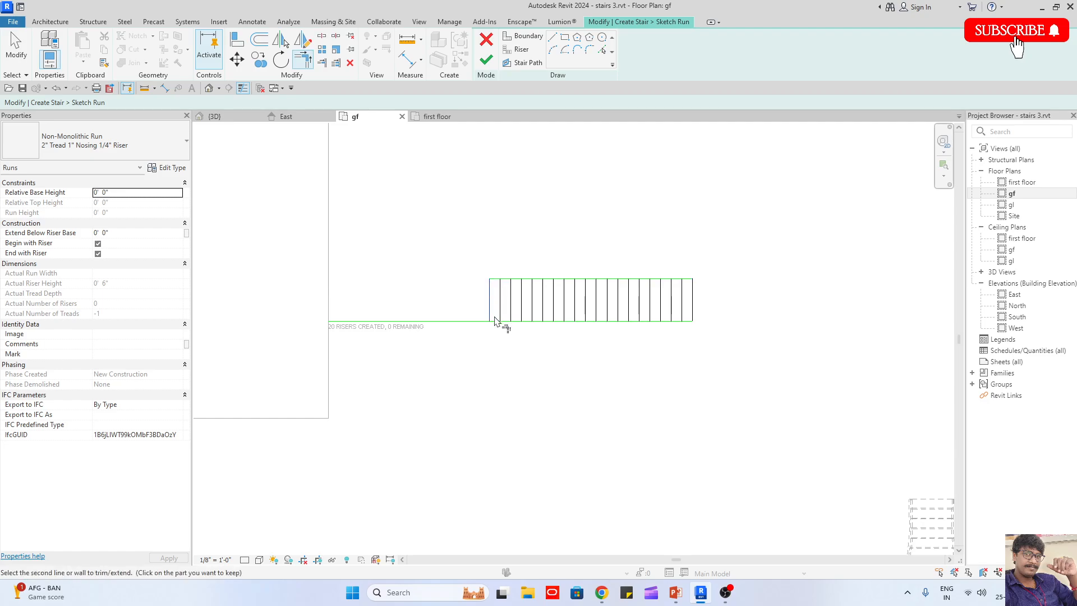
pyautogui.click(496, 321)
pyautogui.press('Escape')
pyautogui.click(486, 59)
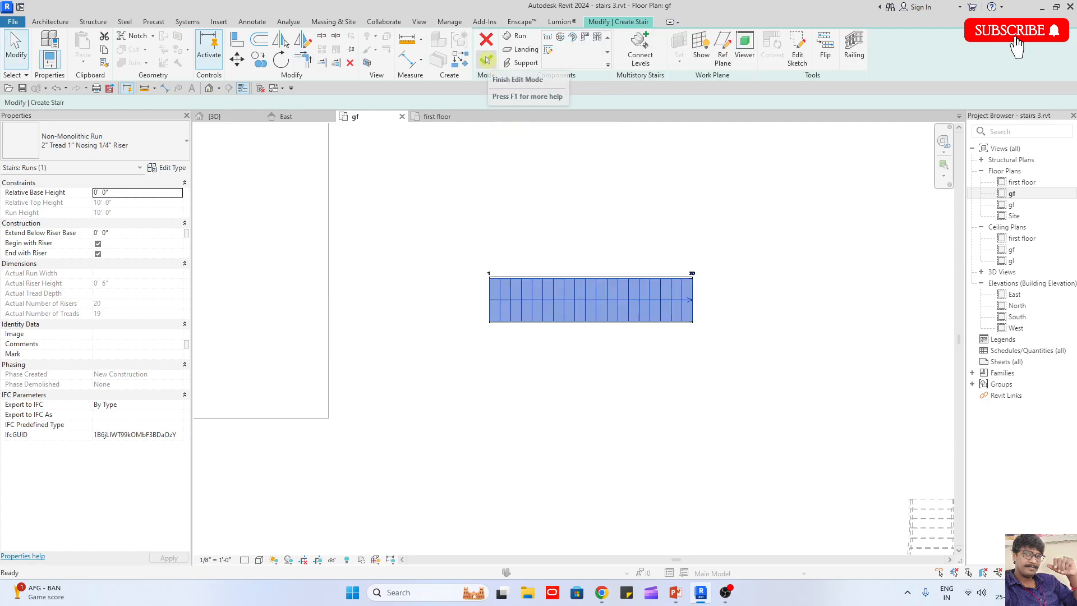
# Flip the stair in the 3D view so it climbs toward the floor slab, and finish the stair
pyautogui.click(225, 118)
pyautogui.scroll(-3, 502, 257)
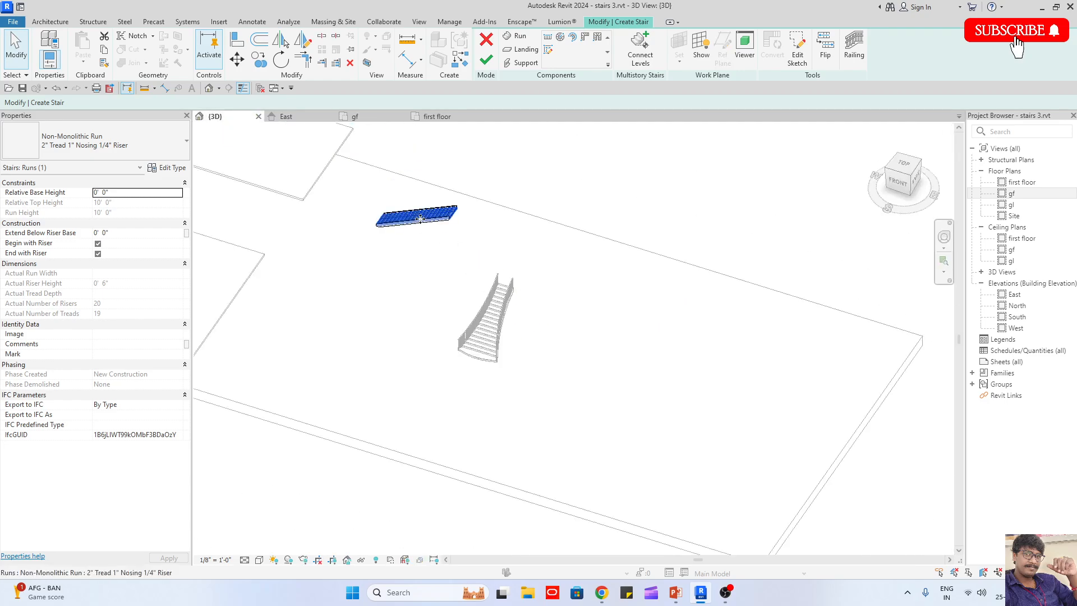
pyautogui.keyDown('shift'); pyautogui.moveTo(421, 219); pyautogui.dragTo(521, 254, button='middle'); pyautogui.keyUp('shift')
pyautogui.scroll(5, 415, 194)
pyautogui.click(825, 51)
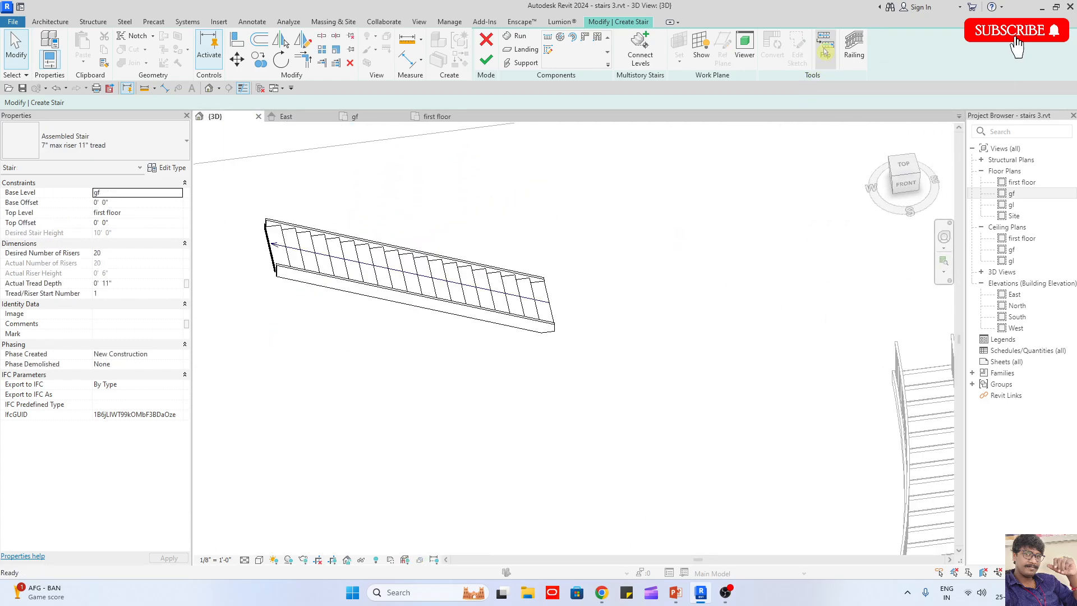
pyautogui.click(825, 51)
pyautogui.click(484, 61)
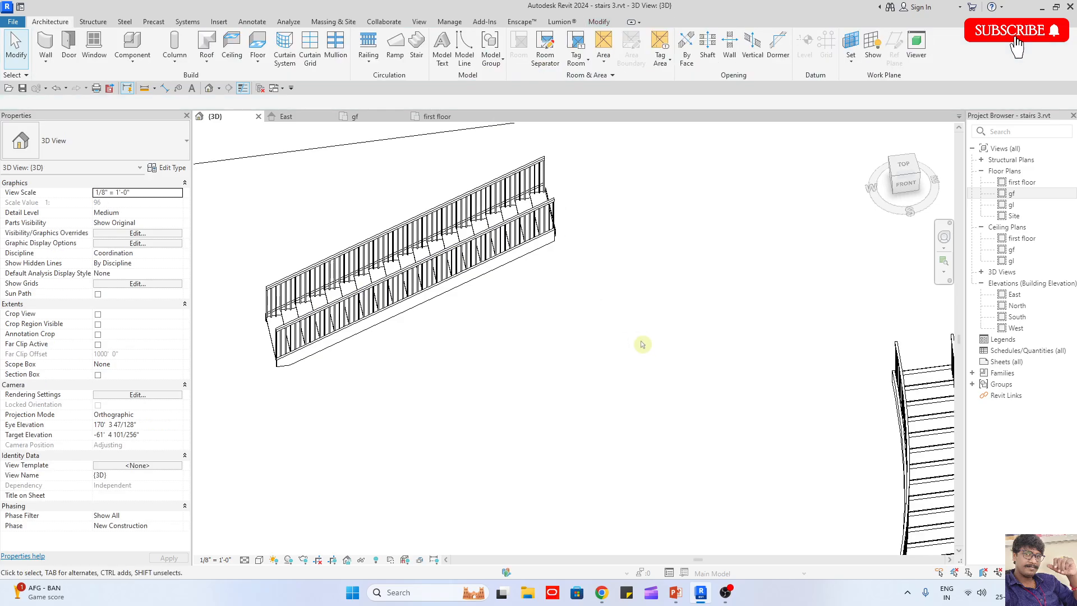
pyautogui.keyDown('shift'); pyautogui.moveTo(589, 336); pyautogui.dragTo(561, 264, button='middle'); pyautogui.keyUp('shift')
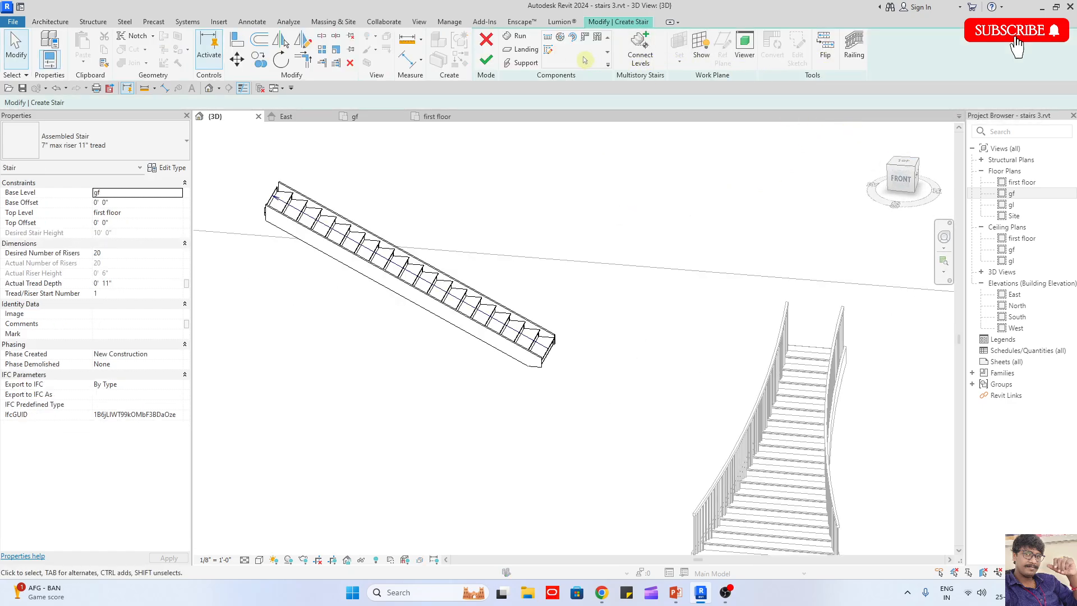
pyautogui.click(485, 61)
pyautogui.moveTo(339, 278); pyautogui.dragTo(628, 350, button='middle')
pyautogui.keyDown('shift'); pyautogui.moveTo(522, 325); pyautogui.dragTo(634, 348, button='middle'); pyautogui.keyUp('shift')
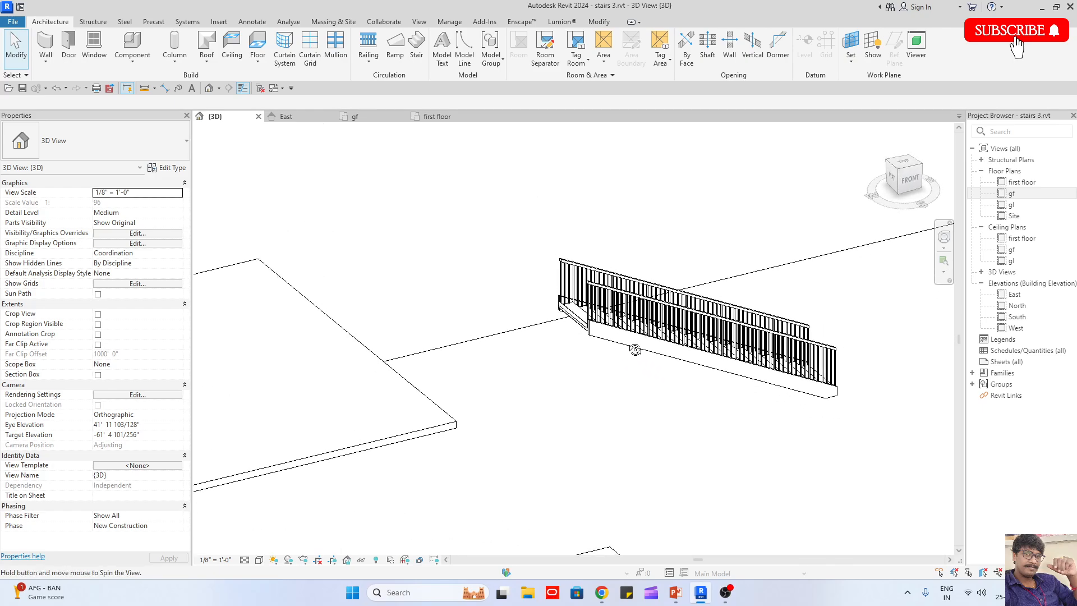
# Align the stair's upper end with the side face of the floor slab
pyautogui.scroll(3, 629, 346)
pyautogui.press('a')
pyautogui.press('l')
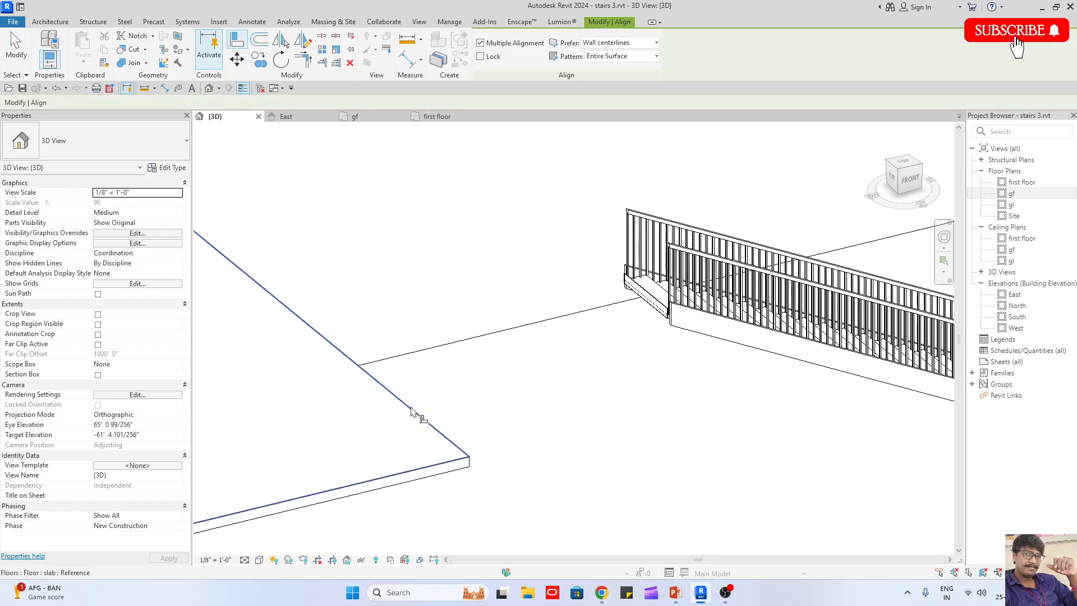
pyautogui.click(411, 412)
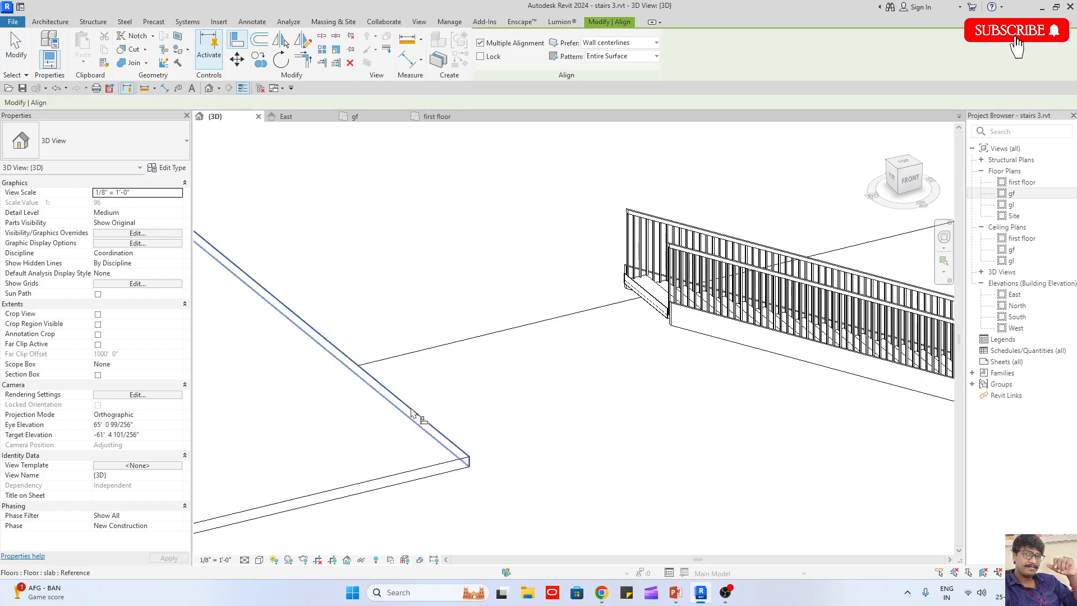
pyautogui.click(647, 302)
pyautogui.scroll(-3, 457, 339)
pyautogui.press('Escape')
pyautogui.press('Escape')
# Examine the straight stair in 3D, from its bottom riser up to its connection with the slab edge
pyautogui.click(440, 369)
pyautogui.keyDown('shift'); pyautogui.moveTo(459, 382); pyautogui.dragTo(402, 447, button='middle'); pyautogui.keyUp('shift')
pyautogui.scroll(3, 404, 346)
pyautogui.scroll(2, 404, 345)
pyautogui.scroll(-2, 435, 281)
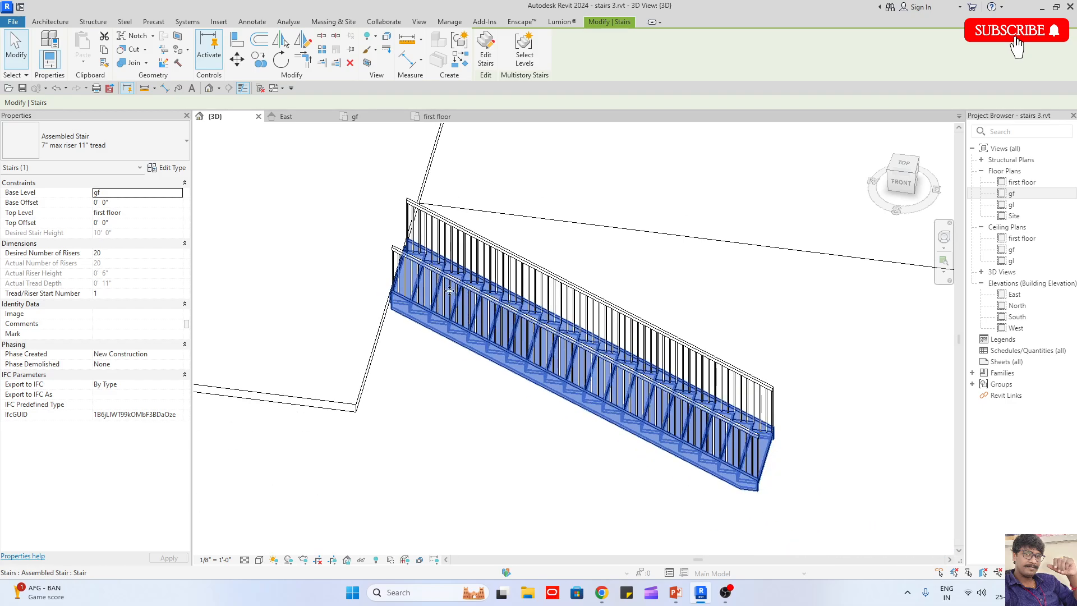
pyautogui.click(740, 458)
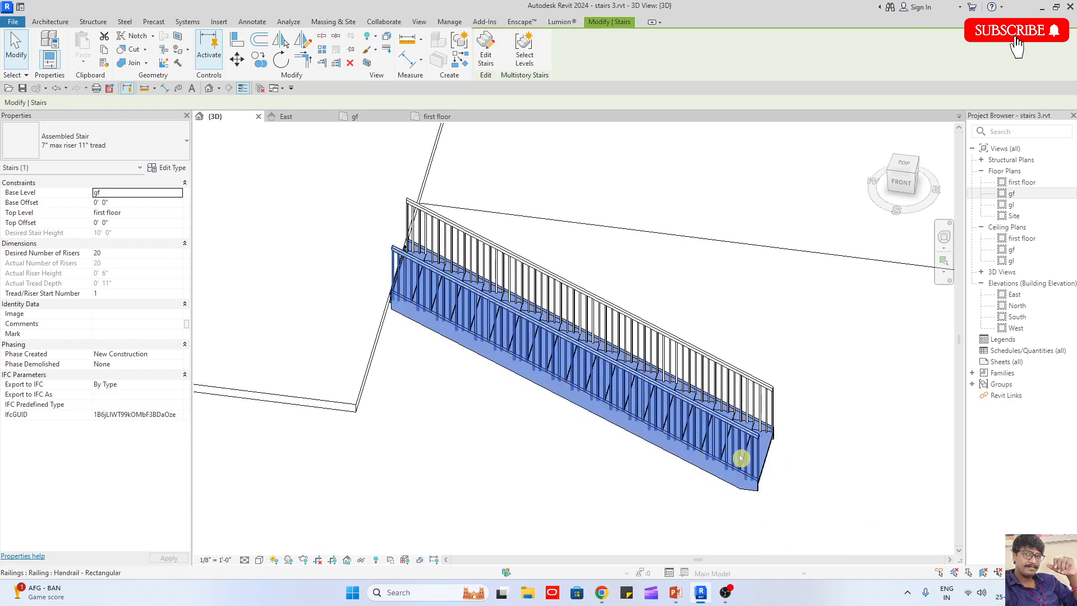
pyautogui.click(396, 259)
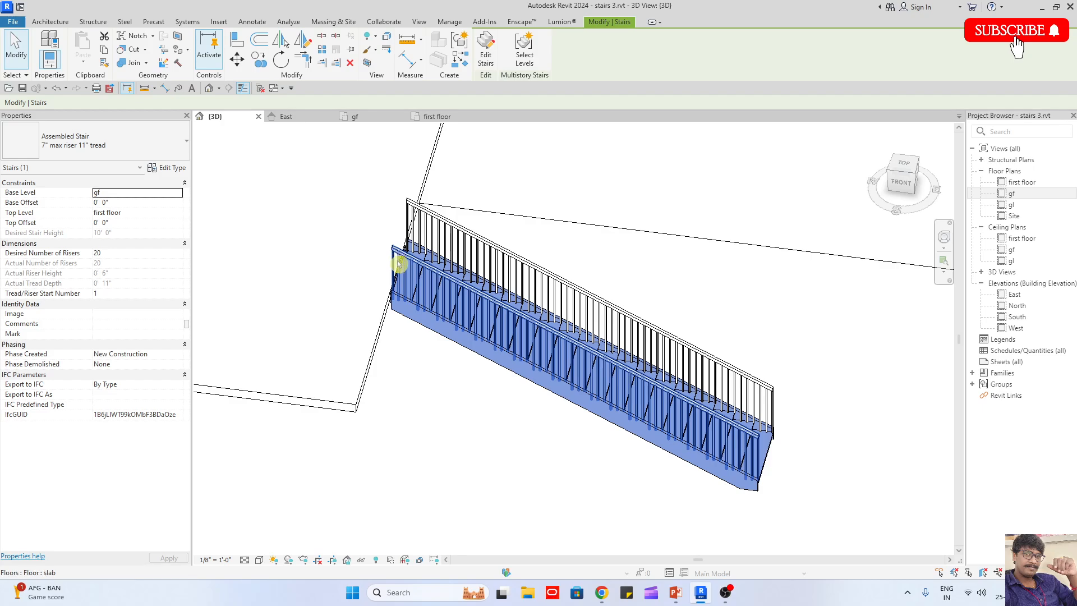
pyautogui.scroll(-2, 397, 263)
# Open the straight stair's run sketch for editing in the top view
pyautogui.doubleClick(616, 371)
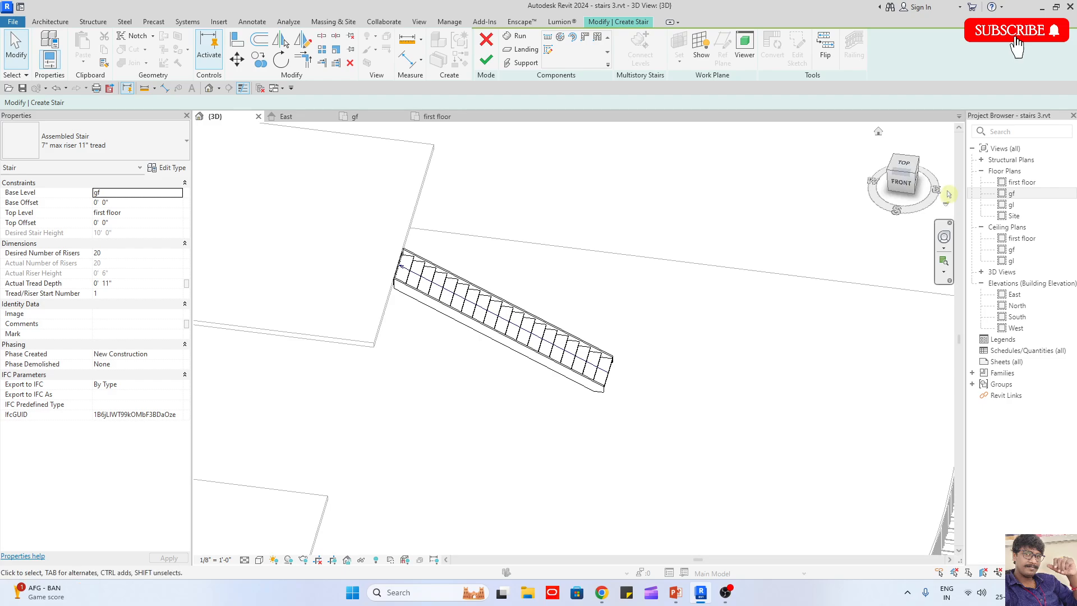
pyautogui.click(902, 166)
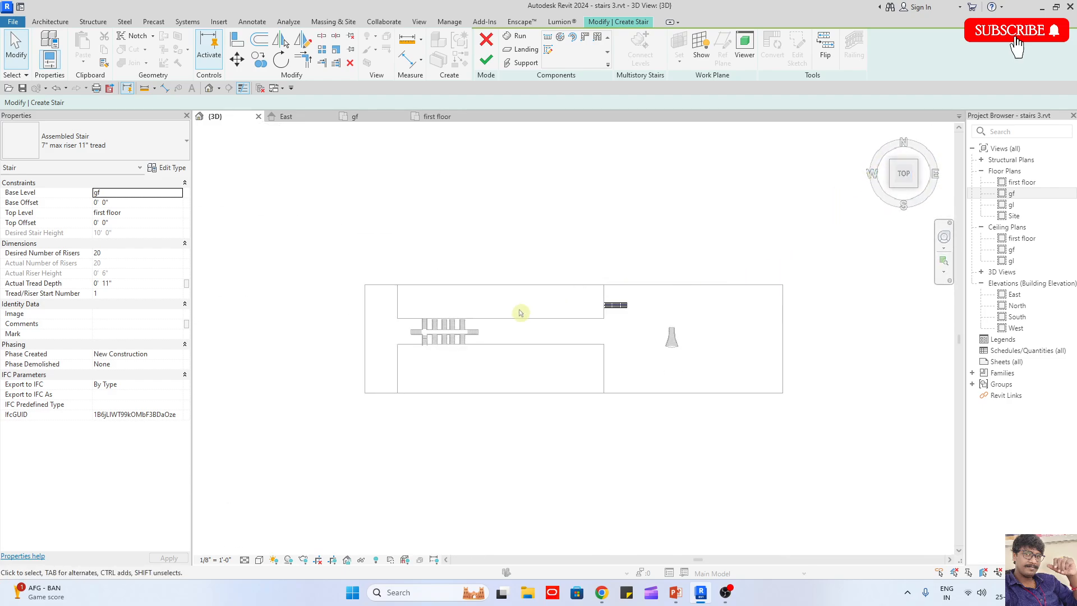
pyautogui.scroll(4, 608, 312)
pyautogui.doubleClick(581, 285)
pyautogui.scroll(2, 583, 287)
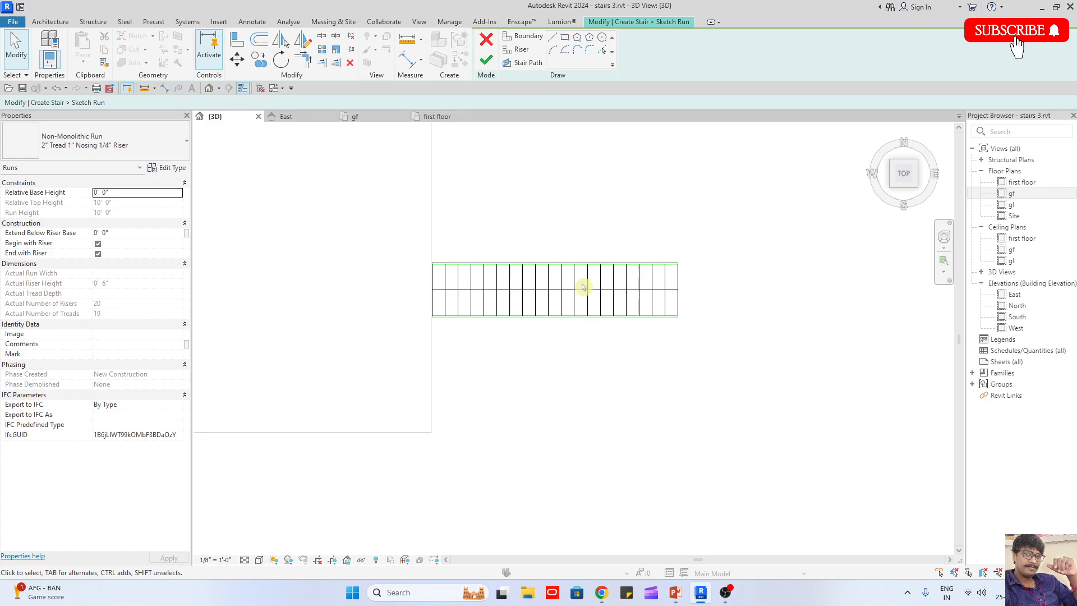
pyautogui.scroll(2, 583, 285)
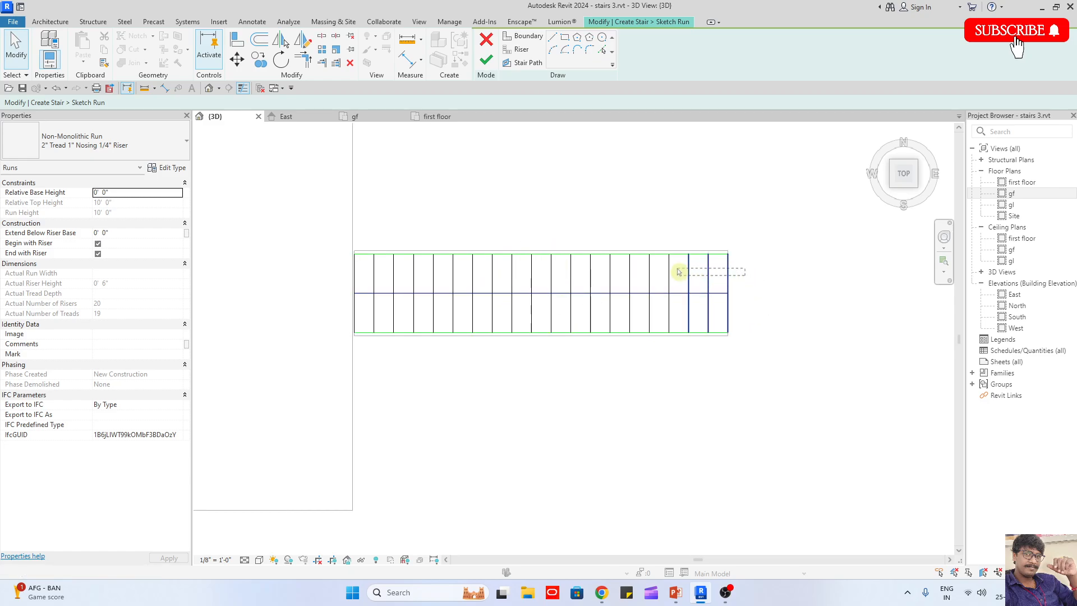
# Move the ten outer risers outward to leave a landing gap of about 9' 3", and extend the stair path to the outermost riser
pyautogui.moveTo(653, 272)
pyautogui.mouseDown()
pyautogui.moveTo(538, 267)
pyautogui.moveTo(811, 374)
pyautogui.mouseUp()
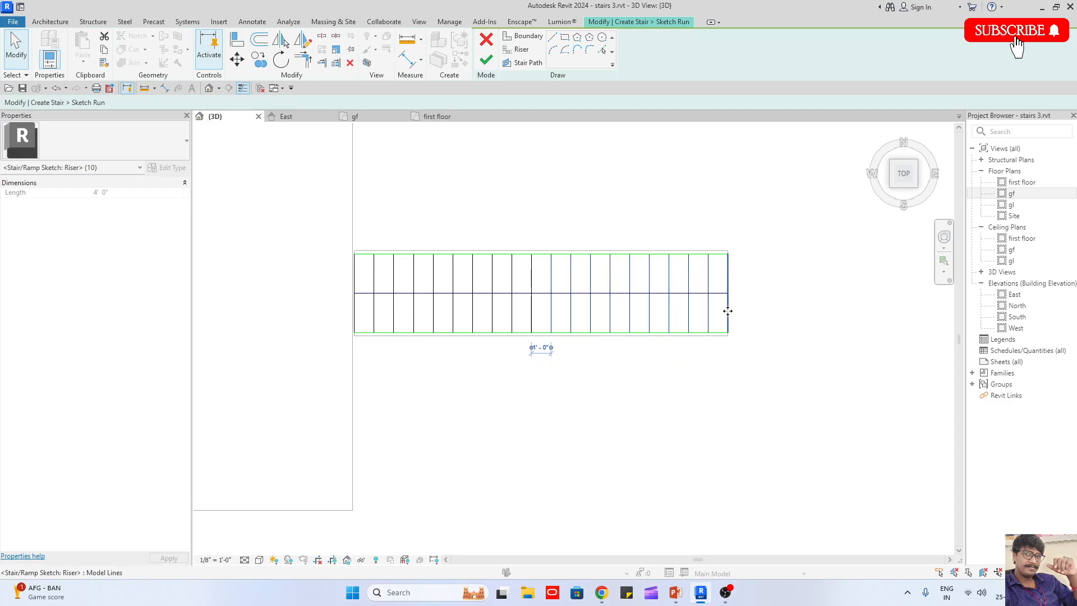
pyautogui.moveTo(726, 312); pyautogui.dragTo(894, 324)
pyautogui.moveTo(892, 389); pyautogui.dragTo(726, 390, button='middle')
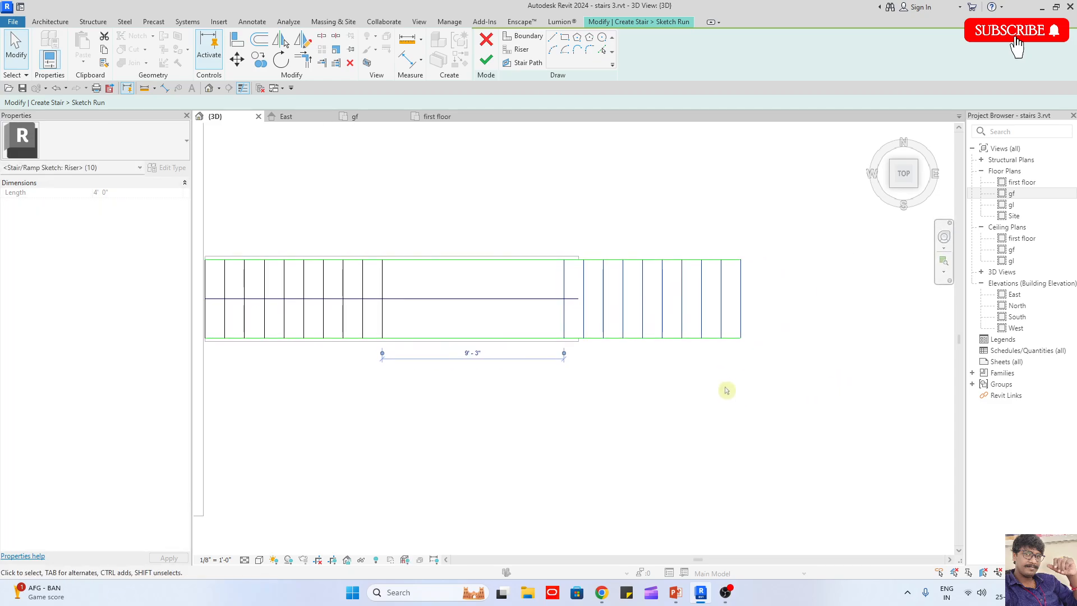
pyautogui.click(691, 371)
pyautogui.click(548, 300)
pyautogui.moveTo(578, 299); pyautogui.dragTo(742, 299)
pyautogui.click(796, 361)
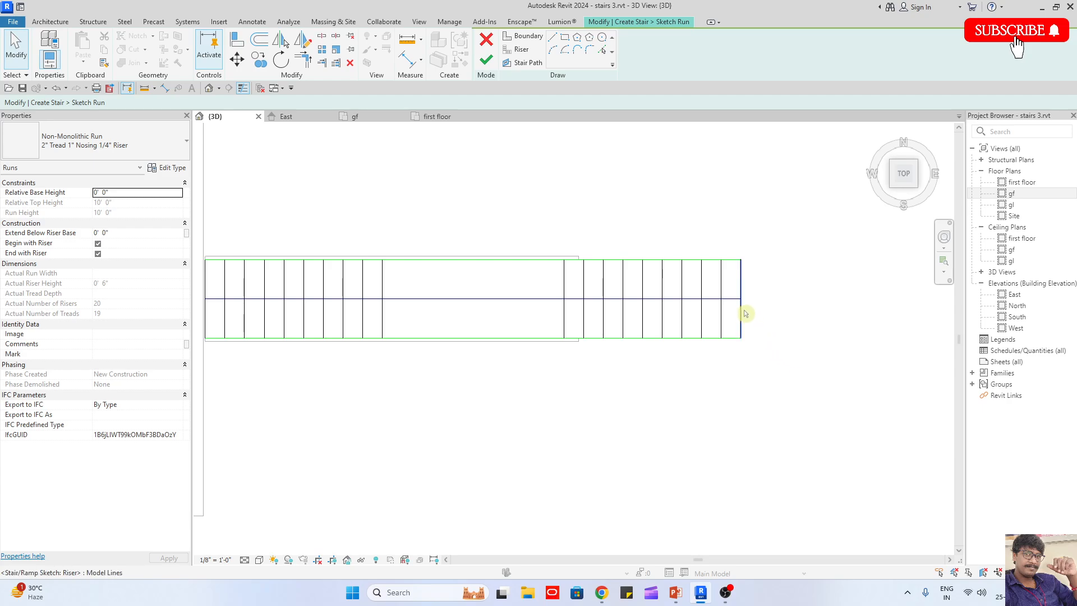
# Move the upper boundary in plan outward to widen the run on one side, and finish the run sketch
pyautogui.click(534, 260)
pyautogui.scroll(-3, 534, 273)
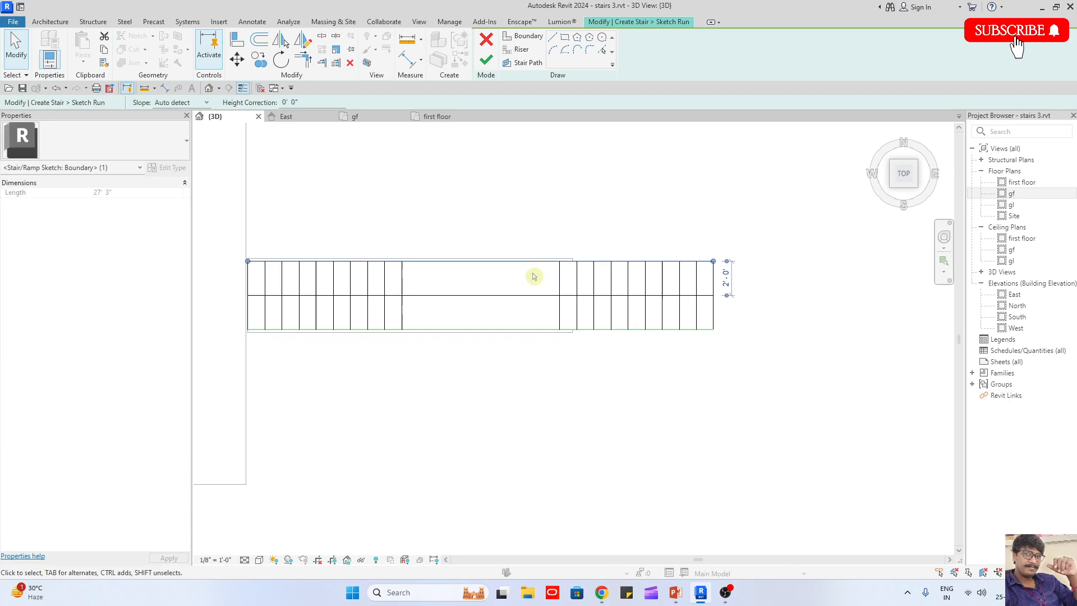
pyautogui.moveTo(510, 263); pyautogui.dragTo(501, 213)
pyautogui.click(647, 334)
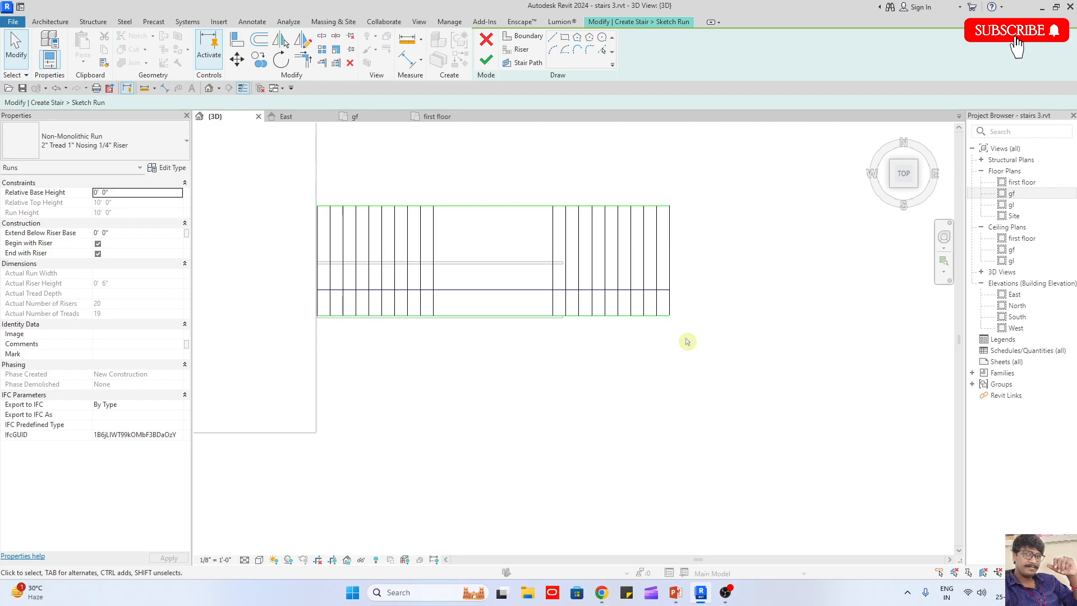
pyautogui.click(485, 59)
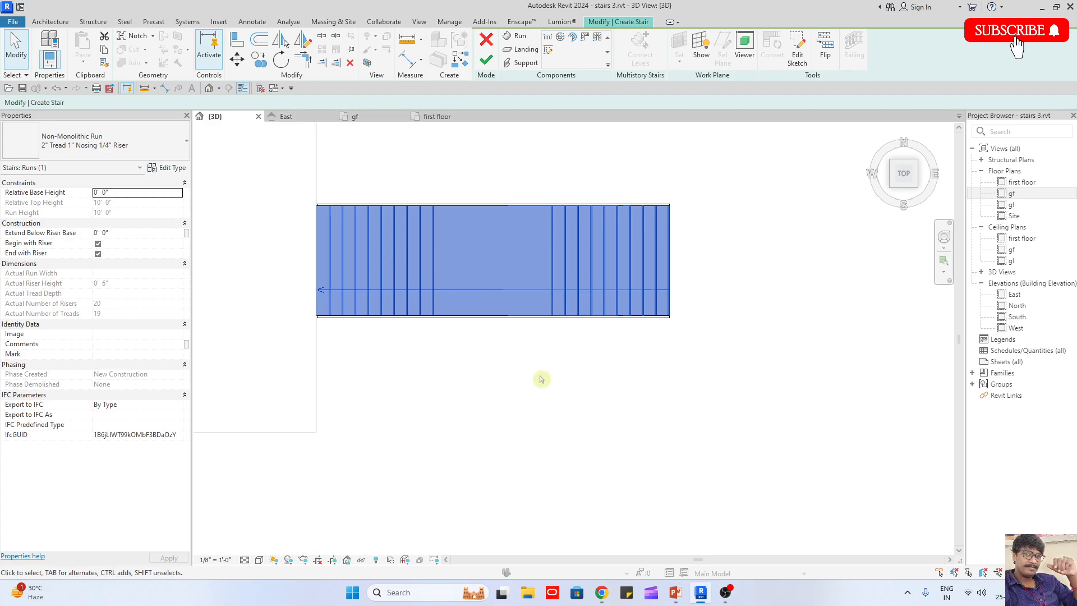
# Finish the stair edit and examine the widened run, its landing and its railings in 3D
pyautogui.keyDown('shift'); pyautogui.moveTo(543, 378); pyautogui.dragTo(649, 231, button='middle'); pyautogui.keyUp('shift')
pyautogui.scroll(2, 516, 237)
pyautogui.keyDown('shift'); pyautogui.moveTo(531, 353); pyautogui.dragTo(544, 366, button='middle'); pyautogui.keyUp('shift')
pyautogui.scroll(2, 456, 385)
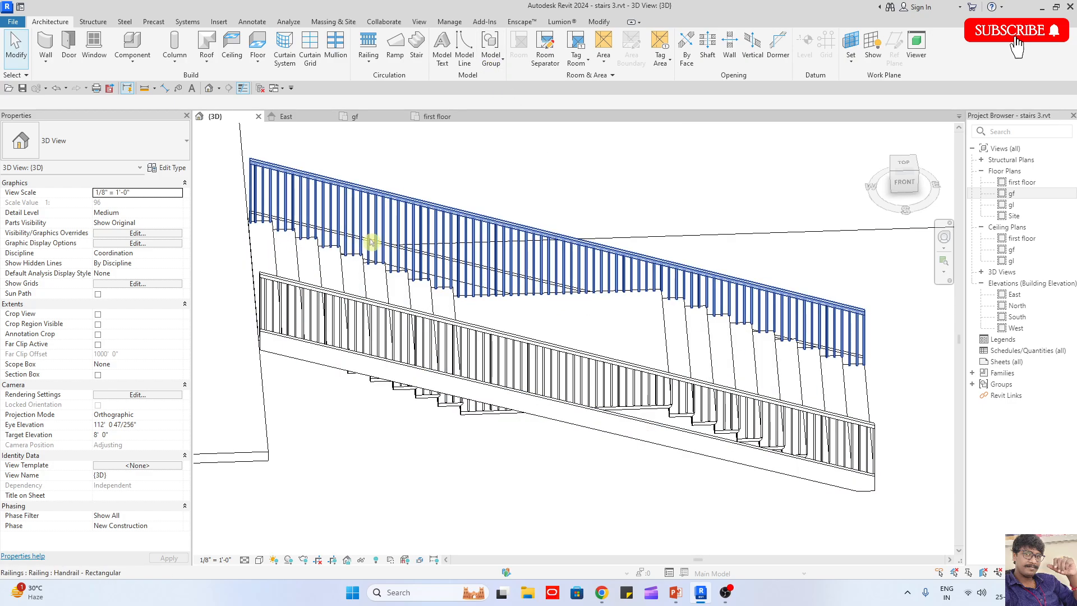
pyautogui.scroll(-2, 695, 244)
pyautogui.keyDown('shift'); pyautogui.moveTo(766, 307); pyautogui.dragTo(729, 242, button='middle'); pyautogui.keyUp('shift')
pyautogui.scroll(2, 515, 315)
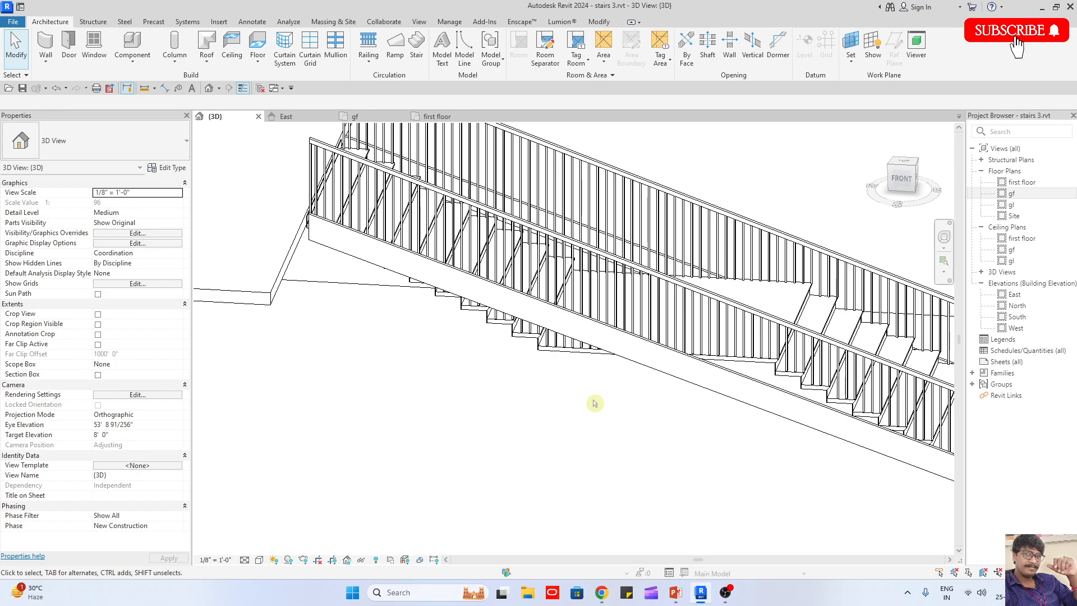
# Reopen the widened stair's run sketch in the top view, and finish the sketch and the stair edit again
pyautogui.hotkey('ctrl', 'z')
pyautogui.hotkey('ctrl', 'z')
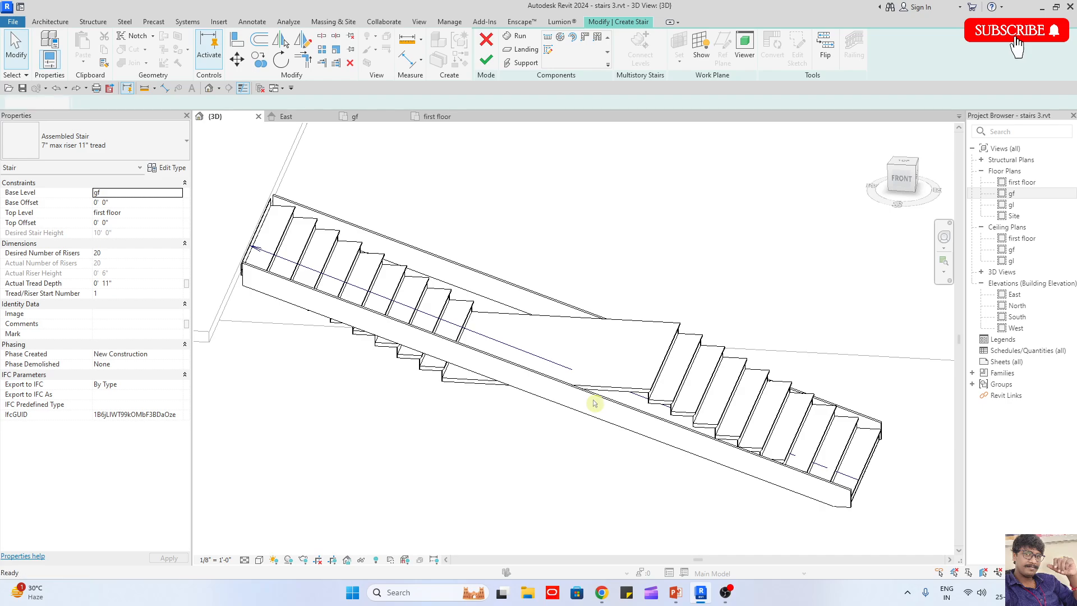
pyautogui.click(909, 167)
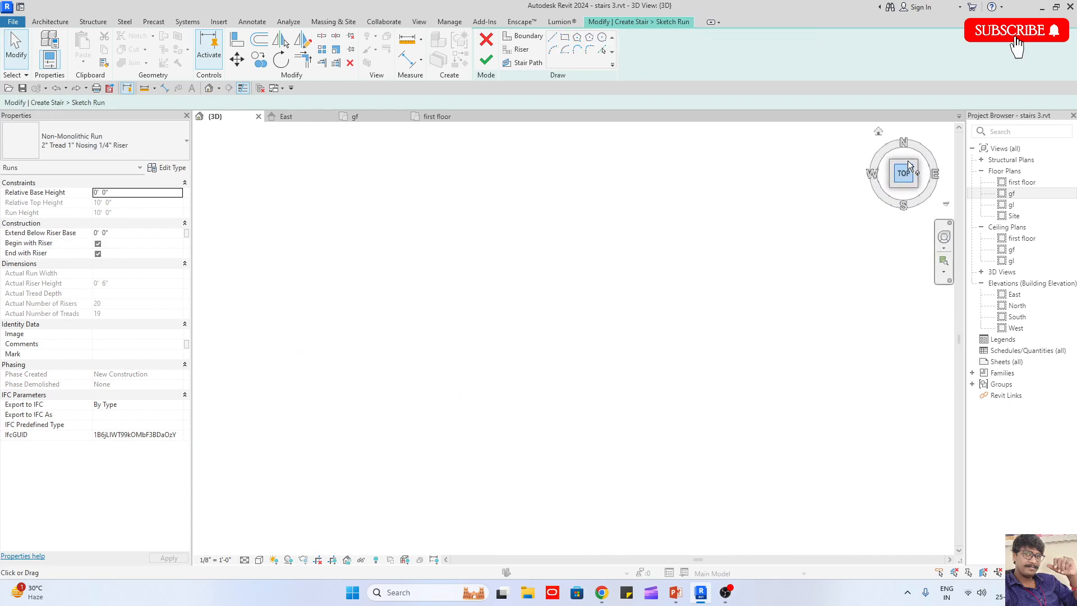
pyautogui.click(487, 59)
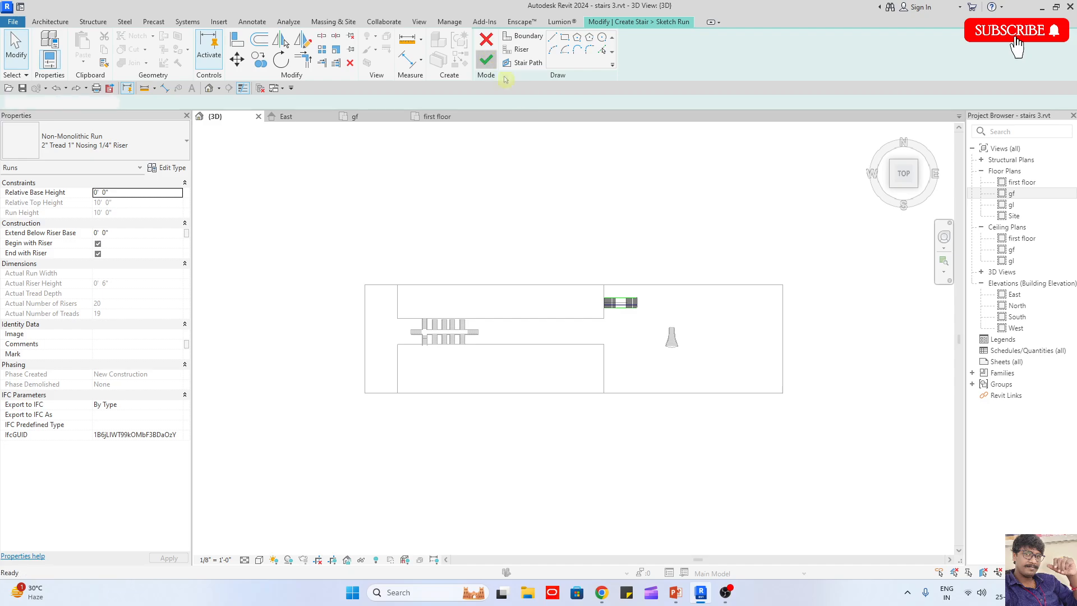
pyautogui.keyDown('shift'); pyautogui.moveTo(644, 331); pyautogui.dragTo(658, 125, button='middle'); pyautogui.keyUp('shift')
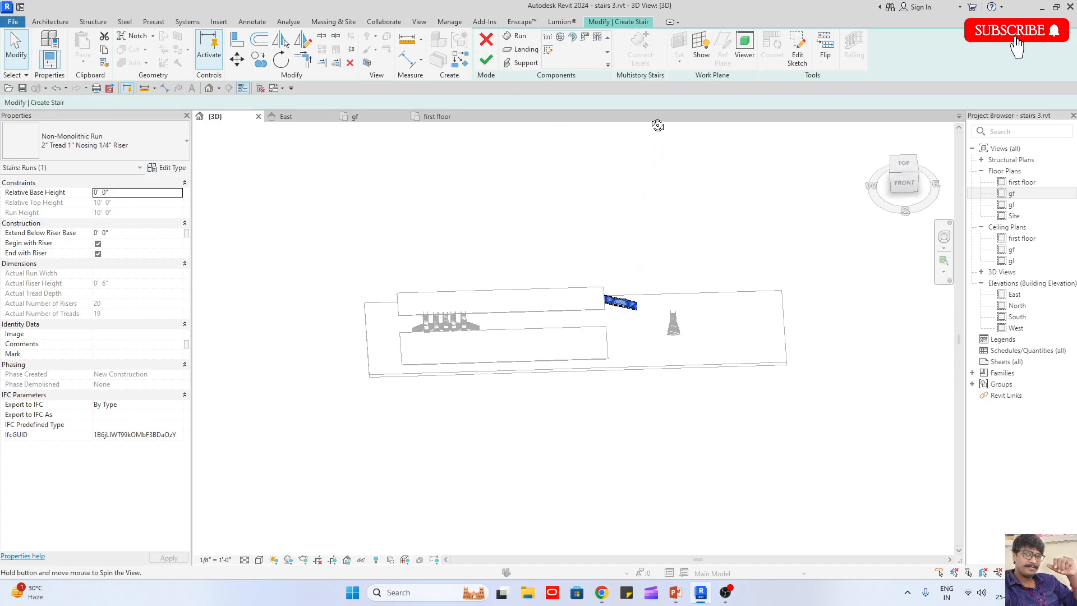
pyautogui.click(485, 60)
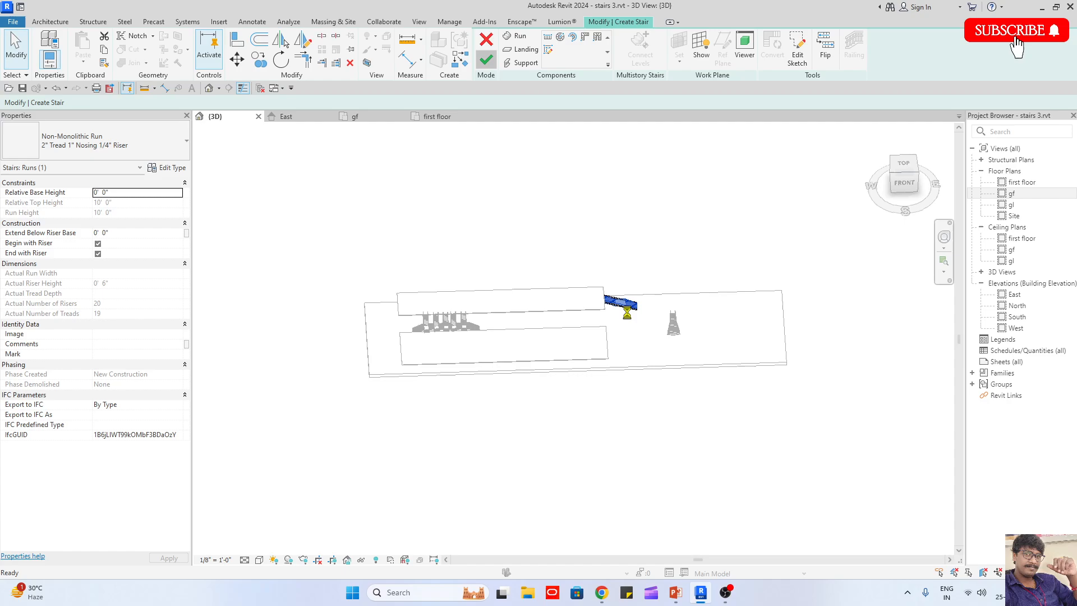
# Examine the widened stair's landing, stringers and railings in 3D from several angles
pyautogui.scroll(10, 626, 313)
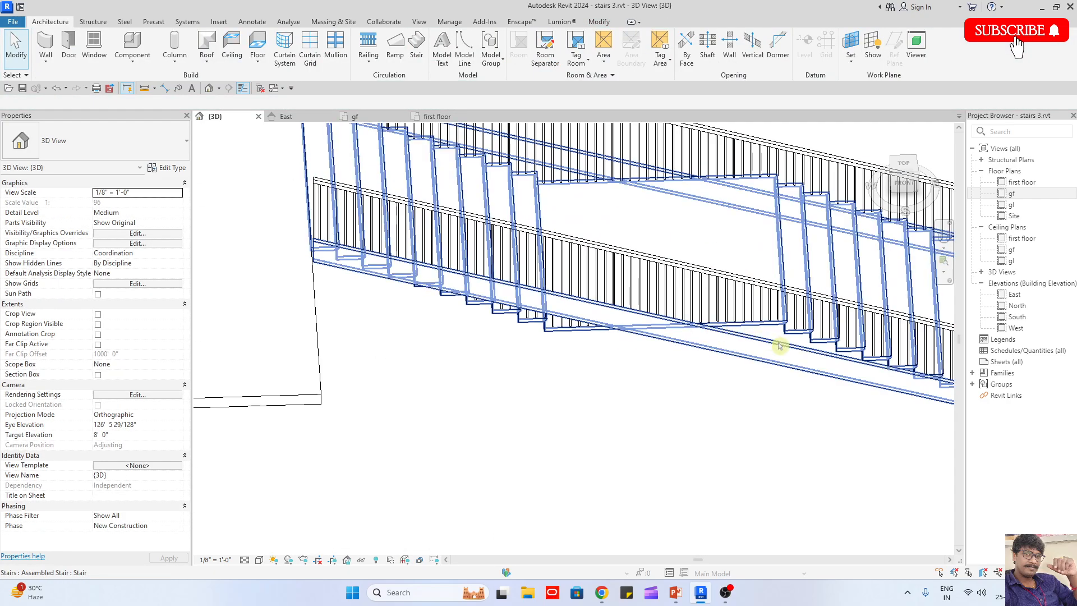
pyautogui.scroll(-1, 763, 323)
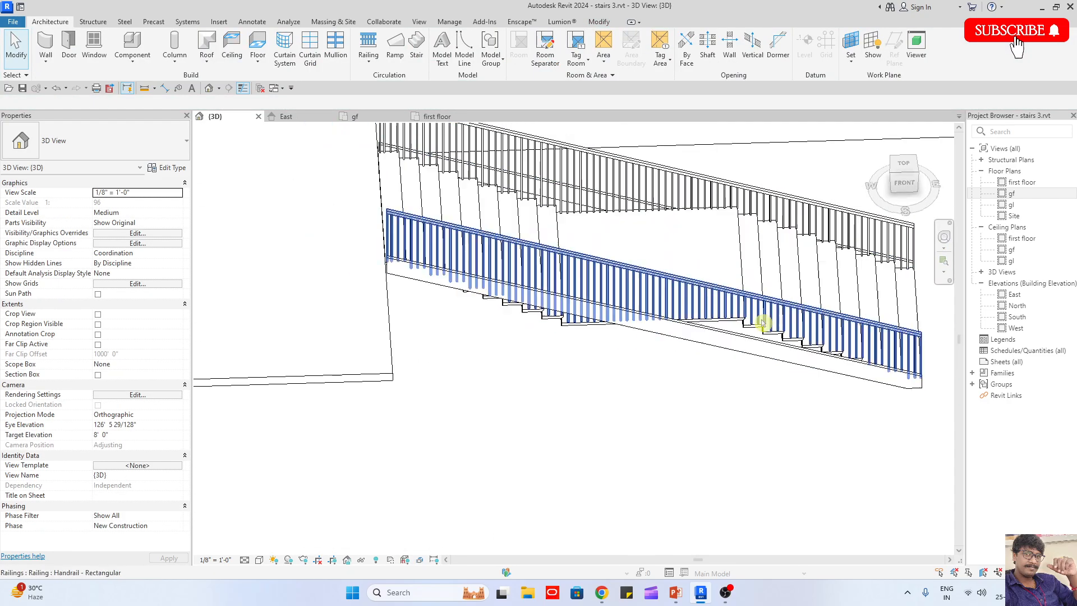
pyautogui.scroll(-7, 763, 322)
pyautogui.keyDown('shift'); pyautogui.moveTo(482, 343); pyautogui.dragTo(543, 321, button='middle'); pyautogui.keyUp('shift')
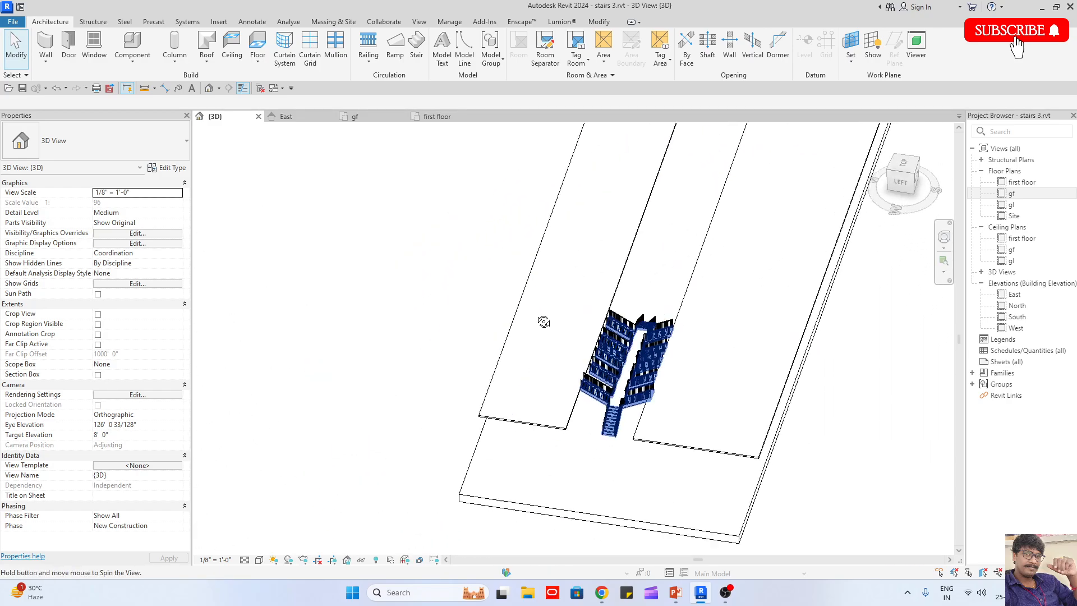
pyautogui.scroll(6, 543, 322)
pyautogui.scroll(-4, 788, 416)
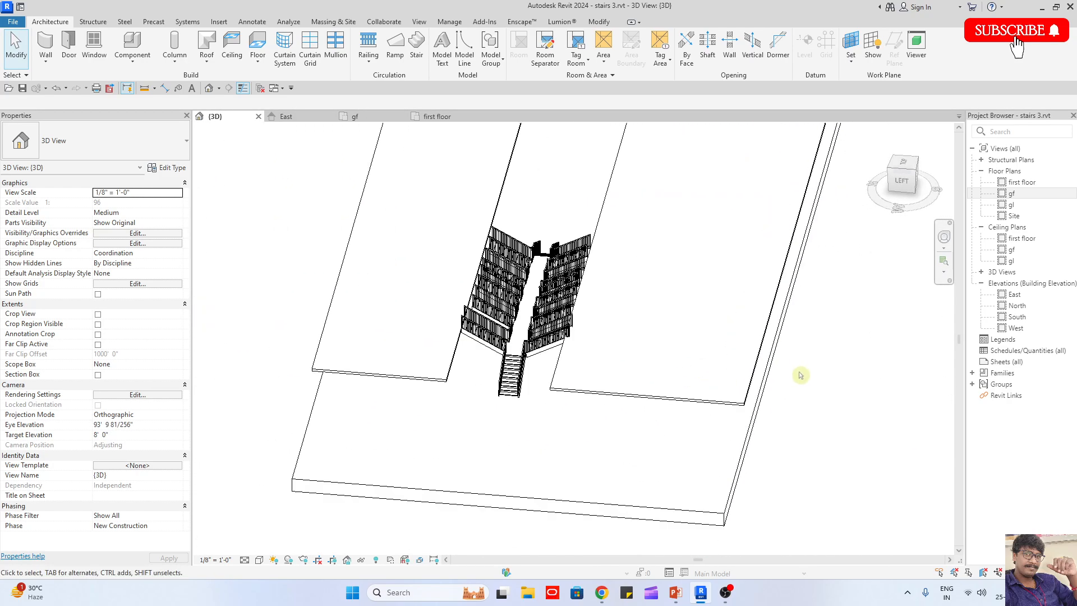
pyautogui.scroll(-4, 800, 375)
# Create a stair from gl to gf near the flared stair, with aligned 4' 0" wide runs of 2 and 4 risers and an automatic landing
pyautogui.keyDown('shift'); pyautogui.moveTo(712, 423); pyautogui.dragTo(628, 445, button='middle'); pyautogui.keyUp('shift')
pyautogui.scroll(1, 445, 445)
pyautogui.moveTo(648, 306); pyautogui.dragTo(330, 561, button='middle')
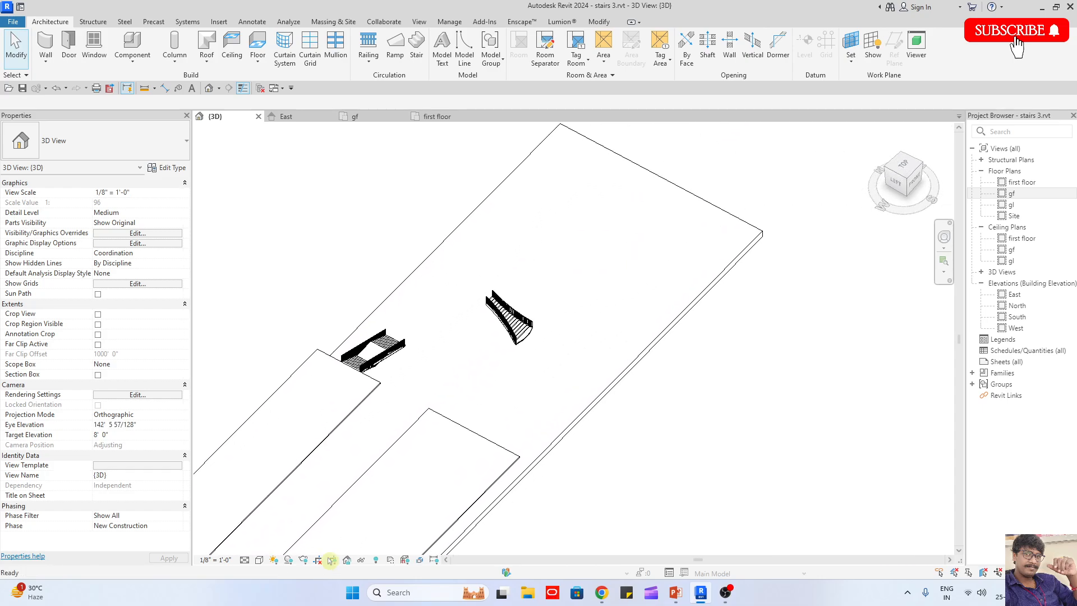
pyautogui.scroll(5, 435, 262)
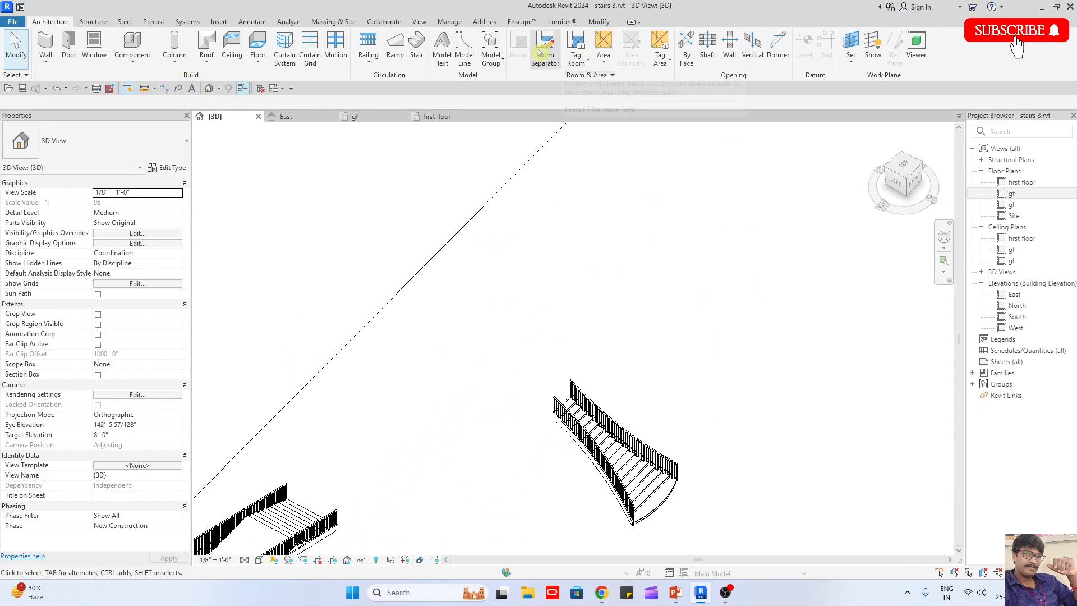
pyautogui.click(417, 45)
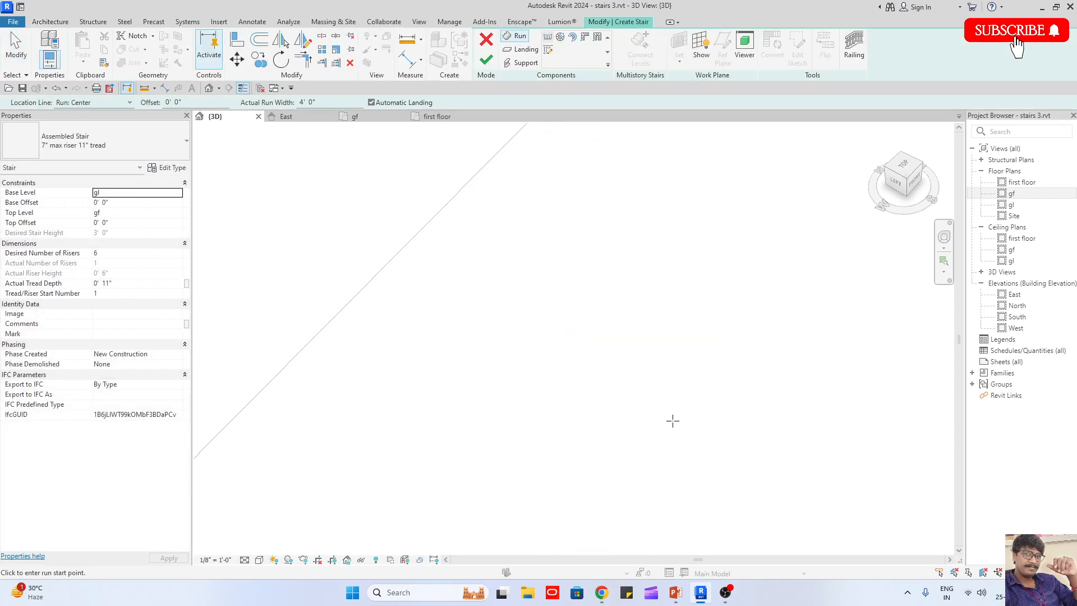
pyautogui.click(476, 394)
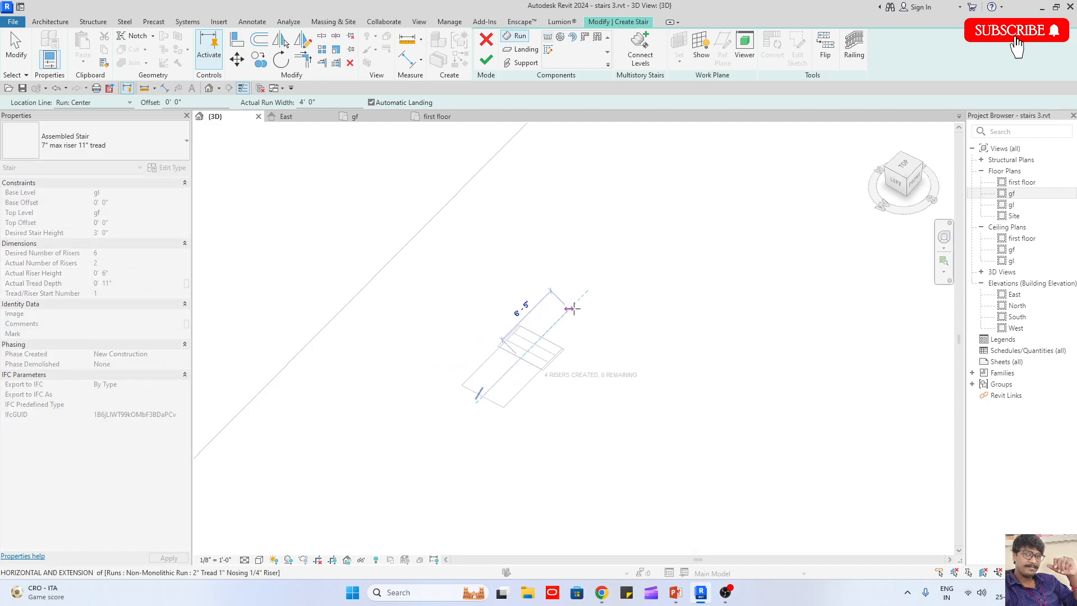
pyautogui.press('Escape')
pyautogui.click(479, 61)
pyautogui.scroll(-3, 560, 241)
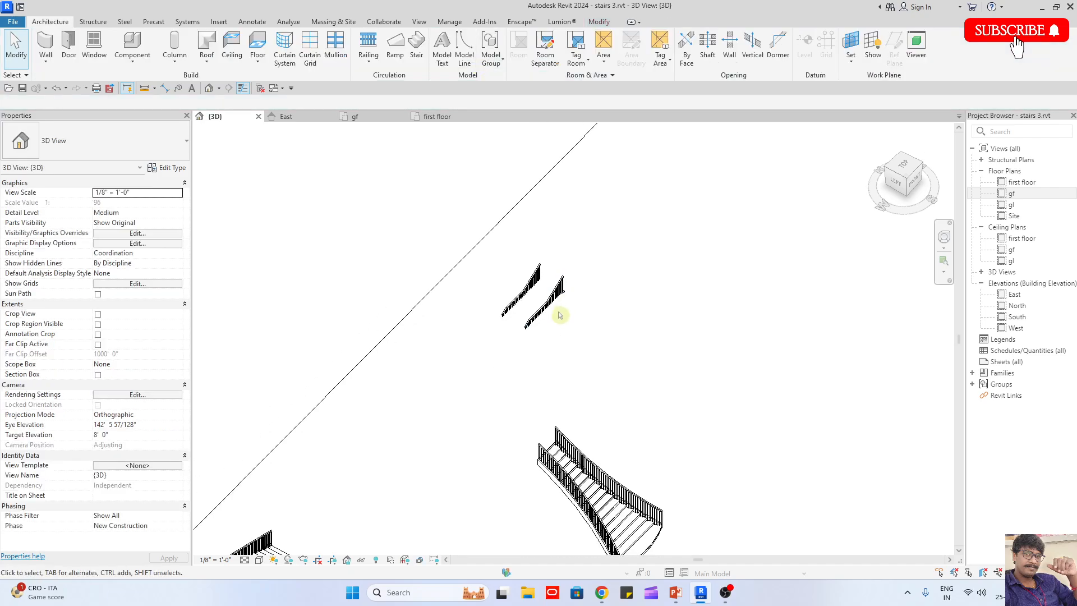
# Move the new small stair and its railings off the base slab, past its long edge
pyautogui.moveTo(433, 208); pyautogui.dragTo(711, 411)
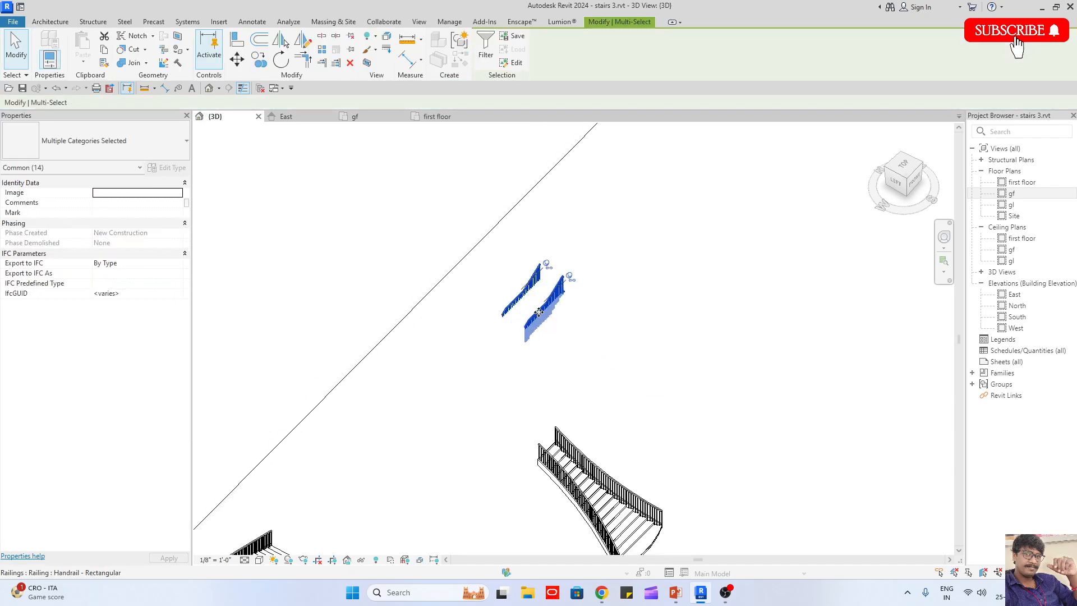
pyautogui.moveTo(540, 315); pyautogui.dragTo(390, 229)
pyautogui.scroll(3, 390, 229)
pyautogui.scroll(3, 390, 229)
pyautogui.press('Escape')
# Compare the stringer and railing at the small stair's automatic landing with those at the widened stair's sketched landing
pyautogui.moveTo(427, 269); pyautogui.dragTo(517, 300, button='middle')
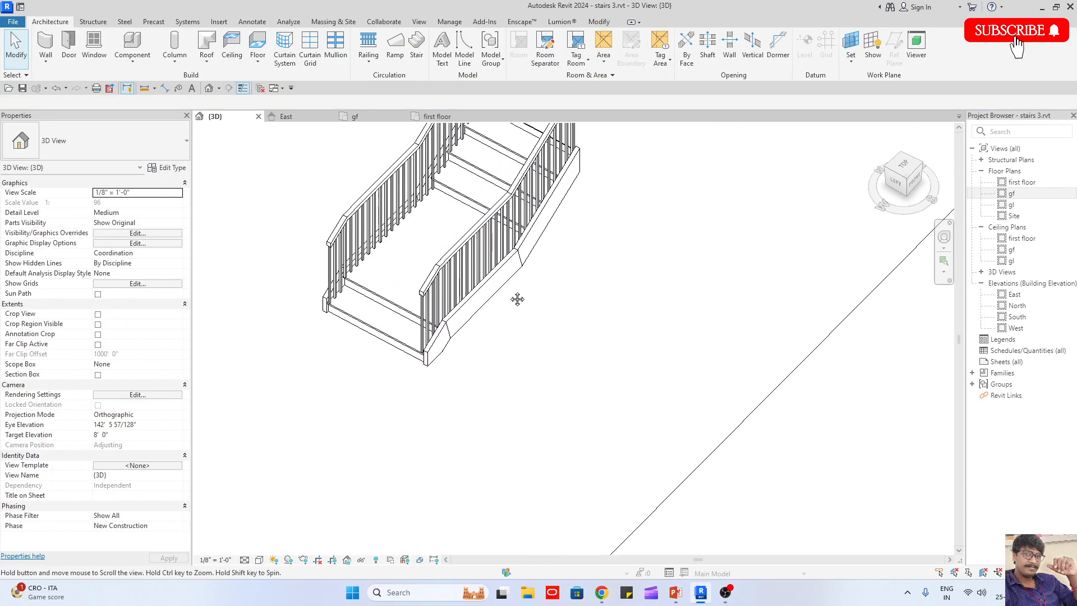
pyautogui.click(456, 328)
pyautogui.keyDown('shift'); pyautogui.moveTo(489, 351); pyautogui.dragTo(436, 316, button='middle'); pyautogui.keyUp('shift')
pyautogui.click(436, 315)
pyautogui.scroll(2, 424, 312)
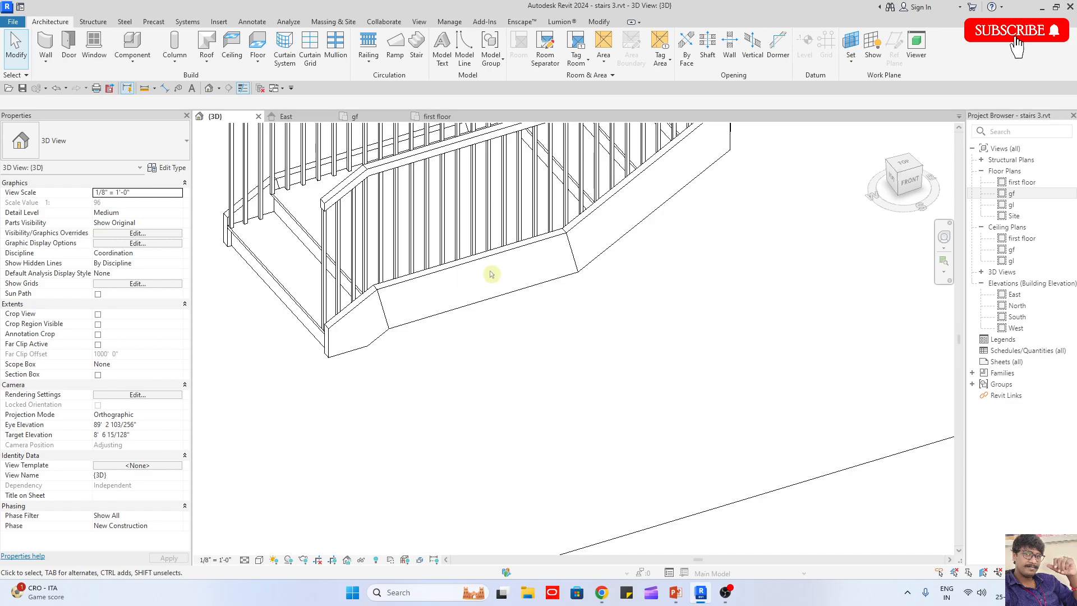
pyautogui.scroll(-6, 502, 272)
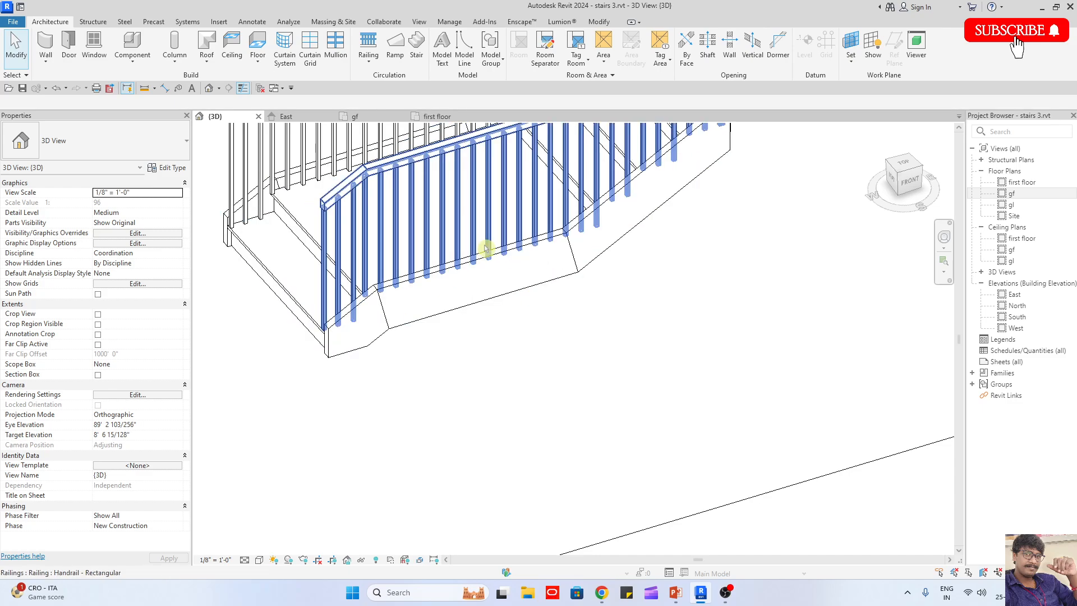
pyautogui.scroll(6, 306, 285)
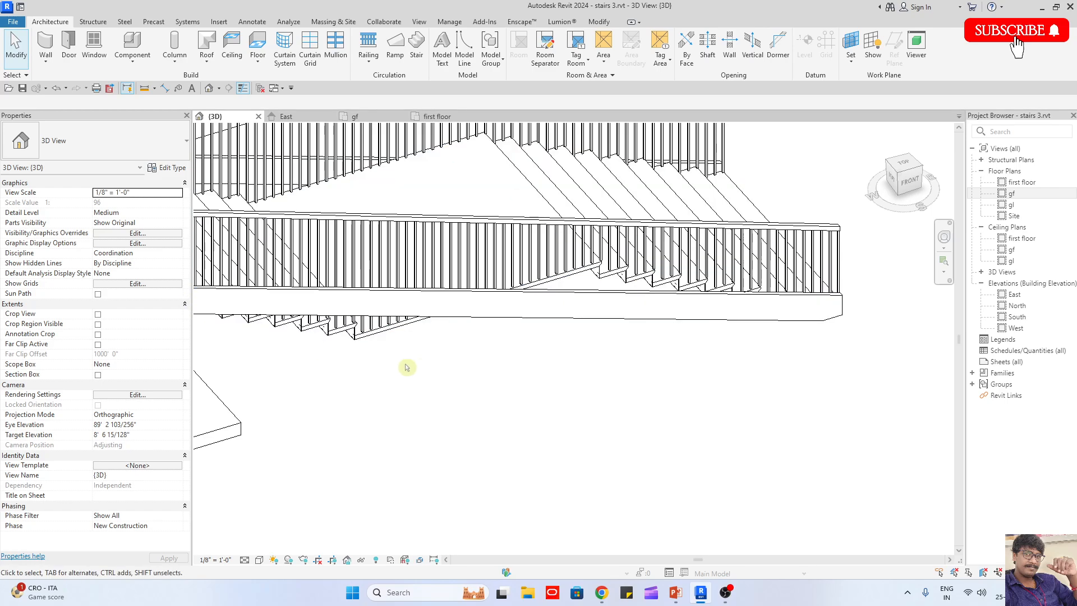
# Reopen the widened stair's run sketch in the top view, and split both boundary lines at the two risers bordering the landing
pyautogui.doubleClick(471, 314)
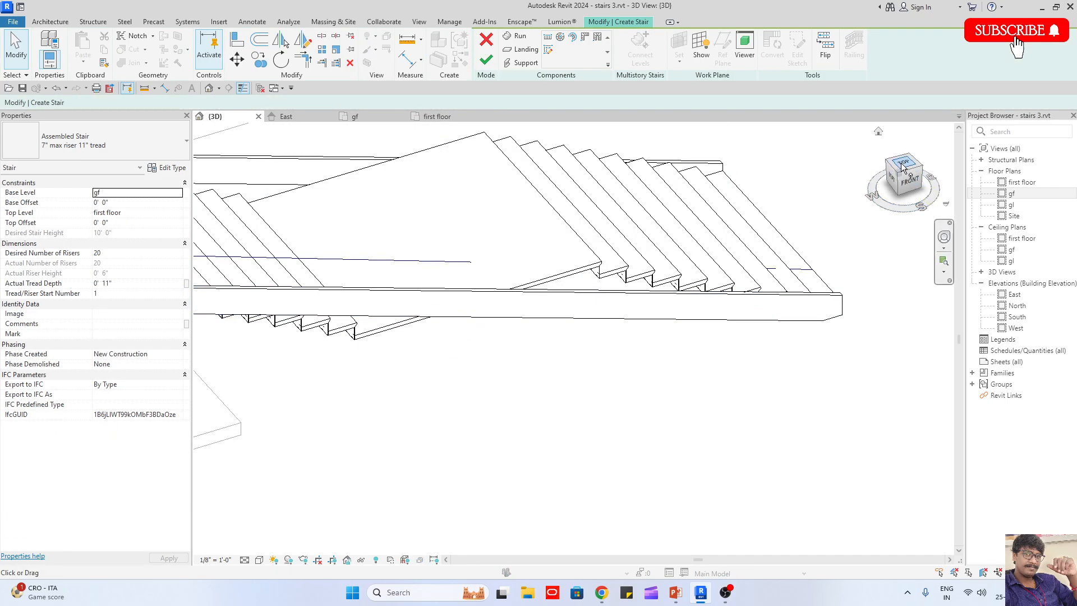
pyautogui.click(904, 168)
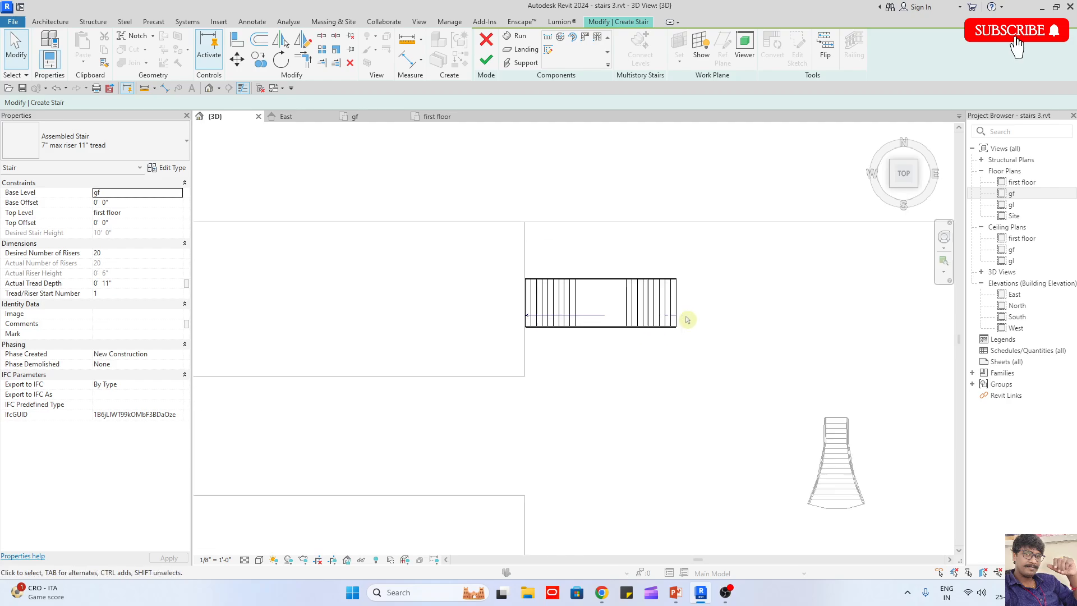
pyautogui.doubleClick(593, 294)
pyautogui.scroll(3, 510, 244)
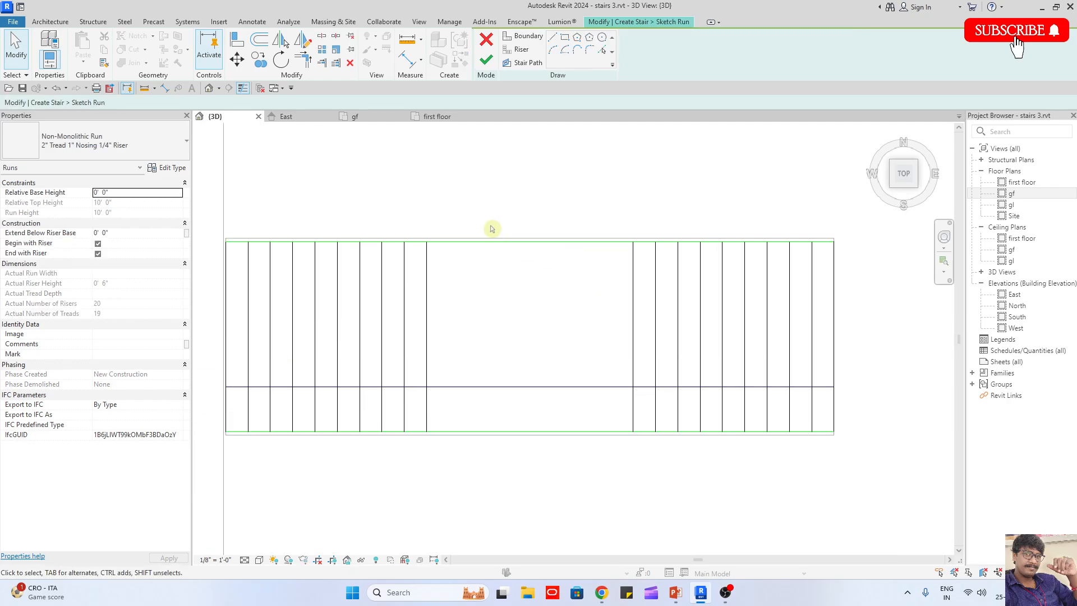
pyautogui.click(321, 36)
pyautogui.click(426, 241)
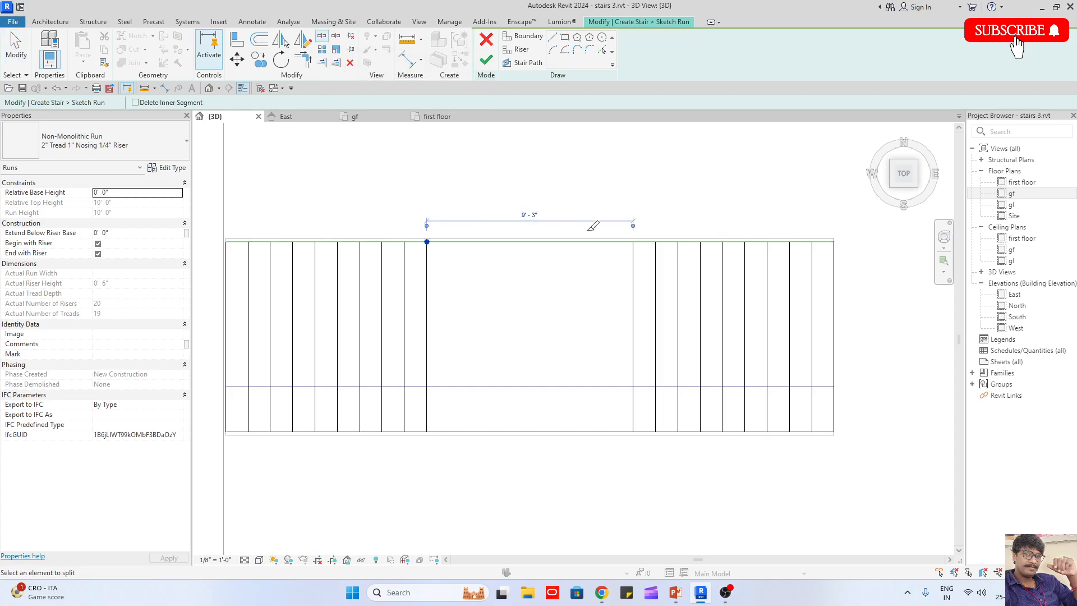
pyautogui.click(633, 242)
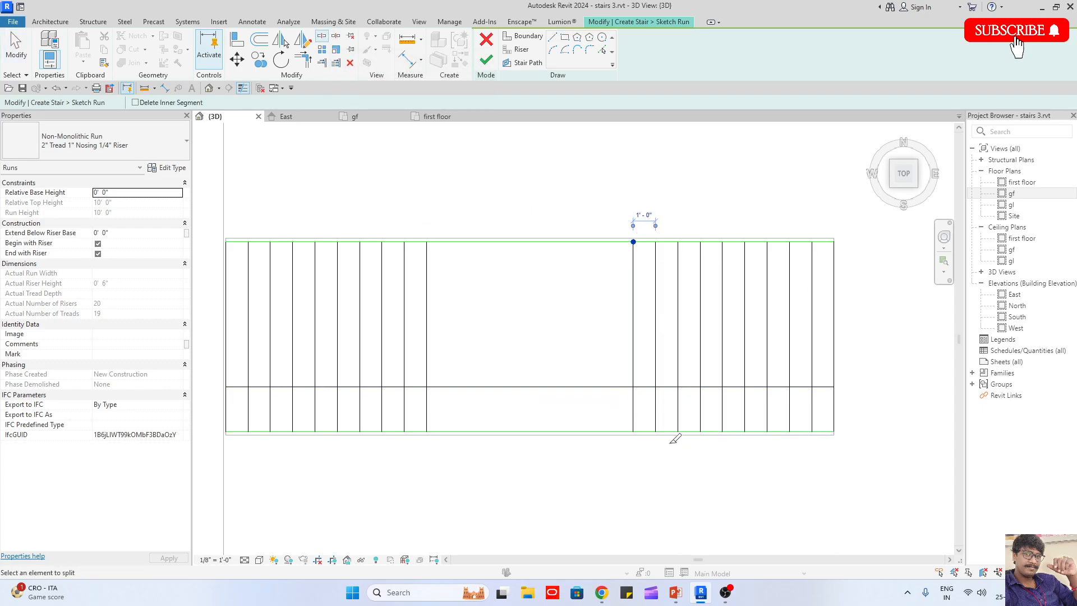
pyautogui.click(633, 431)
pyautogui.press('Escape')
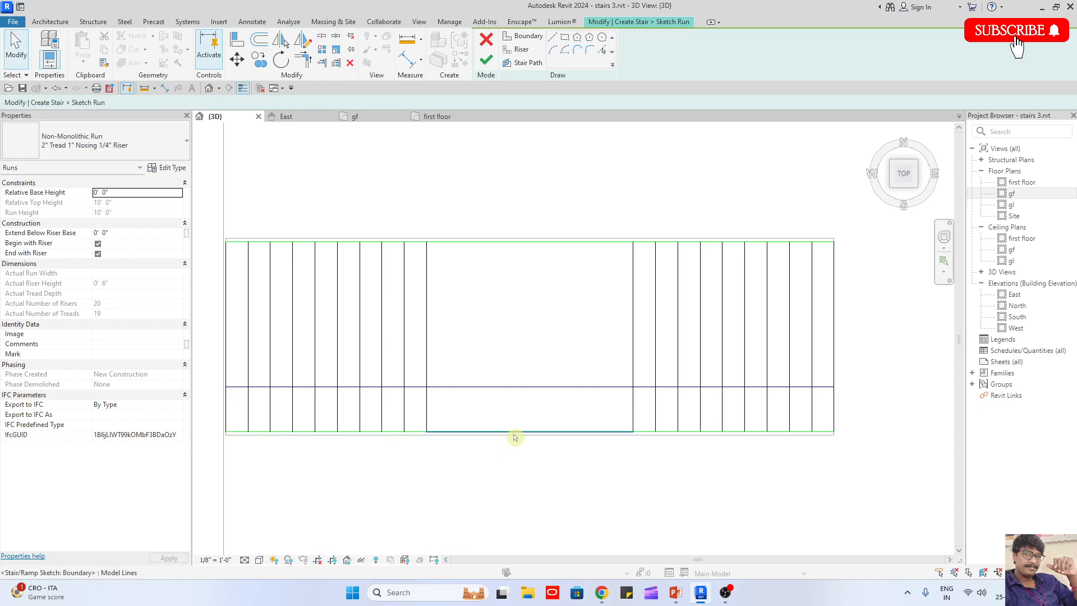
# Check the separate landing segments of the boundary lines, and finish the run sketch
pyautogui.click(514, 432)
pyautogui.press('Delete')
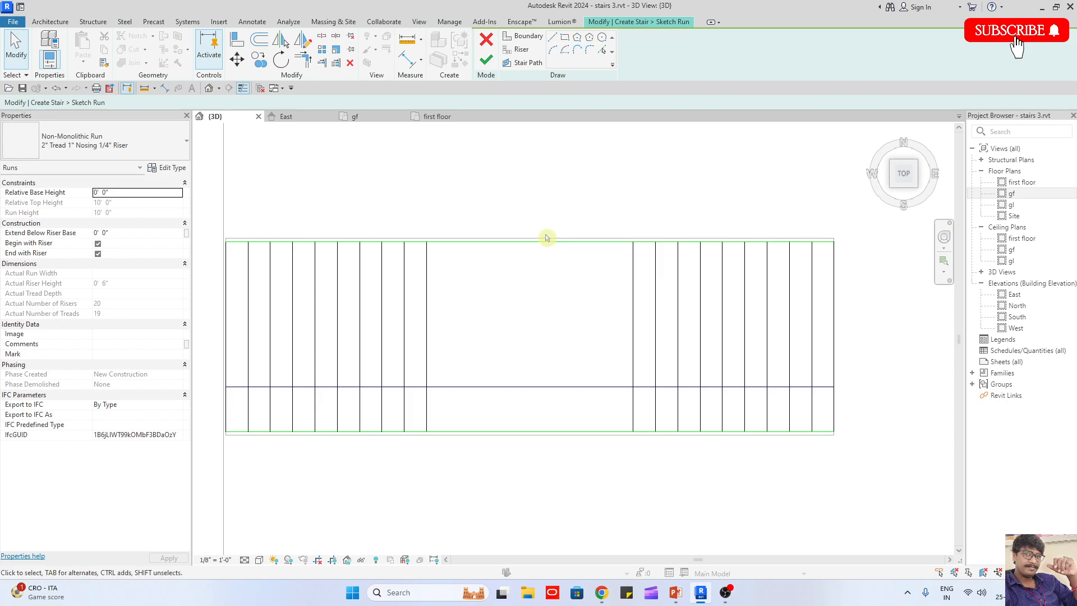
pyautogui.moveTo(540, 226); pyautogui.dragTo(517, 269)
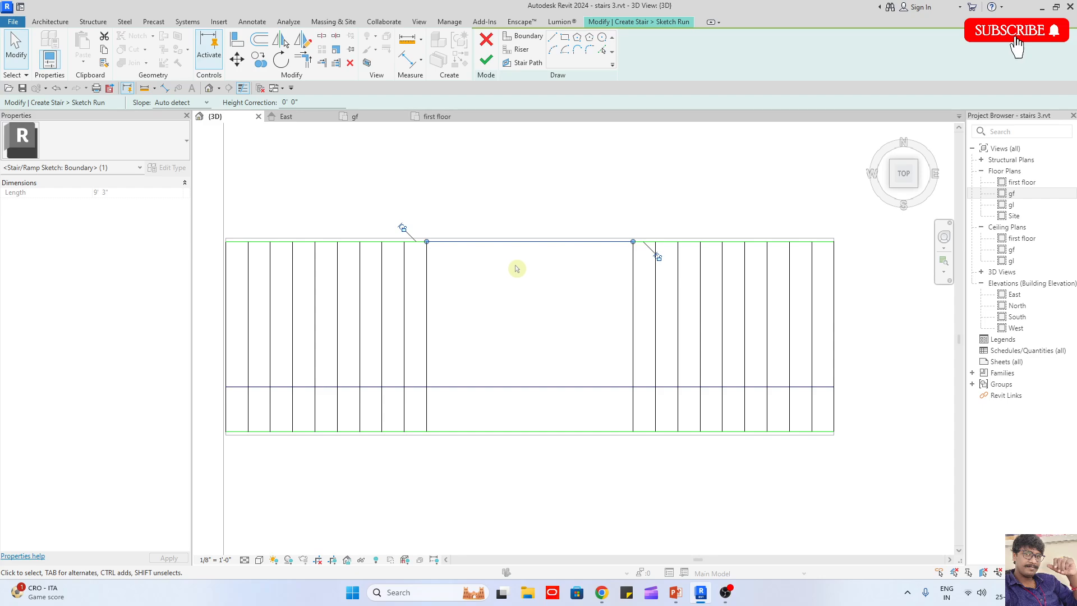
pyautogui.press('Escape')
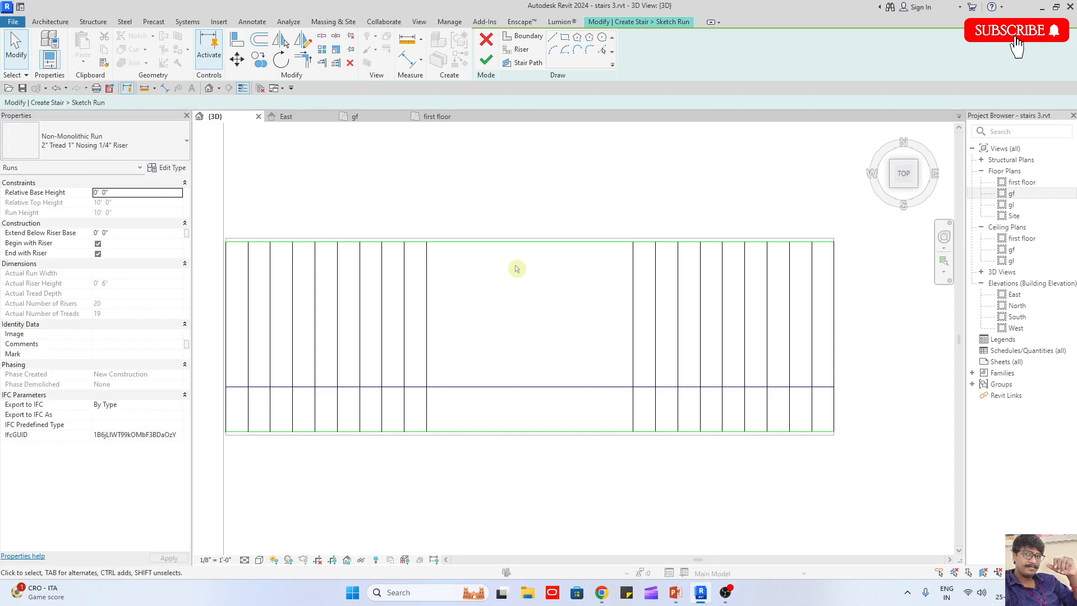
pyautogui.click(486, 59)
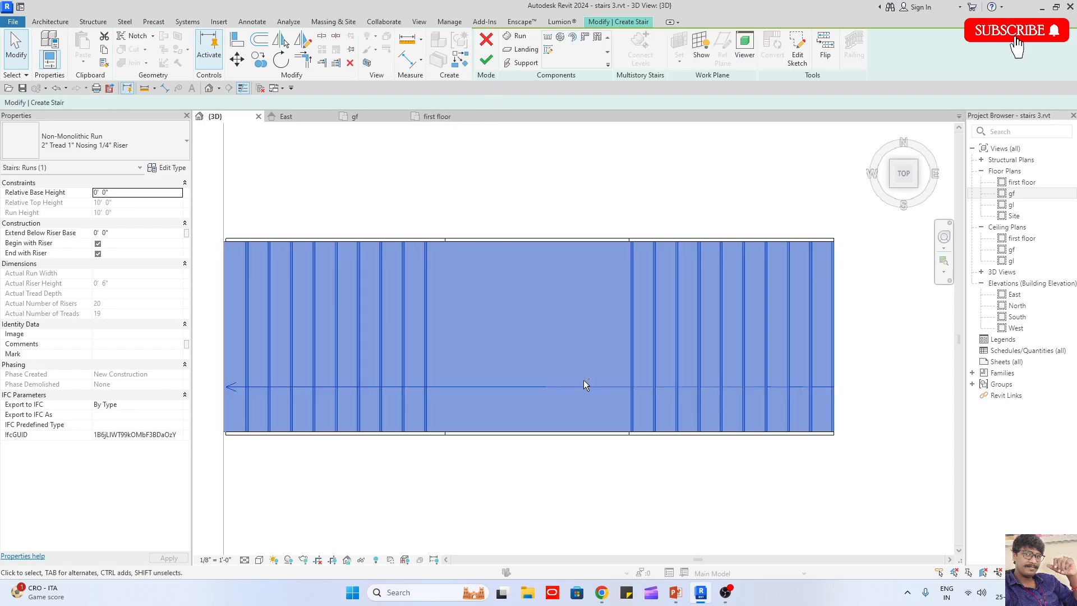
# Finish the stair edit and examine the reshaped landing, its stringers and its railings in 3D
pyautogui.keyDown('shift'); pyautogui.moveTo(584, 385); pyautogui.dragTo(411, 451, button='middle'); pyautogui.keyUp('shift')
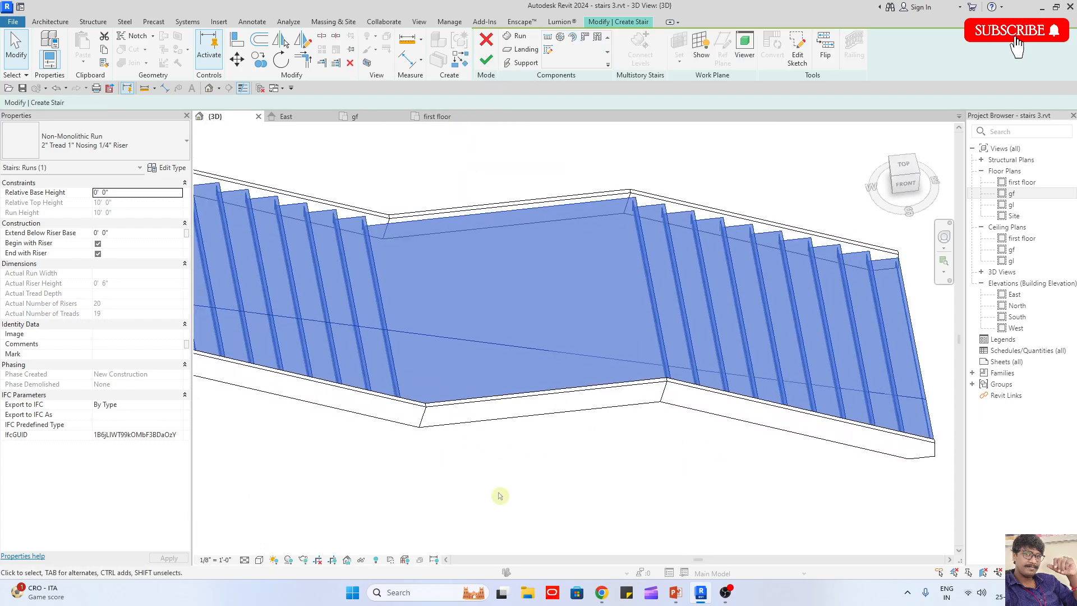
pyautogui.click(487, 64)
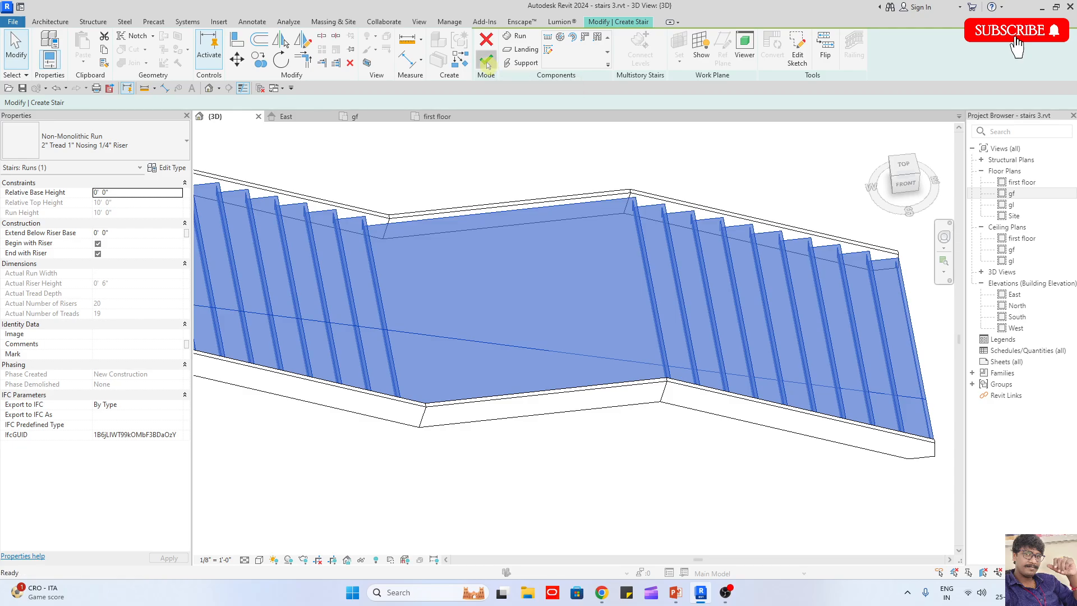
pyautogui.keyDown('shift'); pyautogui.moveTo(727, 372); pyautogui.dragTo(745, 132, button='middle'); pyautogui.keyUp('shift')
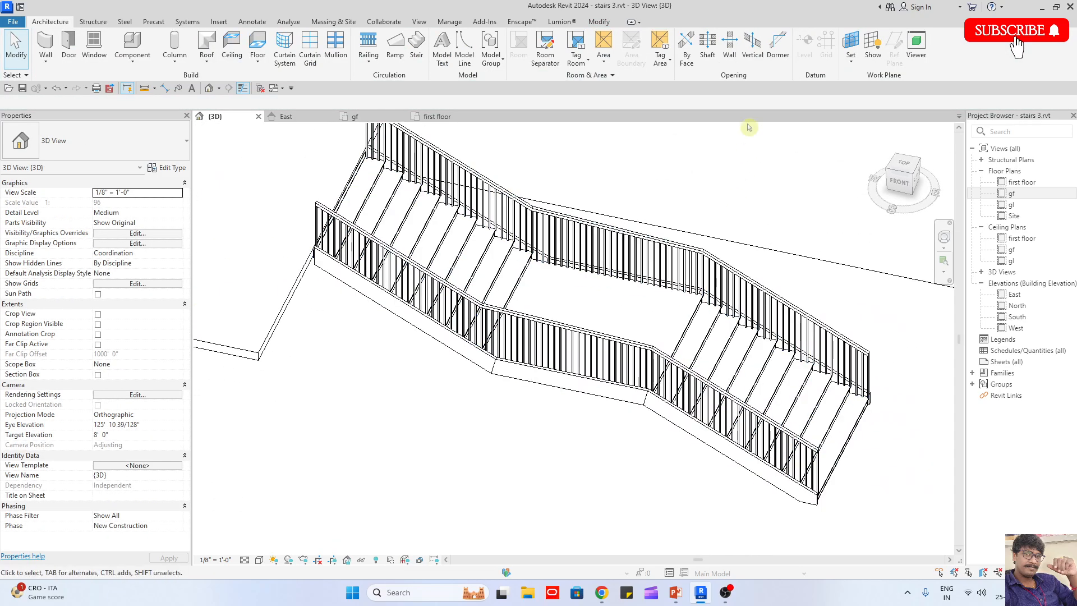
pyautogui.click(691, 325)
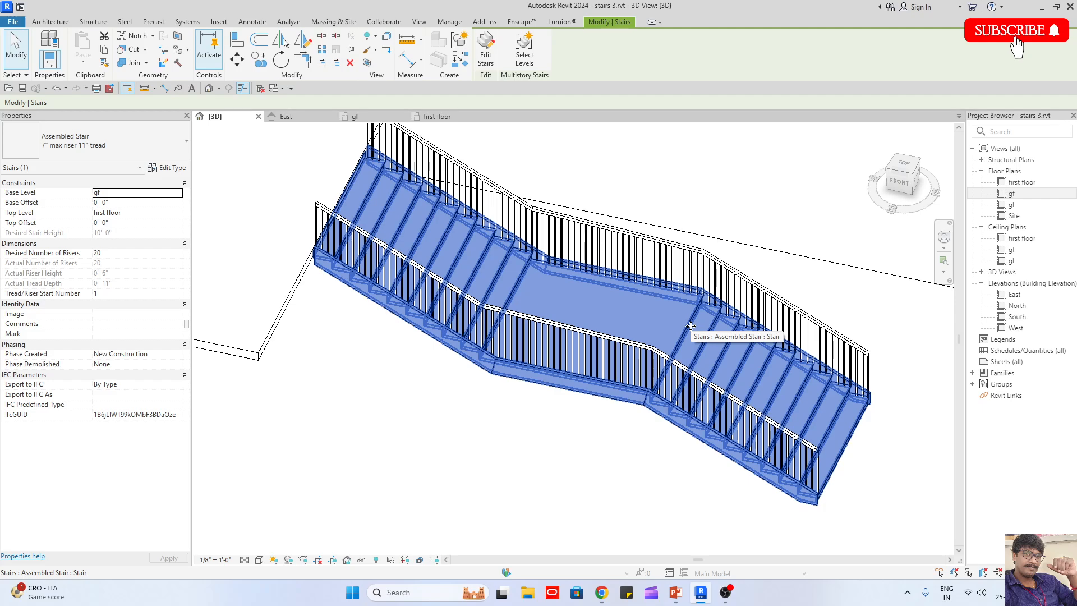
pyautogui.click(687, 404)
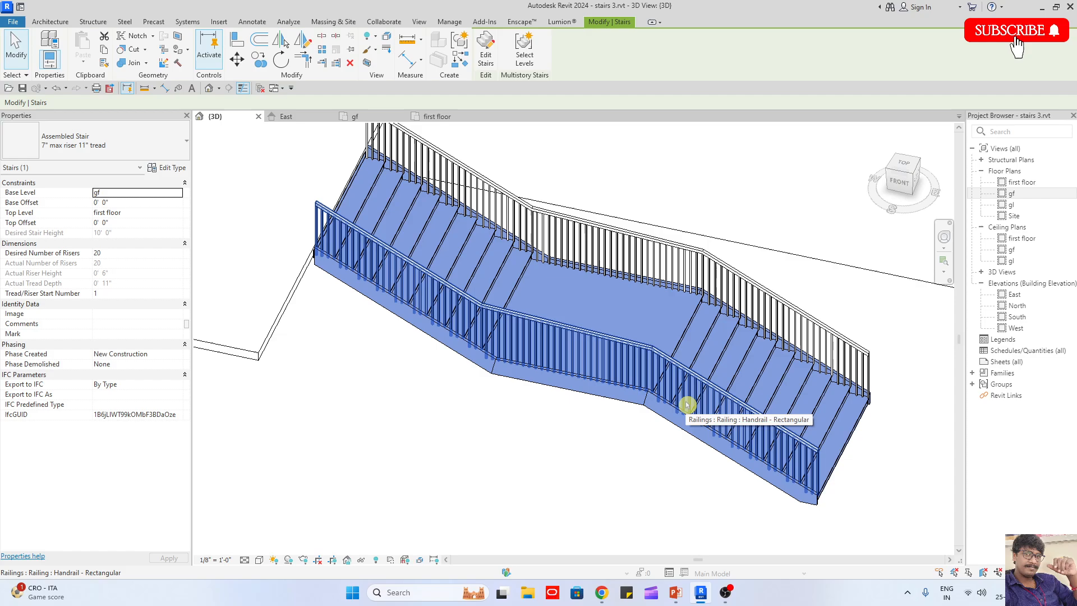
pyautogui.keyDown('shift'); pyautogui.moveTo(687, 404); pyautogui.dragTo(913, 471, button='middle'); pyautogui.keyUp('shift')
pyautogui.click(457, 322)
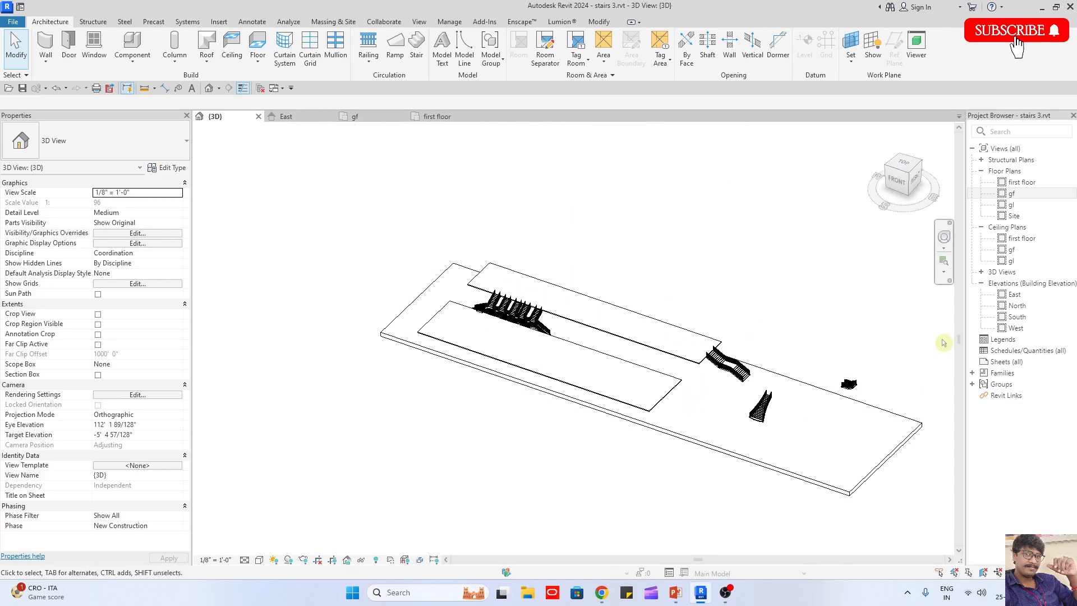
# In the East elevation, array the first floor level upward at 10' 0" spacing with a count of 10, and return to the 3D view
pyautogui.doubleClick(1018, 295)
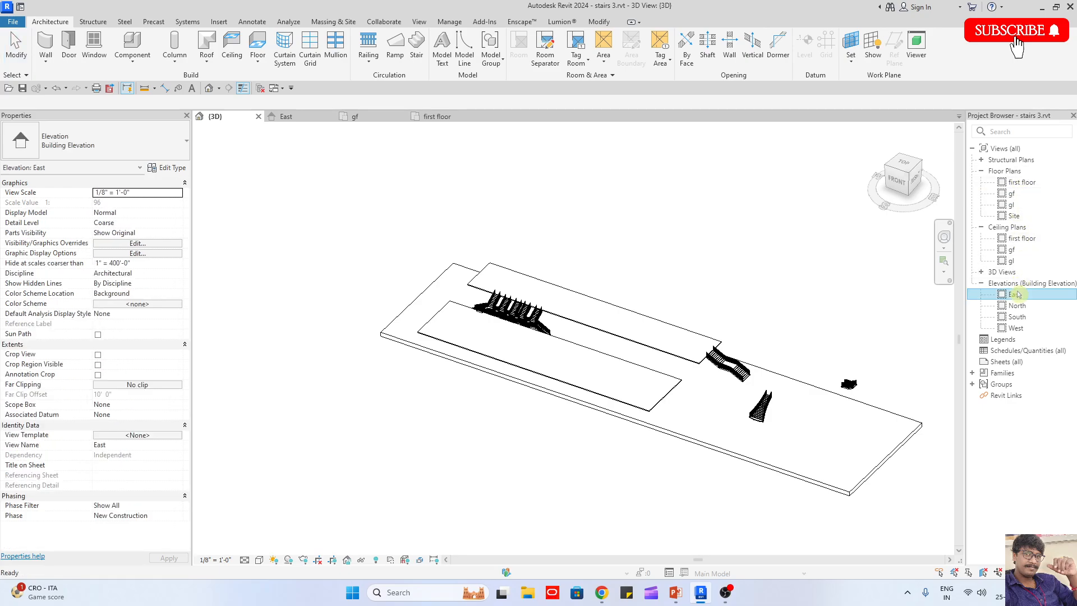
pyautogui.scroll(2, 584, 283)
pyautogui.click(666, 277)
pyautogui.press('a')
pyautogui.press('r')
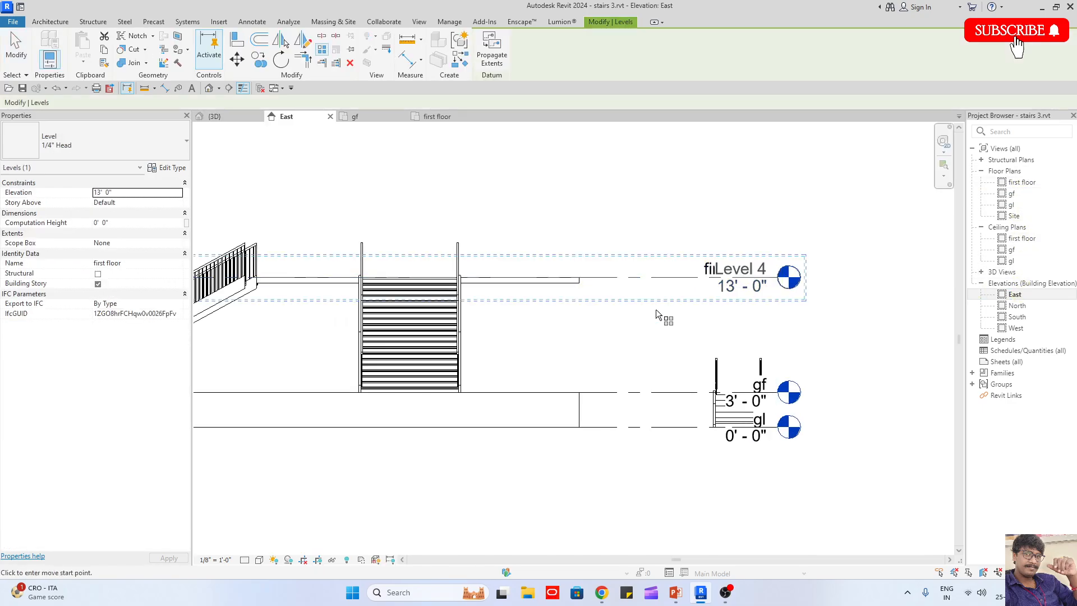
pyautogui.click(668, 392)
pyautogui.click(668, 278)
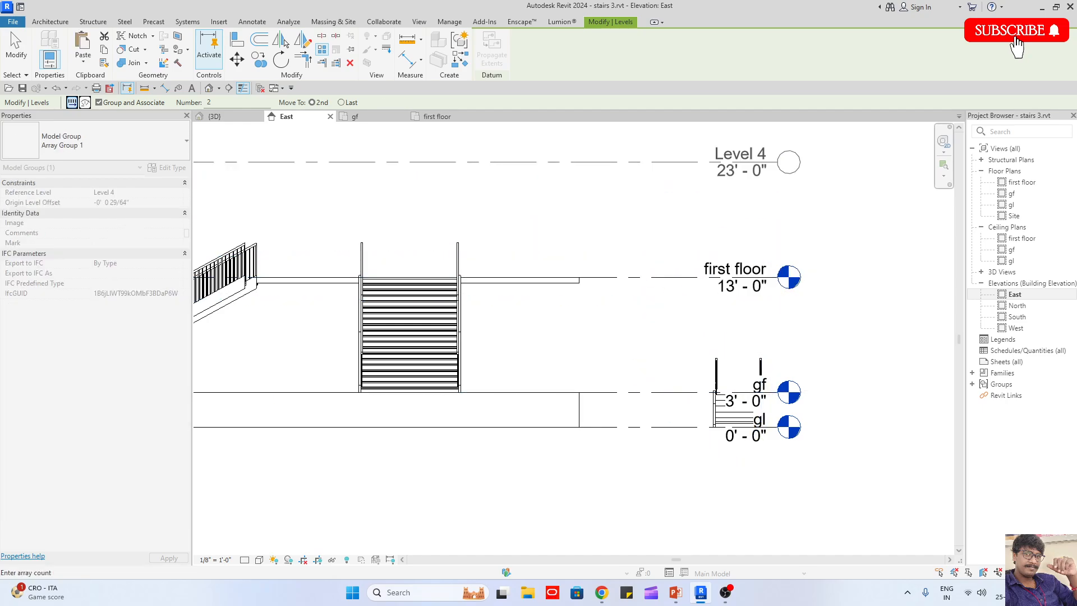
pyautogui.write('10')
pyautogui.press('Return')
pyautogui.scroll(-5, 774, 392)
pyautogui.press('Escape')
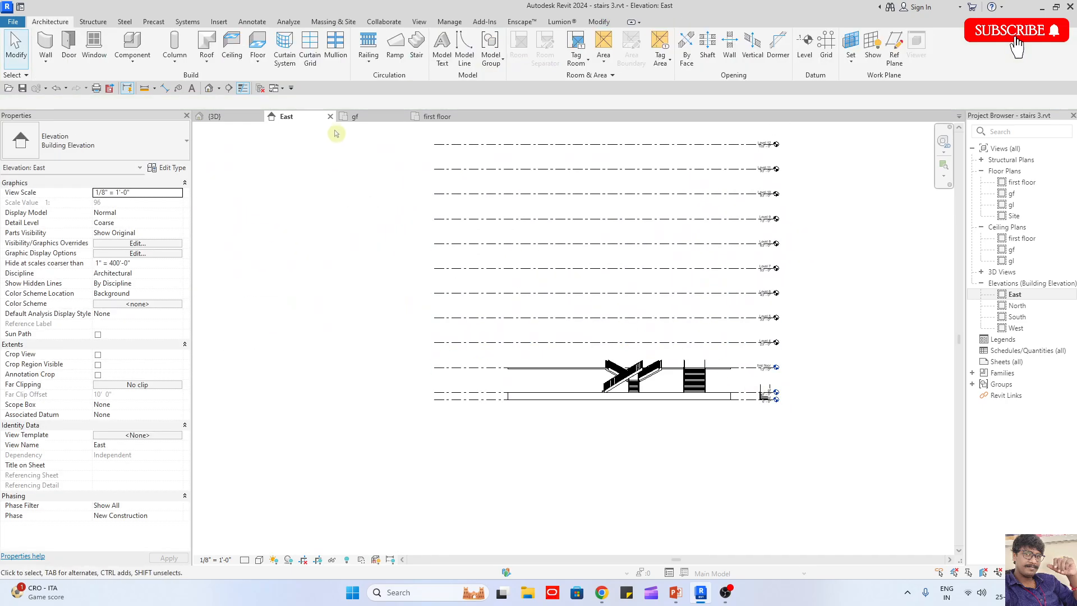
pyautogui.click(215, 116)
pyautogui.scroll(3, 660, 396)
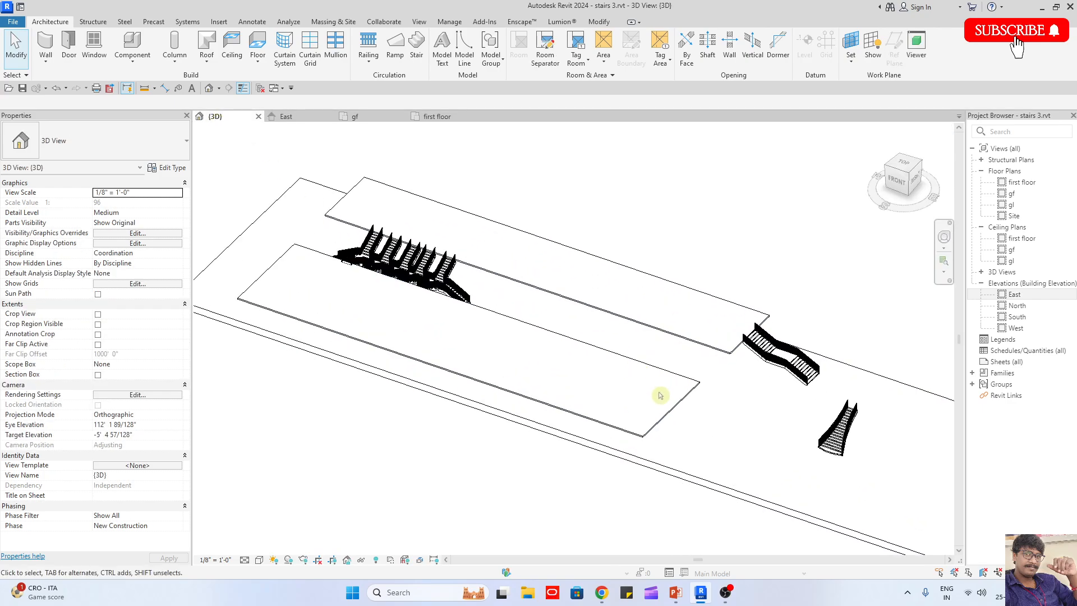
# Copy the front first floor slab, paste it aligned to the first floor and Levels 4 through 12, and check the Level 4 copy
pyautogui.click(668, 425)
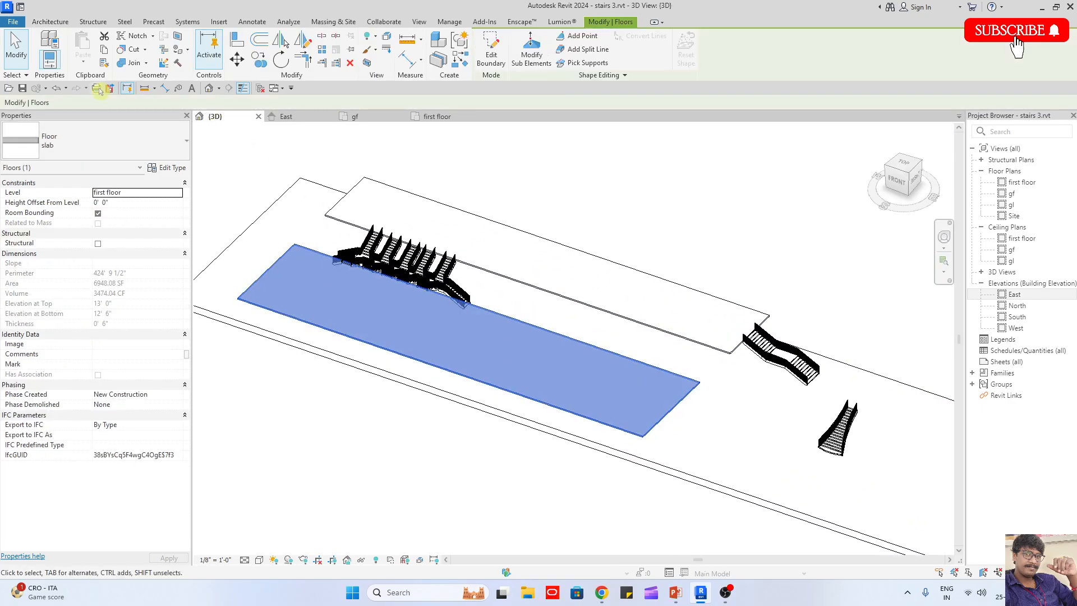
pyautogui.click(105, 54)
pyautogui.click(83, 63)
pyautogui.click(129, 101)
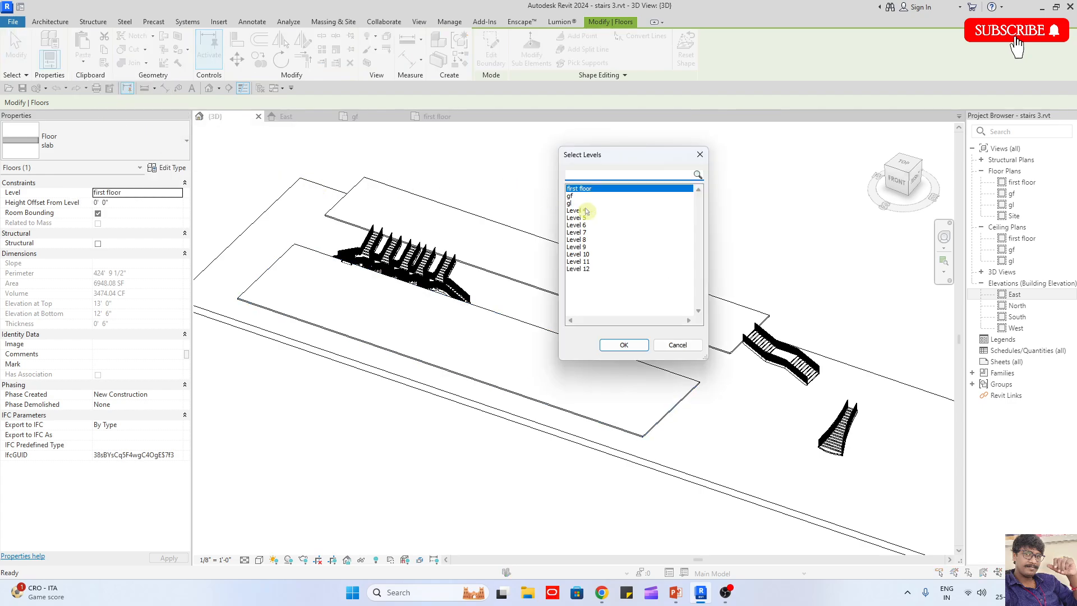
pyautogui.keyDown('ctrl'); pyautogui.moveTo(590, 211); pyautogui.dragTo(595, 270); pyautogui.keyUp('ctrl')
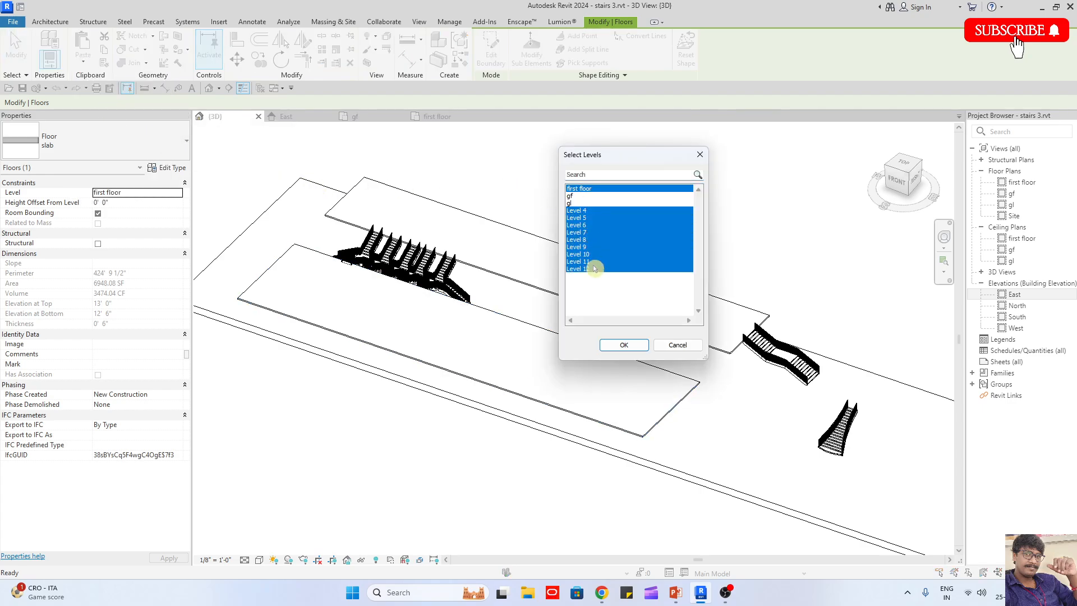
pyautogui.click(638, 341)
pyautogui.click(583, 499)
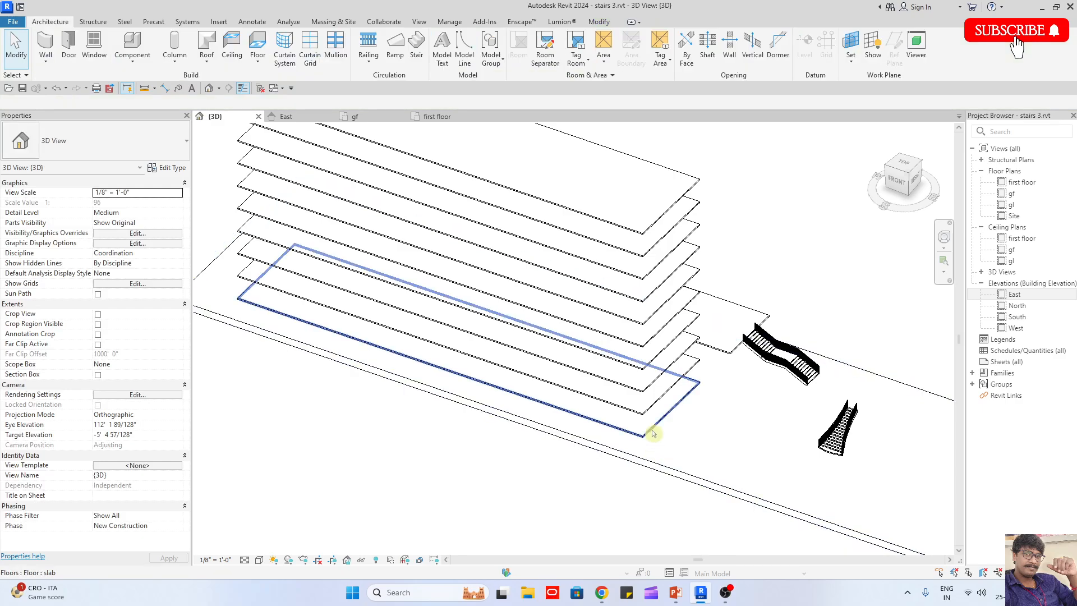
pyautogui.click(654, 433)
pyautogui.click(645, 457)
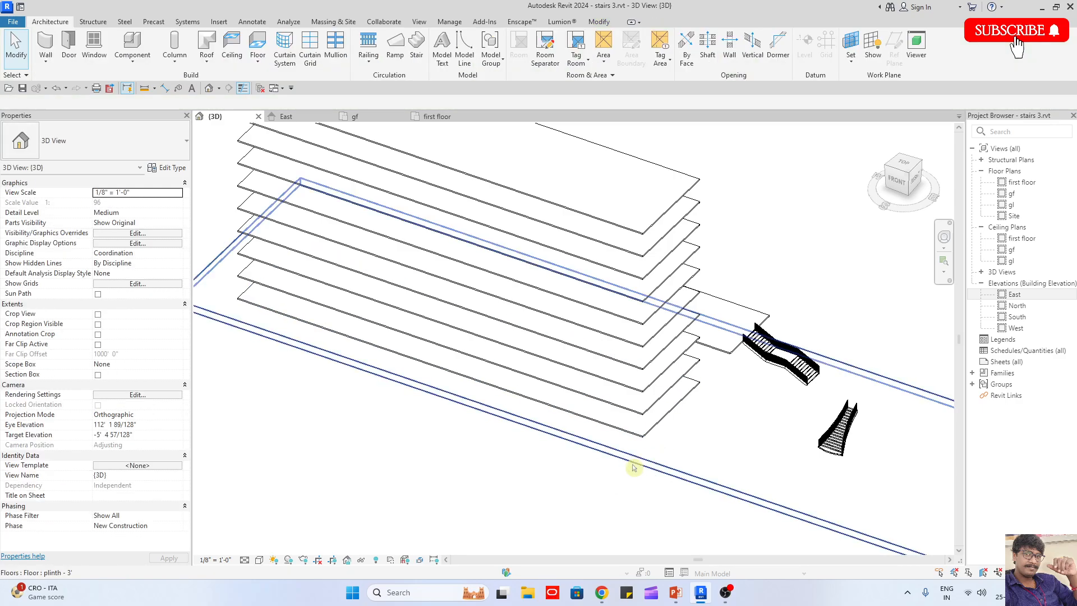
pyautogui.click(655, 411)
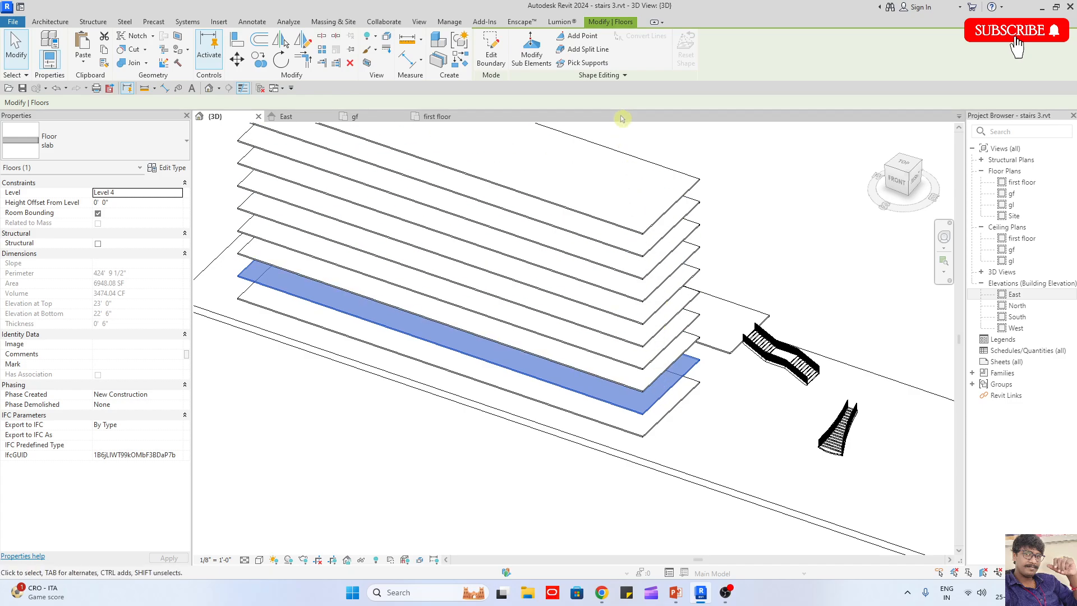
pyautogui.press('Escape')
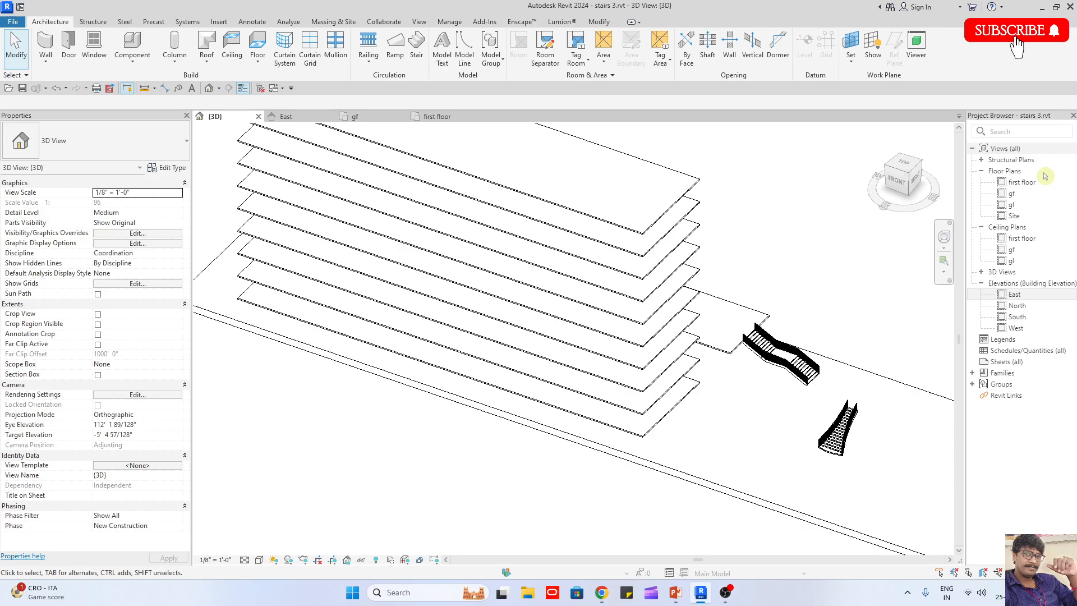
# Open the gf floor plan and begin a stair run at the slab's end edge with 20 desired risers
pyautogui.doubleClick(1011, 193)
pyautogui.scroll(-3, 766, 283)
pyautogui.scroll(6, 738, 275)
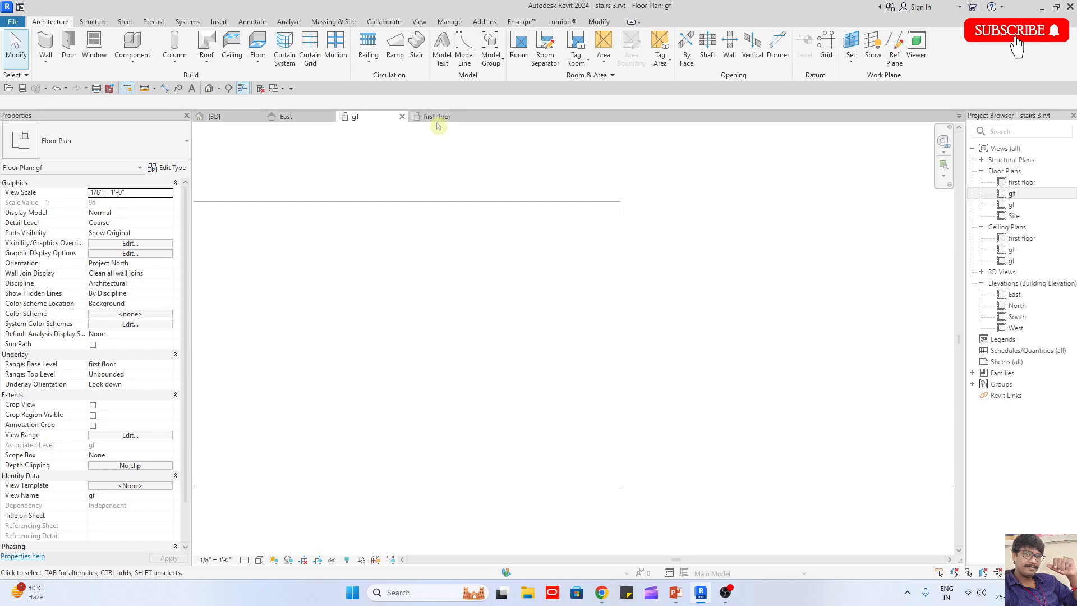
pyautogui.click(416, 47)
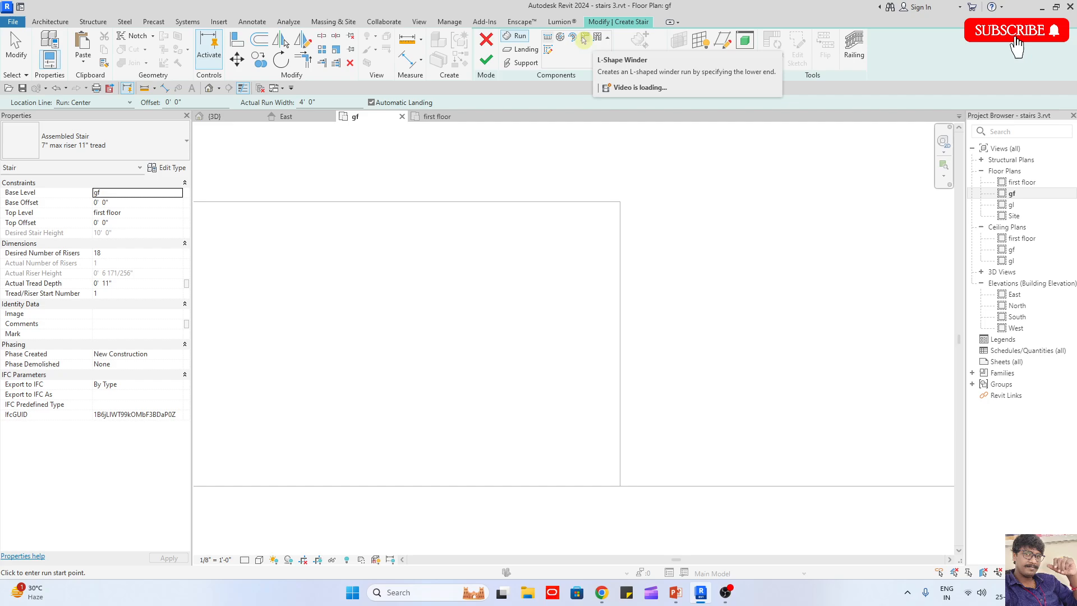
pyautogui.scroll(1, 620, 352)
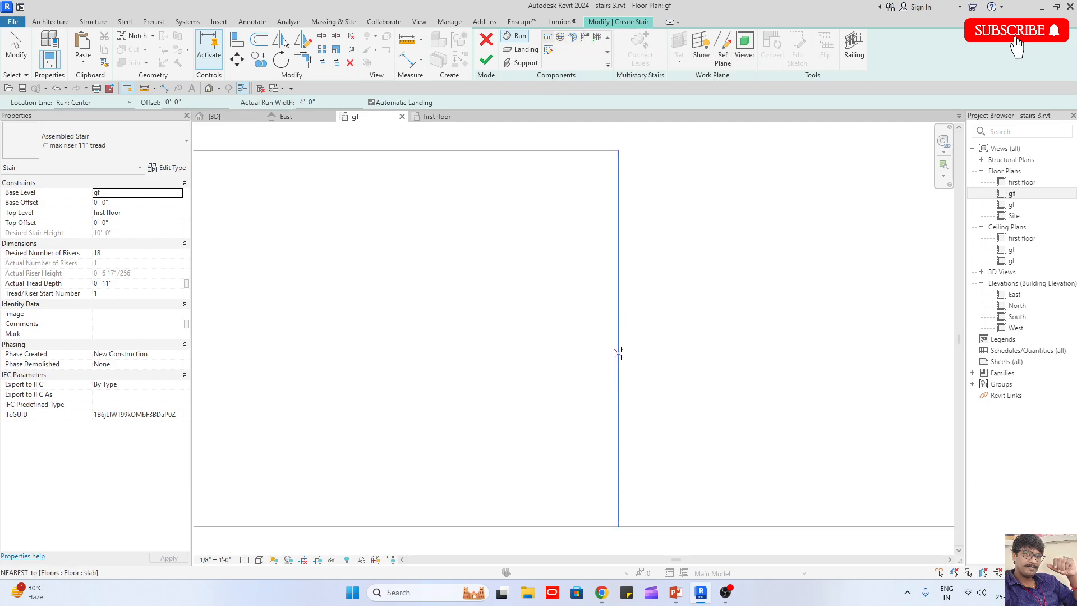
pyautogui.click(154, 254)
pyautogui.write('20')
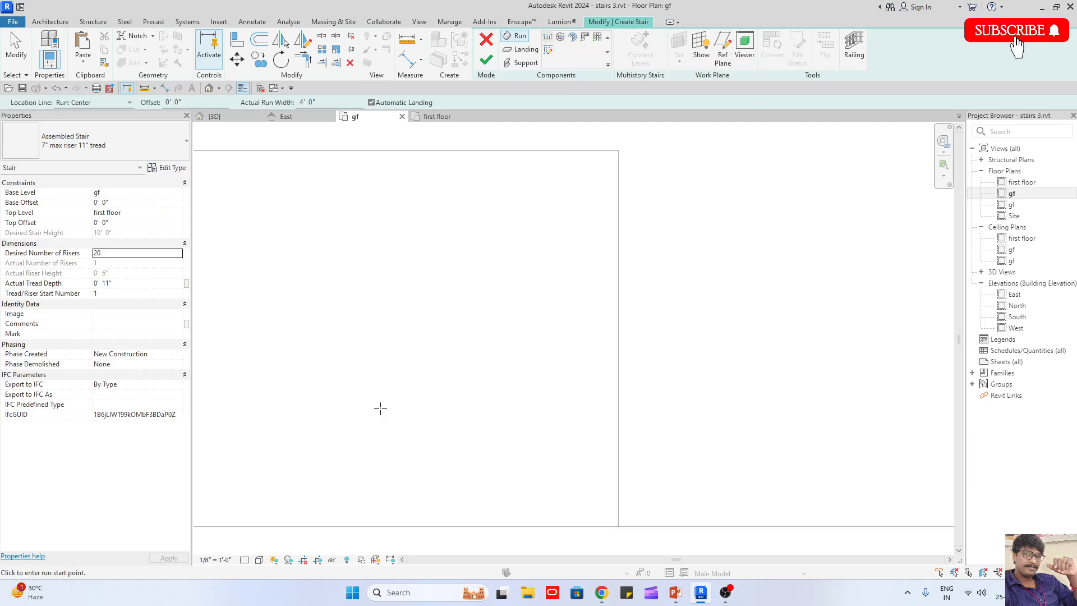
# Draw a U-shaped stair from the slab edge with two parallel 10-riser runs joined by a landing, and finish the stair
pyautogui.click(618, 416)
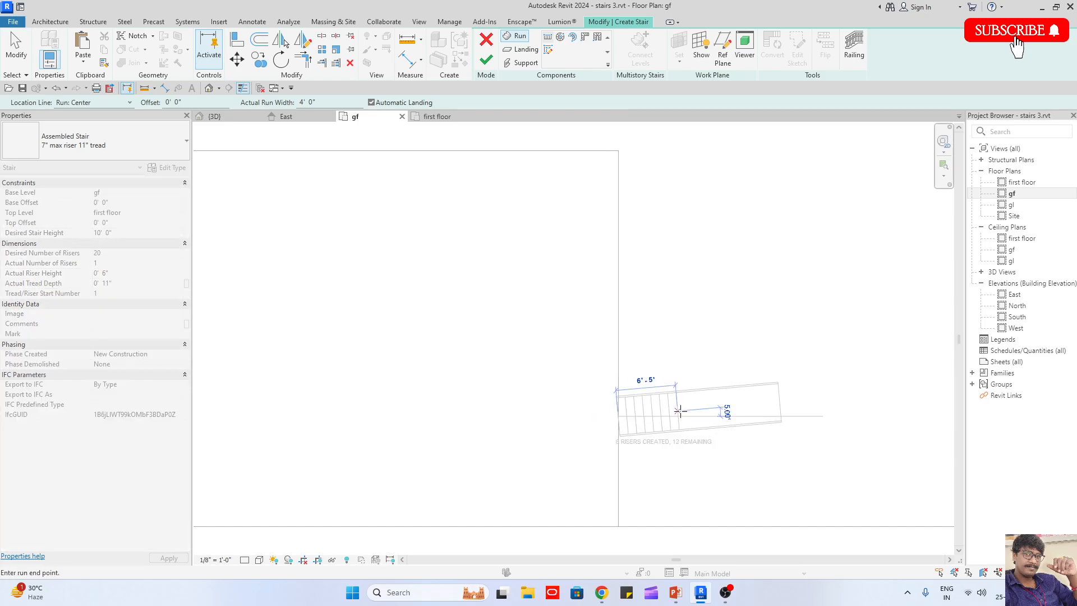
pyautogui.click(694, 415)
pyautogui.click(695, 364)
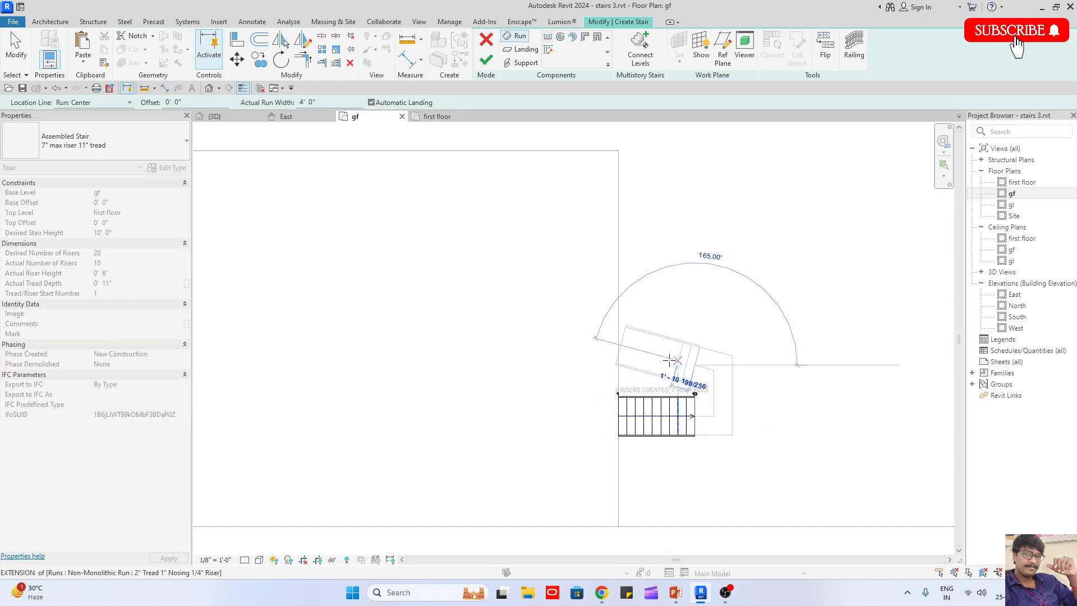
pyautogui.click(618, 364)
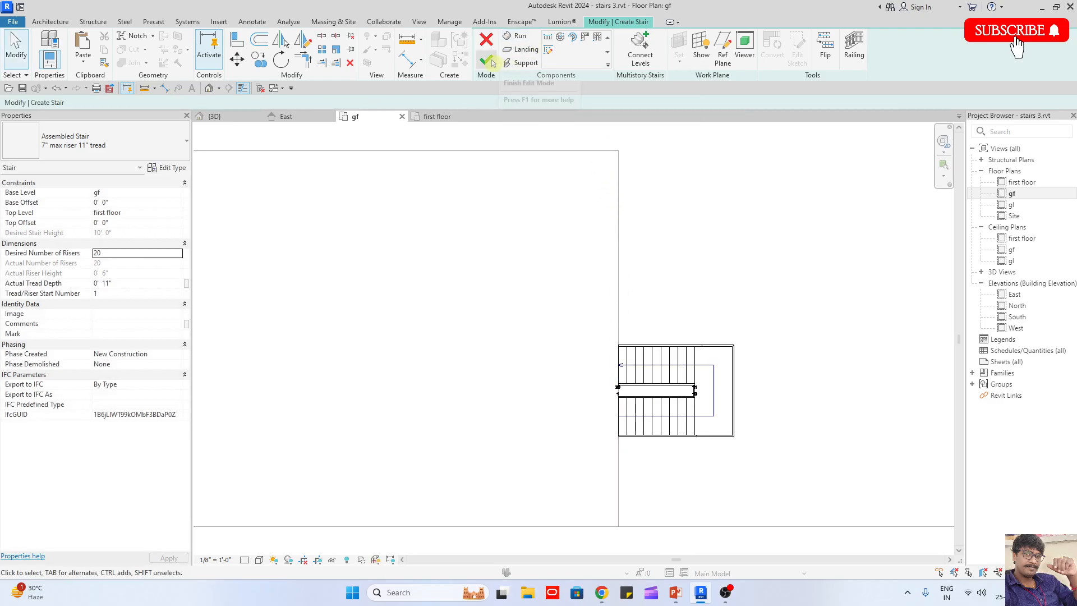
pyautogui.click(486, 60)
# Copy the new U-shaped stair in the 3D view and paste it aligned to the first floor and Levels 4 through 11
pyautogui.click(217, 117)
pyautogui.scroll(-2, 645, 336)
pyautogui.keyDown('shift'); pyautogui.moveTo(706, 381); pyautogui.dragTo(752, 423, button='middle'); pyautogui.keyUp('shift')
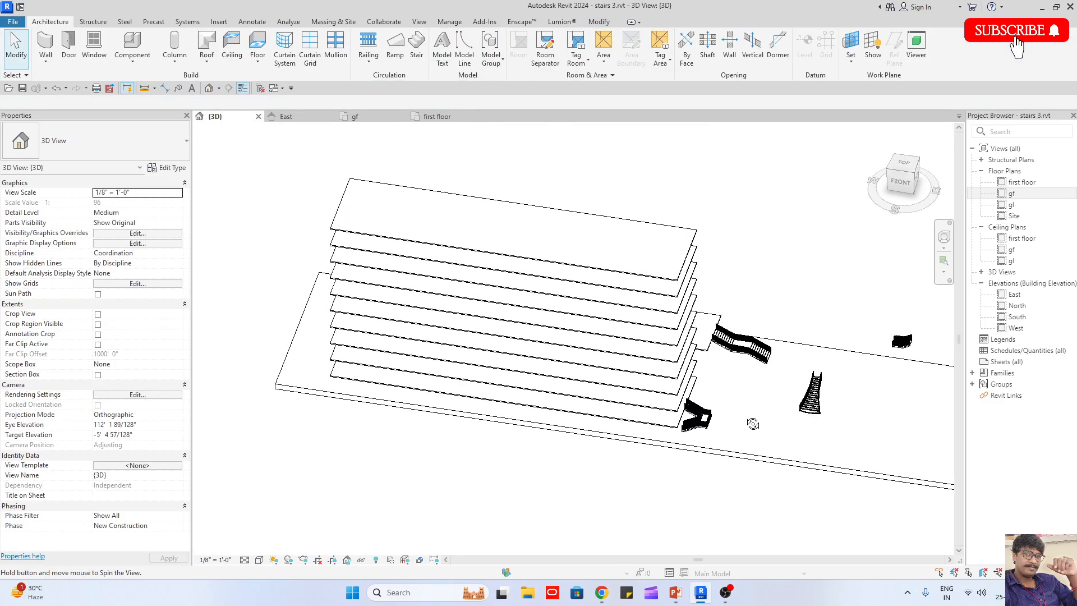
pyautogui.scroll(3, 716, 425)
pyautogui.scroll(3, 673, 415)
pyautogui.click(621, 378)
pyautogui.scroll(-2, 694, 456)
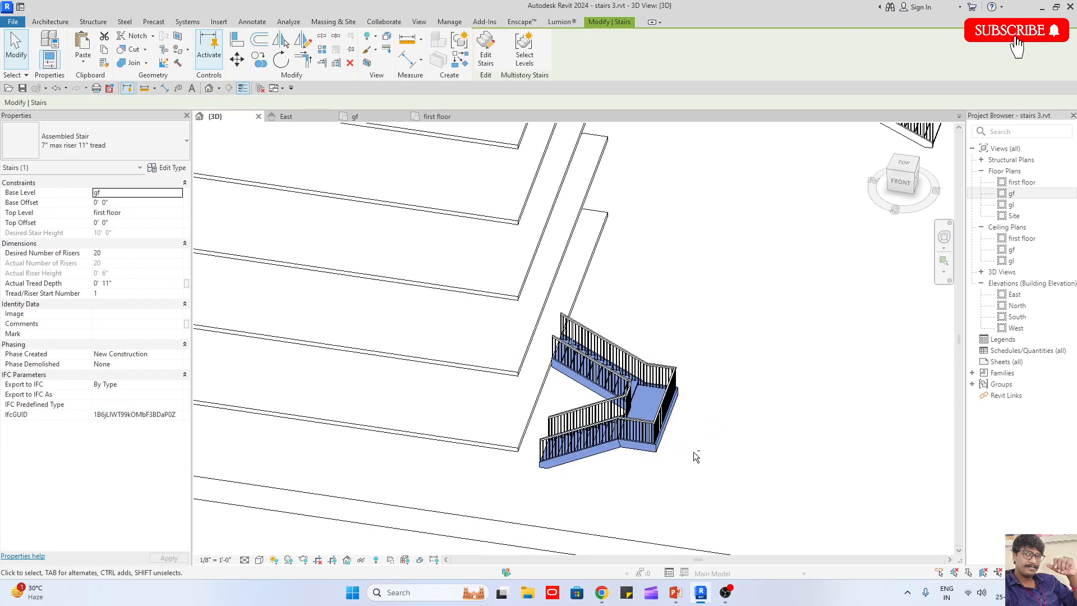
pyautogui.scroll(2, 609, 397)
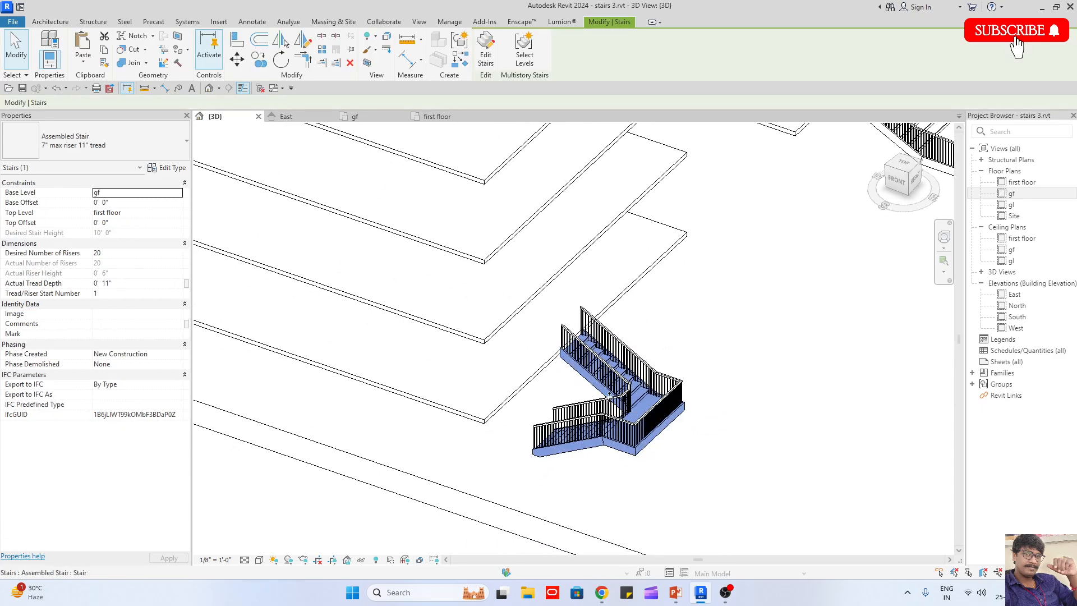
pyautogui.click(83, 59)
pyautogui.click(155, 104)
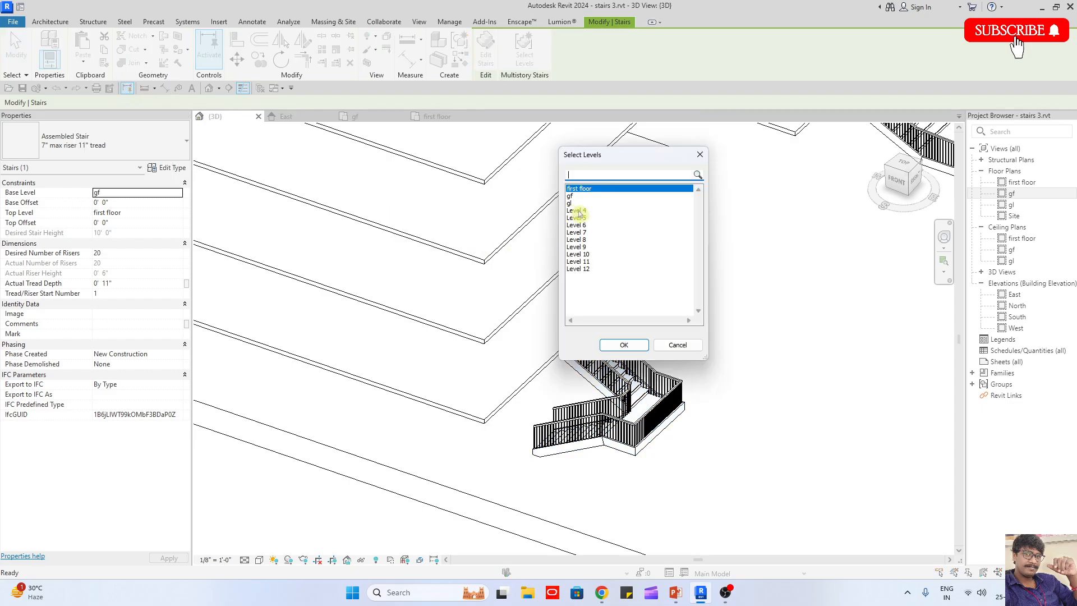
pyautogui.keyDown('ctrl'); pyautogui.moveTo(583, 212); pyautogui.dragTo(590, 265); pyautogui.keyUp('ctrl')
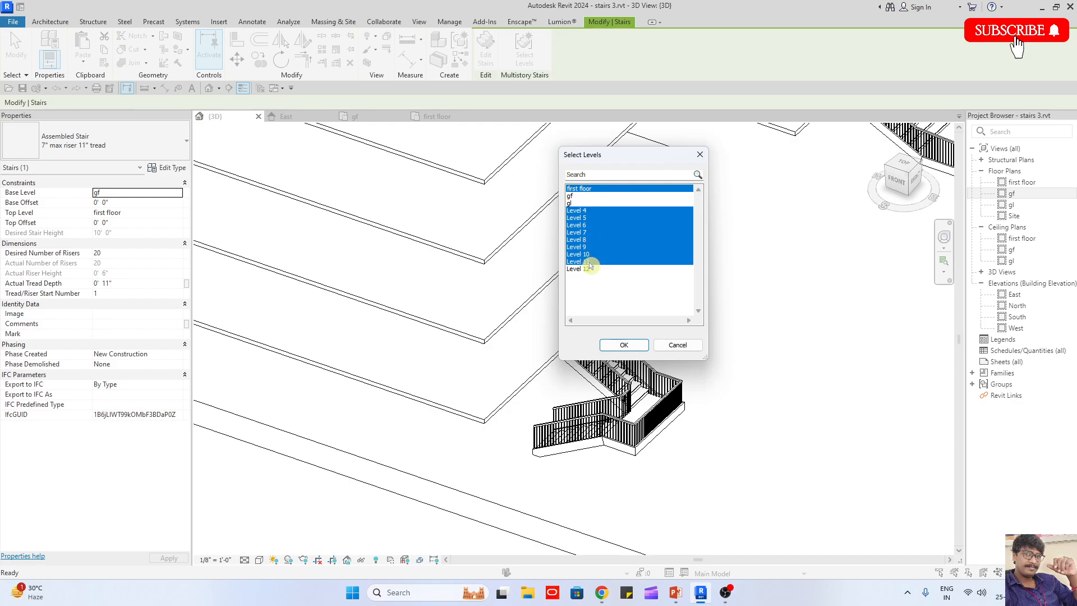
pyautogui.click(626, 345)
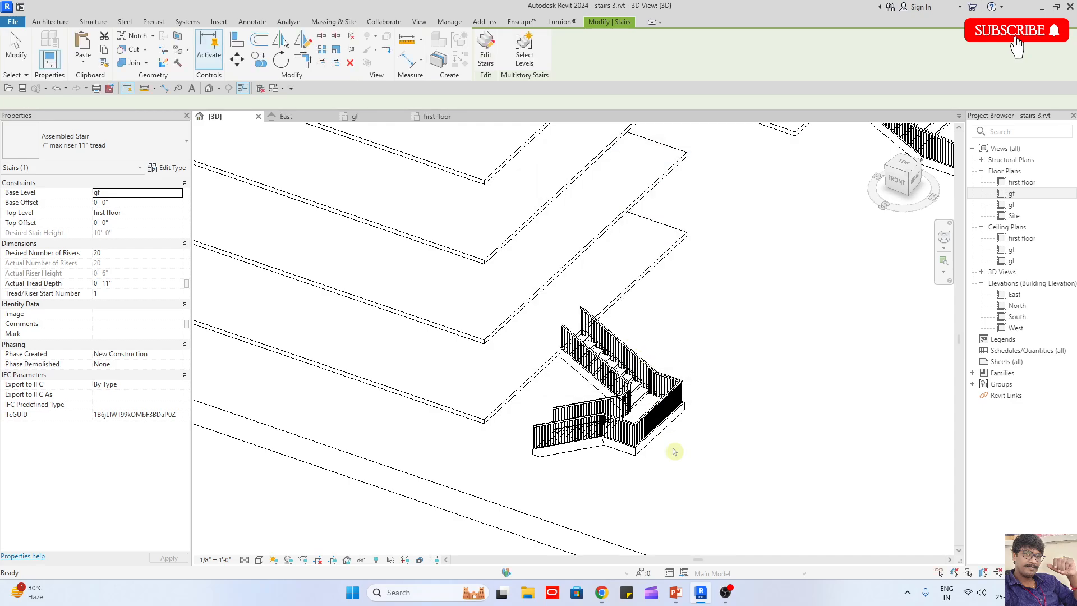
# Examine the stacked stair copies, their railings and their connections to the slabs from several angles in 3D
pyautogui.scroll(-3, 676, 449)
pyautogui.scroll(5, 623, 180)
pyautogui.keyDown('shift'); pyautogui.moveTo(635, 225); pyautogui.dragTo(634, 205, button='middle'); pyautogui.keyUp('shift')
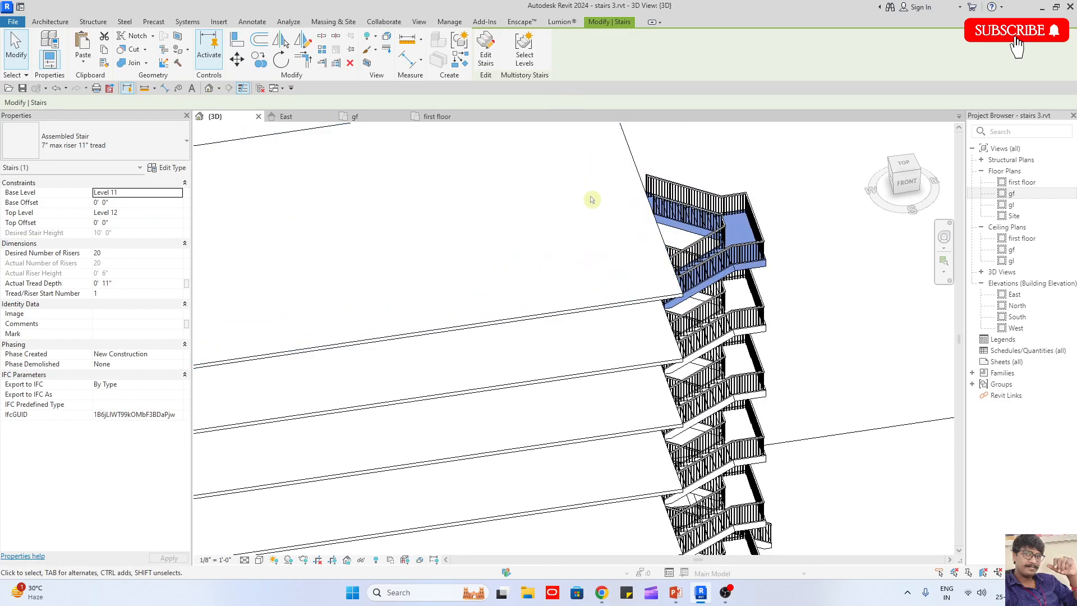
pyautogui.keyDown('shift'); pyautogui.moveTo(645, 367); pyautogui.dragTo(635, 270, button='middle'); pyautogui.keyUp('shift')
pyautogui.press('Escape')
pyautogui.scroll(3, 651, 330)
pyautogui.keyDown('shift'); pyautogui.moveTo(678, 379); pyautogui.dragTo(933, 311, button='middle'); pyautogui.keyUp('shift')
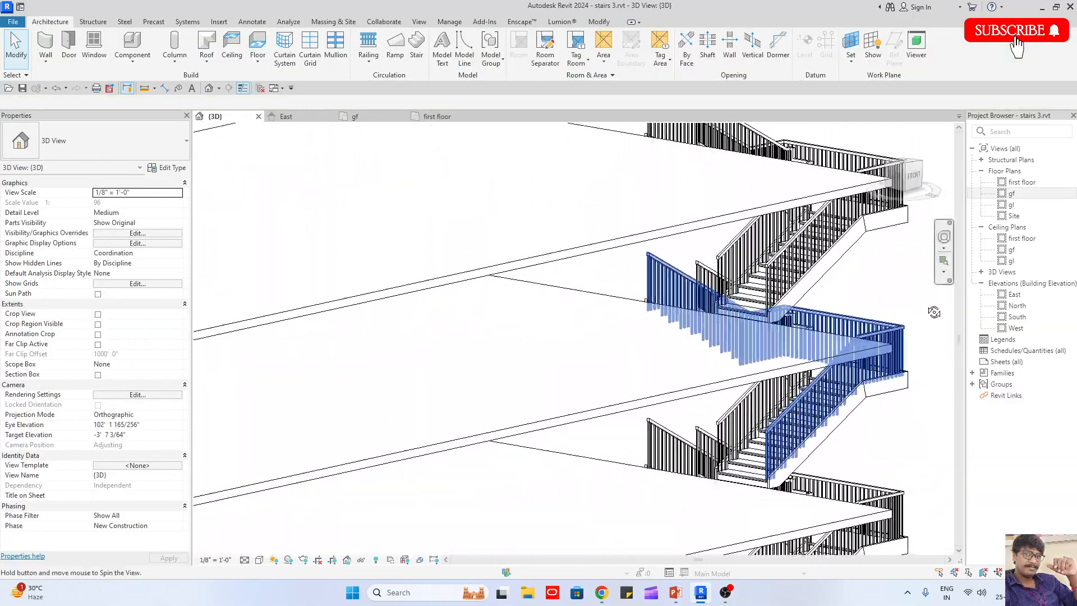
pyautogui.scroll(4, 737, 502)
pyautogui.scroll(-2, 608, 471)
pyautogui.scroll(-5, 645, 397)
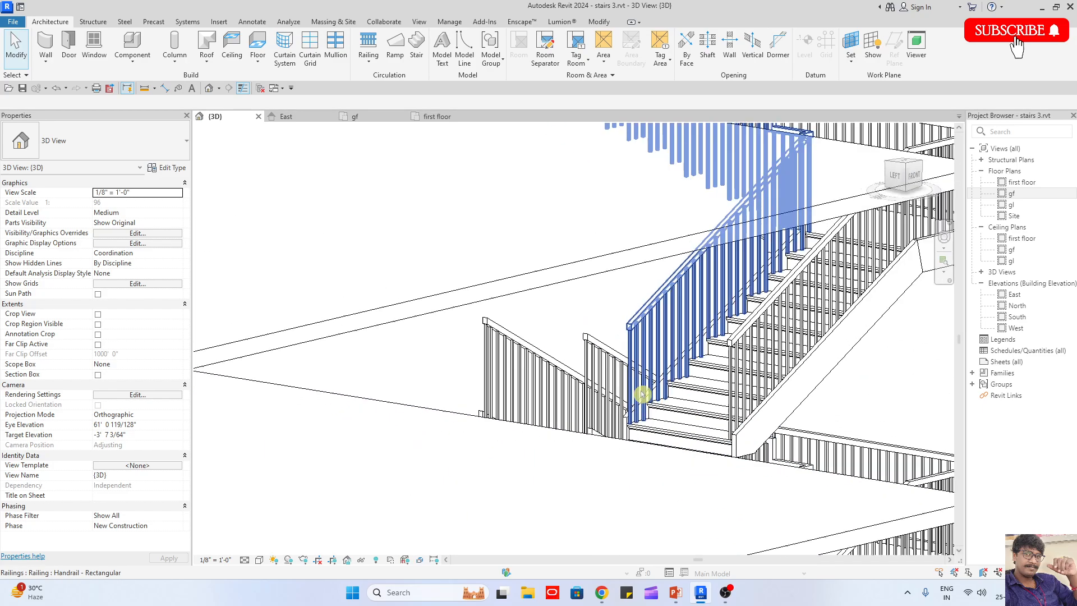
pyautogui.keyDown('shift'); pyautogui.moveTo(758, 371); pyautogui.dragTo(675, 401, button='middle'); pyautogui.keyUp('shift')
pyautogui.scroll(-5, 715, 310)
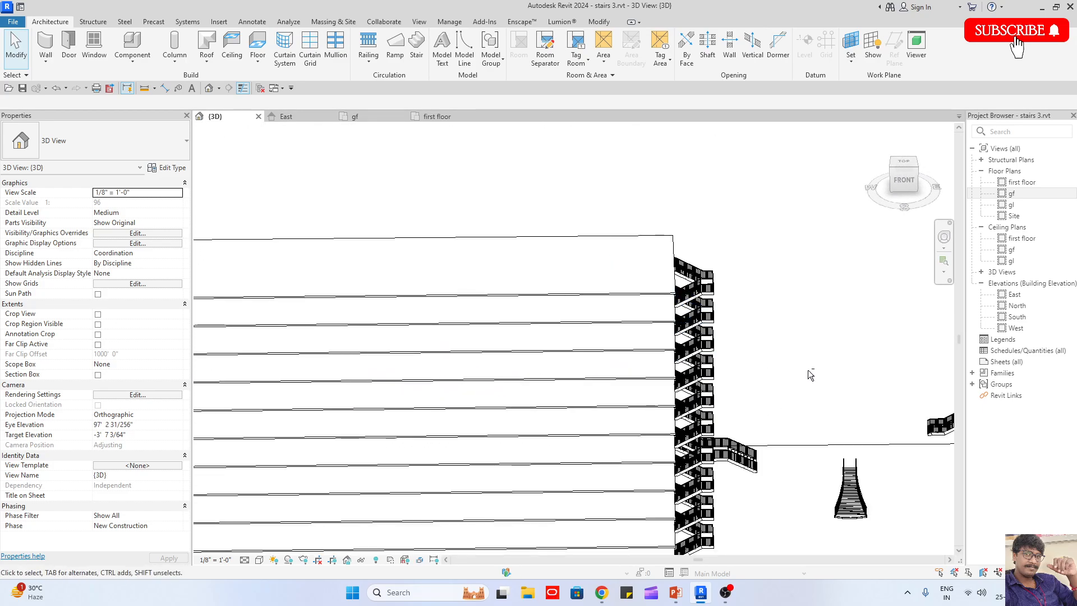
pyautogui.keyDown('shift'); pyautogui.moveTo(819, 337); pyautogui.dragTo(736, 357, button='middle'); pyautogui.keyUp('shift')
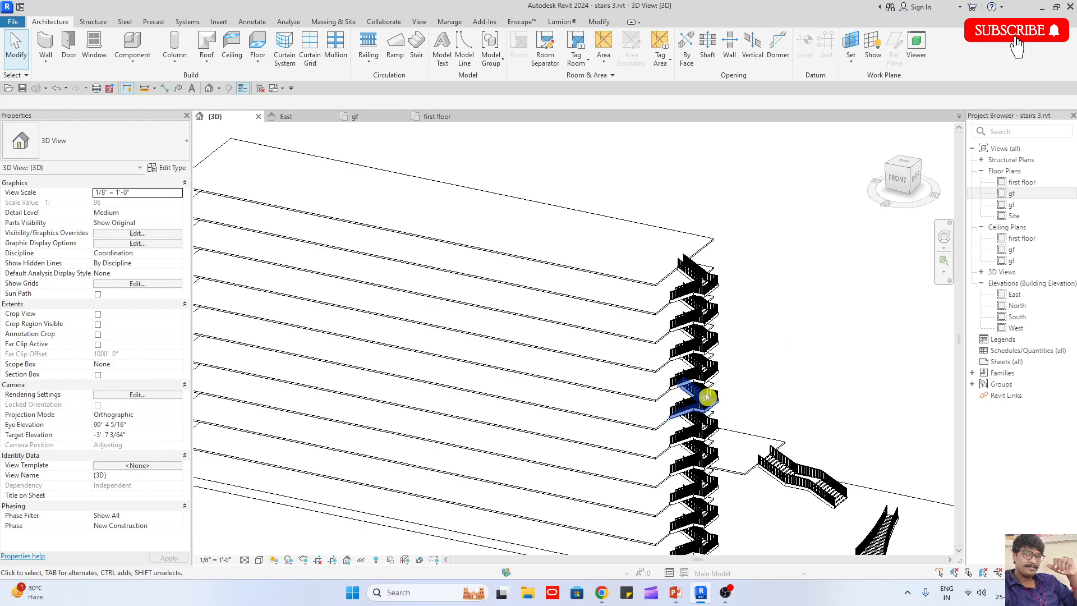
pyautogui.scroll(-3, 696, 291)
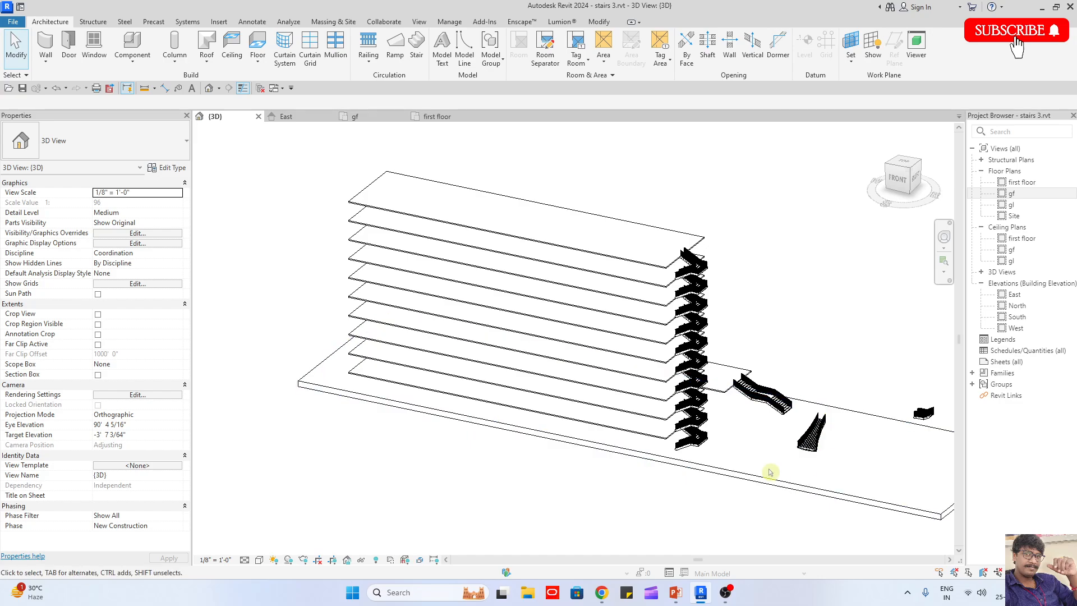
pyautogui.keyDown('shift'); pyautogui.moveTo(780, 460); pyautogui.dragTo(781, 389, button='middle'); pyautogui.keyUp('shift')
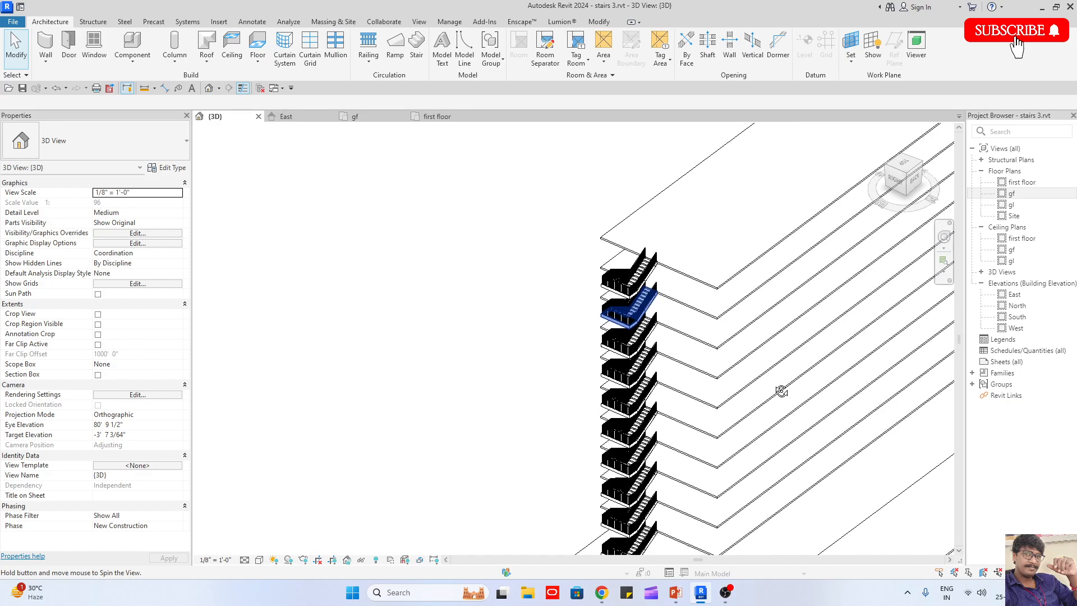
pyautogui.scroll(-2, 602, 271)
pyautogui.keyDown('shift'); pyautogui.moveTo(631, 375); pyautogui.dragTo(823, 372, button='middle'); pyautogui.keyUp('shift')
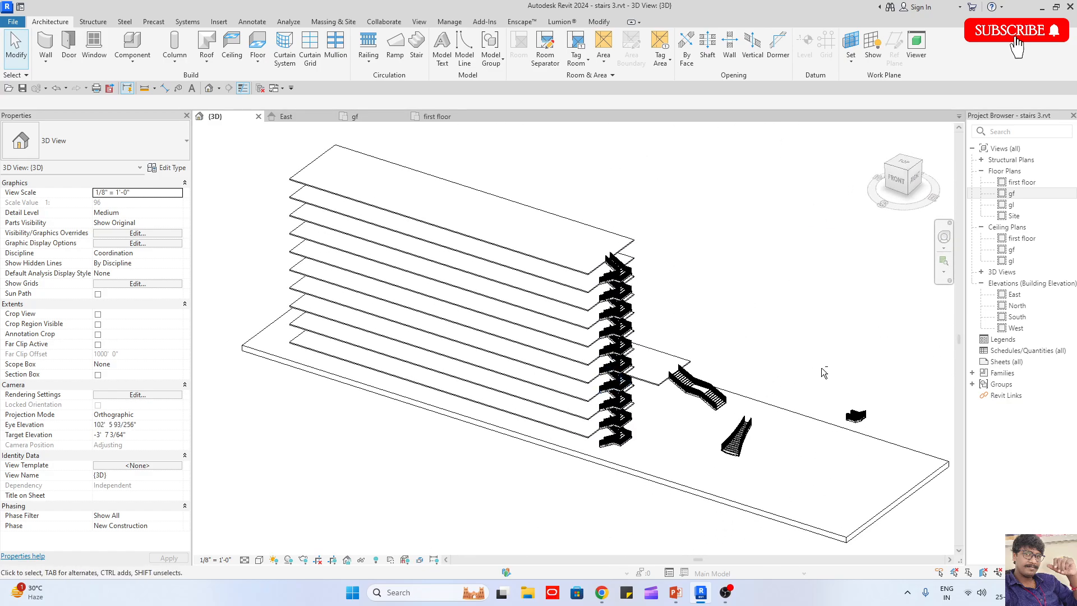
# Open the South elevation and select the U-shaped stair between gf and the first floor
pyautogui.scroll(5, 657, 384)
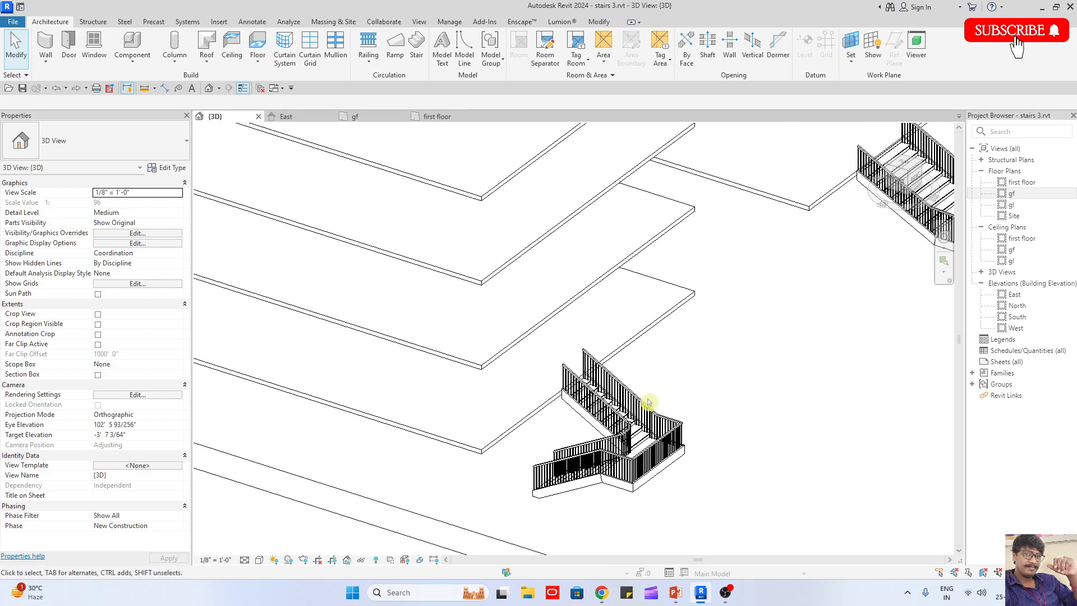
pyautogui.click(645, 443)
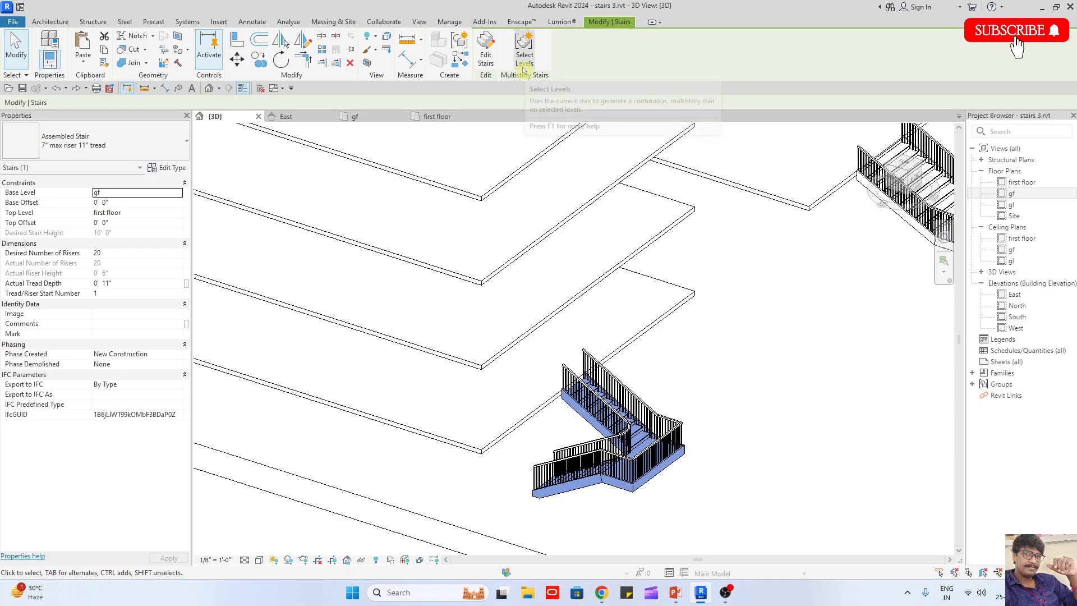
pyautogui.scroll(-2, 683, 278)
pyautogui.keyDown('shift'); pyautogui.moveTo(683, 278); pyautogui.dragTo(839, 416, button='middle'); pyautogui.keyUp('shift')
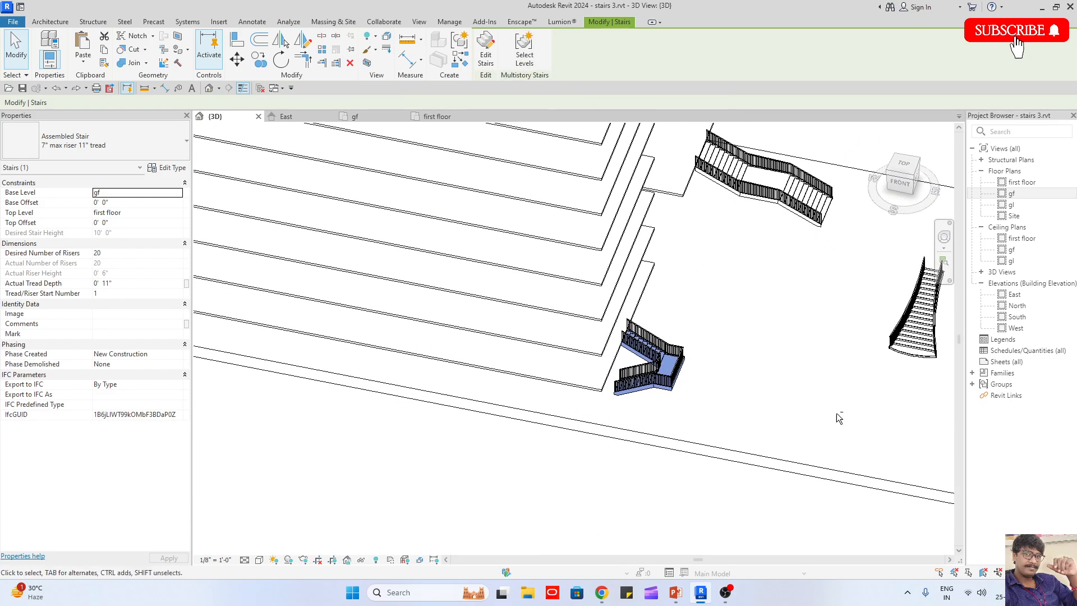
pyautogui.doubleClick(1014, 317)
pyautogui.scroll(4, 677, 428)
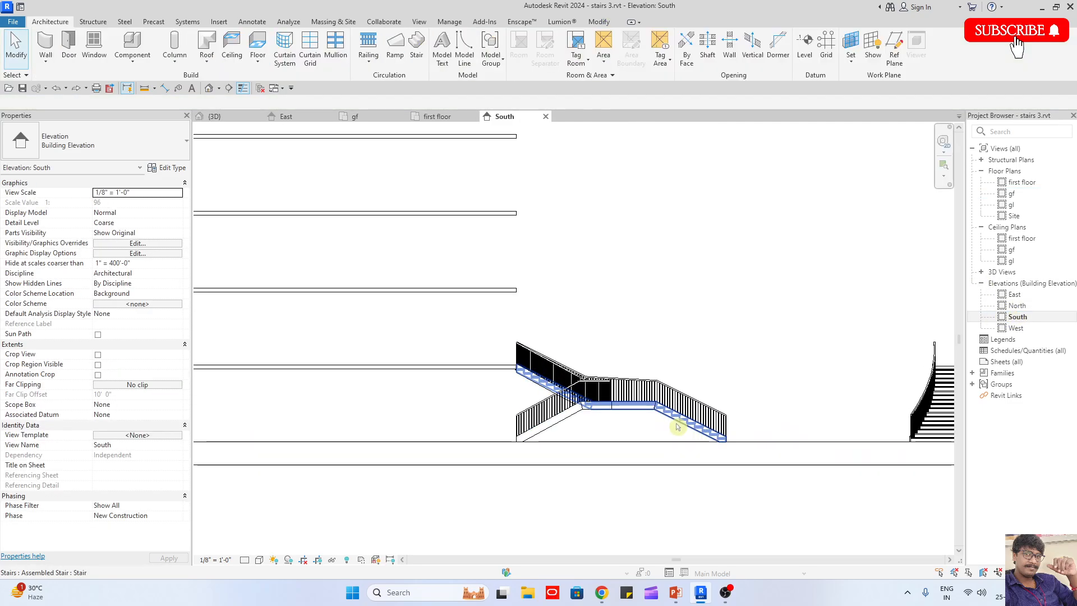
pyautogui.click(677, 425)
pyautogui.scroll(3, 529, 434)
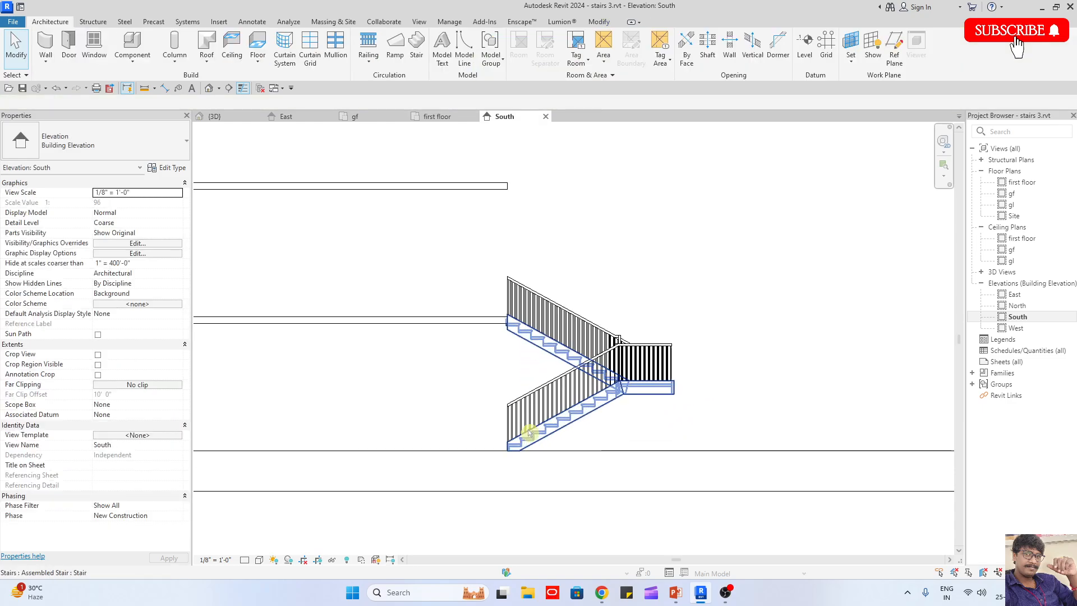
pyautogui.scroll(-2, 558, 434)
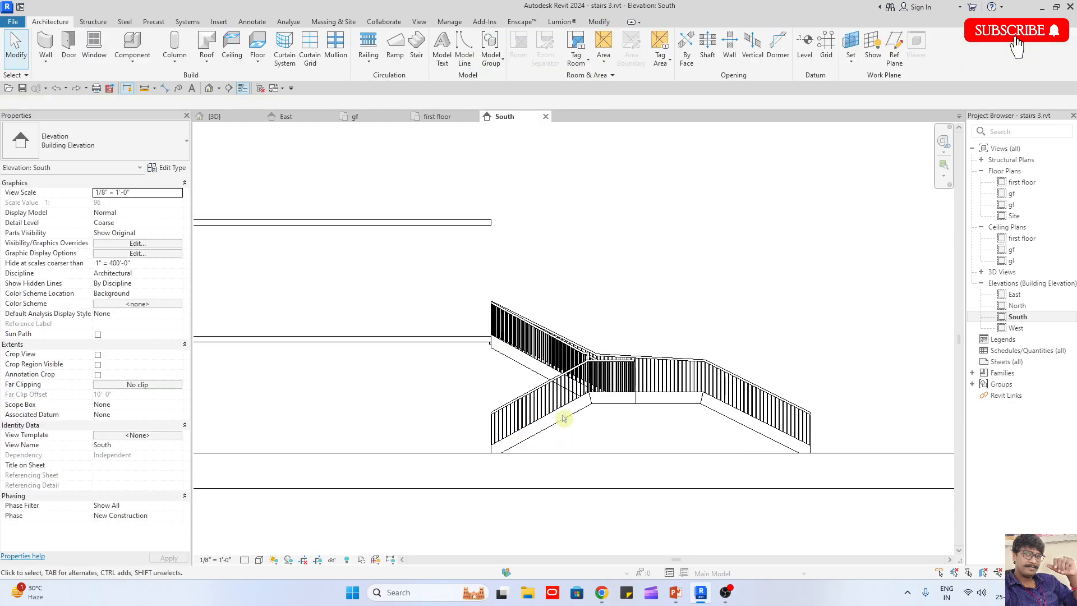
pyautogui.click(561, 423)
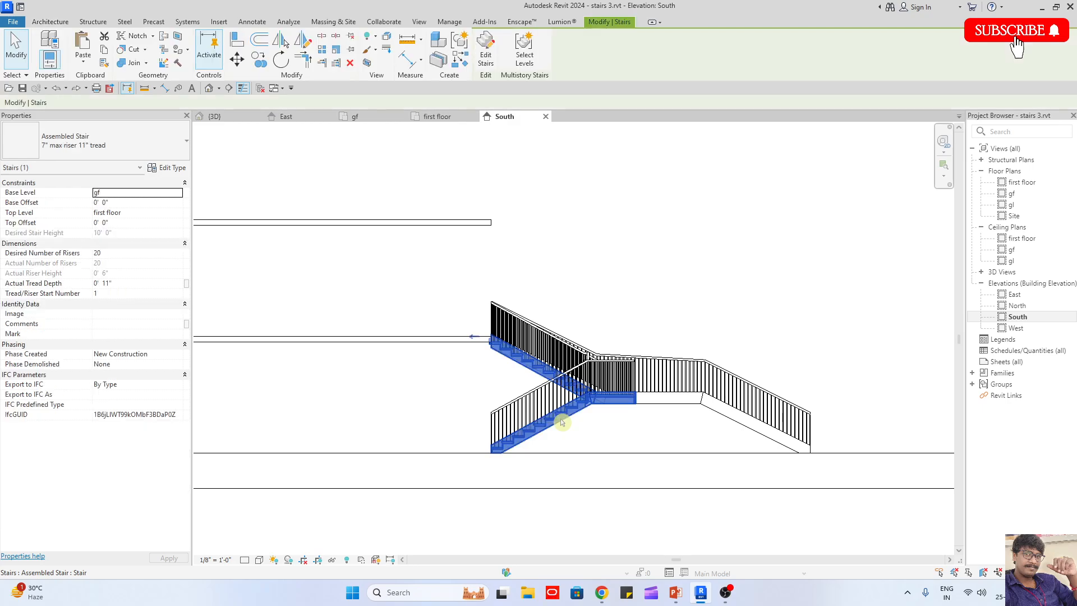
# Generate a multistory stair from the selected U-shaped stair by connecting every level above the first floor
pyautogui.click(525, 56)
pyautogui.scroll(-5, 581, 270)
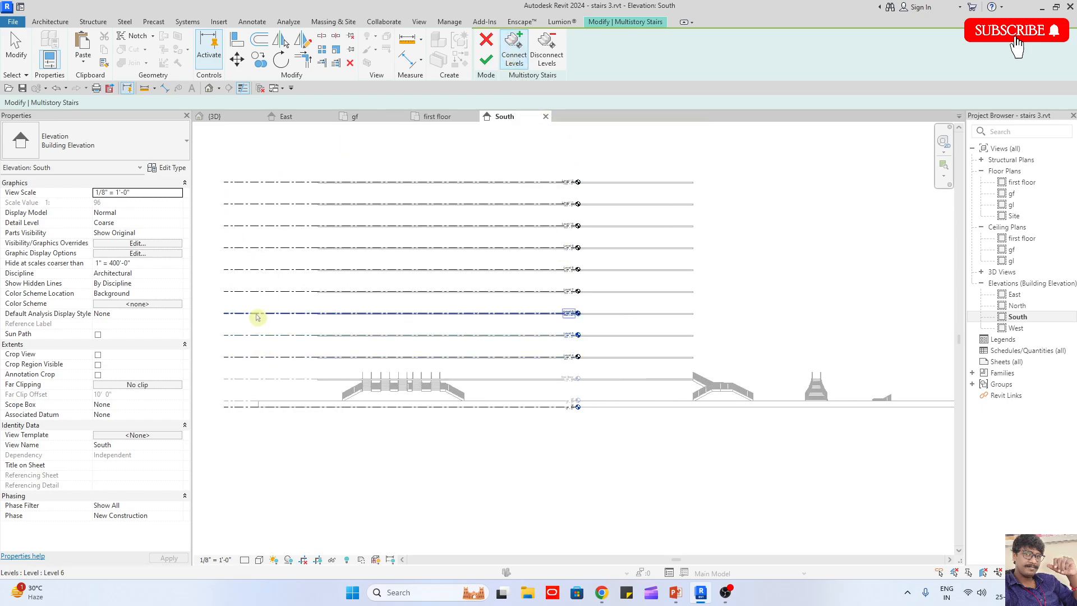
pyautogui.click(262, 292)
pyautogui.moveTo(270, 366); pyautogui.dragTo(236, 153)
pyautogui.click(487, 59)
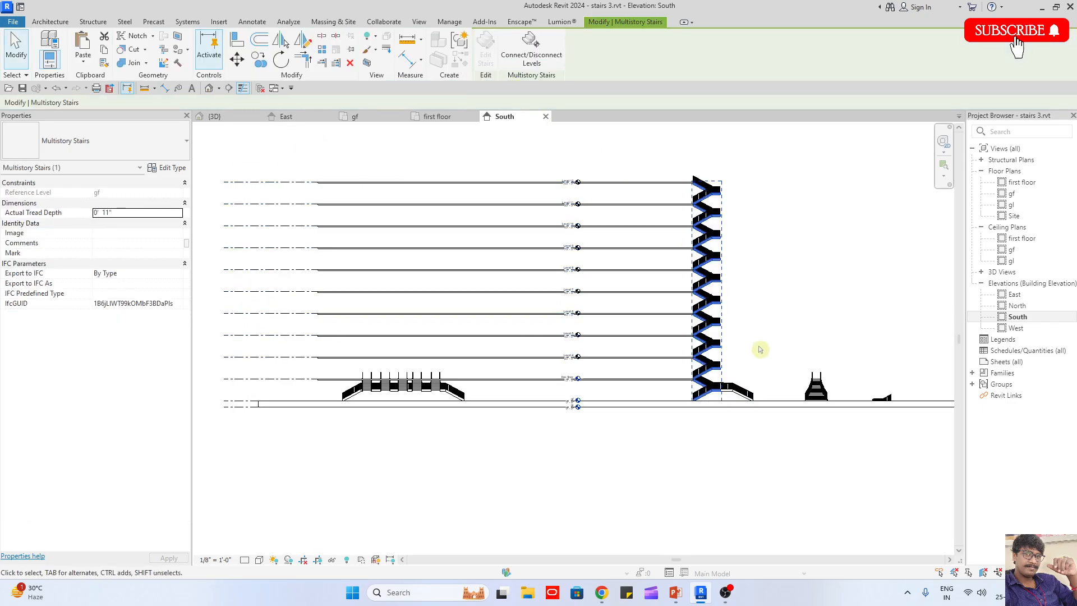
# Examine the multistory stair in the South elevation and from several angles in the 3D view
pyautogui.scroll(2, 759, 352)
pyautogui.scroll(-2, 720, 280)
pyautogui.click(459, 142)
pyautogui.click(214, 116)
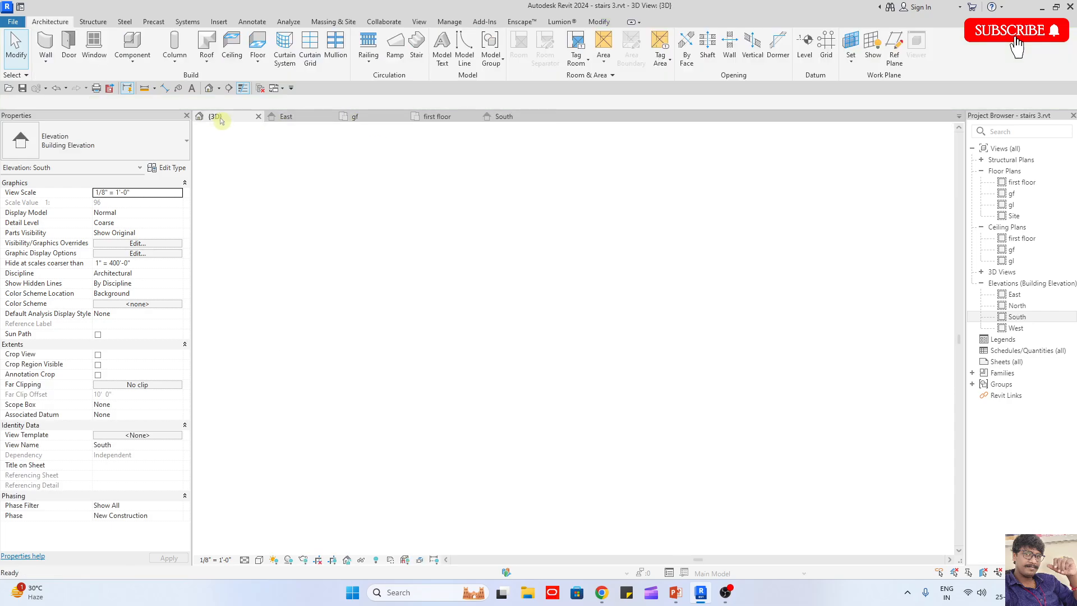
pyautogui.scroll(2, 667, 345)
pyautogui.click(657, 329)
pyautogui.scroll(-2, 664, 408)
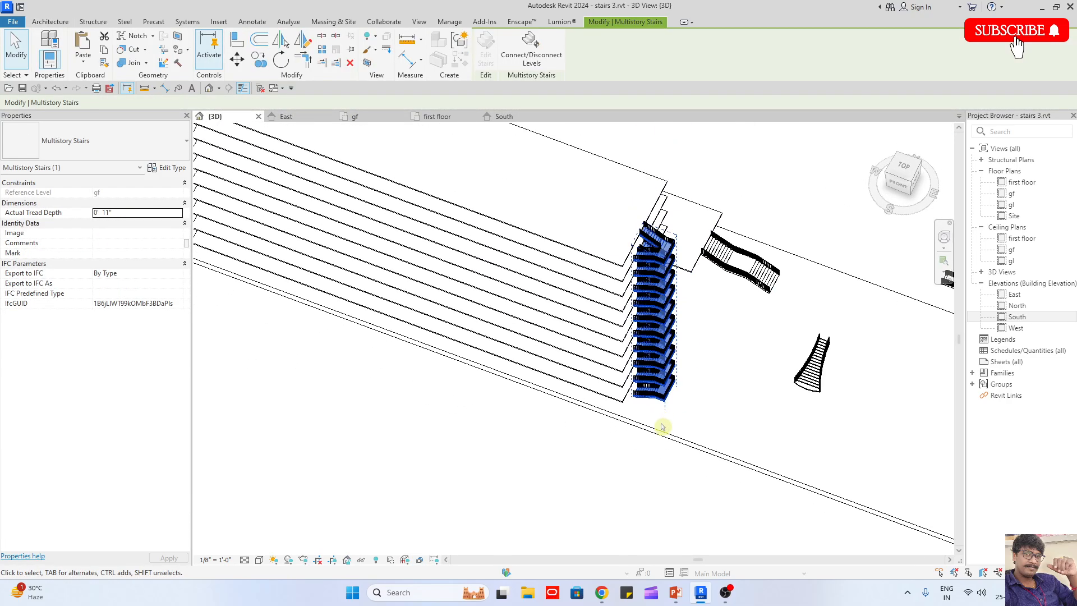
pyautogui.keyDown('shift'); pyautogui.moveTo(662, 427); pyautogui.dragTo(745, 399, button='middle'); pyautogui.keyUp('shift')
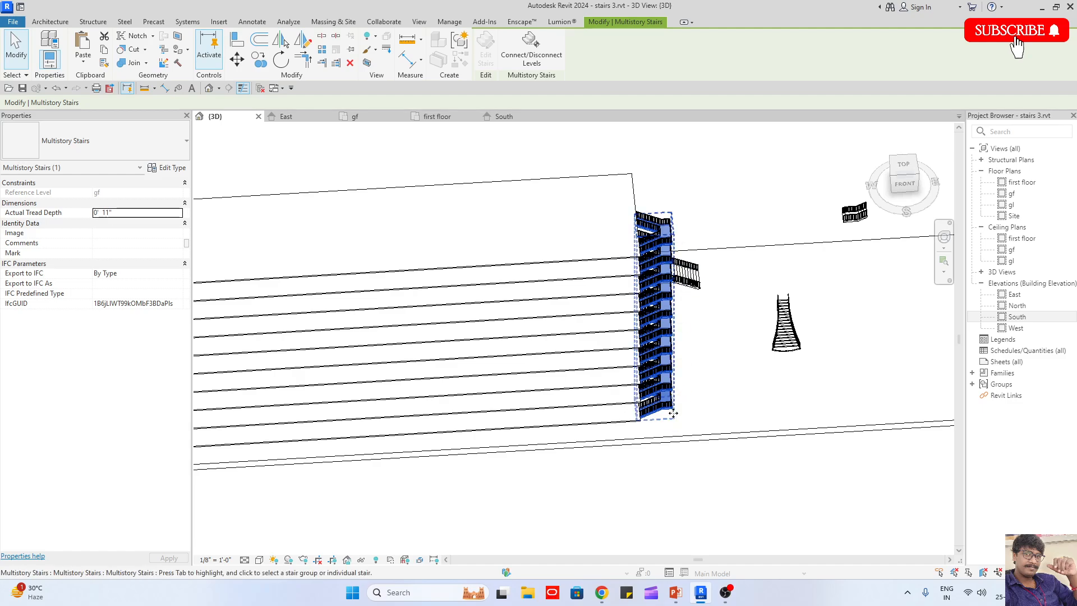
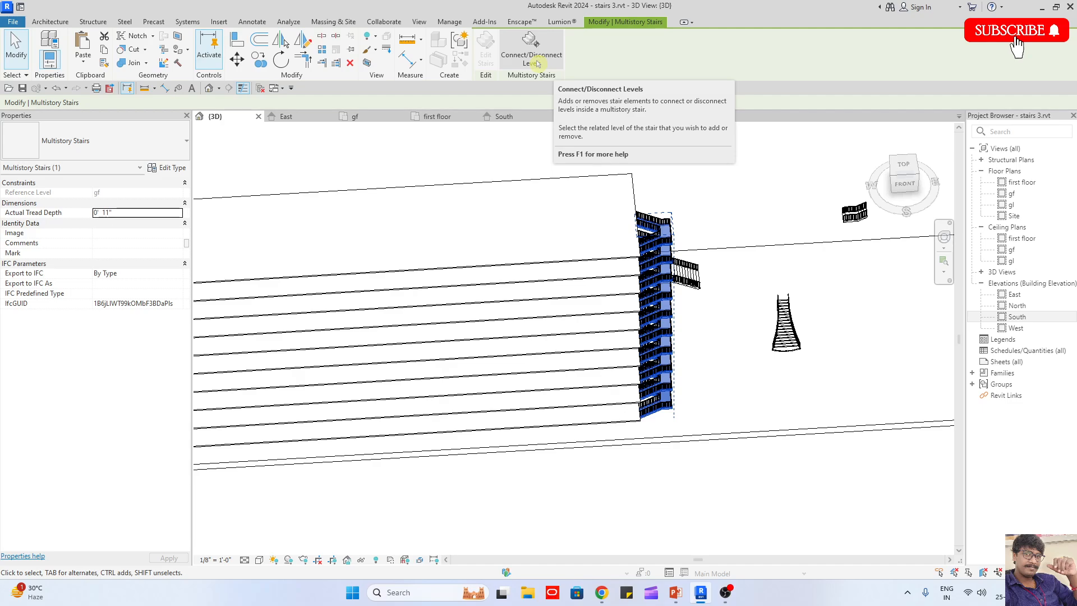
pyautogui.click(729, 396)
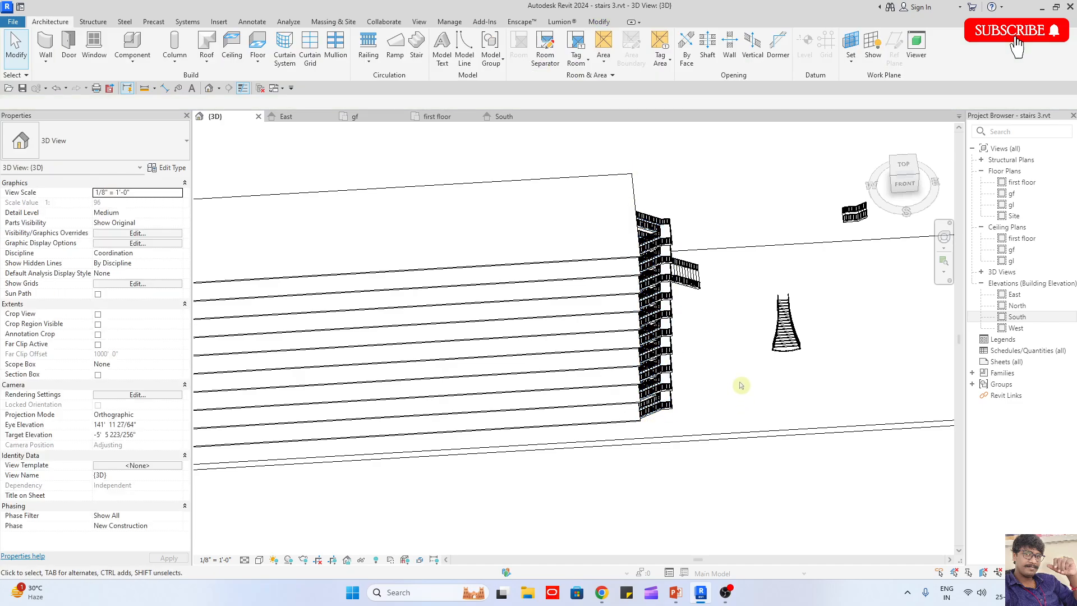
pyautogui.keyDown('shift'); pyautogui.moveTo(729, 396); pyautogui.dragTo(775, 329, button='middle'); pyautogui.keyUp('shift')
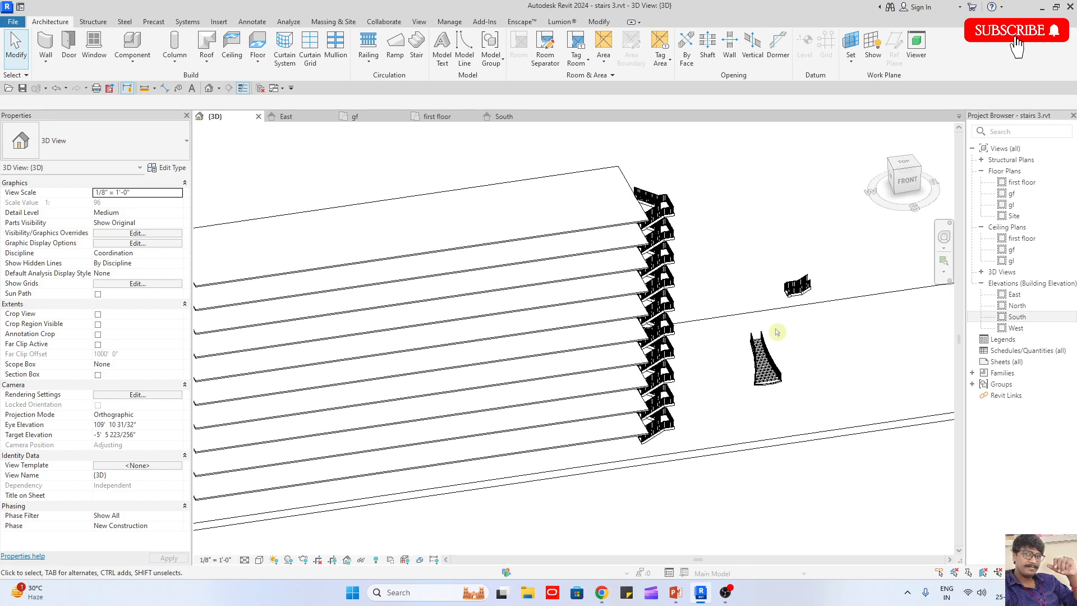
# Undo the multistory stair creation so only the single U-shaped stair remains at the ground floor
pyautogui.click(756, 344)
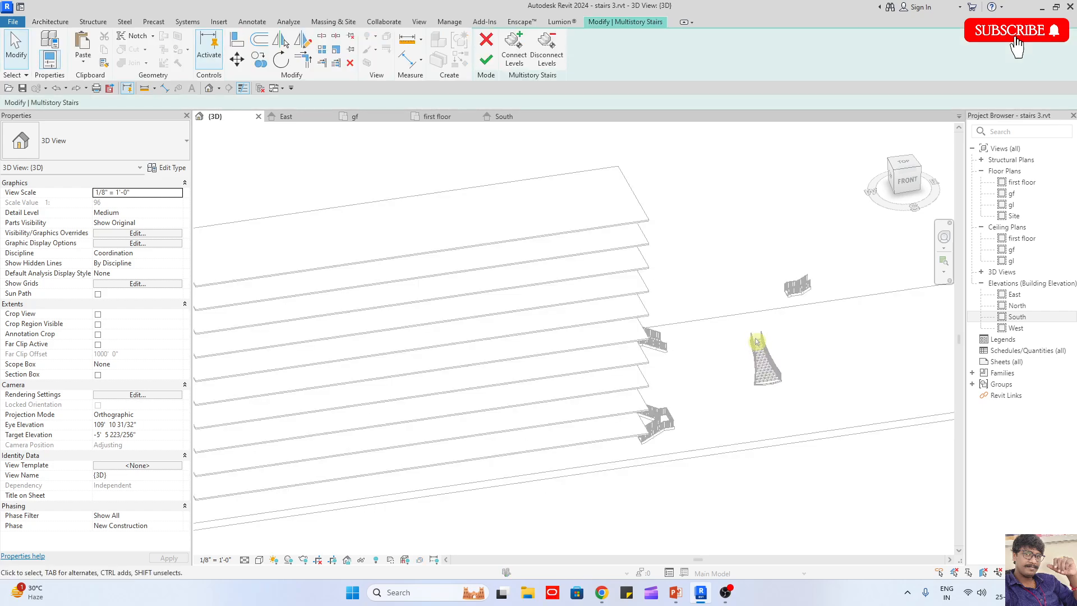
pyautogui.click(682, 324)
pyautogui.press('Escape')
pyautogui.press('Escape')
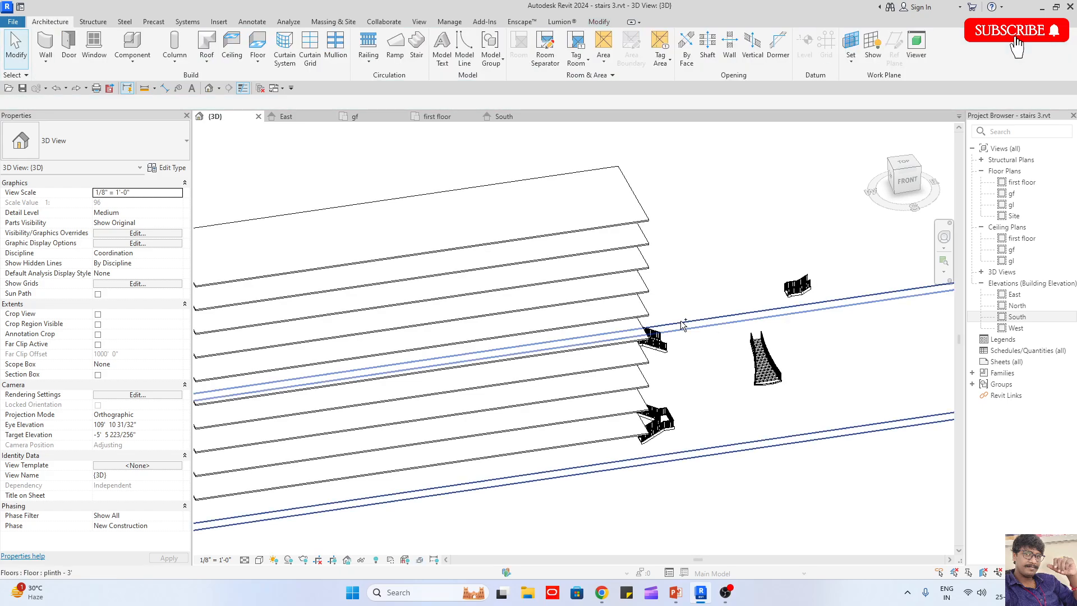
pyautogui.keyDown('shift'); pyautogui.moveTo(681, 354); pyautogui.dragTo(550, 402, button='middle'); pyautogui.keyUp('shift')
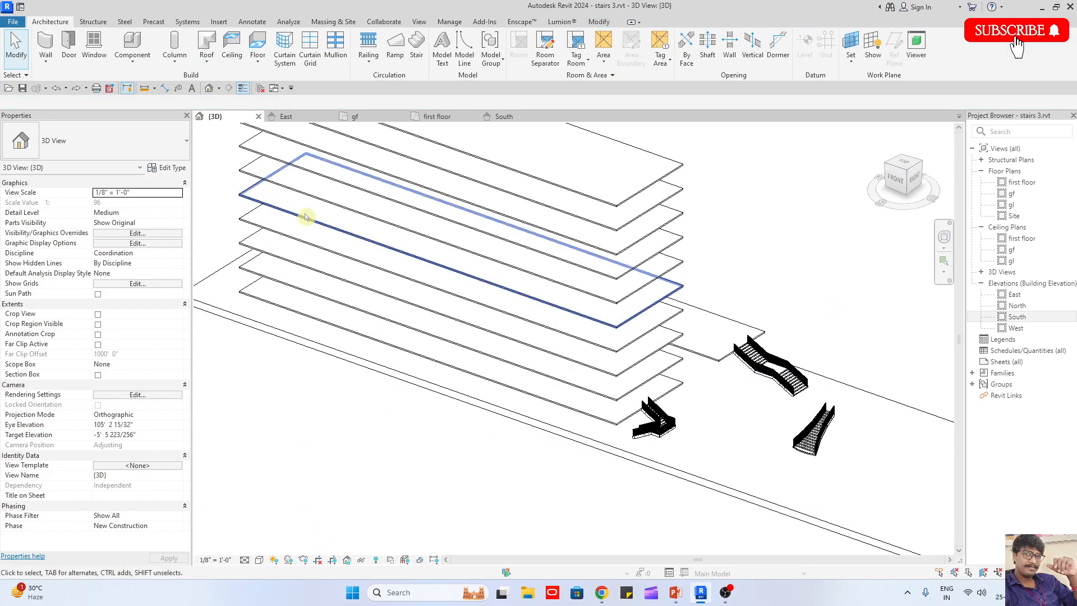
# Open the East elevation and ungroup all instances of the arrayed level group
pyautogui.click(280, 117)
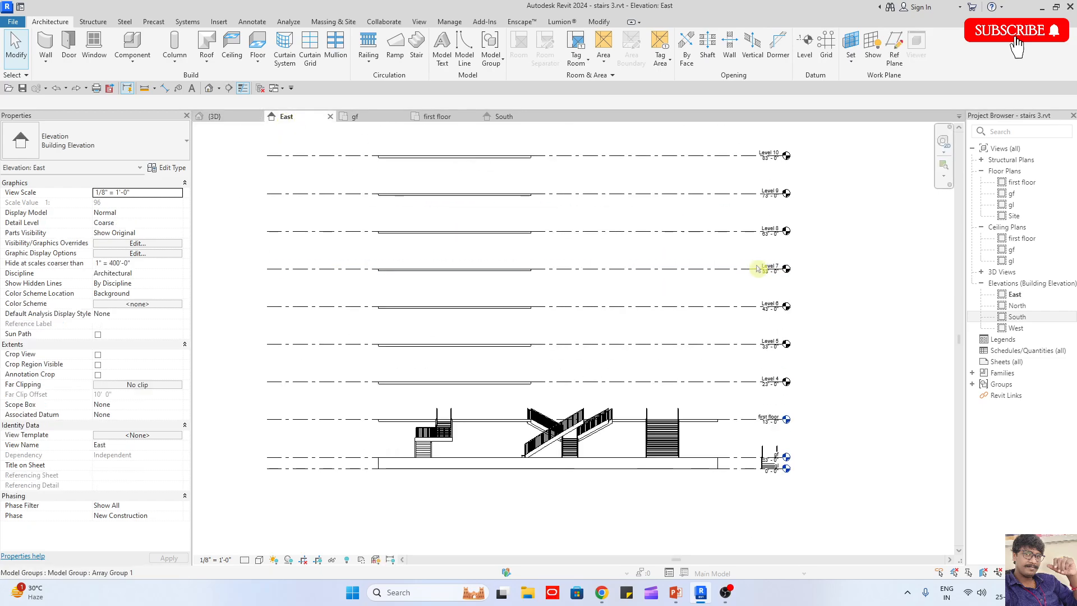
pyautogui.click(765, 324)
pyautogui.click(750, 325)
pyautogui.press('s')
pyautogui.press('a')
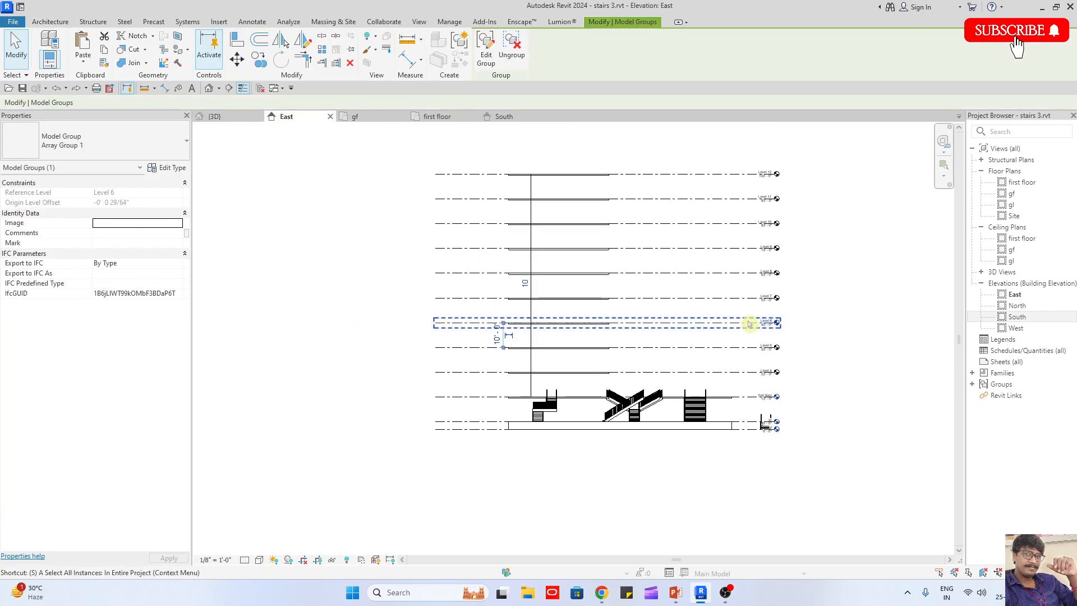
pyautogui.click(508, 54)
pyautogui.click(831, 315)
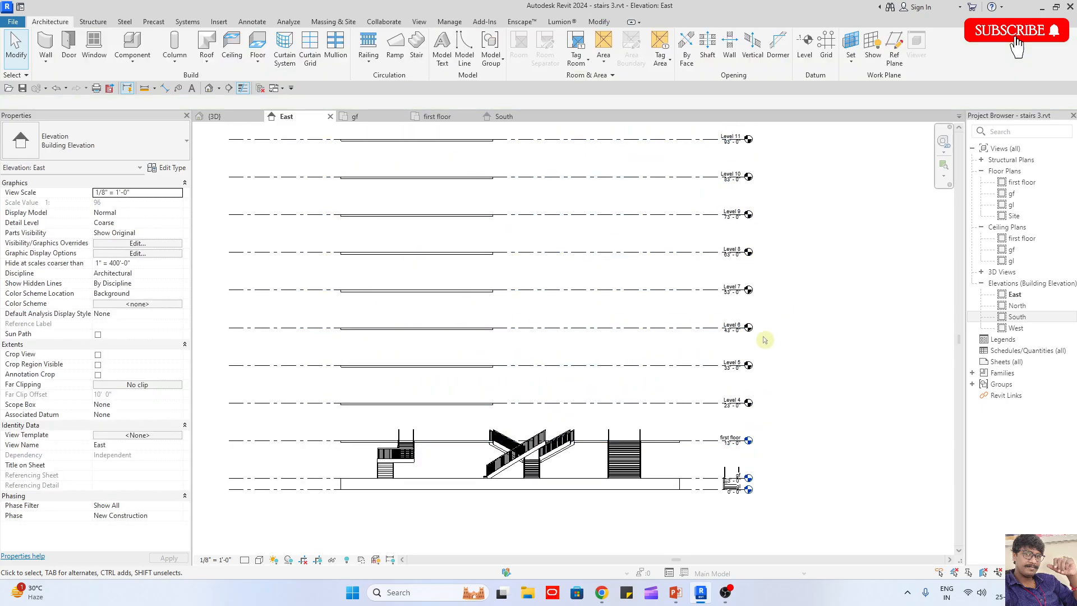
# Raise Level 5 and all levels above it together, placing Level 5 at 36'-0"
pyautogui.moveTo(766, 360); pyautogui.dragTo(711, 160)
pyautogui.press('Up')
pyautogui.press('Up')
pyautogui.press('Up')
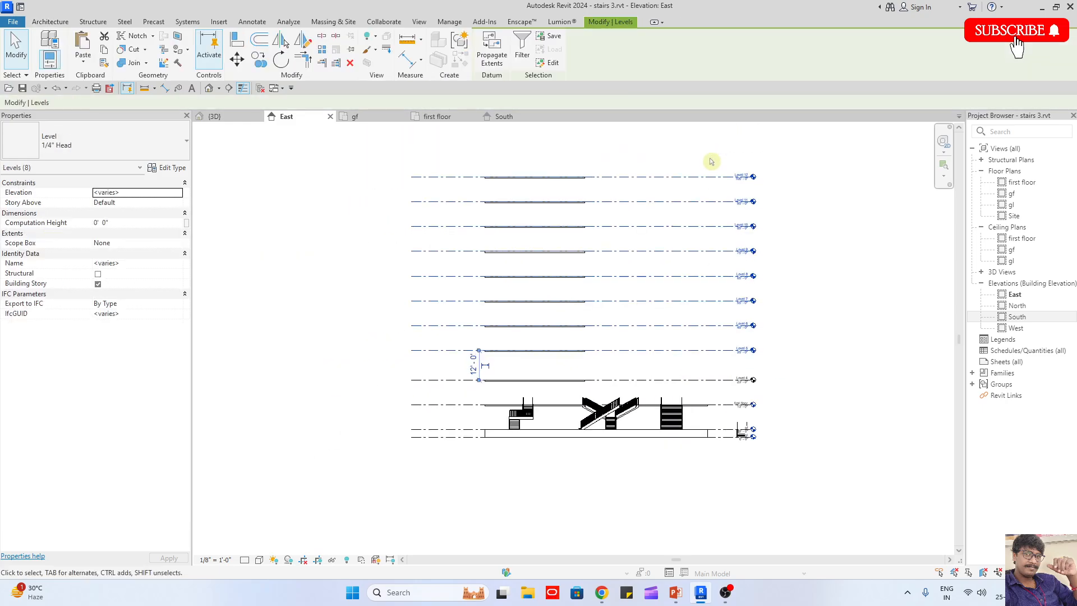
# Raise Level 9 and all levels above it together, placing Level 9 at 79'-0"
pyautogui.moveTo(762, 130); pyautogui.dragTo(717, 233)
pyautogui.moveTo(708, 259); pyautogui.dragTo(707, 251)
pyautogui.click(775, 389)
pyautogui.scroll(3, 578, 440)
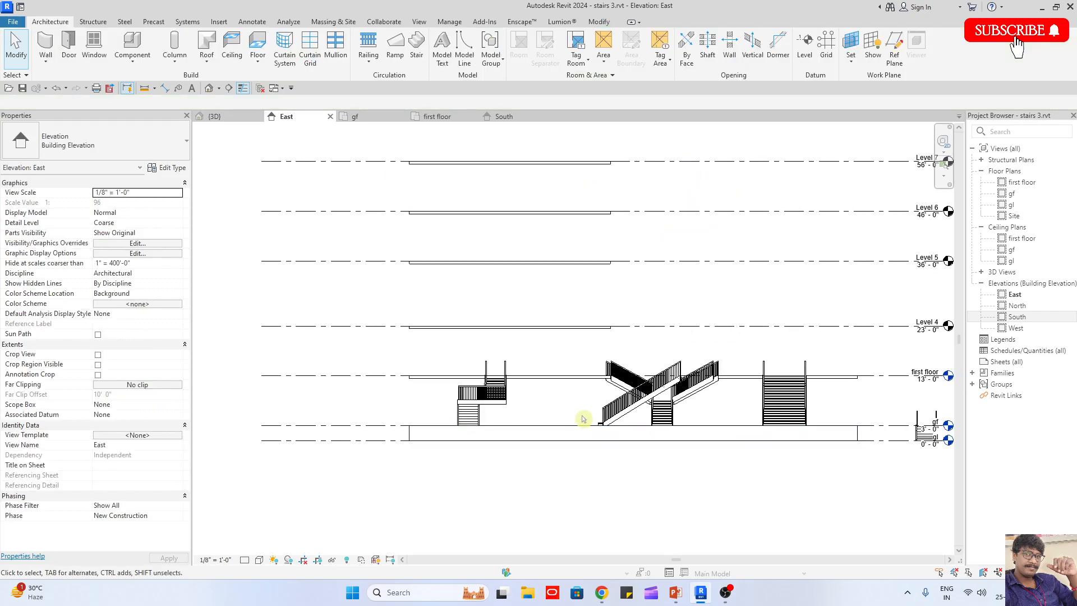
pyautogui.scroll(-3, 608, 378)
# In the South elevation, generate a multistory stair from the U-shaped stair, connecting Level 4 and all unevenly spaced levels above it
pyautogui.click(499, 116)
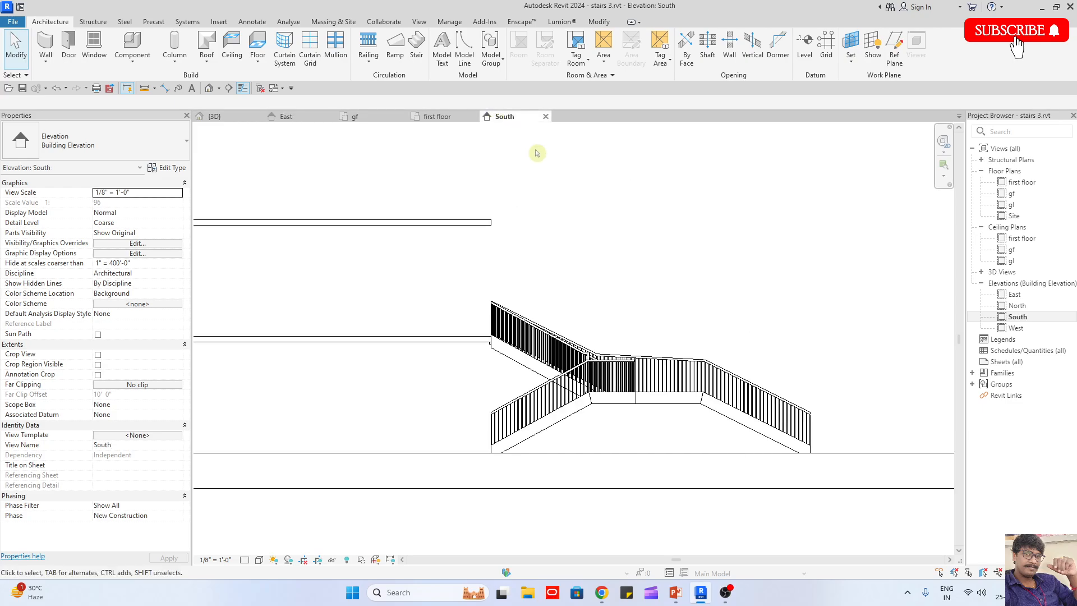
pyautogui.click(539, 439)
pyautogui.scroll(-2, 588, 427)
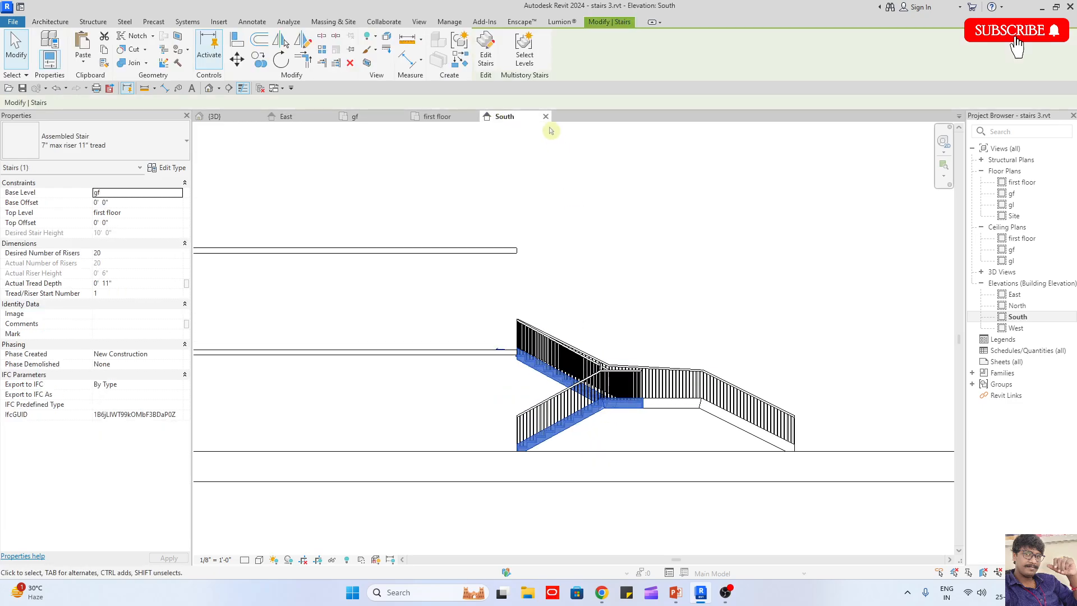
pyautogui.click(524, 50)
pyautogui.scroll(-4, 750, 325)
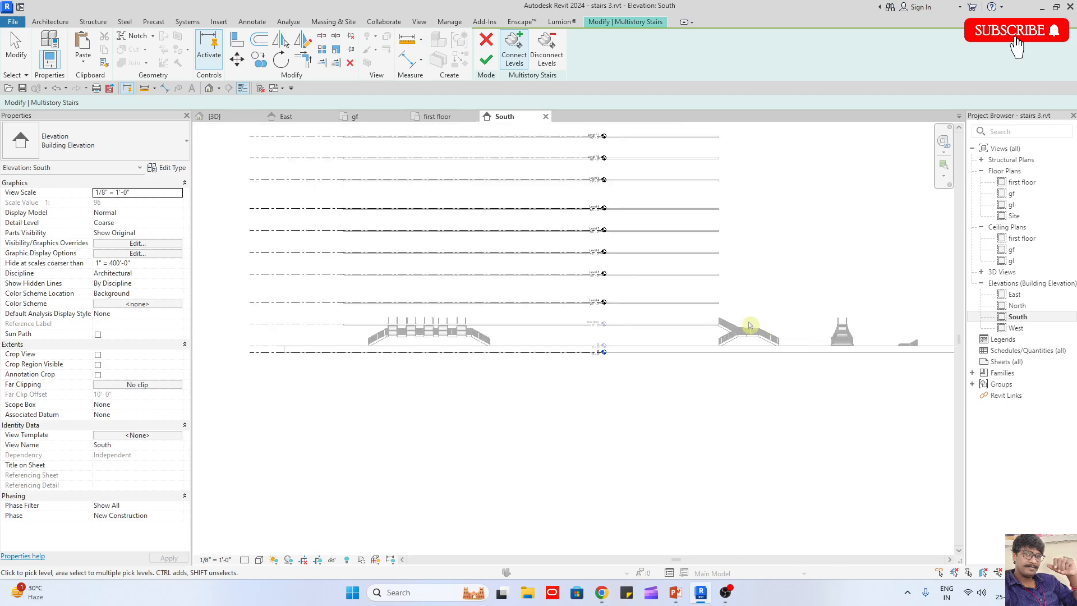
pyautogui.moveTo(305, 311); pyautogui.dragTo(244, 189)
pyautogui.scroll(-1, 229, 135)
pyautogui.moveTo(230, 136); pyautogui.dragTo(244, 190, button='middle')
pyautogui.moveTo(243, 190); pyautogui.dragTo(248, 247)
pyautogui.moveTo(243, 190); pyautogui.dragTo(259, 265, button='middle')
pyautogui.moveTo(248, 246); pyautogui.dragTo(236, 211)
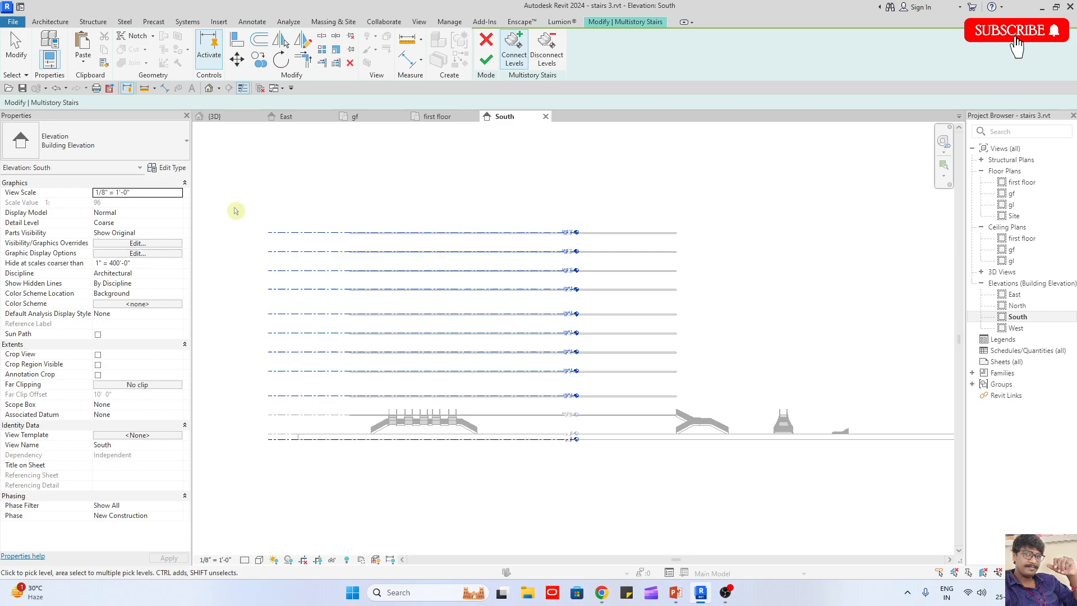
pyautogui.click(485, 62)
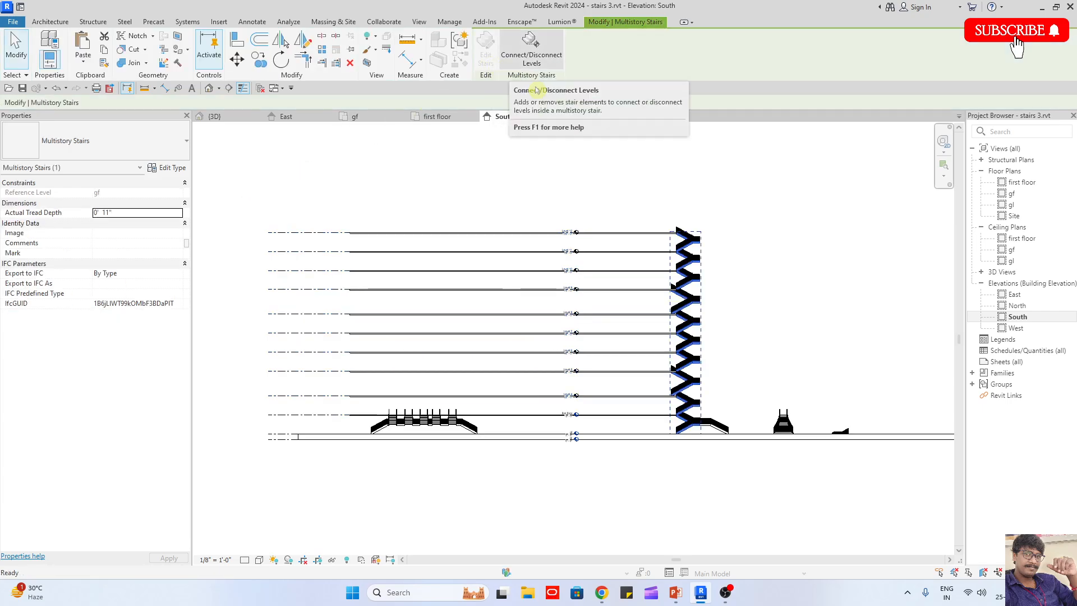
# Examine how the multistory stair meets the slabs at the taller storeys in the South elevation and 3D view
pyautogui.scroll(3, 732, 388)
pyautogui.scroll(2, 732, 388)
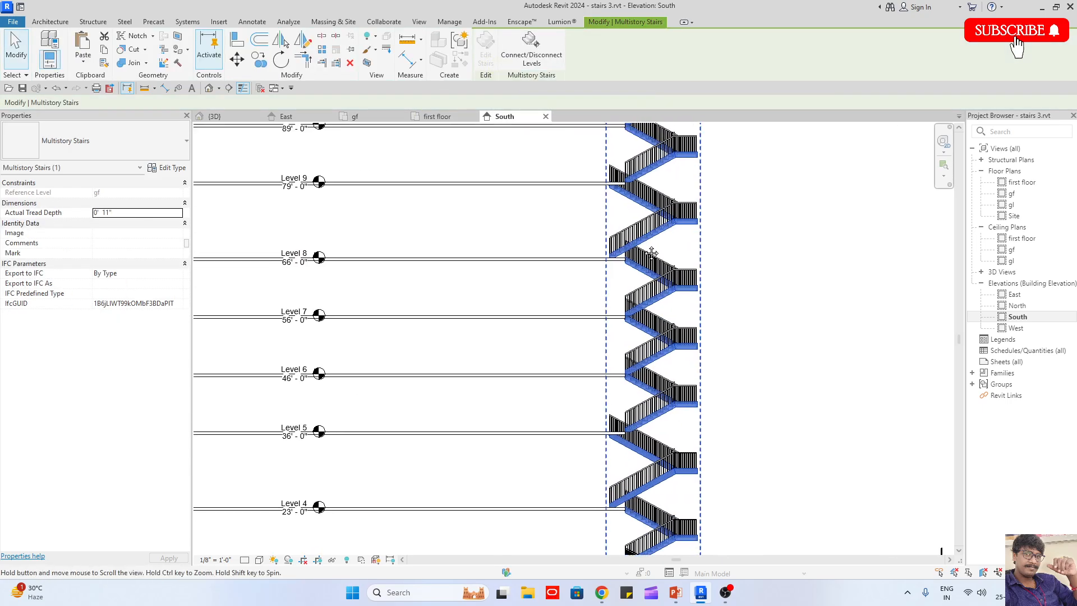
pyautogui.scroll(2, 700, 236)
pyautogui.scroll(2, 558, 180)
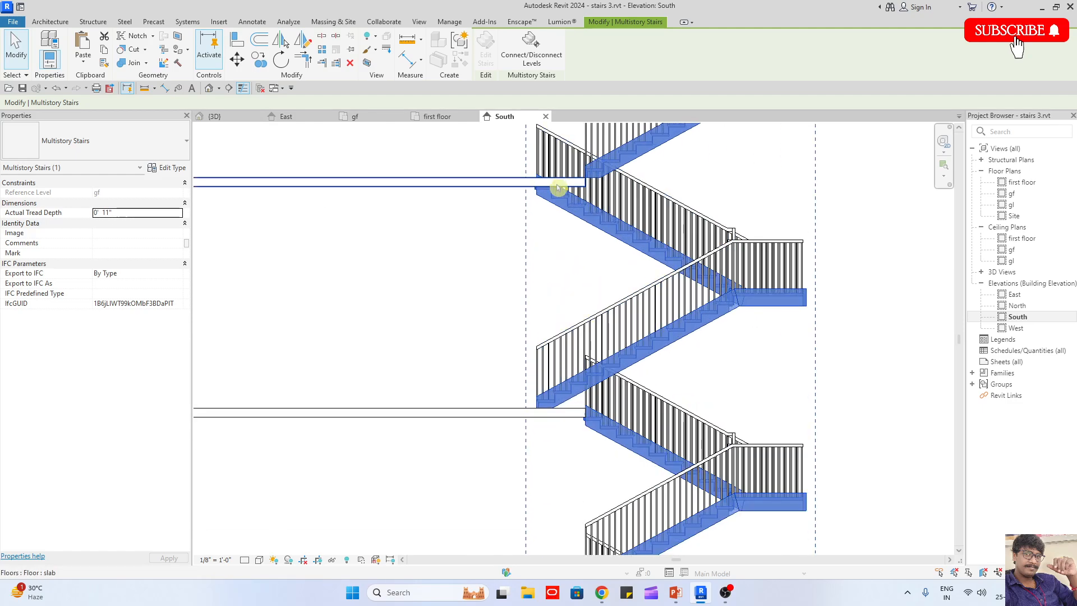
pyautogui.click(248, 152)
pyautogui.click(215, 116)
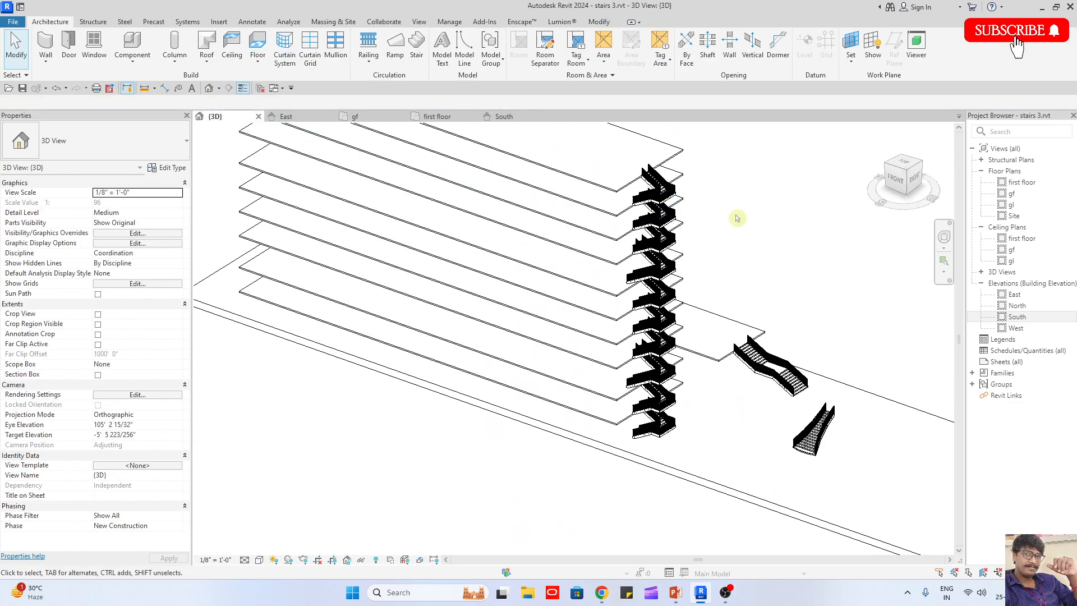
# In the gf floor plan, draw a section through the U-shaped stair's lower run and reduce its far clip offset to about 14'-7"
pyautogui.click(375, 116)
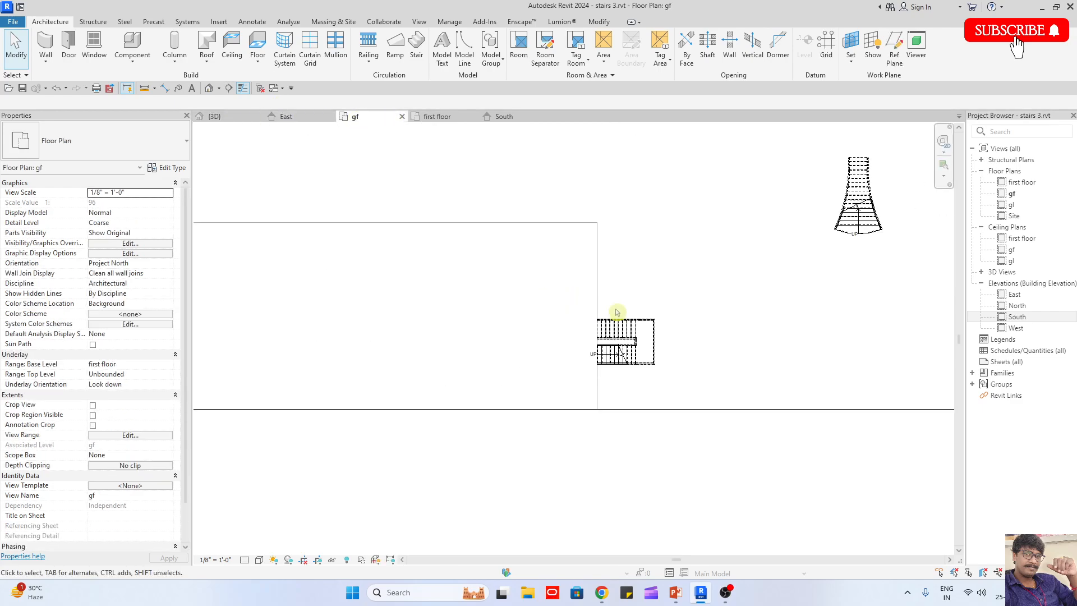
pyautogui.click(229, 88)
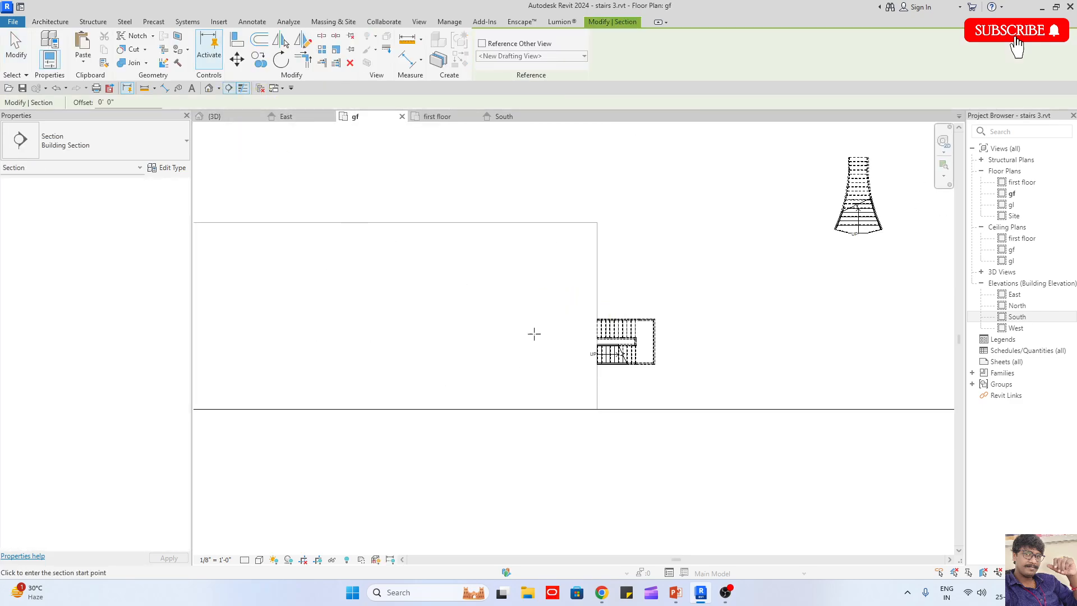
pyautogui.scroll(2, 541, 354)
pyautogui.click(555, 357)
pyautogui.click(762, 357)
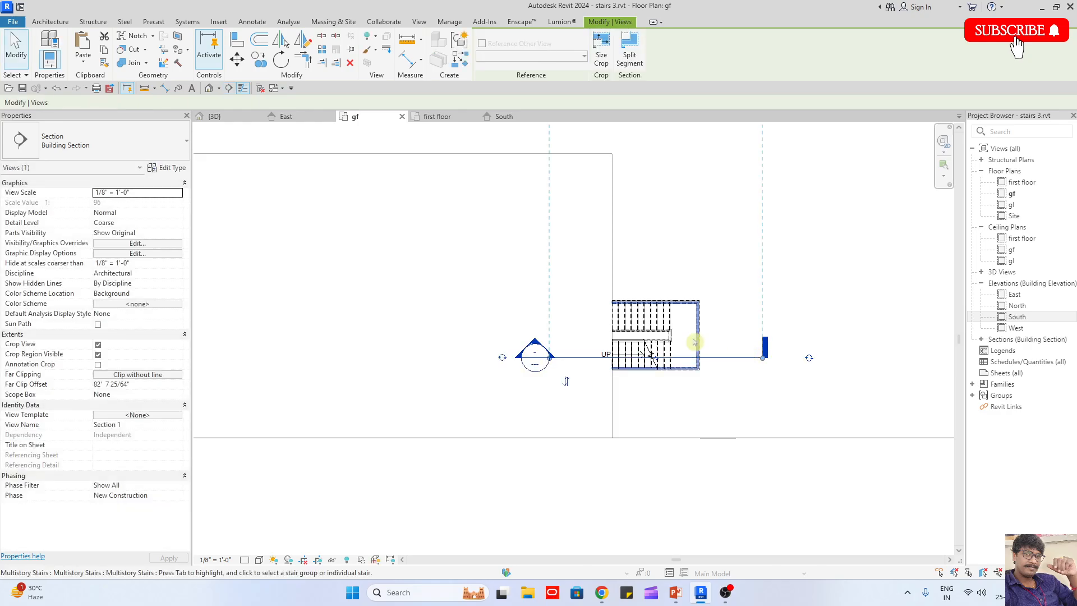
pyautogui.scroll(-3, 682, 326)
pyautogui.moveTo(680, 245); pyautogui.dragTo(681, 362)
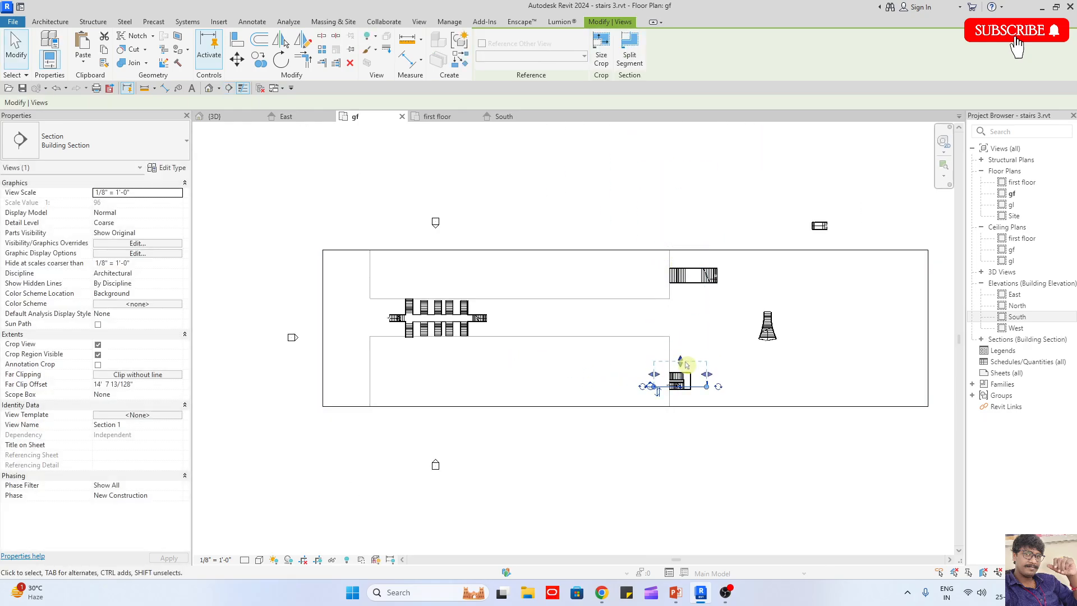
# Open the new section's view and look at the U-shaped stair runs at the slab
pyautogui.scroll(2, 670, 364)
pyautogui.rightClick(668, 353)
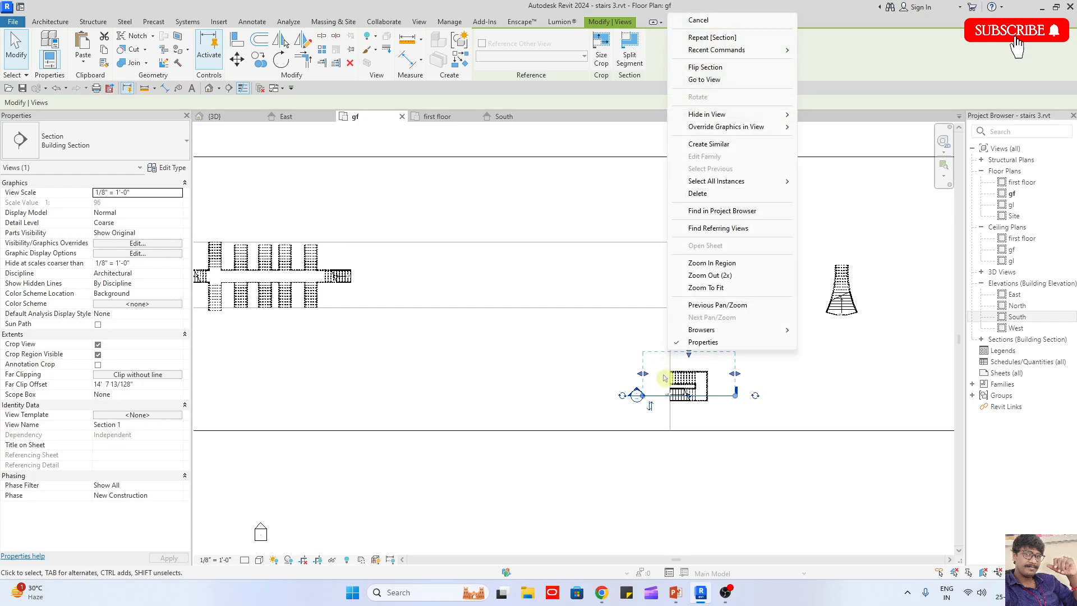
pyautogui.click(723, 81)
pyautogui.scroll(5, 553, 464)
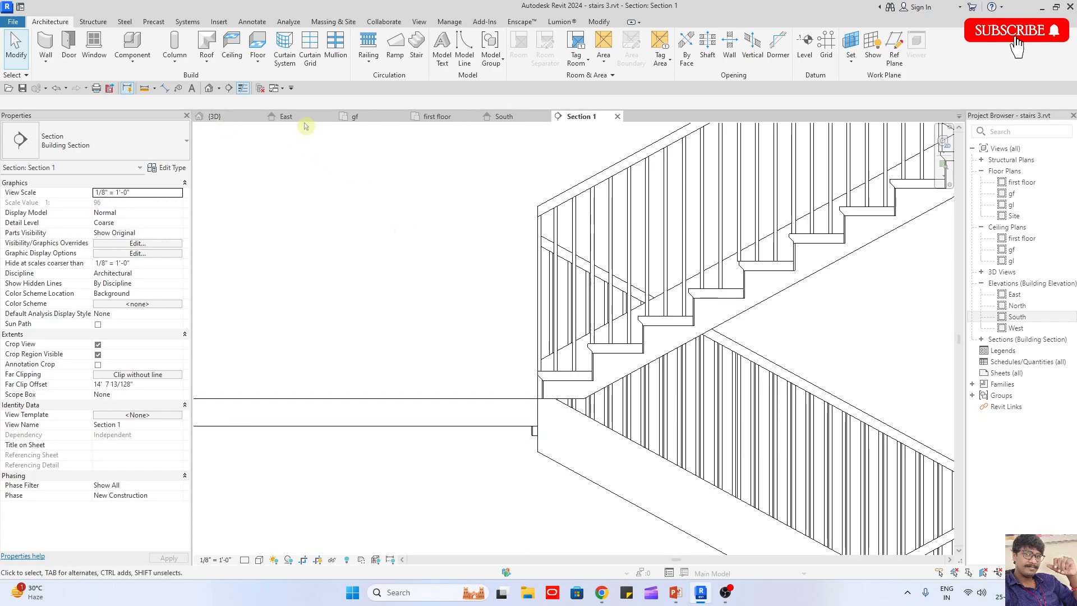
# In the gf plan, reduce the section's far clip offset to about 5'-5" and reopen the section view
pyautogui.click(355, 116)
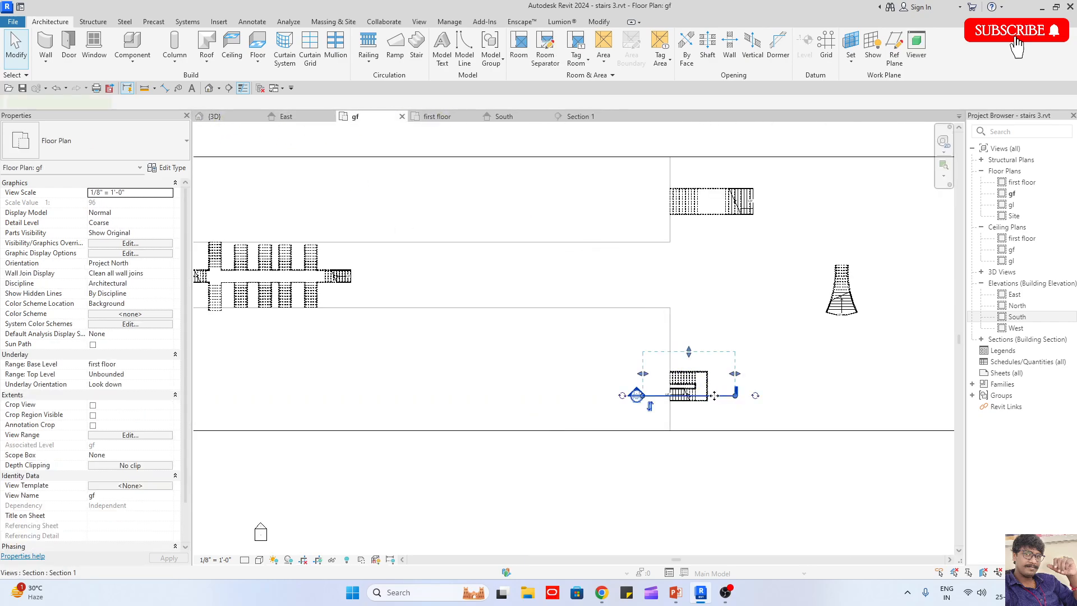
pyautogui.scroll(3, 714, 395)
pyautogui.moveTo(671, 317); pyautogui.dragTo(669, 341)
pyautogui.scroll(2, 672, 378)
pyautogui.scroll(2, 677, 387)
pyautogui.click(540, 184)
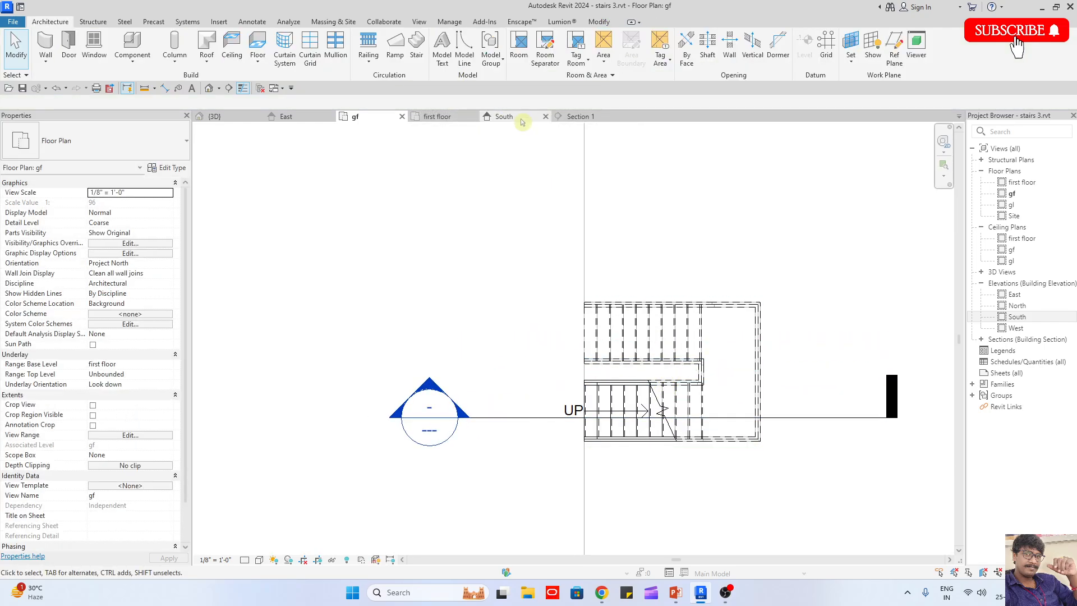
pyautogui.click(560, 120)
# Examine in Section 1 how the stair runs meet the slab edges at the regular and taller storeys
pyautogui.scroll(-4, 514, 284)
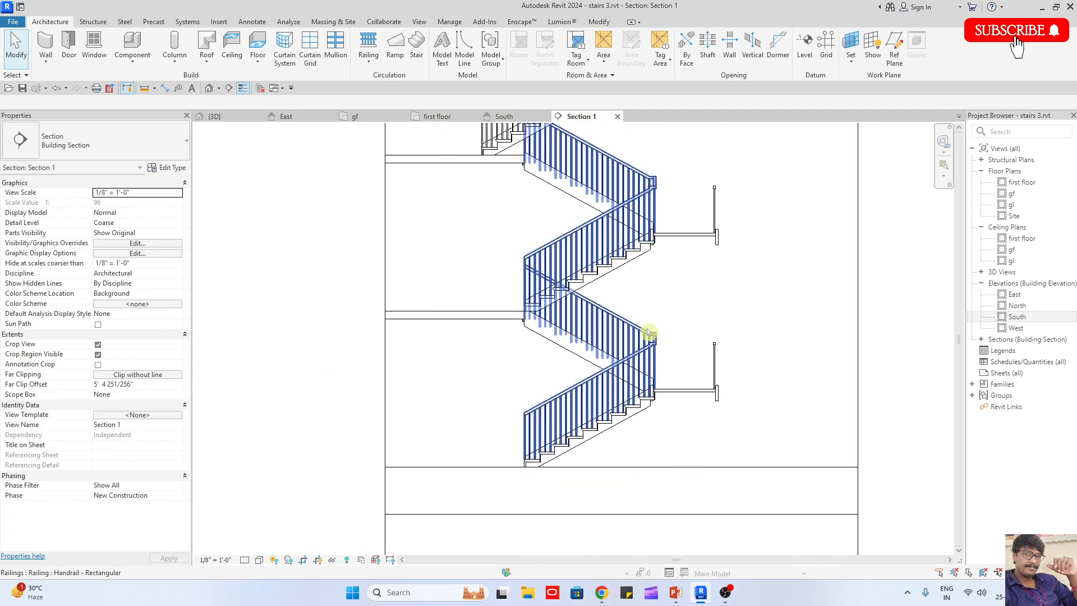
pyautogui.scroll(2, 754, 440)
pyautogui.scroll(4, 464, 305)
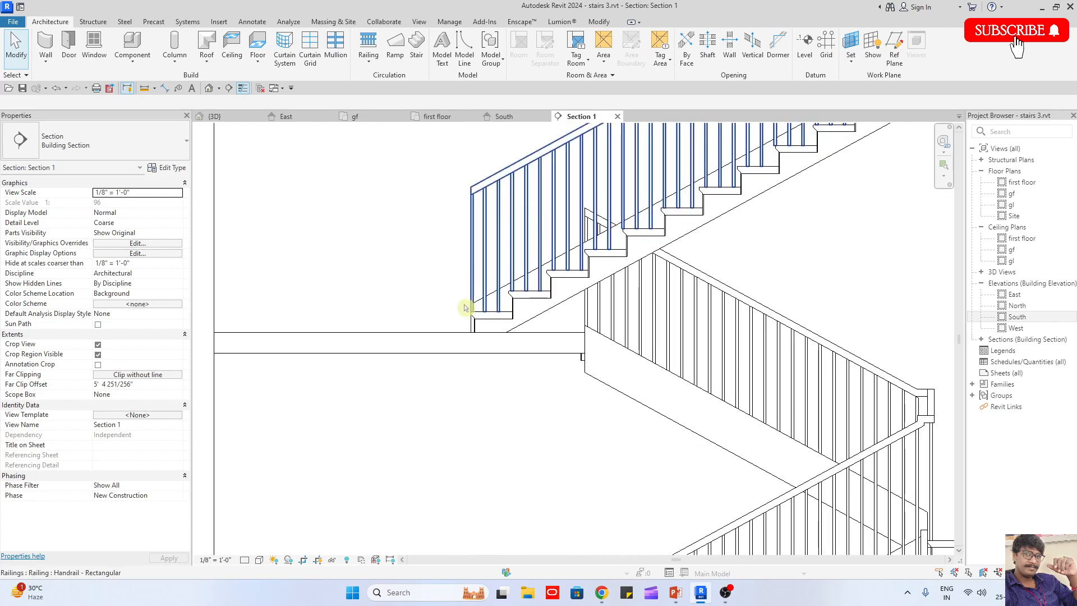
pyautogui.scroll(-3, 474, 305)
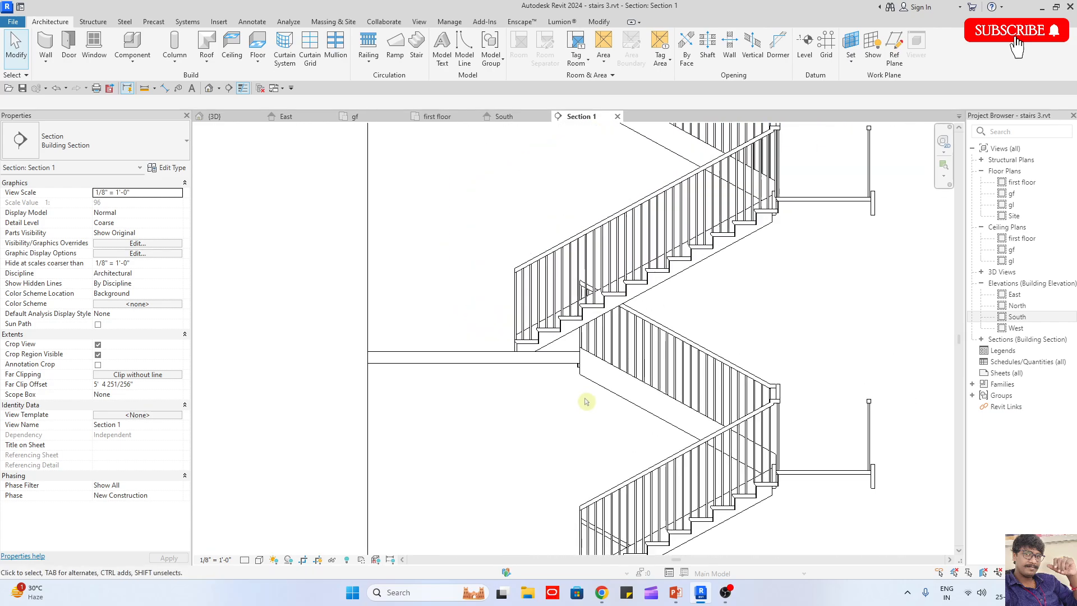
pyautogui.scroll(3, 592, 223)
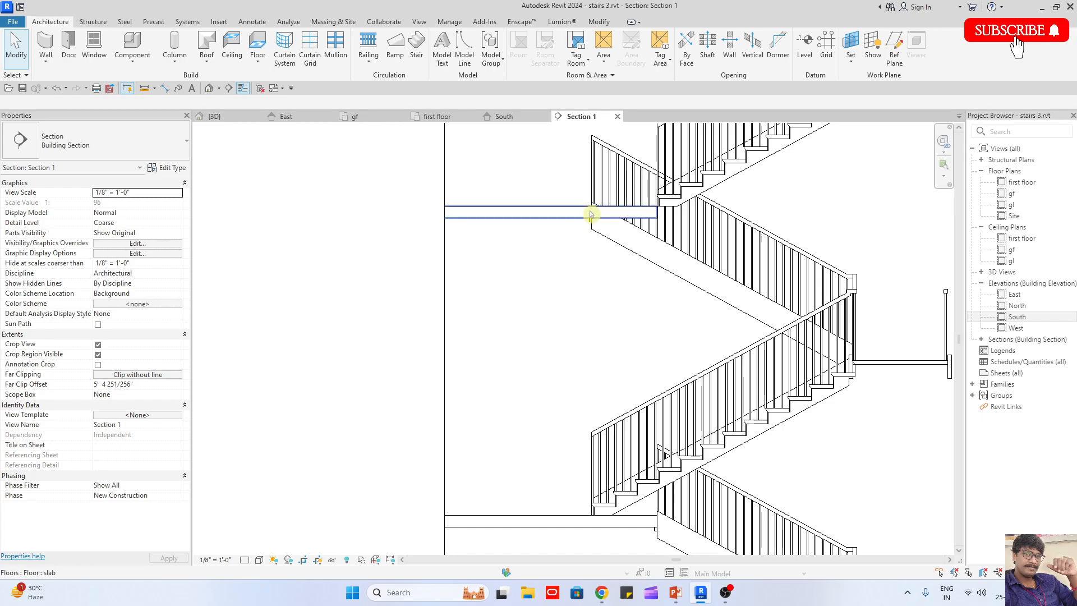
pyautogui.scroll(-2, 591, 219)
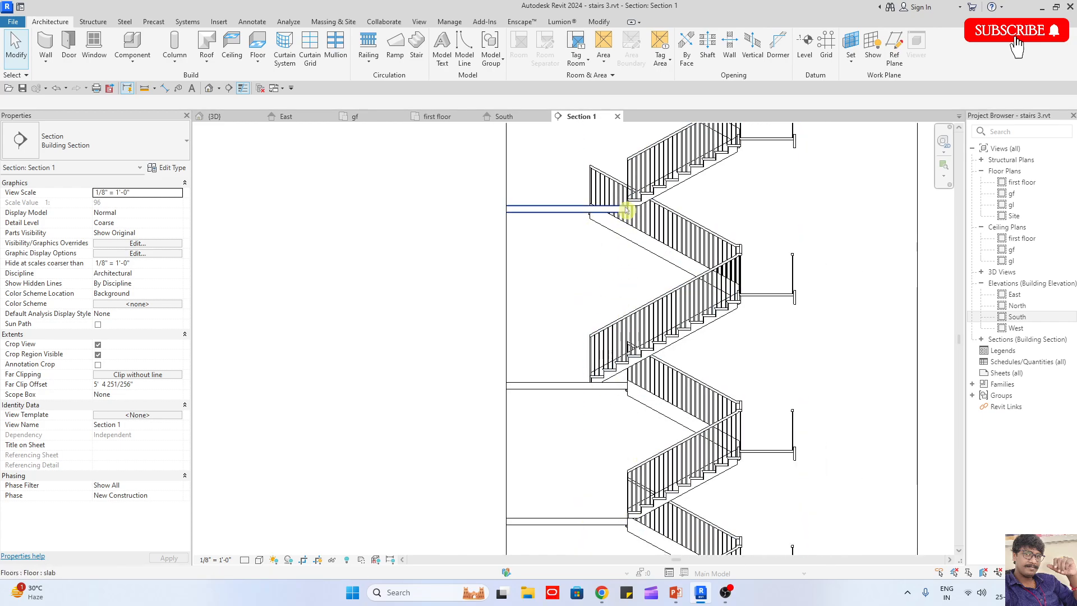
pyautogui.scroll(-2, 634, 296)
pyautogui.moveTo(630, 317); pyautogui.dragTo(650, 440, button='middle')
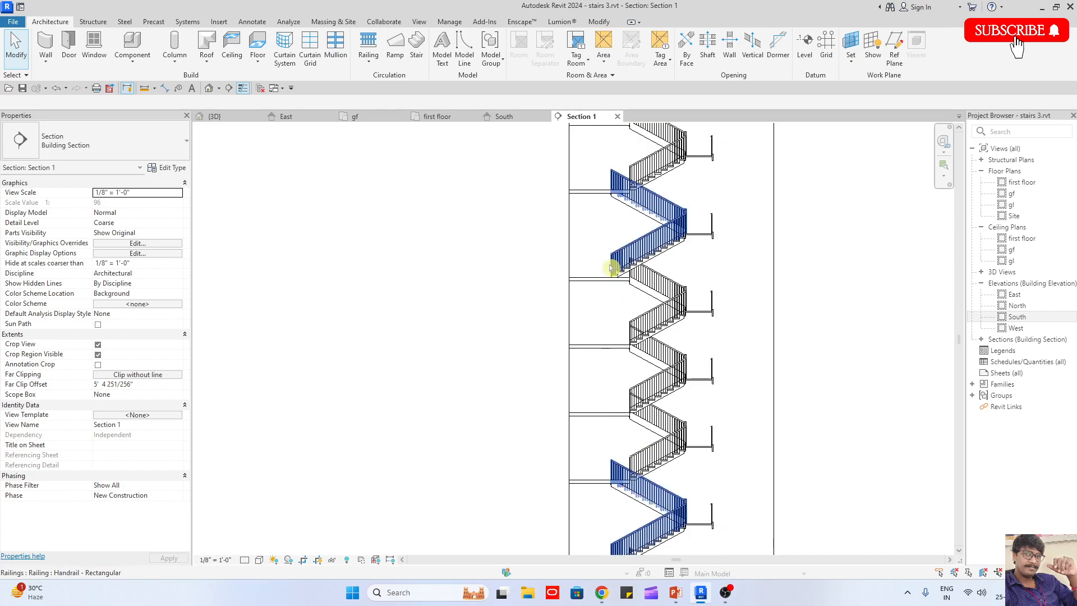
pyautogui.scroll(2, 653, 298)
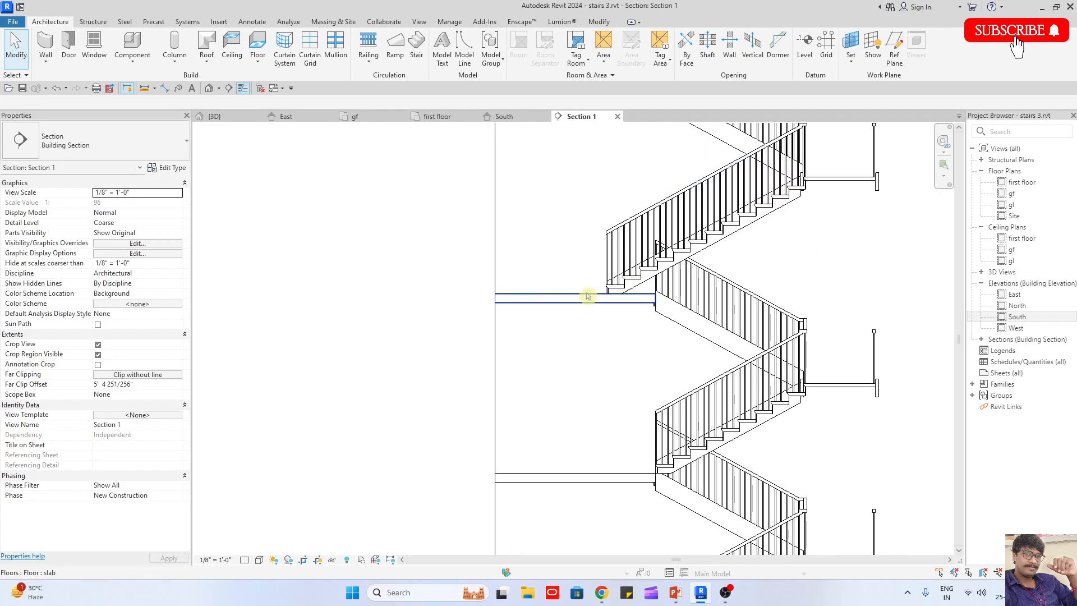
# Select the multistory stair in Section 1 and examine its flights from the ground floor up to the top level
pyautogui.click(641, 271)
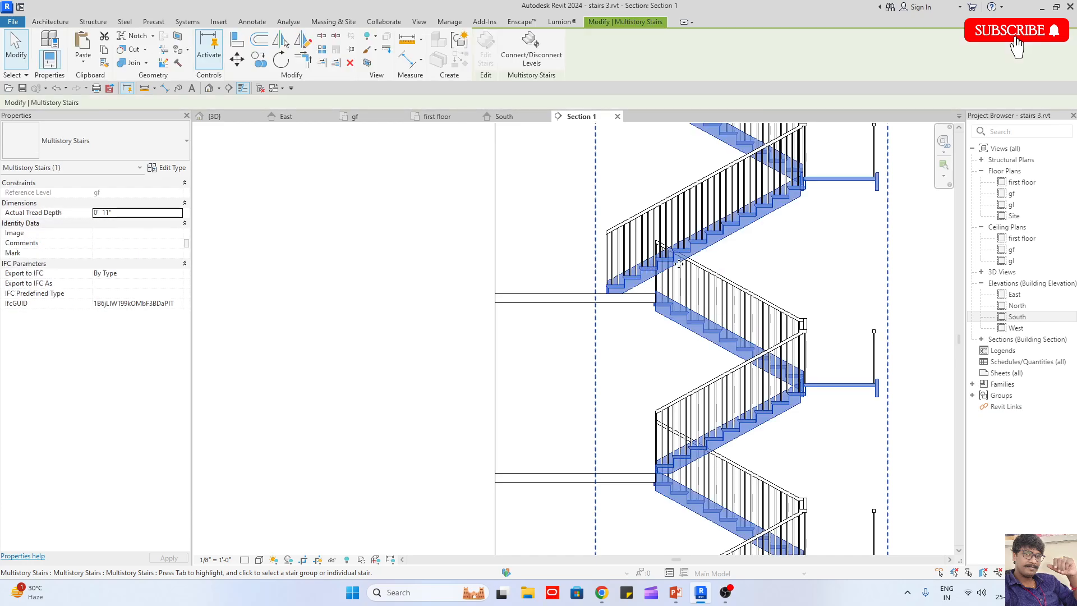
pyautogui.scroll(-4, 670, 257)
pyautogui.click(813, 253)
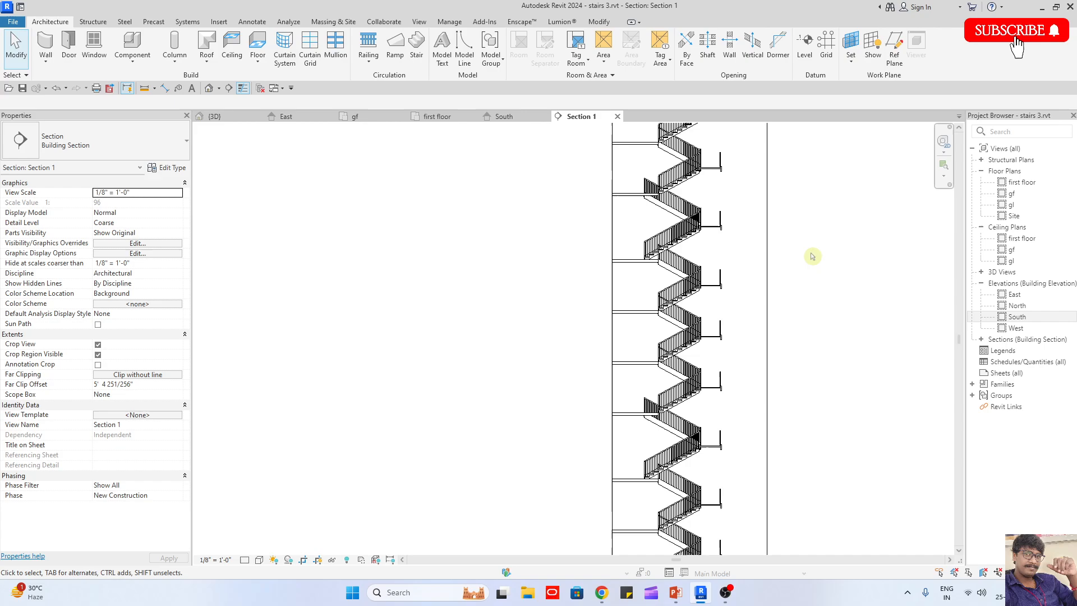
pyautogui.scroll(-1, 742, 246)
pyautogui.click(741, 245)
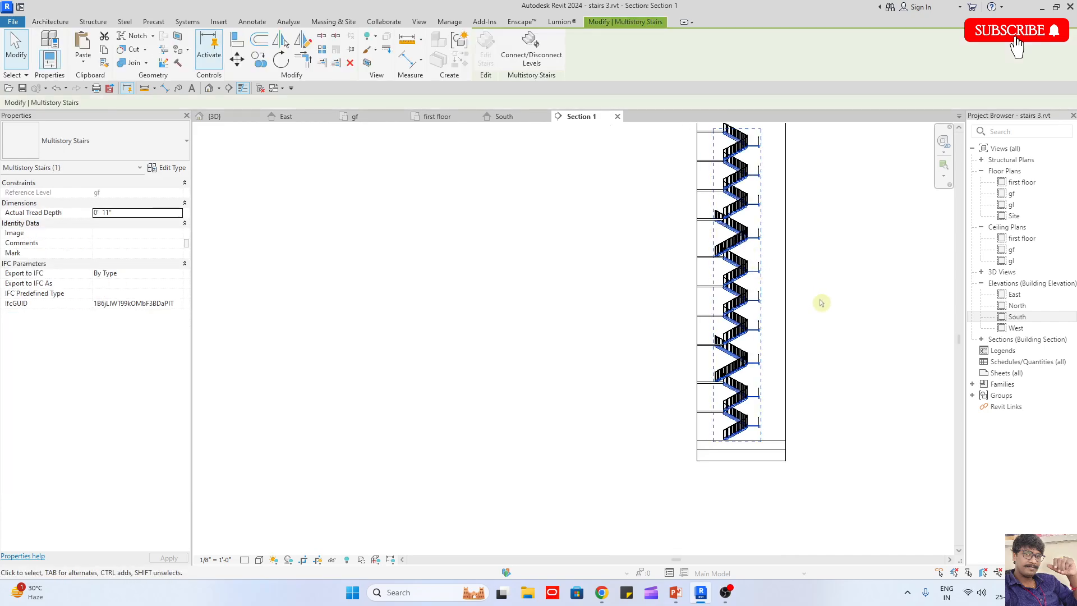
pyautogui.scroll(5, 748, 540)
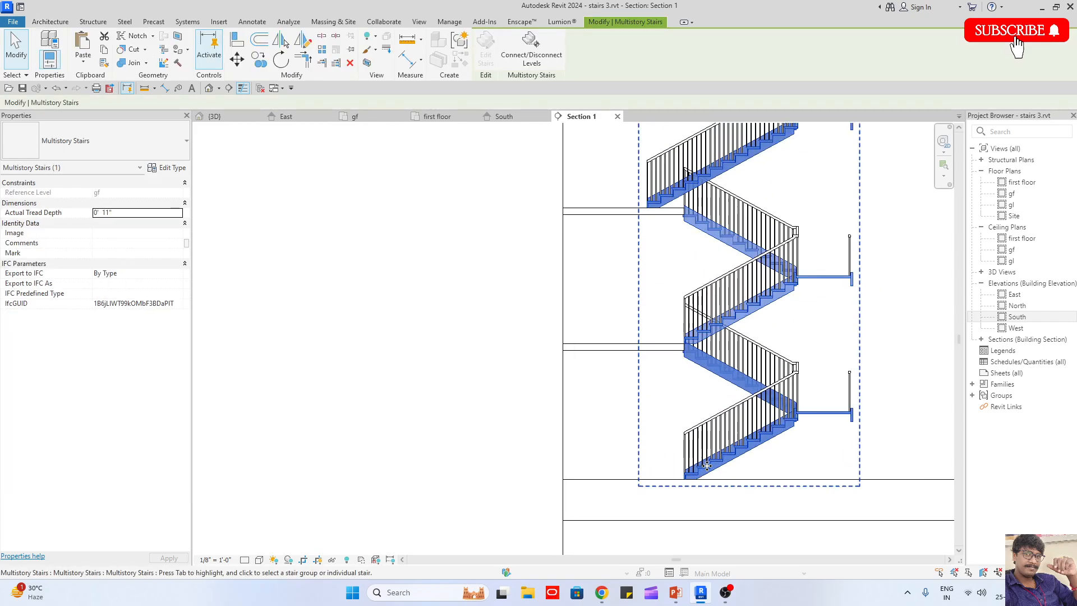
pyautogui.scroll(2, 700, 476)
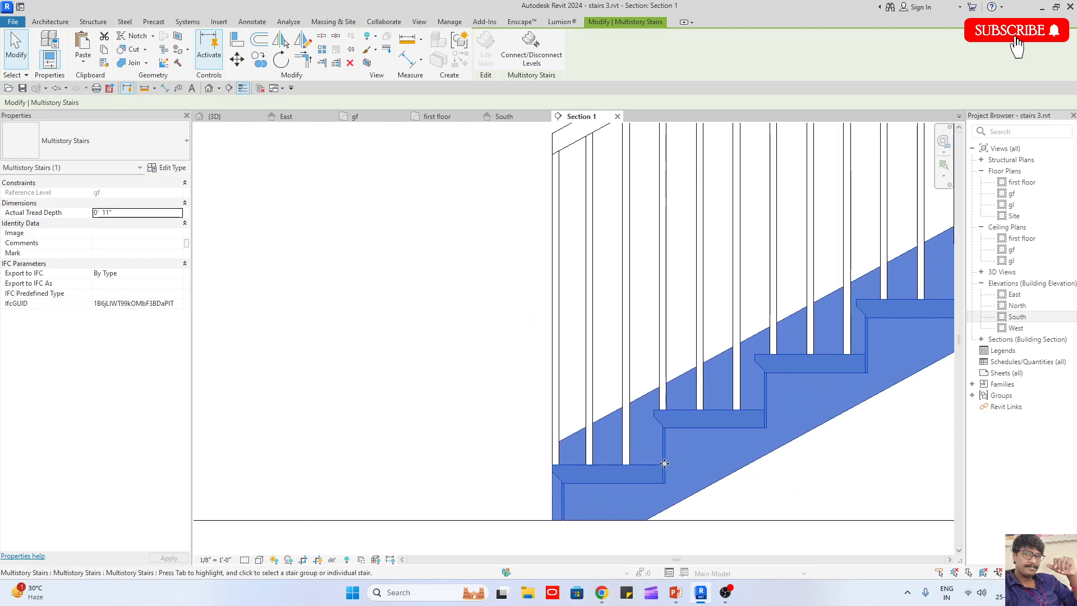
pyautogui.scroll(-5, 685, 499)
pyautogui.scroll(-3, 706, 521)
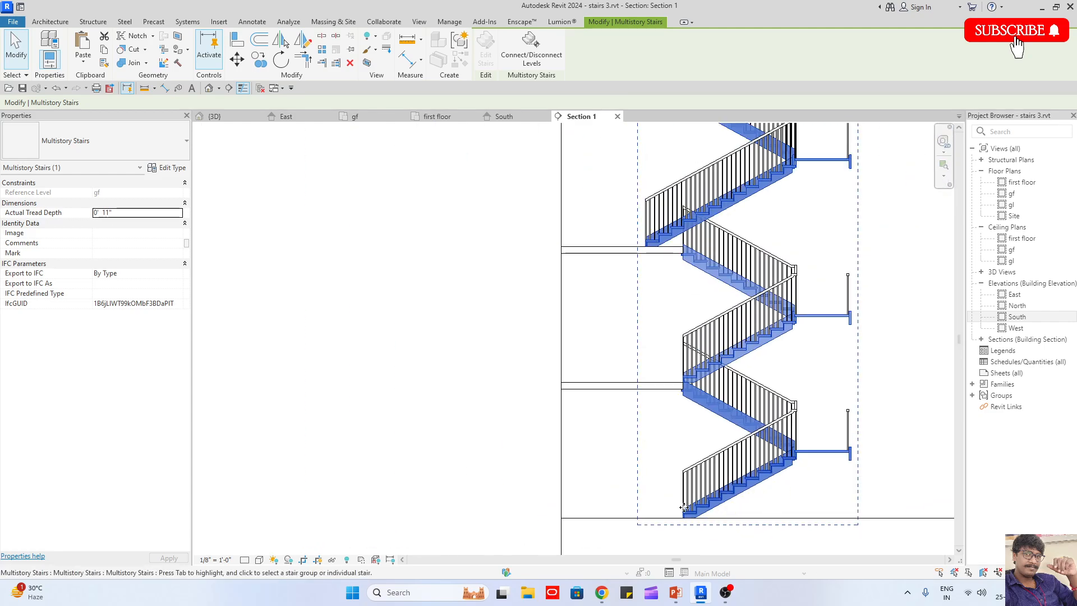
pyautogui.scroll(-2, 701, 554)
pyautogui.scroll(-2, 702, 554)
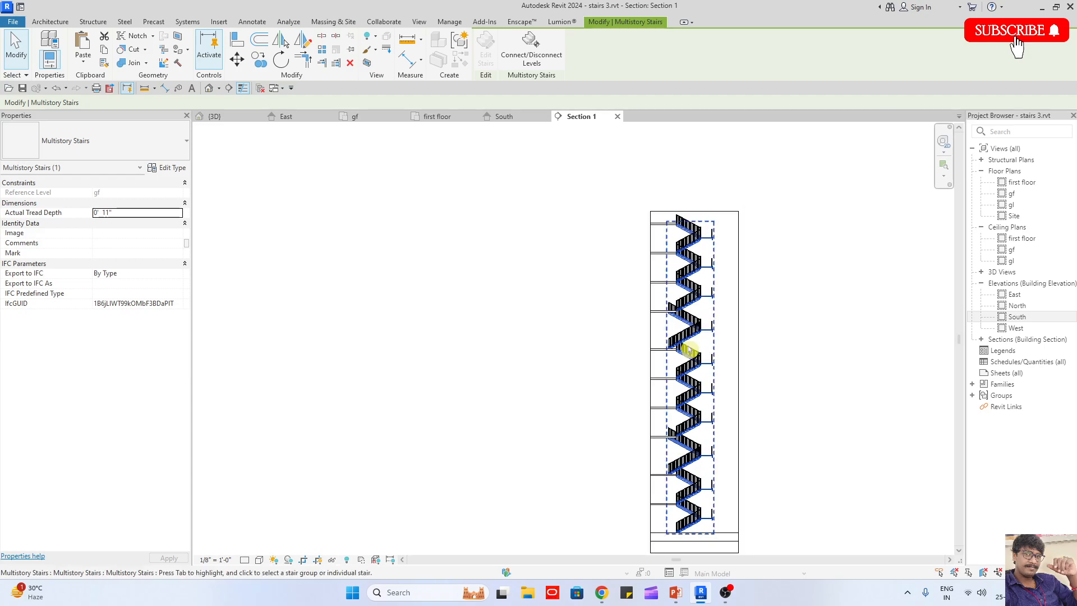
pyautogui.scroll(2, 686, 328)
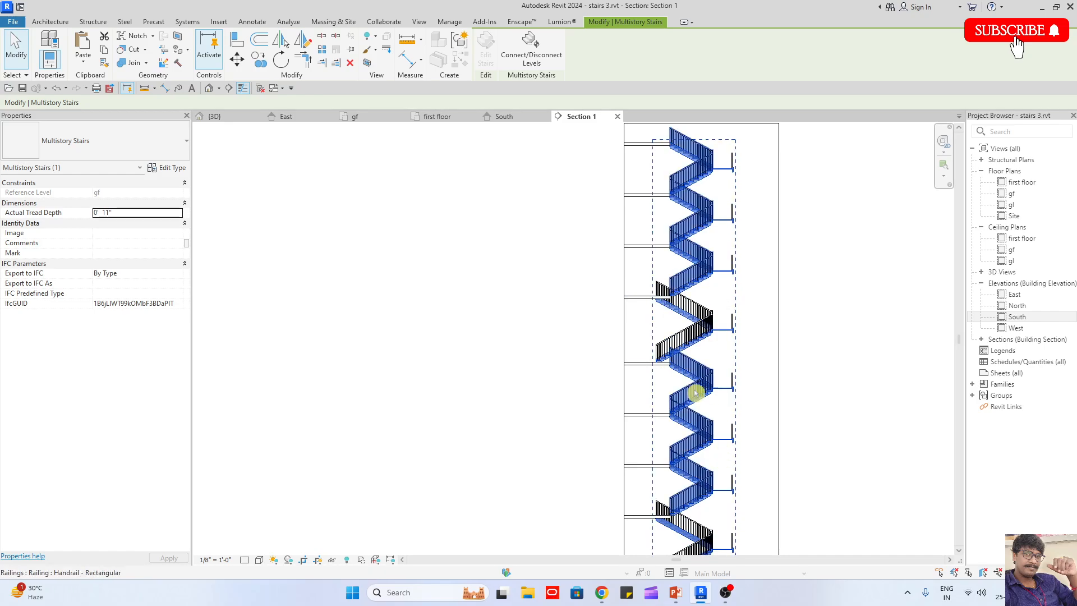
pyautogui.click(933, 325)
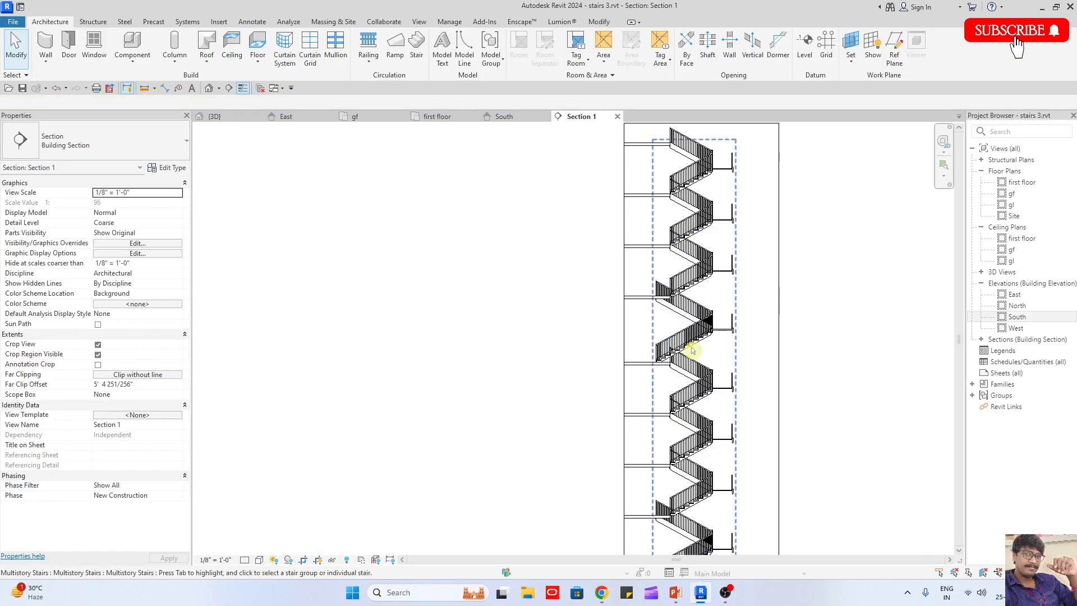
pyautogui.click(692, 348)
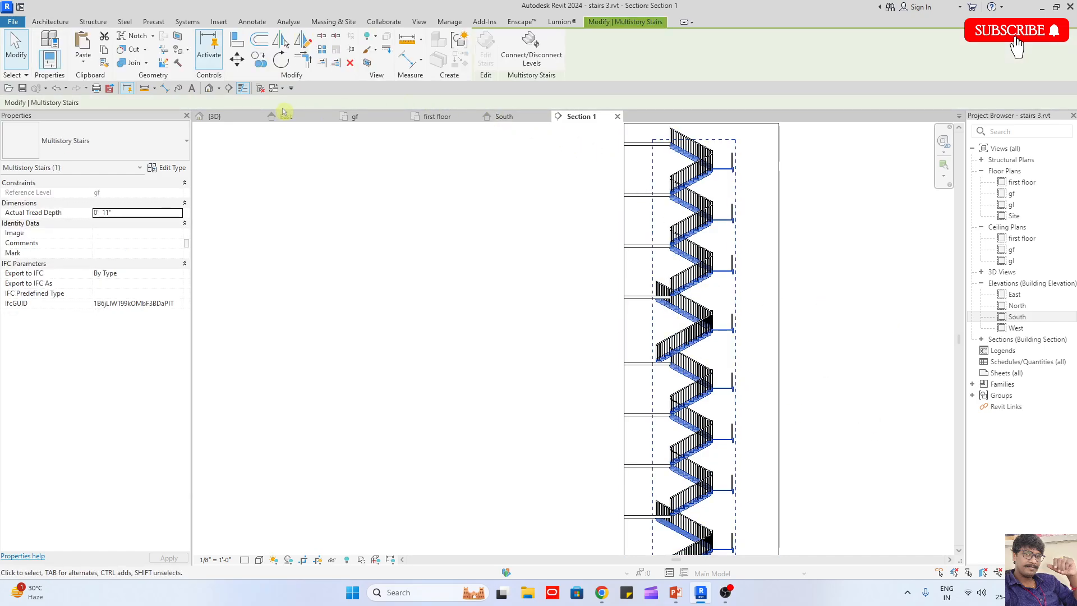
# Examine the multistory stair in the 3D view, checking how its flights overlap or meet the slabs at different storey heights
pyautogui.click(214, 116)
pyautogui.click(637, 491)
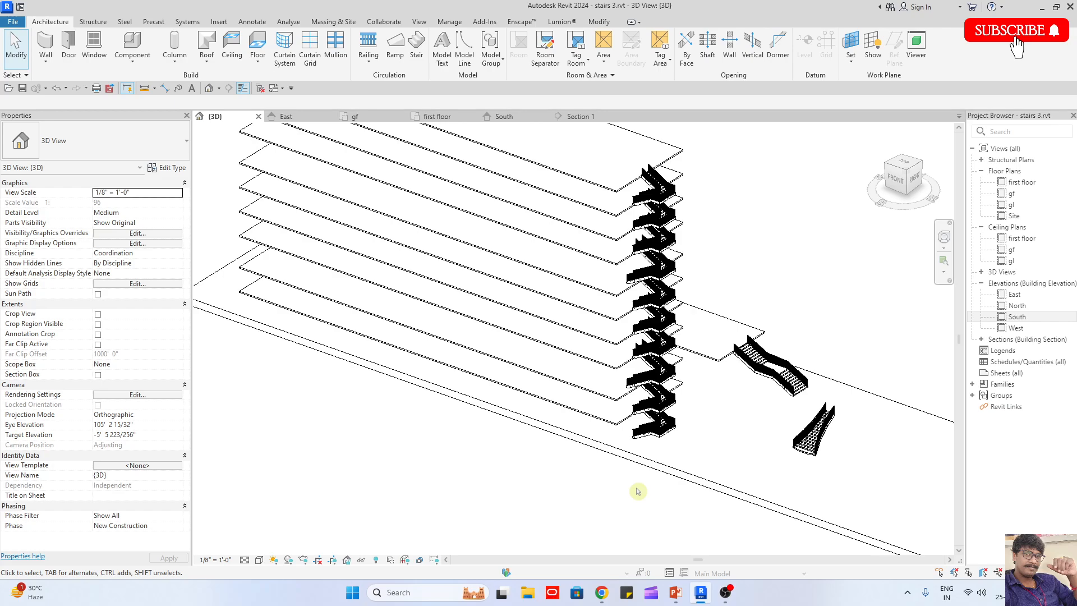
pyautogui.scroll(2, 697, 420)
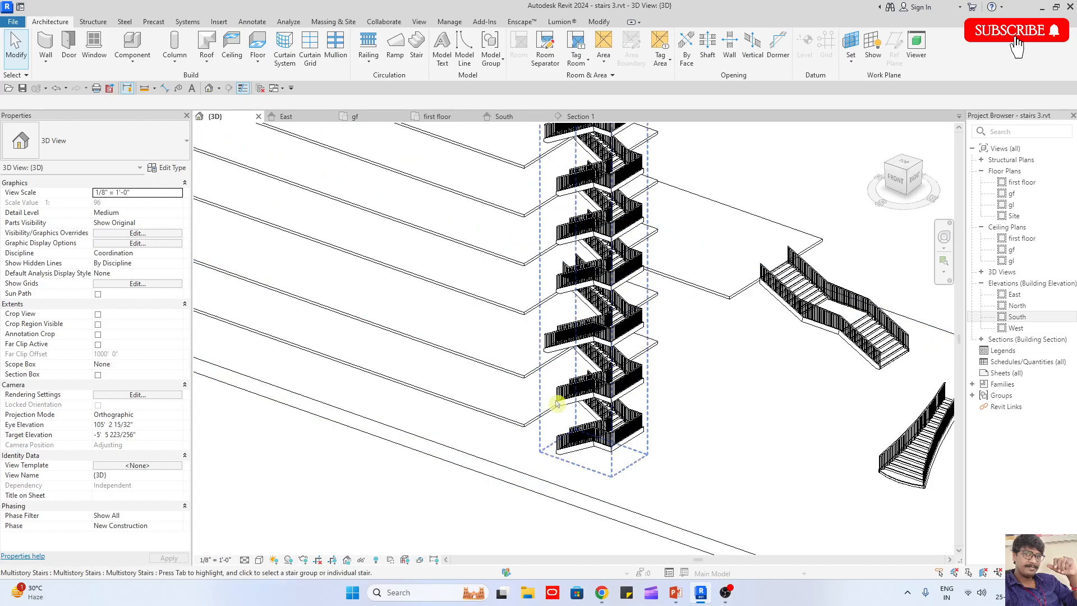
pyautogui.scroll(2, 634, 360)
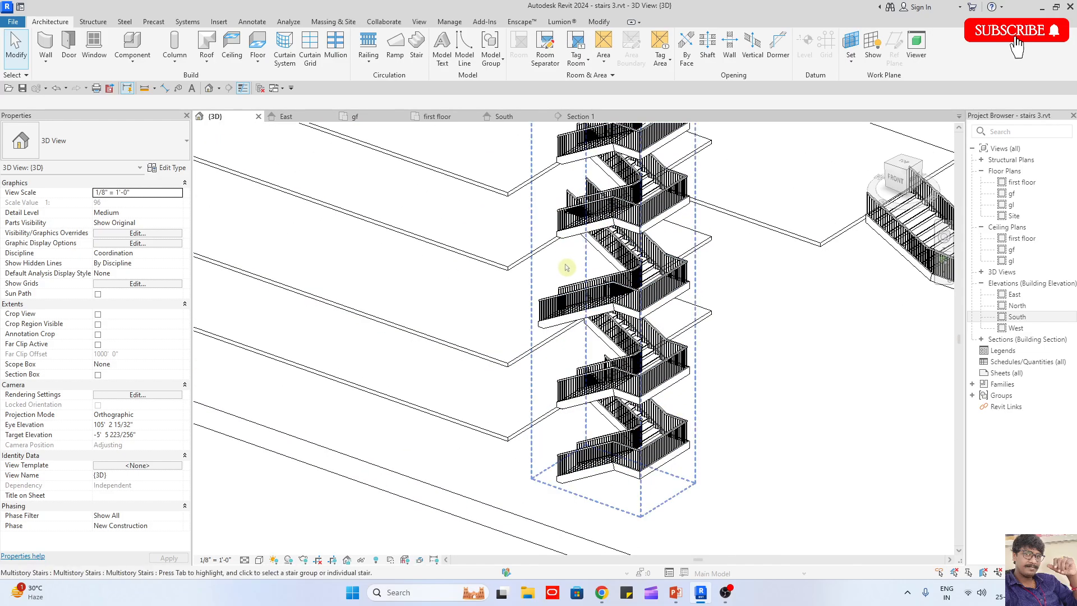
pyautogui.scroll(2, 496, 284)
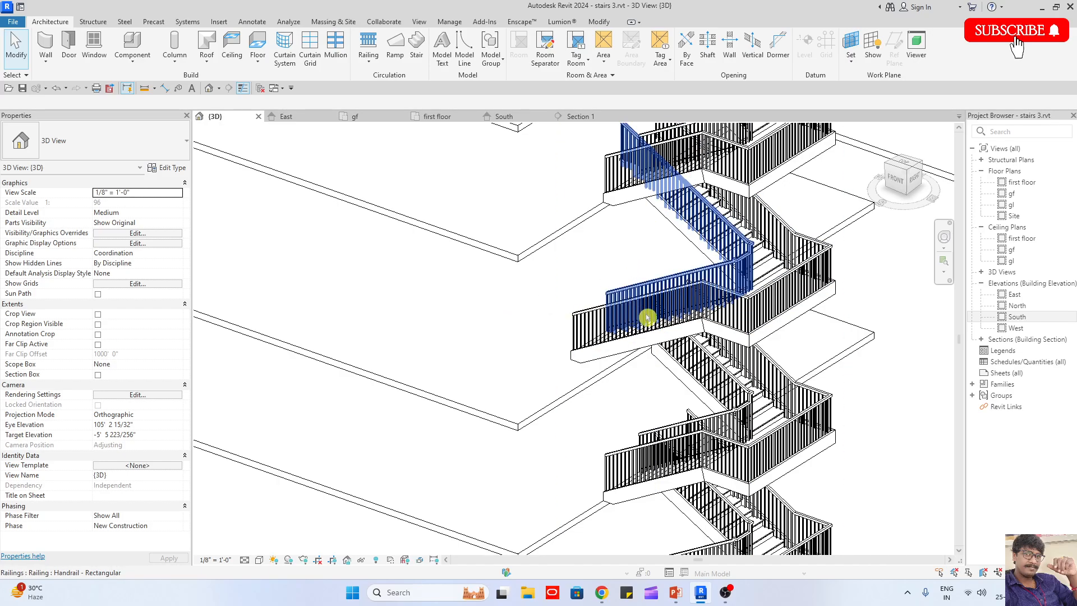
pyautogui.click(697, 486)
pyautogui.scroll(-2, 697, 484)
pyautogui.keyDown('shift'); pyautogui.moveTo(699, 488); pyautogui.dragTo(745, 469, button='middle'); pyautogui.keyUp('shift')
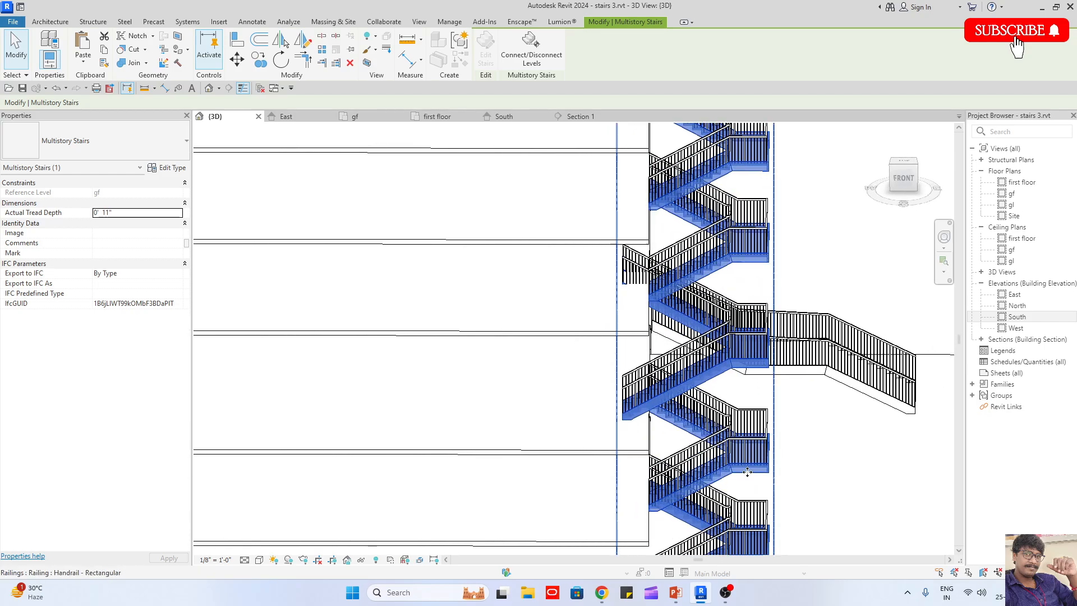
pyautogui.click(630, 548)
pyautogui.scroll(2, 642, 496)
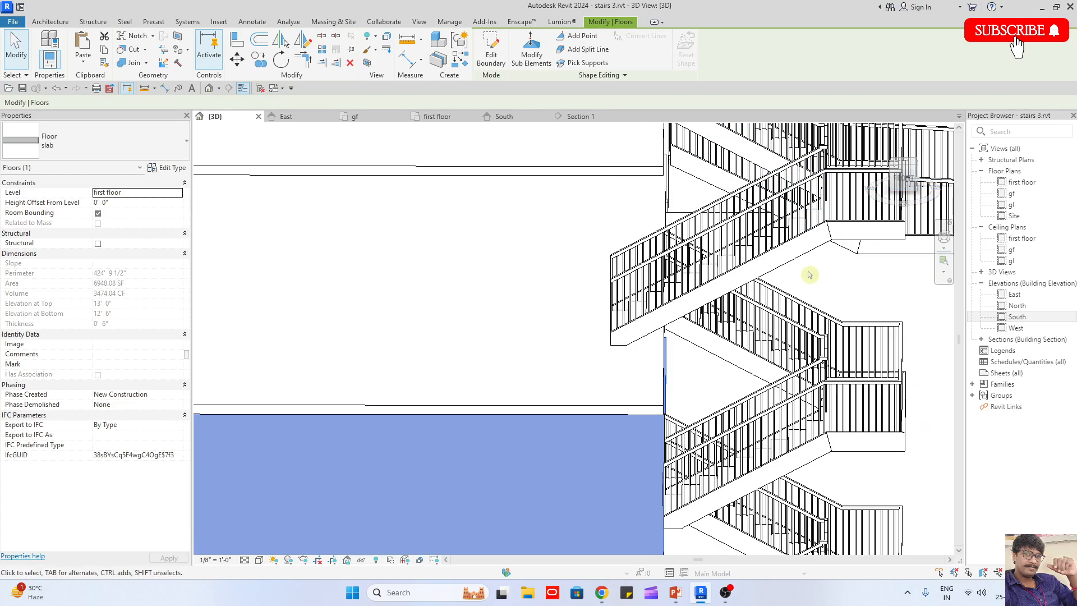
pyautogui.scroll(-3, 808, 273)
pyautogui.keyDown('shift'); pyautogui.moveTo(805, 250); pyautogui.dragTo(789, 394, button='middle'); pyautogui.keyUp('shift')
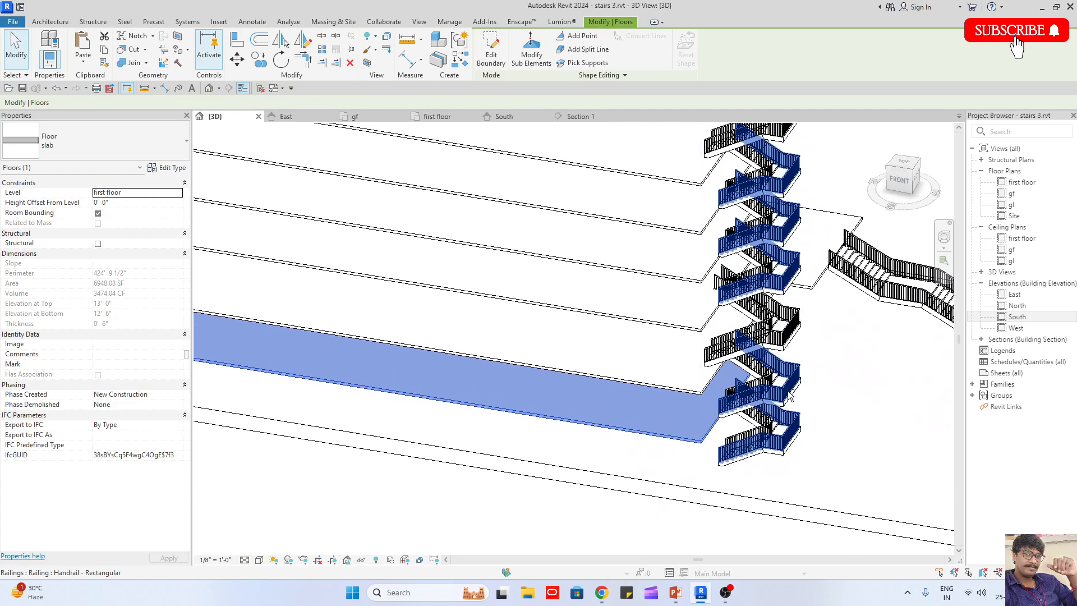
pyautogui.press('Escape')
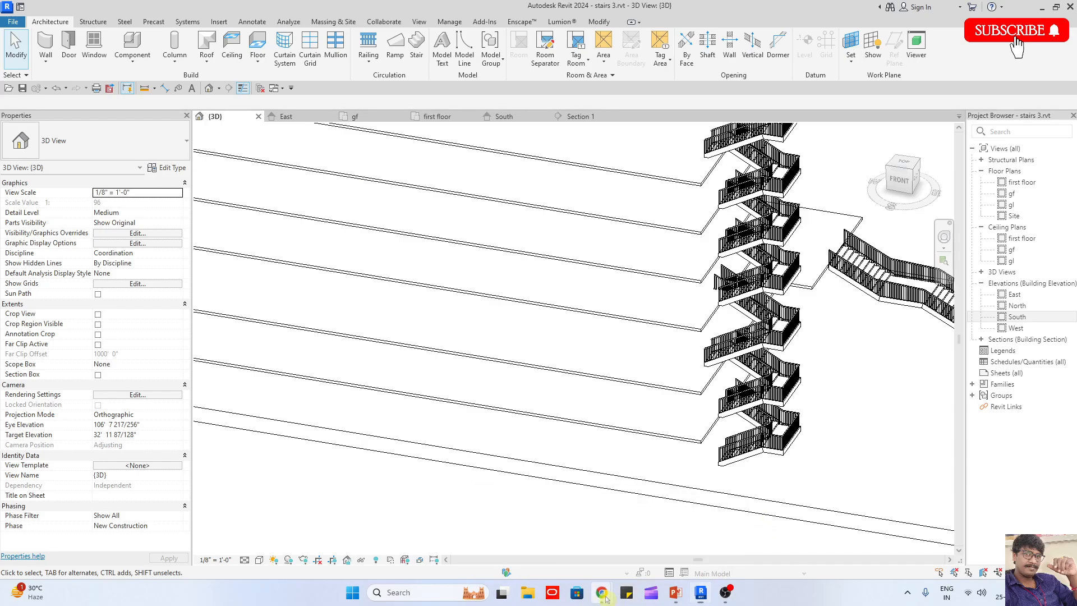
pyautogui.scroll(-5, 680, 425)
# In the gf plan, draw a 20'-high Generic - 8" wall along the plinth edge below the small separate stair, using Finish Face: Exterior
pyautogui.doubleClick(1011, 193)
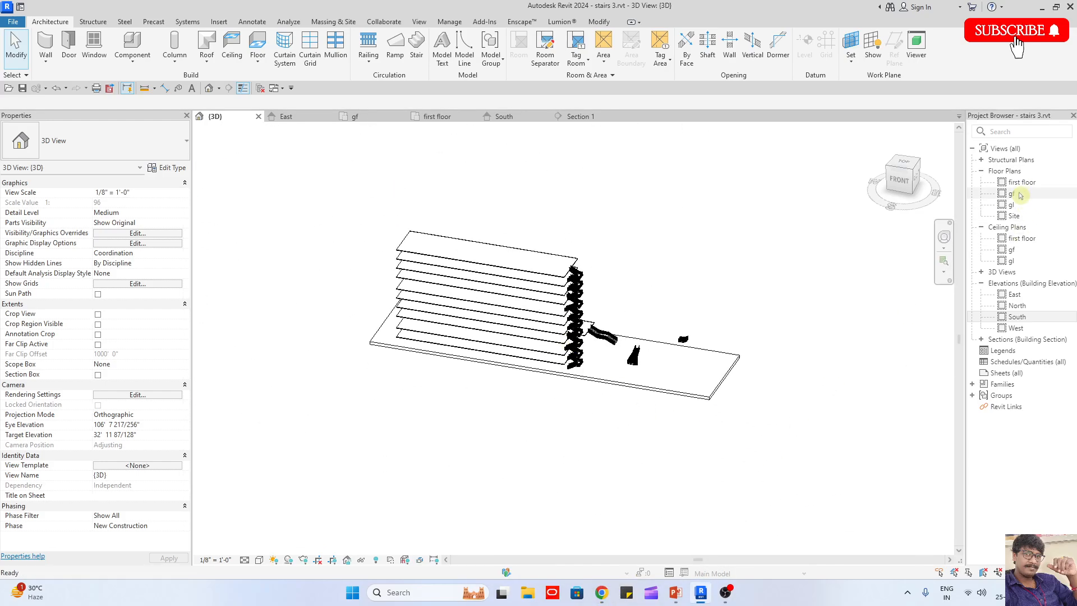
pyautogui.scroll(2, 704, 216)
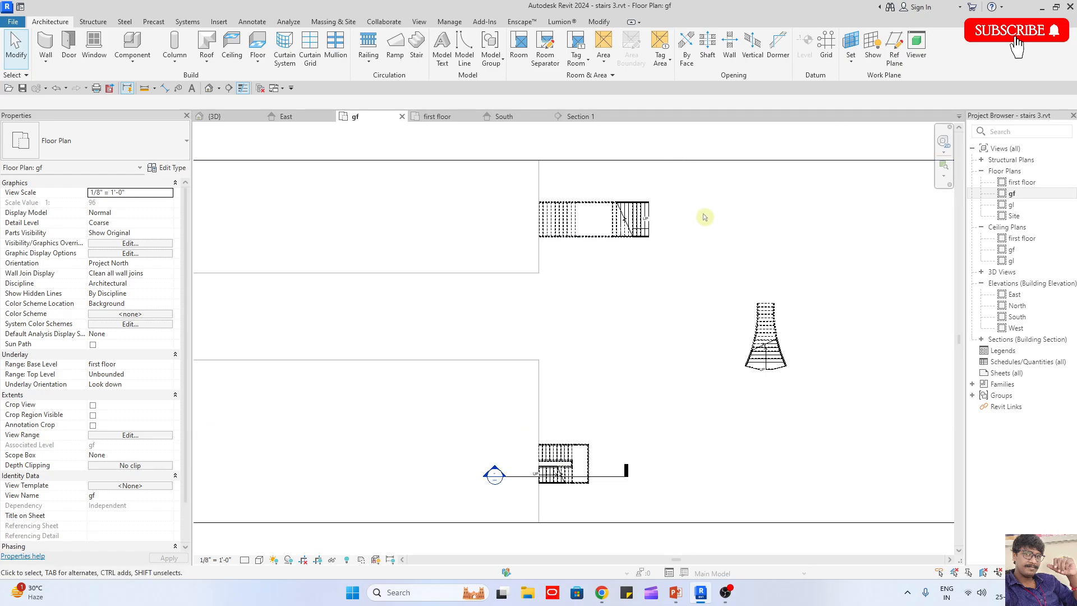
pyautogui.moveTo(704, 217); pyautogui.dragTo(606, 344, button='middle')
pyautogui.press('w')
pyautogui.press('a')
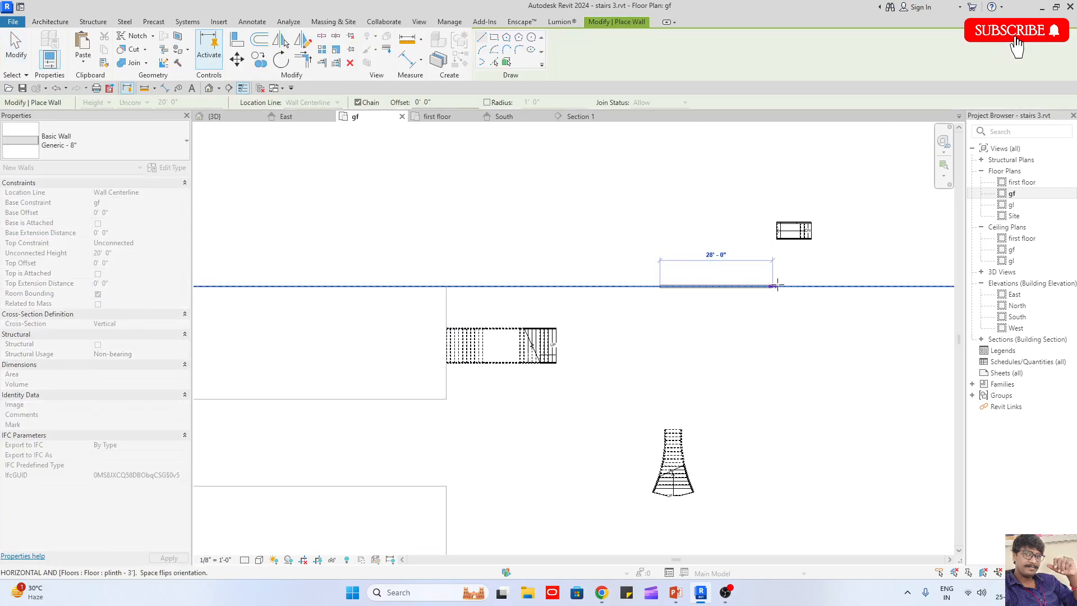
pyautogui.scroll(3, 780, 285)
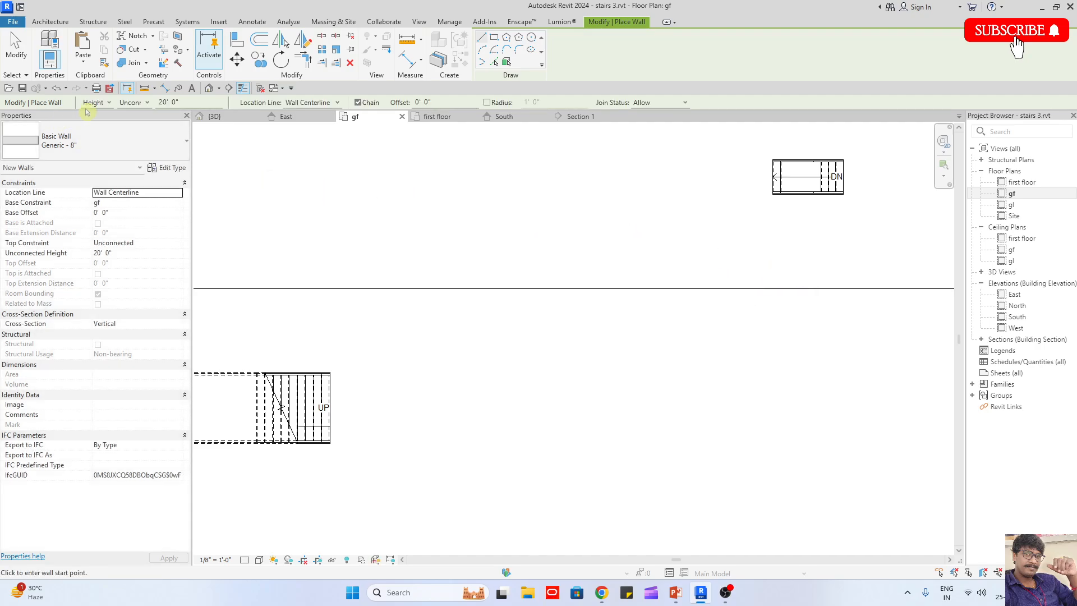
pyautogui.click(129, 102)
pyautogui.click(118, 104)
pyautogui.click(307, 104)
pyautogui.click(309, 132)
pyautogui.click(630, 289)
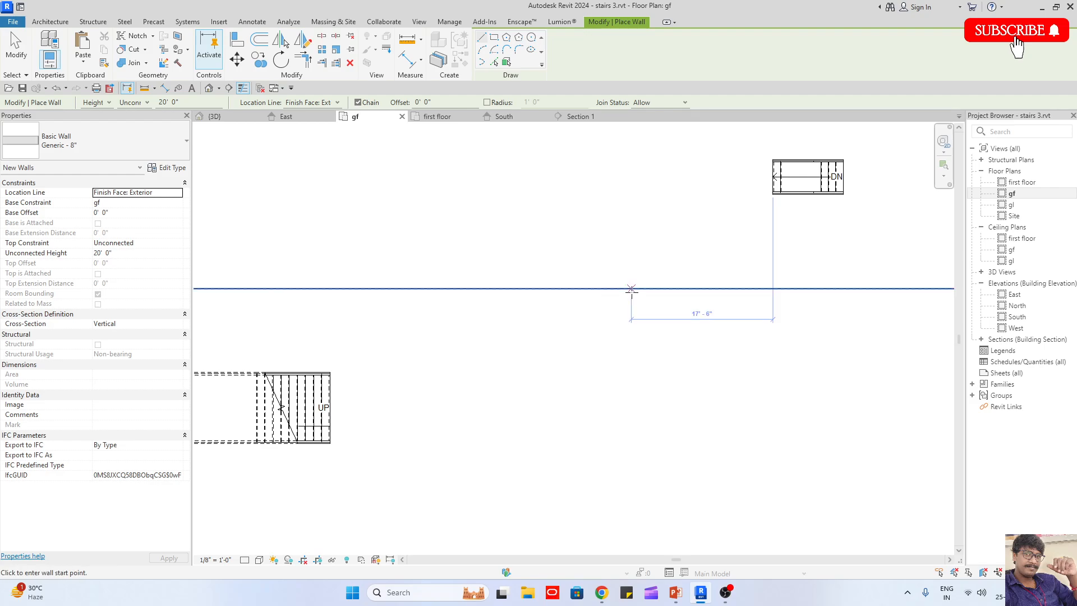
pyautogui.click(878, 290)
pyautogui.press('Escape')
pyautogui.press('Escape')
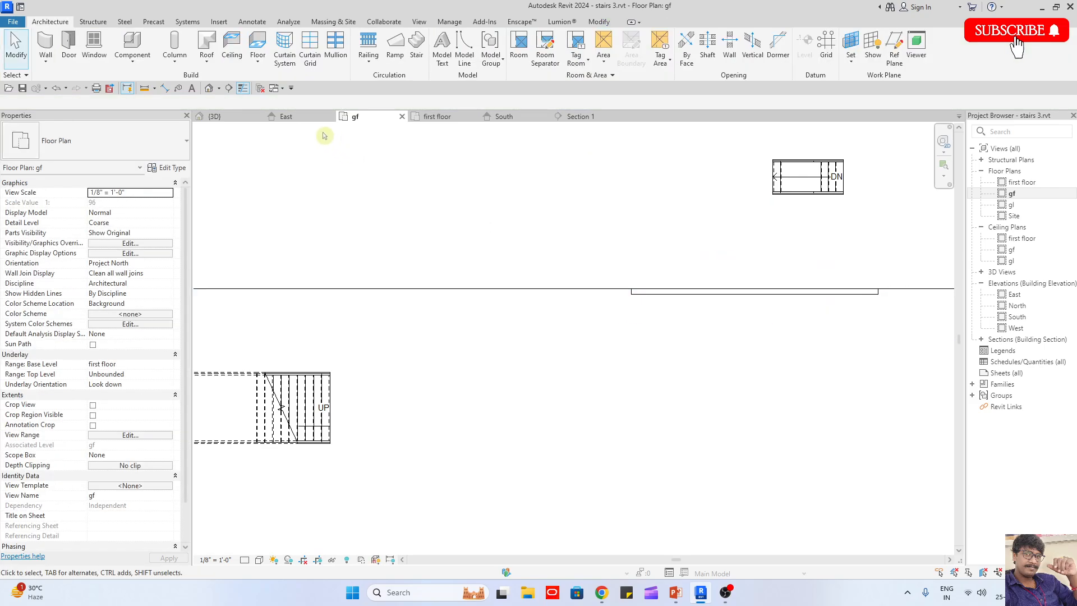
# In the 3D view, set the new plinth-edge wall's top constraint to Up to level: Level 12
pyautogui.click(223, 117)
pyautogui.scroll(3, 606, 292)
pyautogui.click(536, 340)
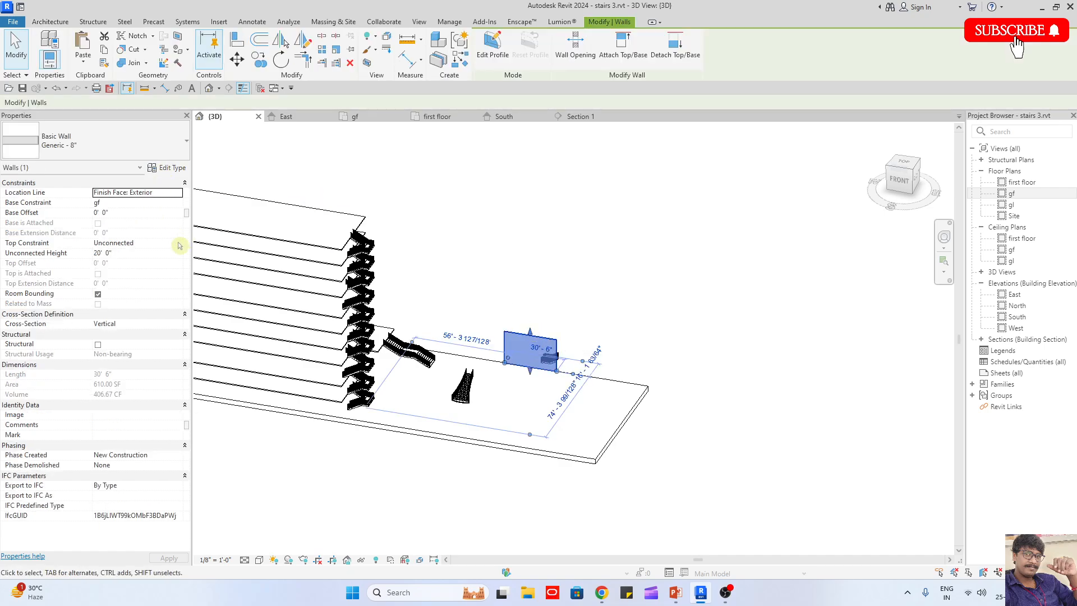
pyautogui.click(180, 245)
pyautogui.click(140, 290)
pyautogui.scroll(-1, 710, 316)
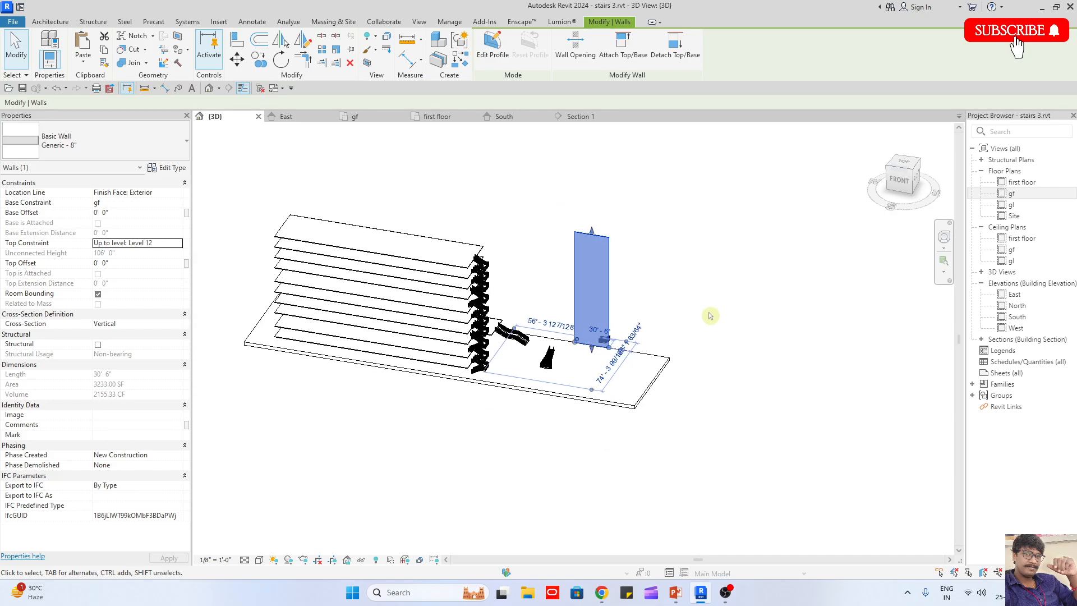
pyautogui.keyDown('shift'); pyautogui.moveTo(710, 316); pyautogui.dragTo(678, 363, button='middle'); pyautogui.keyUp('shift')
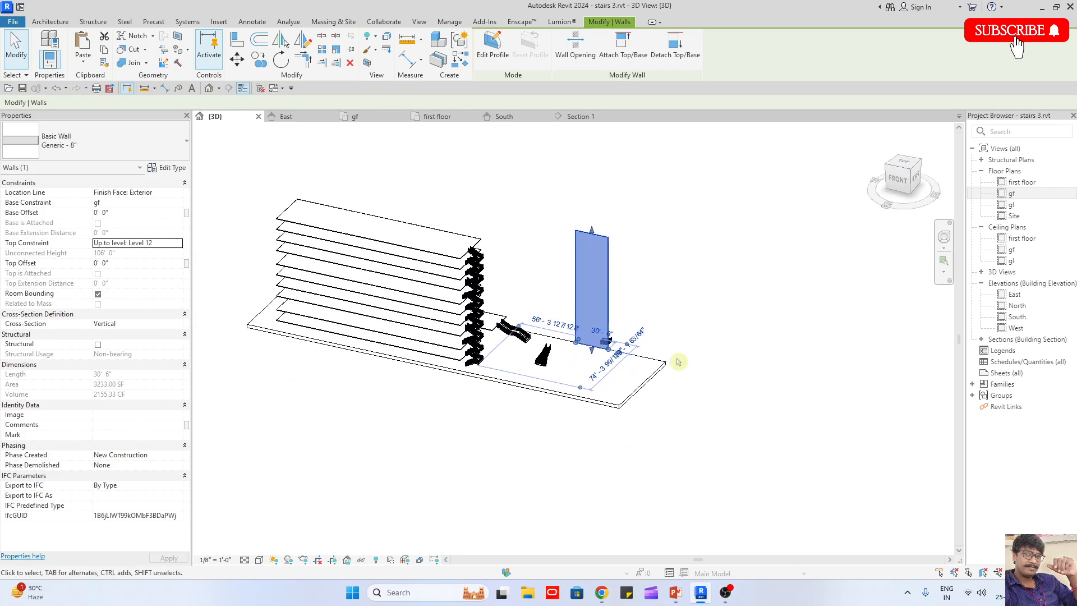
pyautogui.click(678, 361)
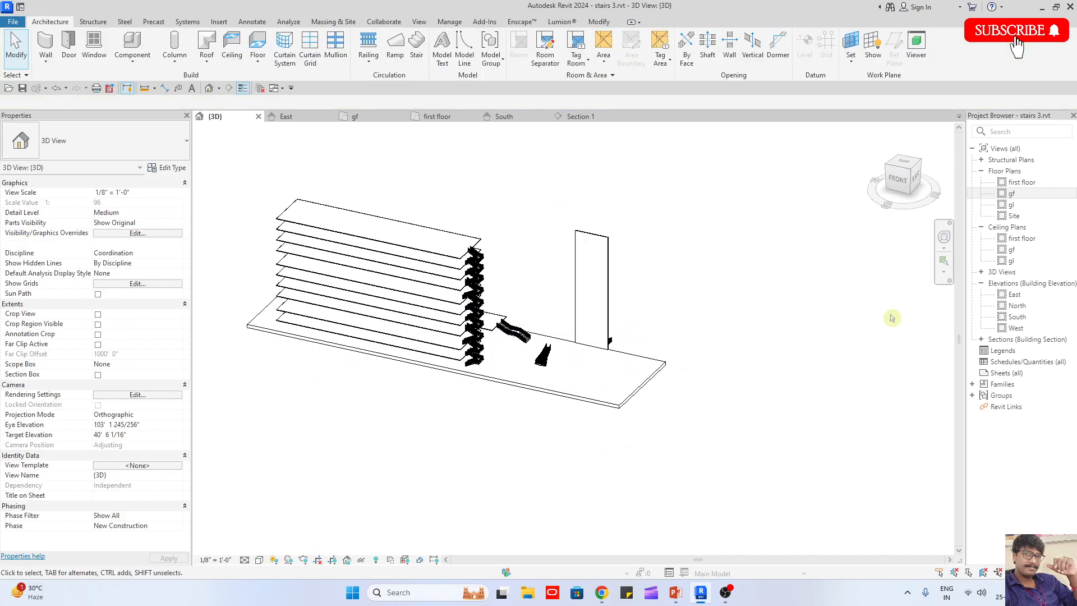
# In the first floor plan, create a rectangular slab floor, 11'-0" by 6'-0", against the inner face of the new wall
pyautogui.doubleClick(1016, 187)
pyautogui.scroll(4, 701, 236)
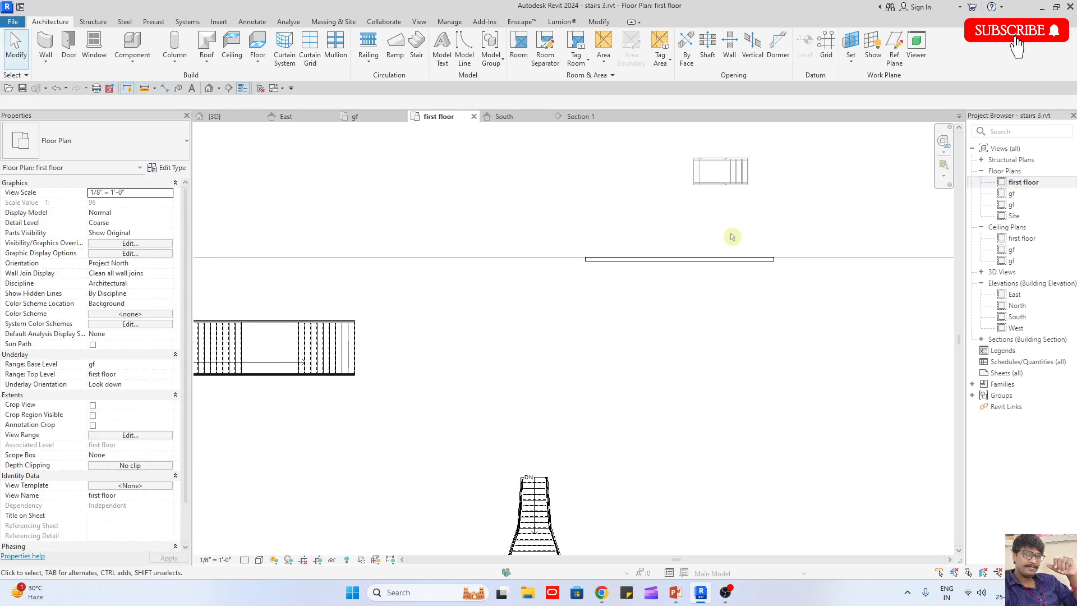
pyautogui.click(257, 45)
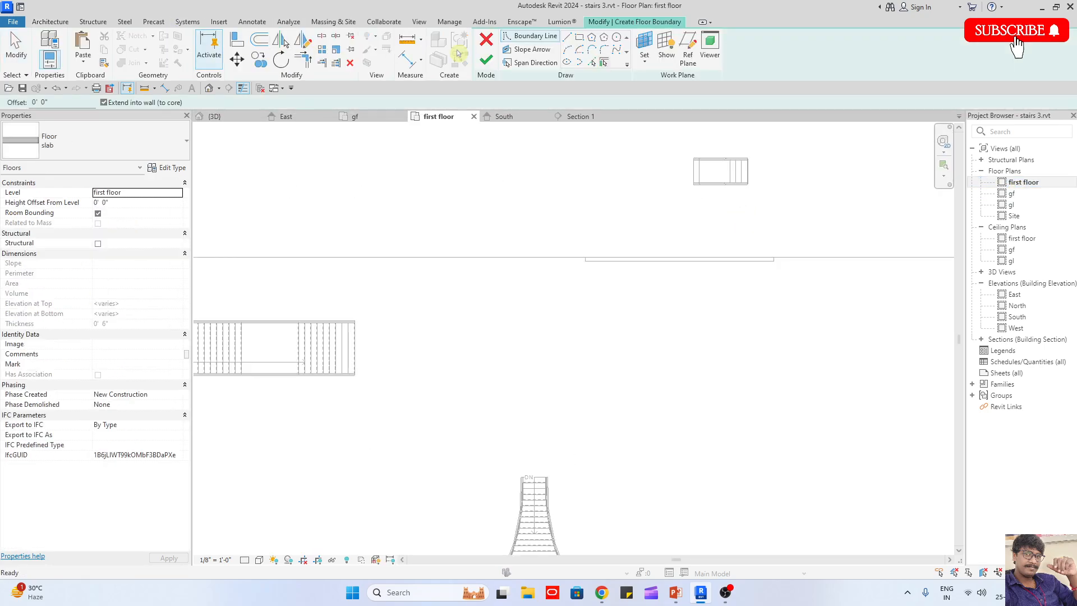
pyautogui.click(578, 39)
pyautogui.click(729, 260)
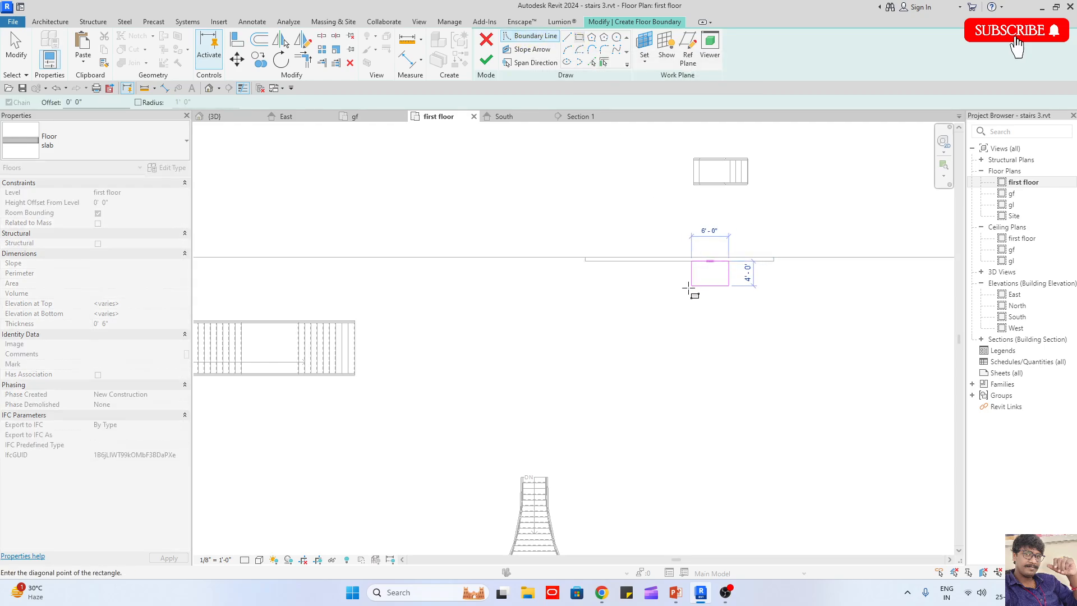
pyautogui.click(662, 297)
pyautogui.click(483, 63)
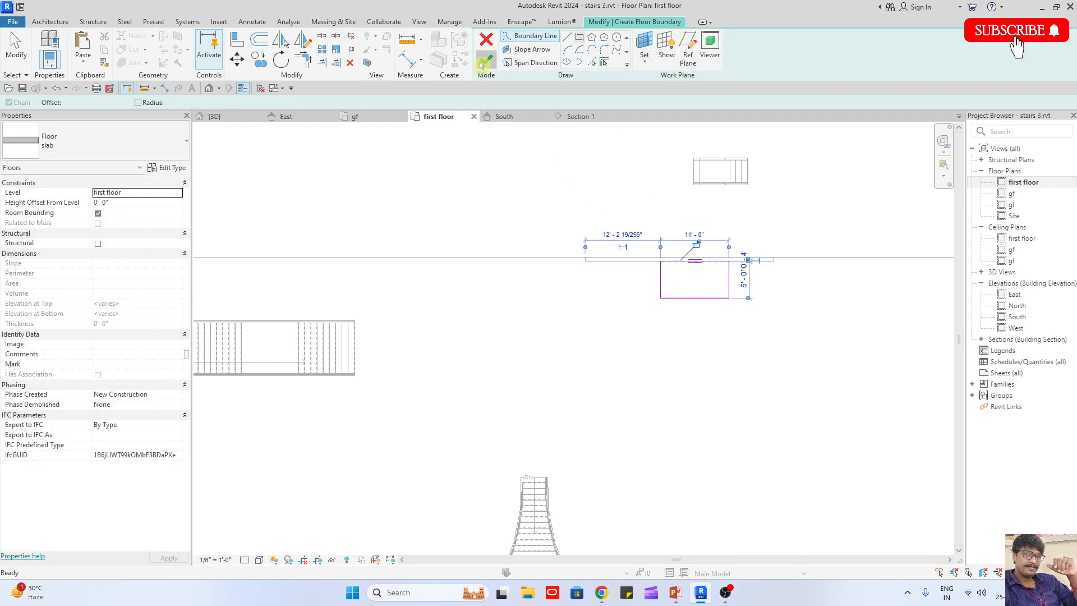
# Place a Single-Flush 36" x 84" door in the wall at the new slab, 18'-6" and 12'-0" from the wall ends
pyautogui.press('r')
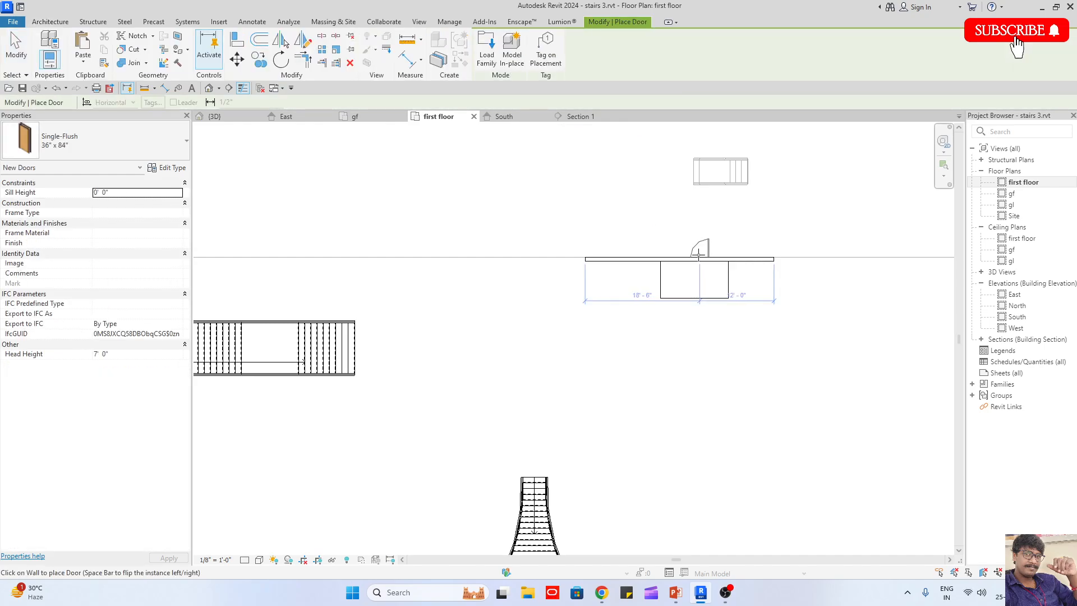
pyautogui.click(699, 255)
pyautogui.press('Escape')
pyautogui.press('Escape')
# In the 3D view, copy the small slab and door aligned to Level 4 through Level 12, deleting the door instances that cut nothing
pyautogui.click(214, 116)
pyautogui.scroll(3, 602, 339)
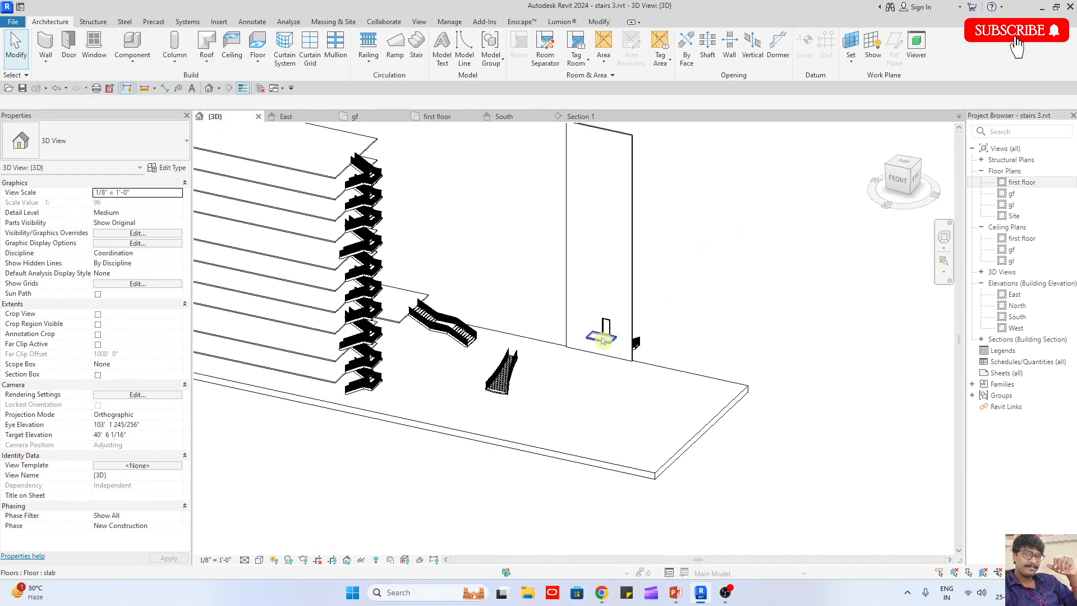
pyautogui.scroll(2, 602, 339)
pyautogui.moveTo(554, 266); pyautogui.dragTo(627, 332)
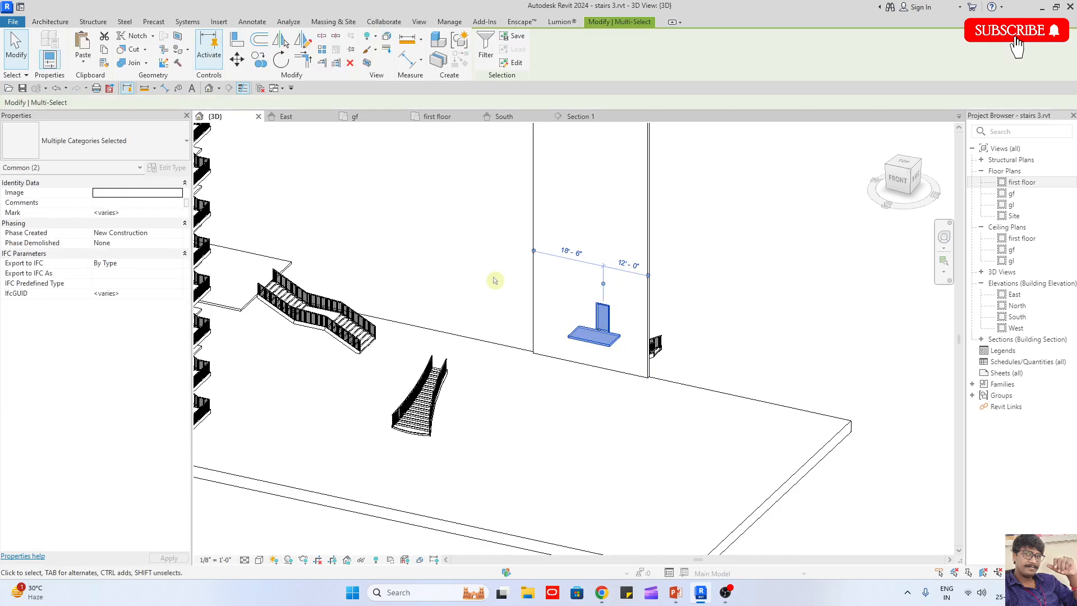
pyautogui.click(83, 62)
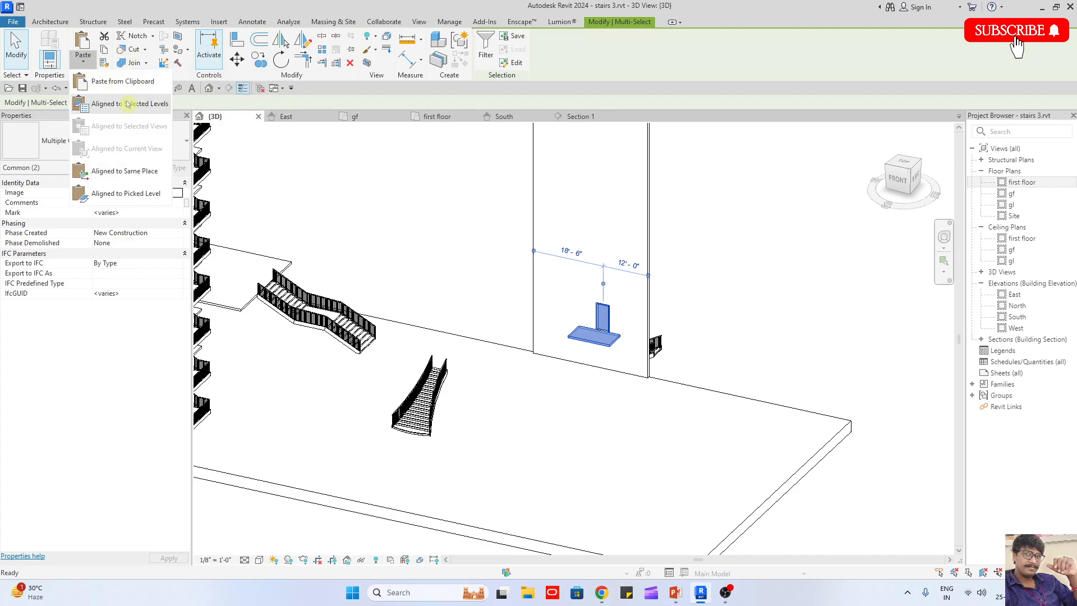
pyautogui.click(112, 104)
pyautogui.moveTo(581, 210); pyautogui.dragTo(580, 269)
pyautogui.click(624, 345)
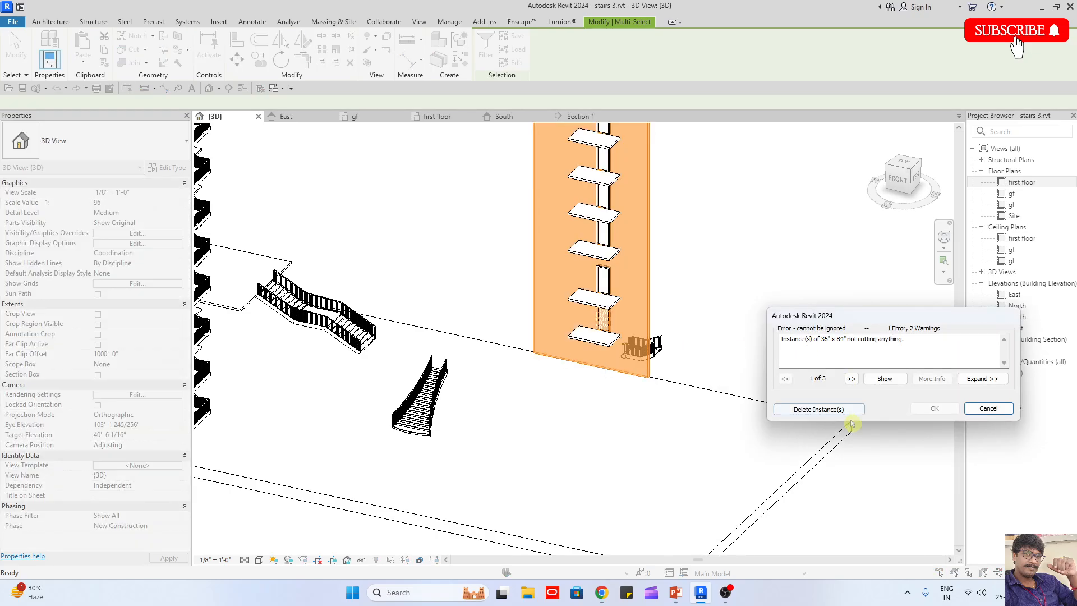
pyautogui.click(849, 414)
pyautogui.click(722, 197)
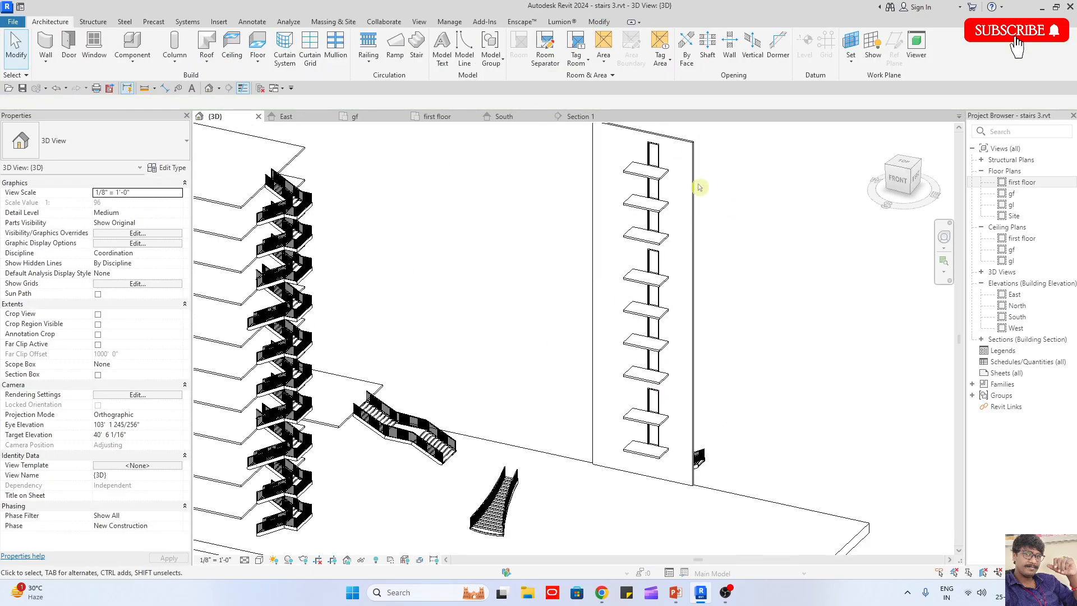
pyautogui.keyDown('shift'); pyautogui.moveTo(700, 187); pyautogui.dragTo(733, 390, button='middle'); pyautogui.keyUp('shift')
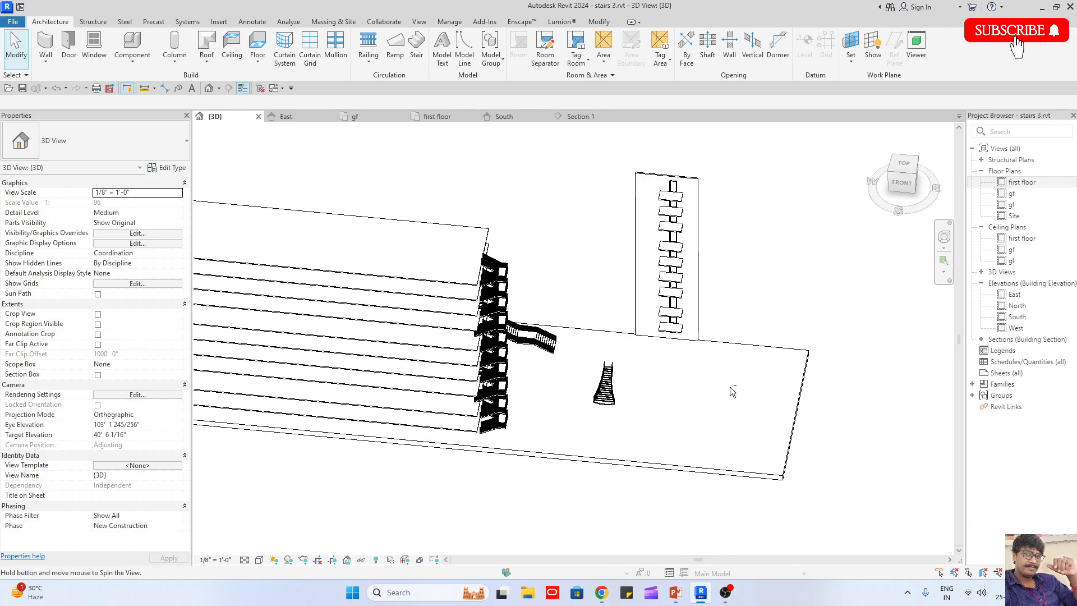
# In the gf plan, create a U-shaped Assembled Stair from gf to first floor beside the slab, with two parallel 4'-0" wide runs
pyautogui.doubleClick(1012, 193)
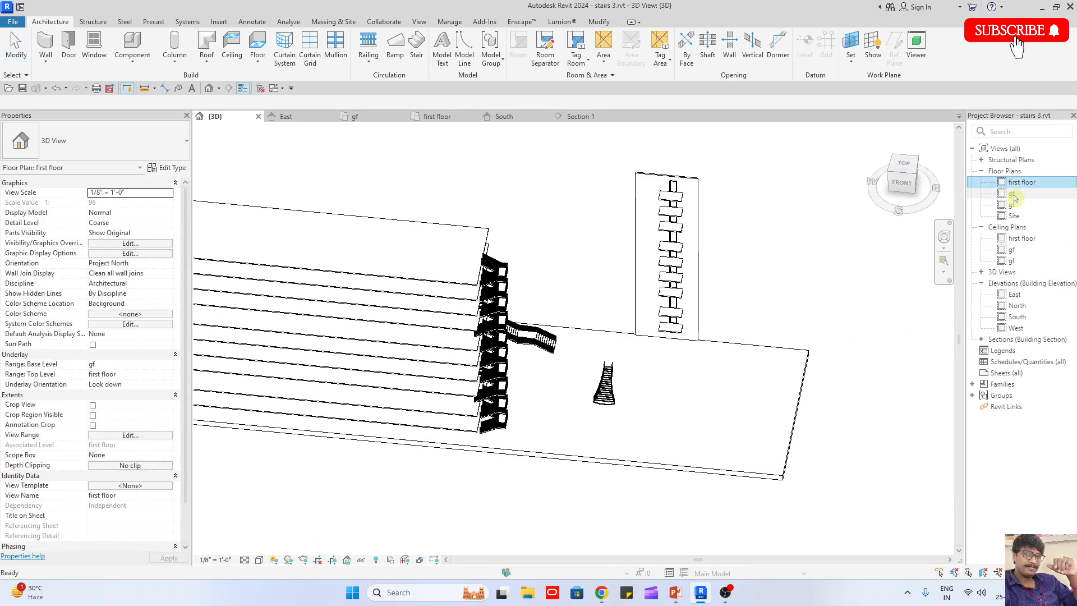
pyautogui.click(414, 49)
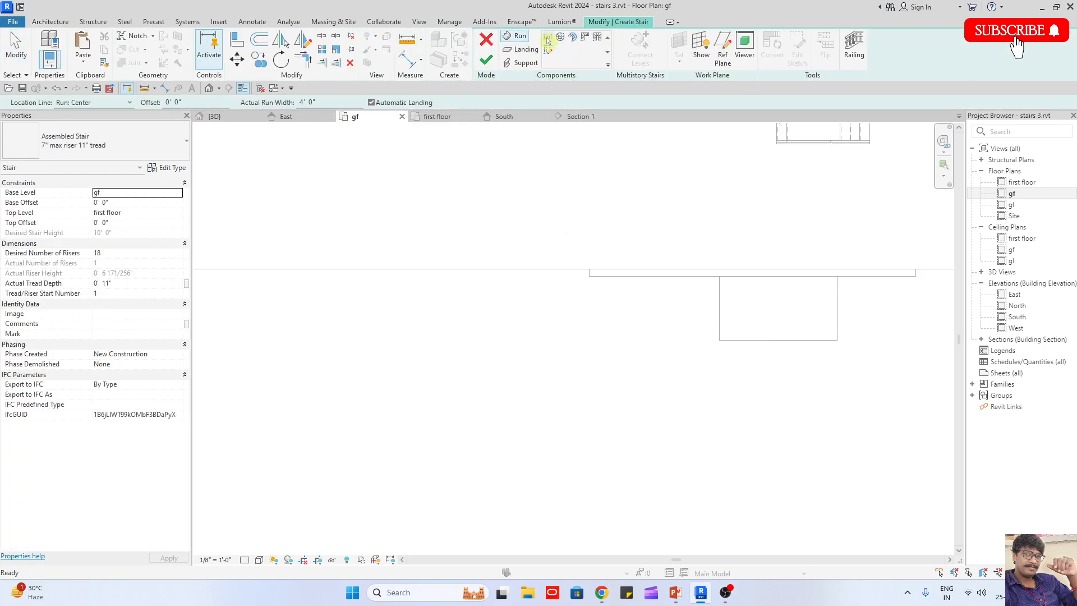
pyautogui.scroll(1, 699, 303)
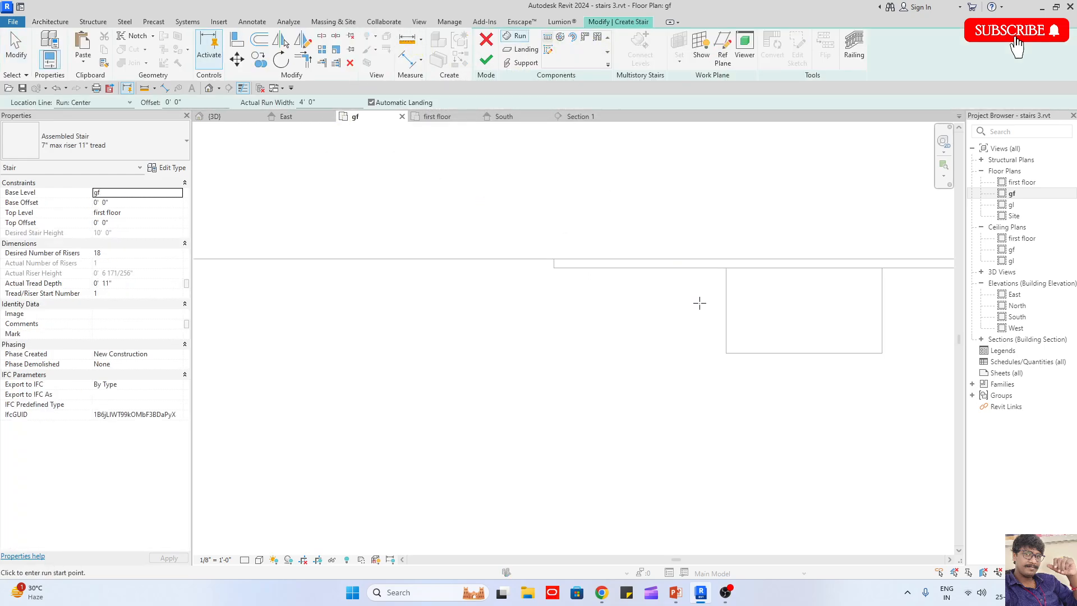
pyautogui.click(718, 394)
pyautogui.click(614, 395)
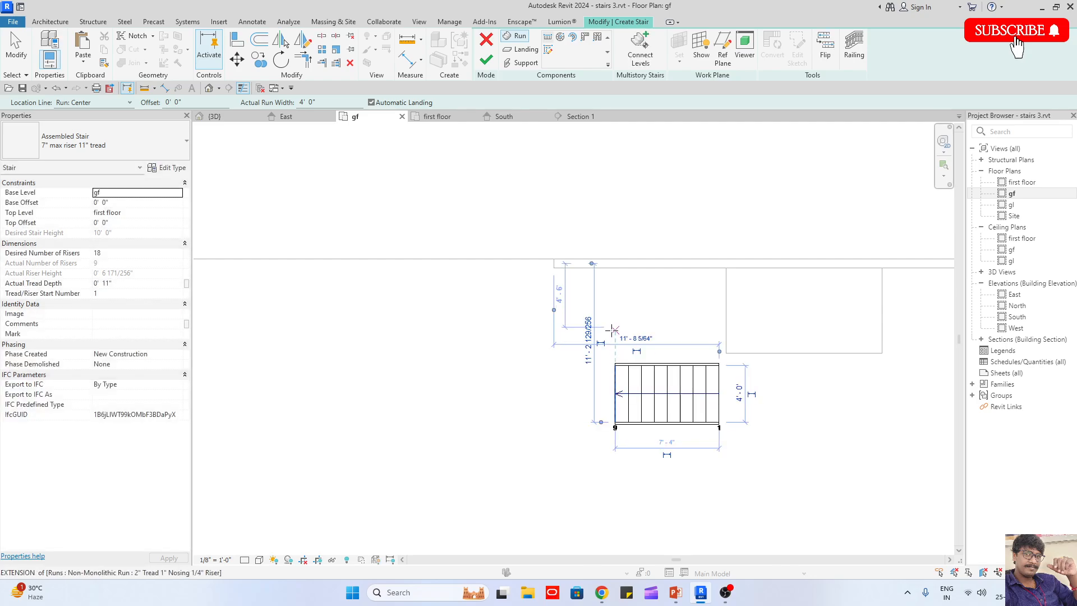
pyautogui.click(615, 327)
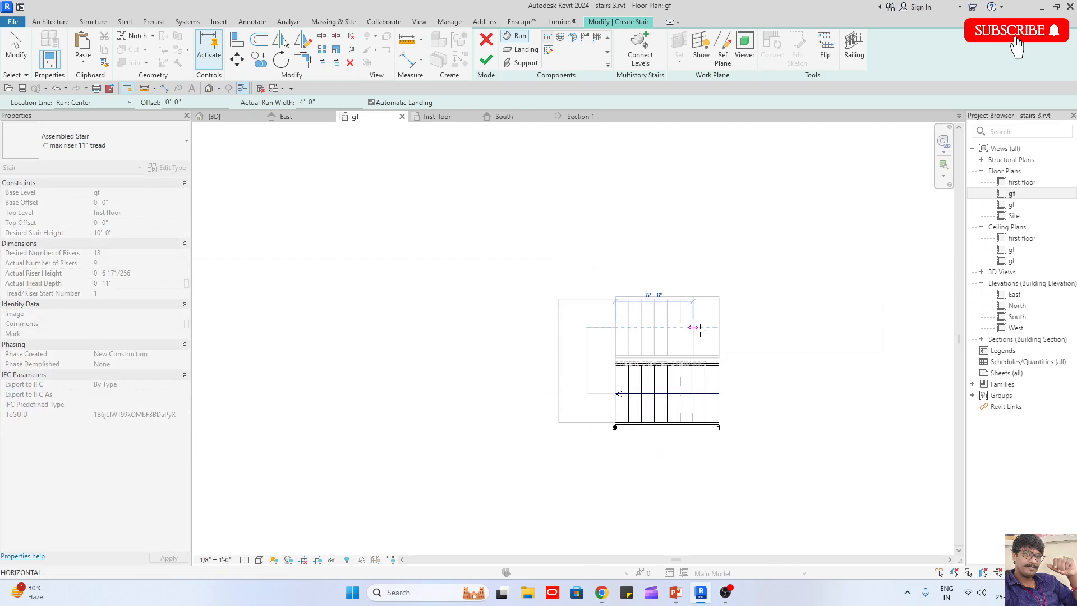
pyautogui.click(485, 60)
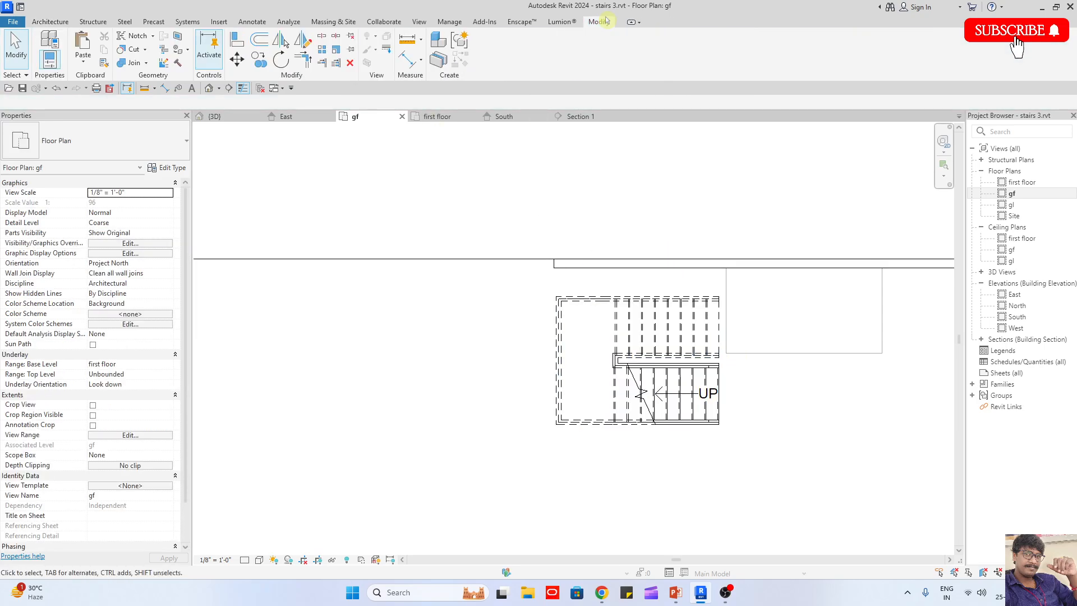
# Align the U-shaped stair to the wall face and its open end to the small slab's edge
pyautogui.click(226, 35)
pyautogui.scroll(2, 707, 281)
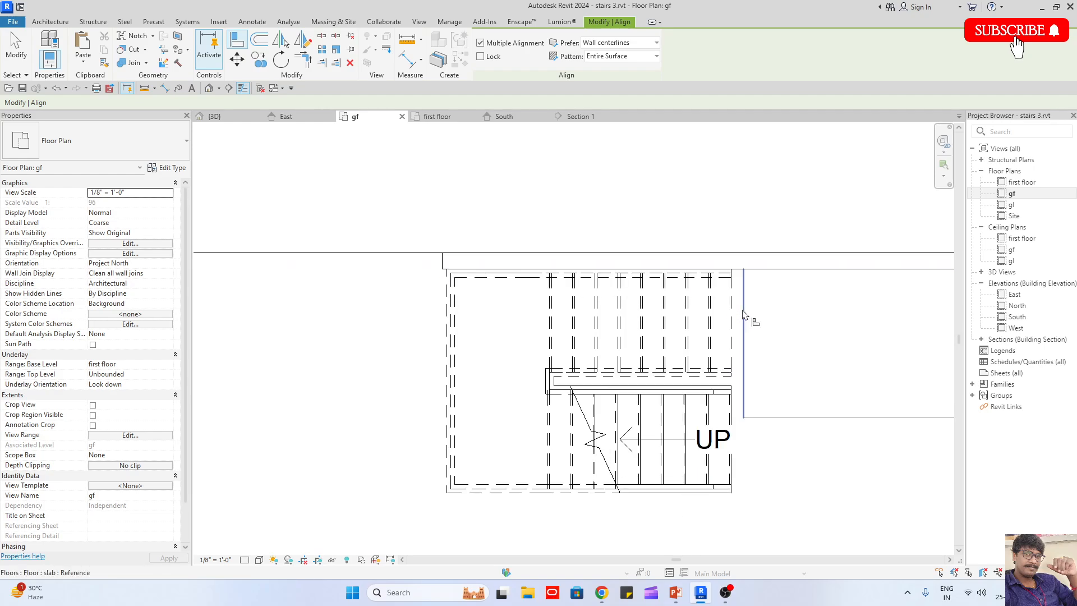
pyautogui.click(736, 327)
pyautogui.scroll(-3, 769, 376)
pyautogui.press('Escape')
pyautogui.press('Escape')
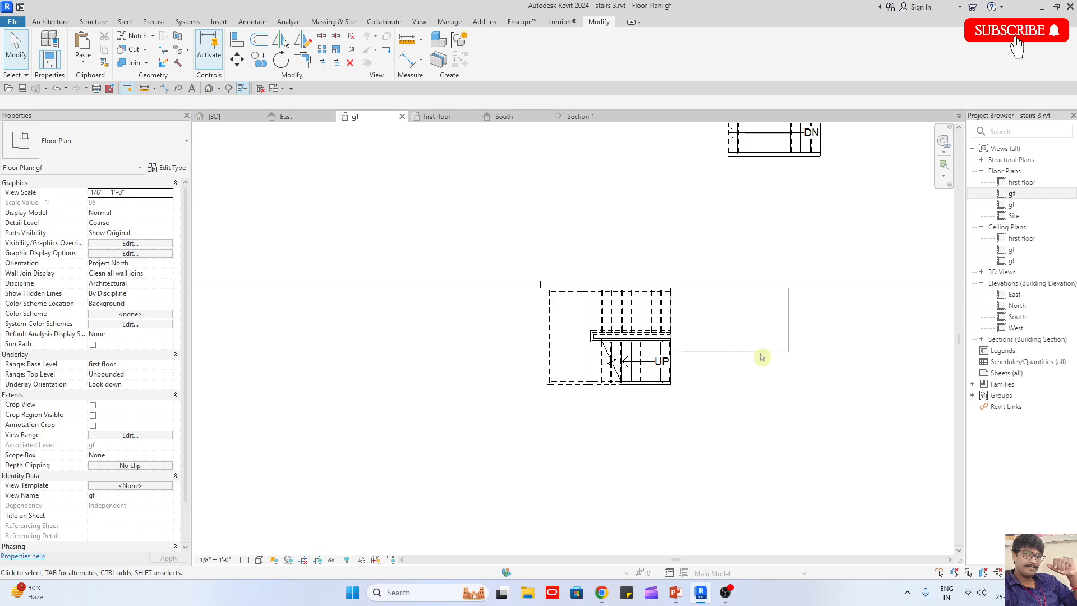
# Examine in the 3D view how the U-shaped stair meets the first-floor slab and how the slabs above are spaced
pyautogui.click(224, 116)
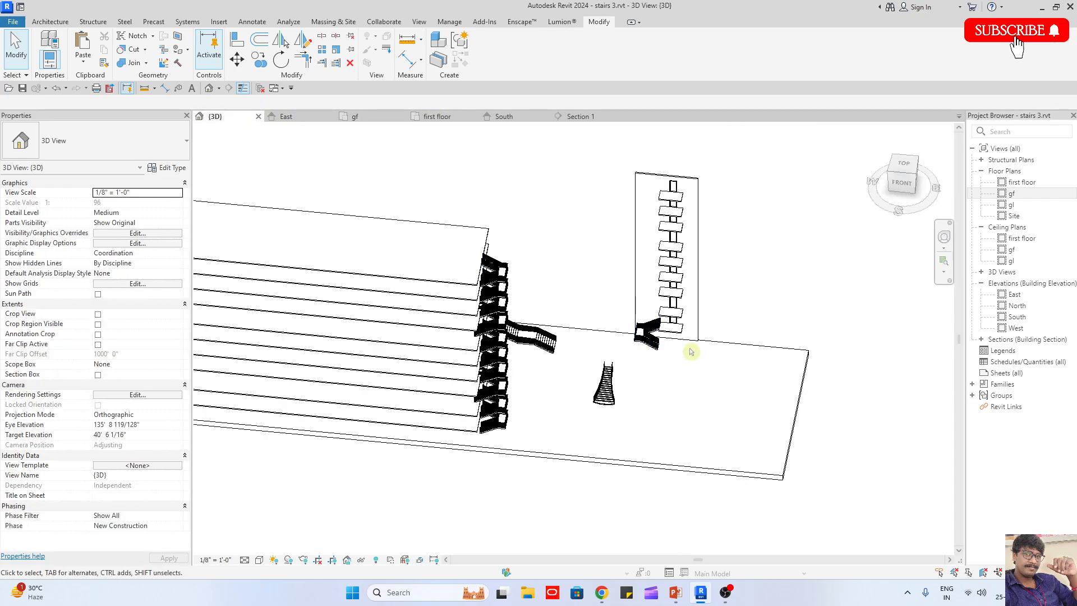
pyautogui.keyDown('shift'); pyautogui.moveTo(690, 351); pyautogui.dragTo(586, 308, button='middle'); pyautogui.keyUp('shift')
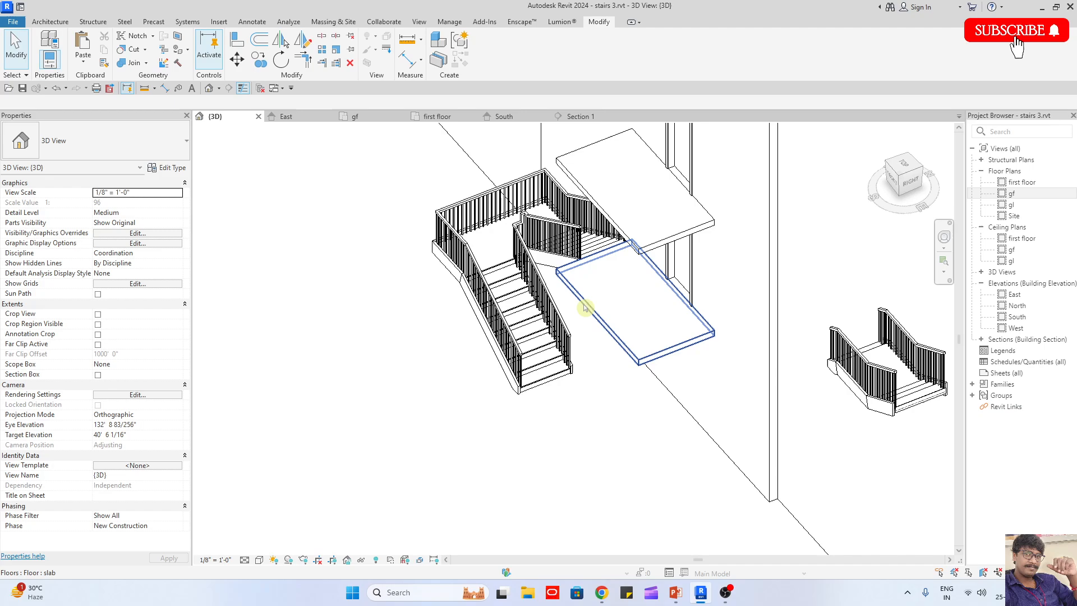
pyautogui.click(617, 354)
pyautogui.scroll(-5, 617, 355)
pyautogui.press('Escape')
pyautogui.keyDown('shift'); pyautogui.moveTo(617, 359); pyautogui.dragTo(575, 234, button='middle'); pyautogui.keyUp('shift')
pyautogui.scroll(4, 604, 373)
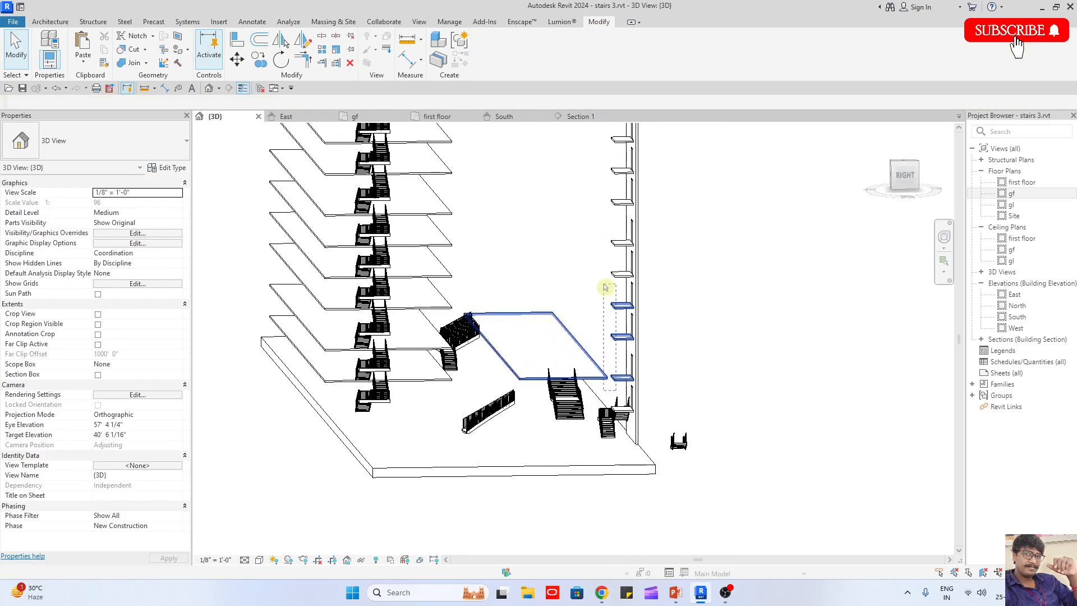
pyautogui.click(617, 174)
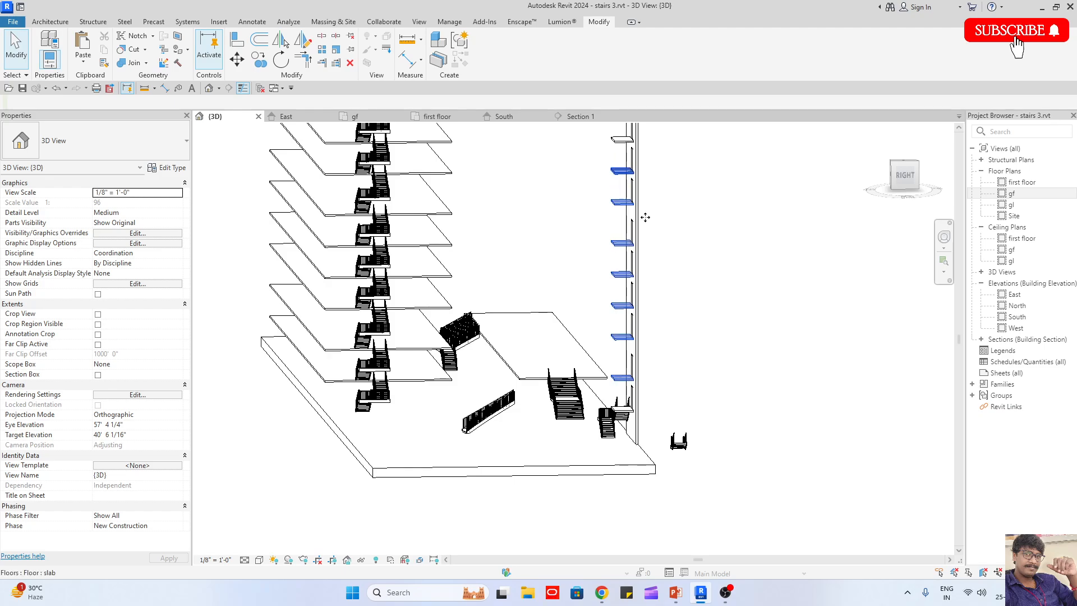
pyautogui.moveTo(644, 216); pyautogui.dragTo(745, 401, button='middle')
pyautogui.press('Escape')
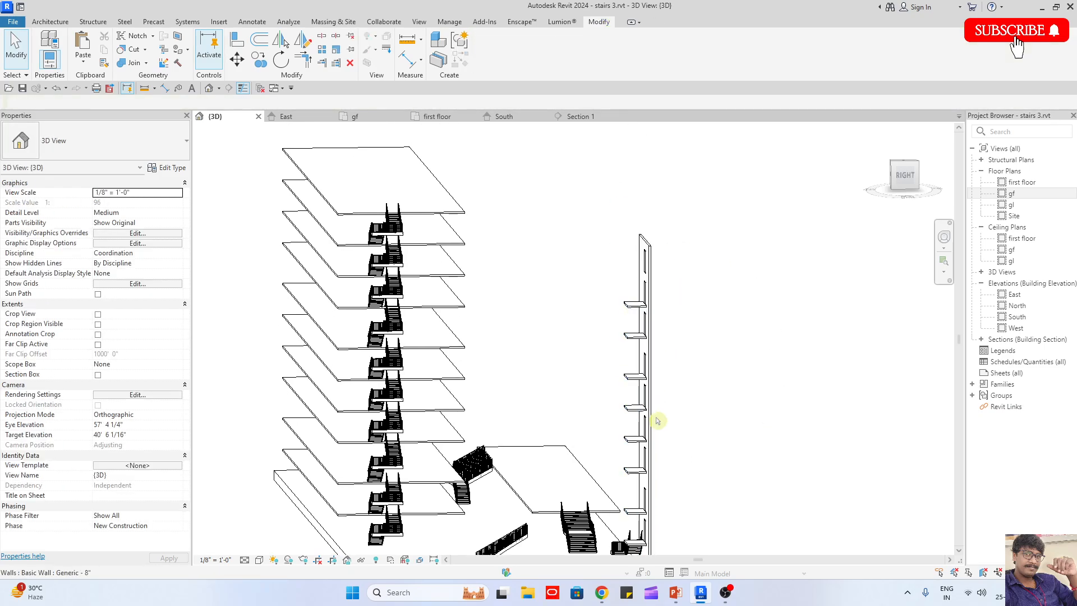
# Copy the U-shaped stair and paste it aligned to the first floor level, declining to save the project
pyautogui.keyDown('shift'); pyautogui.moveTo(653, 422); pyautogui.dragTo(628, 468, button='middle'); pyautogui.keyUp('shift')
pyautogui.scroll(3, 628, 467)
pyautogui.click(596, 359)
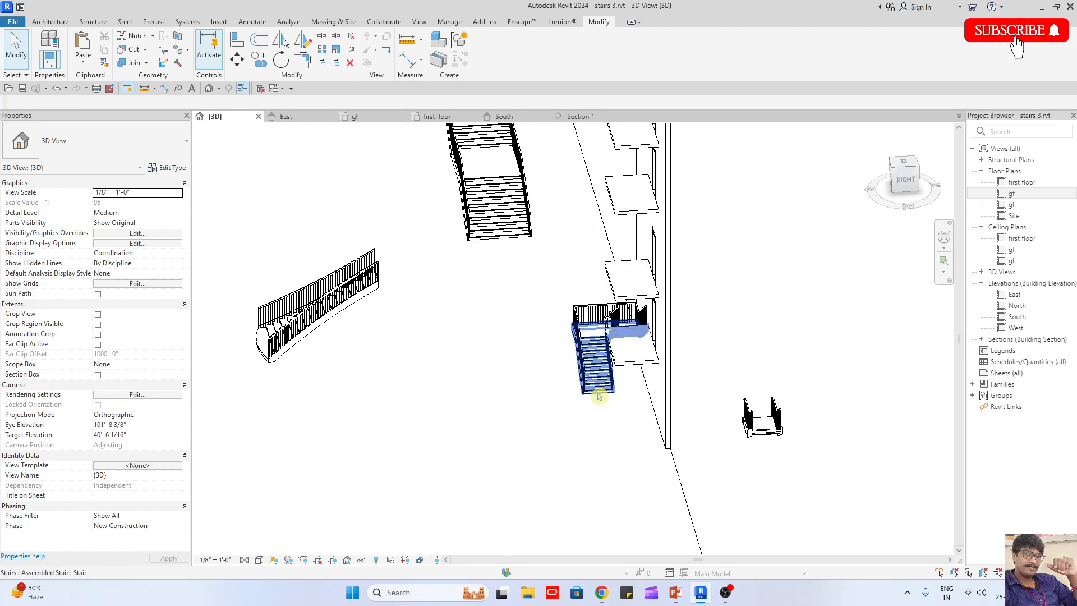
pyautogui.click(83, 60)
pyautogui.click(107, 103)
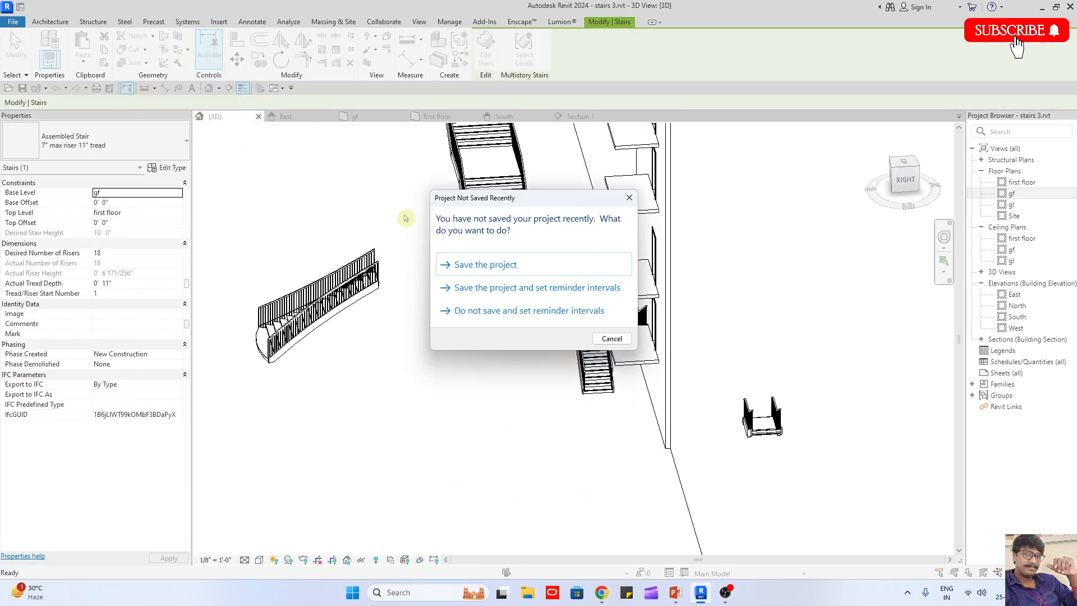
pyautogui.click(526, 307)
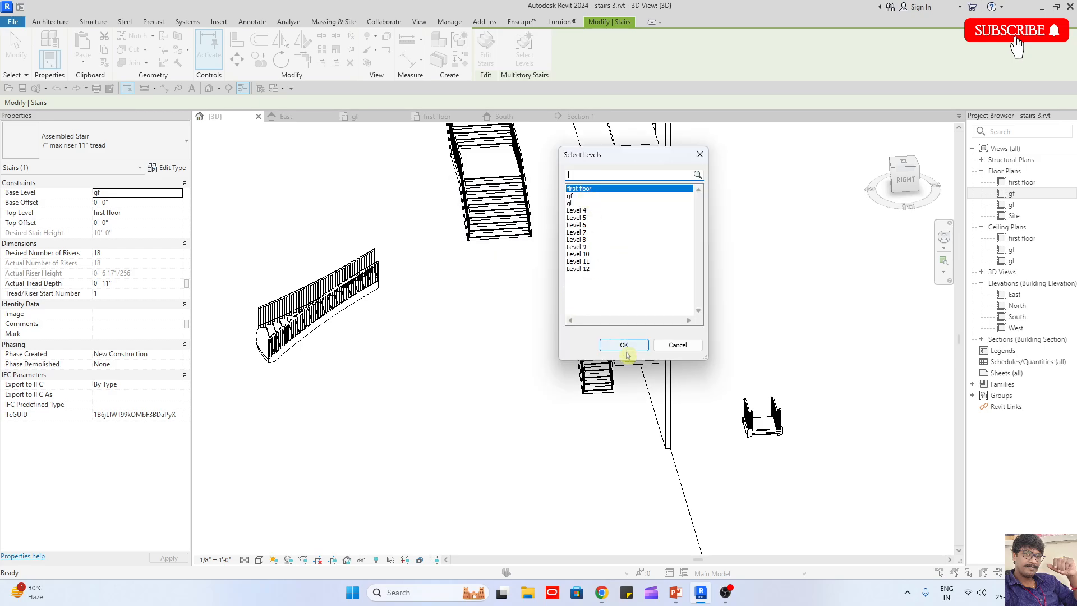
pyautogui.click(624, 345)
# Edit the boundary of the small first-floor slab, moving its long outer edge farther away from the wall
pyautogui.doubleClick(625, 367)
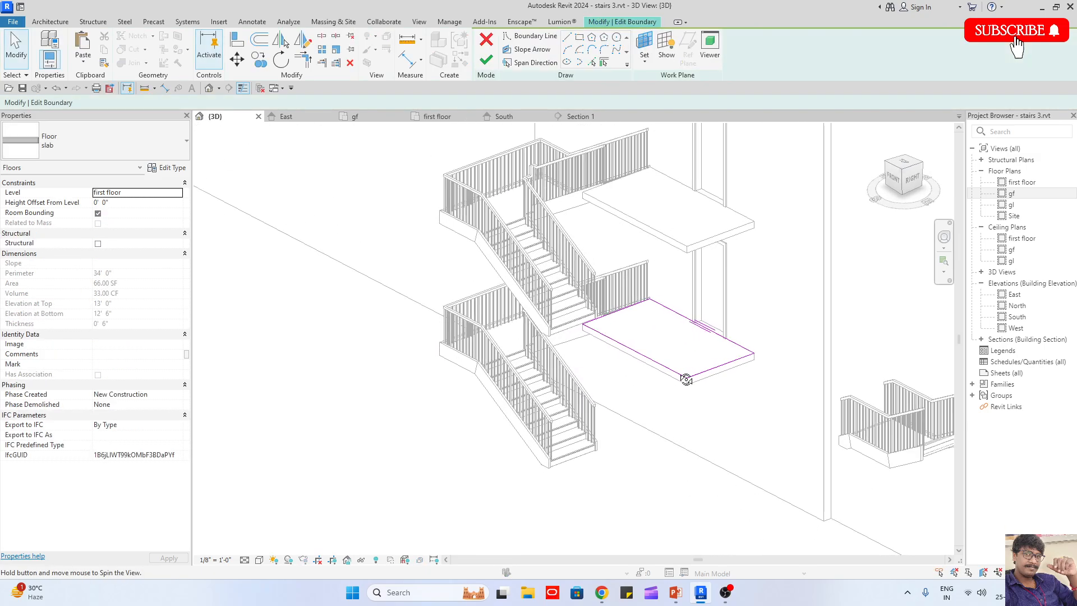
pyautogui.moveTo(639, 353); pyautogui.dragTo(590, 372)
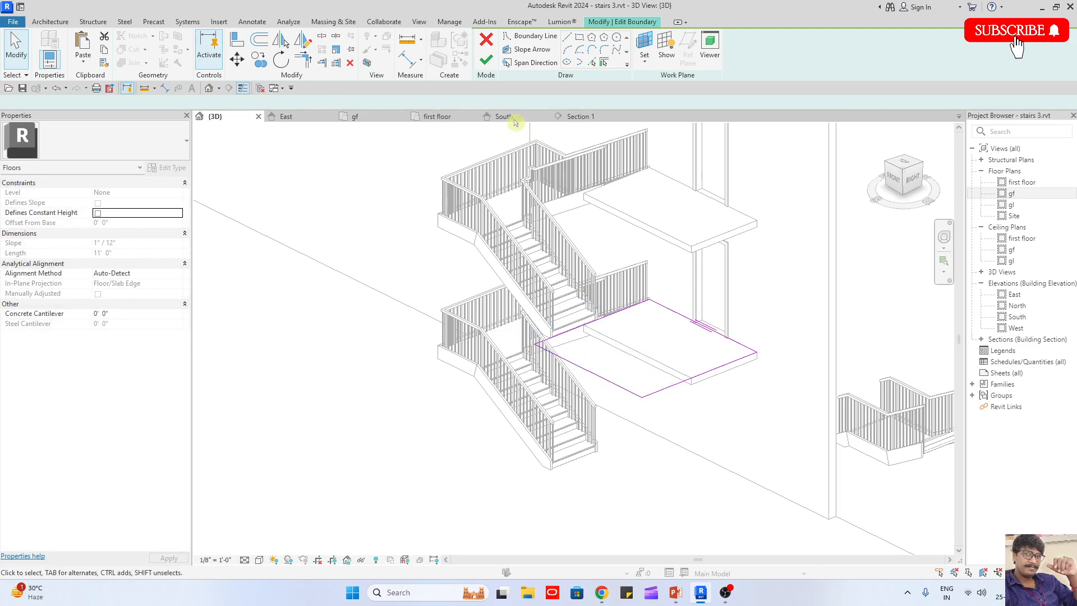
pyautogui.click(487, 60)
pyautogui.click(768, 361)
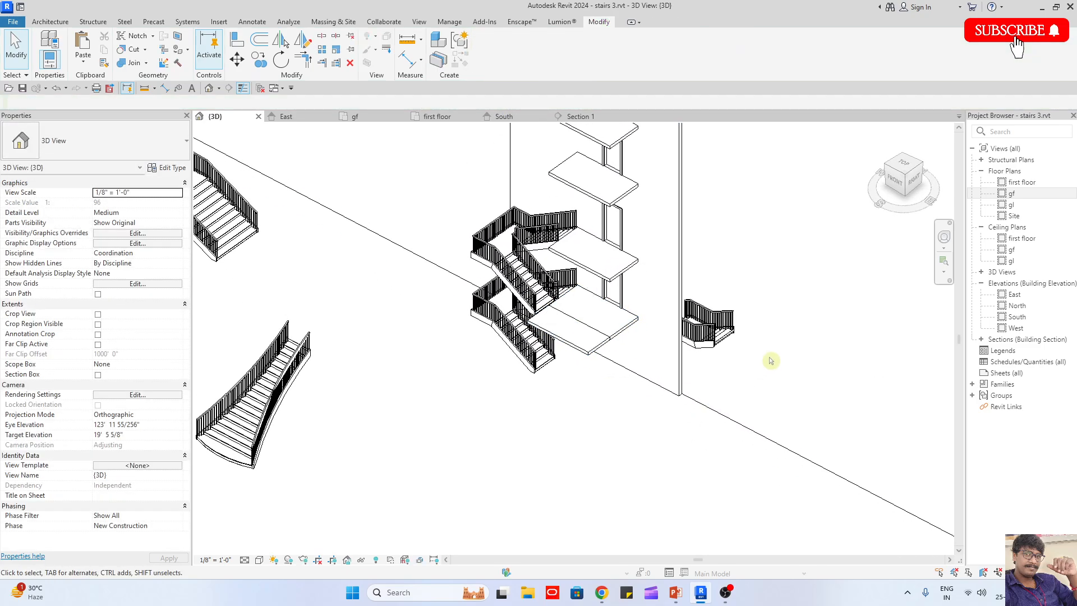
pyautogui.scroll(2, 619, 338)
pyautogui.click(589, 349)
pyautogui.press('Escape')
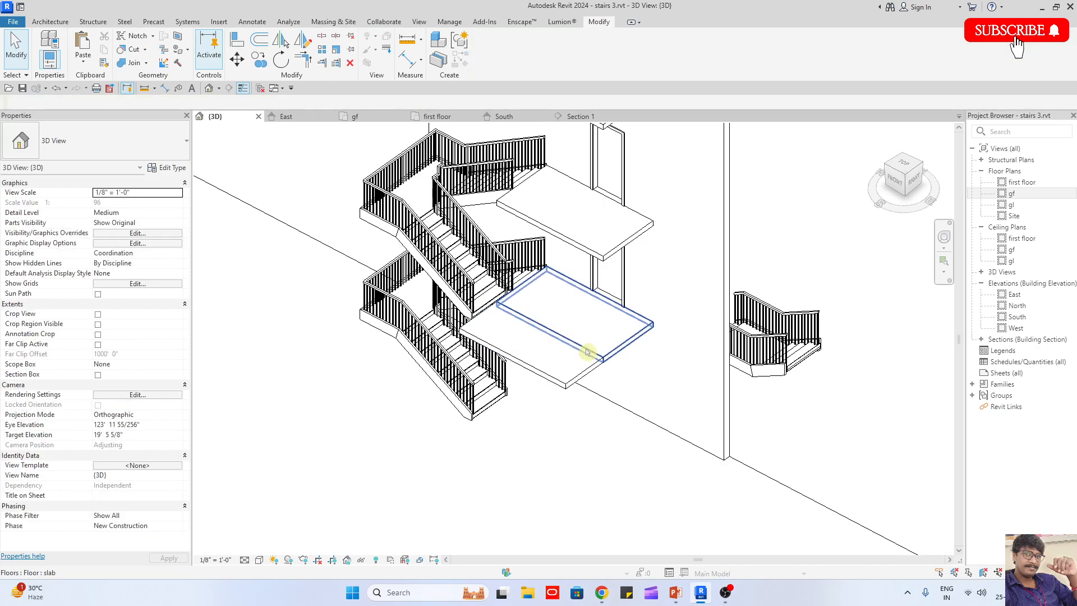
# Delete the small landing slabs on the levels above the first floor, keeping the enlarged first-floor slab
pyautogui.click(587, 352)
pyautogui.scroll(-3, 586, 365)
pyautogui.press('Escape')
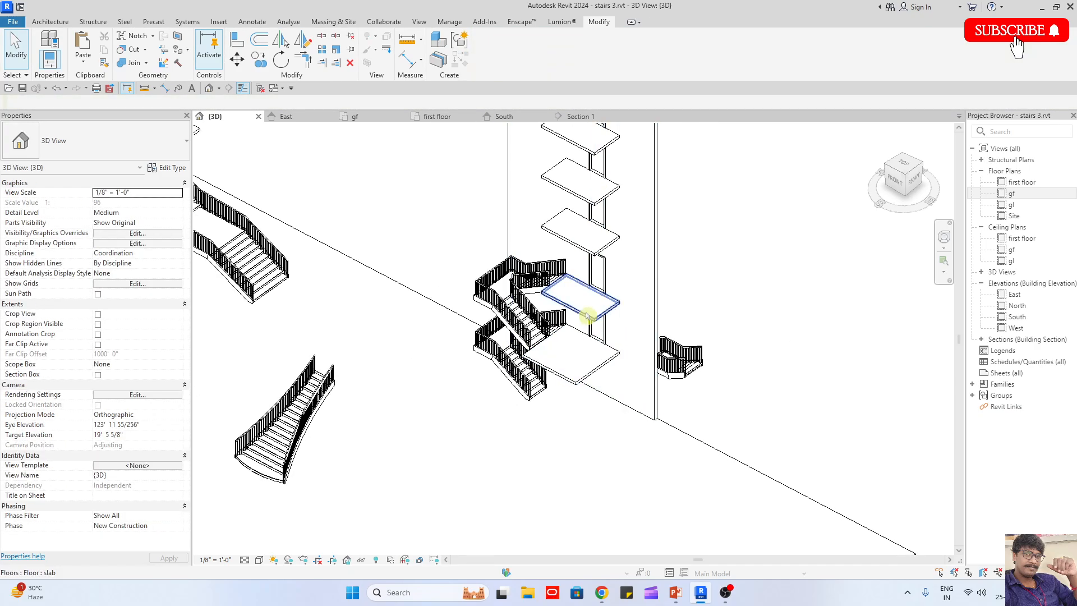
pyautogui.scroll(1, 681, 408)
pyautogui.keyDown('shift'); pyautogui.moveTo(682, 407); pyautogui.dragTo(587, 332, button='middle'); pyautogui.keyUp('shift')
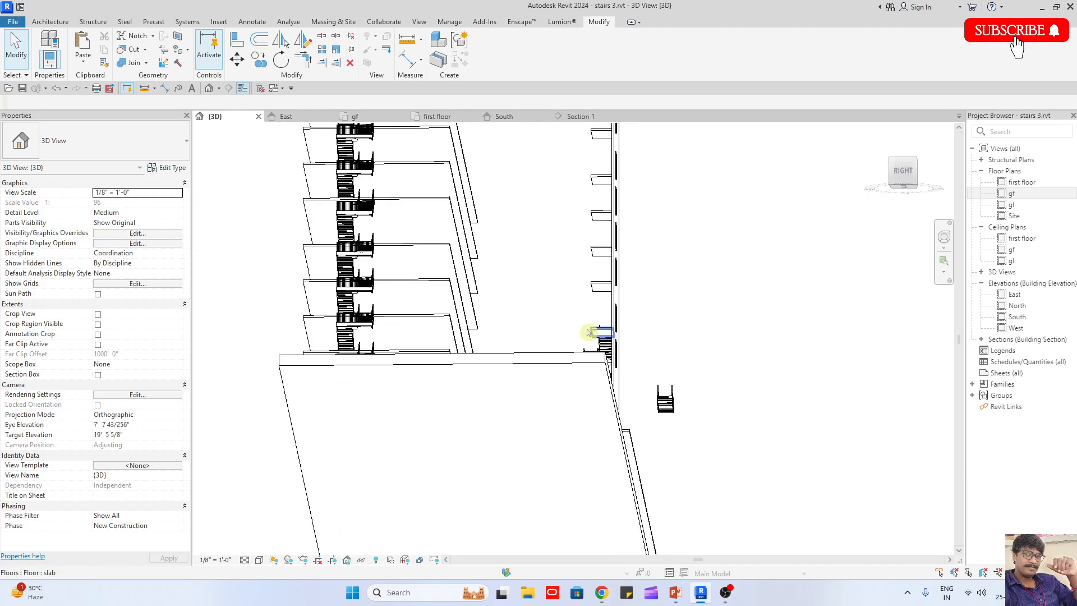
pyautogui.click(593, 333)
pyautogui.press('Escape')
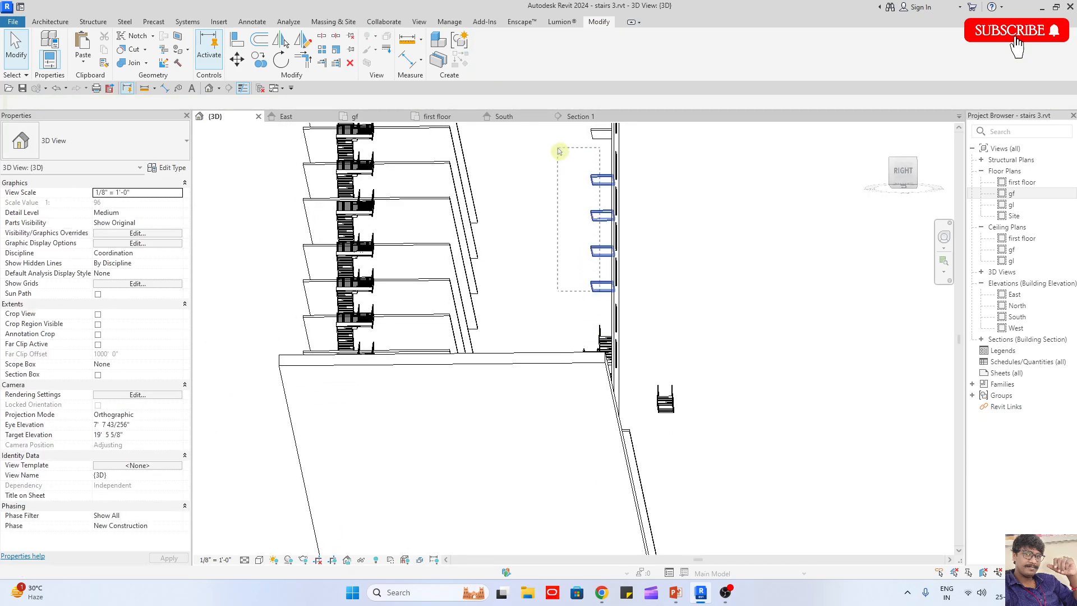
pyautogui.scroll(-4, 596, 362)
pyautogui.scroll(-2, 594, 303)
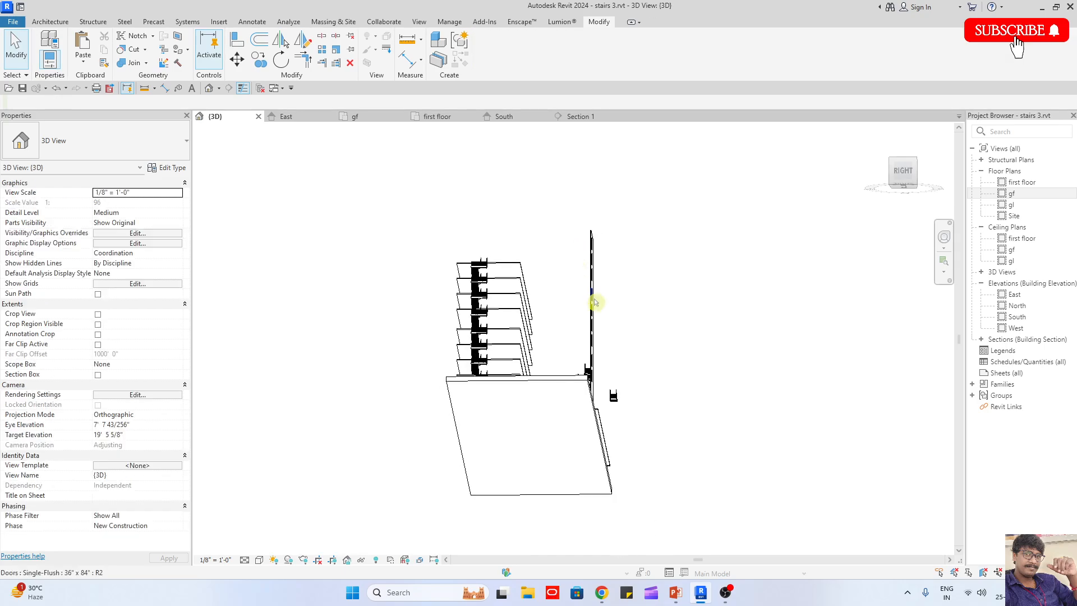
# Copy the enlarged first-floor slab and paste it aligned to the levels from Level 4 to Level 11
pyautogui.keyDown('shift'); pyautogui.moveTo(599, 330); pyautogui.dragTo(692, 536, button='middle'); pyautogui.keyUp('shift')
pyautogui.scroll(4, 606, 409)
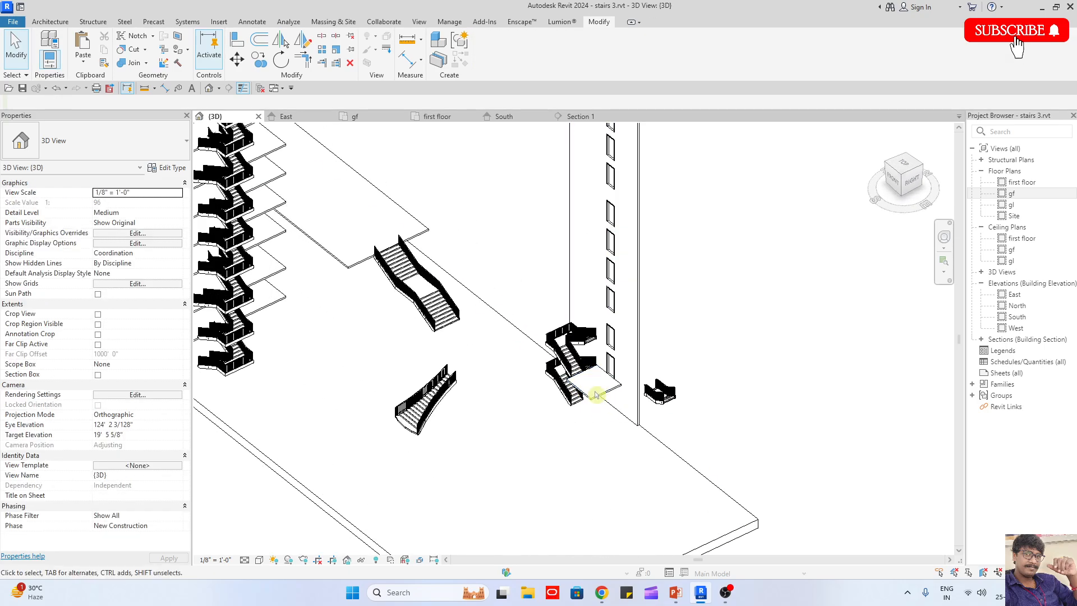
pyautogui.click(598, 399)
pyautogui.click(92, 61)
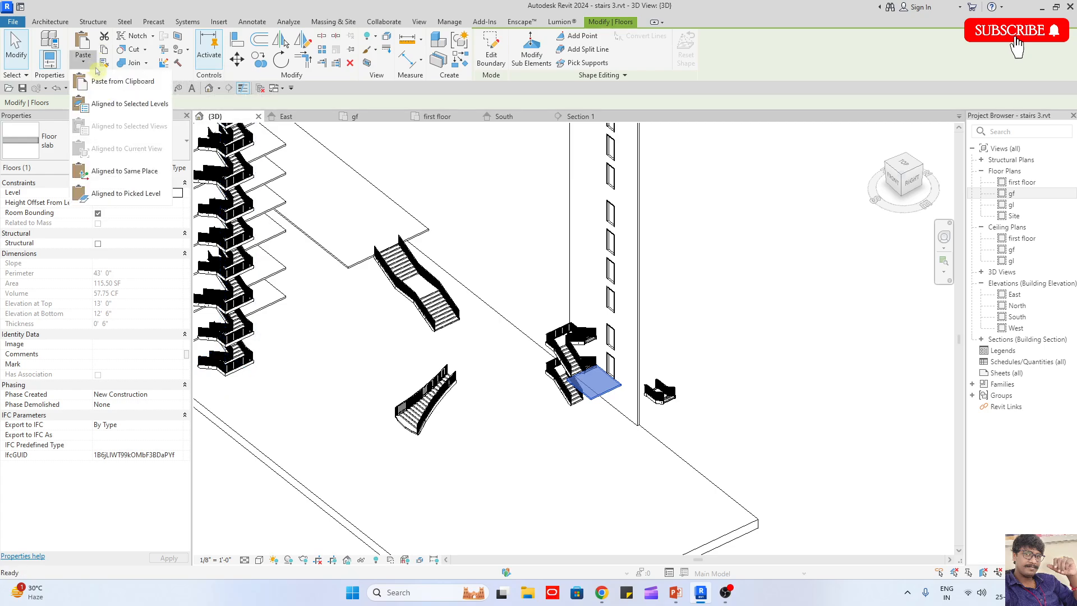
pyautogui.click(123, 104)
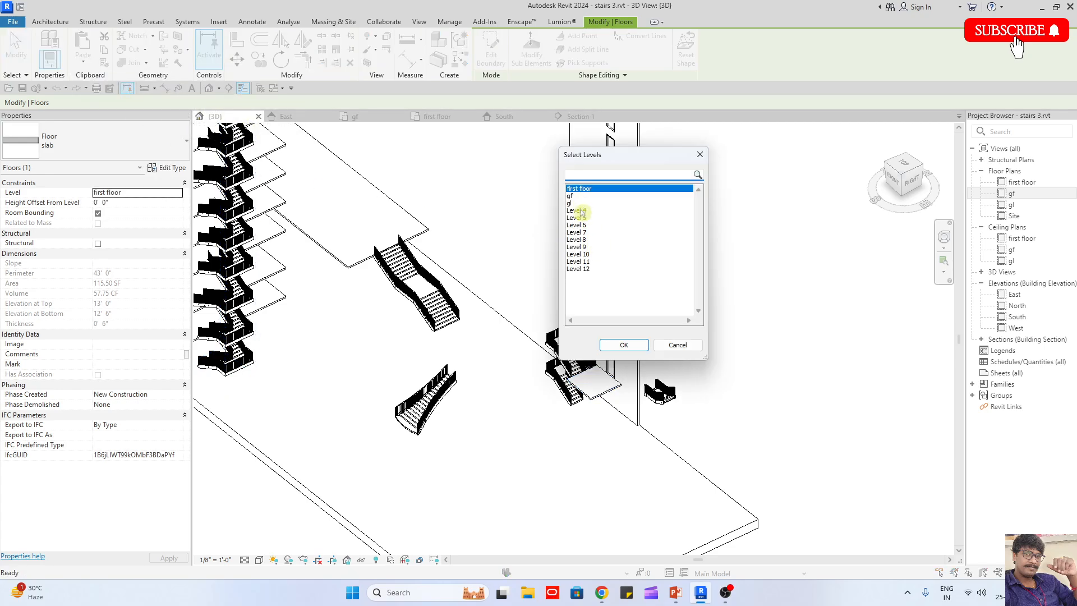
pyautogui.moveTo(581, 212); pyautogui.dragTo(589, 267)
pyautogui.click(623, 345)
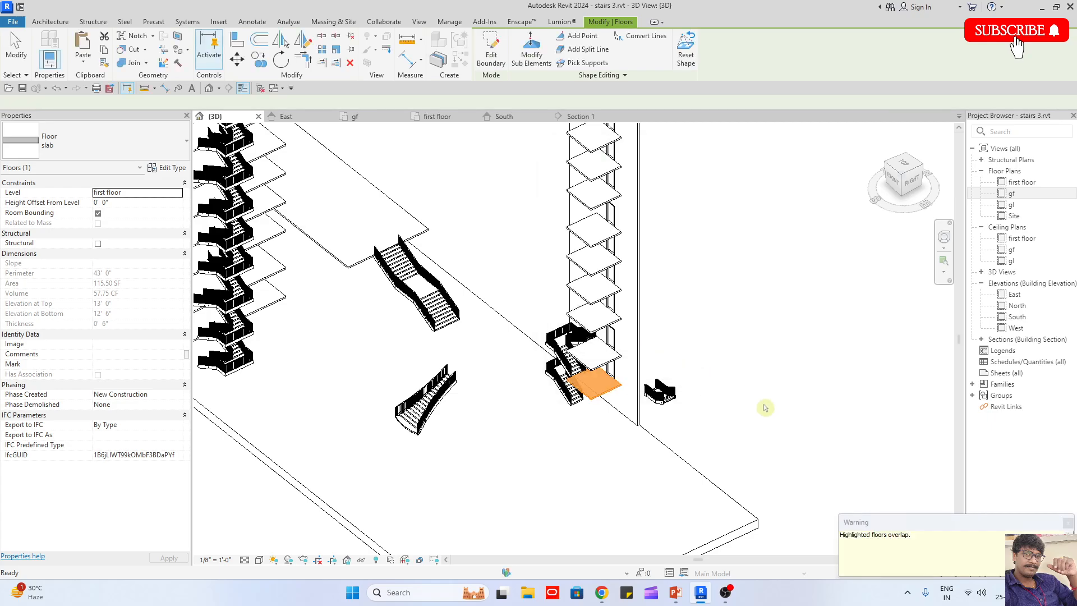
pyautogui.click(729, 426)
pyautogui.scroll(-2, 700, 446)
pyautogui.keyDown('shift'); pyautogui.moveTo(709, 427); pyautogui.dragTo(635, 414, button='middle'); pyautogui.keyUp('shift')
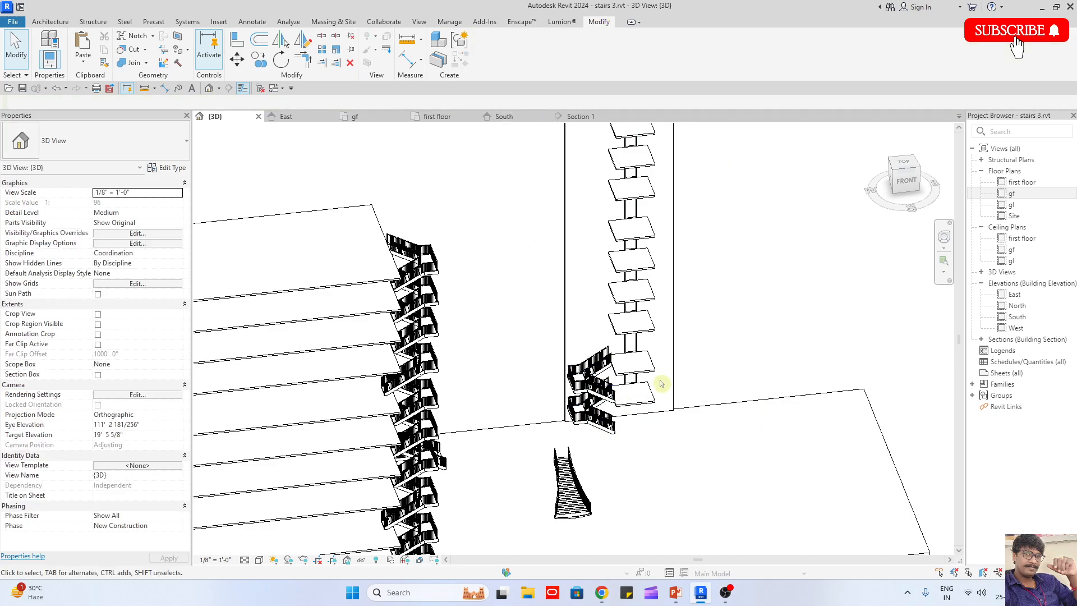
pyautogui.keyDown('shift'); pyautogui.moveTo(661, 384); pyautogui.dragTo(797, 377, button='middle'); pyautogui.keyUp('shift')
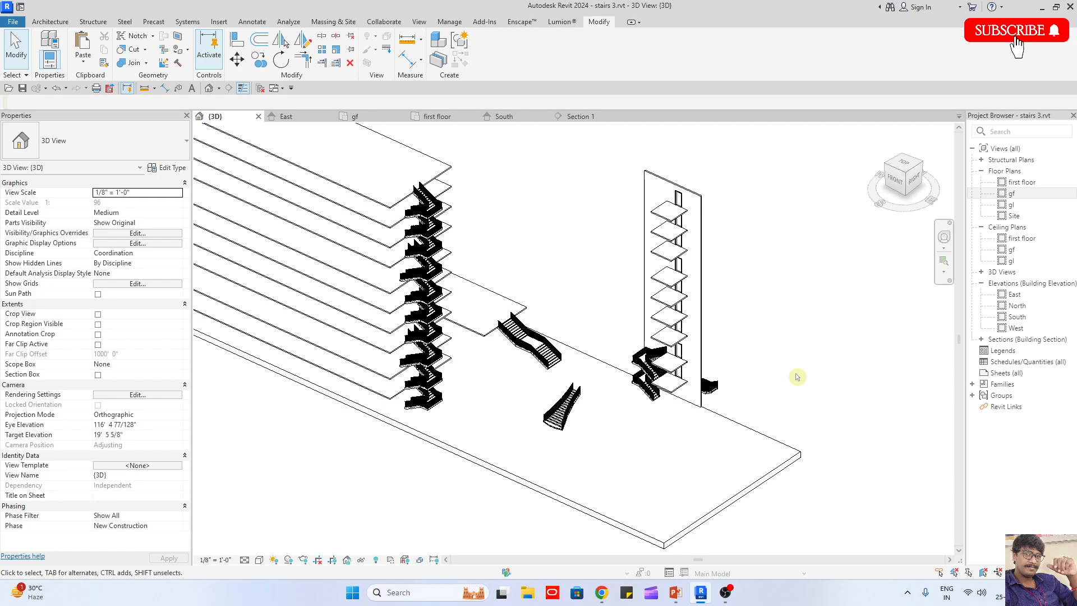
# In the gf floor plan, draw two Generic - 8" walls along the small slab's outer edges, starting from the tall wall
pyautogui.doubleClick(1009, 194)
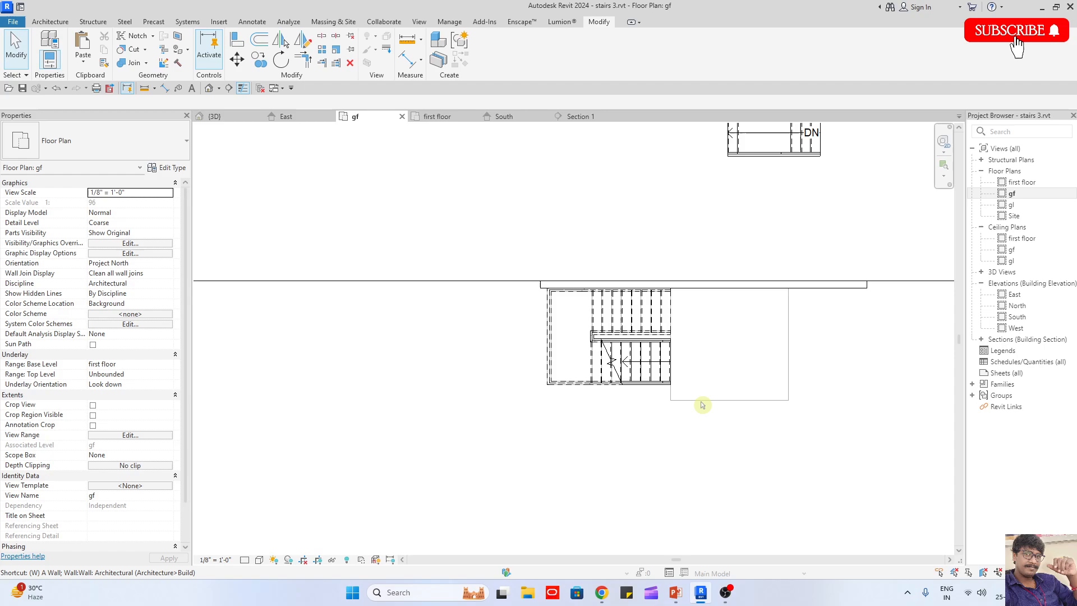
pyautogui.press('a')
pyautogui.click(788, 288)
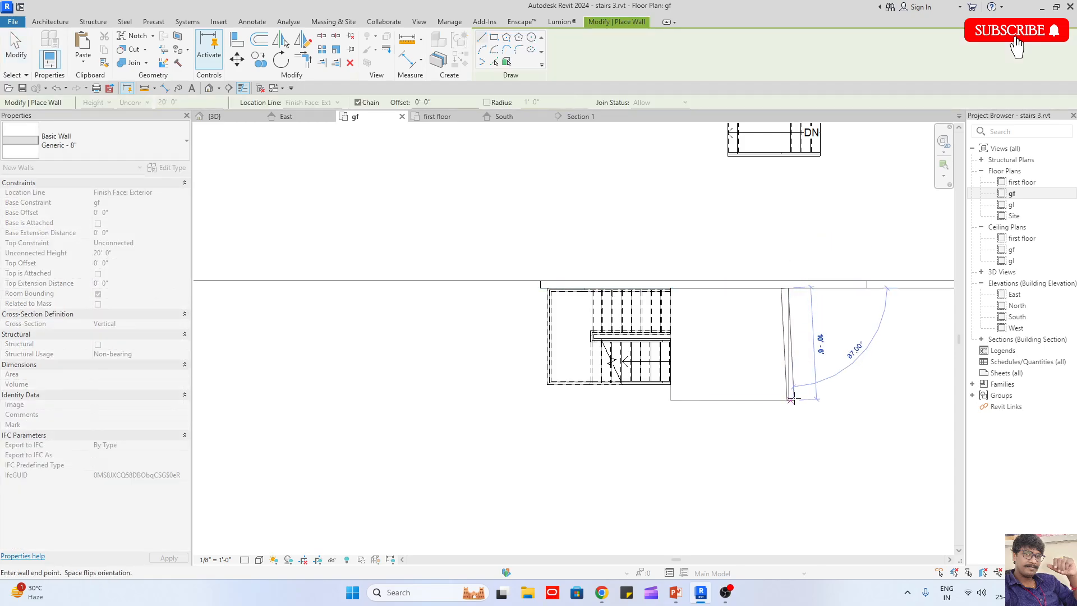
pyautogui.click(791, 399)
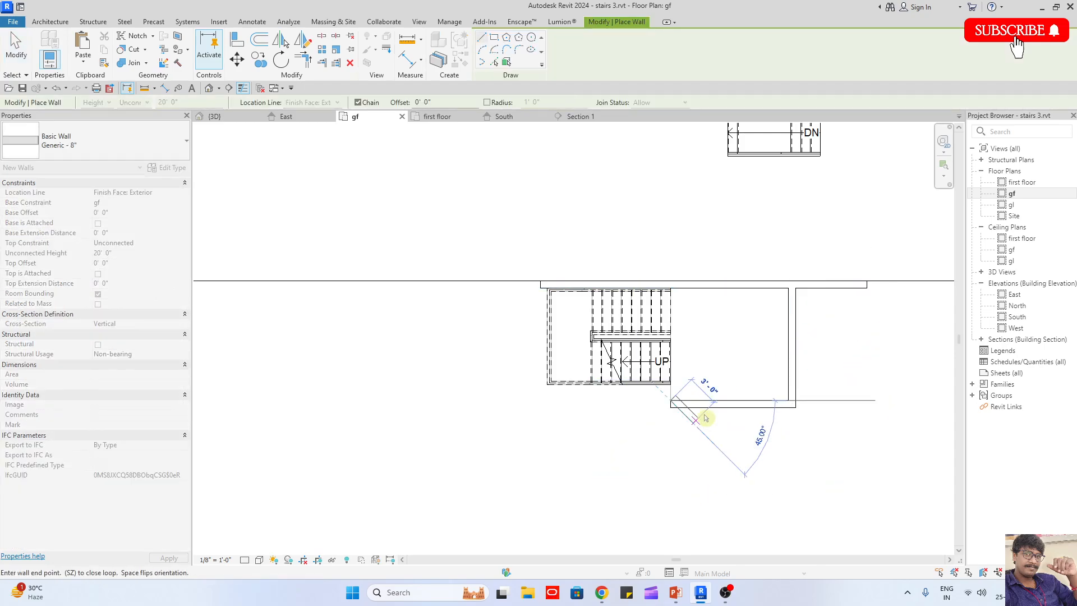
pyautogui.press('Escape')
pyautogui.press('Escape')
# Raise the tops of both new enclosing walls to the same level as the tall wall
pyautogui.click(224, 116)
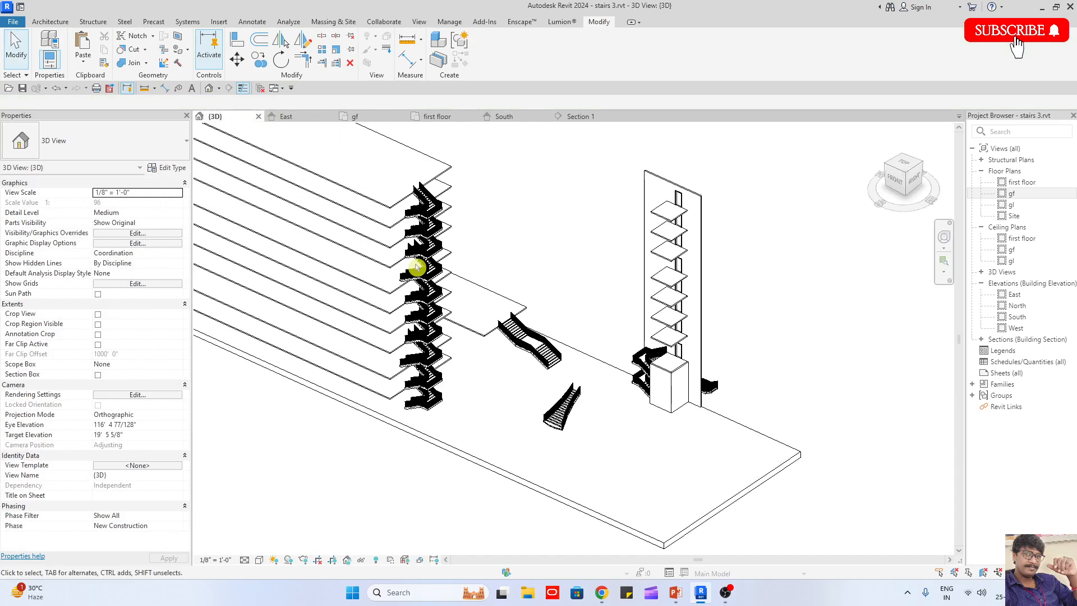
pyautogui.click(673, 397)
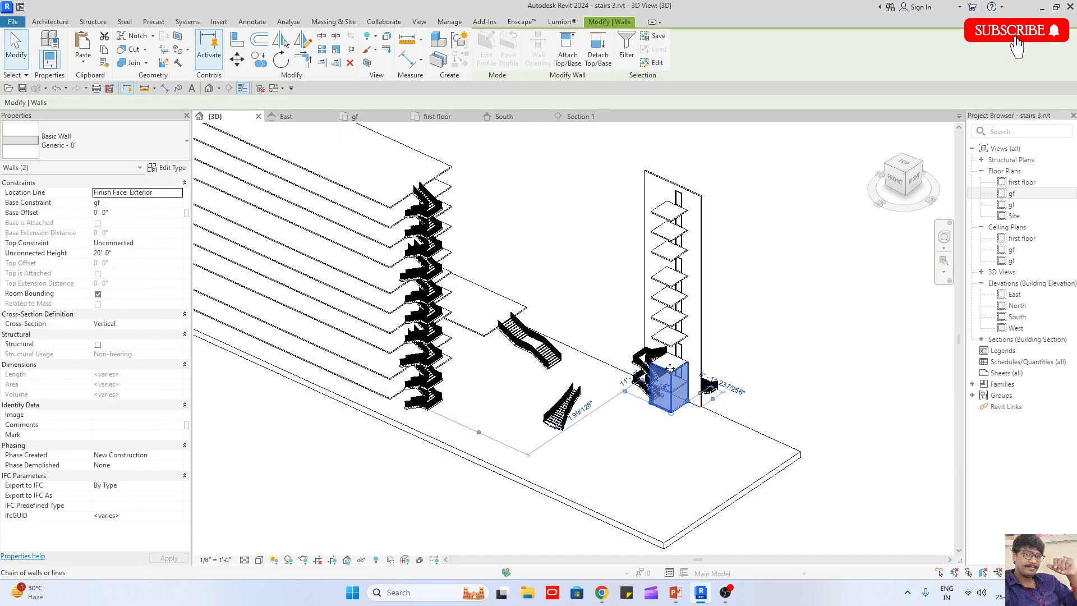
pyautogui.click(178, 242)
pyautogui.click(124, 298)
pyautogui.click(780, 297)
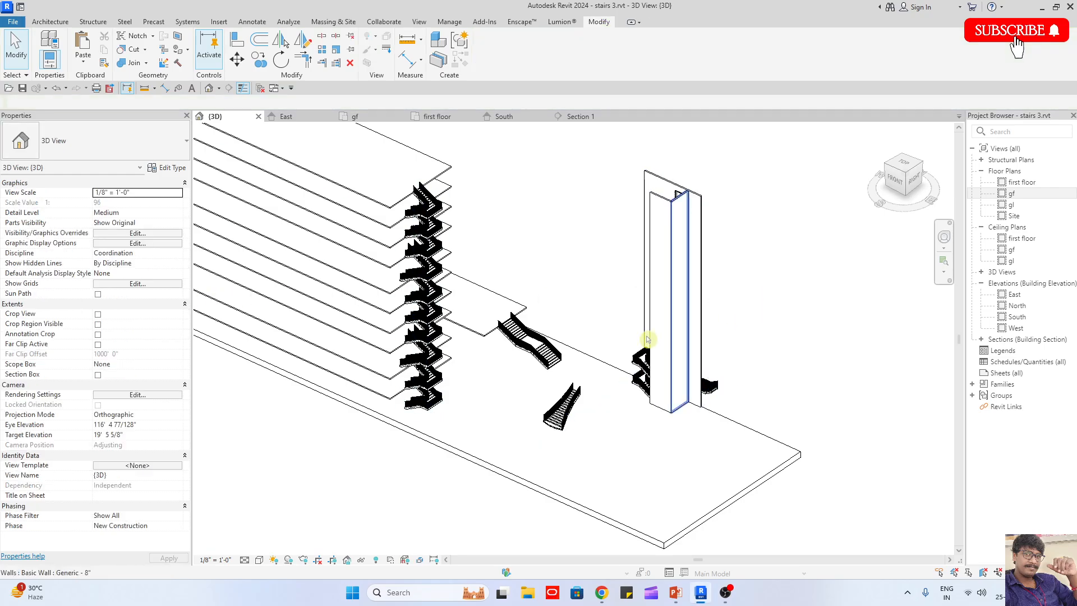
# Examine the raised walls around the landing slabs in 3D and remove them again
pyautogui.keyDown('shift'); pyautogui.moveTo(649, 342); pyautogui.dragTo(671, 447, button='middle'); pyautogui.keyUp('shift')
pyautogui.click(671, 447)
pyautogui.moveTo(654, 447); pyautogui.dragTo(654, 487)
pyautogui.click(678, 464)
pyautogui.keyDown('shift'); pyautogui.moveTo(668, 449); pyautogui.dragTo(610, 392, button='middle'); pyautogui.keyUp('shift')
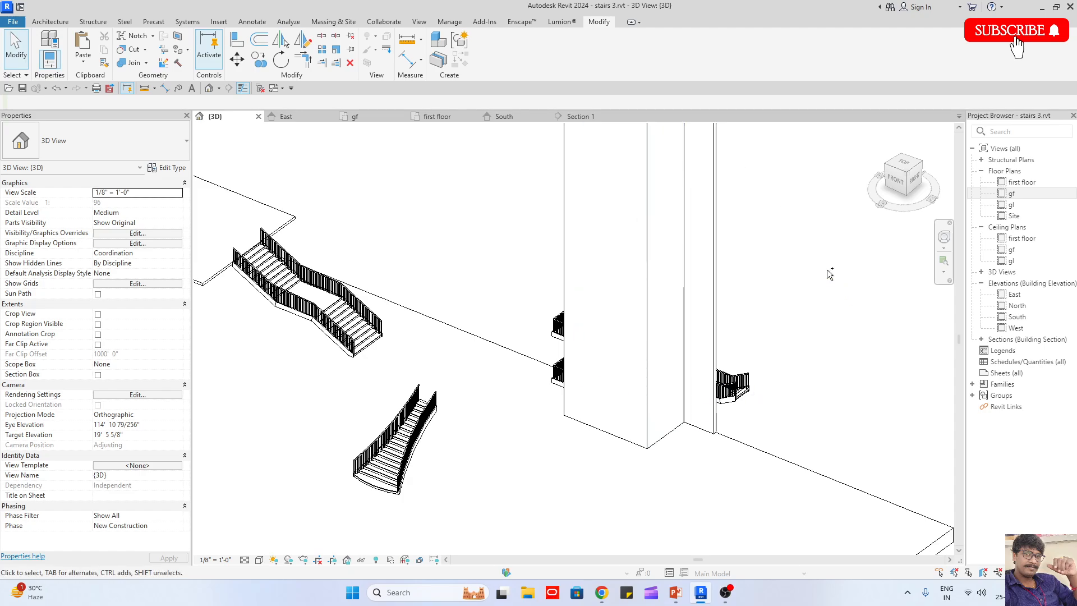
pyautogui.scroll(-3, 828, 271)
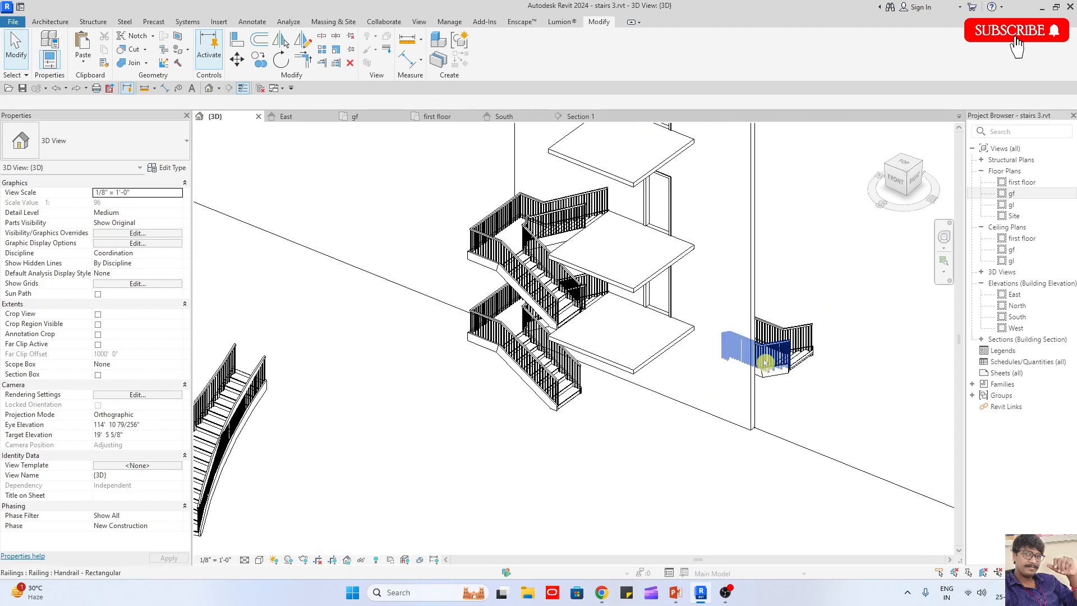
# Copy the tall wall with a stair, its first-floor slab and its top slab farther along the plinth edge
pyautogui.keyDown('shift'); pyautogui.moveTo(765, 363); pyautogui.dragTo(766, 334, button='middle'); pyautogui.keyUp('shift')
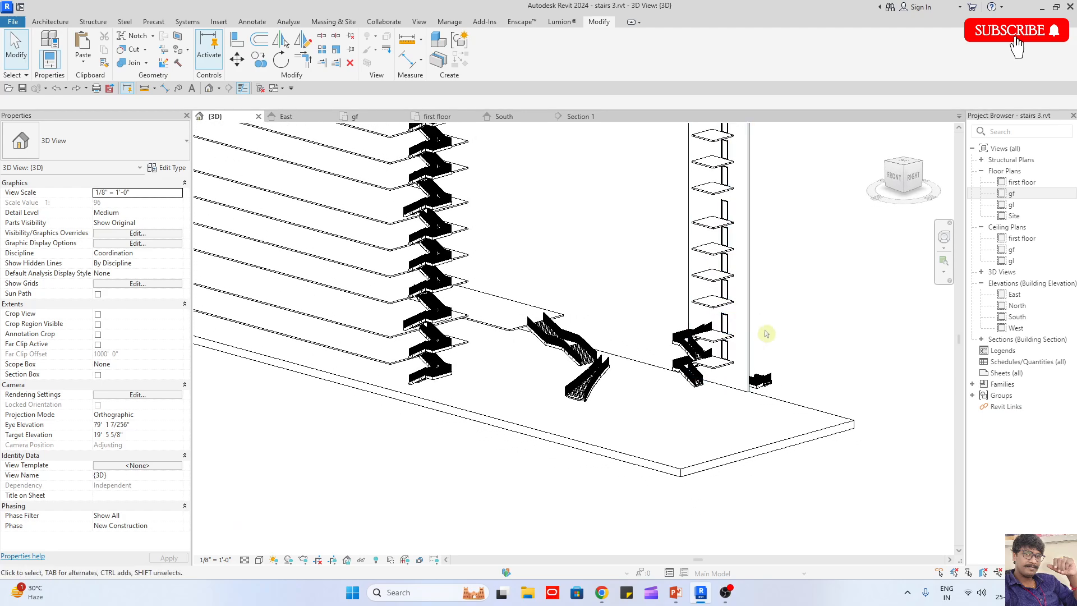
pyautogui.click(753, 332)
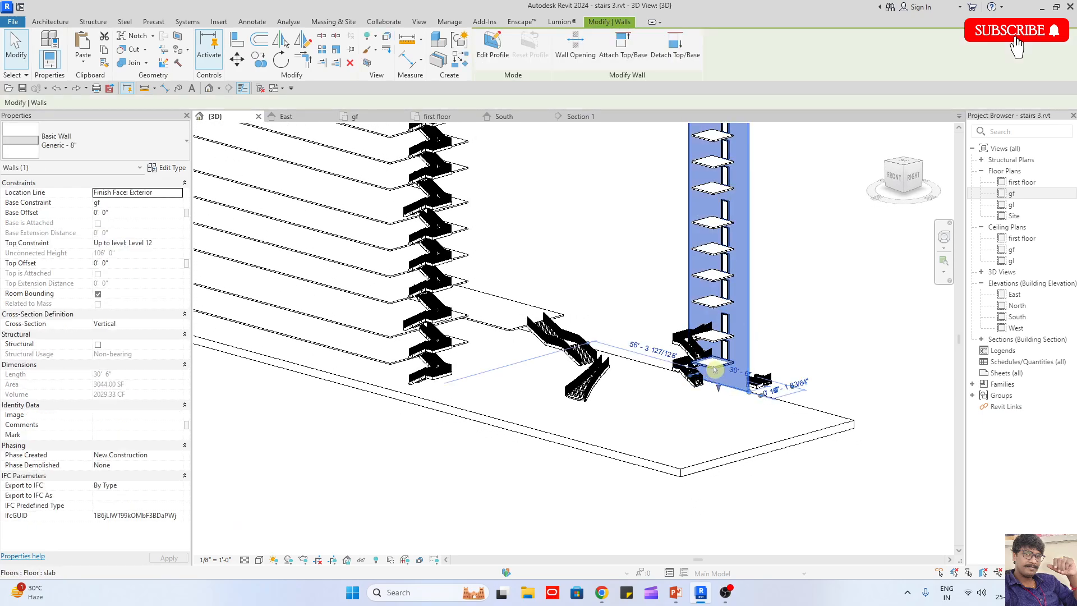
pyautogui.keyDown('ctrl'); pyautogui.click(715, 368); pyautogui.keyUp('ctrl')
pyautogui.scroll(-3, 696, 416)
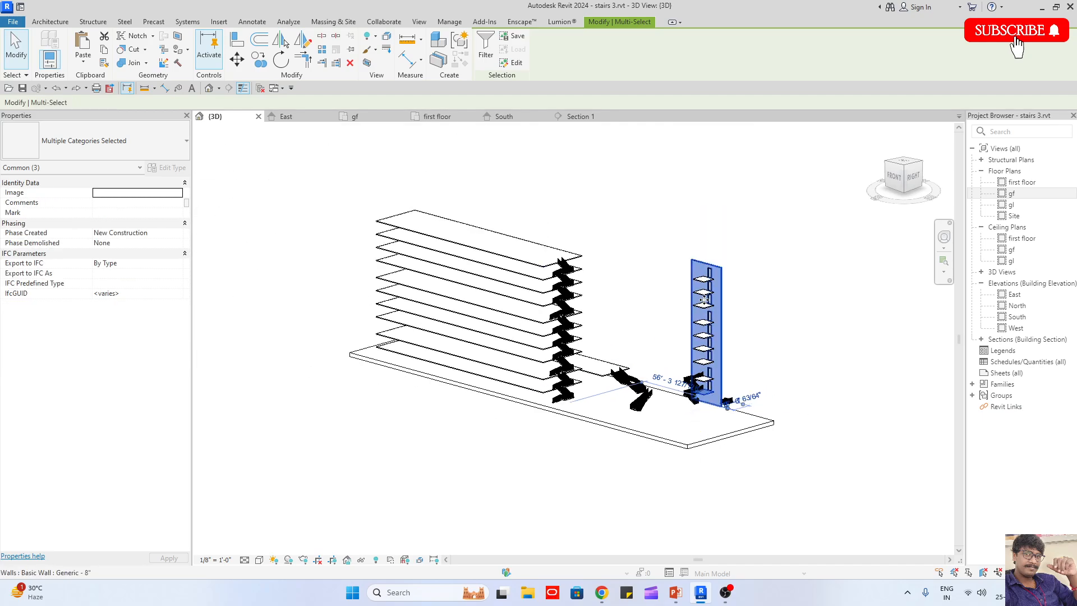
pyautogui.keyDown('ctrl'); pyautogui.click(705, 288); pyautogui.keyUp('ctrl')
pyautogui.click(903, 163)
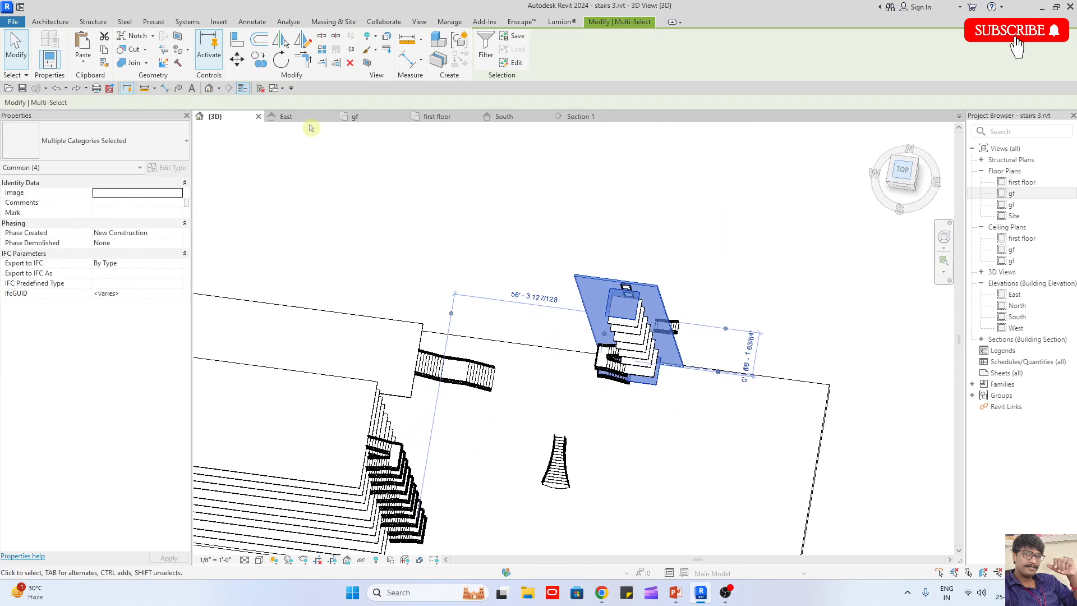
pyautogui.press('c')
pyautogui.press('o')
pyautogui.click(514, 317)
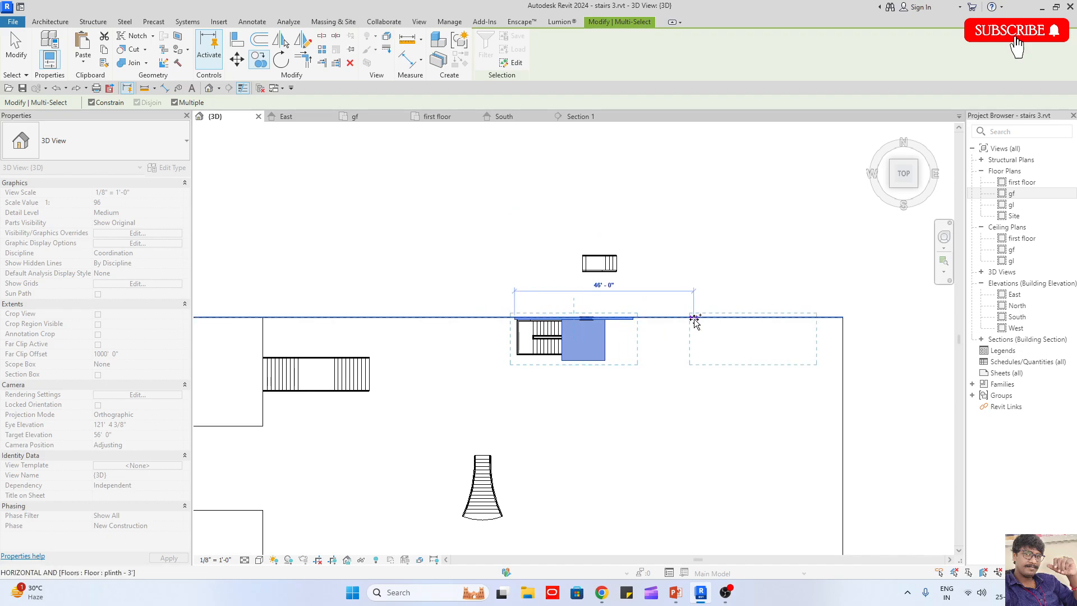
pyautogui.click(677, 320)
pyautogui.press('Escape')
# Delete the copied wall's doors below the topmost one, along with its first-floor slab
pyautogui.keyDown('shift'); pyautogui.moveTo(814, 402); pyautogui.dragTo(733, 216, button='middle'); pyautogui.keyUp('shift')
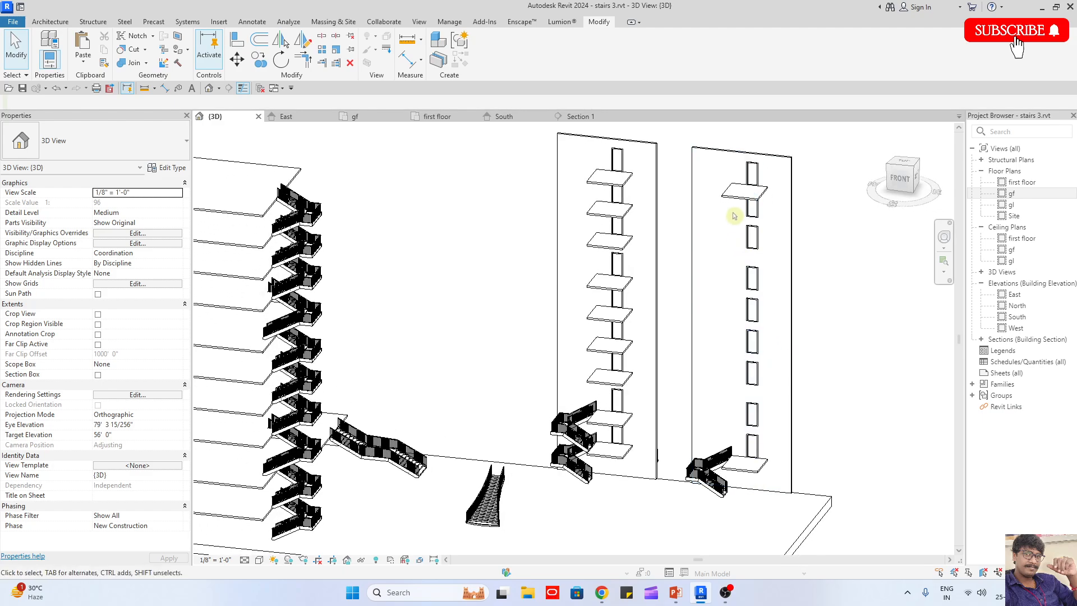
pyautogui.moveTo(733, 207); pyautogui.dragTo(782, 476)
pyautogui.press('Delete')
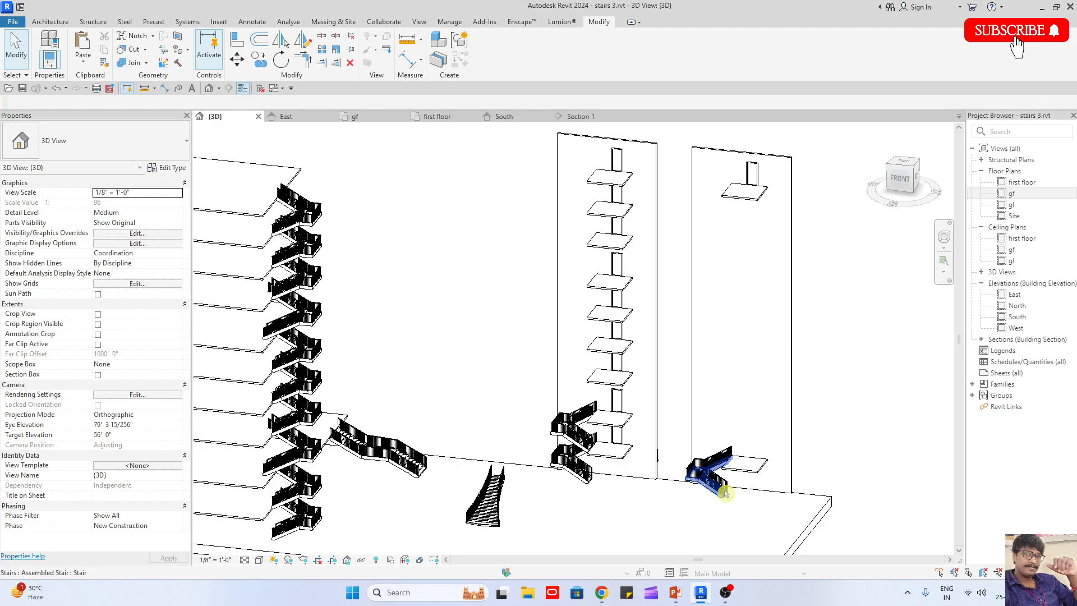
pyautogui.click(742, 474)
pyautogui.press('Delete')
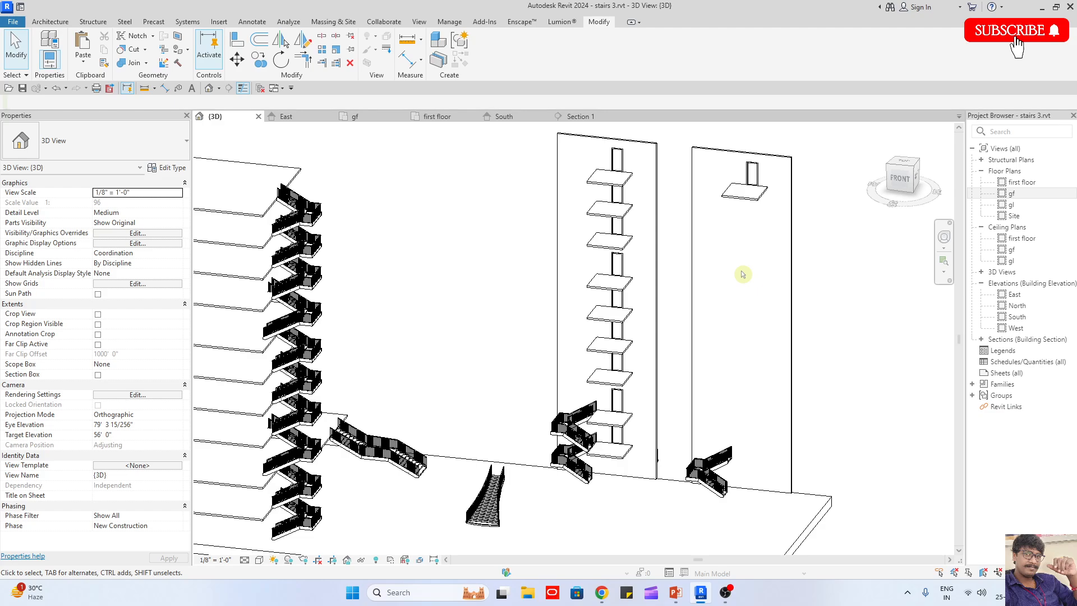
# In the East elevation, move Levels 5 through 12 down together by 6 inches, placing Level 5 at 35' - 6"
pyautogui.click(297, 119)
pyautogui.scroll(3, 769, 325)
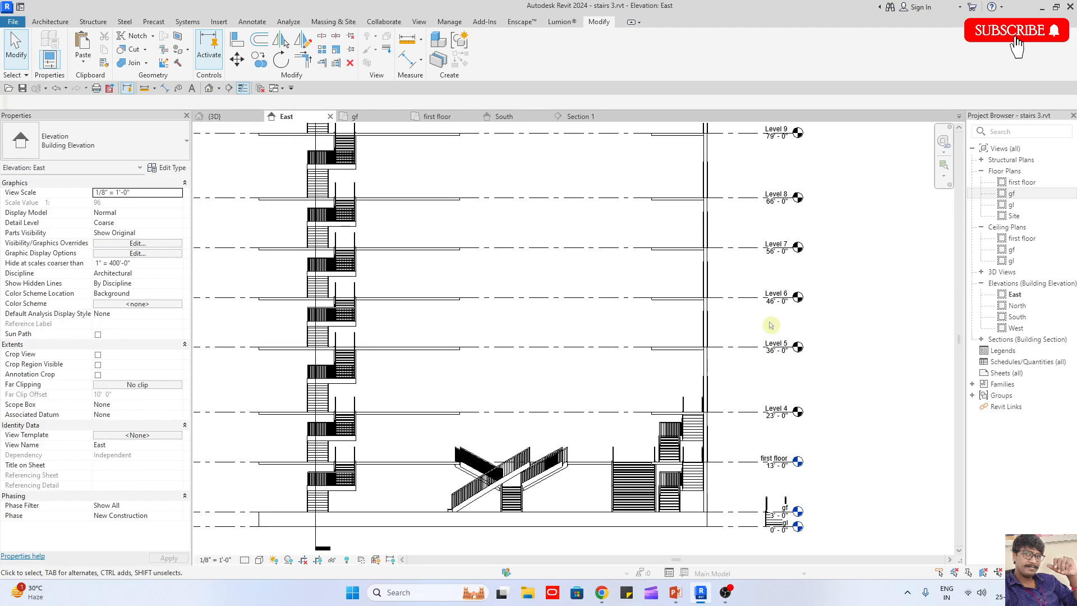
pyautogui.moveTo(824, 413); pyautogui.dragTo(795, 358, button='middle')
pyautogui.scroll(-3, 808, 336)
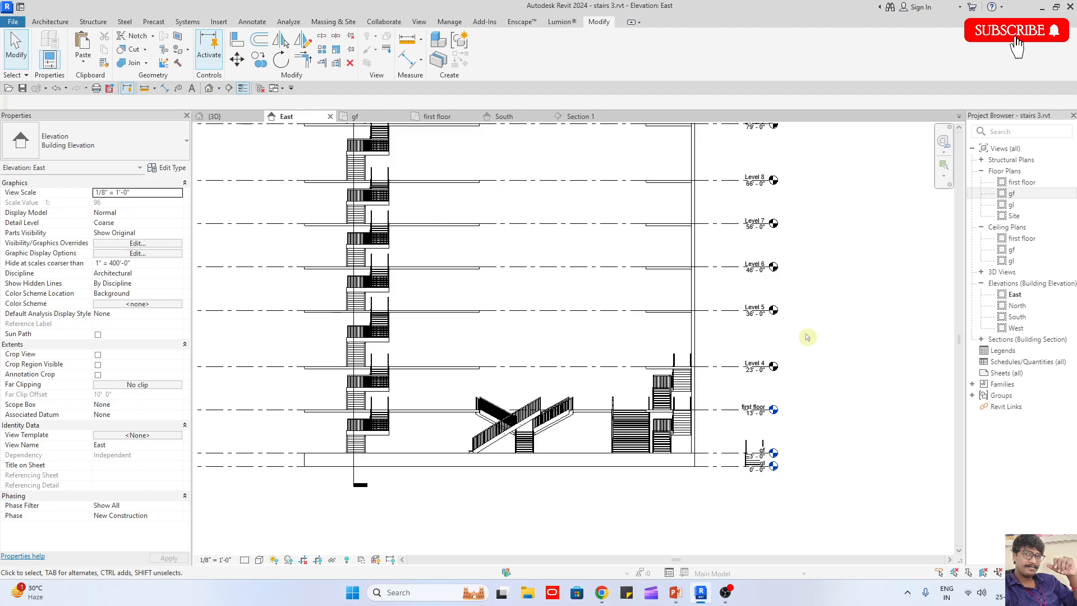
pyautogui.moveTo(810, 332); pyautogui.dragTo(763, 139)
pyautogui.moveTo(825, 248); pyautogui.dragTo(797, 322, button='middle')
pyautogui.click(798, 405)
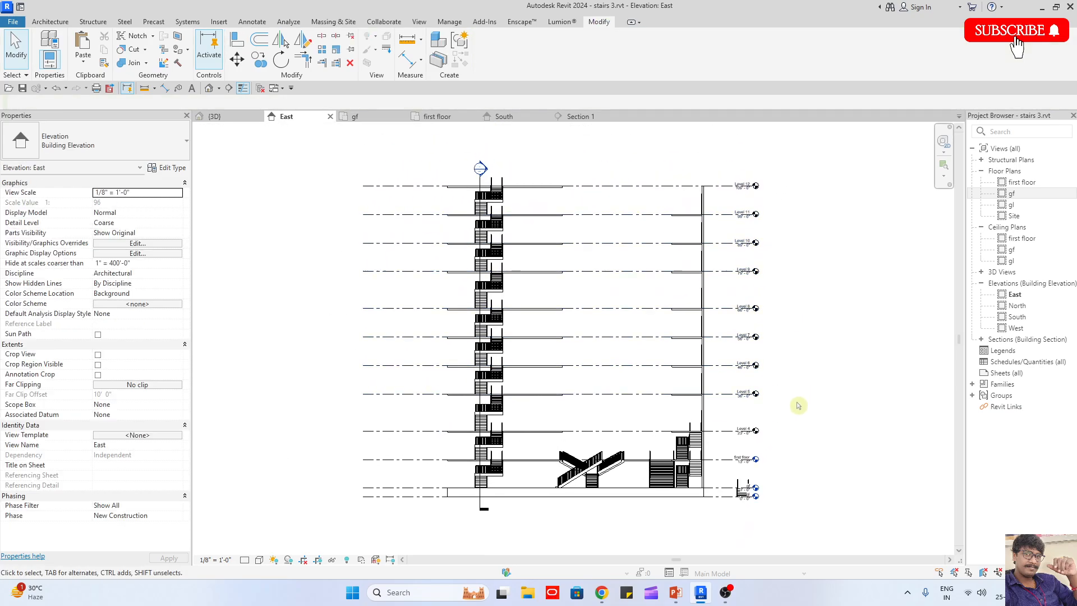
pyautogui.moveTo(753, 279); pyautogui.dragTo(724, 168)
pyautogui.scroll(4, 770, 420)
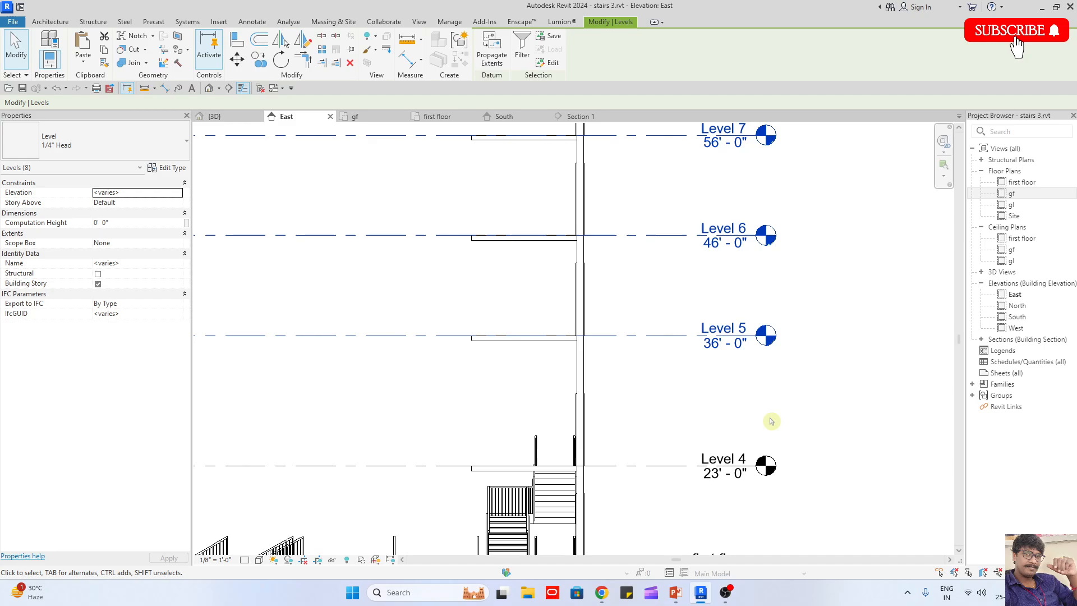
pyautogui.press('Down')
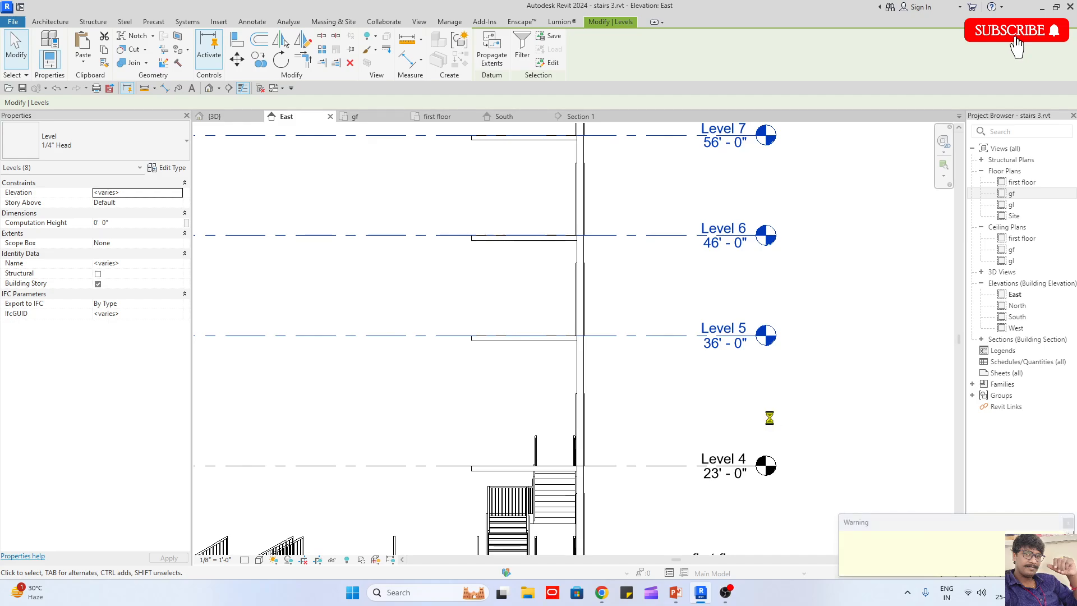
pyautogui.click(1069, 523)
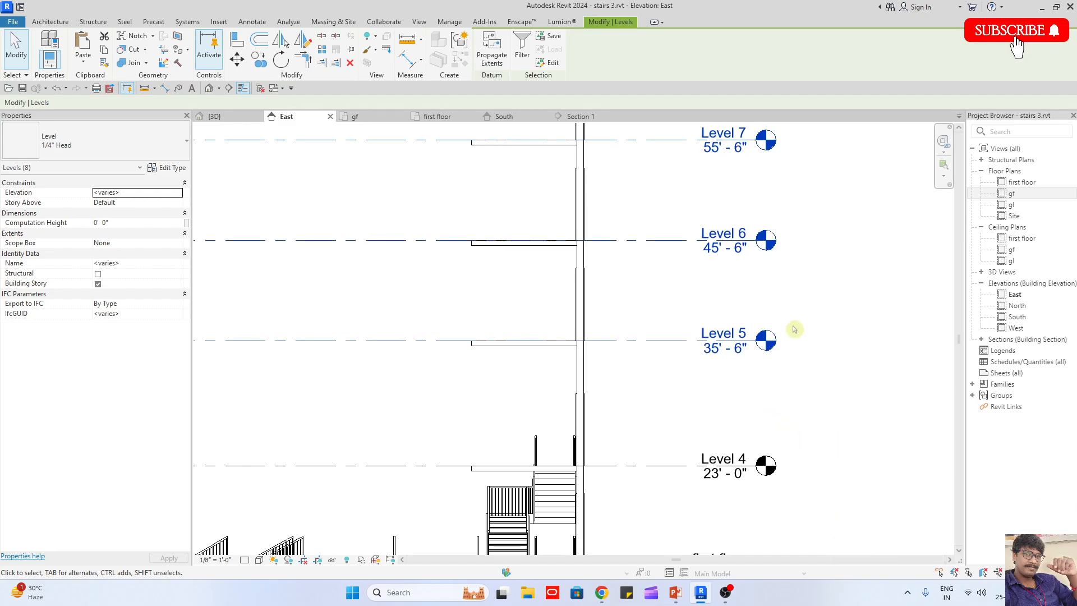
pyautogui.click(823, 343)
# Delete the multistory stairs beside the large floor slabs from the East elevation
pyautogui.scroll(-6, 824, 344)
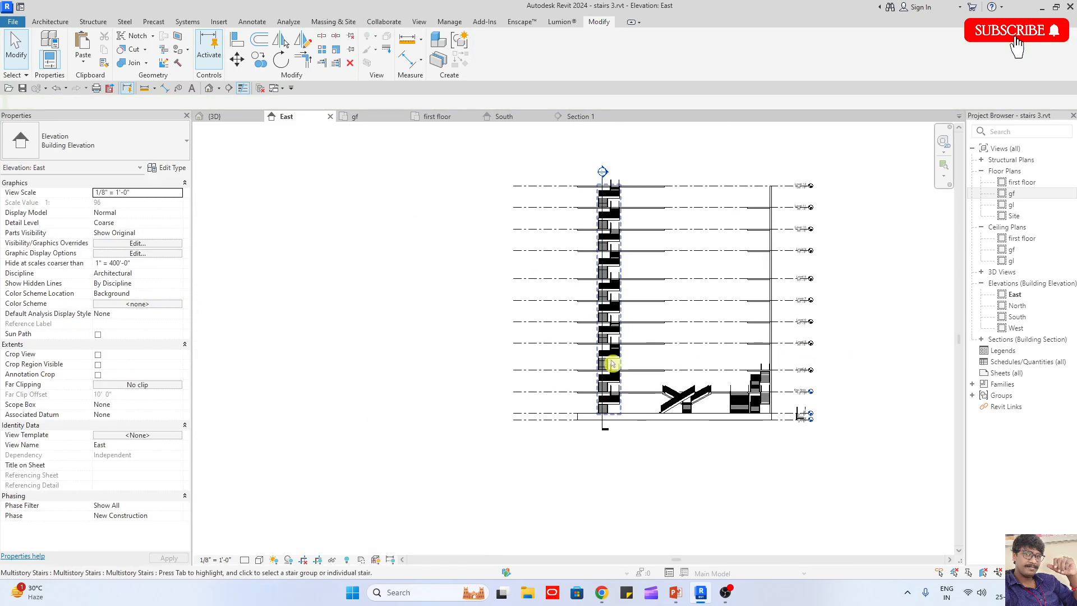
pyautogui.click(604, 363)
pyautogui.press('Delete')
# Move Levels 5 through 12 down together in the East elevation, placing Level 5 at 33' - 0"
pyautogui.scroll(5, 763, 358)
pyautogui.moveTo(763, 358); pyautogui.dragTo(726, 422, button='middle')
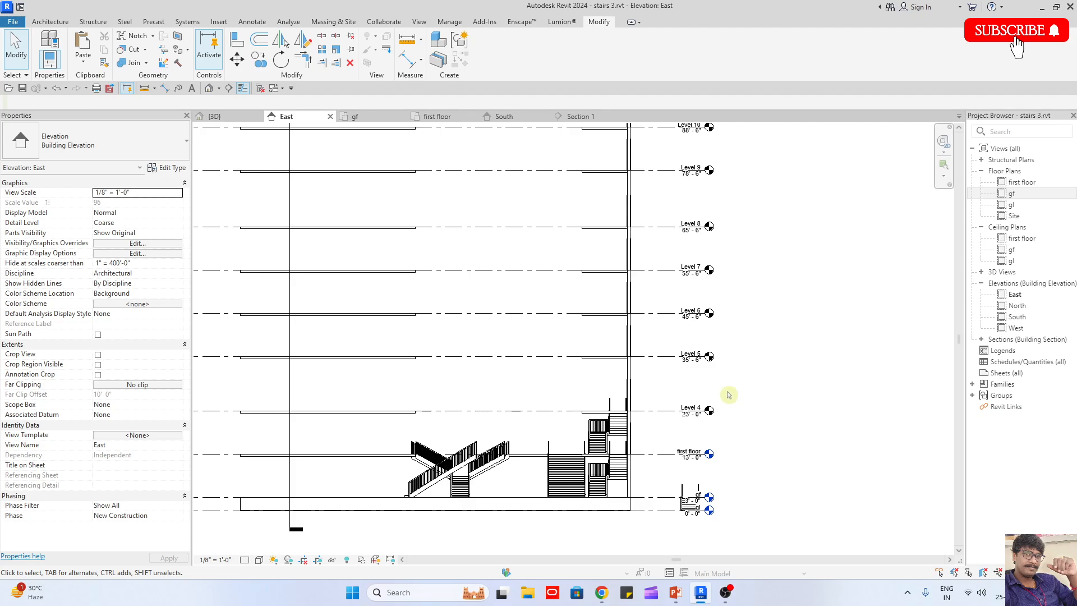
pyautogui.scroll(-2, 728, 401)
pyautogui.moveTo(731, 392); pyautogui.dragTo(705, 181)
pyautogui.scroll(5, 727, 388)
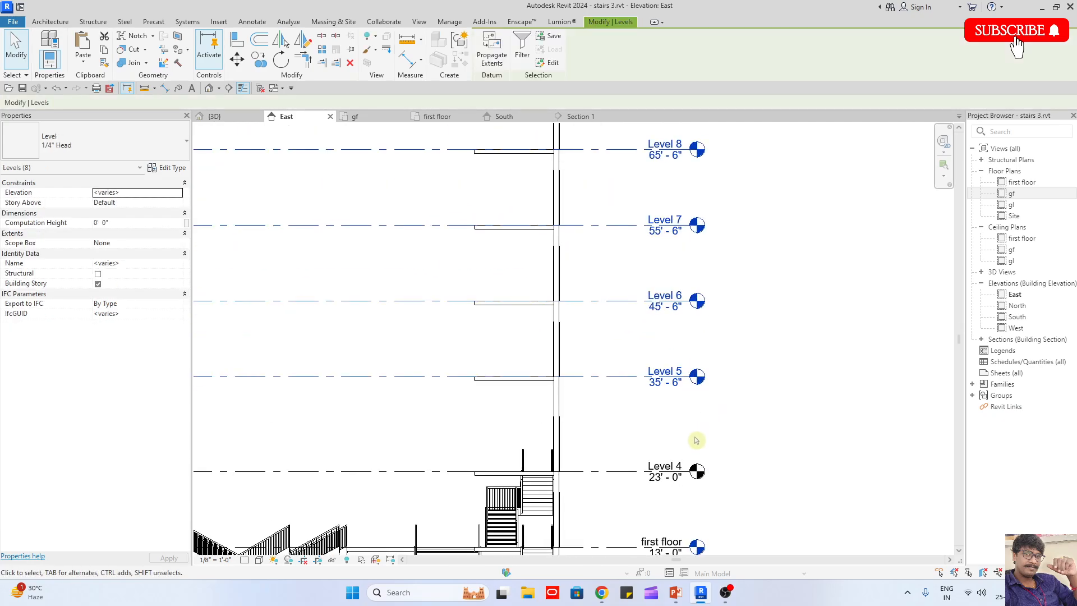
pyautogui.press('Down')
pyautogui.press('Down')
pyautogui.press('Down')
pyautogui.press('Down')
pyautogui.press('Down')
pyautogui.press('Down')
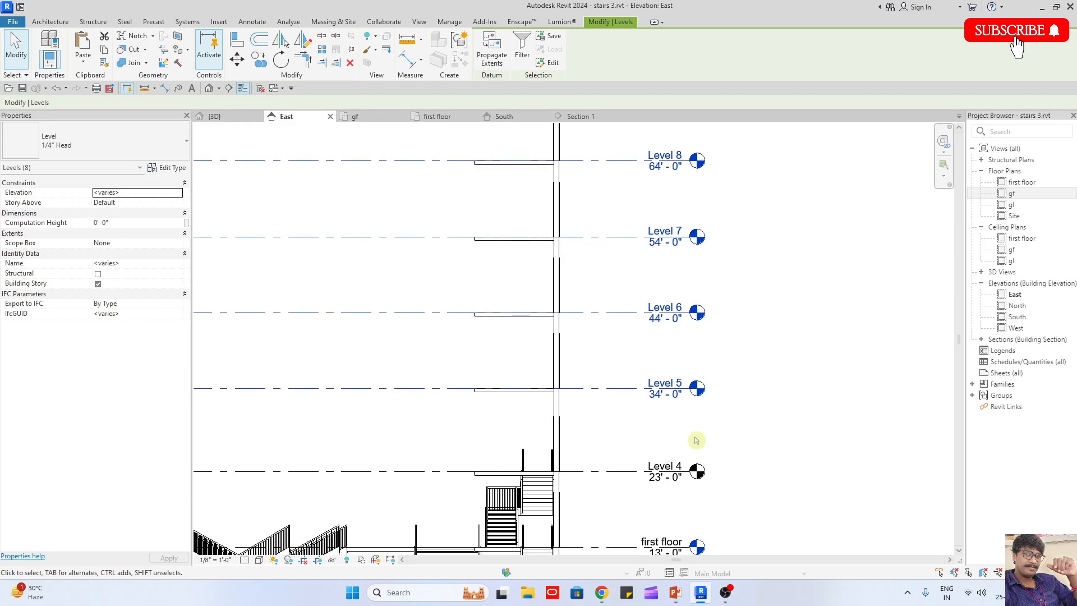
pyautogui.press('Down')
pyautogui.press('Down')
pyautogui.press('Down')
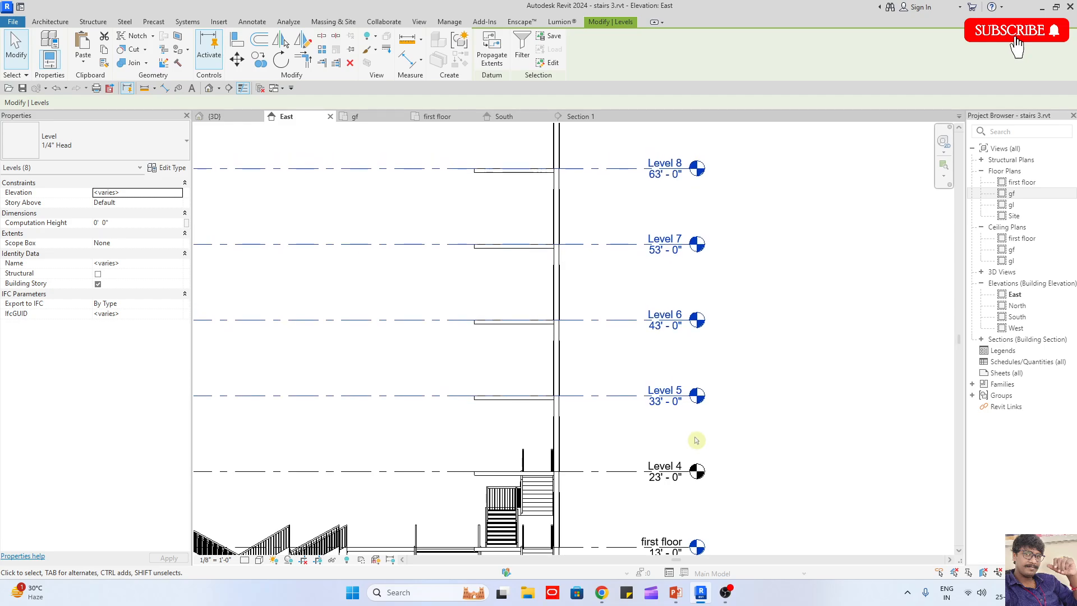
pyautogui.scroll(-3, 696, 441)
pyautogui.click(756, 426)
# Move Levels 9 through 12 down together, placing Level 9 at 73' - 0"
pyautogui.scroll(3, 697, 294)
pyautogui.moveTo(716, 450); pyautogui.dragTo(657, 161)
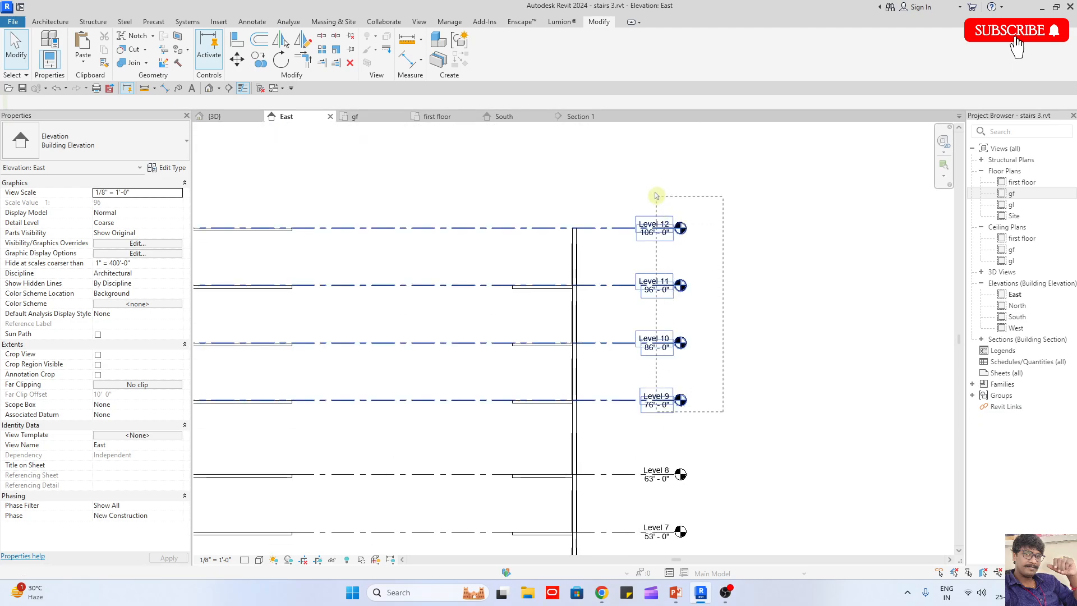
pyautogui.scroll(1, 670, 461)
pyautogui.press('Down')
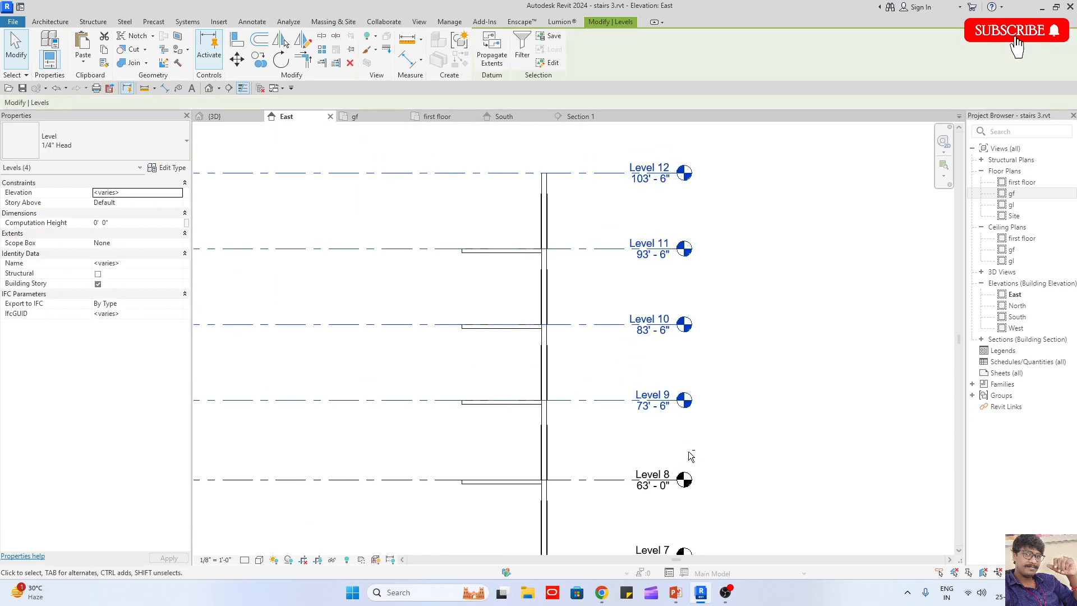
pyautogui.press('Down')
pyautogui.press('Down')
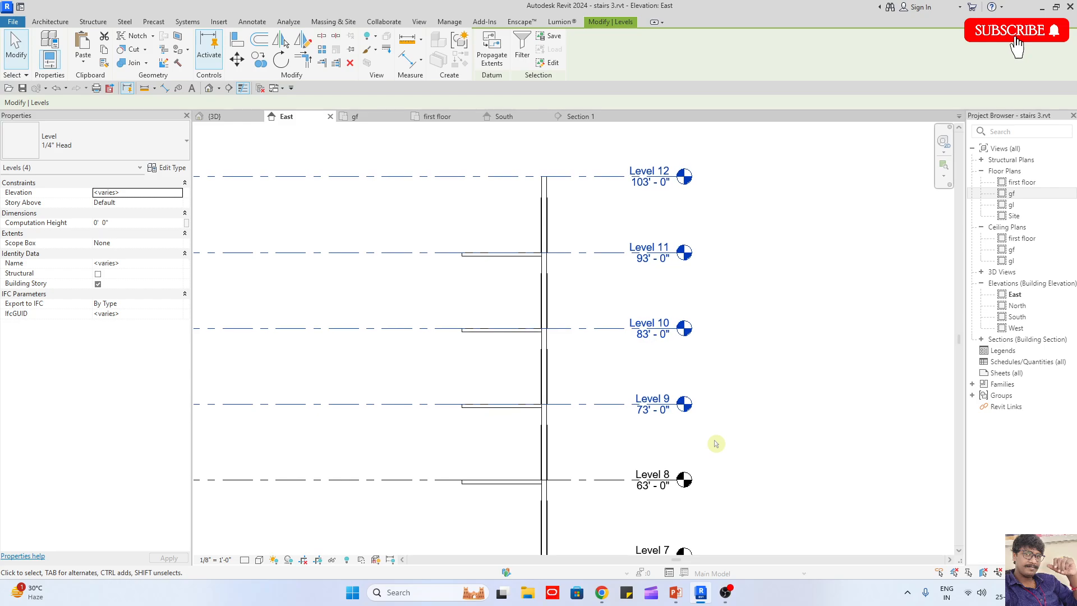
pyautogui.scroll(-5, 723, 342)
pyautogui.click(737, 311)
# Open the 3D view and examine the tall wall that has only a topmost door and a single stair
pyautogui.click(213, 116)
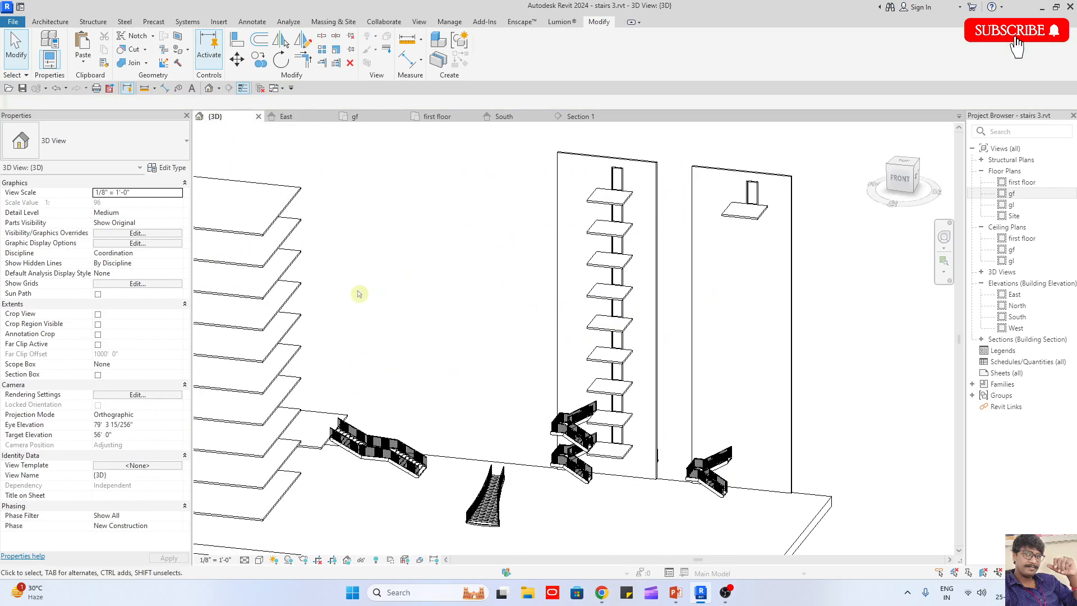
pyautogui.scroll(-1, 482, 377)
pyautogui.keyDown('shift'); pyautogui.moveTo(566, 387); pyautogui.dragTo(697, 384, button='middle'); pyautogui.keyUp('shift')
pyautogui.scroll(2, 697, 384)
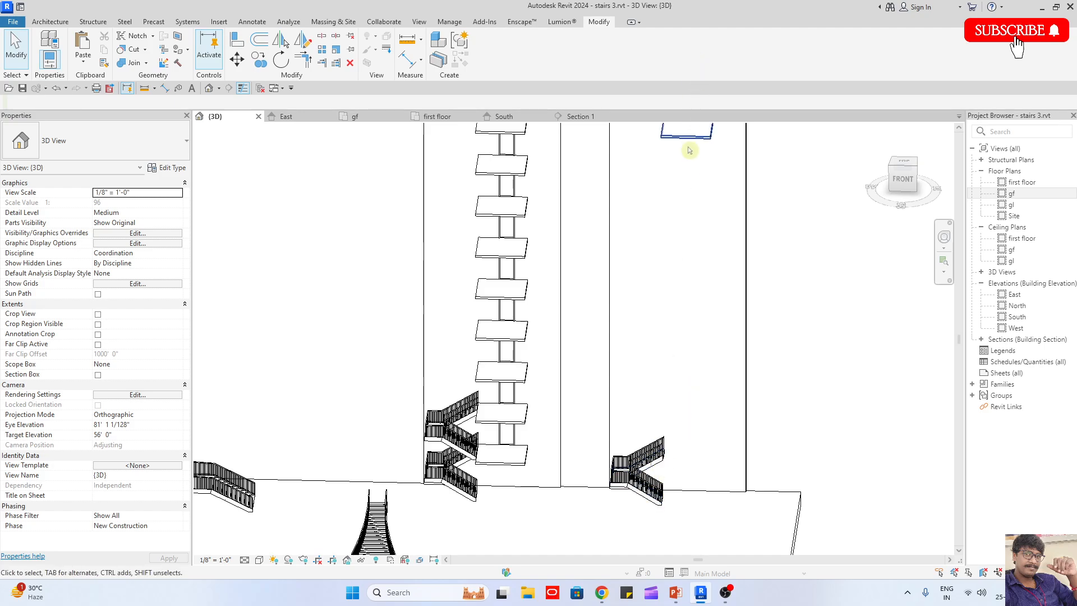
pyautogui.keyDown('shift'); pyautogui.moveTo(765, 321); pyautogui.dragTo(674, 306, button='middle'); pyautogui.keyUp('shift')
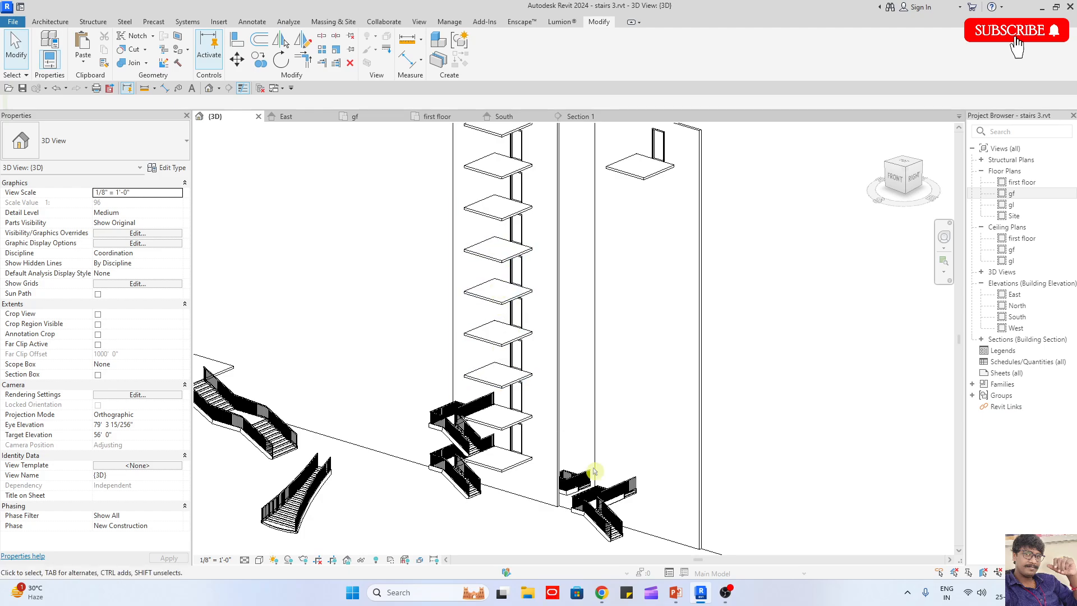
# Switch to Chrome, search Google for "fire exit stairs" and enlarge the Fire Exit Staircase and Mild Steel Straight Run reference images
pyautogui.click(536, 532)
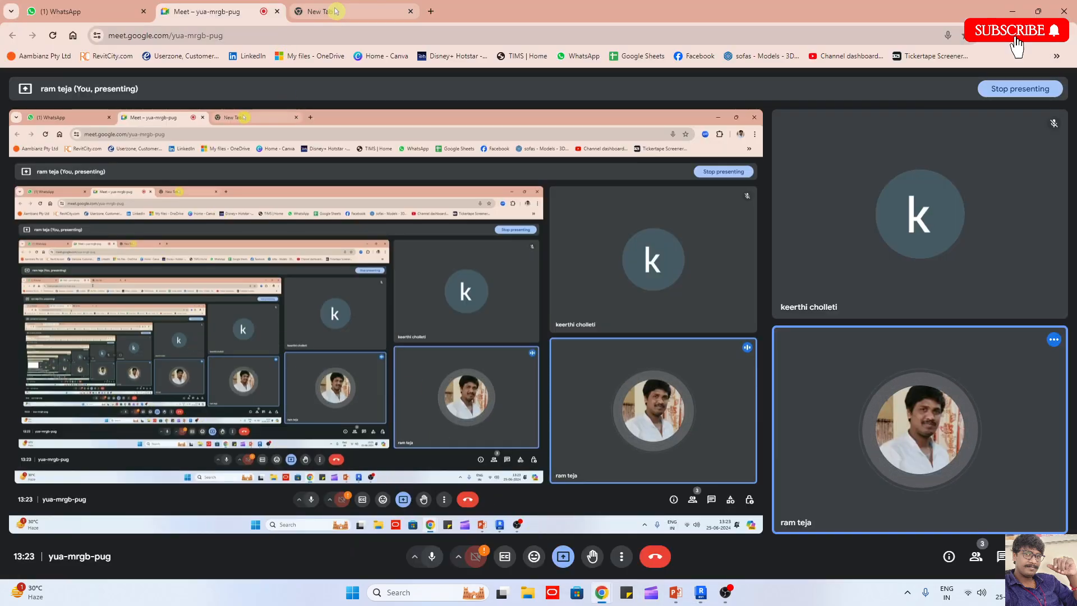
pyautogui.click(335, 11)
pyautogui.click(490, 242)
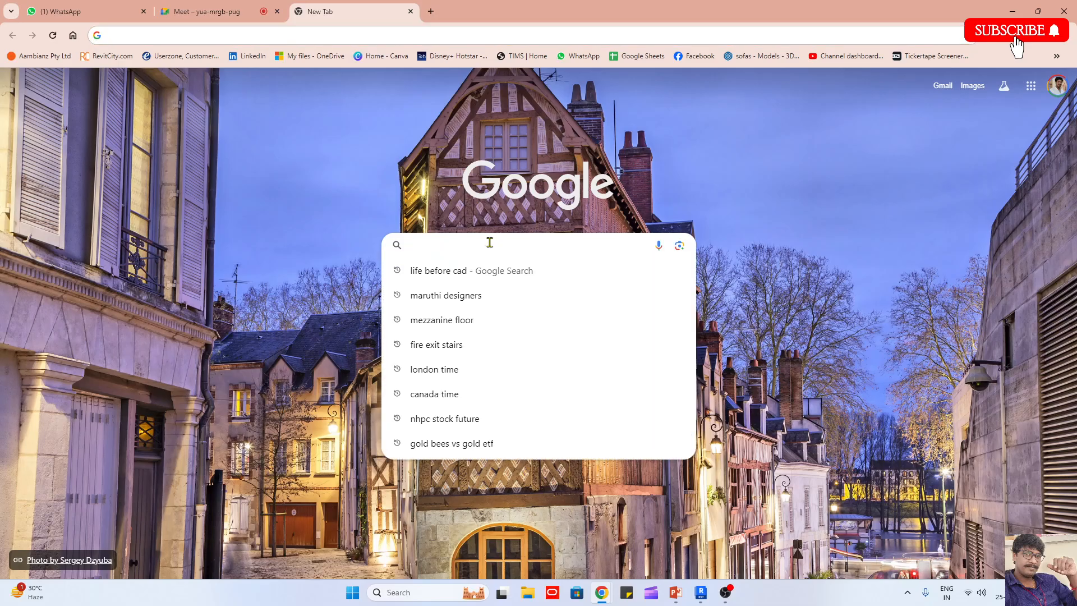
pyautogui.write('fire exit stairs')
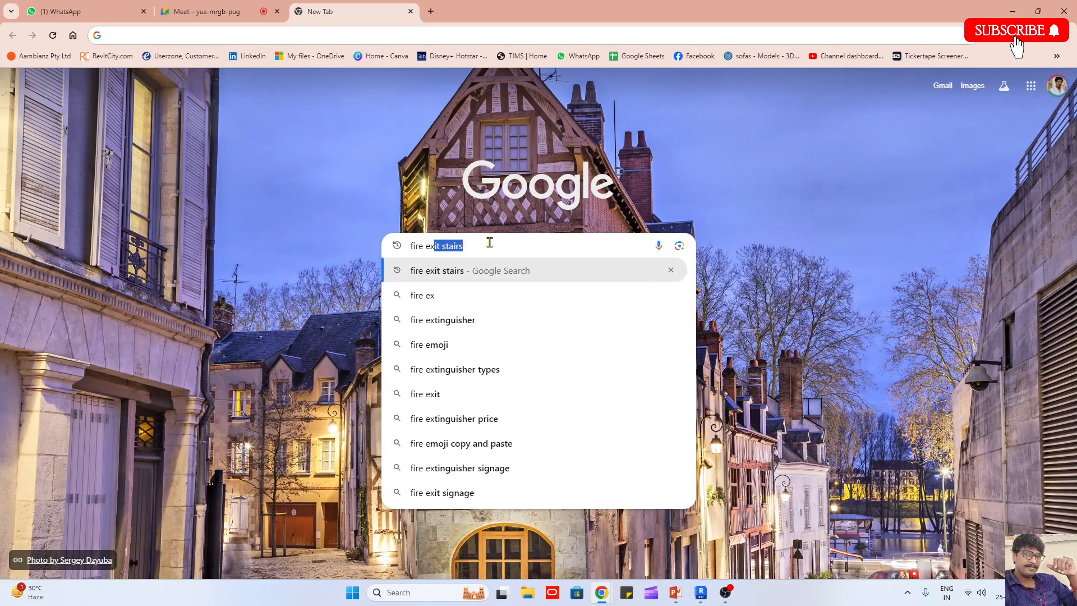
pyautogui.click(508, 278)
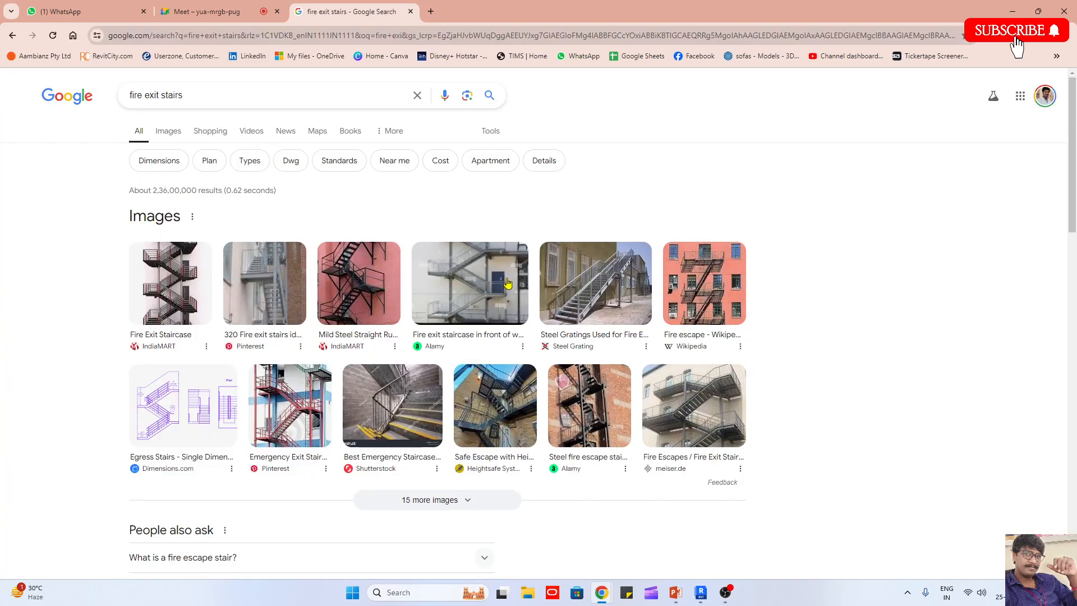
pyautogui.click(191, 293)
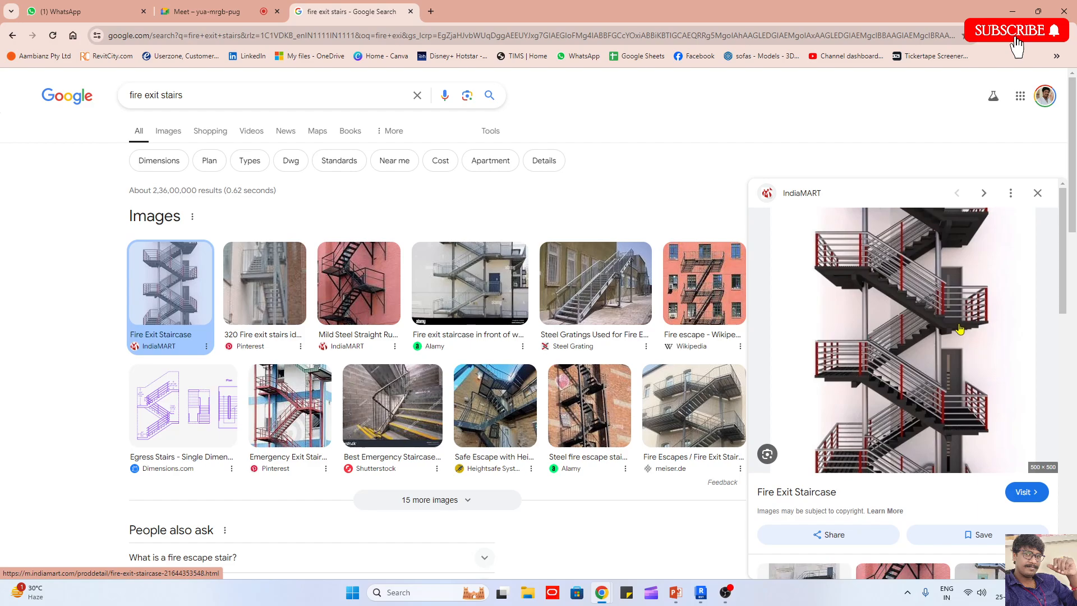
pyautogui.click(359, 283)
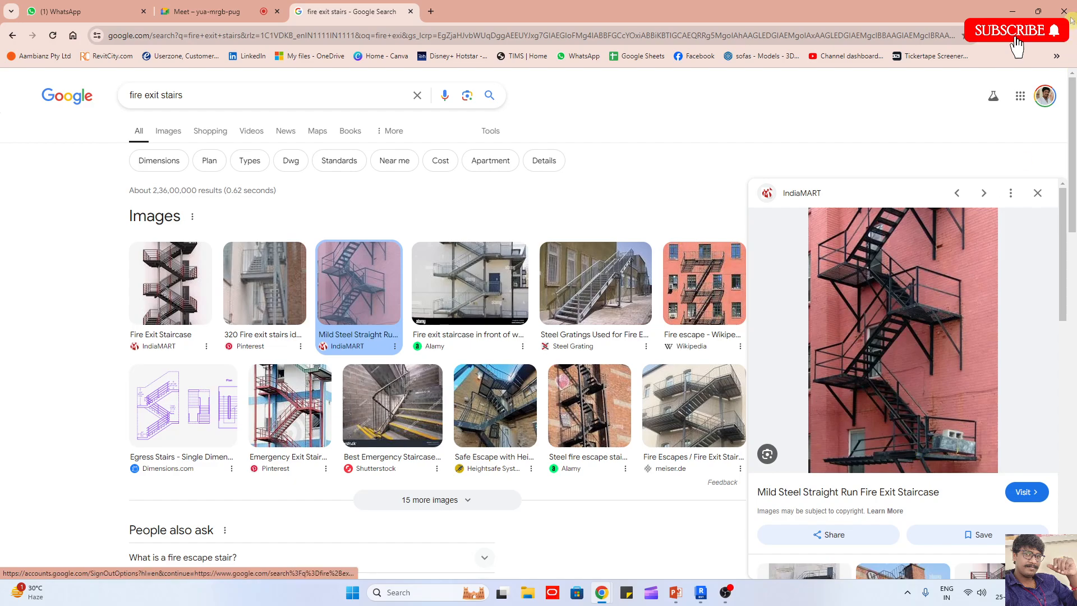
# Switch back to Revit and paste copies of the end wall's stair aligned to the upper levels through Level 11
pyautogui.hotkey('alt', 'Tab')
pyautogui.moveTo(612, 507); pyautogui.dragTo(616, 377, button='middle')
pyautogui.click(616, 377)
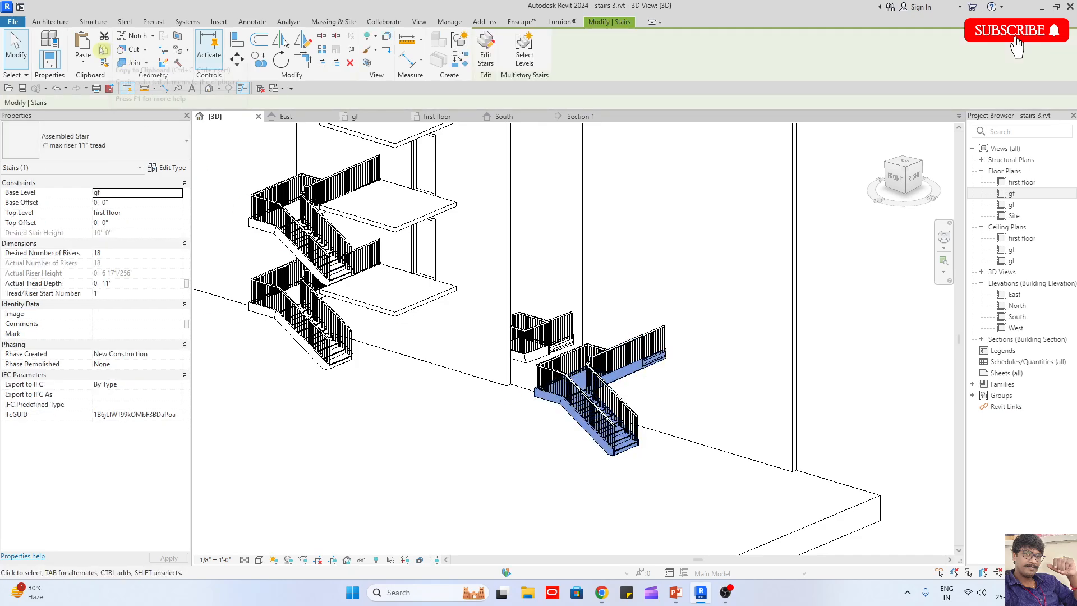
pyautogui.click(83, 62)
pyautogui.click(113, 104)
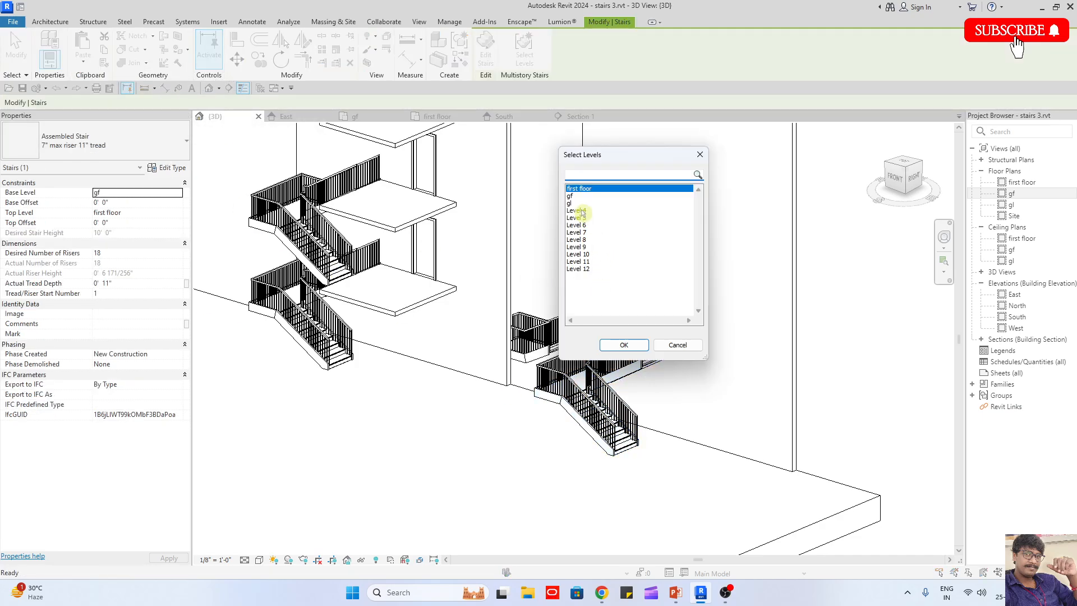
pyautogui.keyDown('ctrl'); pyautogui.moveTo(584, 218); pyautogui.dragTo(589, 262); pyautogui.keyUp('ctrl')
pyautogui.click(623, 345)
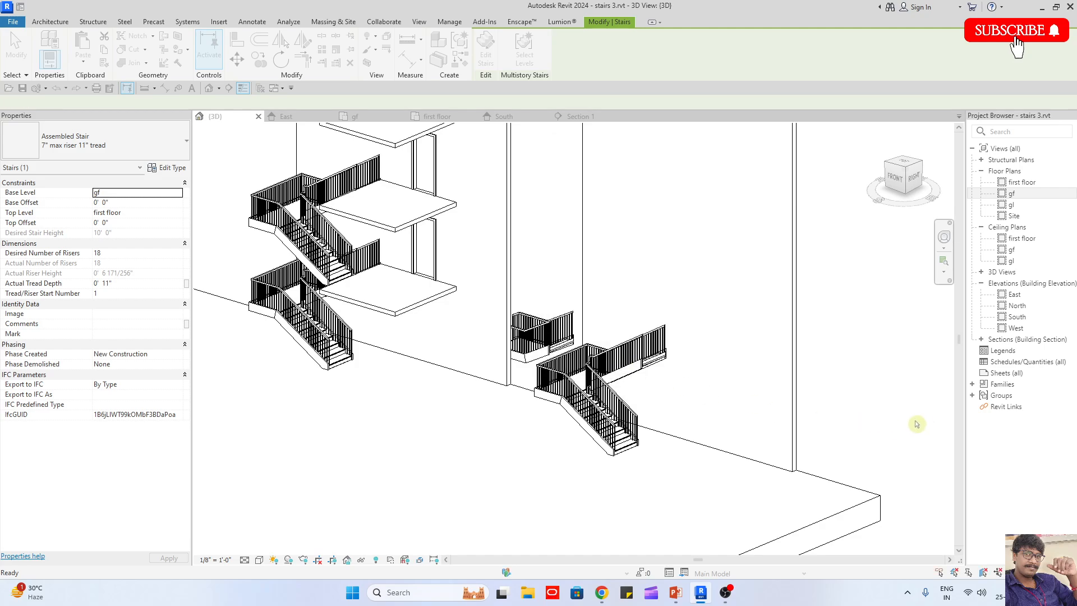
pyautogui.click(758, 376)
pyautogui.scroll(-2, 757, 375)
pyautogui.keyDown('shift'); pyautogui.moveTo(757, 375); pyautogui.dragTo(800, 479, button='middle'); pyautogui.keyUp('shift')
pyautogui.scroll(2, 694, 386)
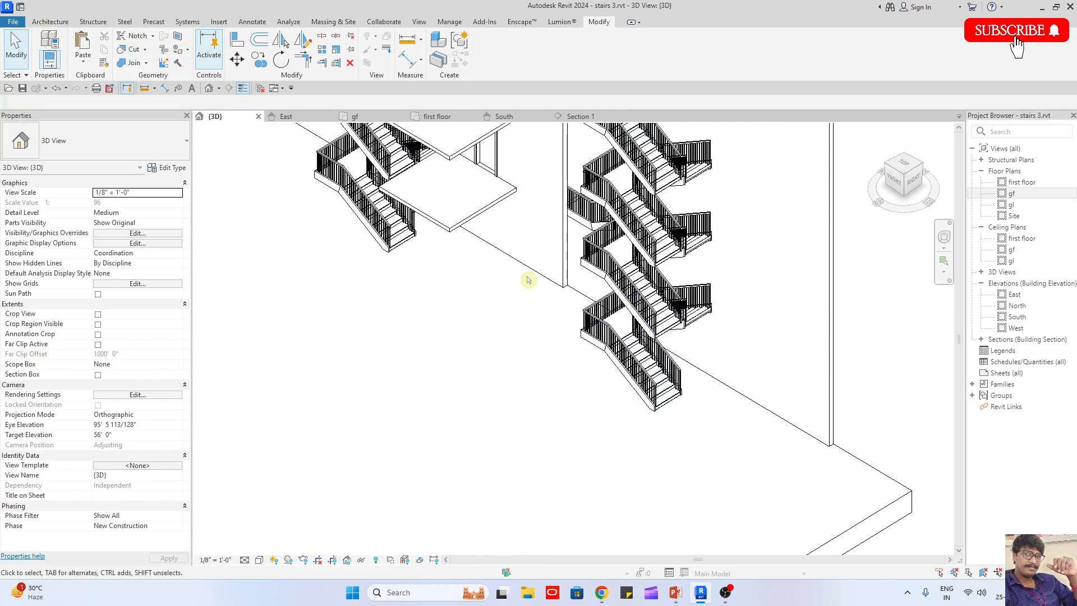
pyautogui.scroll(3, 630, 324)
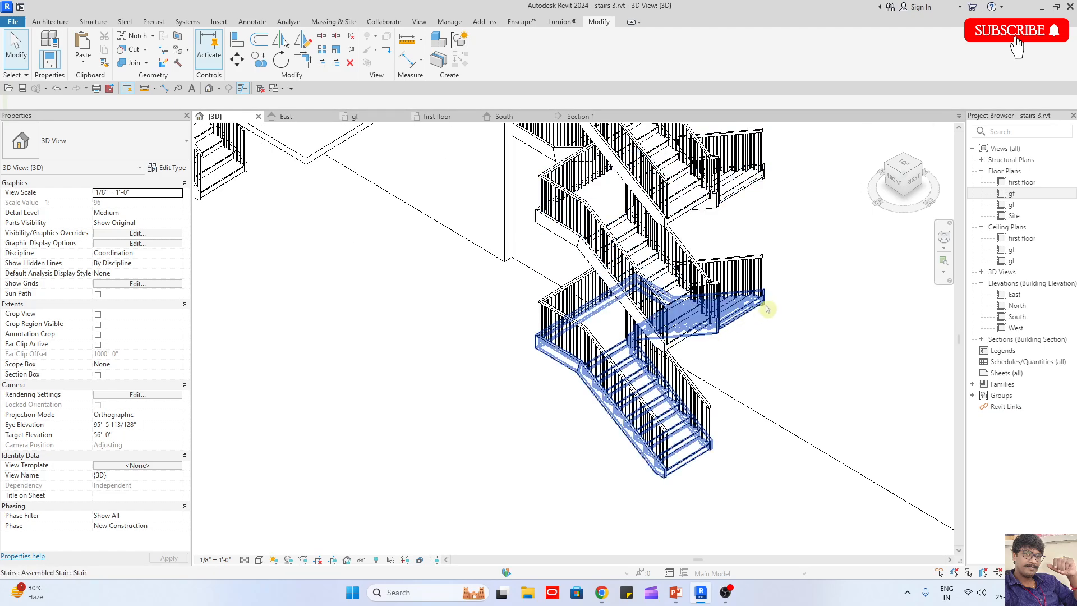
# Try to create a landing between runs of the separate pasted stairs, then discard it and undo the pasted stair copies
pyautogui.click(40, 22)
pyautogui.click(416, 48)
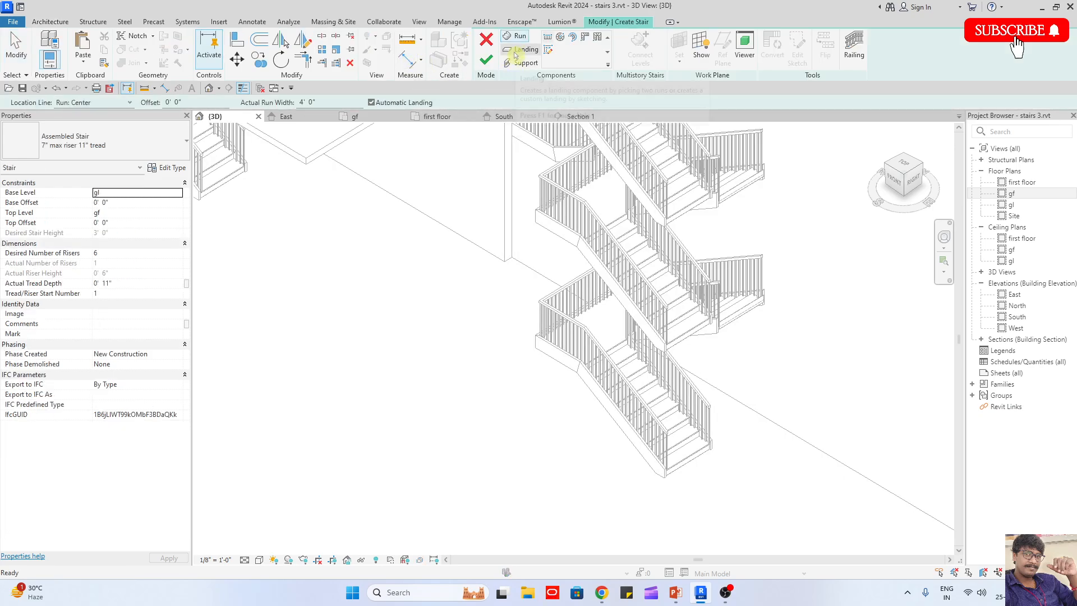
pyautogui.click(547, 38)
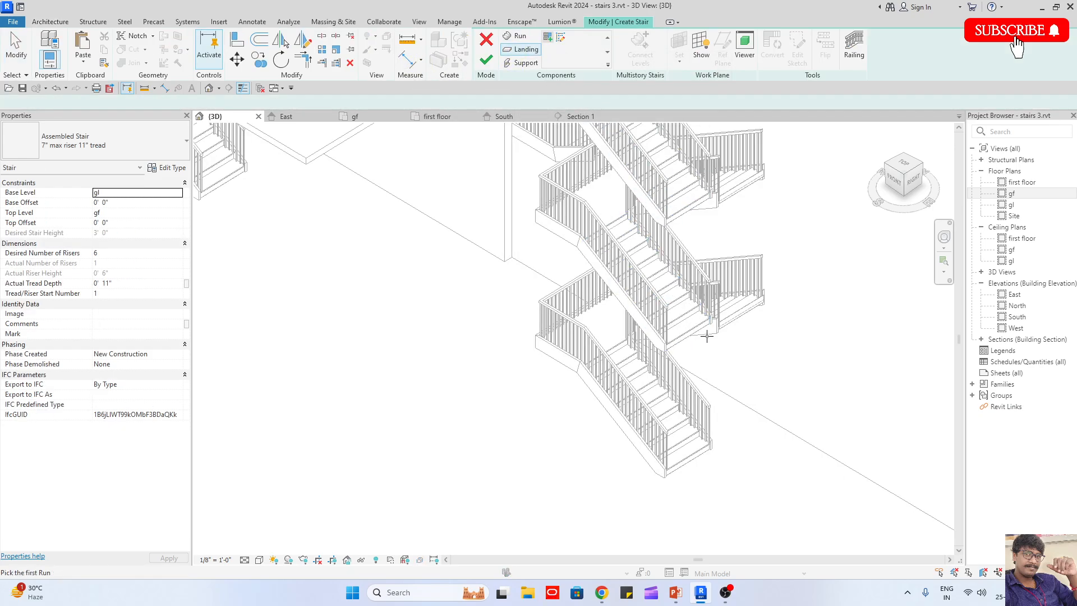
pyautogui.click(673, 303)
pyautogui.click(730, 315)
pyautogui.click(487, 39)
pyautogui.scroll(-3, 553, 362)
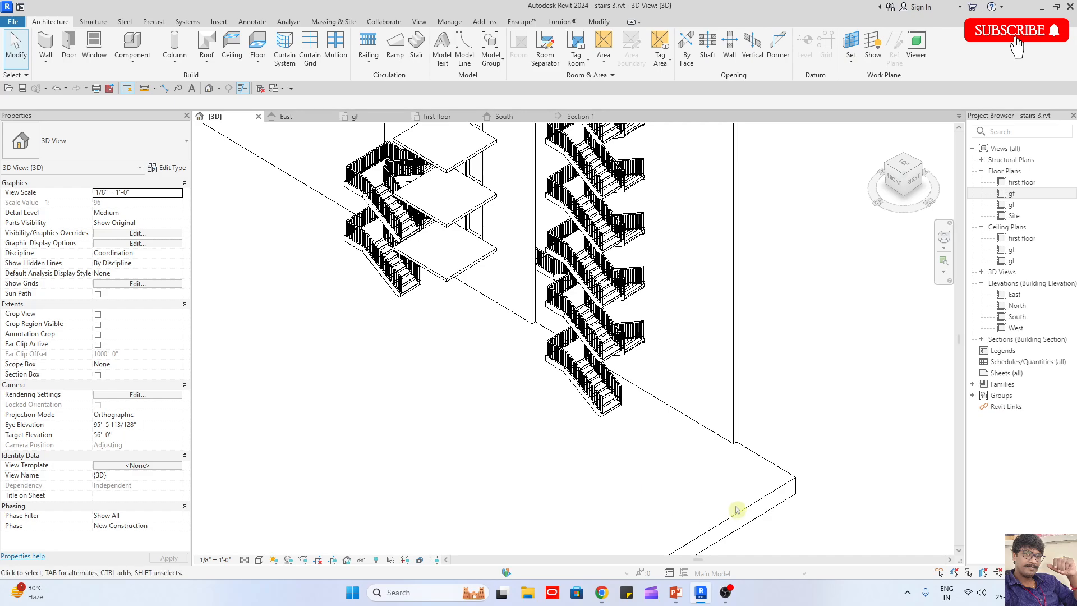
pyautogui.hotkey('ctrl', 'z')
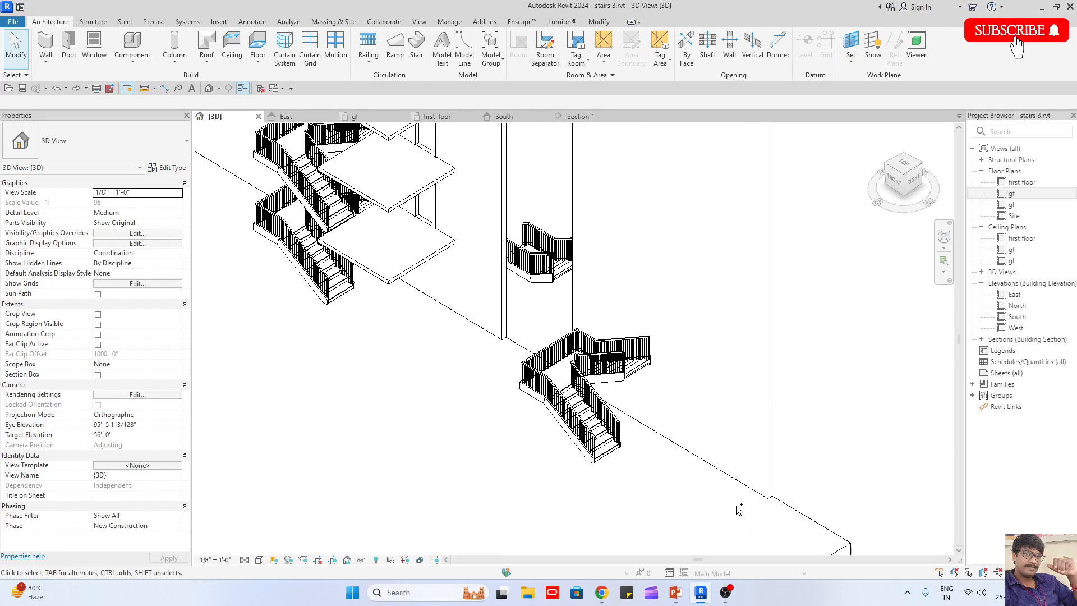
# Edit the end wall's stair and paste copies of all its components aligned to the first floor and Levels 4 through 11
pyautogui.click(602, 449)
pyautogui.click(486, 50)
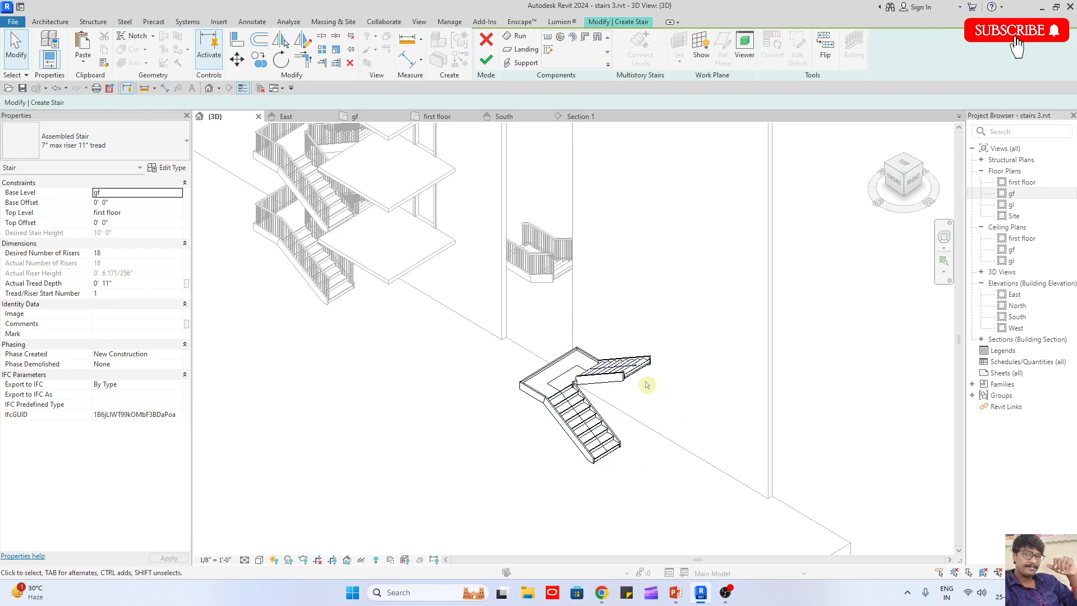
pyautogui.moveTo(481, 306); pyautogui.dragTo(685, 481)
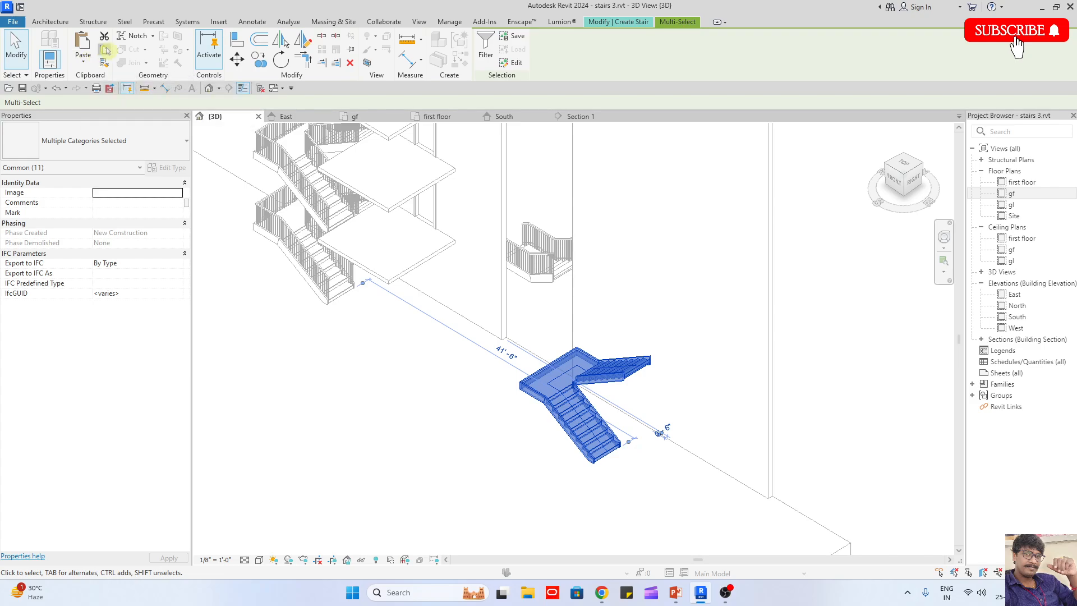
pyautogui.click(83, 62)
pyautogui.click(115, 103)
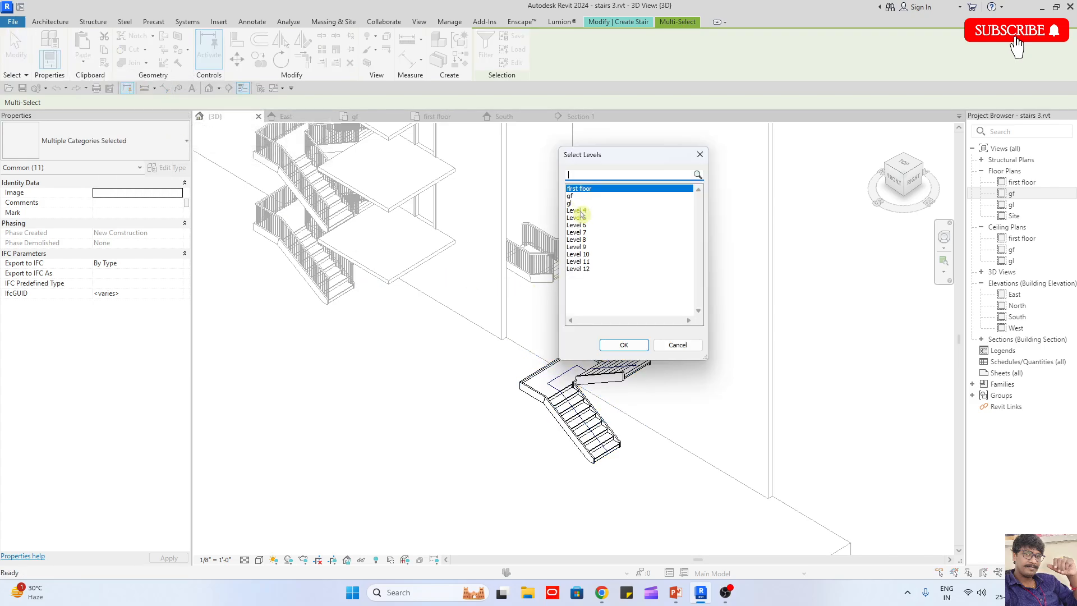
pyautogui.keyDown('ctrl'); pyautogui.moveTo(581, 214); pyautogui.dragTo(589, 261); pyautogui.keyUp('ctrl')
pyautogui.click(624, 345)
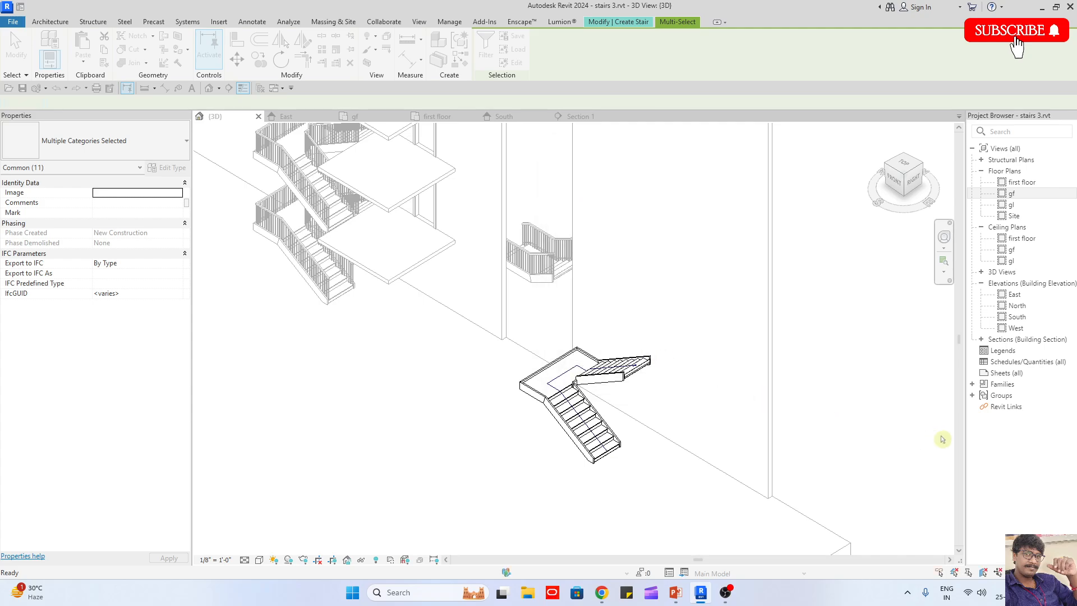
pyautogui.scroll(3, 628, 403)
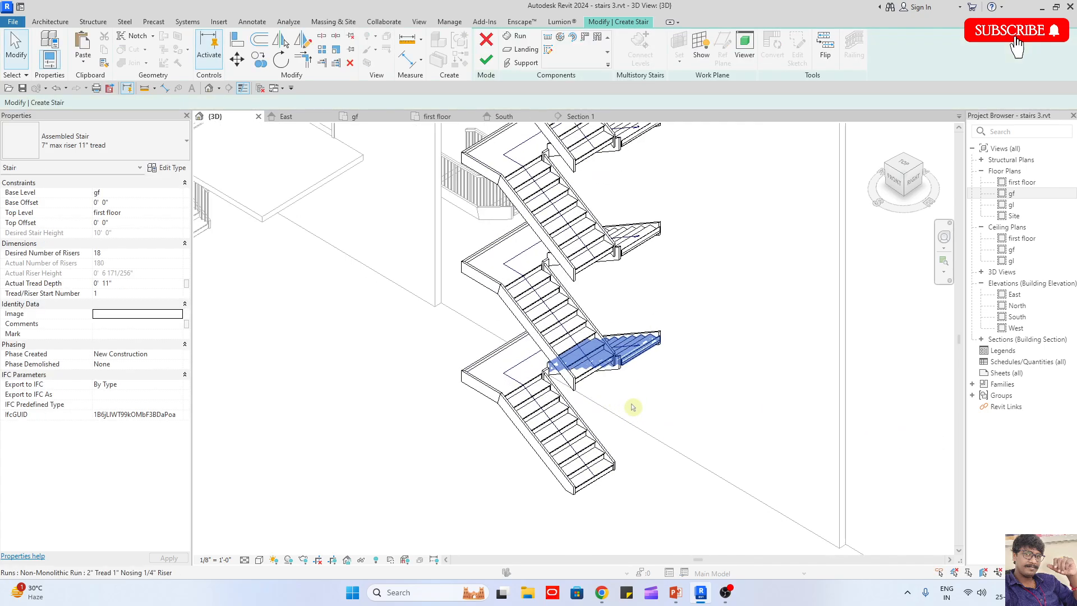
# Create landings connecting the stacked runs at the lower storeys of the end wall's stair
pyautogui.click(521, 50)
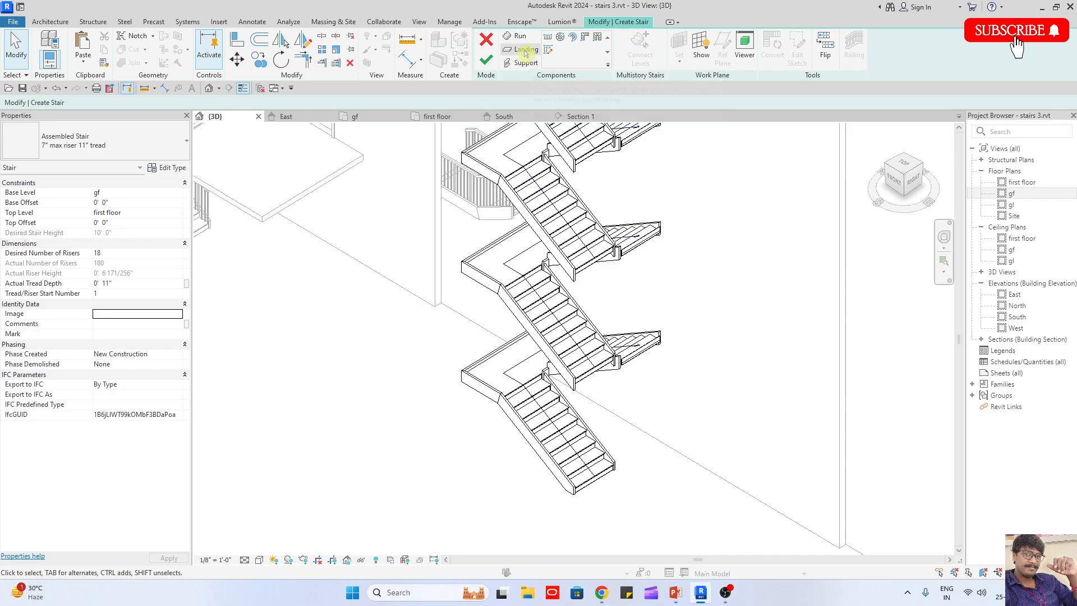
pyautogui.click(596, 363)
pyautogui.click(627, 355)
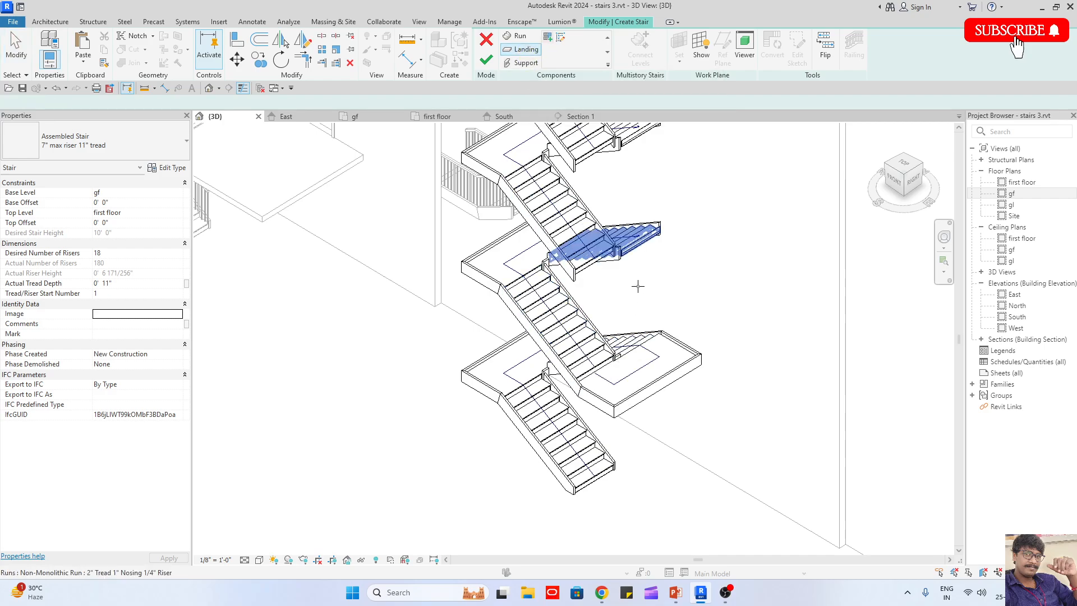
pyautogui.click(638, 245)
pyautogui.click(607, 253)
pyautogui.moveTo(623, 167); pyautogui.dragTo(587, 329, button='middle')
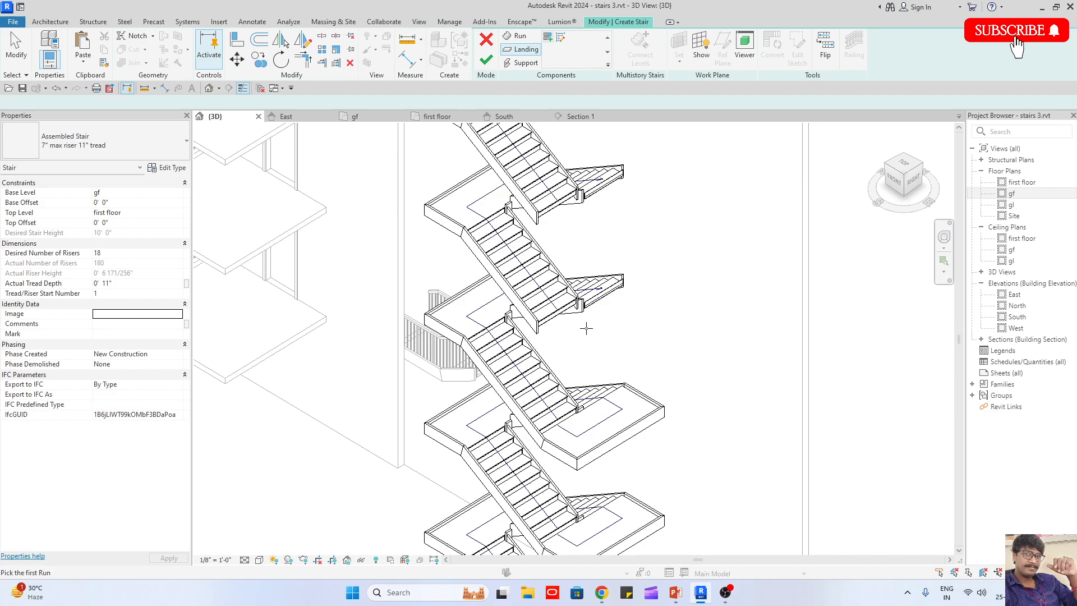
pyautogui.click(576, 306)
pyautogui.click(596, 293)
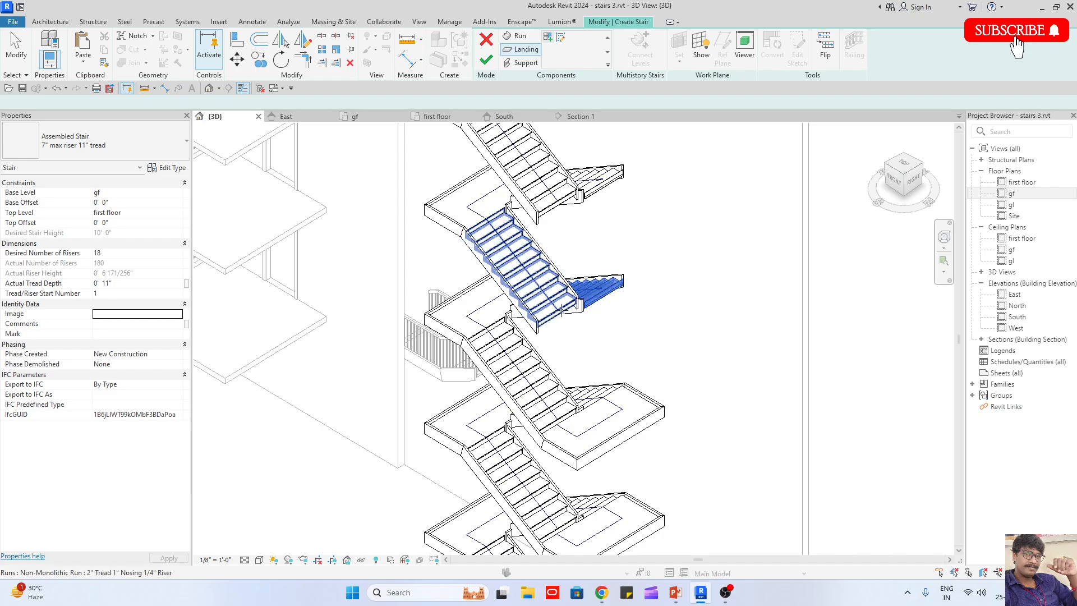
# Add the remaining landings between the runs at the upper storeys, up to the platform at the topmost door
pyautogui.moveTo(664, 275); pyautogui.dragTo(671, 423, button='middle')
pyautogui.click(609, 336)
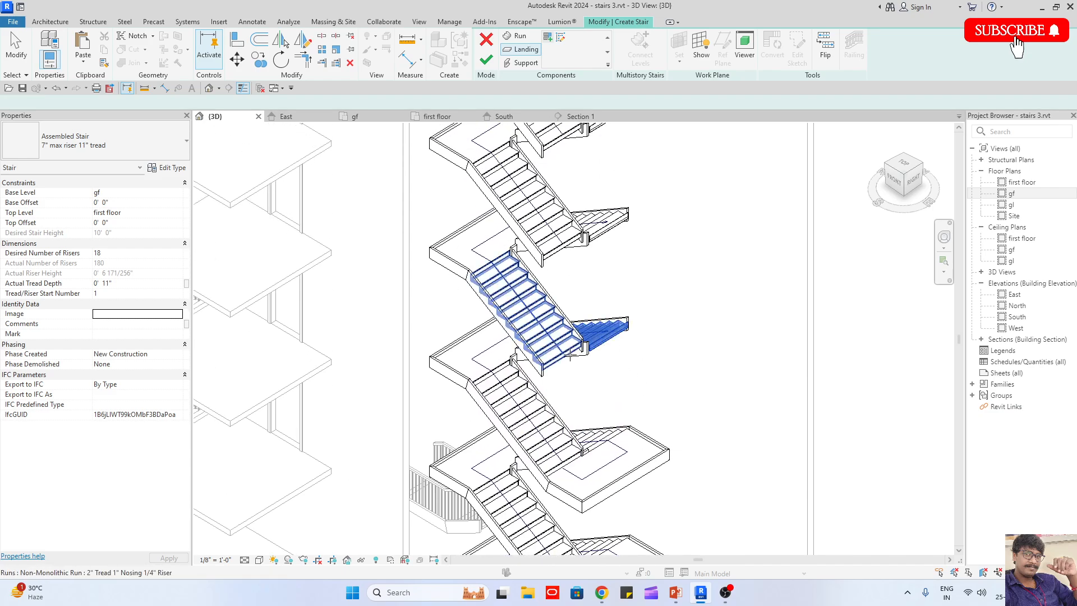
pyautogui.click(570, 328)
pyautogui.moveTo(678, 323); pyautogui.dragTo(746, 425, button='middle')
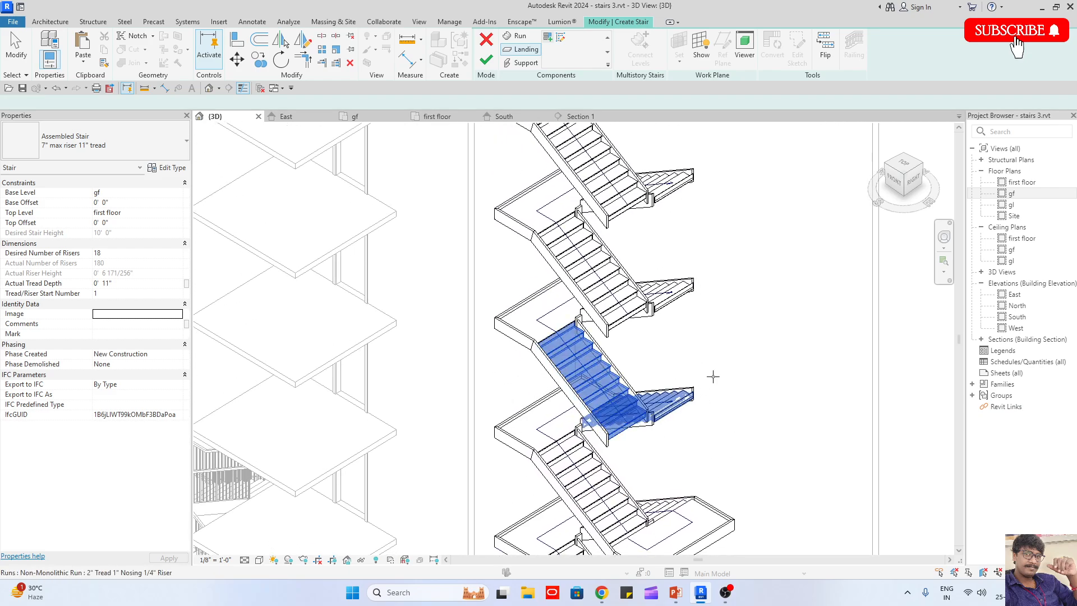
pyautogui.moveTo(711, 378); pyautogui.dragTo(762, 405, button='middle')
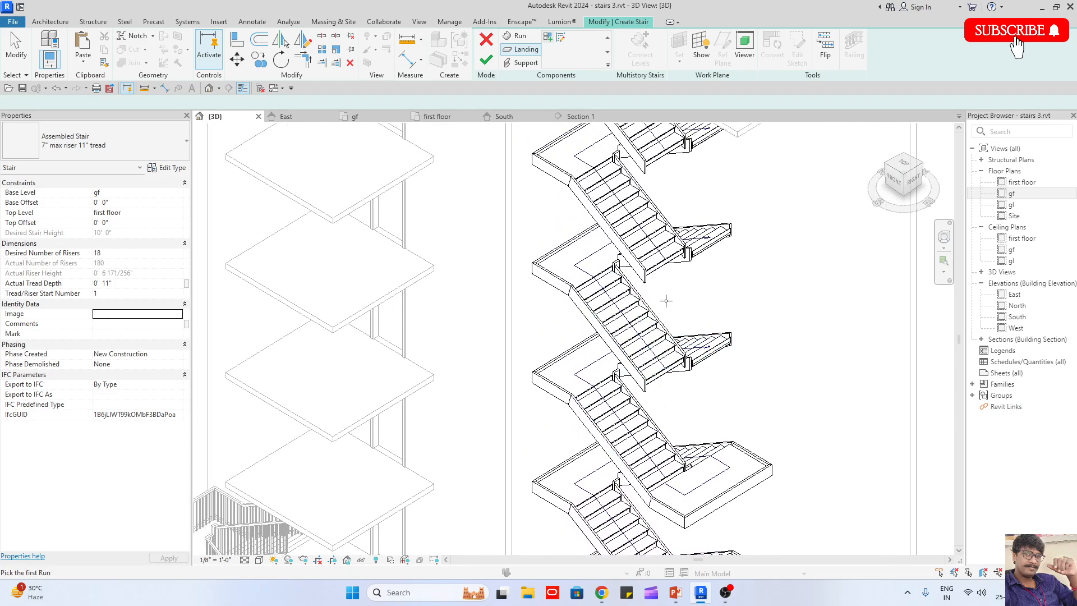
pyautogui.click(662, 268)
pyautogui.click(698, 248)
pyautogui.click(707, 356)
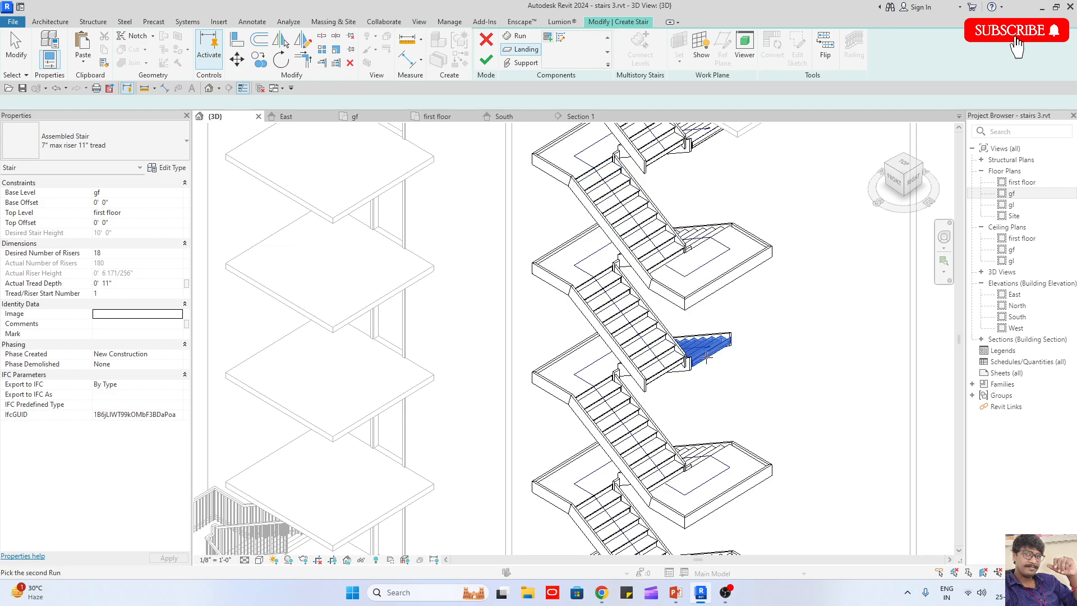
pyautogui.click(673, 362)
pyautogui.scroll(-2, 754, 493)
pyautogui.scroll(1, 712, 297)
pyautogui.click(707, 308)
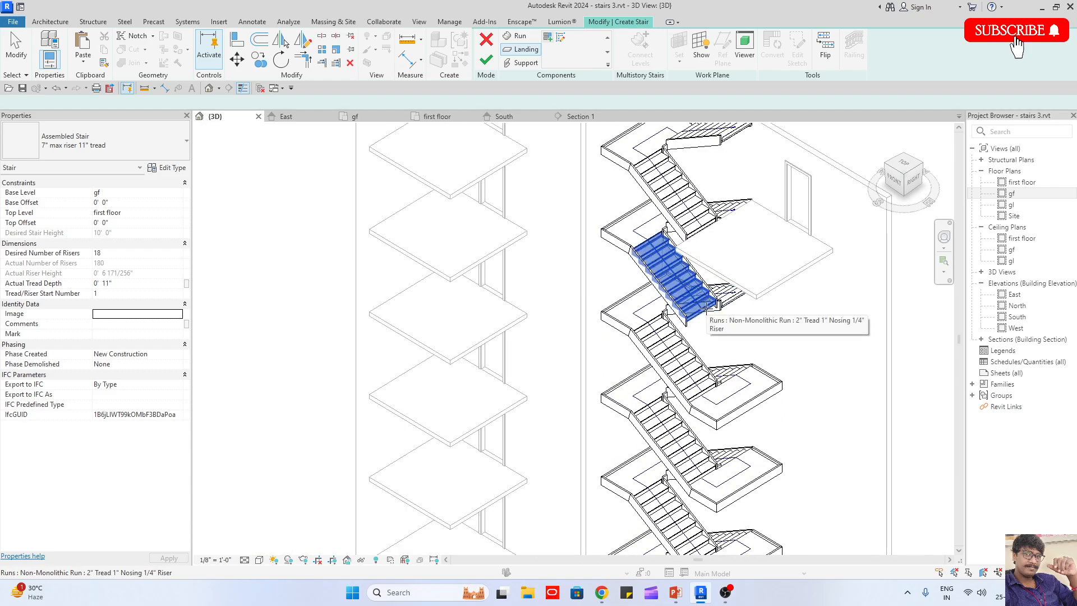
pyautogui.click(729, 303)
pyautogui.scroll(-2, 763, 378)
pyautogui.press('Escape')
# Delete the surplus runs and landing above the topmost door's platform and finish editing the stair
pyautogui.click(692, 263)
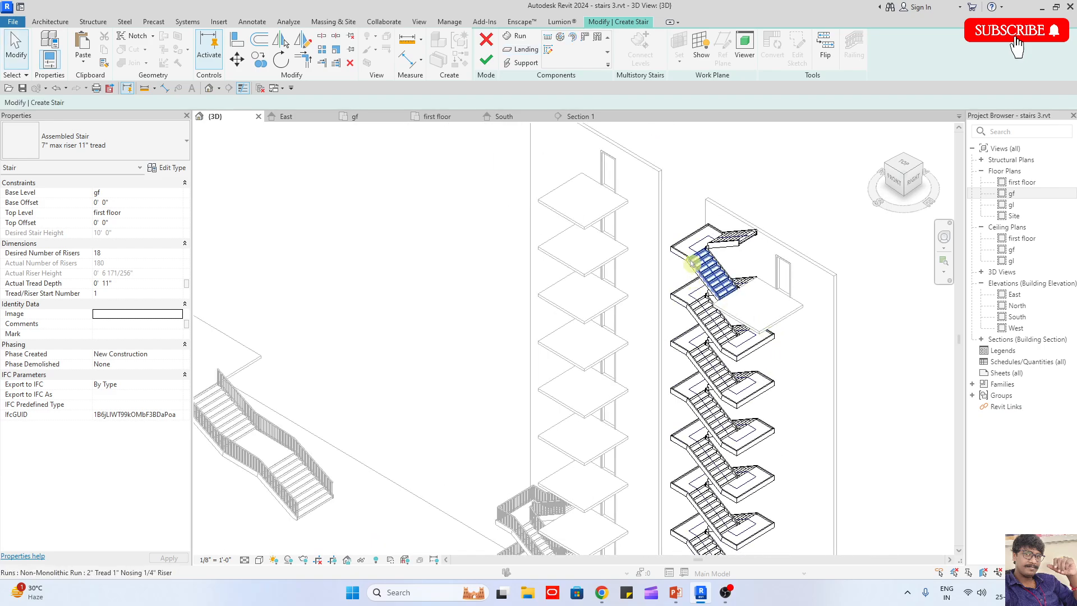
pyautogui.click(709, 269)
pyautogui.press('Delete')
pyautogui.click(700, 245)
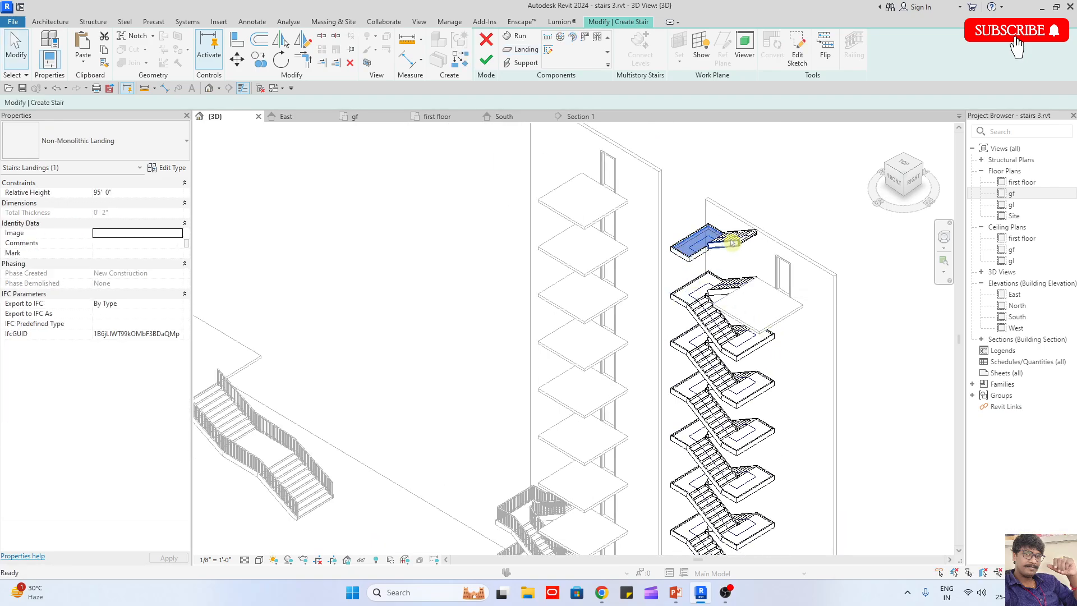
pyautogui.press('Delete')
pyautogui.click(745, 239)
pyautogui.press('Delete')
pyautogui.click(486, 60)
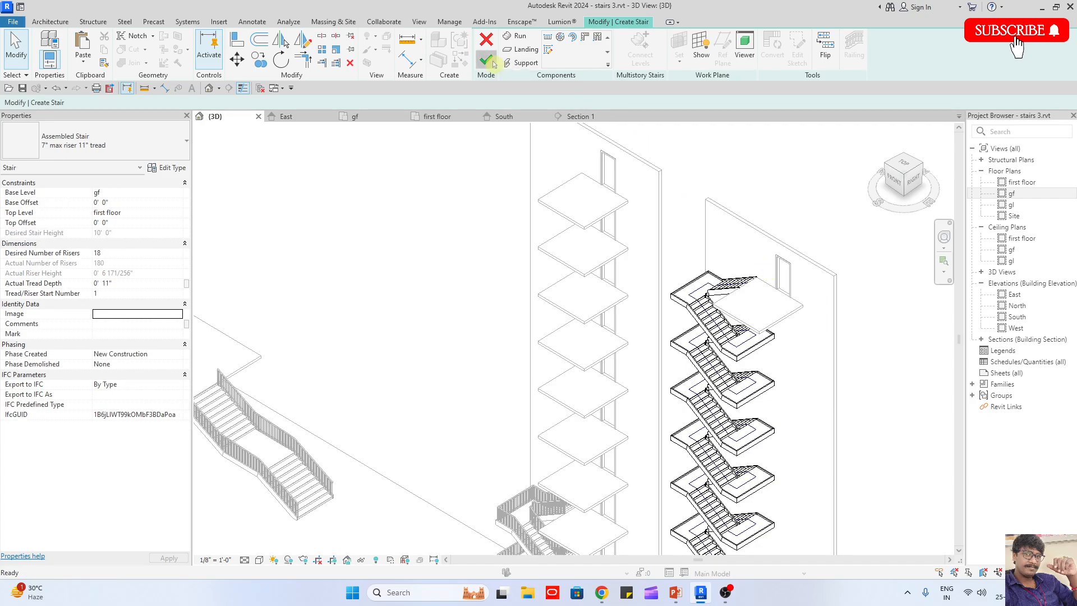
# Copy the first-floor stair on the neighbouring wall and paste it aligned to Levels 4 through 11
pyautogui.scroll(-2, 841, 319)
pyautogui.keyDown('shift'); pyautogui.moveTo(735, 438); pyautogui.dragTo(900, 389, button='middle'); pyautogui.keyUp('shift')
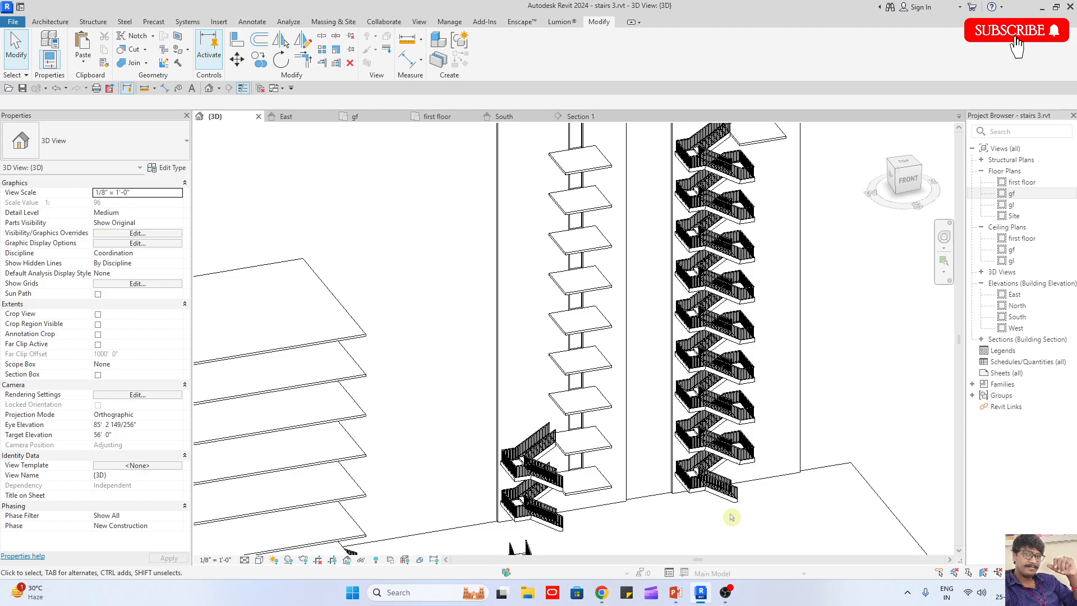
pyautogui.scroll(3, 619, 509)
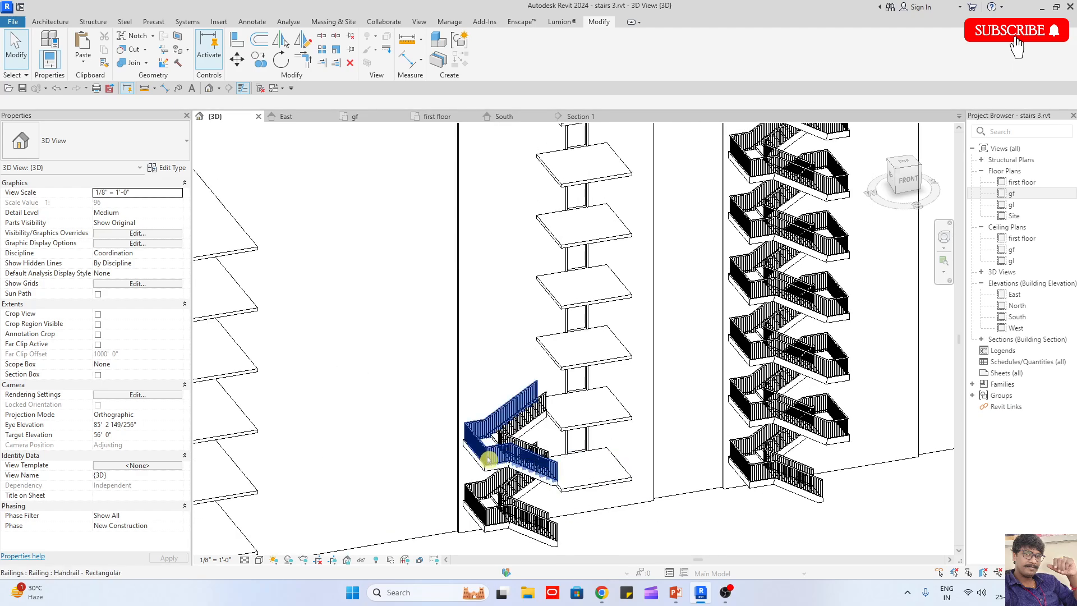
pyautogui.click(466, 440)
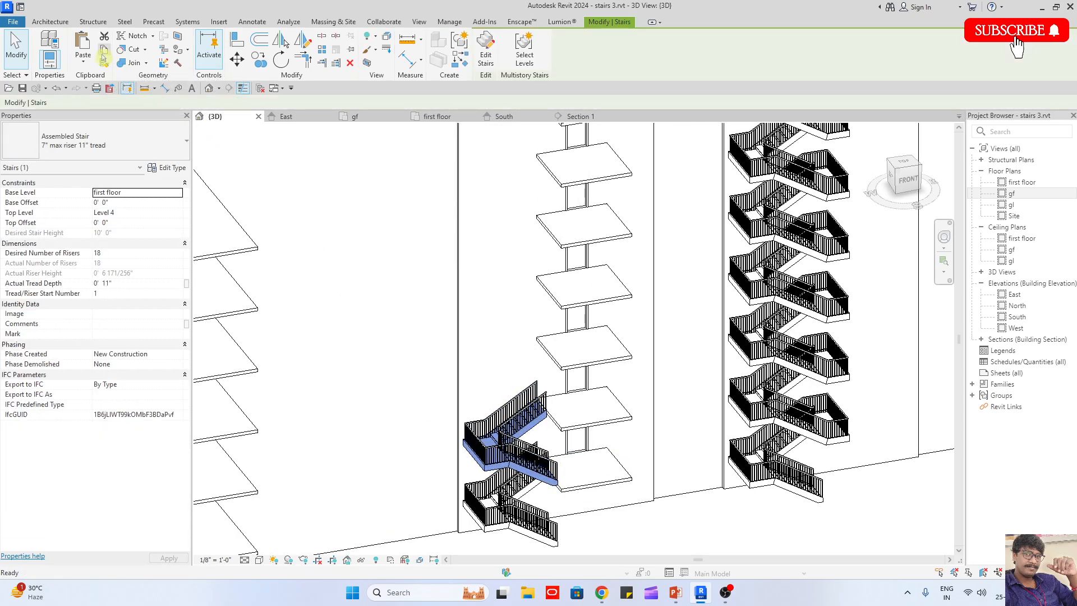
pyautogui.click(83, 61)
pyautogui.click(107, 104)
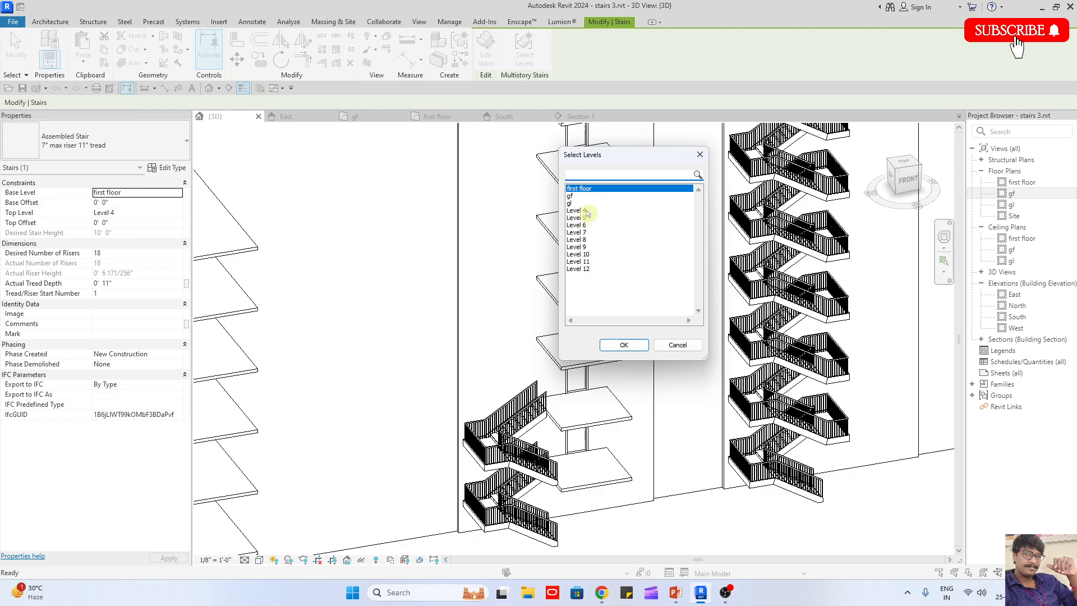
pyautogui.moveTo(586, 212); pyautogui.dragTo(586, 262)
pyautogui.click(626, 345)
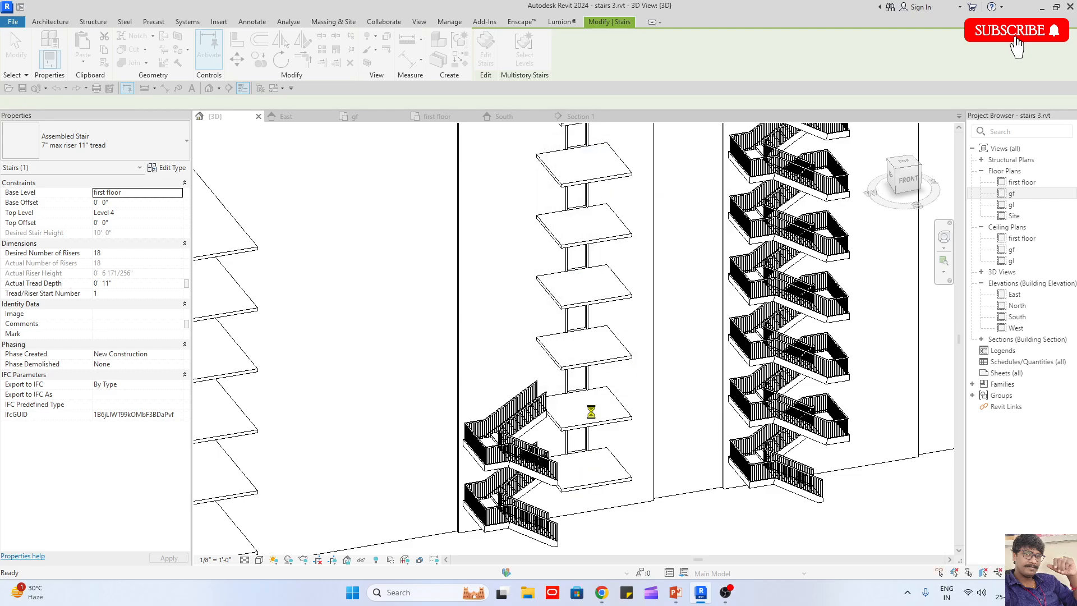
pyautogui.scroll(-2, 554, 291)
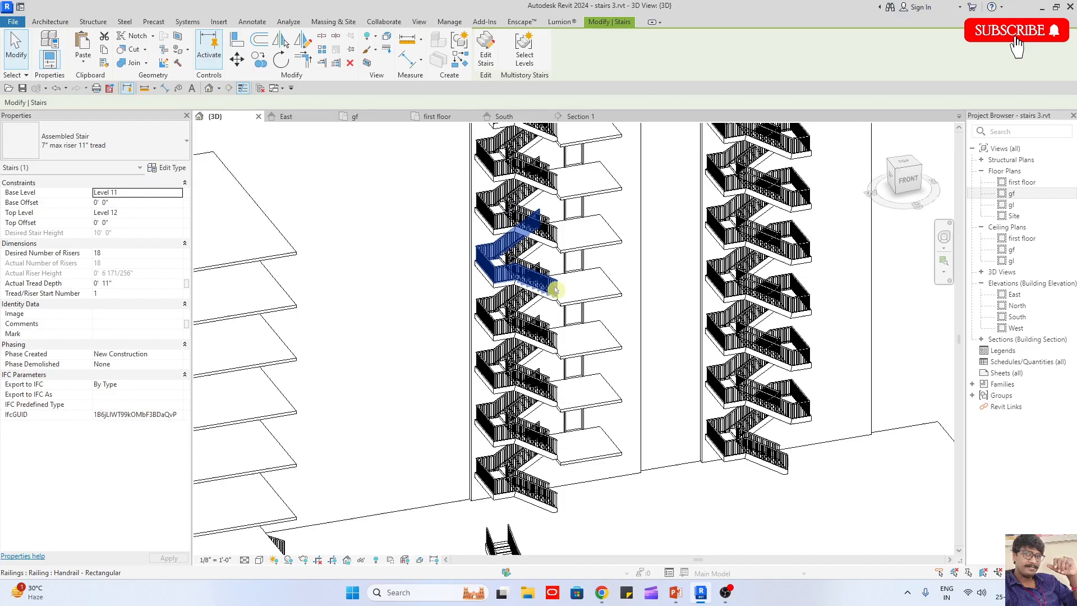
# Examine the railings, landings and floor connections of the stair towers on both walls
pyautogui.keyDown('shift'); pyautogui.moveTo(771, 430); pyautogui.dragTo(628, 436, button='middle'); pyautogui.keyUp('shift')
pyautogui.click(583, 309)
pyautogui.scroll(6, 737, 372)
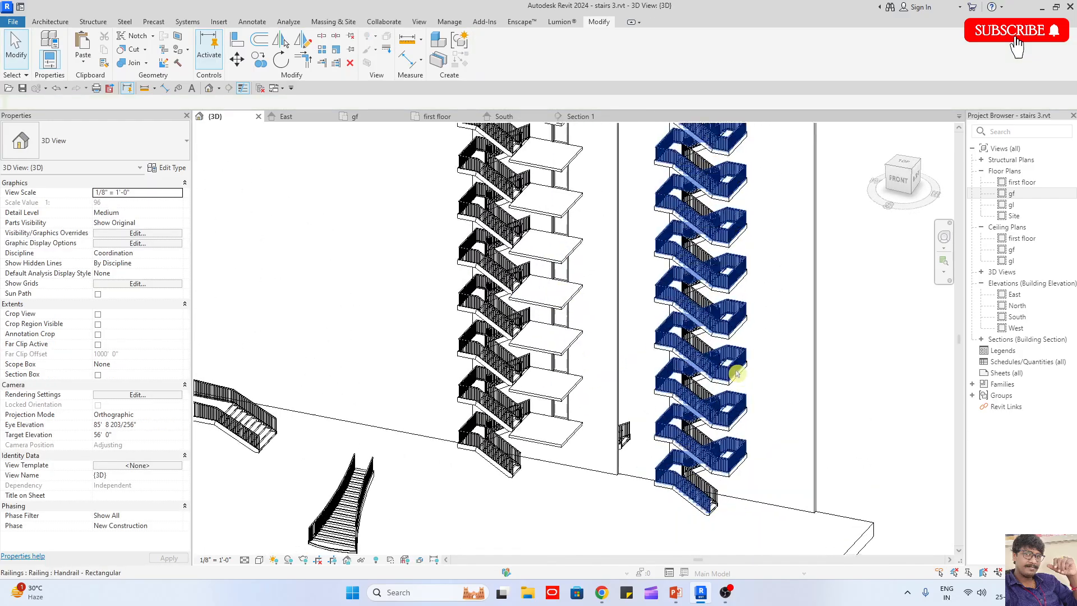
pyautogui.scroll(-2, 746, 360)
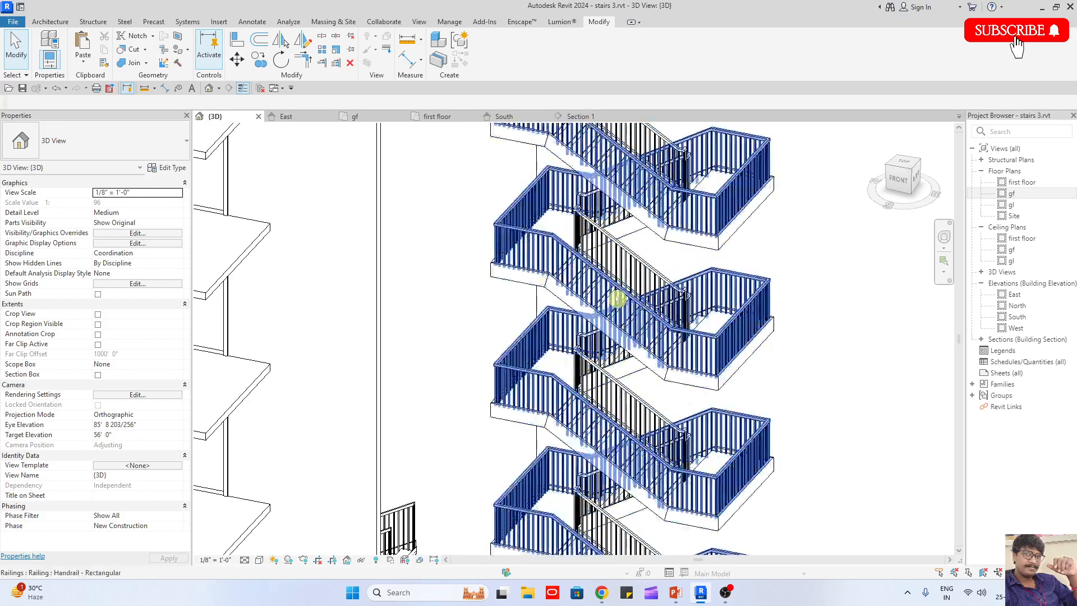
pyautogui.scroll(-3, 651, 360)
pyautogui.scroll(3, 377, 293)
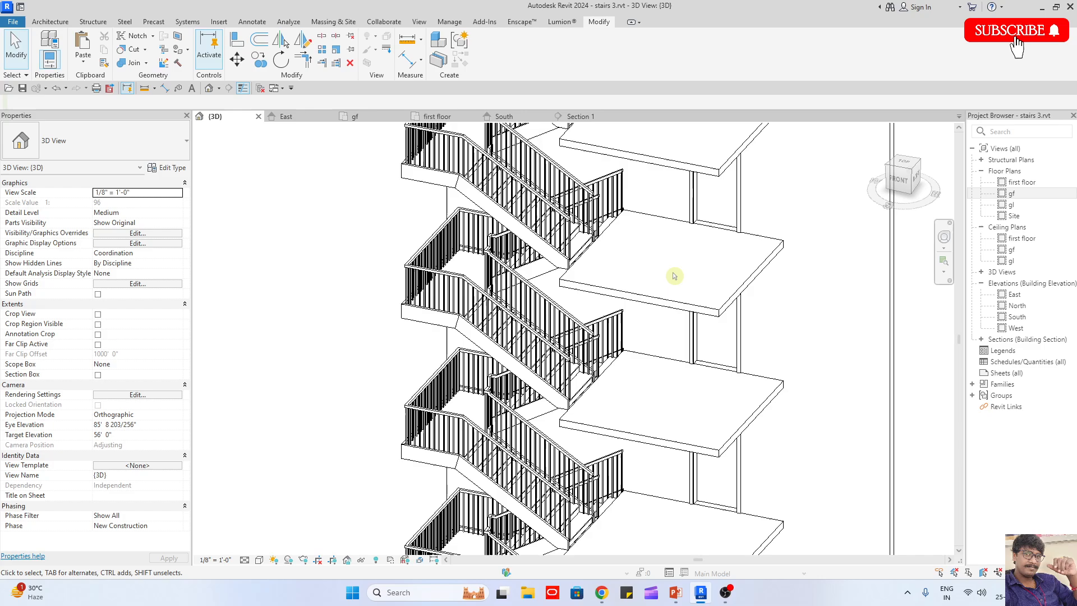
pyautogui.scroll(-5, 665, 273)
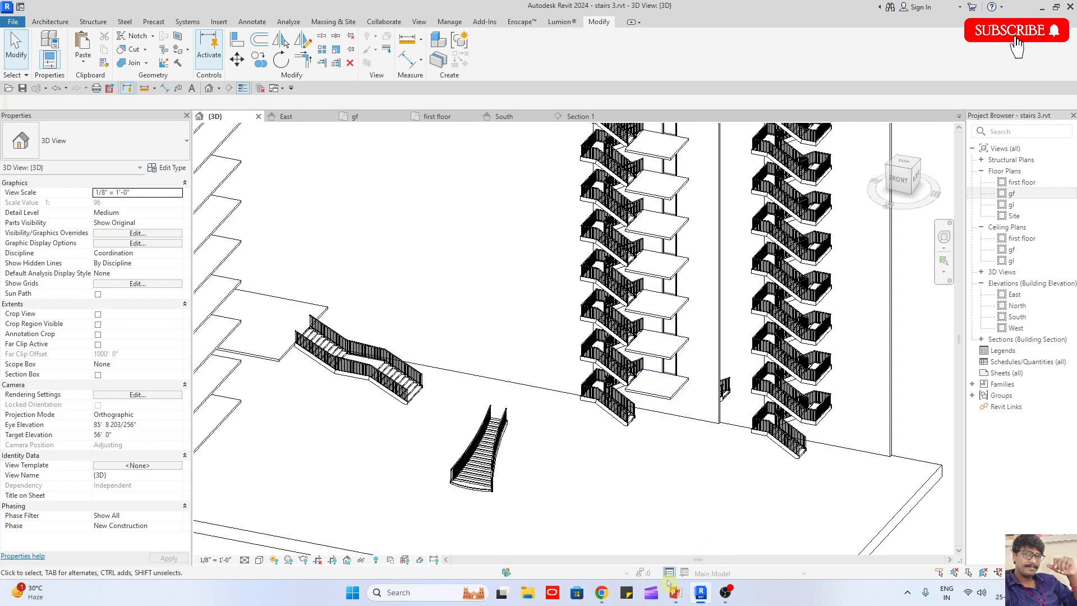
pyautogui.scroll(-1, 916, 440)
pyautogui.keyDown('shift'); pyautogui.moveTo(916, 440); pyautogui.dragTo(868, 383, button='middle'); pyautogui.keyUp('shift')
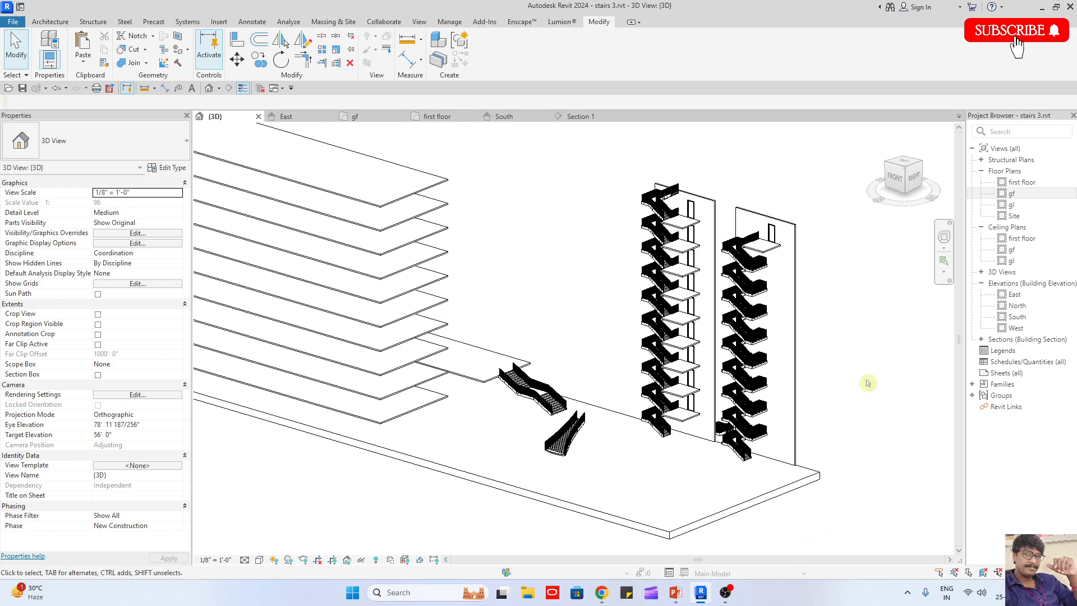
# Start a new stair on the open ground slab with base level gf and top level first floor
pyautogui.click(45, 24)
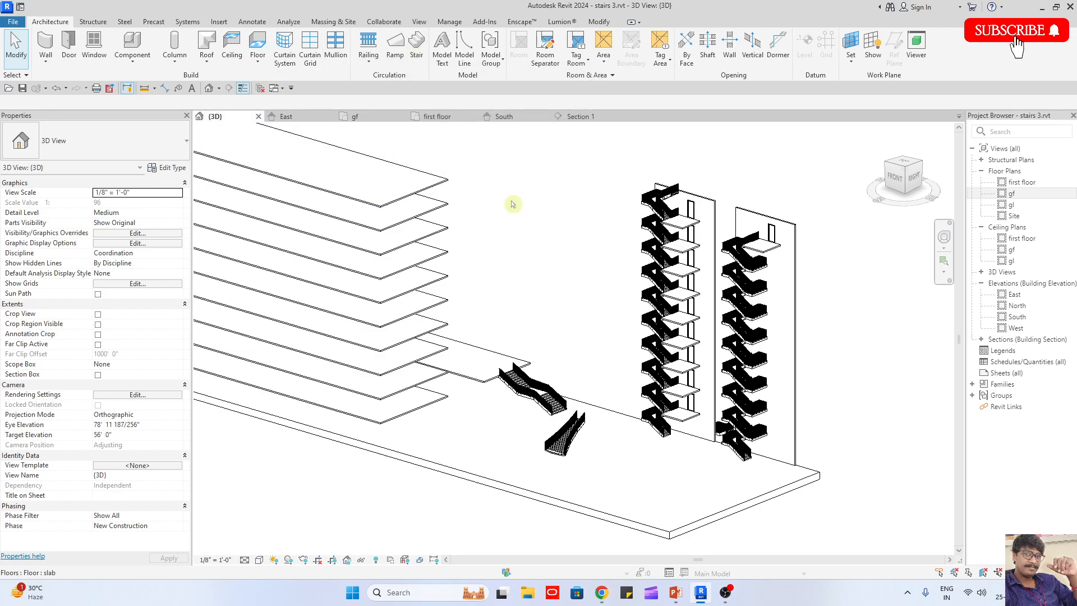
pyautogui.scroll(-4, 738, 361)
pyautogui.keyDown('shift'); pyautogui.moveTo(660, 410); pyautogui.dragTo(464, 452, button='middle'); pyautogui.keyUp('shift')
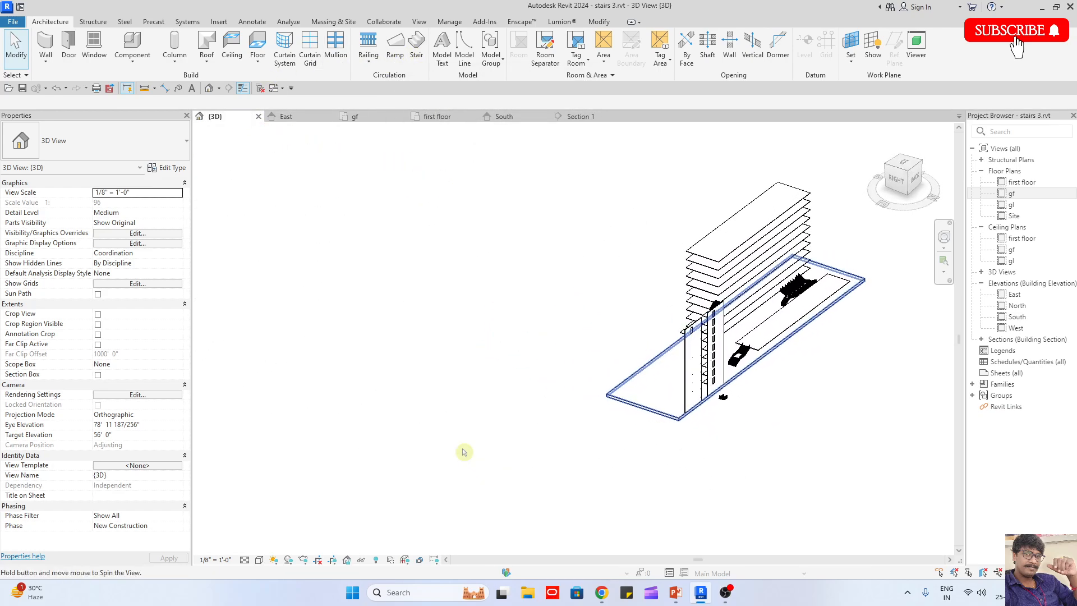
pyautogui.scroll(2, 840, 312)
pyautogui.scroll(3, 712, 334)
pyautogui.keyDown('shift'); pyautogui.moveTo(634, 443); pyautogui.dragTo(858, 427, button='middle'); pyautogui.keyUp('shift')
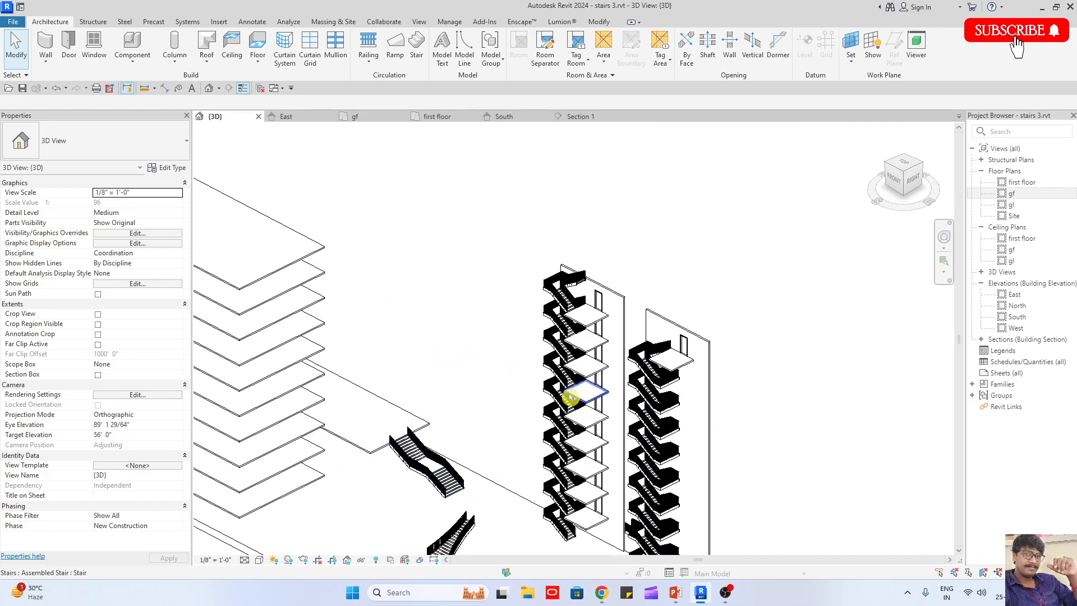
pyautogui.moveTo(570, 398); pyautogui.dragTo(551, 198, button='middle')
pyautogui.click(415, 48)
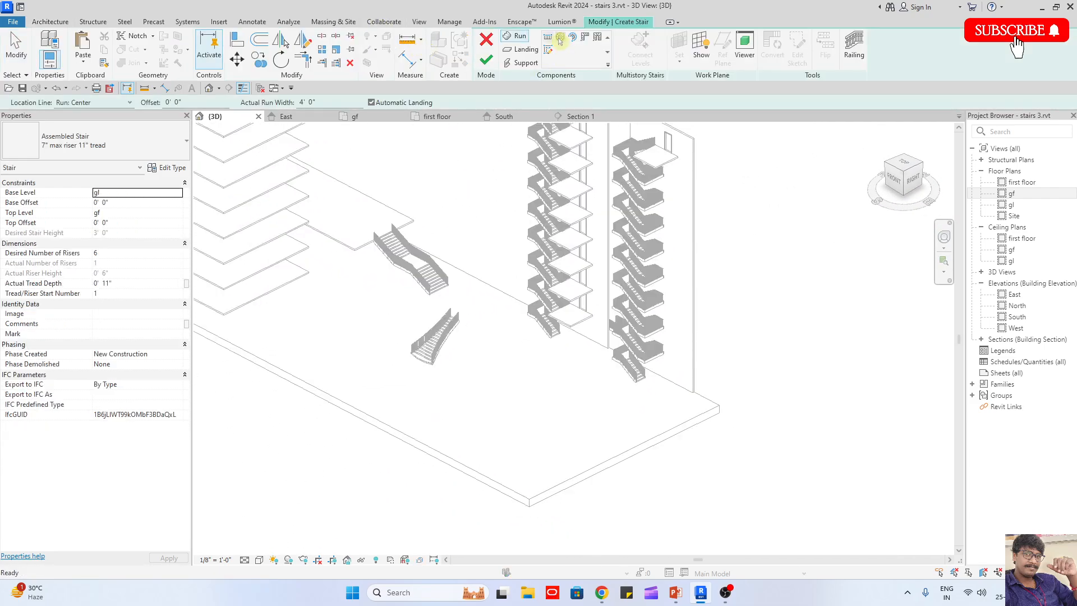
pyautogui.scroll(4, 519, 382)
pyautogui.click(513, 412)
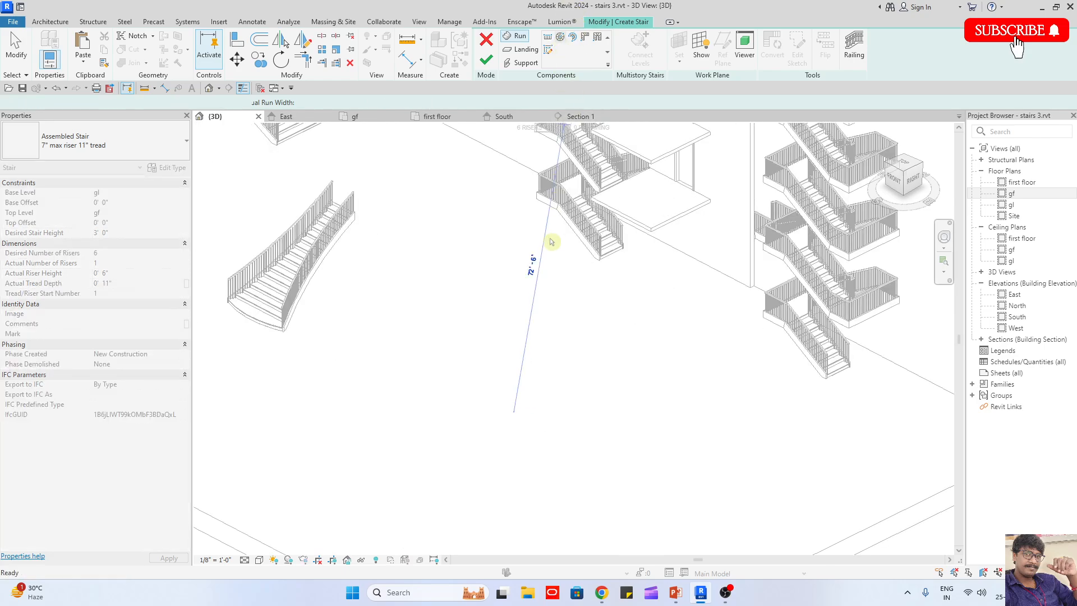
pyautogui.press('Escape')
pyautogui.click(181, 192)
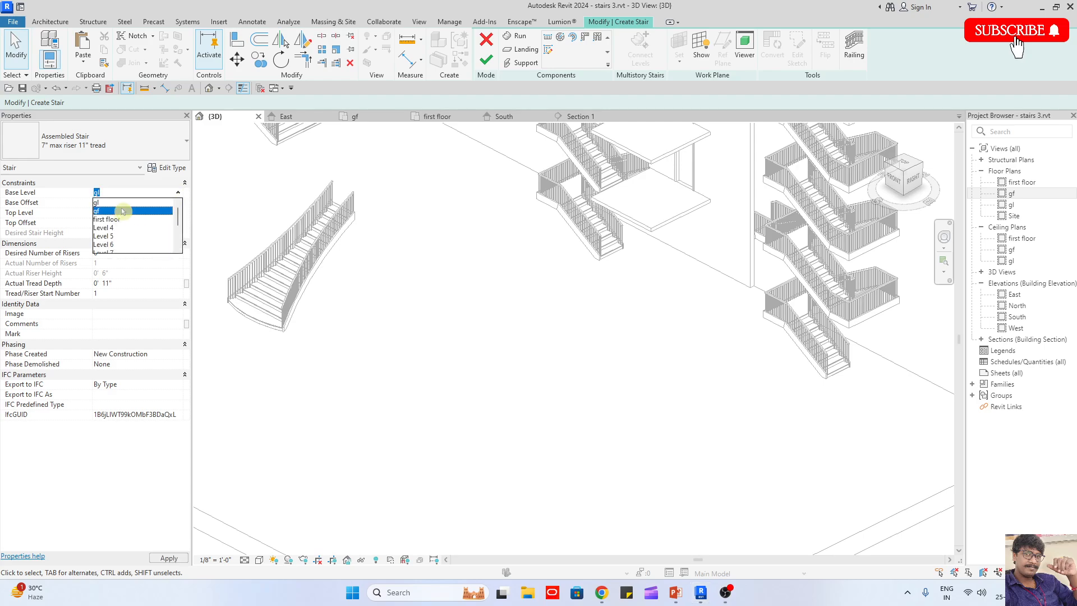
pyautogui.click(162, 219)
pyautogui.click(177, 212)
pyautogui.click(134, 248)
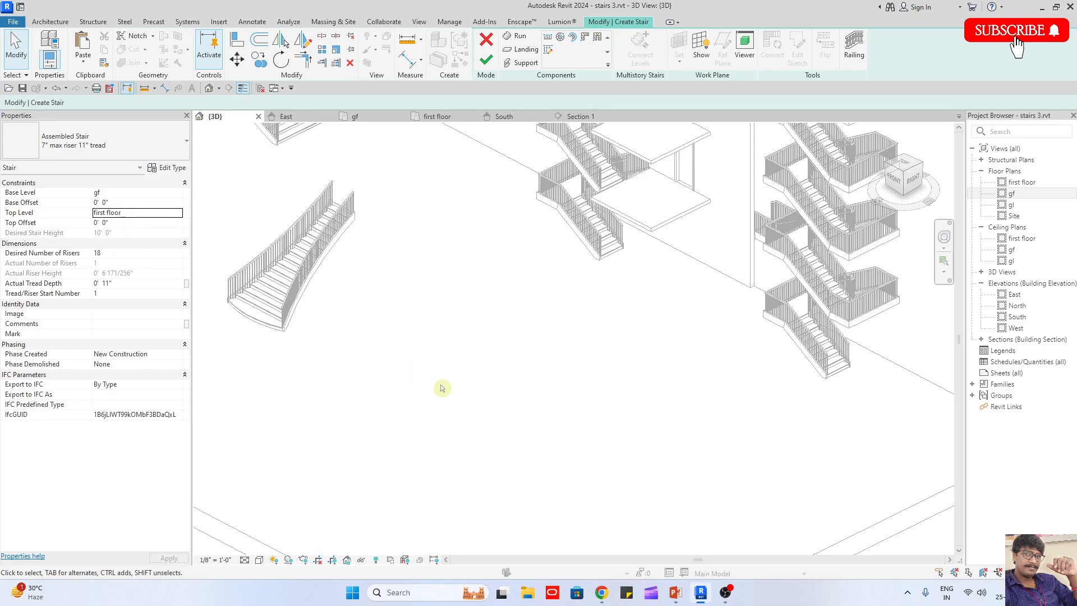
# Try to place a full-step spiral run on the open ground slab and undo it
pyautogui.click(561, 38)
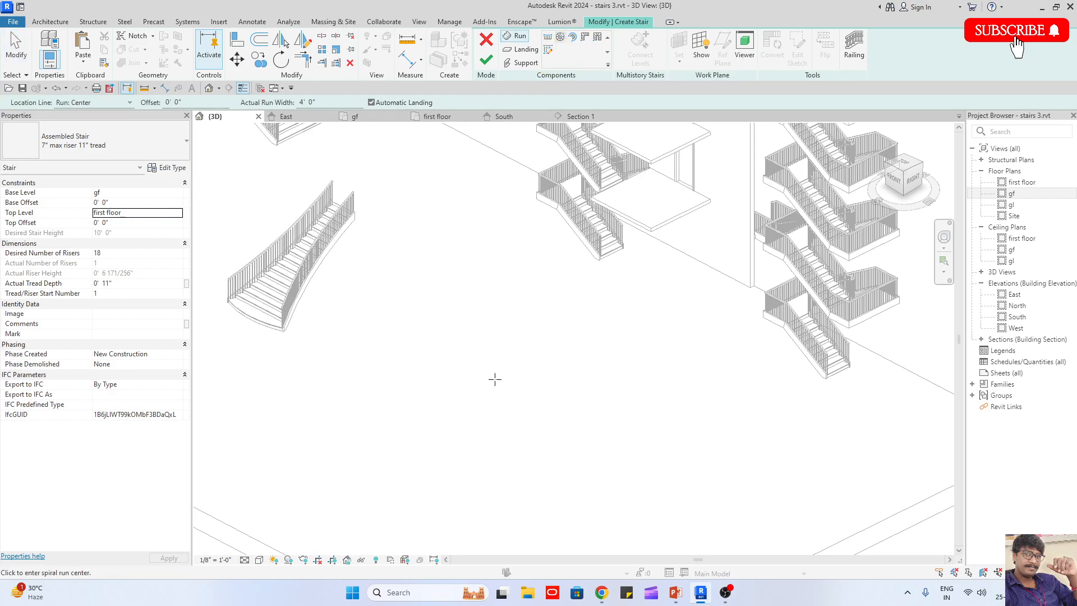
pyautogui.click(493, 377)
pyautogui.scroll(1, 532, 391)
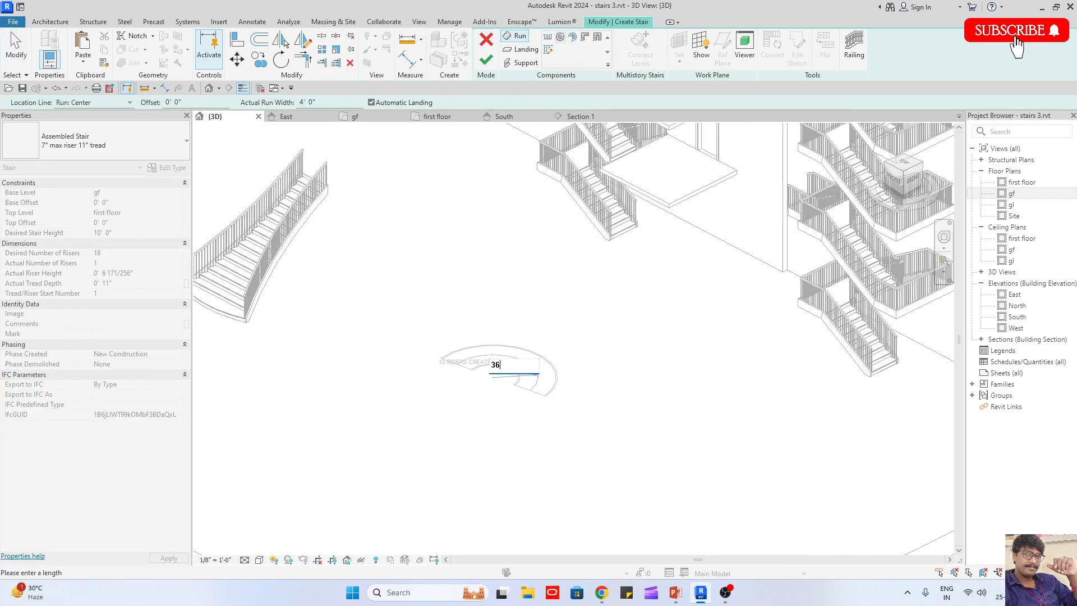
pyautogui.click(533, 394)
pyautogui.scroll(-1, 530, 390)
pyautogui.hotkey('ctrl', 'z')
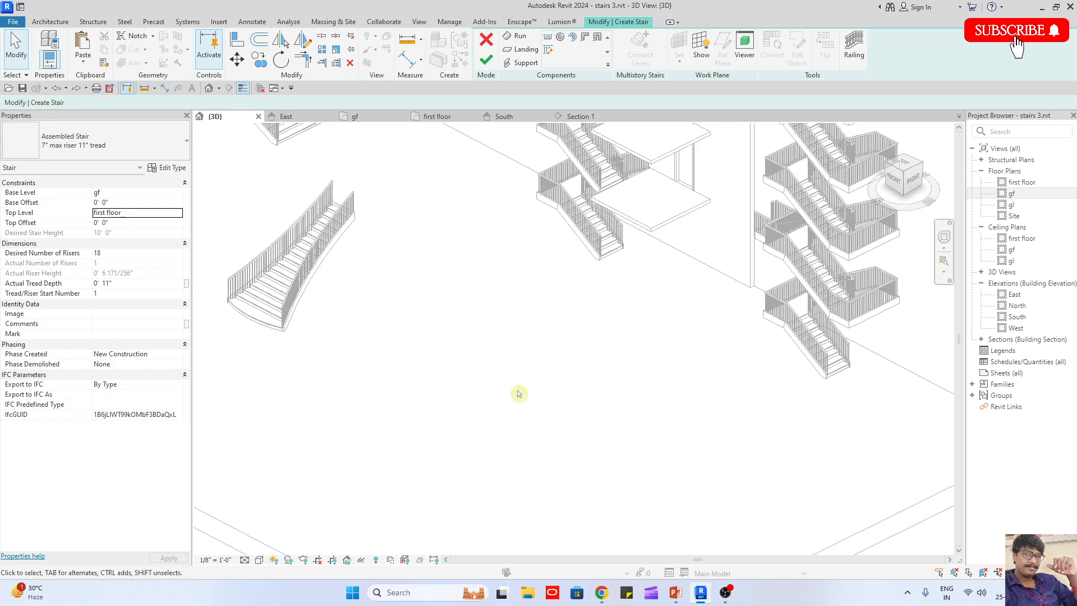
# Place a full-step spiral run with a radius of 3 feet on the open slab in front of the stair towers
pyautogui.click(561, 39)
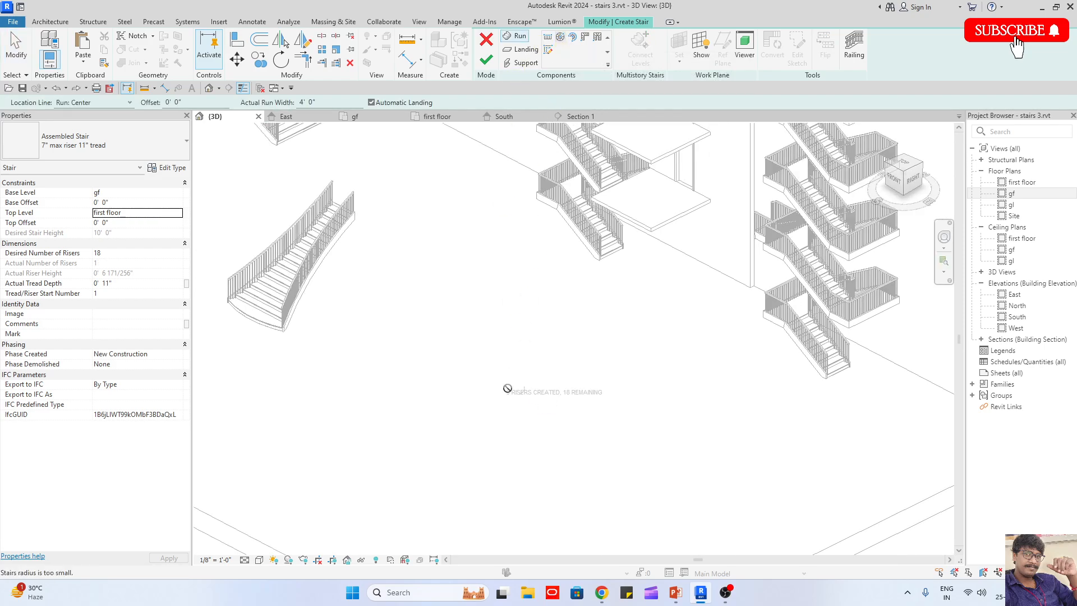
pyautogui.click(505, 388)
pyautogui.write('3')
pyautogui.press('Return')
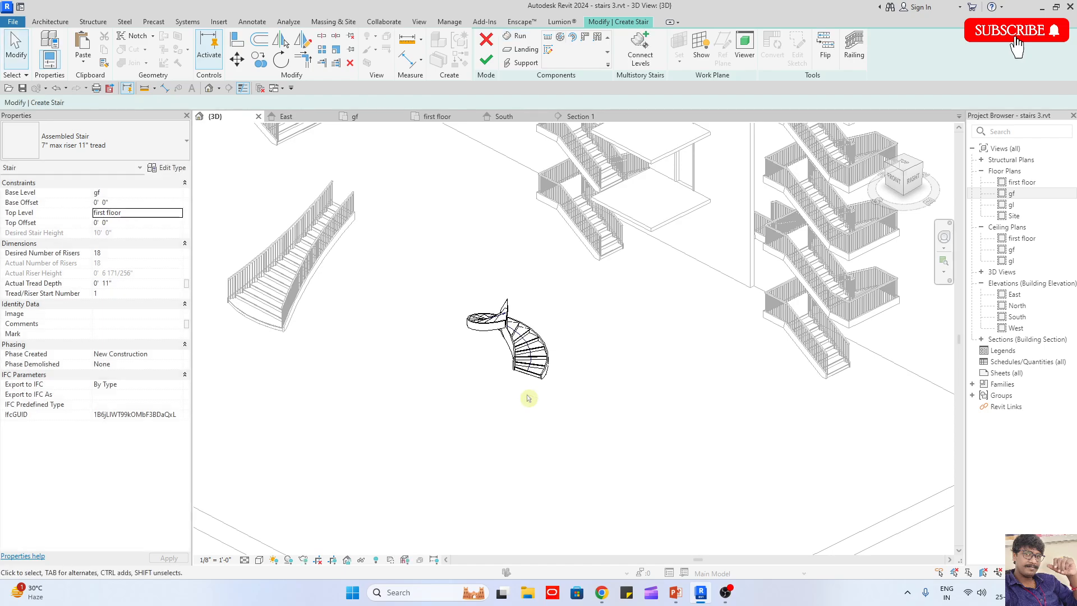
# Set the spiral run's relative top height to 100 feet and finish the stair
pyautogui.scroll(3, 524, 360)
pyautogui.click(528, 359)
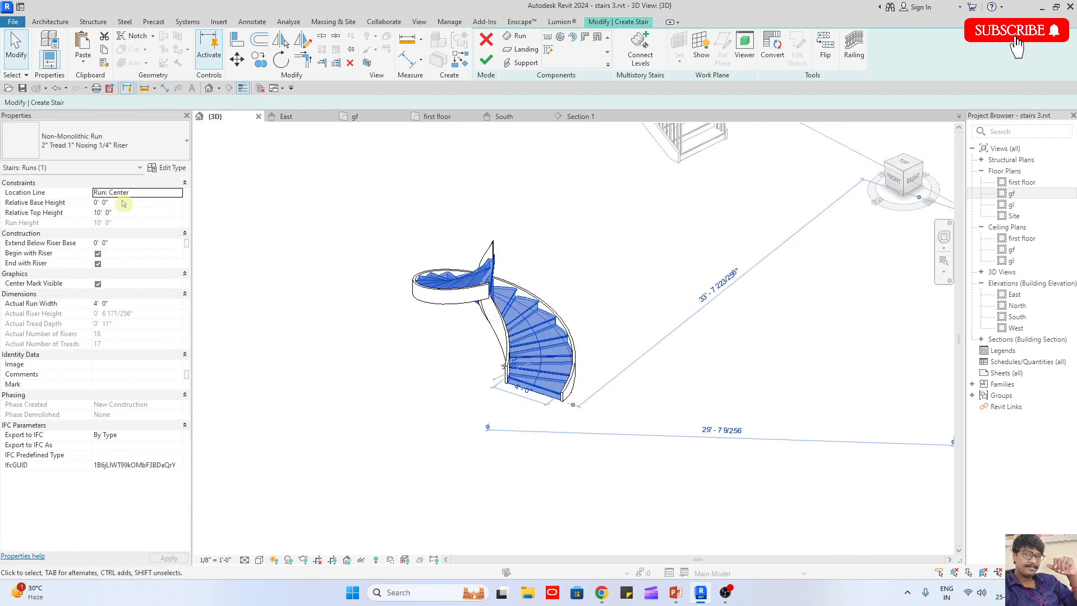
pyautogui.click(143, 218)
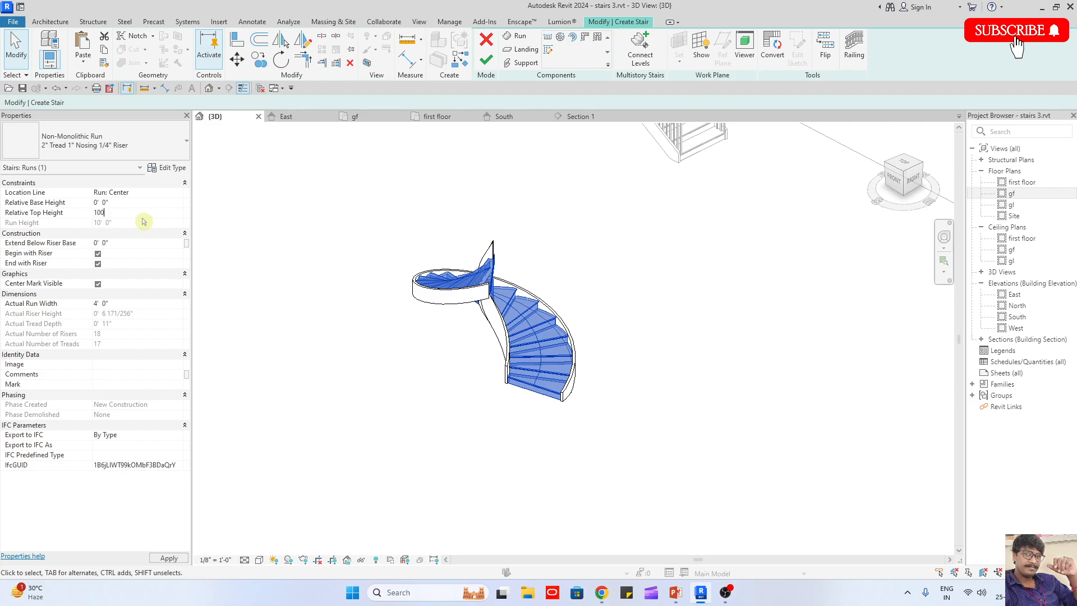
pyautogui.press('Return')
pyautogui.scroll(-5, 482, 377)
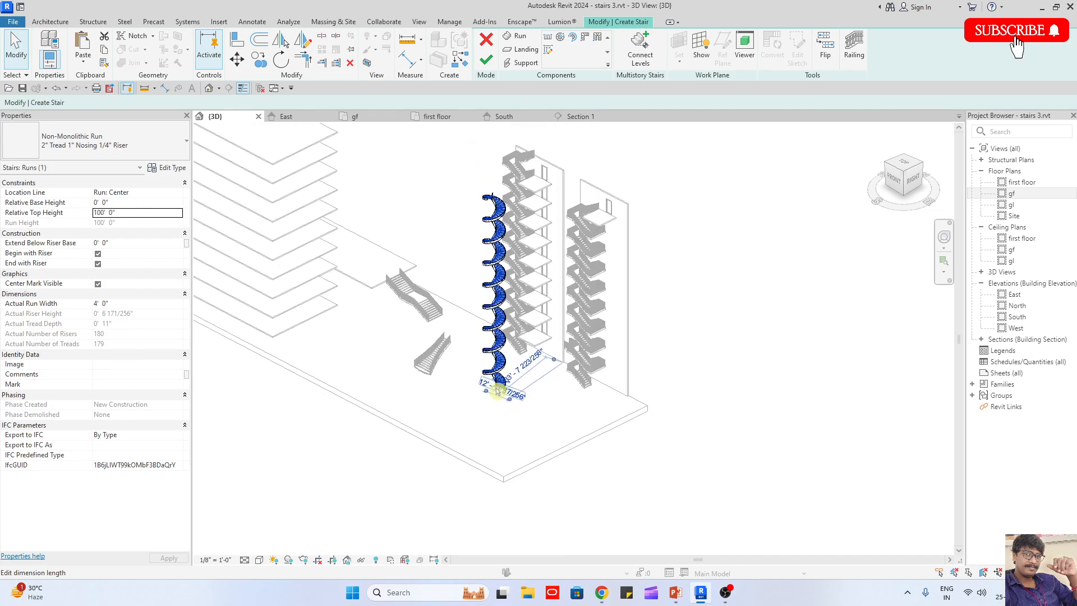
pyautogui.click(487, 62)
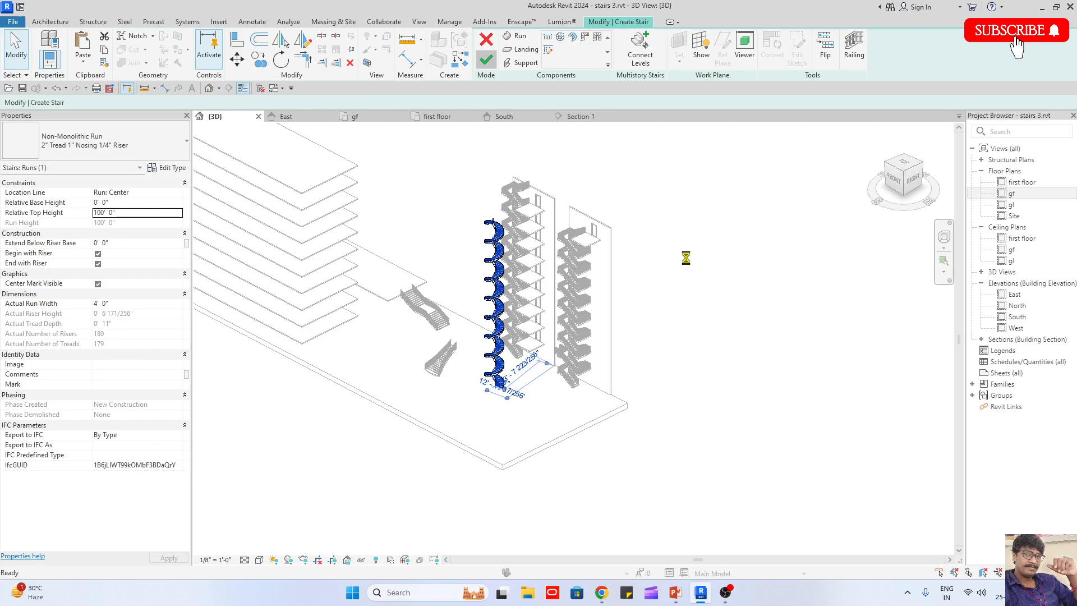
# Delete the outer railing of the tall spiral stair
pyautogui.scroll(5, 484, 235)
pyautogui.scroll(2, 486, 241)
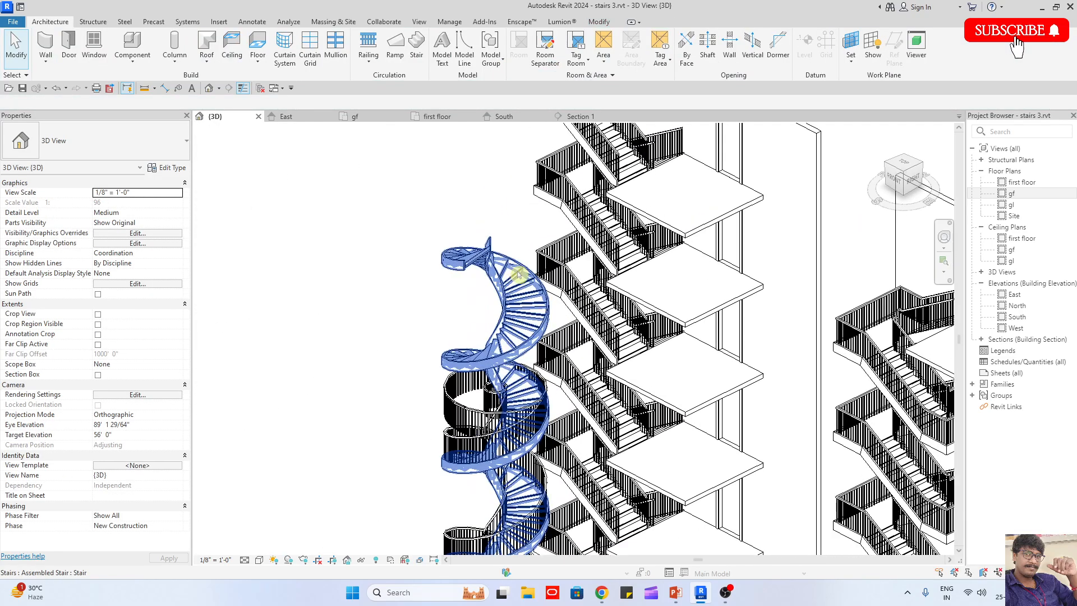
pyautogui.click(466, 414)
pyautogui.press('Delete')
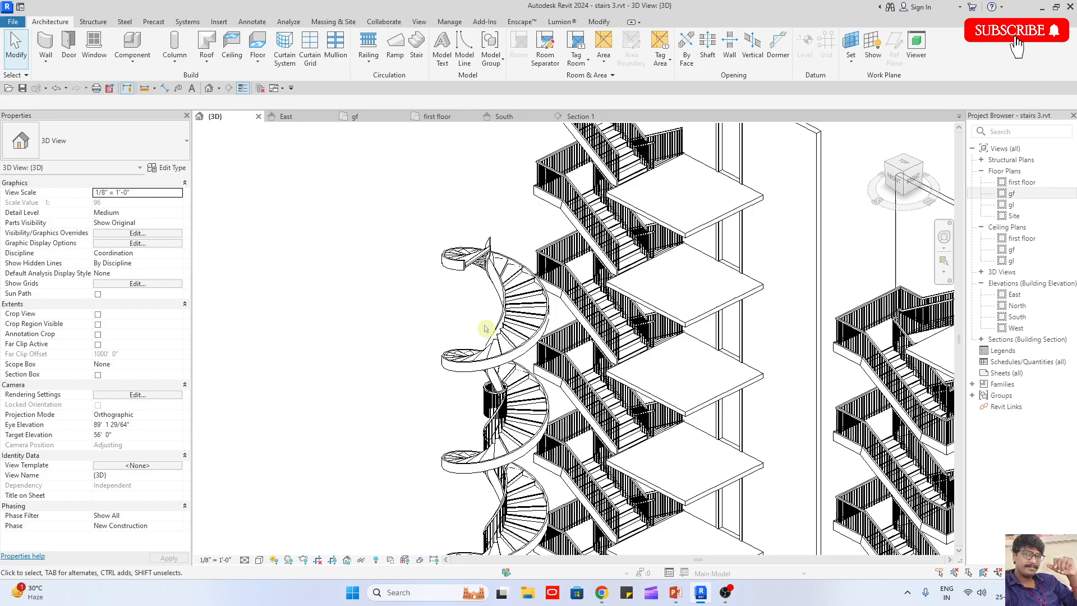
# Open the tall spiral stair for editing, check its run's relative height settings and finish the edit
pyautogui.scroll(-2, 488, 330)
pyautogui.moveTo(560, 412); pyautogui.dragTo(566, 349, button='middle')
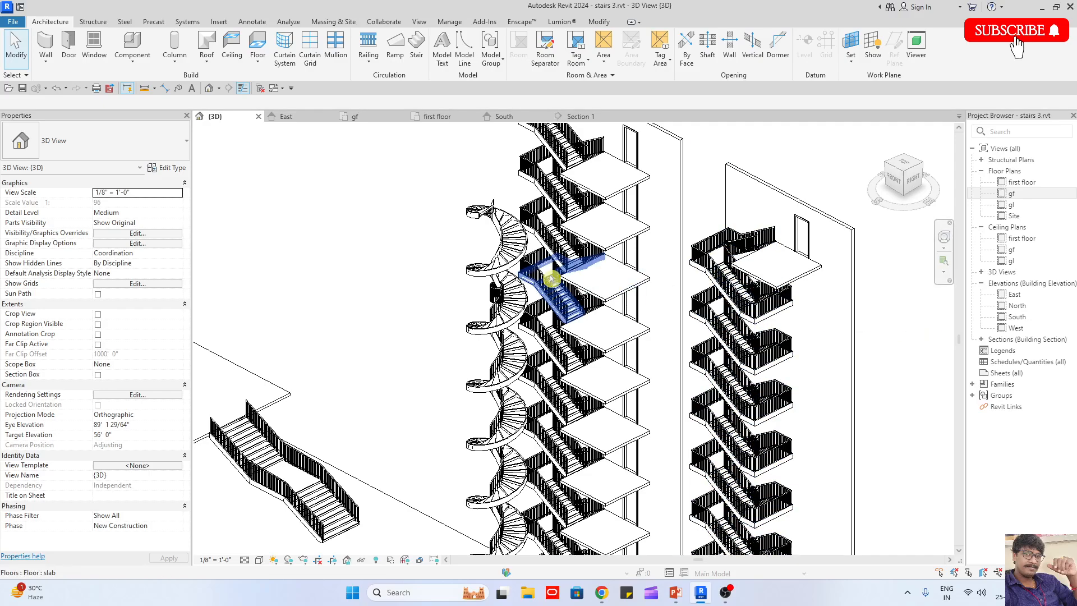
pyautogui.click(504, 257)
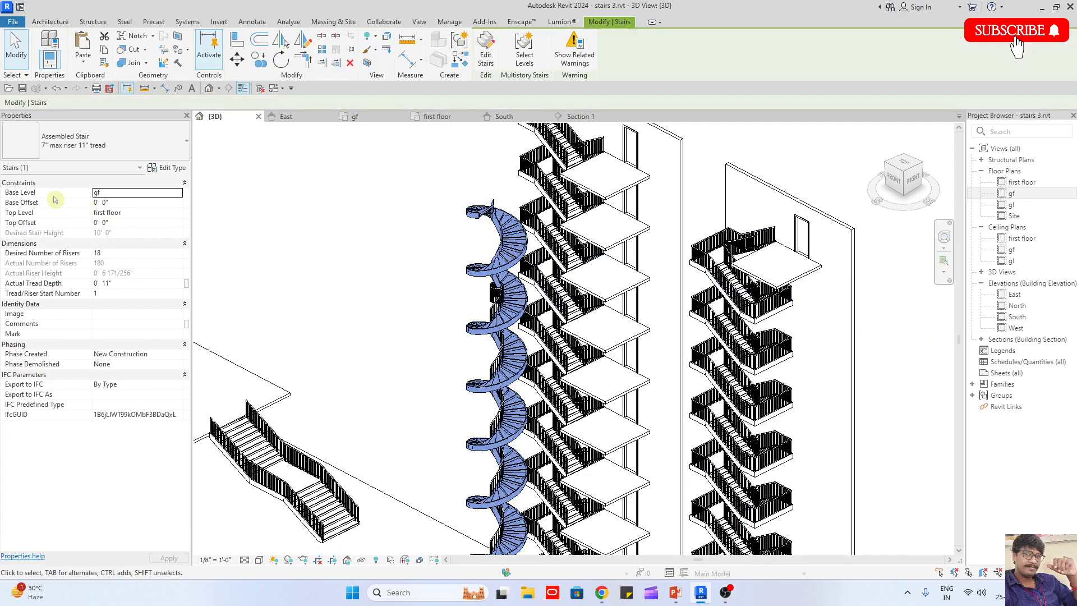
pyautogui.click(487, 53)
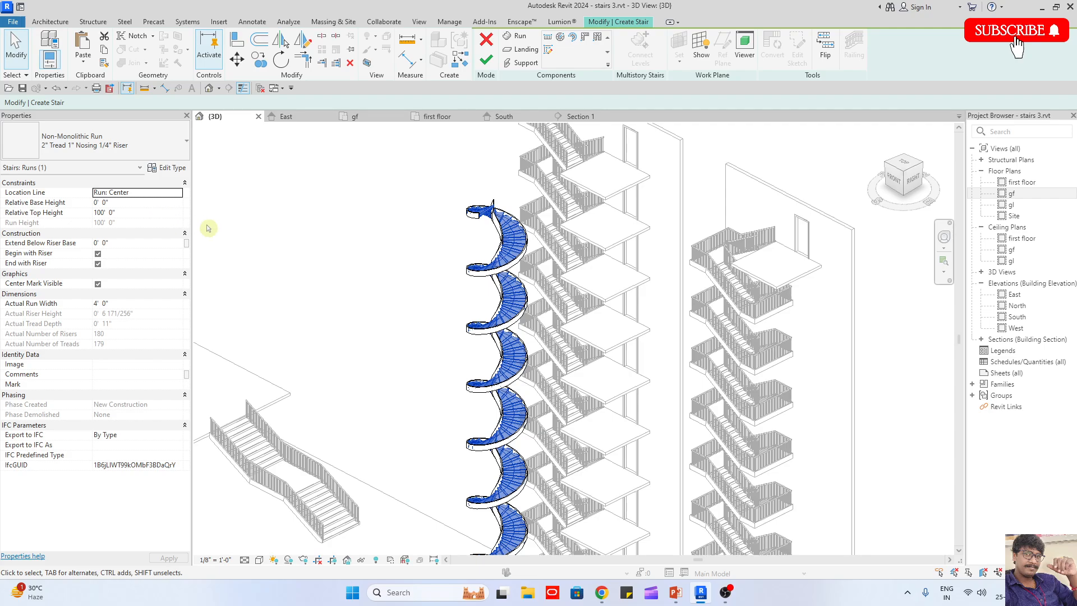
pyautogui.click(485, 64)
# Open the curved sketched stair with the middle landing for editing and check its run's relative height settings
pyautogui.scroll(-4, 751, 213)
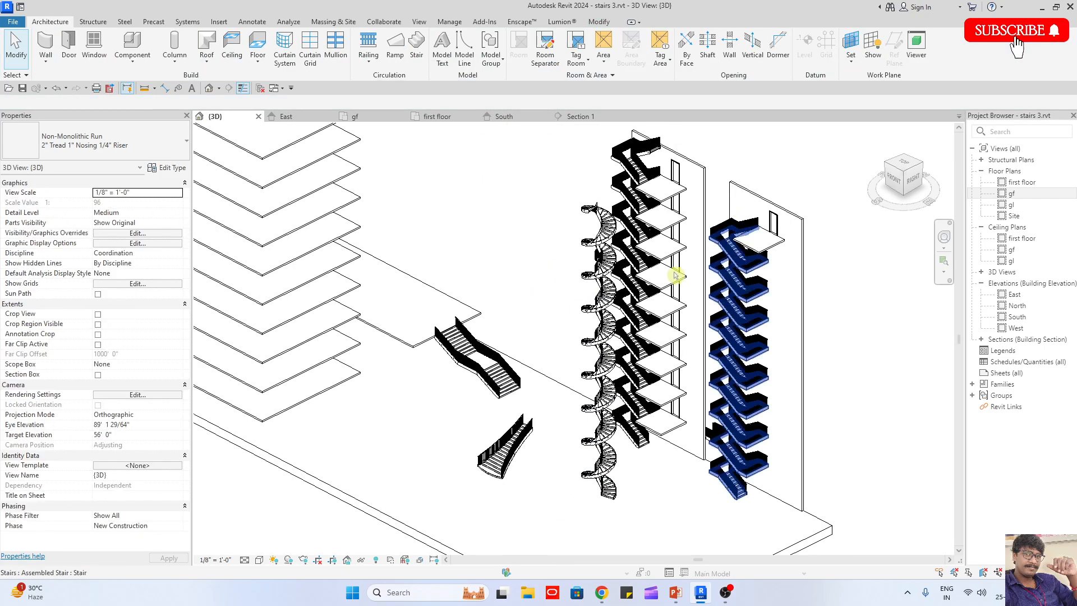
pyautogui.scroll(3, 467, 353)
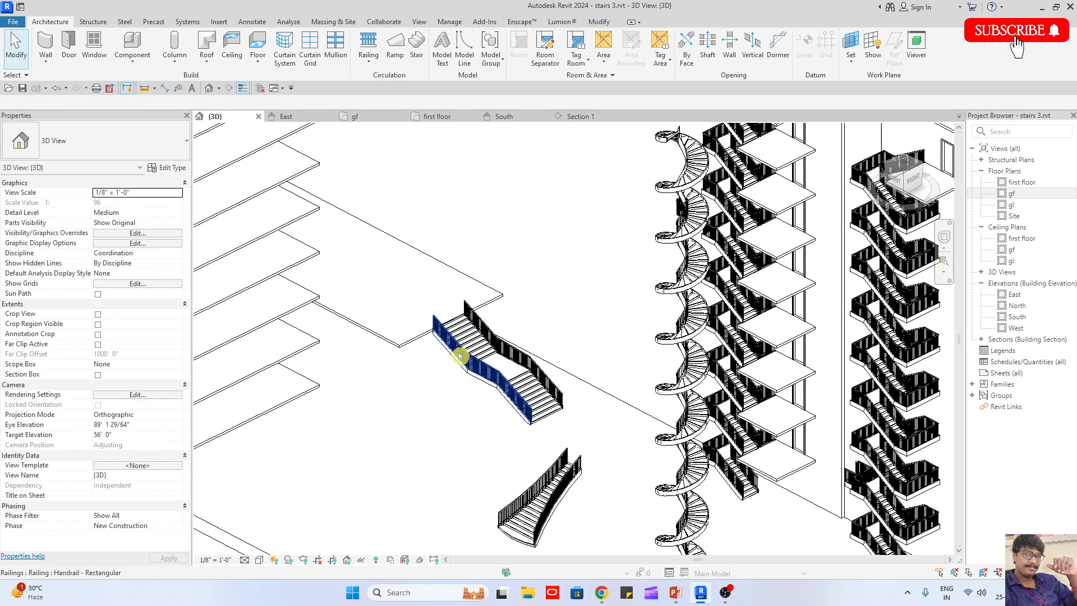
pyautogui.click(525, 393)
pyautogui.scroll(-3, 617, 378)
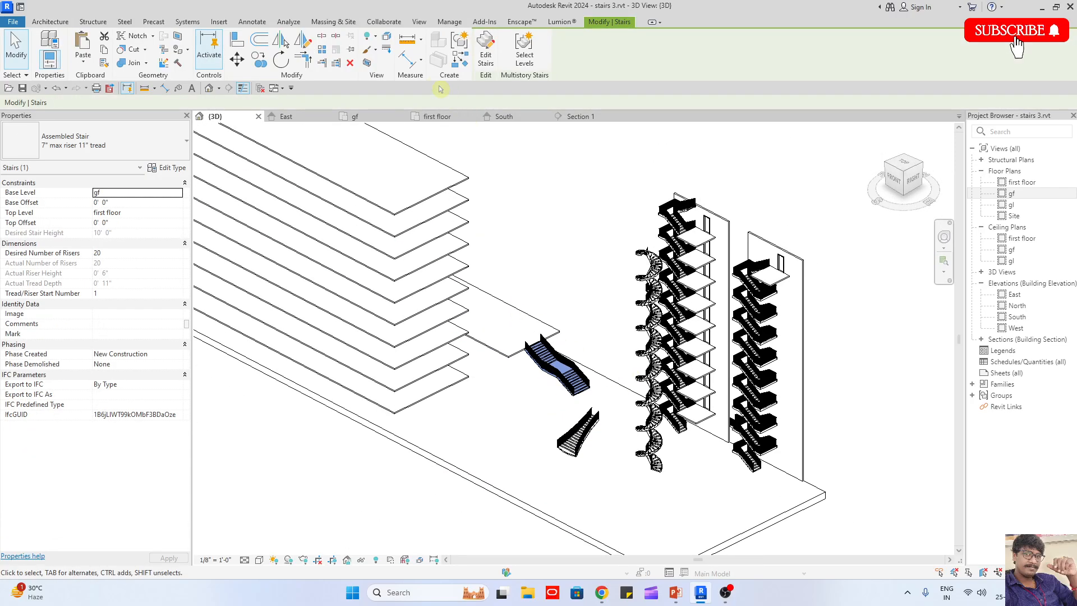
pyautogui.click(487, 54)
pyautogui.click(546, 359)
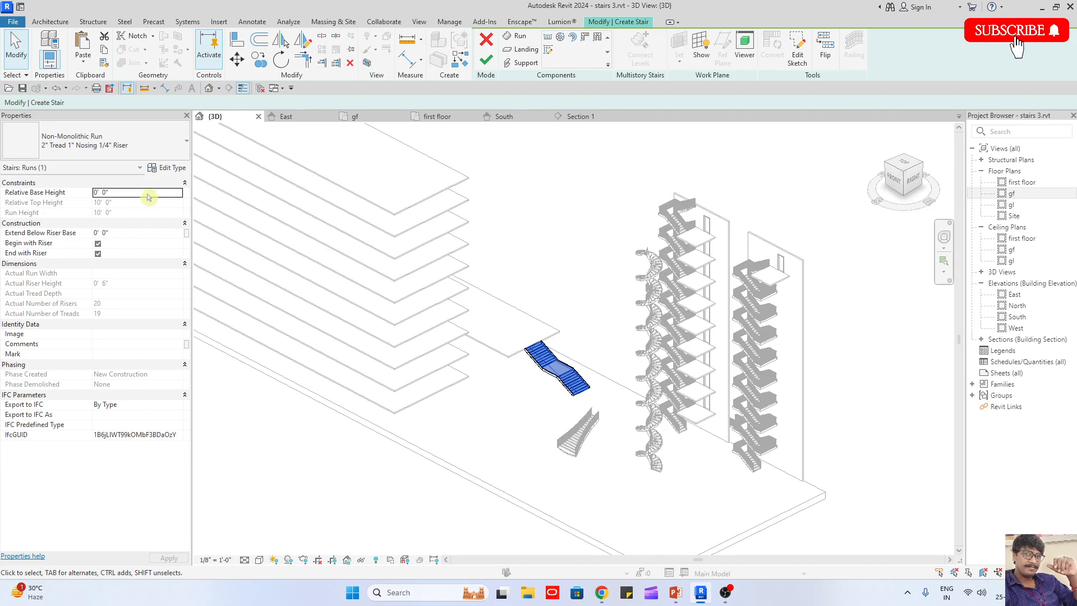
pyautogui.click(486, 60)
# Try a short straight stair from gl to gf on the open slab and delete it
pyautogui.scroll(-3, 500, 207)
pyautogui.keyDown('shift'); pyautogui.moveTo(556, 331); pyautogui.dragTo(513, 336, button='middle'); pyautogui.keyUp('shift')
pyautogui.scroll(3, 504, 258)
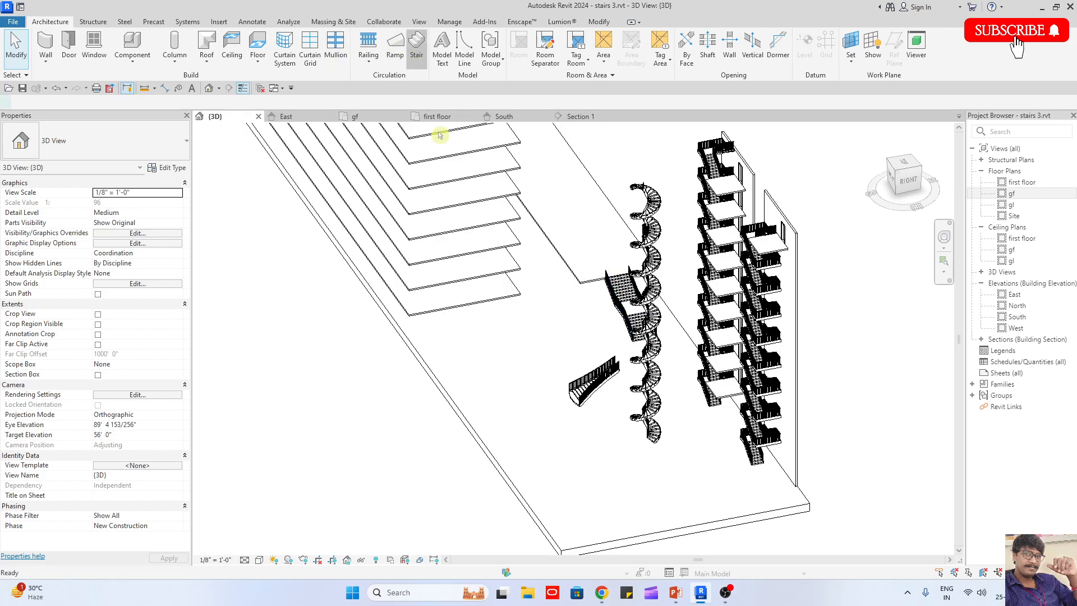
pyautogui.click(416, 45)
pyautogui.scroll(2, 440, 337)
pyautogui.click(553, 432)
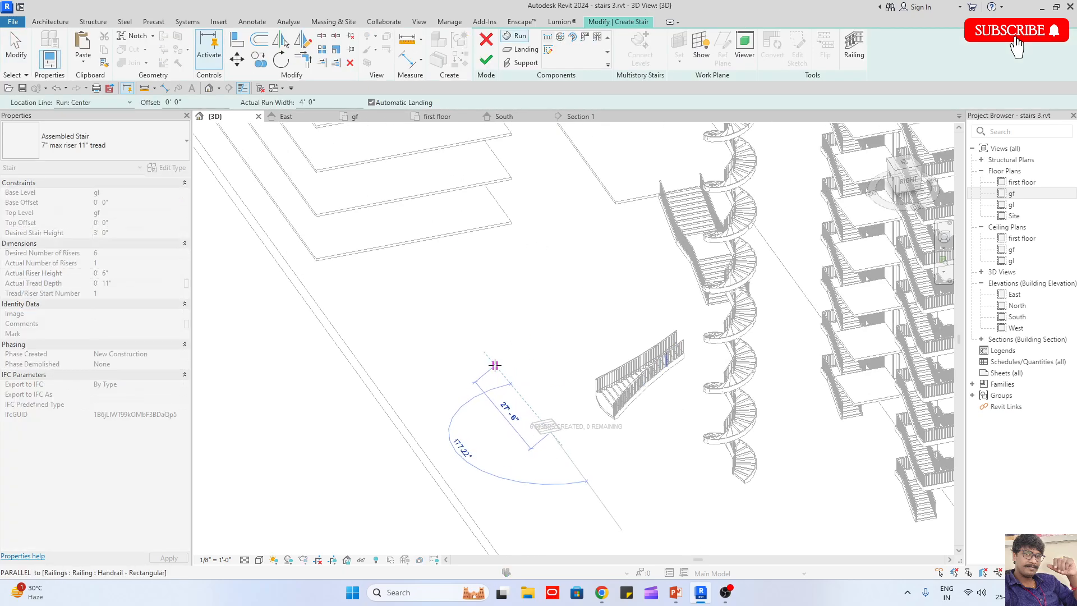
pyautogui.press('Escape')
pyautogui.press('Escape')
pyautogui.keyDown('shift'); pyautogui.moveTo(547, 416); pyautogui.dragTo(505, 359, button='middle'); pyautogui.keyUp('shift')
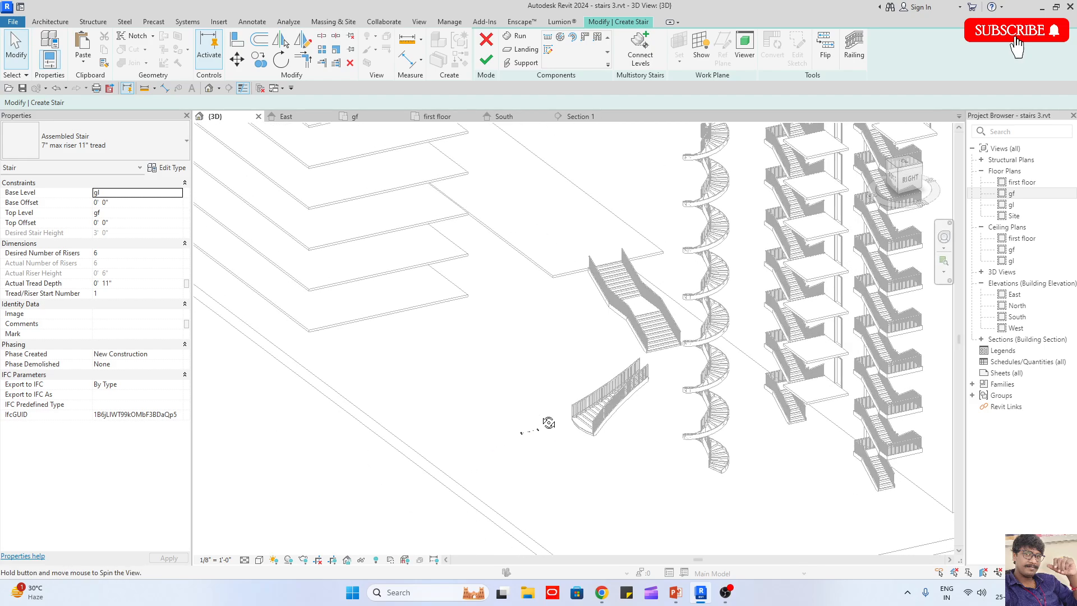
pyautogui.click(486, 61)
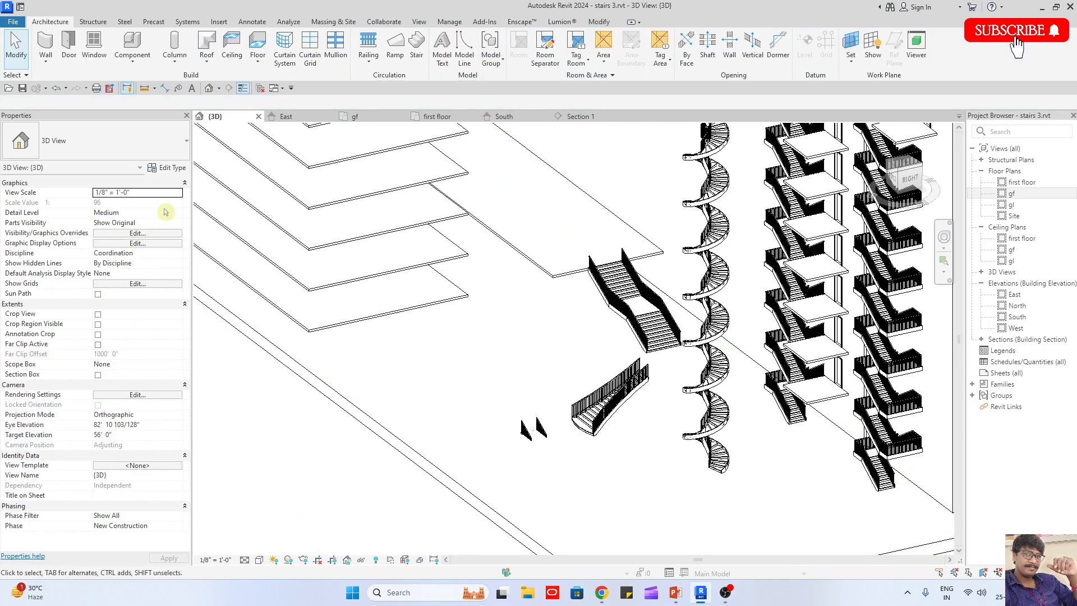
pyautogui.moveTo(452, 379); pyautogui.dragTo(555, 484)
pyautogui.press('Delete')
# Start a new stair from gf to first floor and place a straight run on the open slab near the flared stair
pyautogui.click(416, 47)
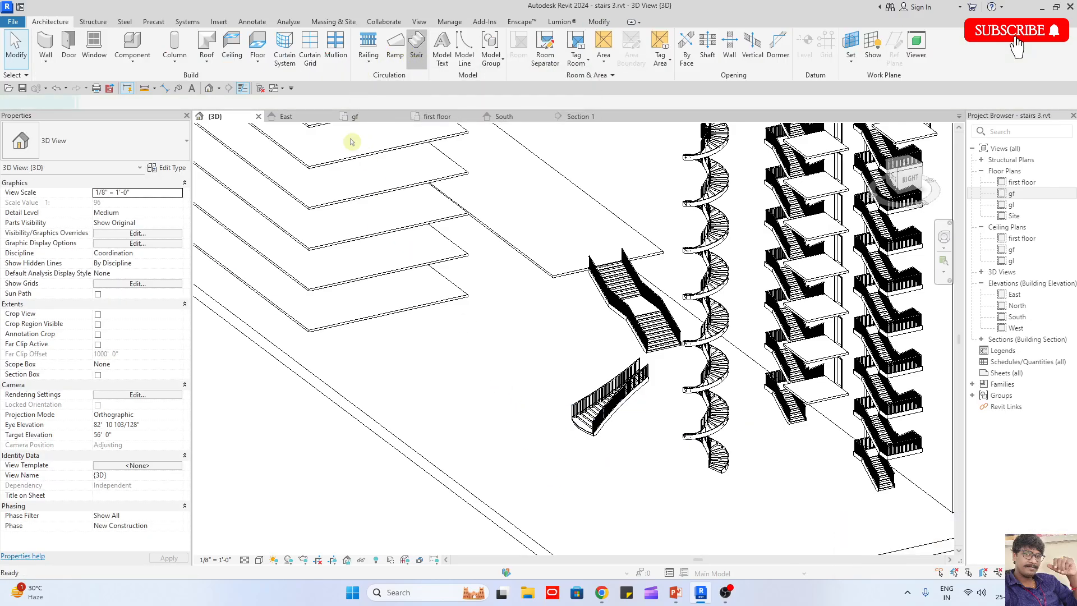
pyautogui.click(178, 192)
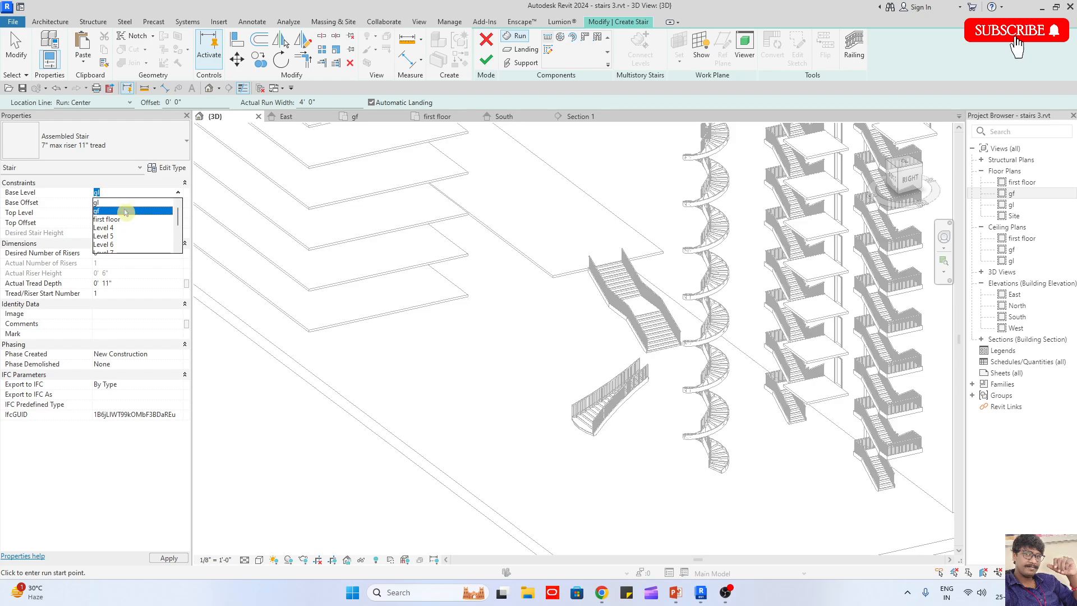
pyautogui.click(129, 209)
pyautogui.click(182, 216)
pyautogui.click(178, 214)
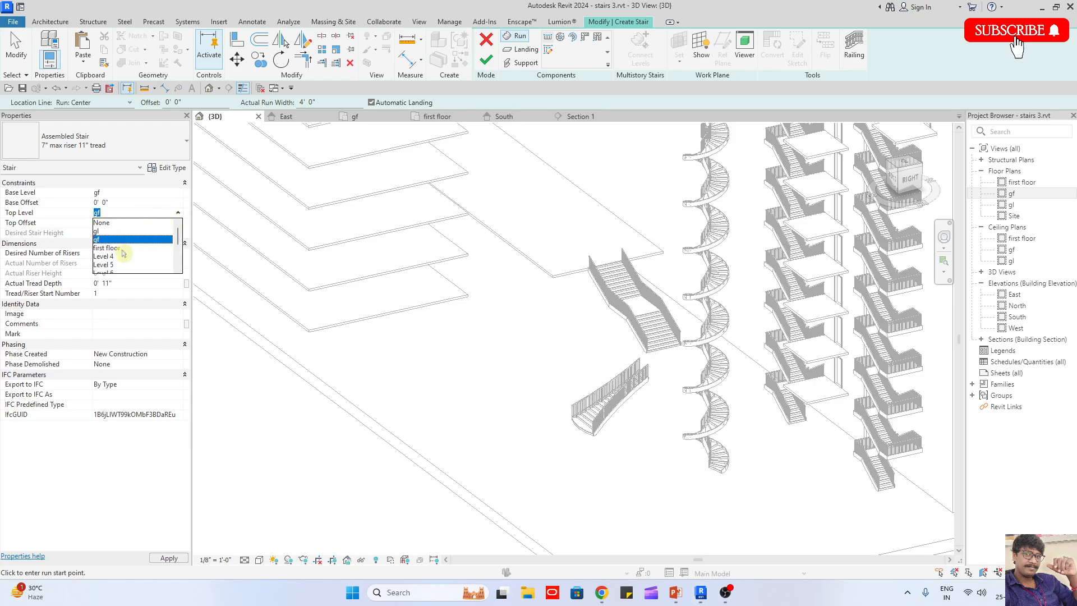
pyautogui.click(124, 253)
pyautogui.click(524, 449)
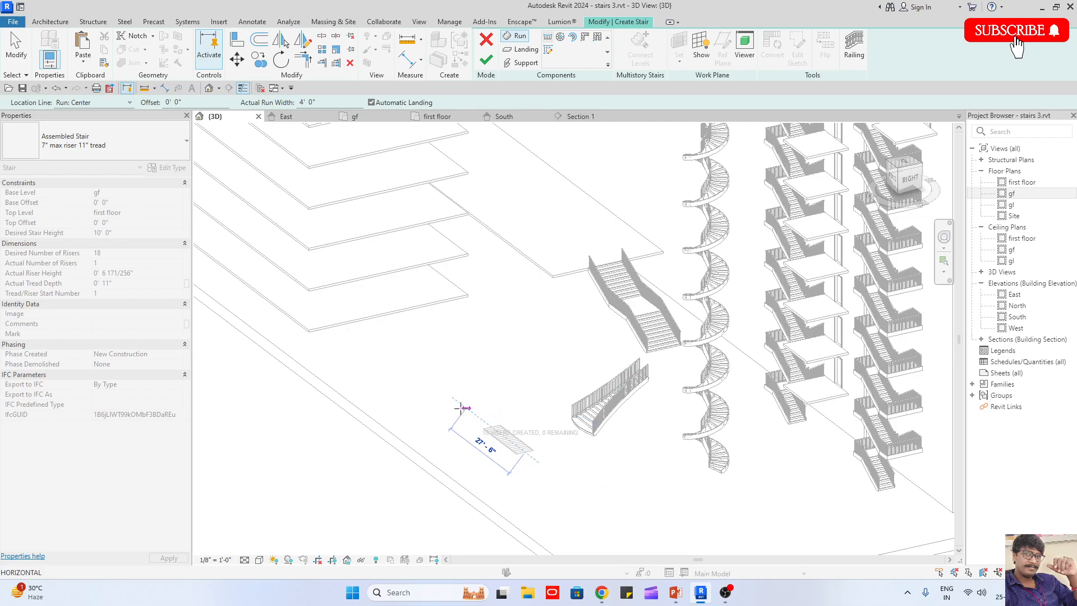
pyautogui.click(460, 409)
pyautogui.scroll(5, 536, 365)
pyautogui.scroll(-4, 517, 324)
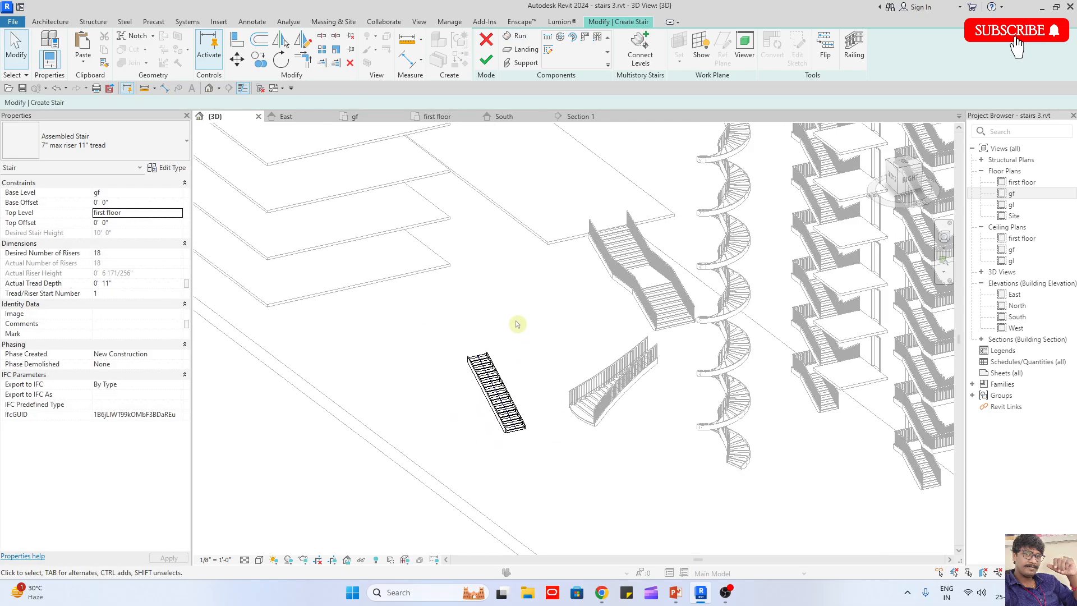
# Set the straight run's relative top height to 100 feet and finish the stair
pyautogui.scroll(3, 520, 364)
pyautogui.click(504, 358)
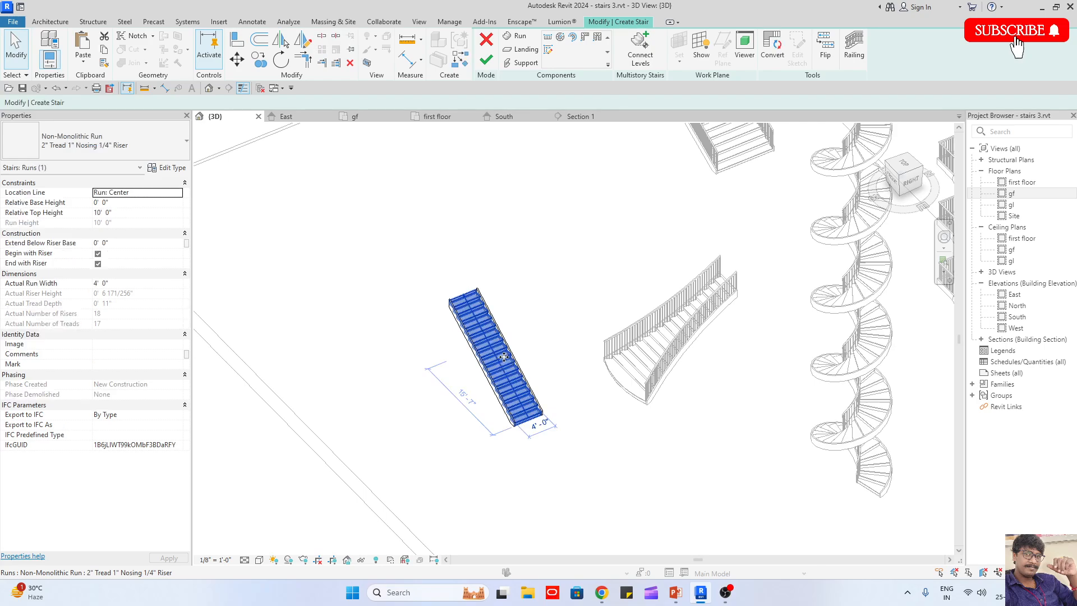
pyautogui.click(146, 212)
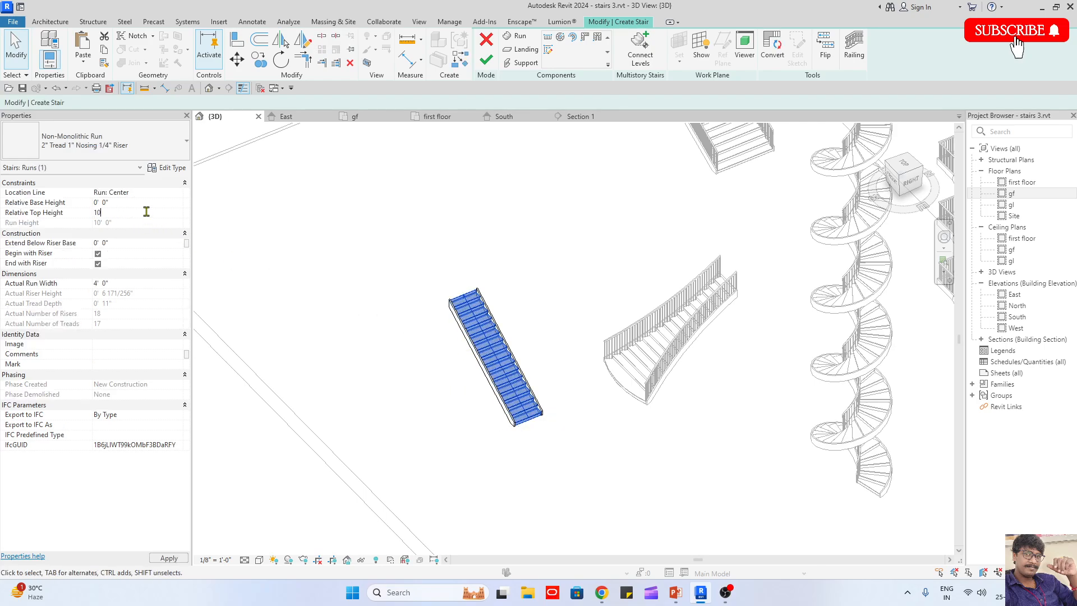
pyautogui.scroll(-6, 534, 436)
pyautogui.keyDown('shift'); pyautogui.moveTo(563, 437); pyautogui.dragTo(610, 340, button='middle'); pyautogui.keyUp('shift')
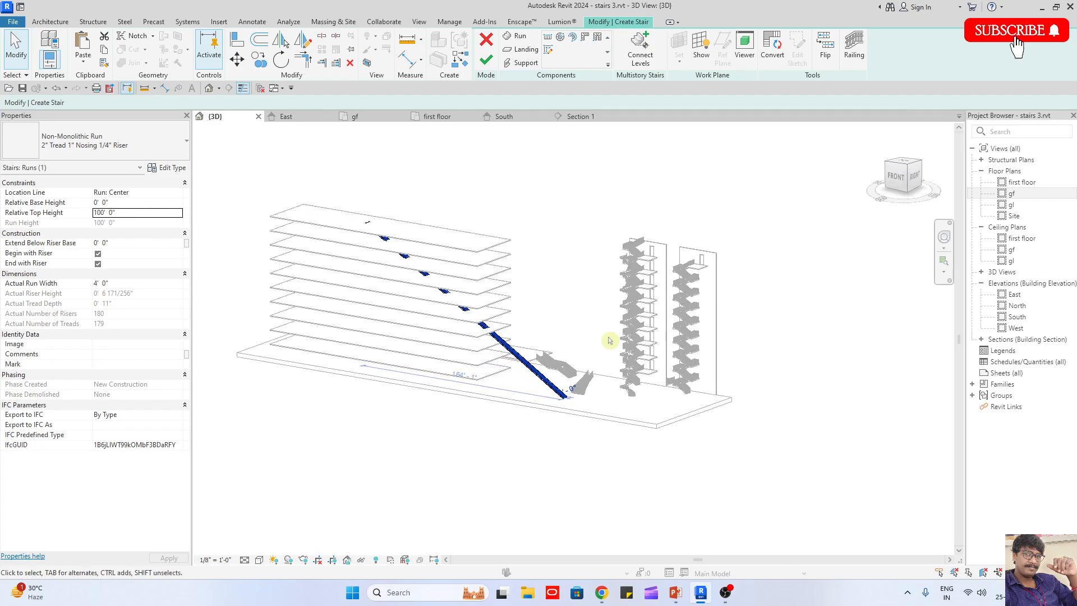
pyautogui.scroll(3, 402, 295)
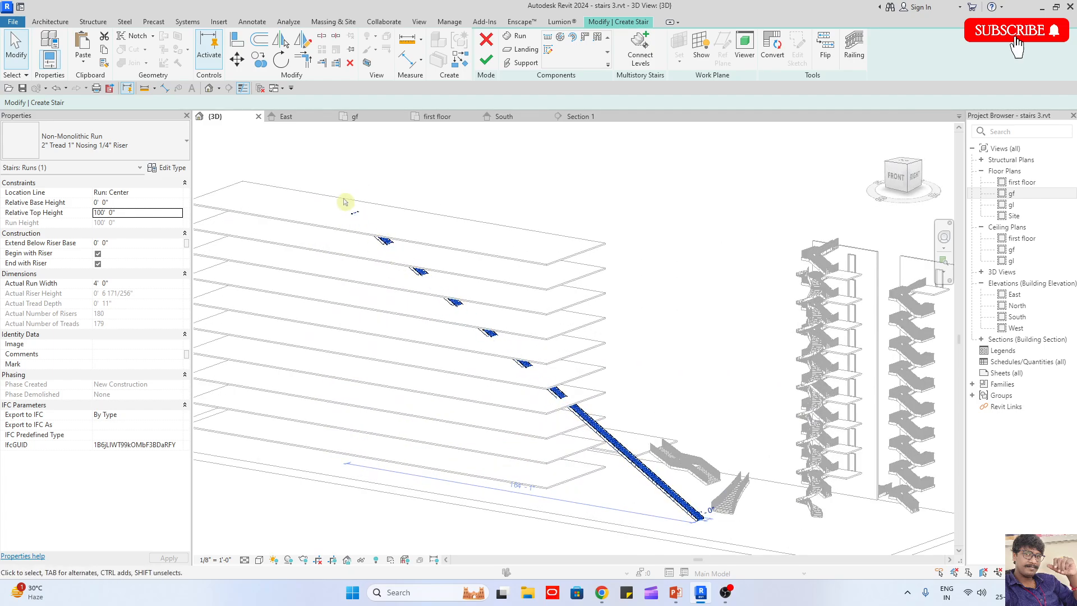
pyautogui.scroll(-3, 355, 198)
pyautogui.keyDown('shift'); pyautogui.moveTo(355, 198); pyautogui.dragTo(435, 377, button='middle'); pyautogui.keyUp('shift')
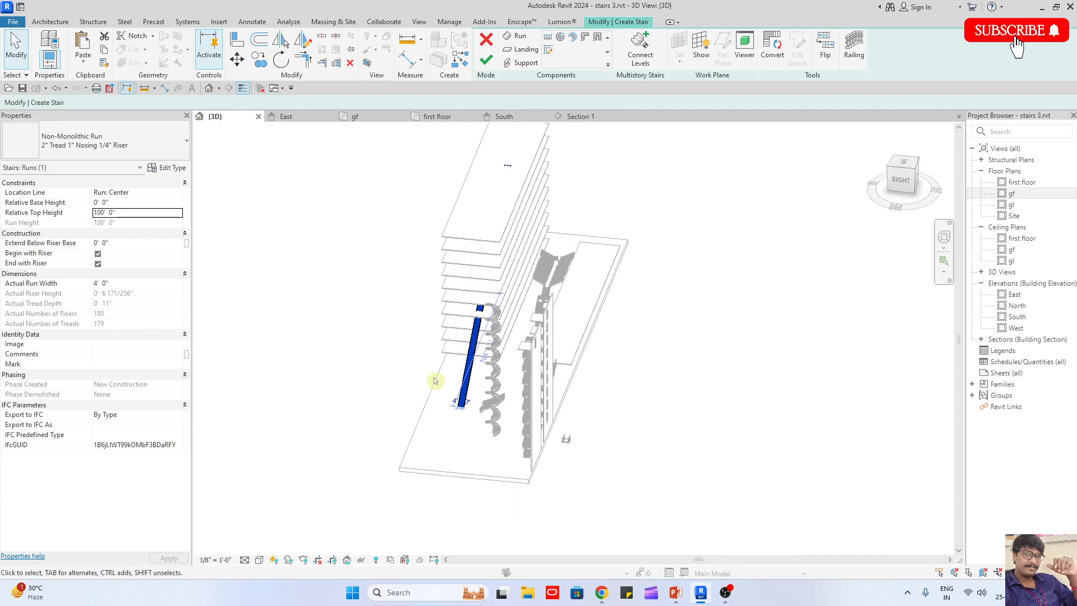
pyautogui.scroll(4, 482, 391)
pyautogui.moveTo(371, 371); pyautogui.dragTo(565, 444, button='middle')
pyautogui.scroll(-3, 476, 442)
pyautogui.click(566, 444)
pyautogui.click(483, 61)
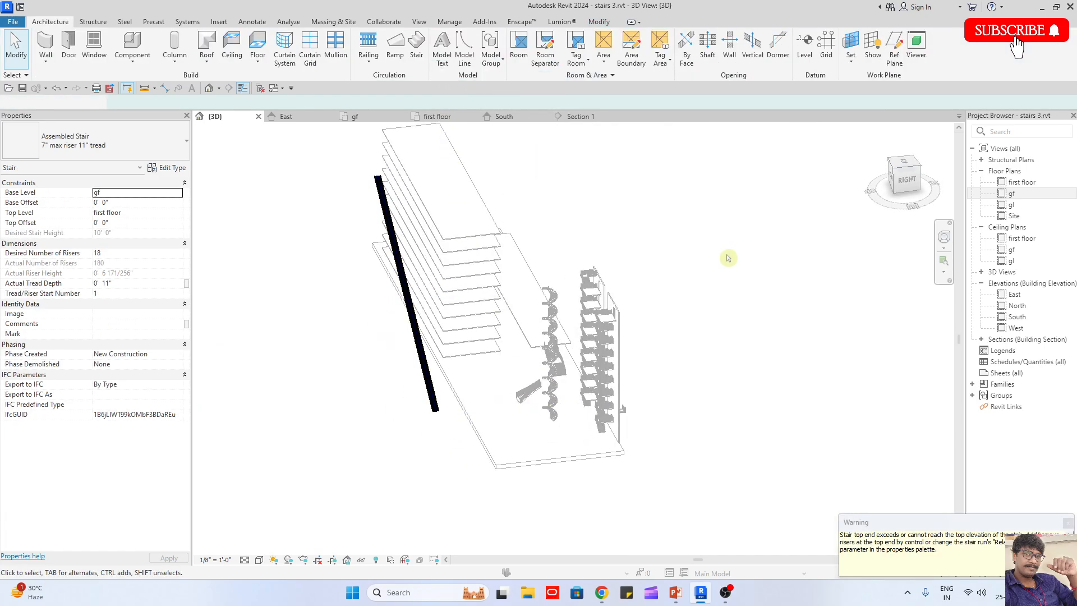
# Inspect the long straight stair alongside the stacked floor slabs and delete it
pyautogui.scroll(-2, 779, 326)
pyautogui.keyDown('shift'); pyautogui.moveTo(716, 400); pyautogui.dragTo(727, 431, button='middle'); pyautogui.keyUp('shift')
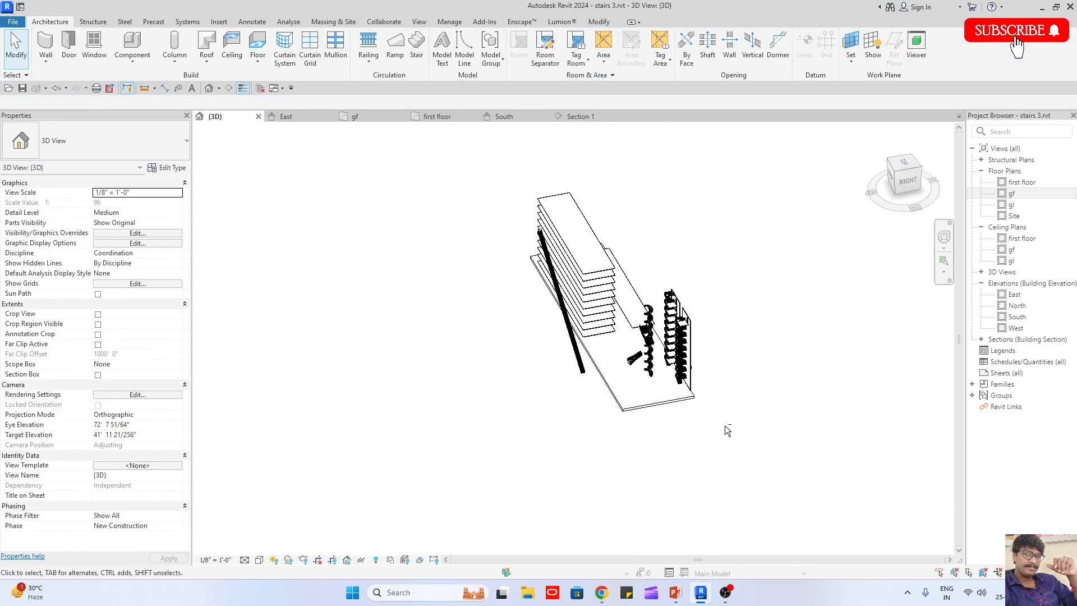
pyautogui.scroll(8, 654, 260)
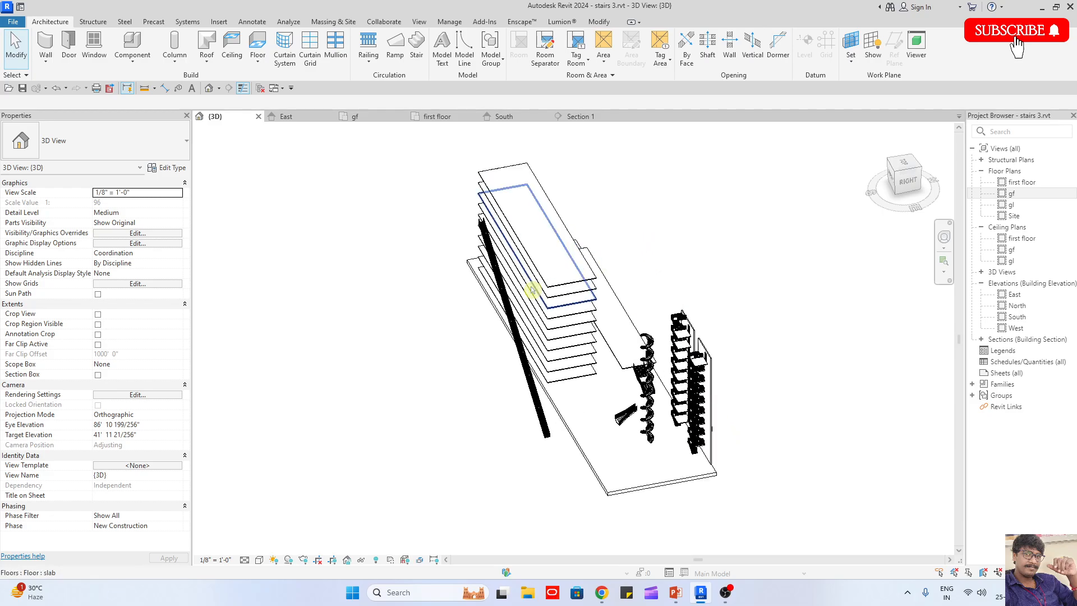
pyautogui.click(452, 199)
pyautogui.scroll(-6, 452, 199)
pyautogui.keyDown('shift'); pyautogui.moveTo(729, 292); pyautogui.dragTo(771, 305, button='middle'); pyautogui.keyUp('shift')
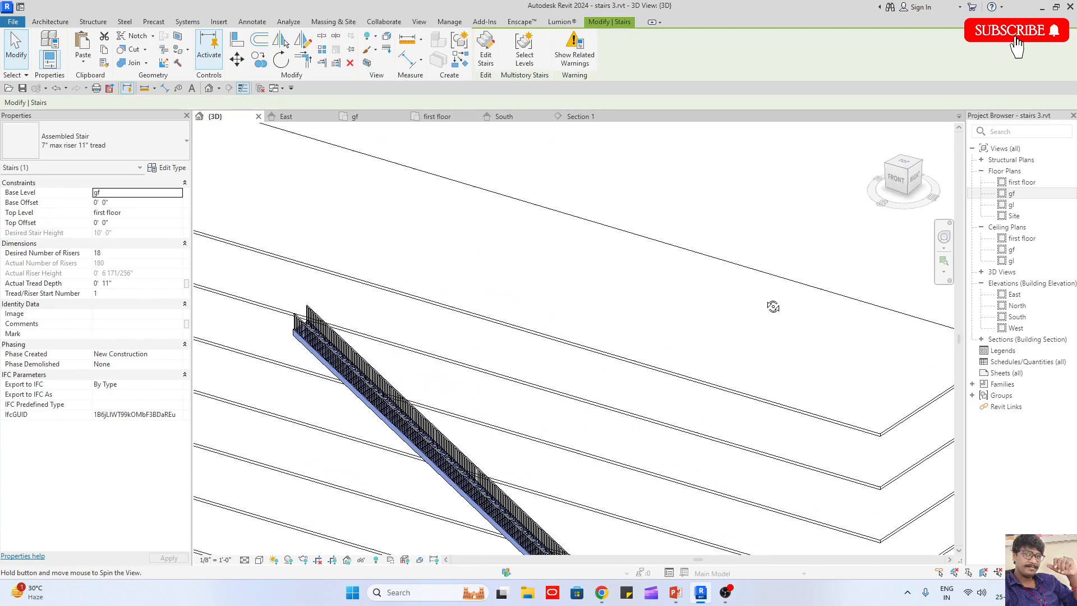
pyautogui.press('Escape')
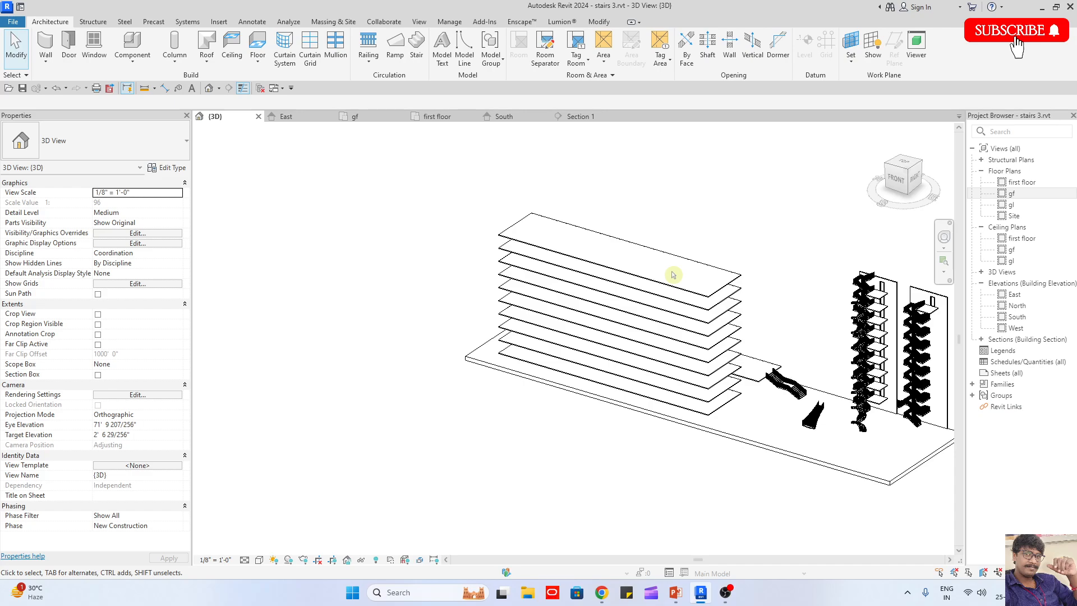
pyautogui.scroll(5, 752, 327)
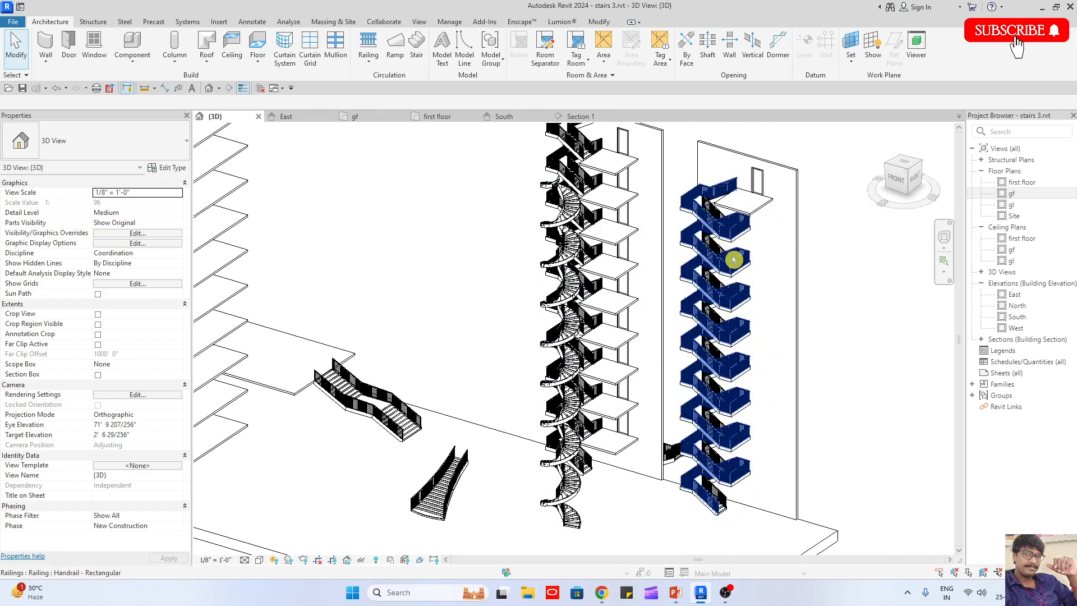
pyautogui.press('Tab')
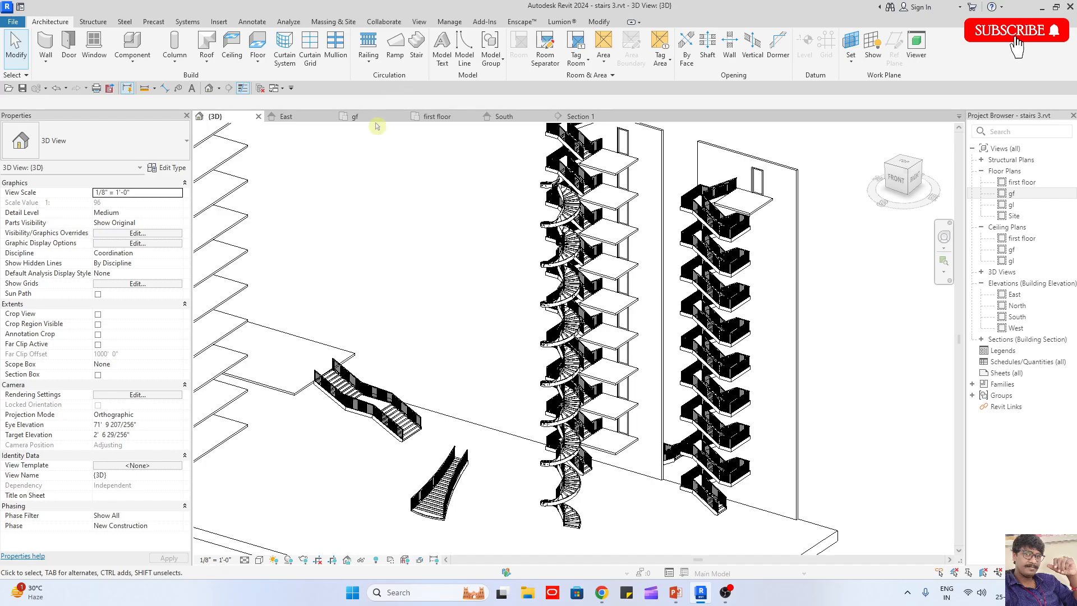
pyautogui.click(729, 599)
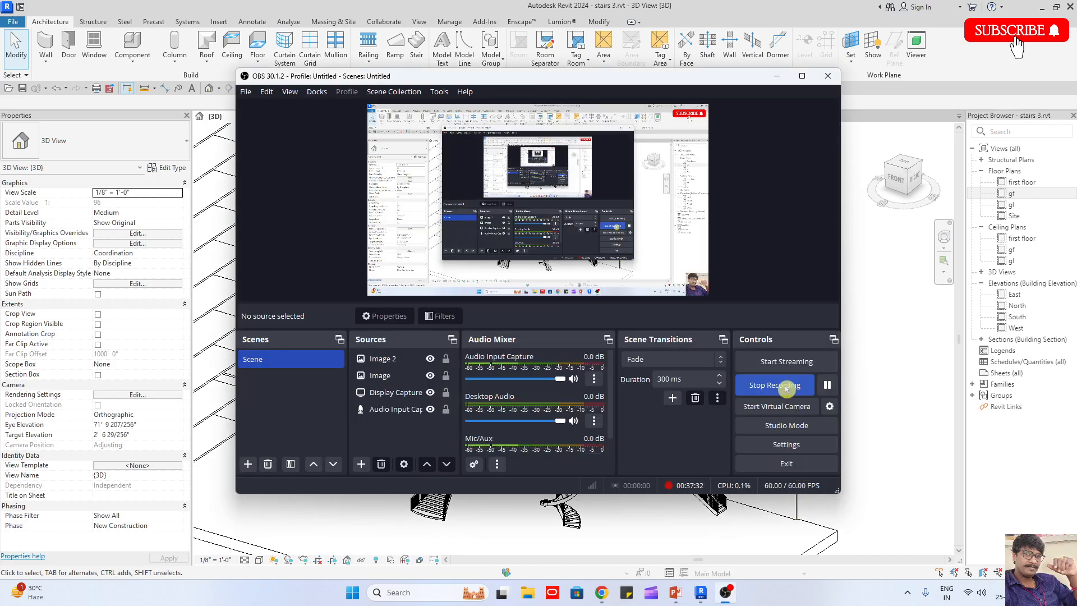